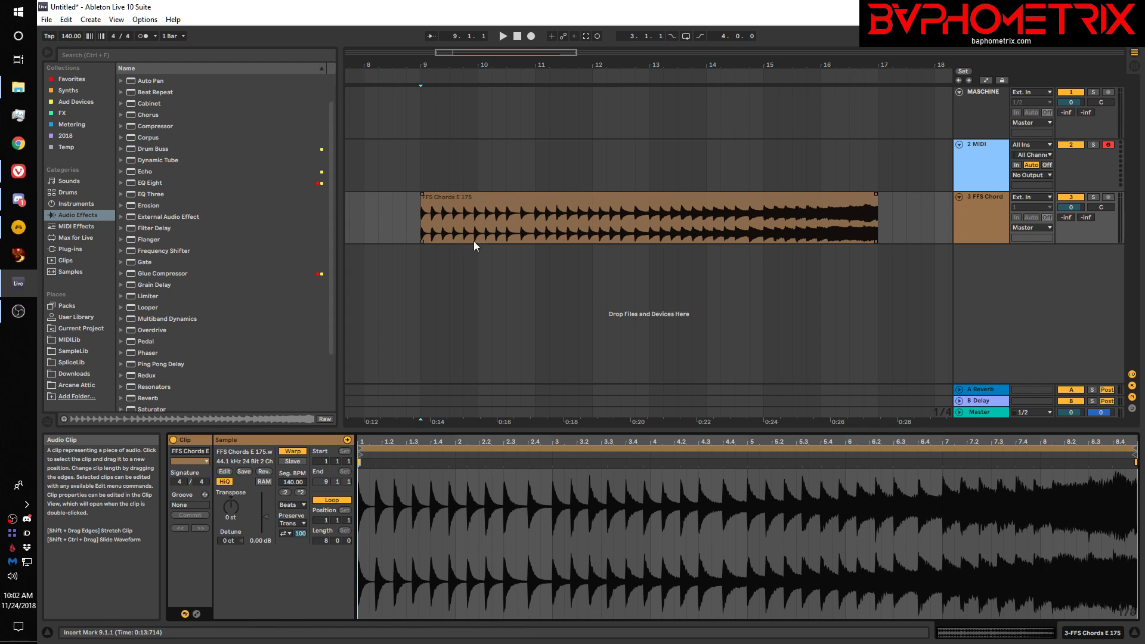
Step: Audition the FFS Chords E 175 clip and add a fade-in of about one bar at its start
click(485, 200)
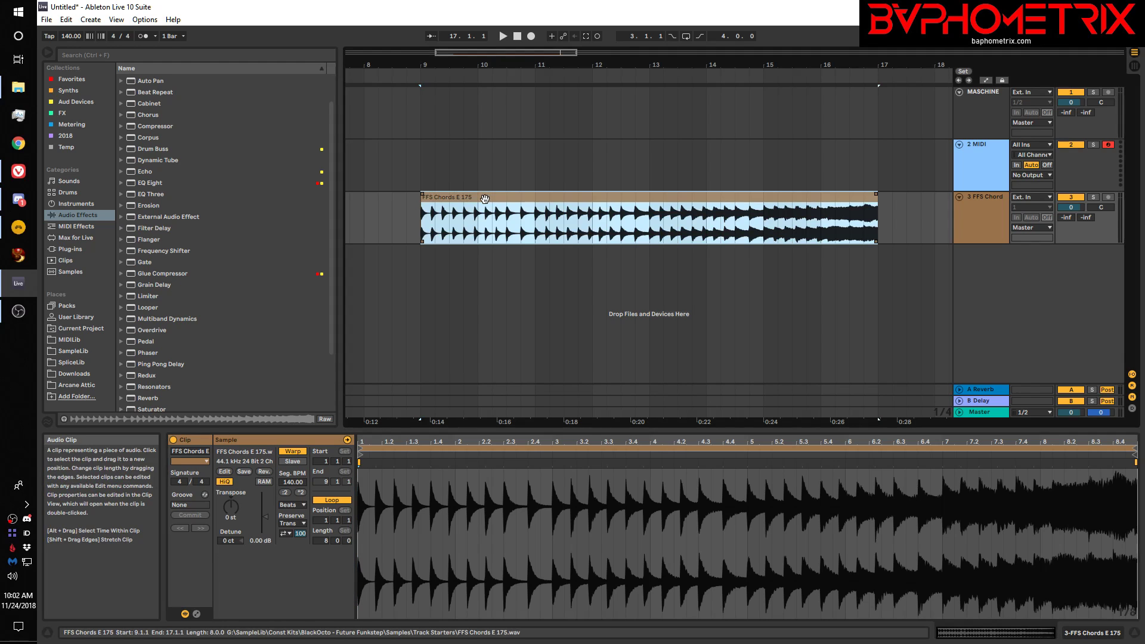
key(space)
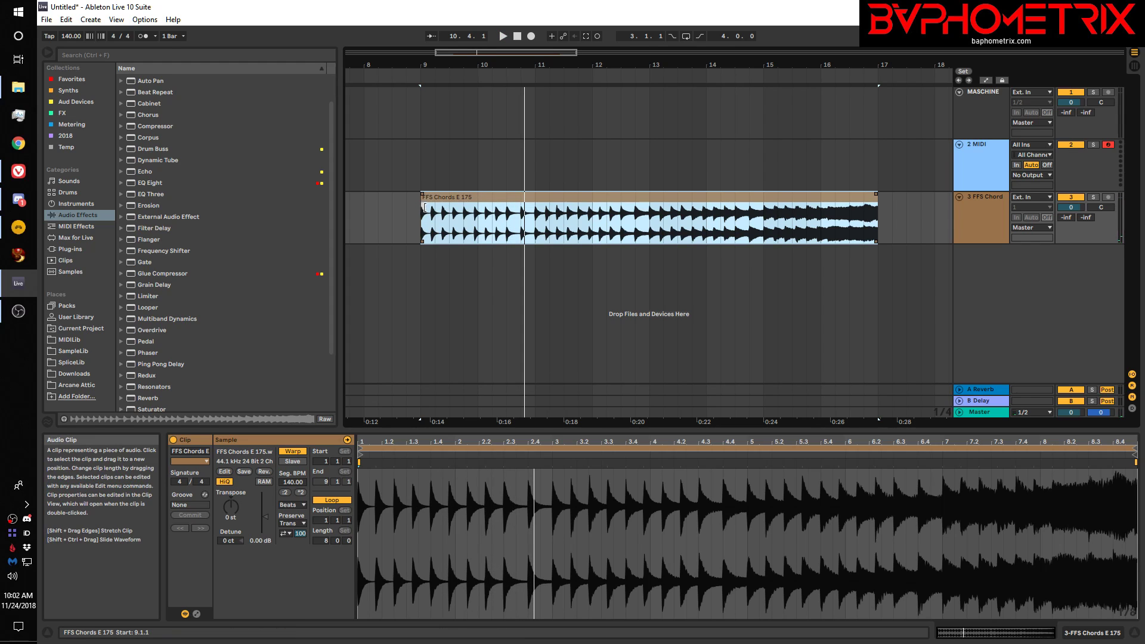
drag(422, 193, 476, 194)
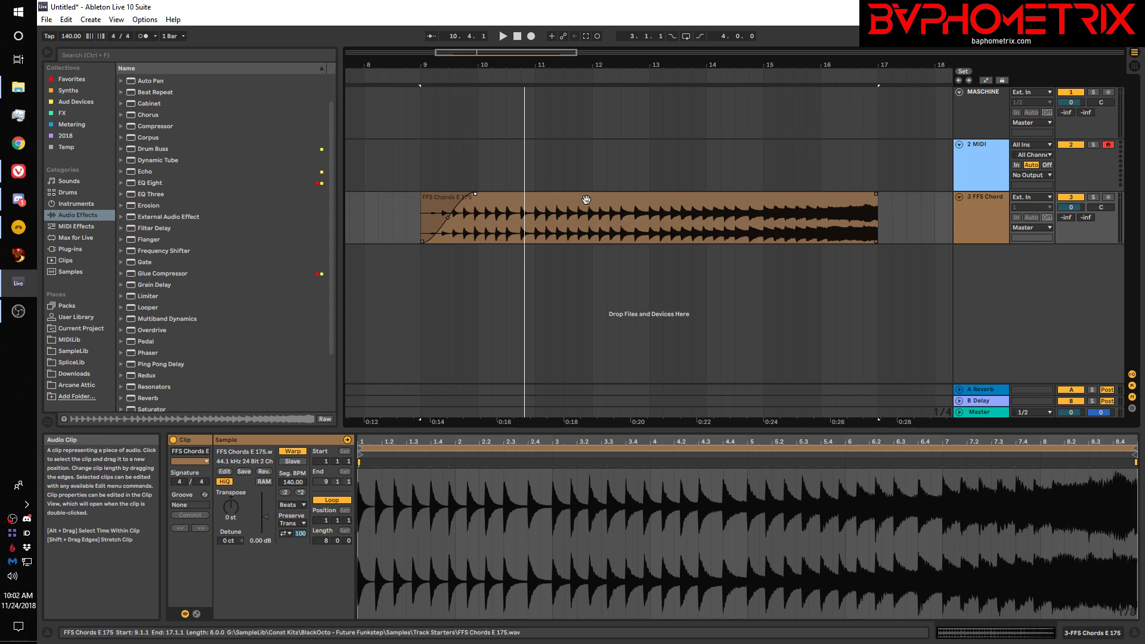
Step: Split the clip at 12.3.1, shorten the first part to end at 11.4.1 with a fade-out, and fade in the second part over about three bars
click(621, 229)
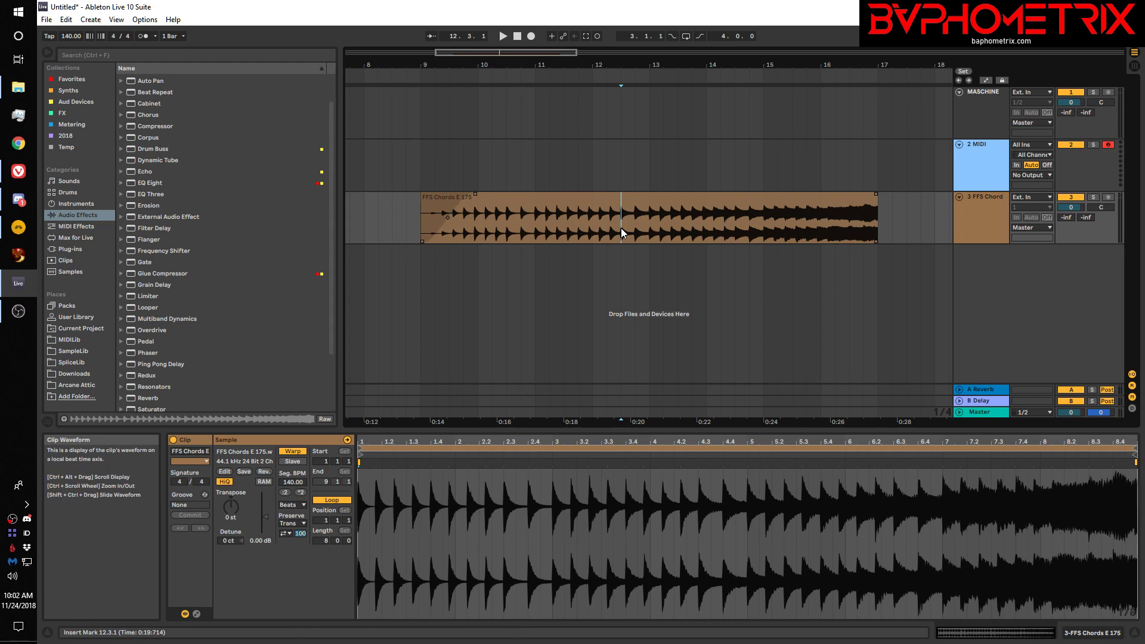
key(ctrl+e)
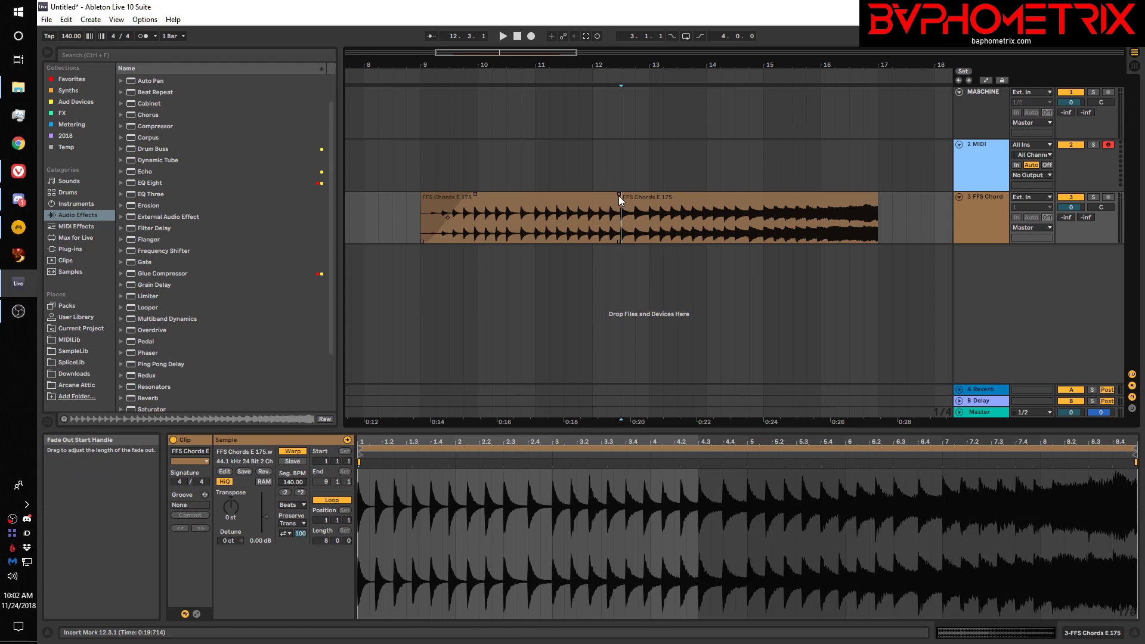
drag(618, 205, 523, 194)
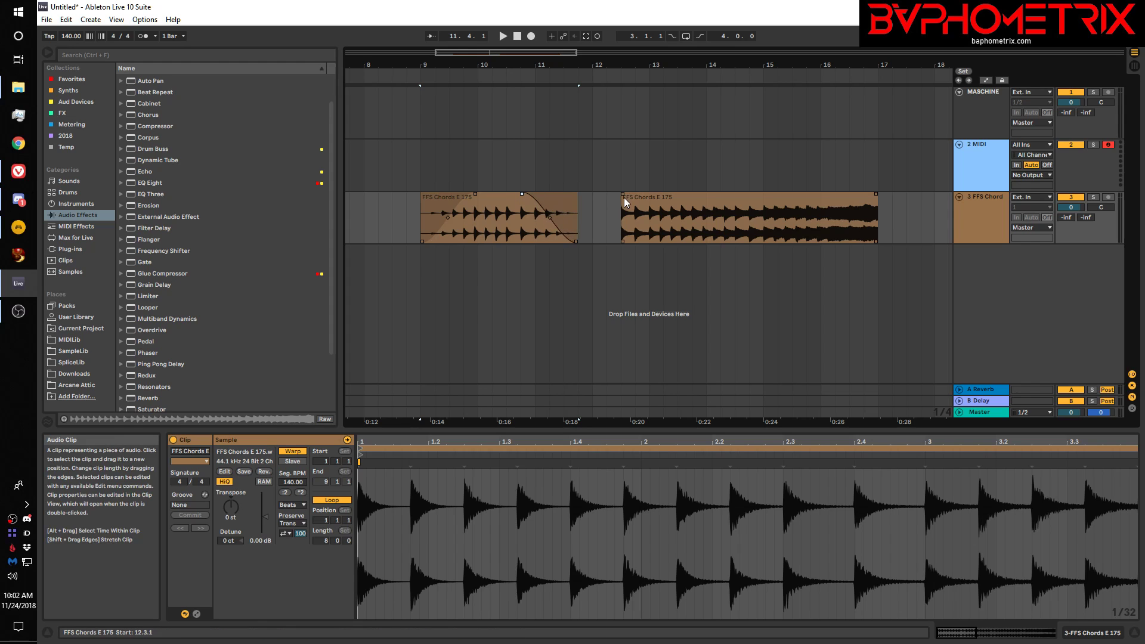
drag(622, 192, 800, 200)
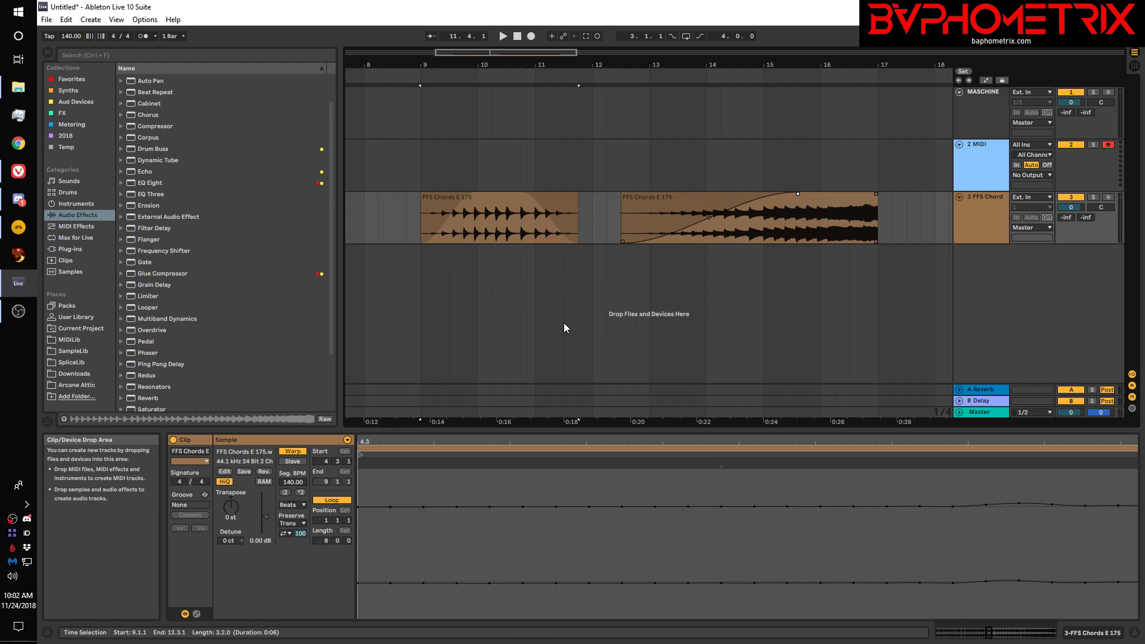
Step: Consolidate both FFS Chords parts and the gap between them into one clip, and select the resulting clip
click(430, 202)
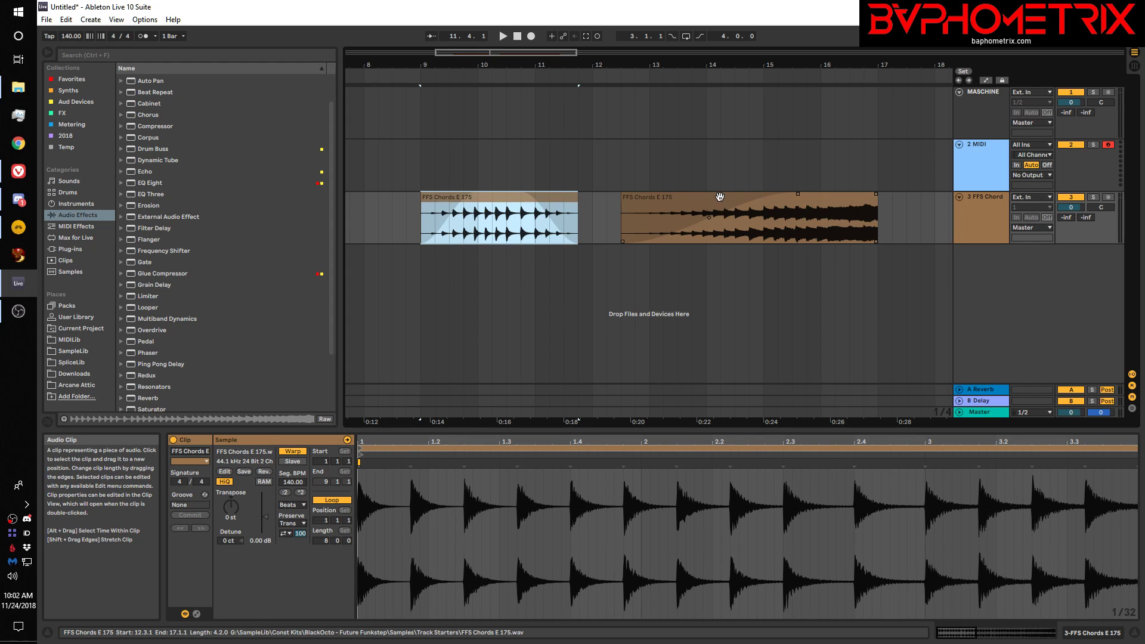
shift+click(720, 197)
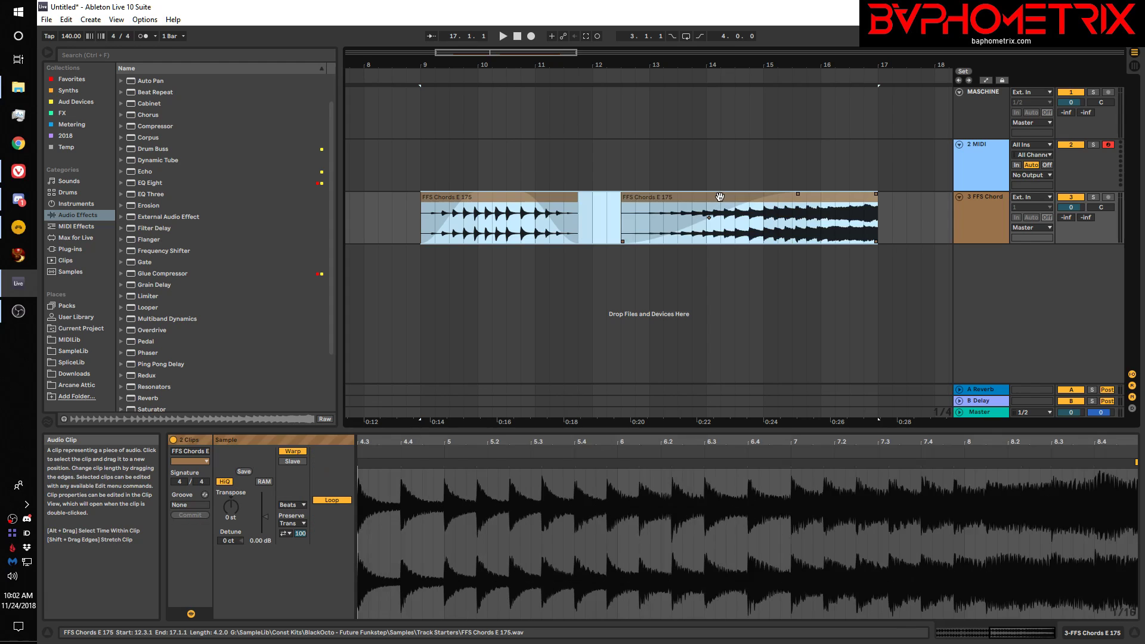
key(ctrl+j)
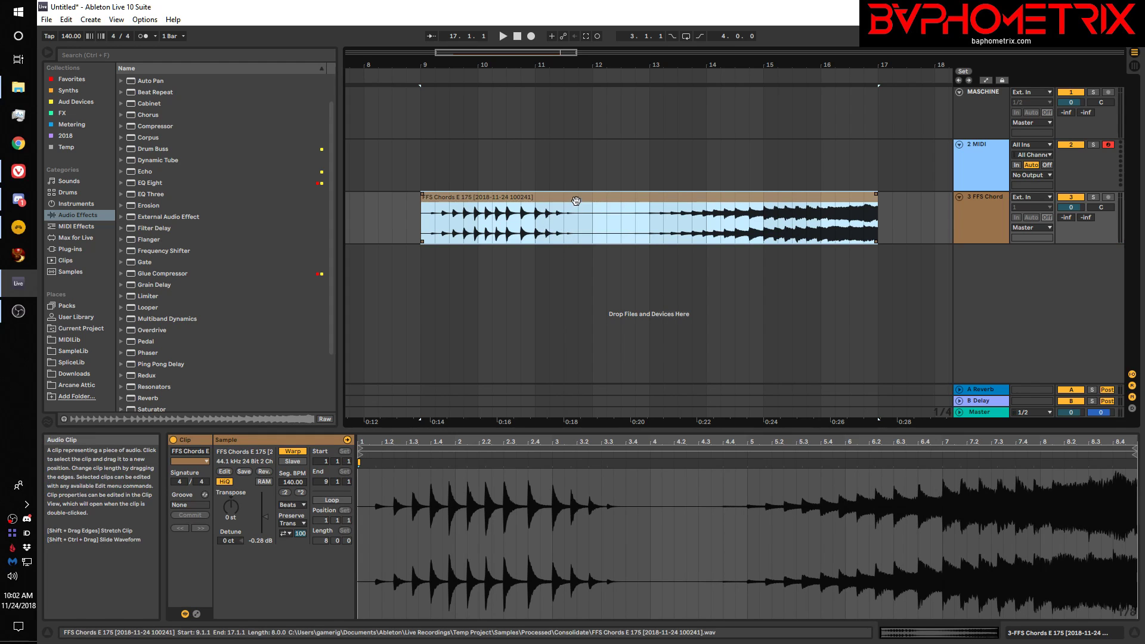
click(565, 156)
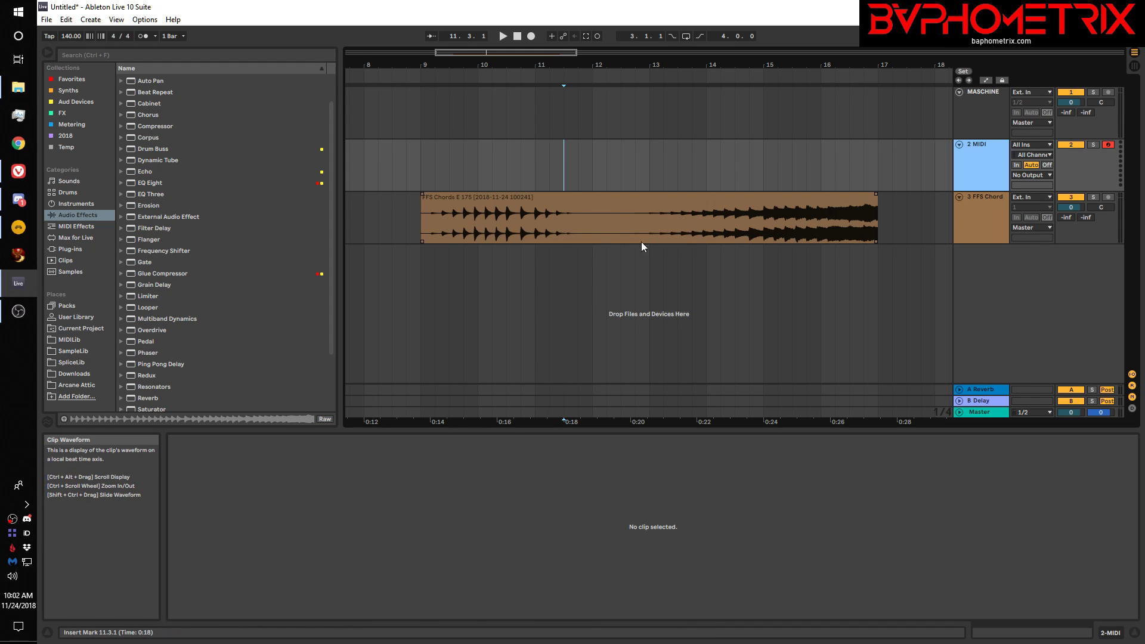
click(603, 199)
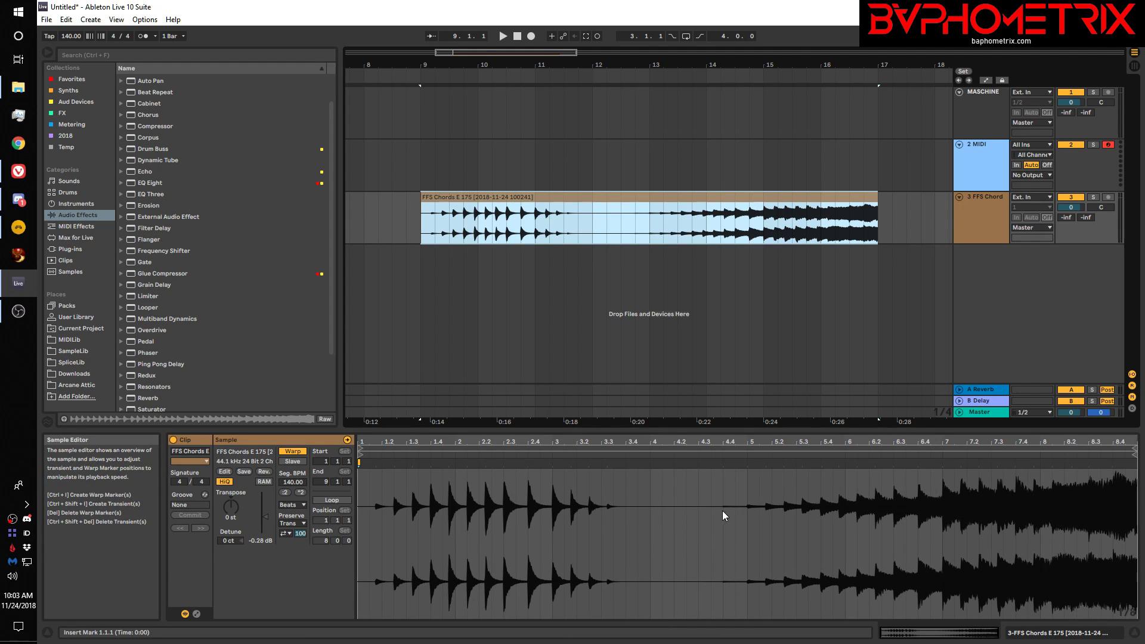
Step: Switch to Bitwig Studio, enlarge the Cymatics Pixels 8-Bit drum loop track and play back part of the loop
click(19, 227)
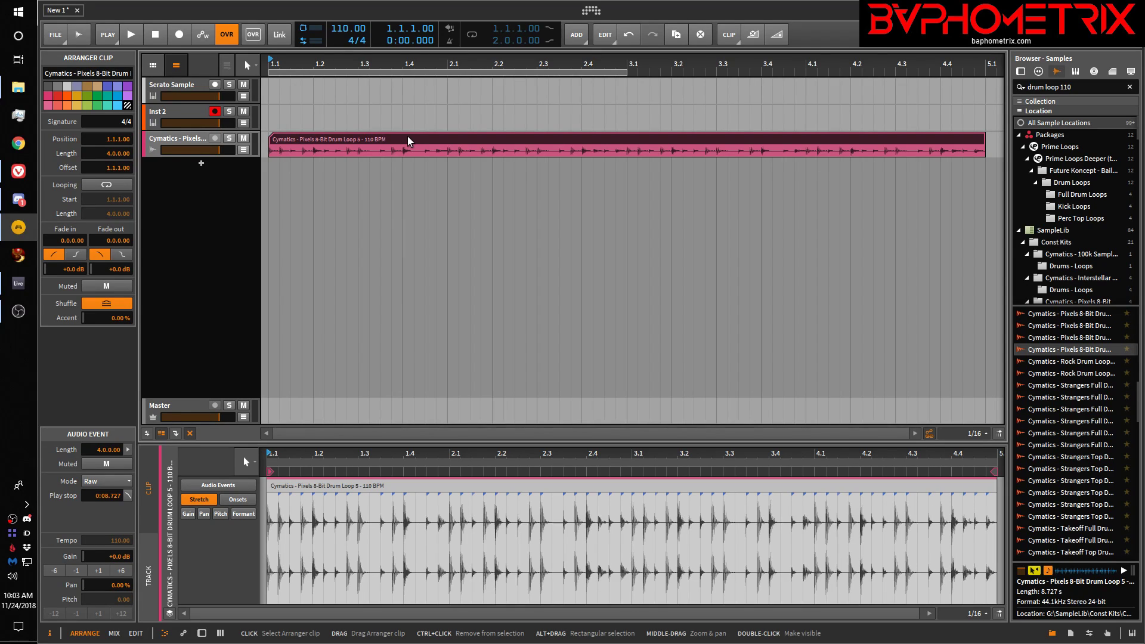
drag(234, 156, 230, 207)
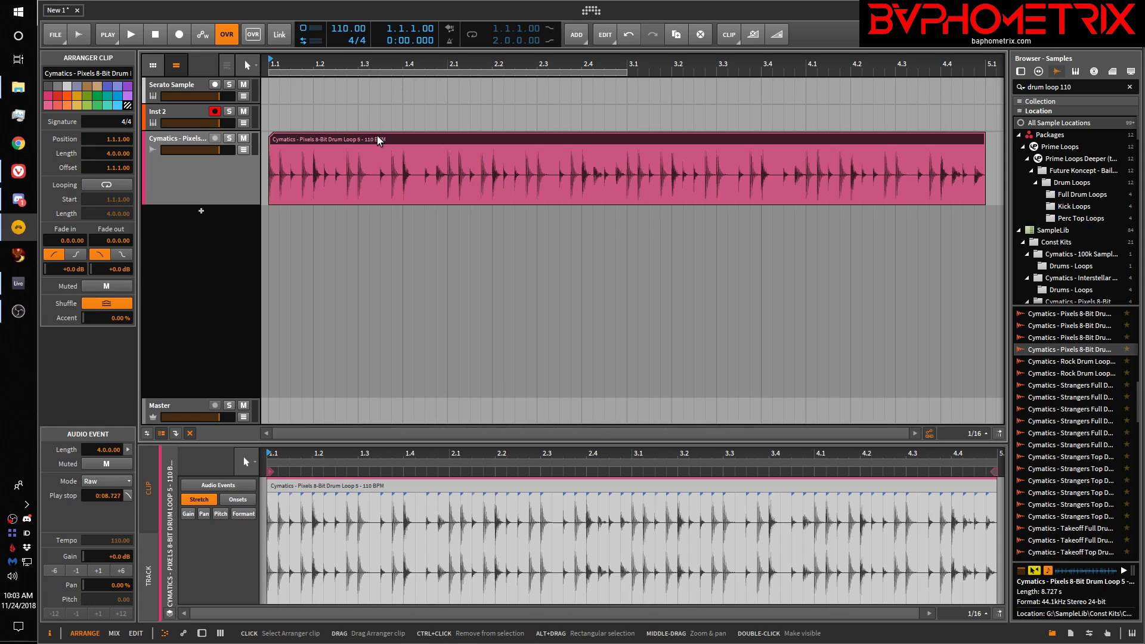
key(space)
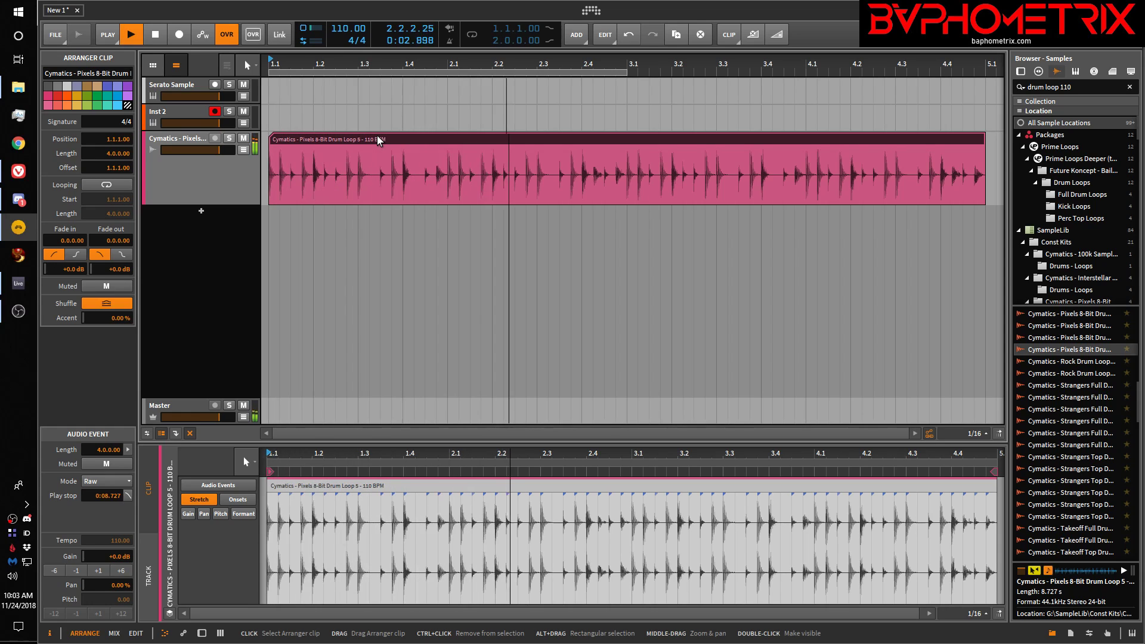
key(space)
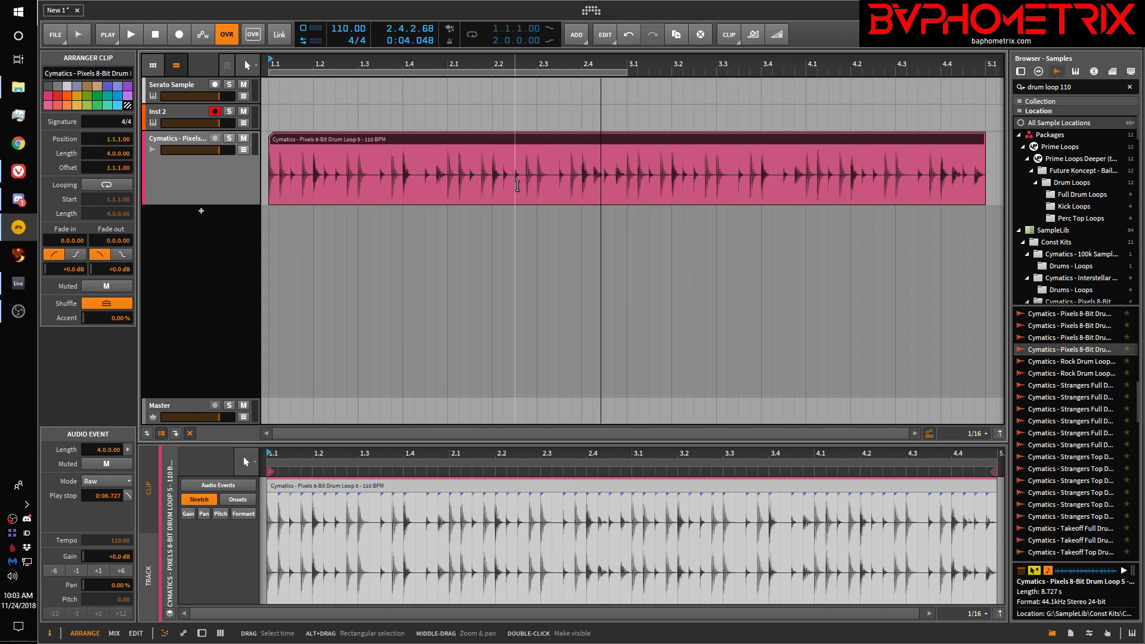
Step: Split the drum loop at 2.3.1, trim the first part to 1.1.0.00 with fades at both ends, and add a long fade-in to the second part
click(537, 185)
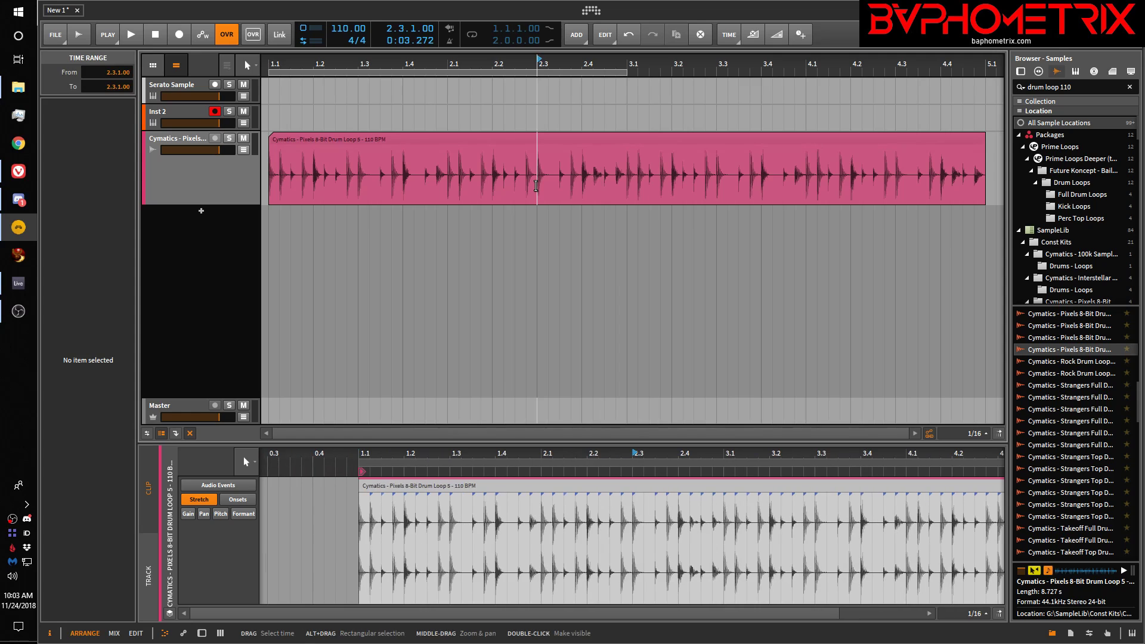
key(ctrl+e)
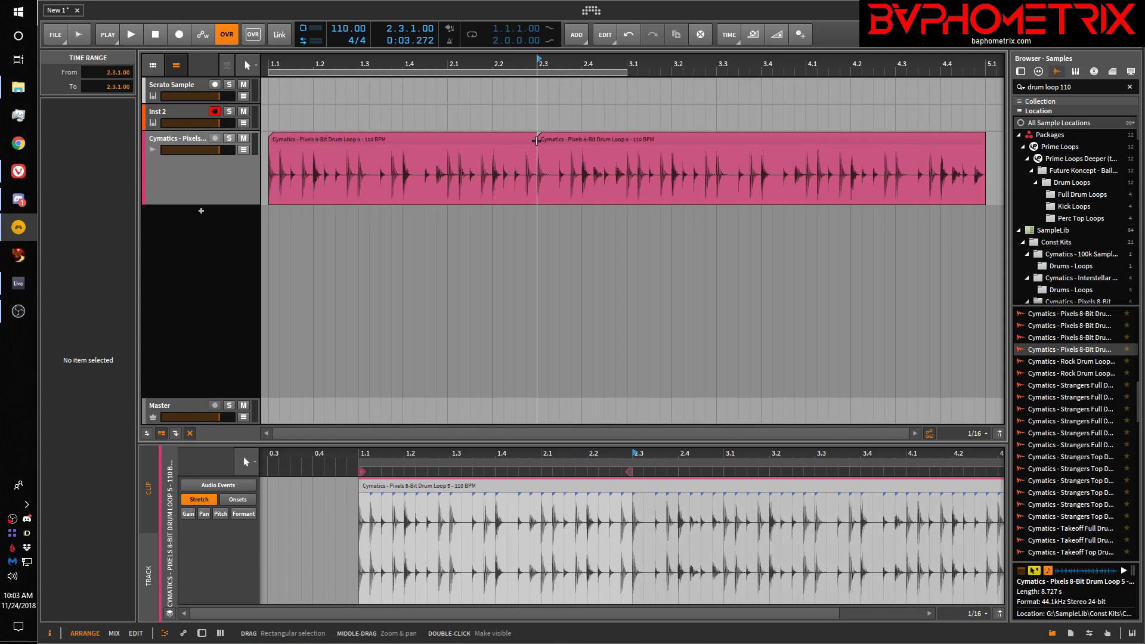
mouse_move(537, 141)
mouse_down()
mouse_move(426, 146)
mouse_move(458, 164)
mouse_move(457, 150)
mouse_up()
drag(284, 155, 303, 189)
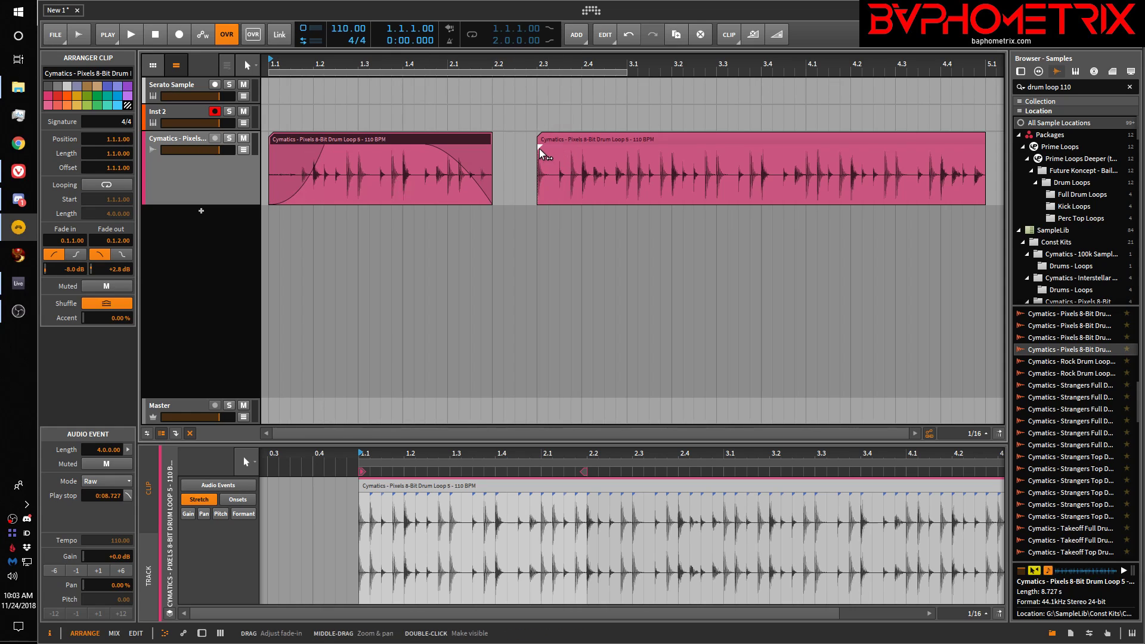
drag(542, 154, 933, 154)
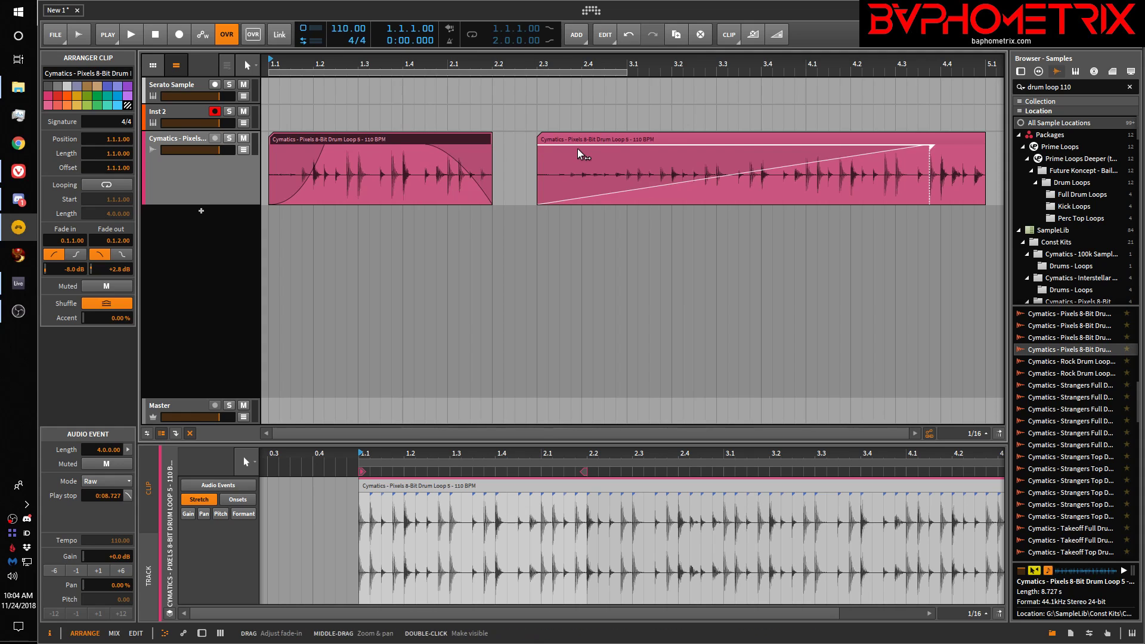
Step: Consolidate the two faded drum loop parts into a single clip
ctrl+click(604, 142)
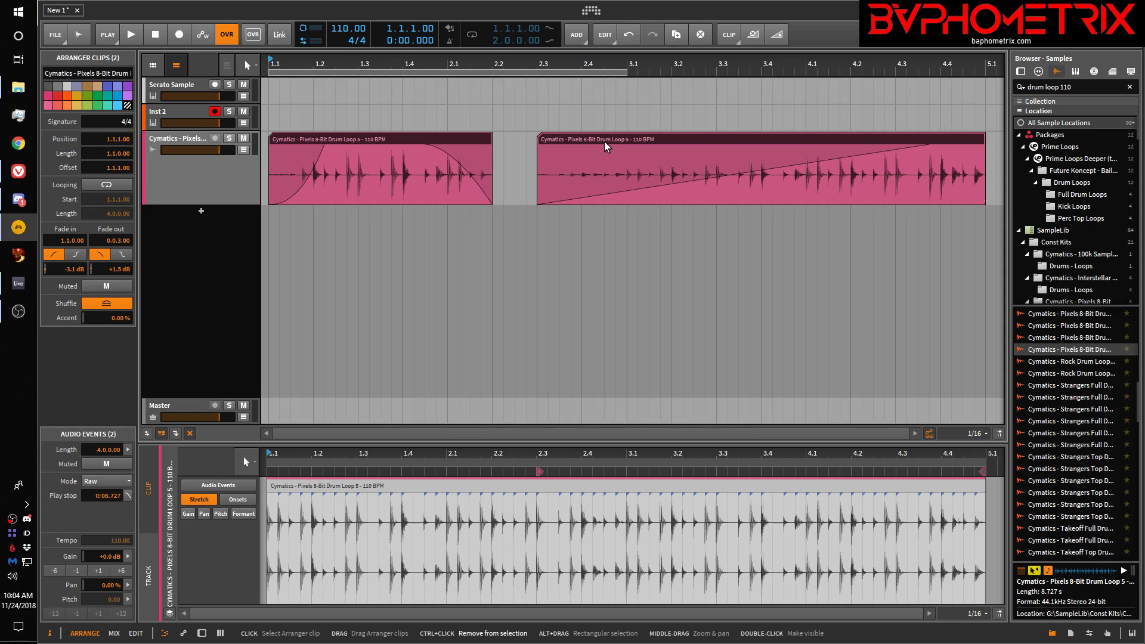
key(ctrl+j)
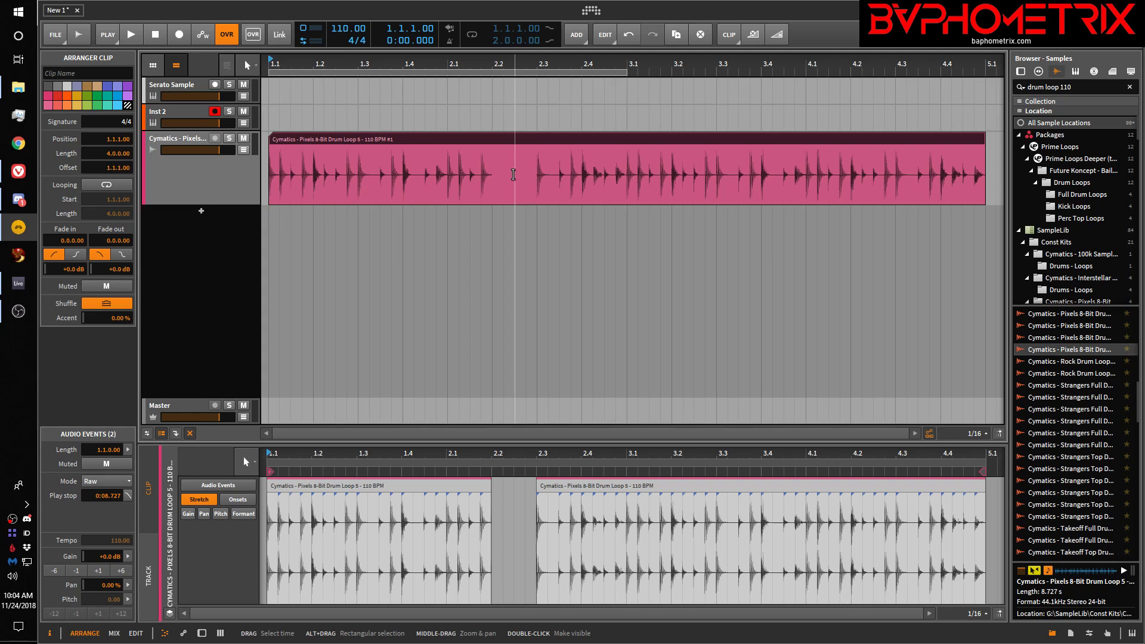
Step: Undo the consolidation, fades, trim and split of the Pixels drum loop, back to the original unsplit clip
key(ctrl+e)
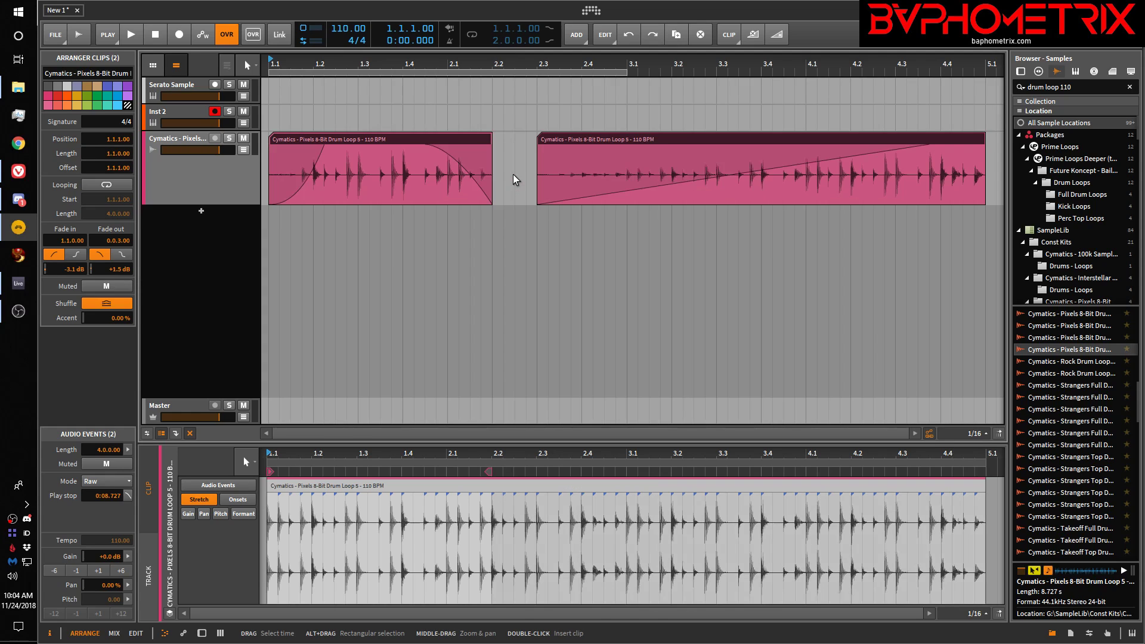
key(ctrl+z)
key(ctrl+z)
key(ctrl+z)
key(ctrl+z)
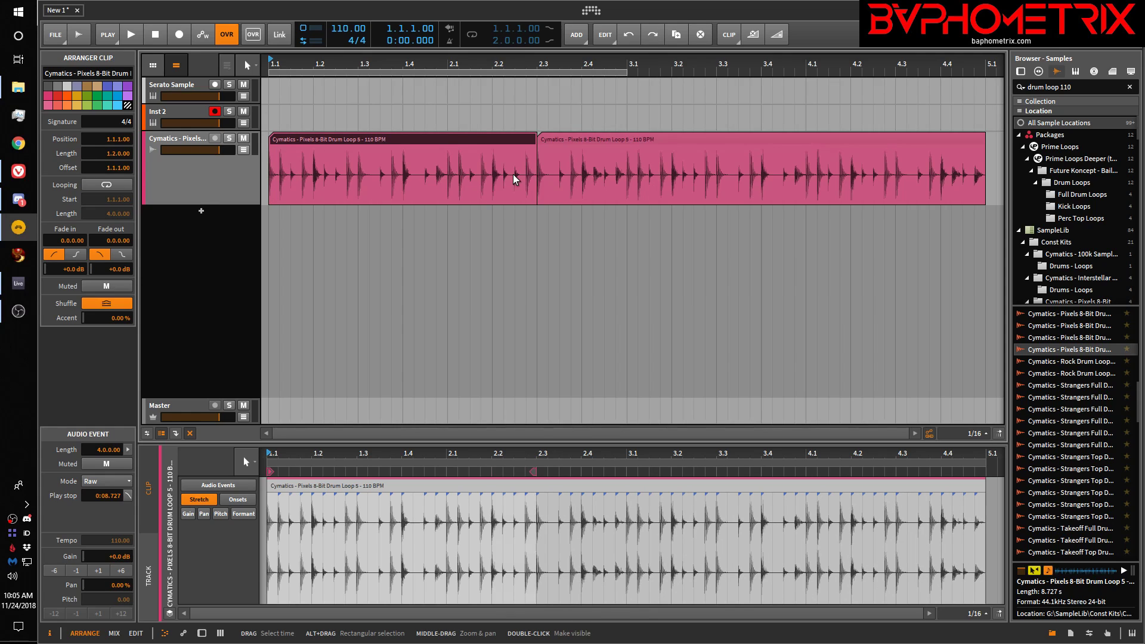
key(ctrl+z)
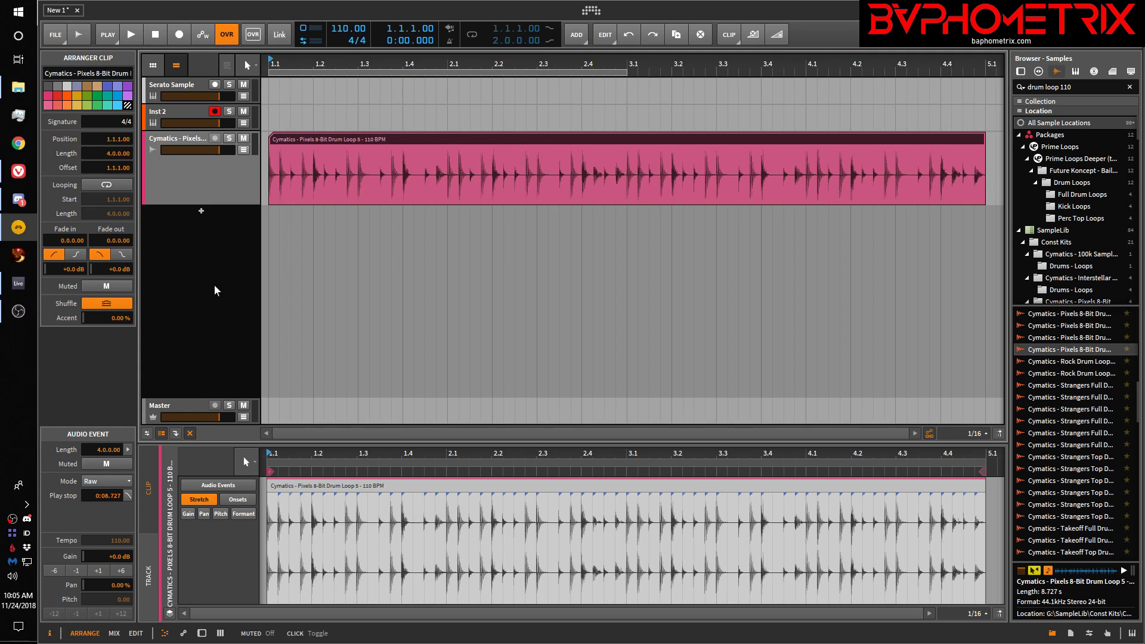
key(alt+Tab)
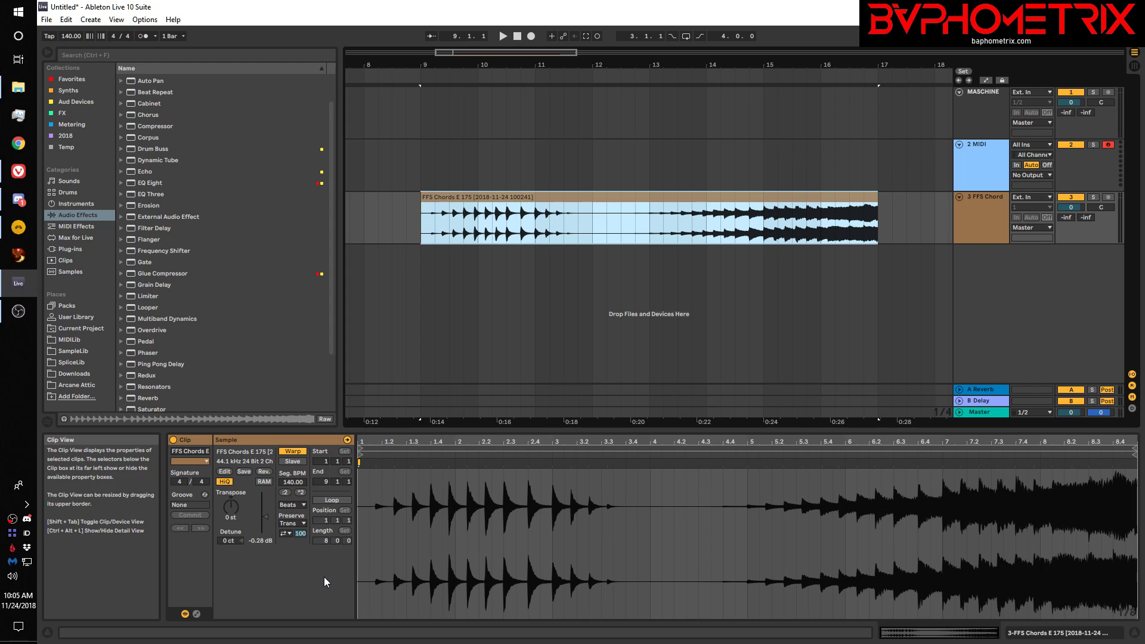
key(alt+Tab)
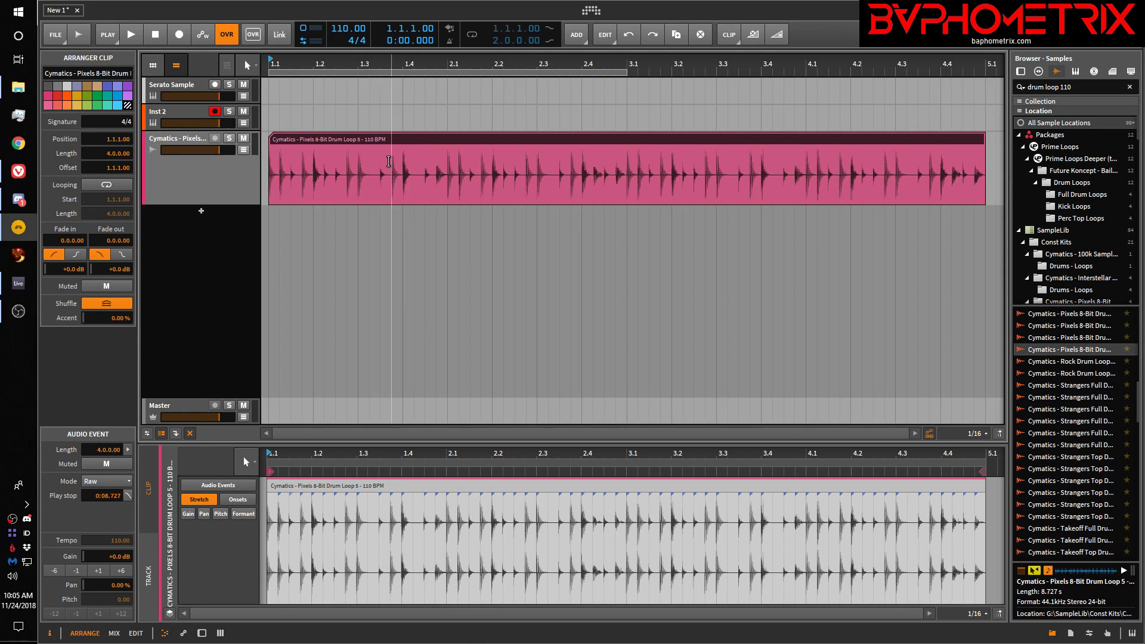
Step: Show the clip launcher, copy the Pixels drum loop into its track's Scene 1 slot, and hide the launcher again
click(153, 65)
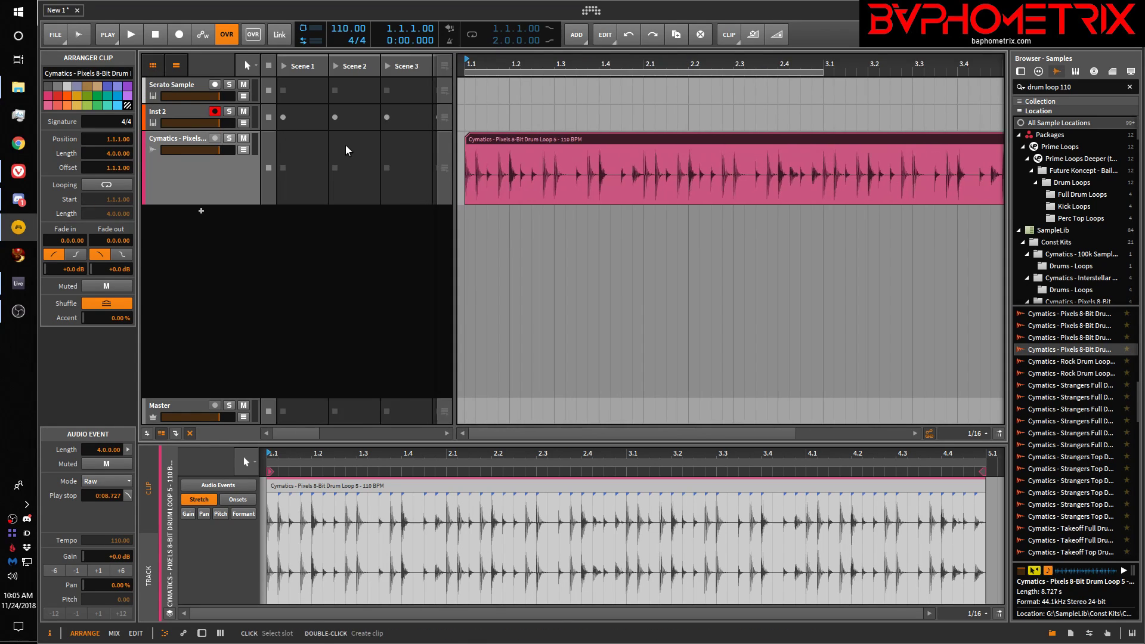
drag(503, 144, 297, 148)
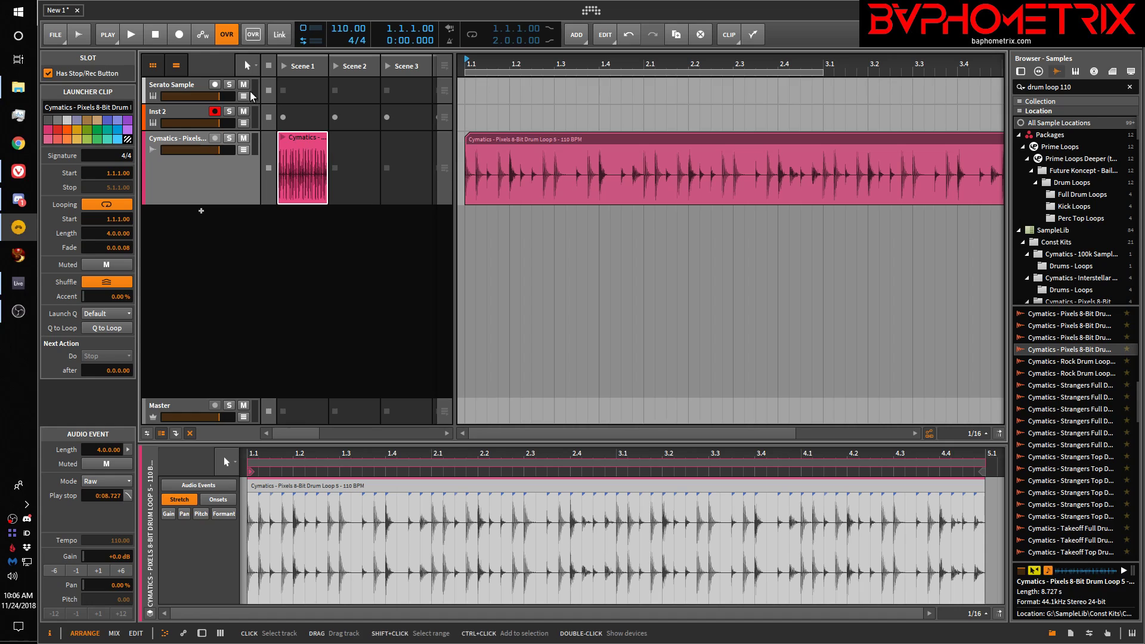
click(153, 65)
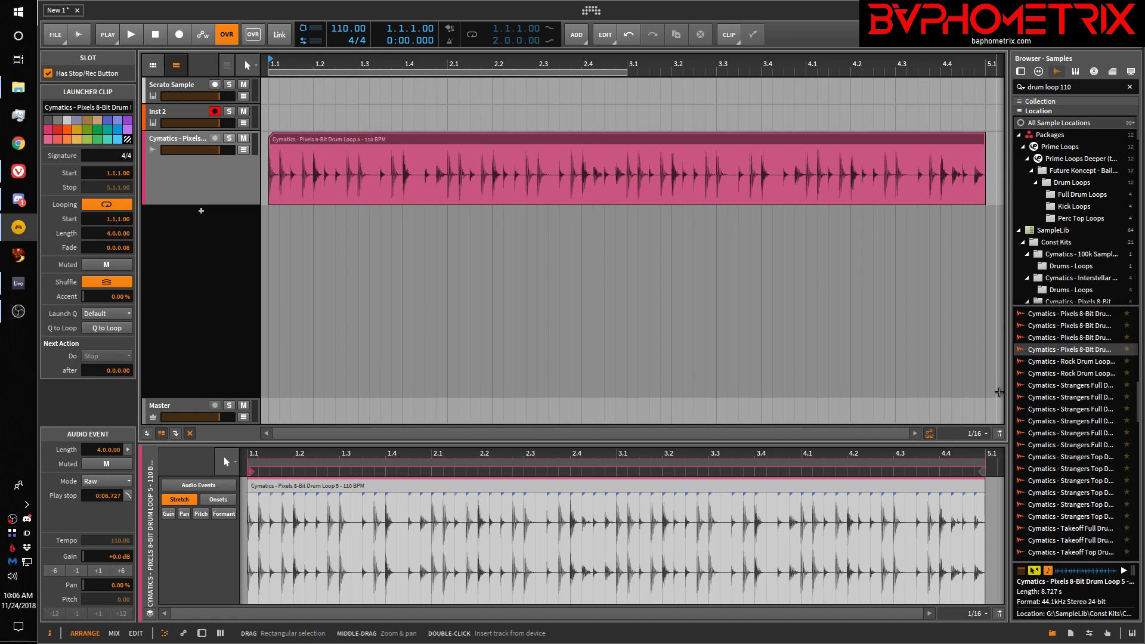
Step: Add the Cymatics Strangers Full Drum Loop 3 sample at bar 1 on a new track below the Pixels loop, and turn off previewing of new selections
click(1045, 387)
drag(1045, 388, 274, 245)
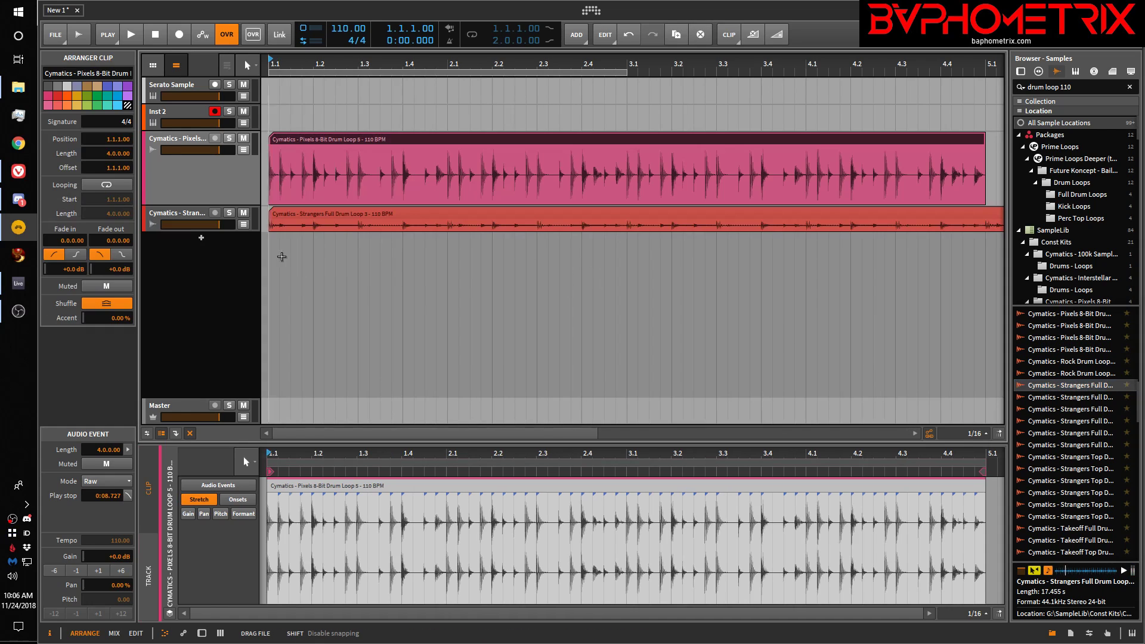
click(1032, 571)
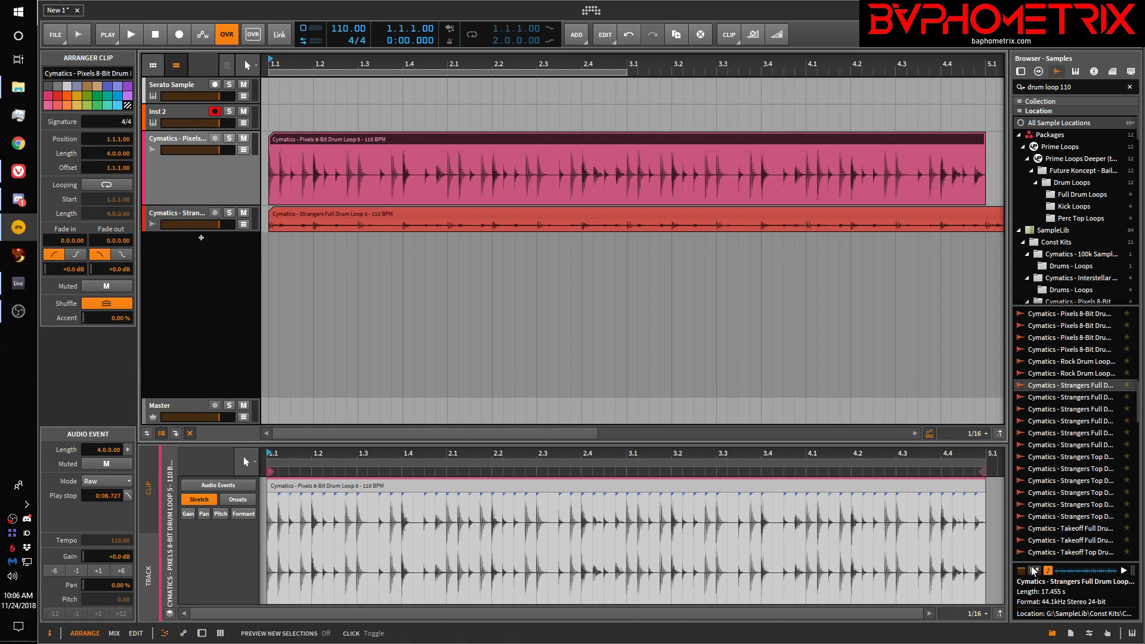
Step: Fit the whole Strangers Full Drum Loop clip in the arranger and increase its track height
click(592, 214)
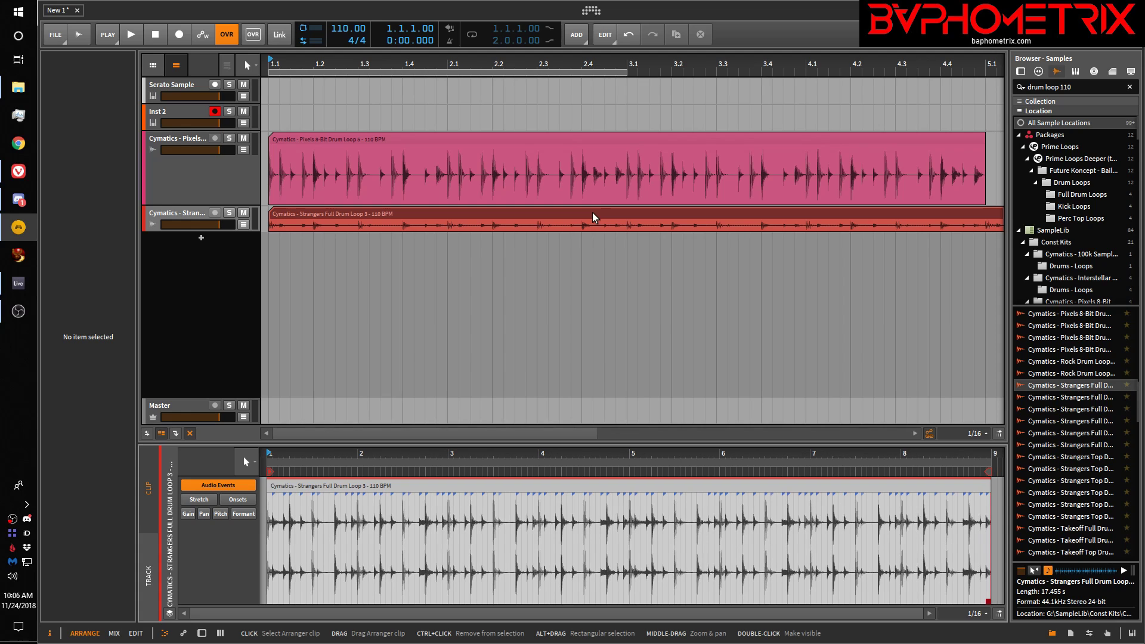
click(592, 215)
key(z)
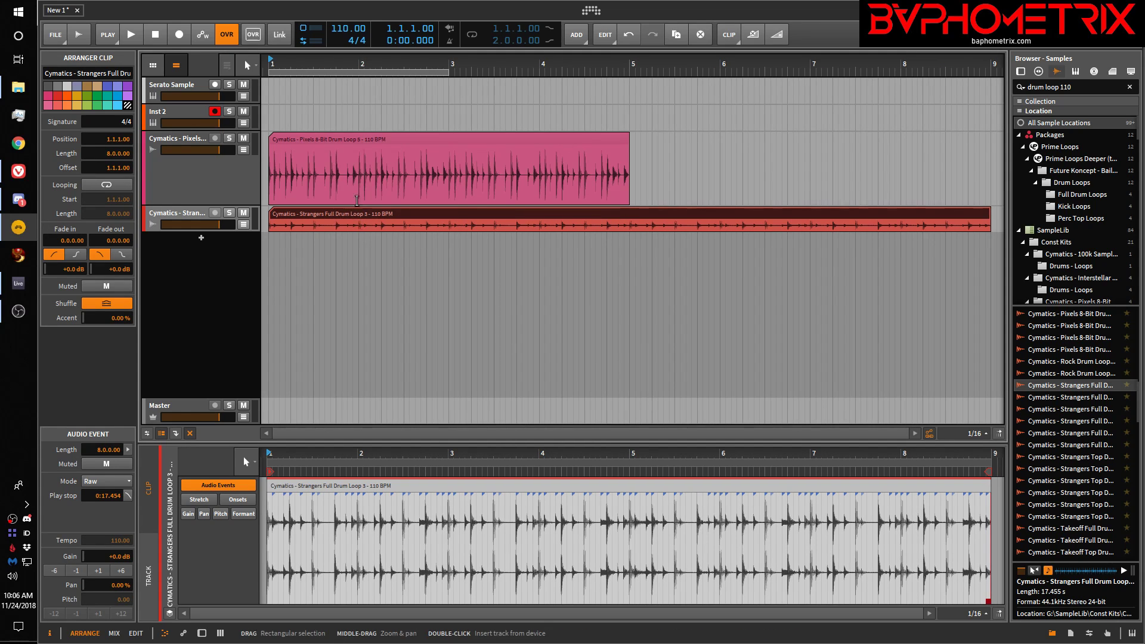
drag(243, 230, 247, 270)
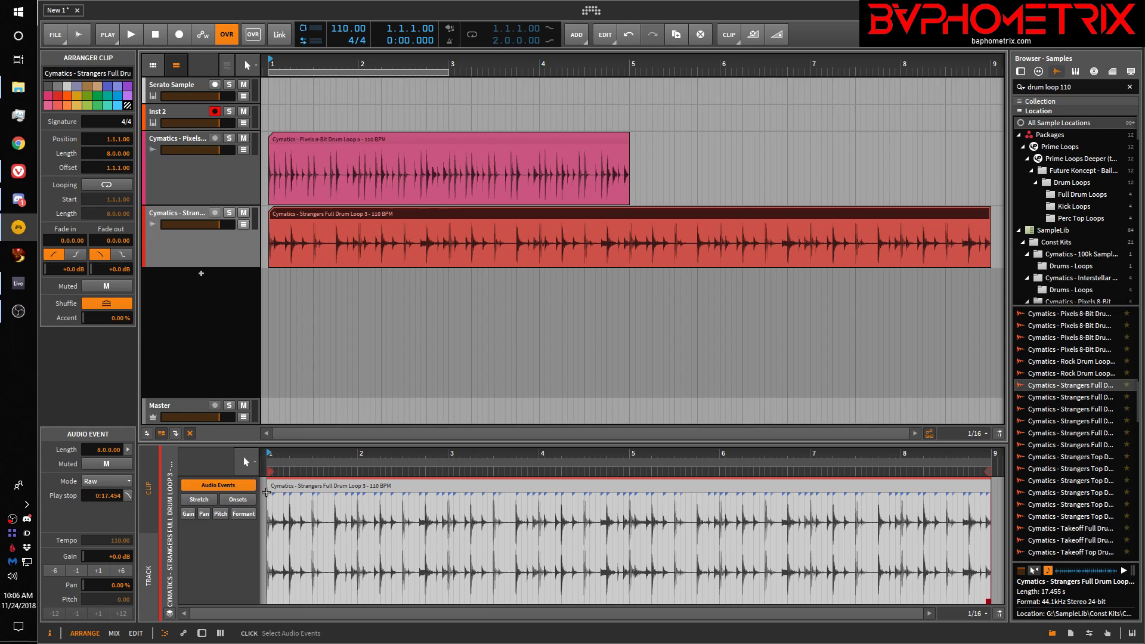
Step: Move the Strangers Full Drum Loop clip onto the Pixels track at 5.2.4, and show the whole track in an enlarged detail editor
click(330, 490)
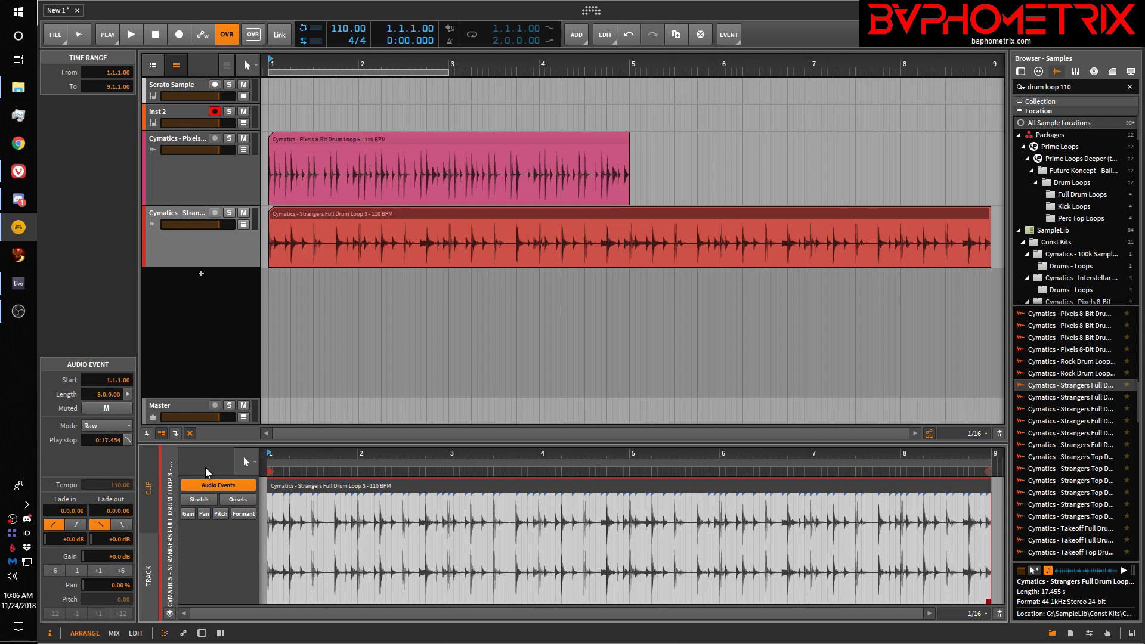
click(388, 216)
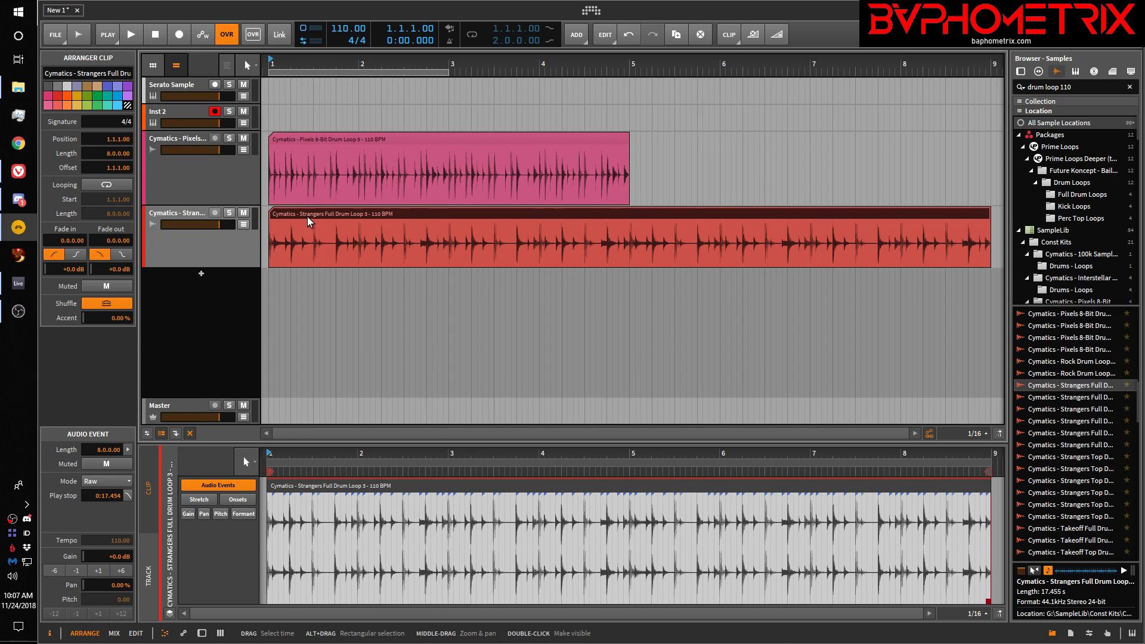
drag(299, 216, 702, 174)
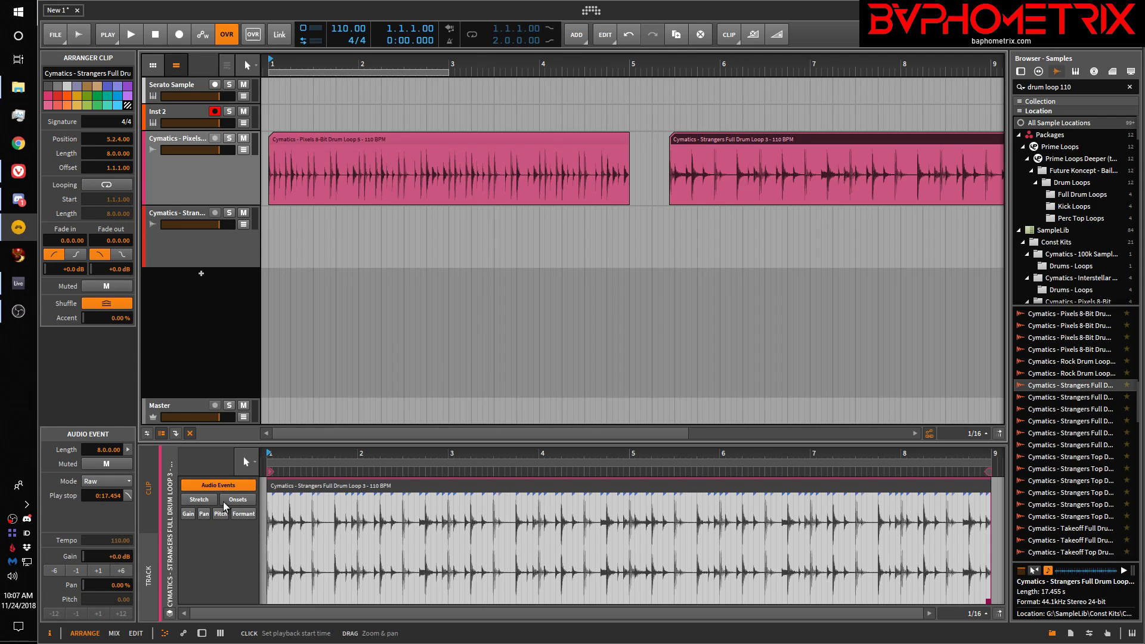
click(151, 569)
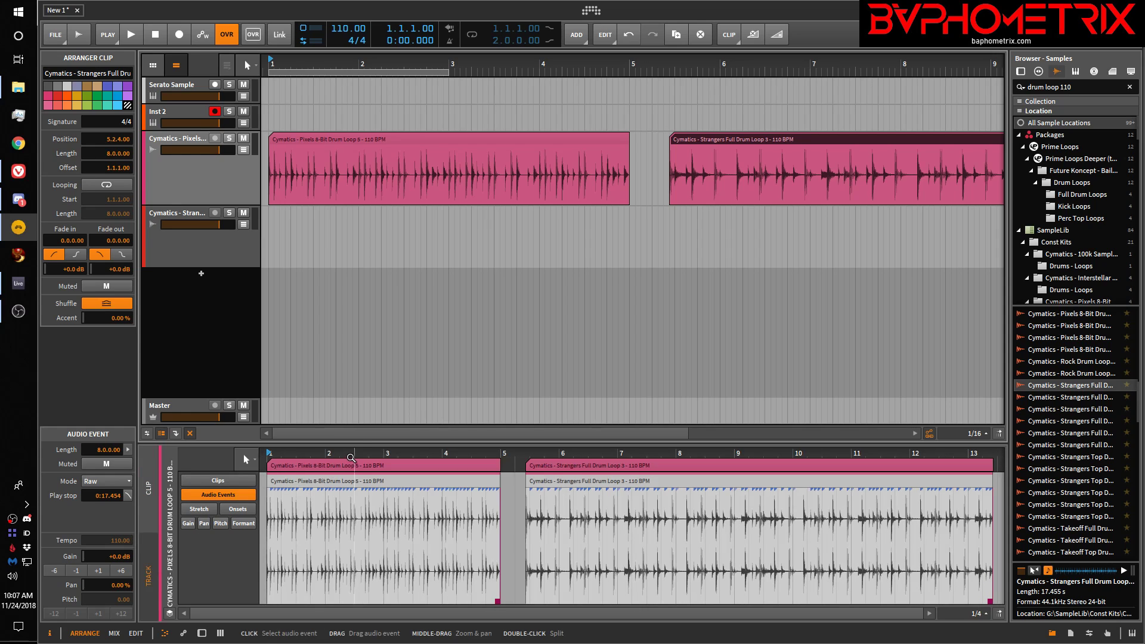
drag(360, 444, 485, 429)
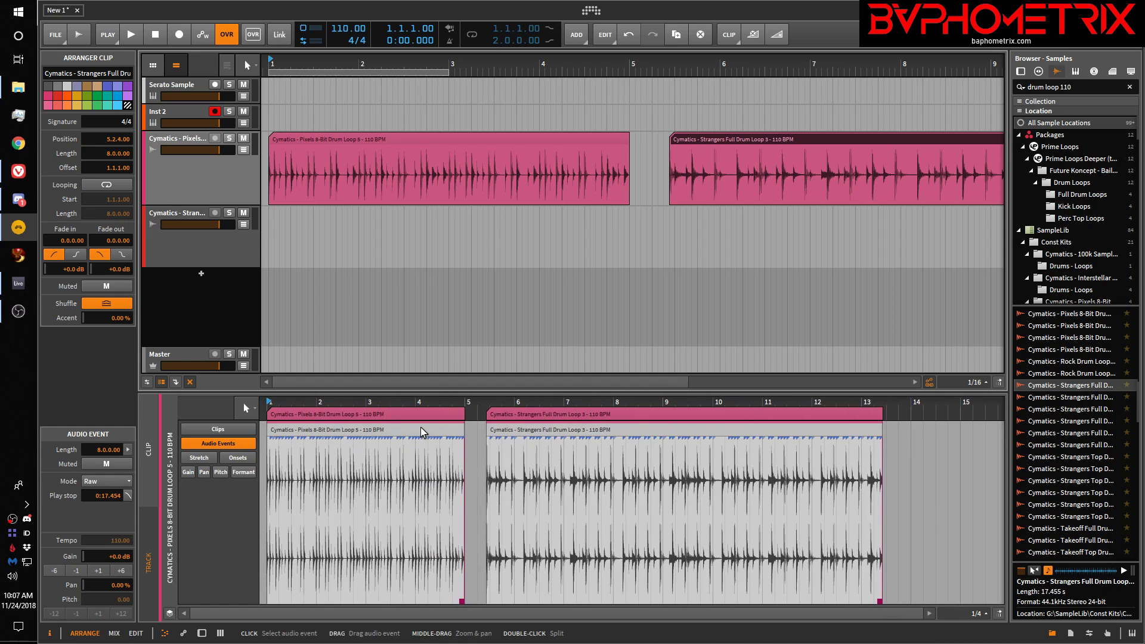
Step: Split the Pixels audio event at about 2.2.3 and at 3.2.1, and delete the middle piece
click(339, 503)
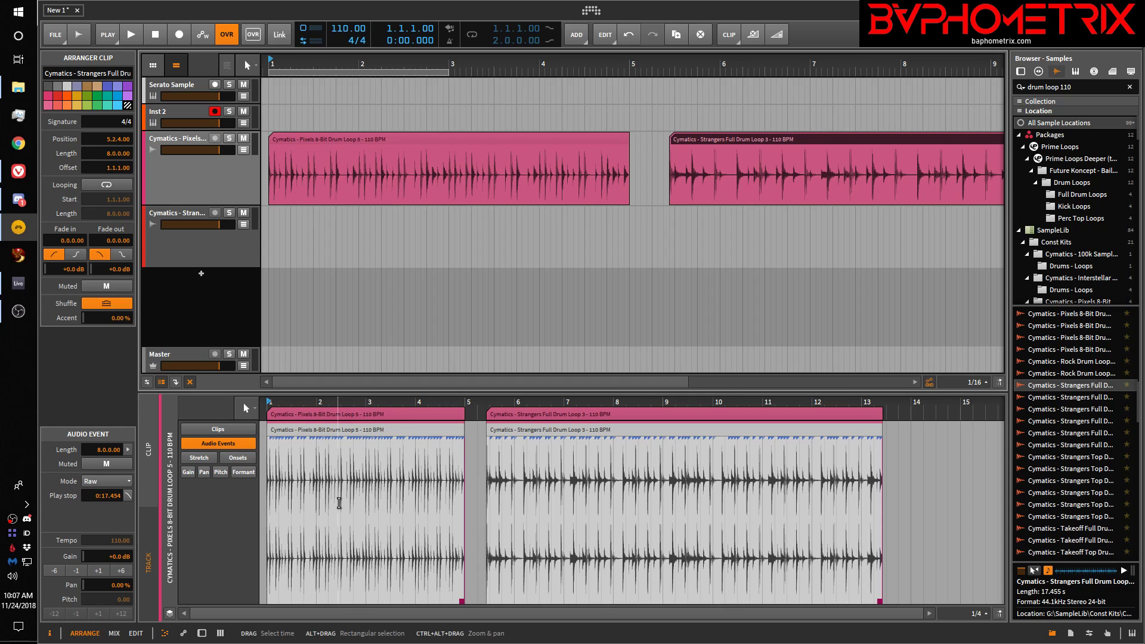
double_click(336, 431)
double_click(377, 431)
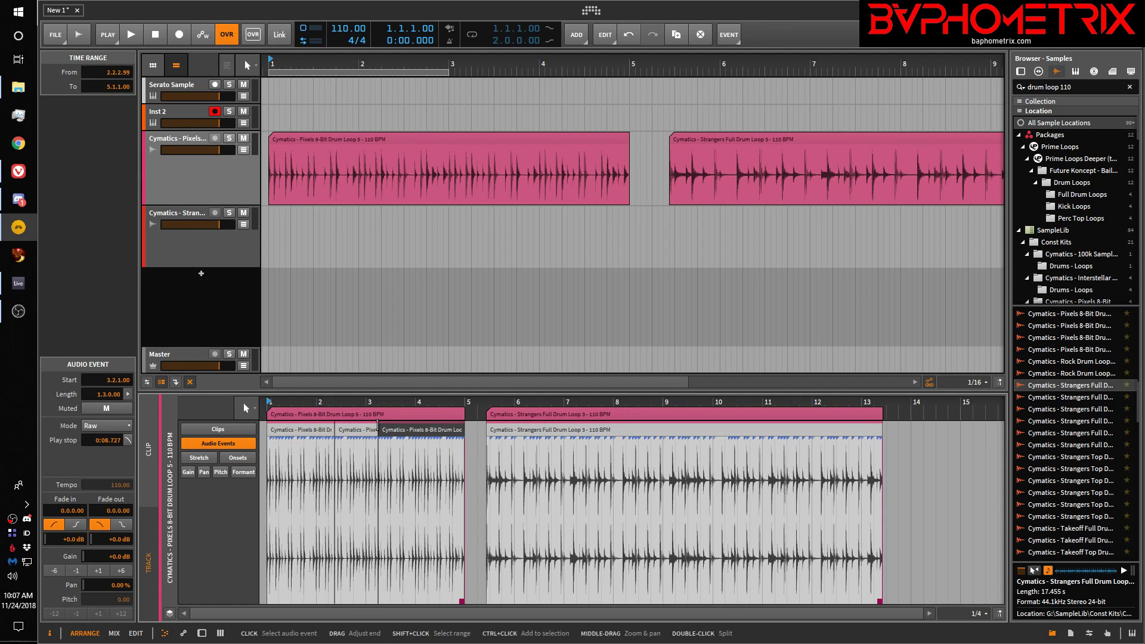
click(370, 430)
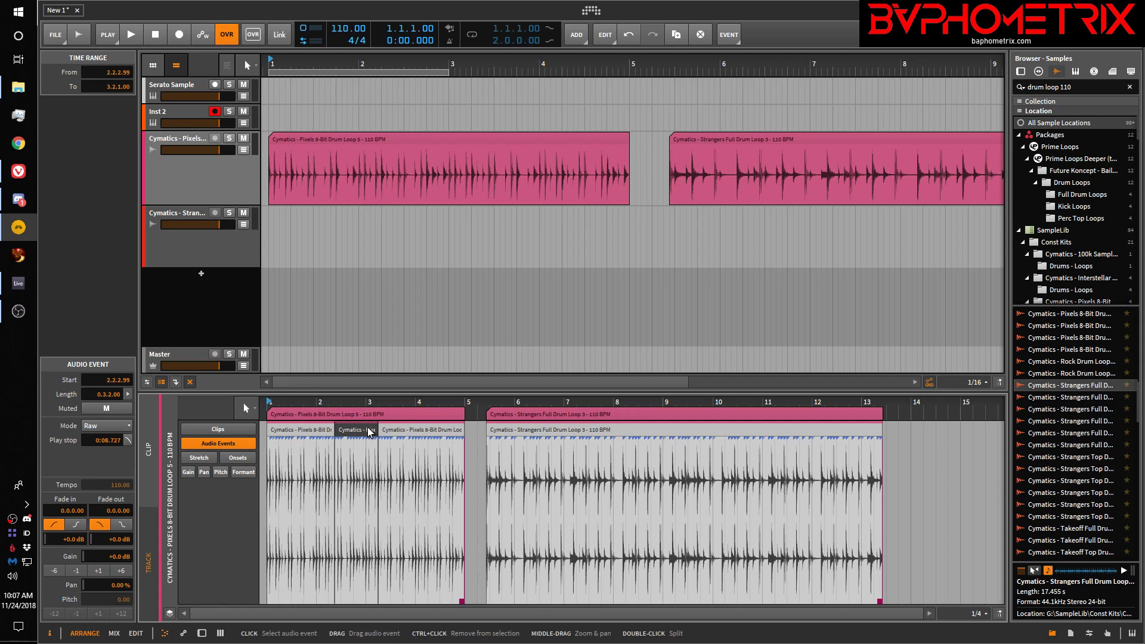
key(Delete)
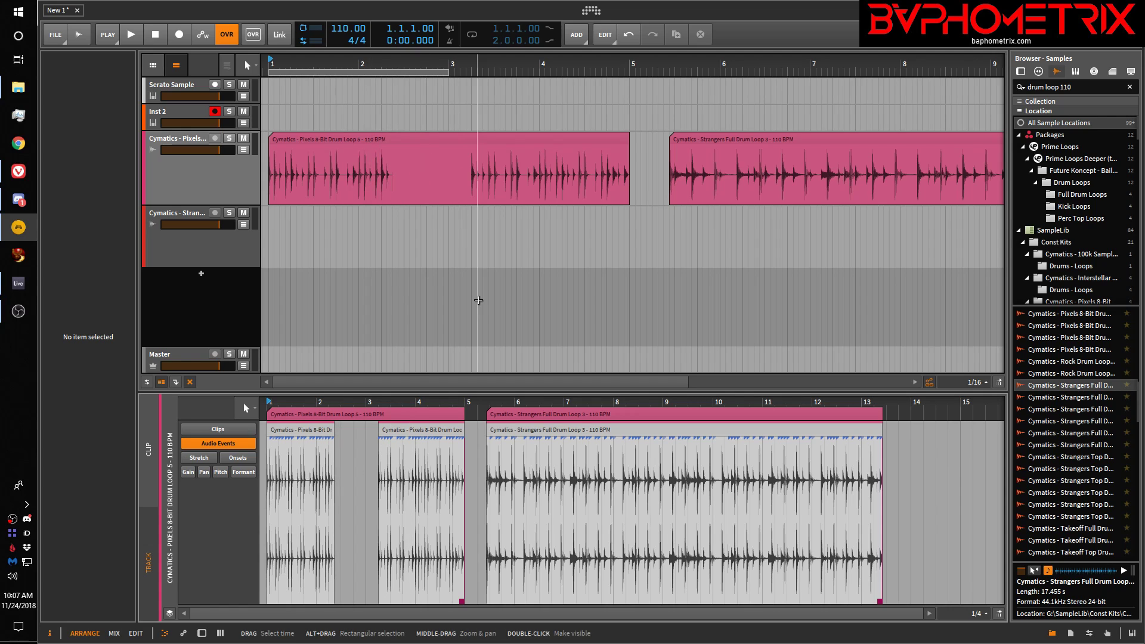
Step: Cut the range from about 6.1.4 to 6.3.4 out of the Strangers event and move it into the Pixels clip's gap at 2.3.1
drag(525, 486, 549, 506)
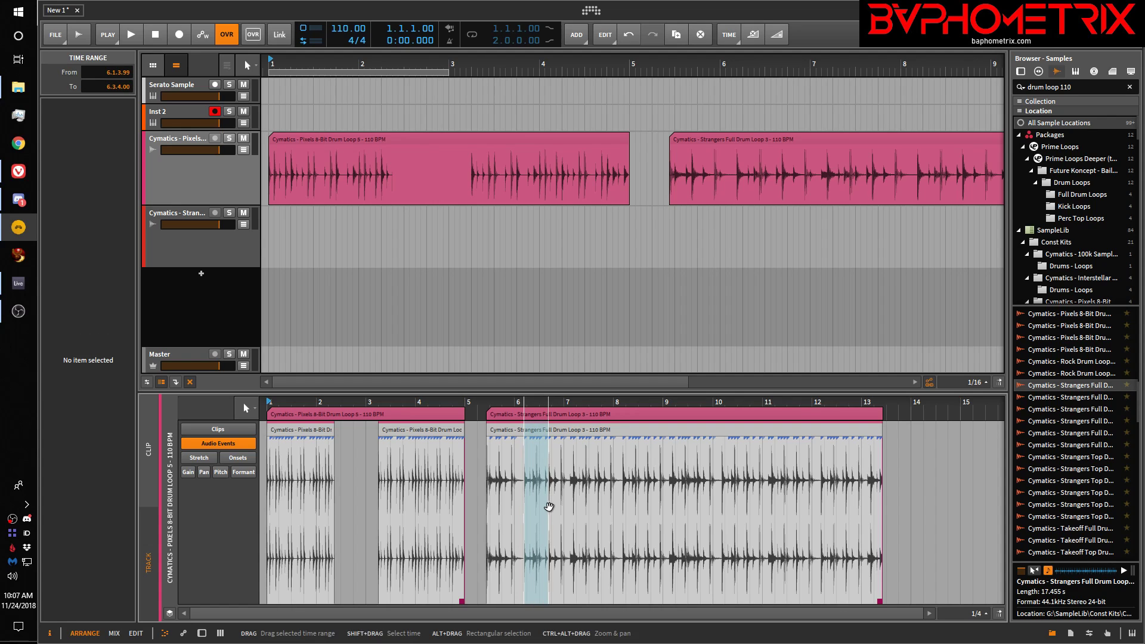
key(ctrl+e)
drag(540, 434, 359, 435)
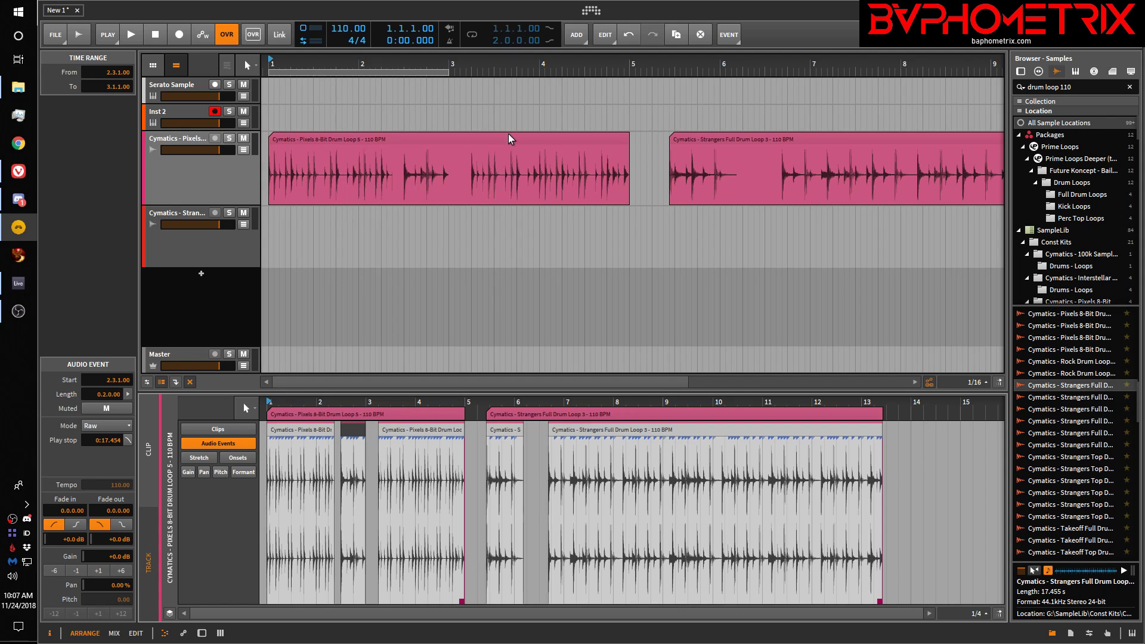
Step: Undo the moved piece, the deletion and the splits, back to whole Pixels and Strangers events
click(361, 414)
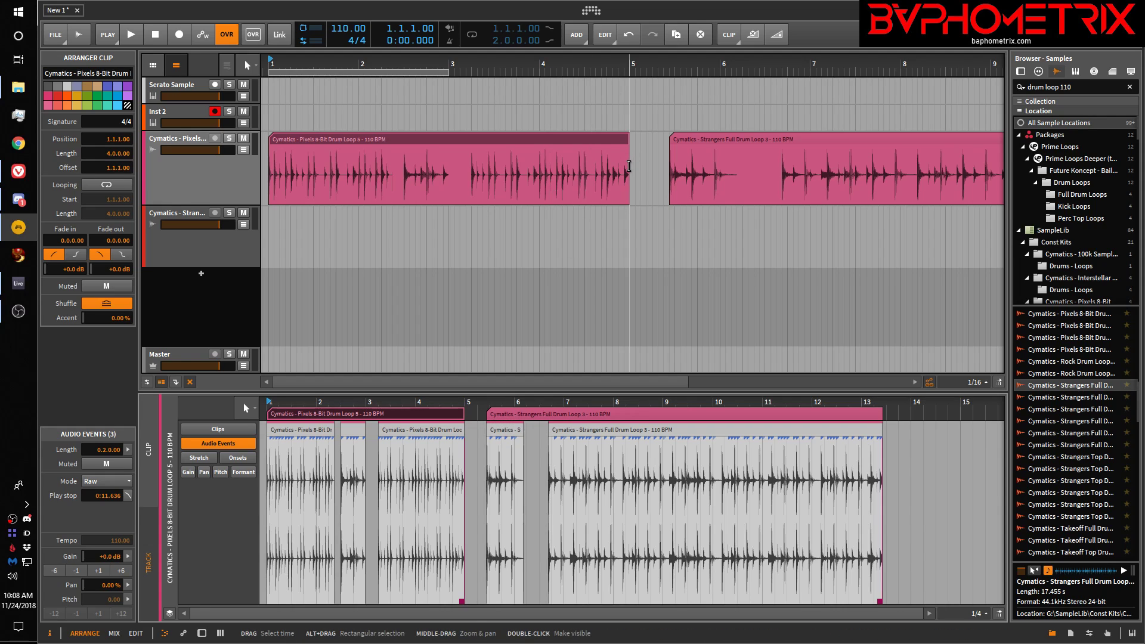
key(ctrl+z)
key(ctrl+z)
key(ctrl+z)
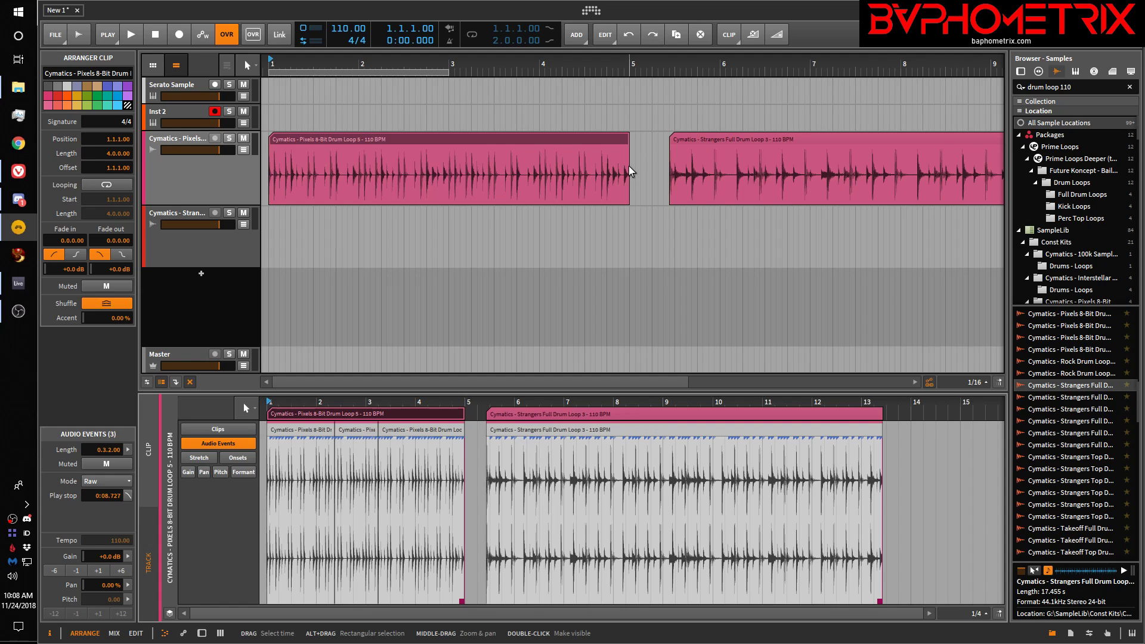
key(ctrl+z)
key(ctrl+z)
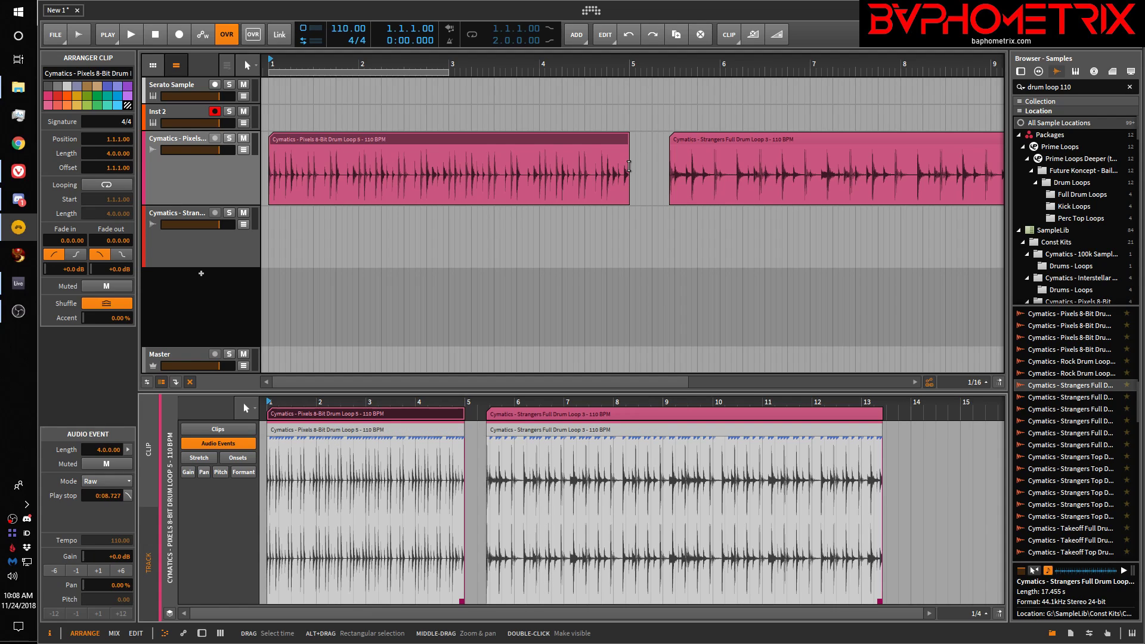
Step: Move the Strangers clip to 5.2.1 and consolidate it with the Pixels clip into a single clip
mouse_move(756, 138)
mouse_down()
mouse_move(725, 139)
mouse_move(739, 142)
mouse_up()
click(617, 136)
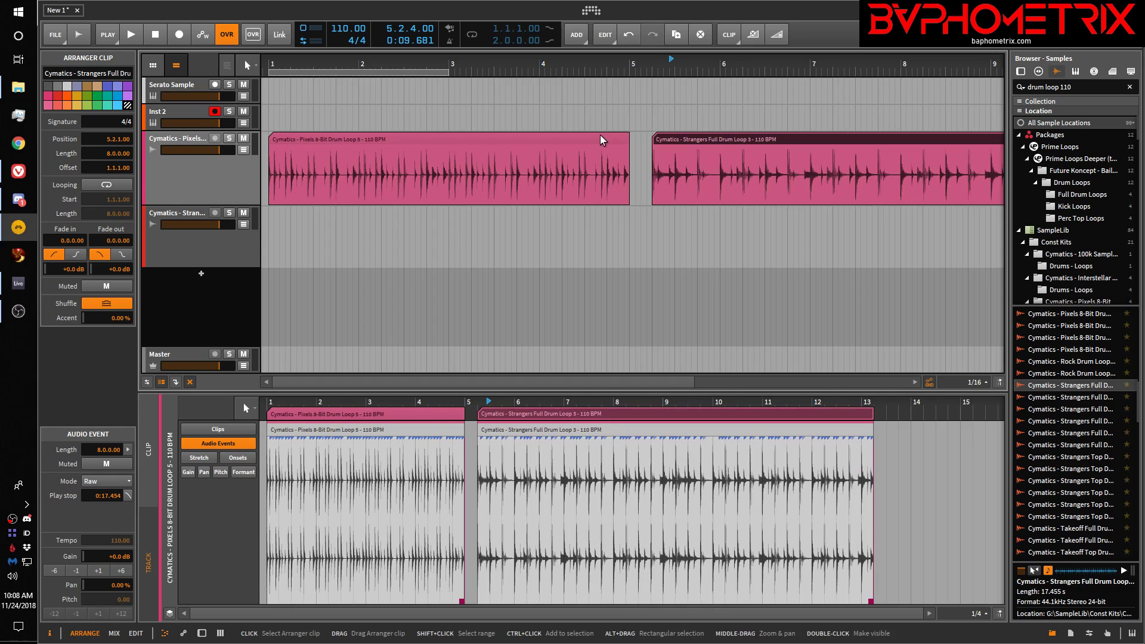
ctrl+click(701, 139)
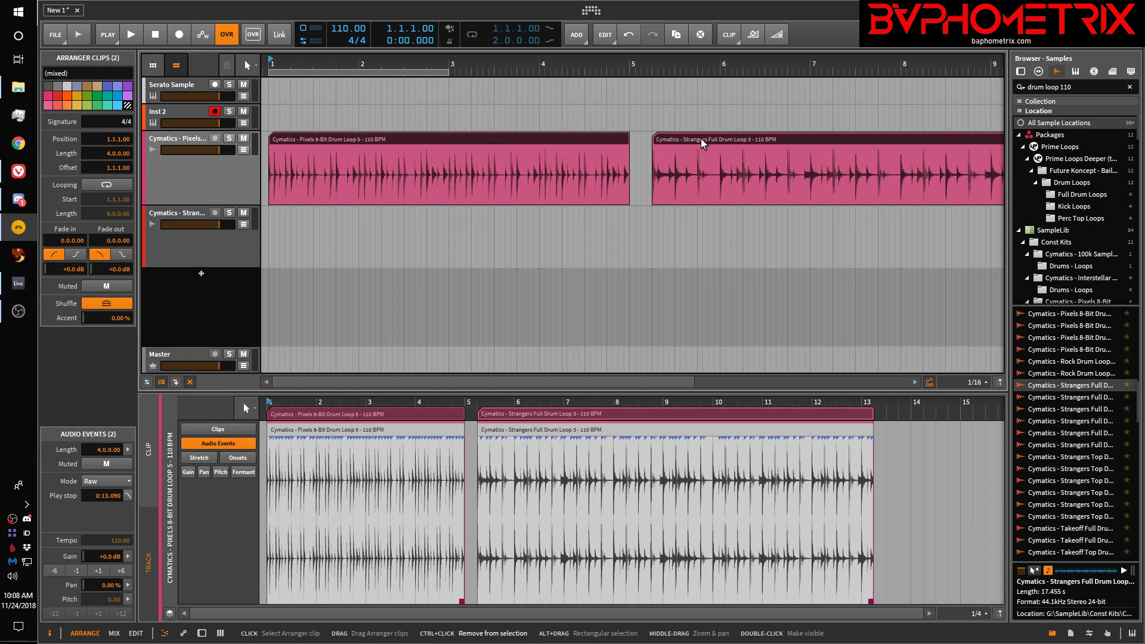
key(ctrl+j)
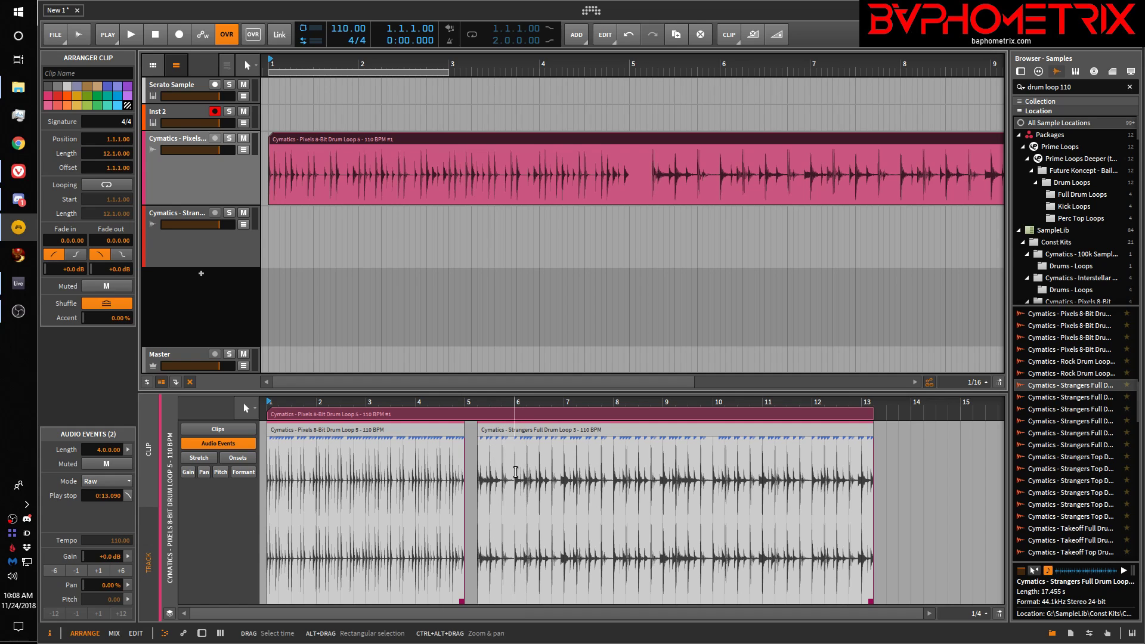
Step: Move the Strangers event inside the consolidated clip to 3.4.4.99, overlapping the end of the Pixels event
drag(510, 428, 448, 429)
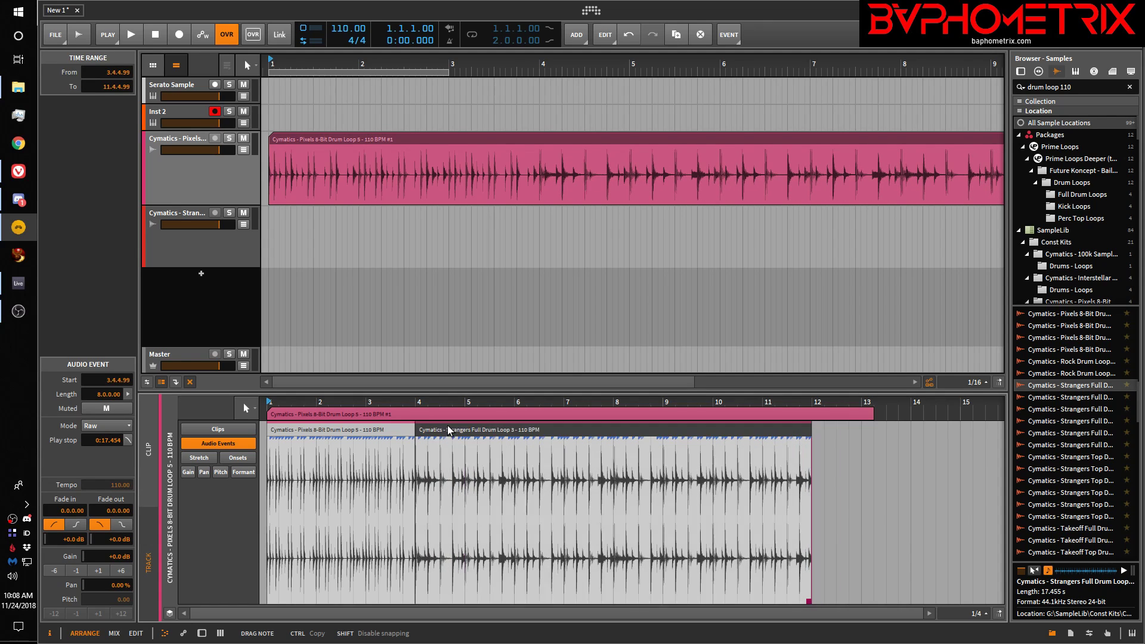
click(500, 478)
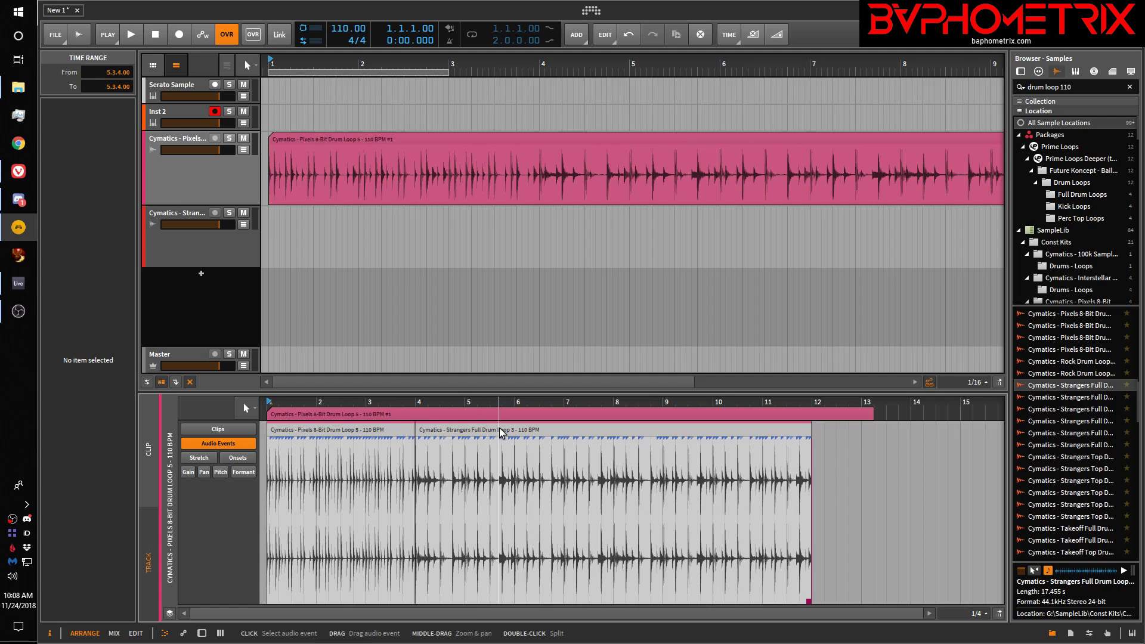
click(471, 428)
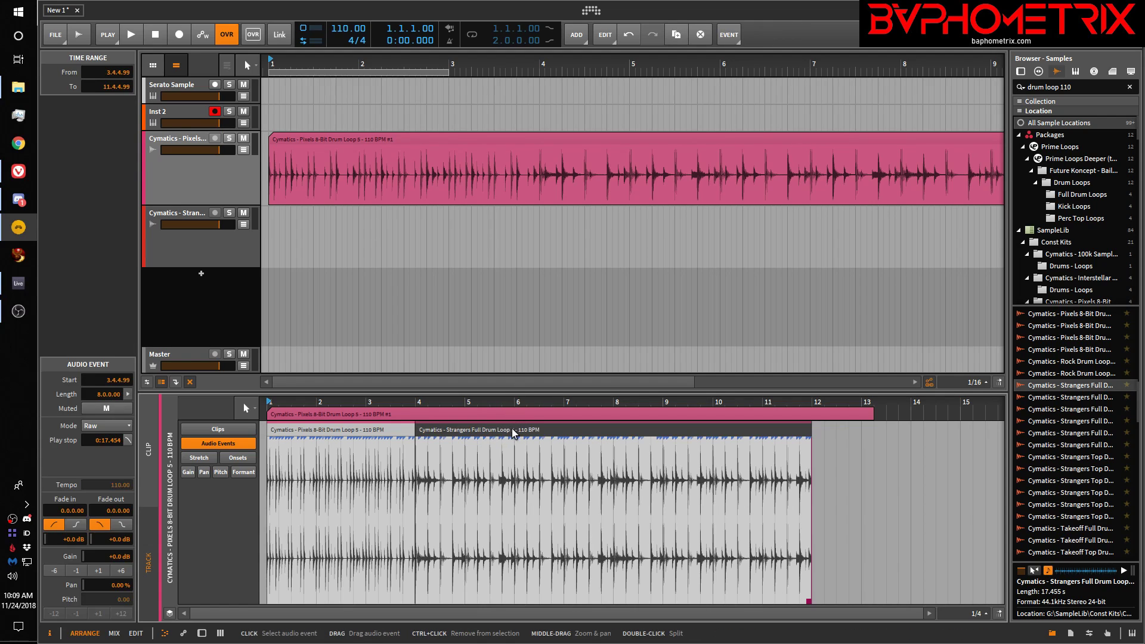
Step: Try splitting the Strangers event at 6.1.1, inspect the cut up close, and undo the split
double_click(513, 428)
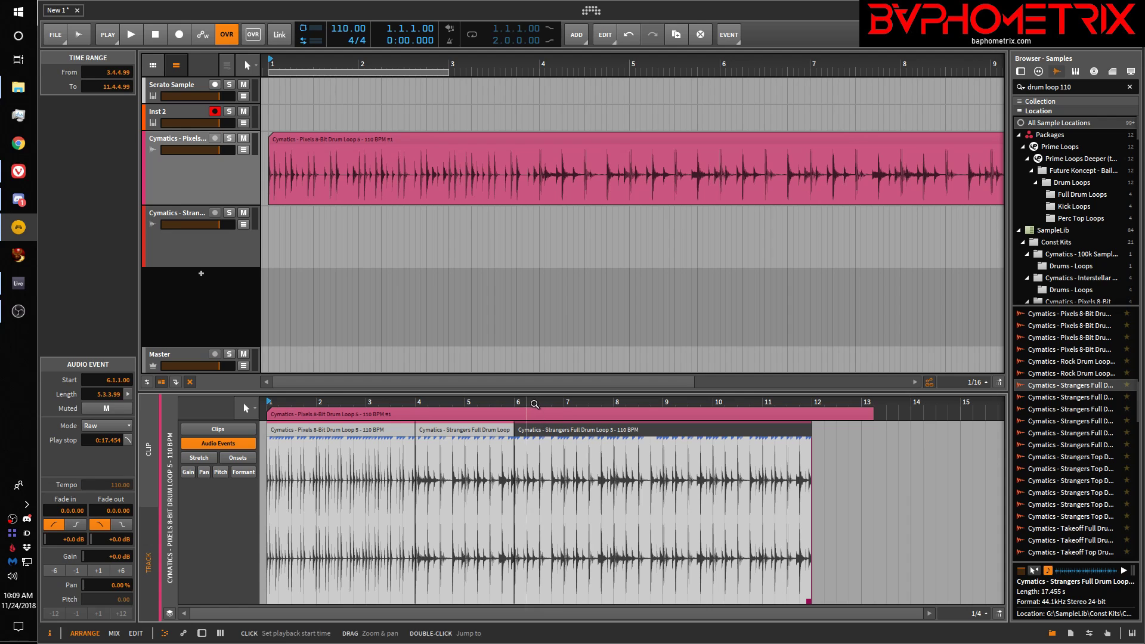
drag(532, 401, 531, 432)
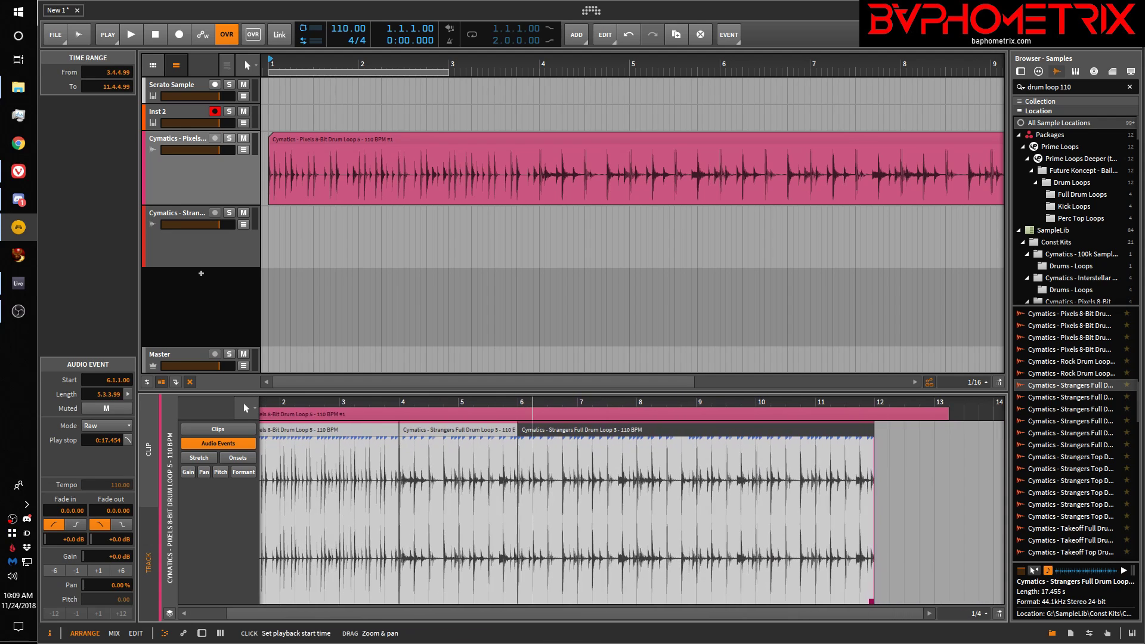
double_click(540, 413)
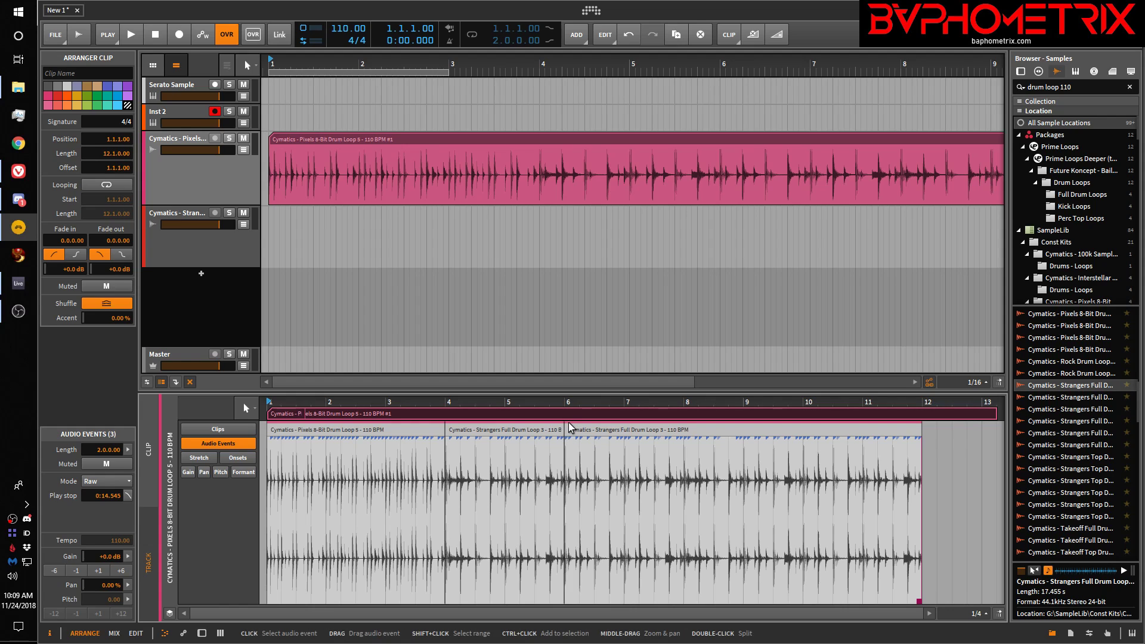
key(ctrl+z)
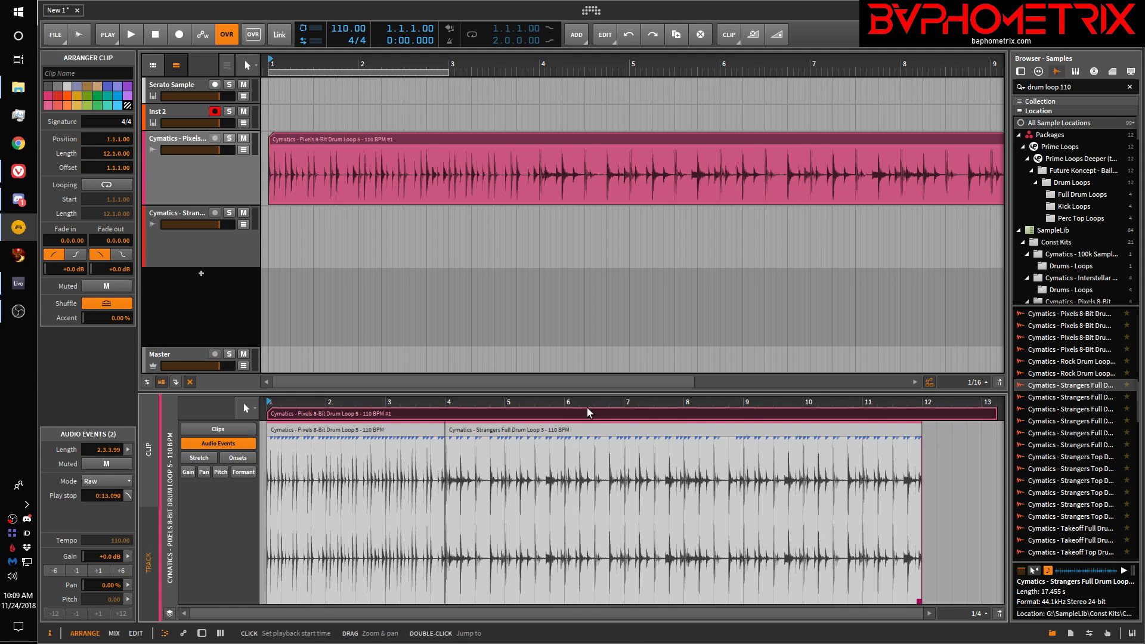
Step: Split the Strangers event at 6.2.3 and inspect the cut position in the waveform
click(588, 454)
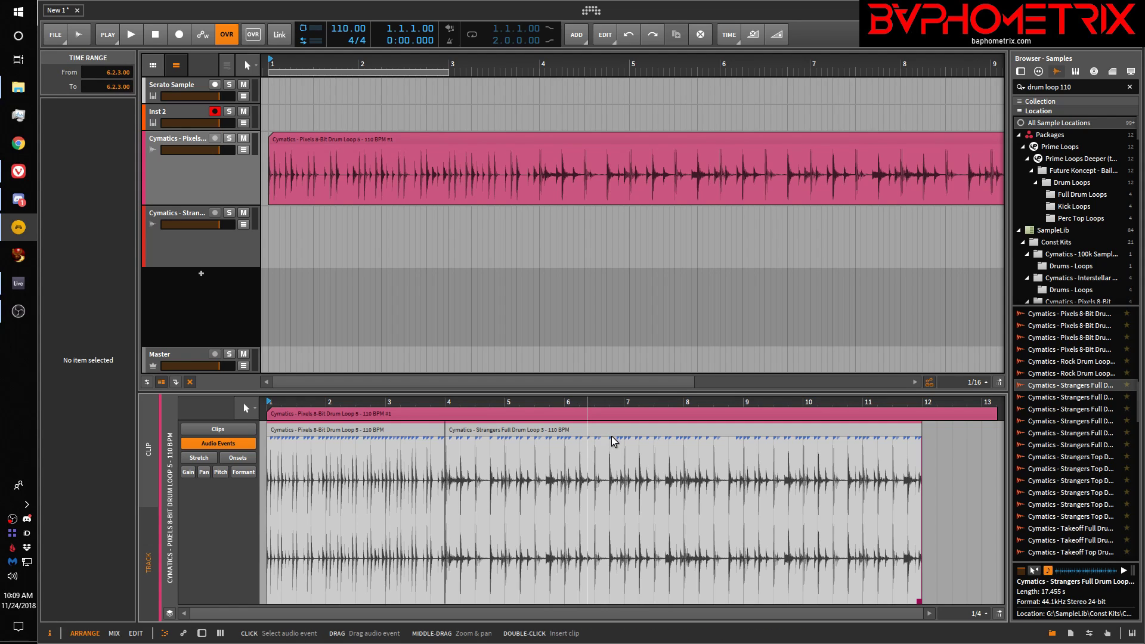
key(ctrl+e)
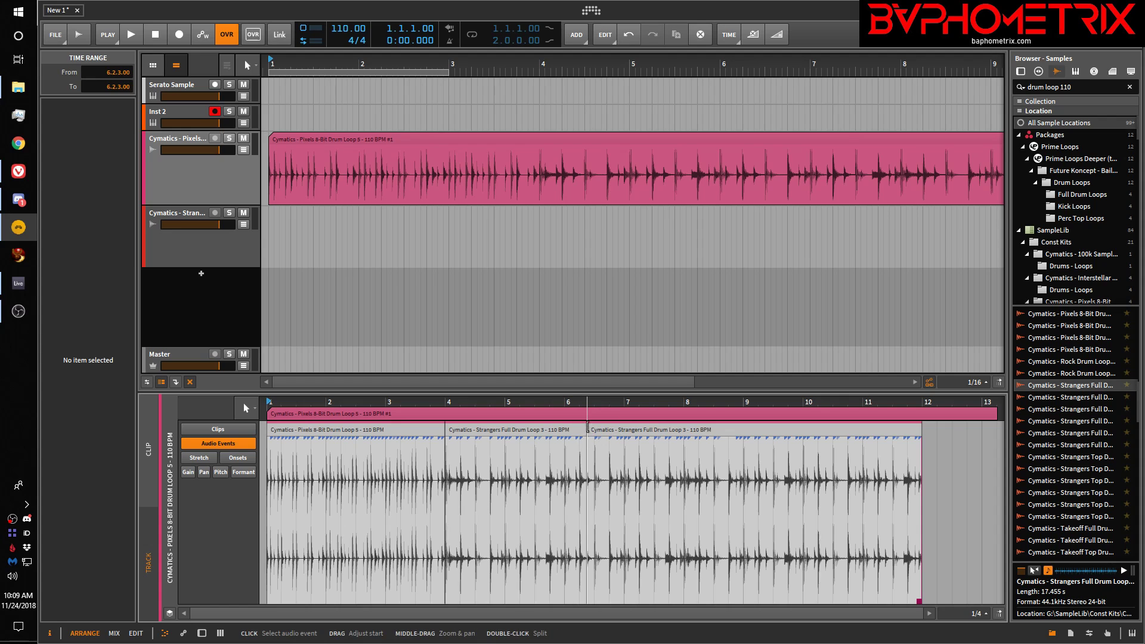
drag(570, 403, 586, 424)
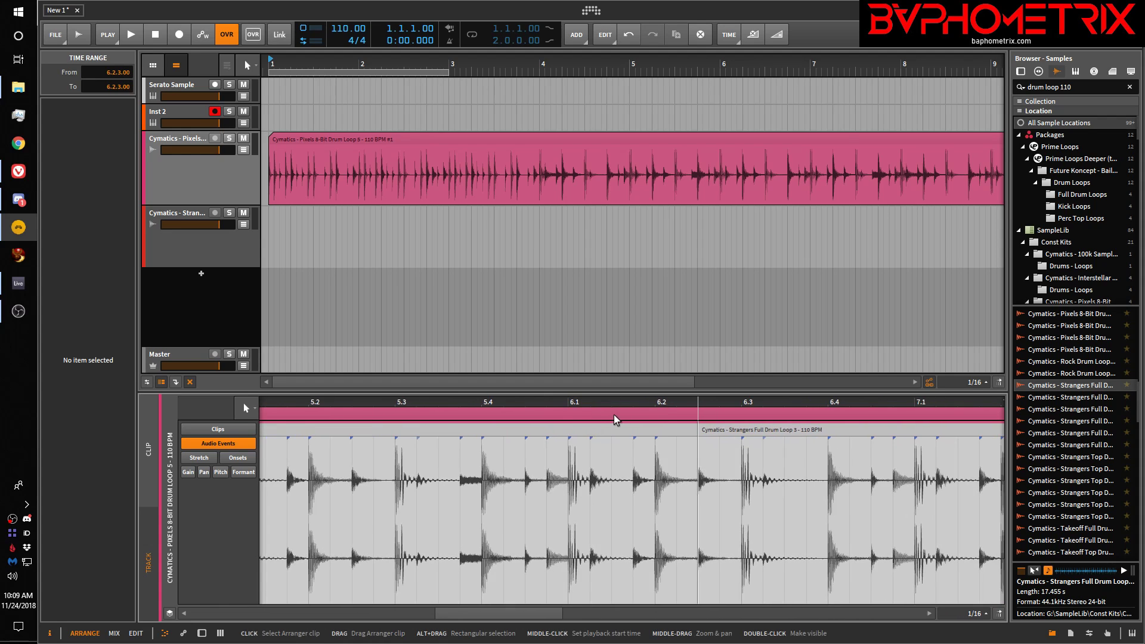
double_click(614, 414)
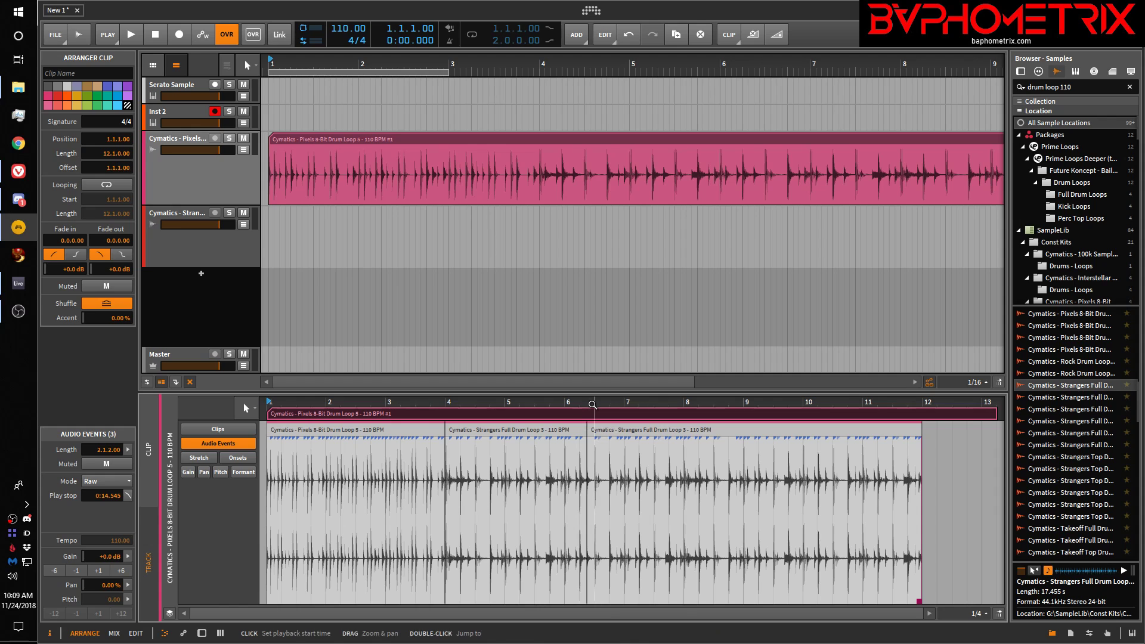
drag(592, 405, 609, 440)
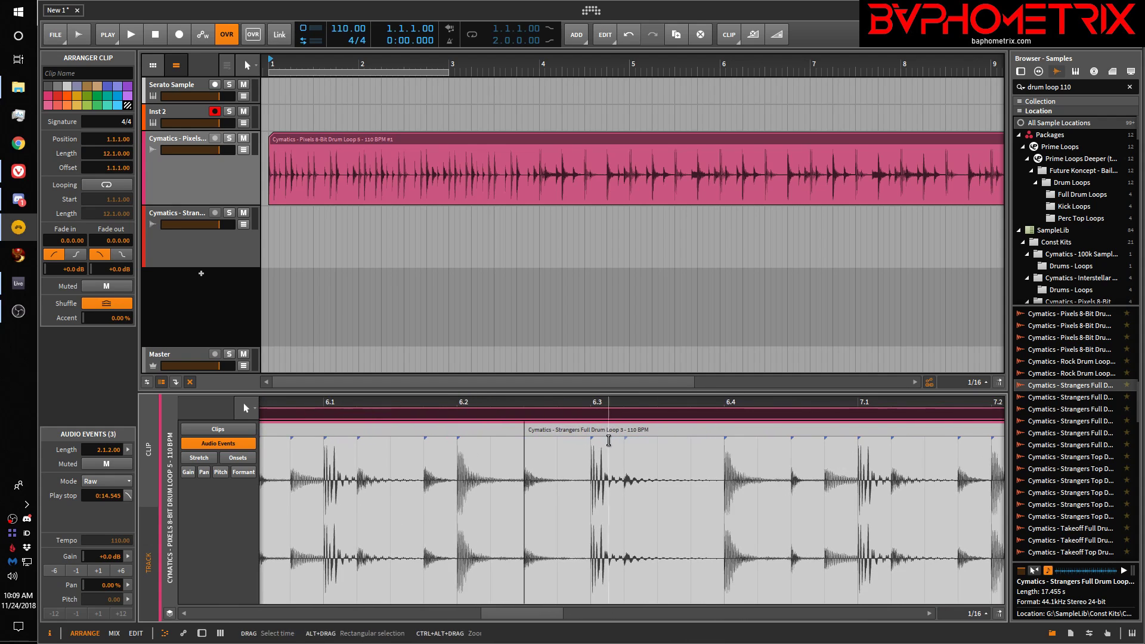
Step: Show only the consolidated clip's contents in the detail editor and split the last Strangers event at about 7.2.3
click(152, 457)
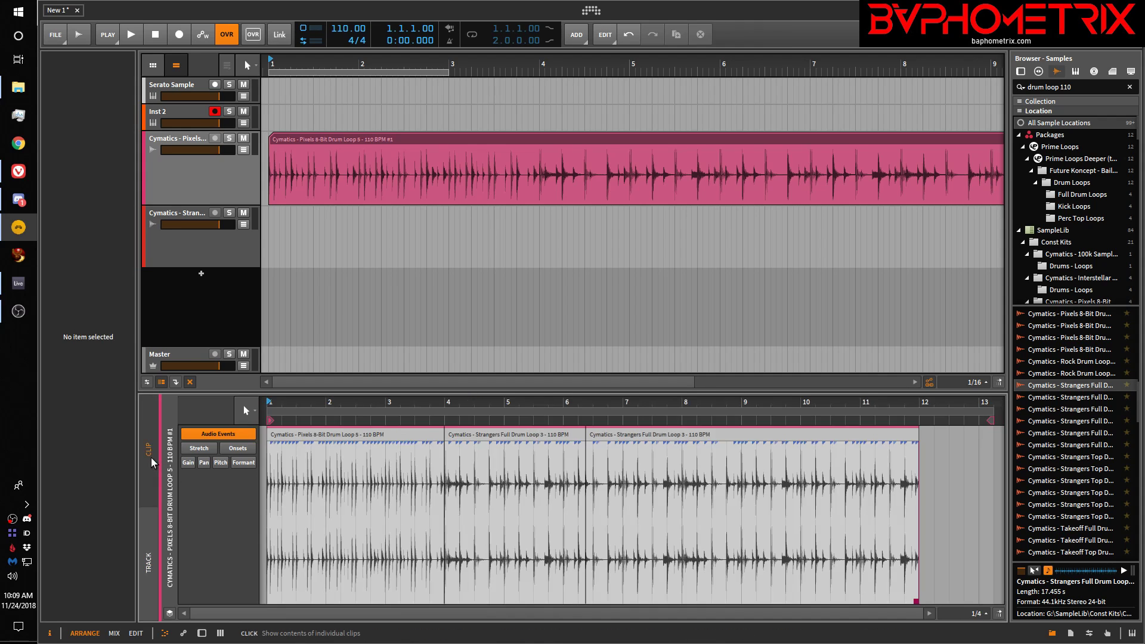
click(151, 541)
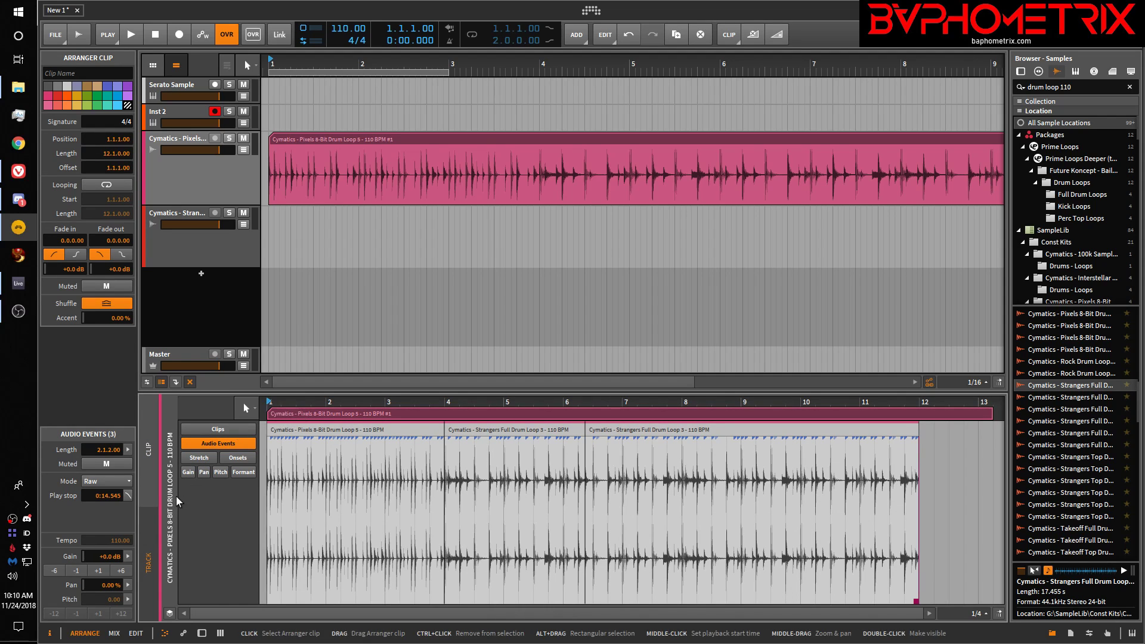
click(145, 458)
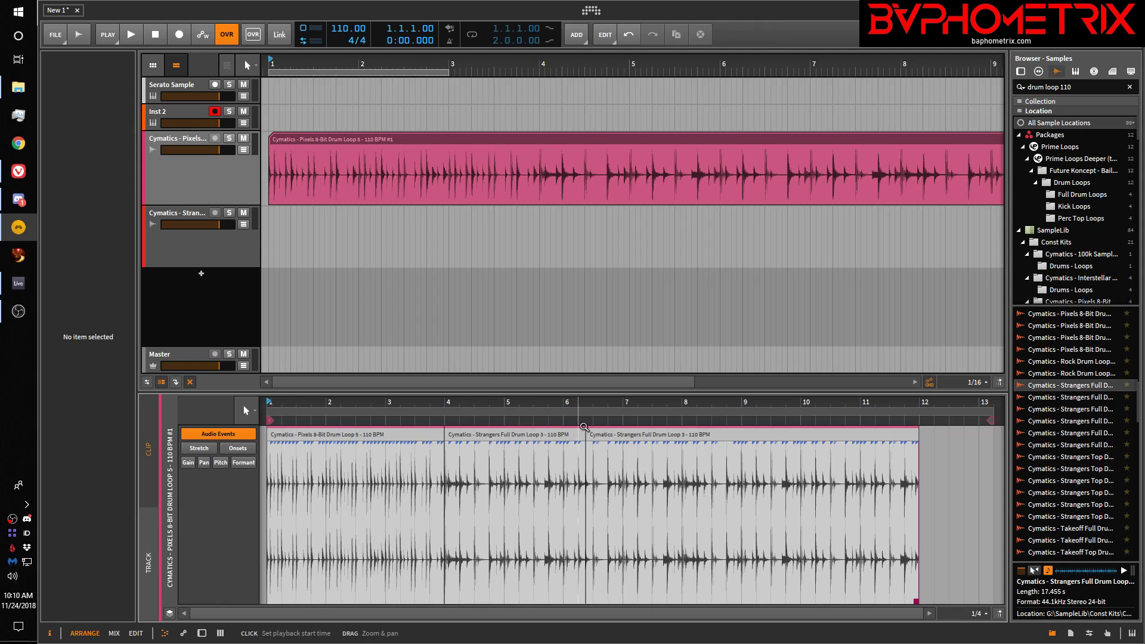
double_click(646, 435)
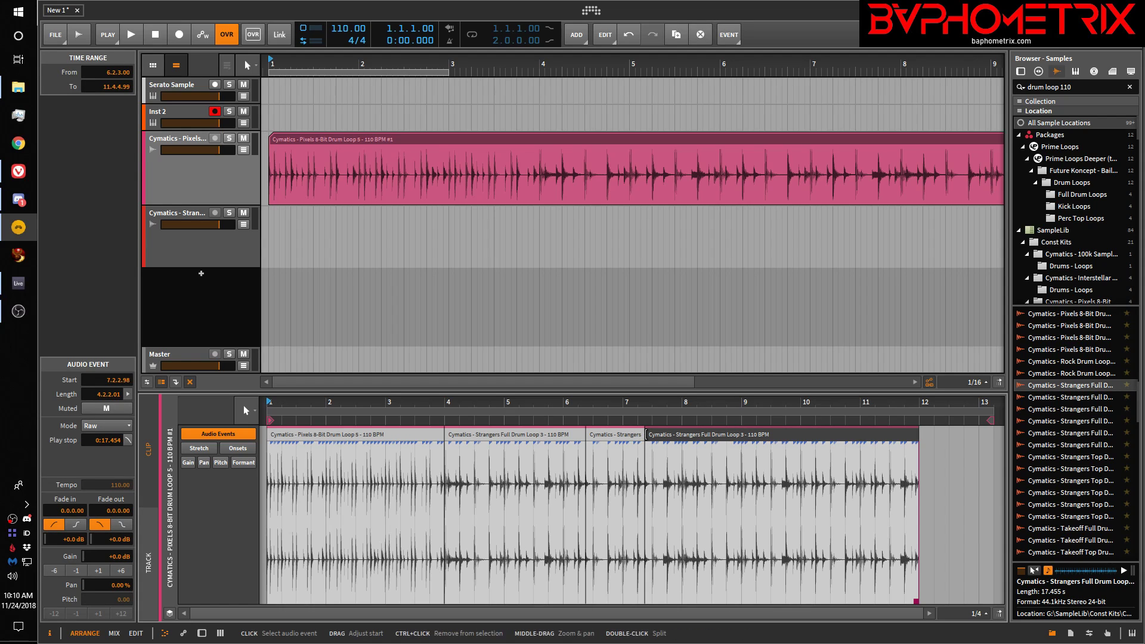
mouse_move(645, 407)
mouse_down()
mouse_move(631, 453)
mouse_move(604, 482)
mouse_move(645, 422)
mouse_up()
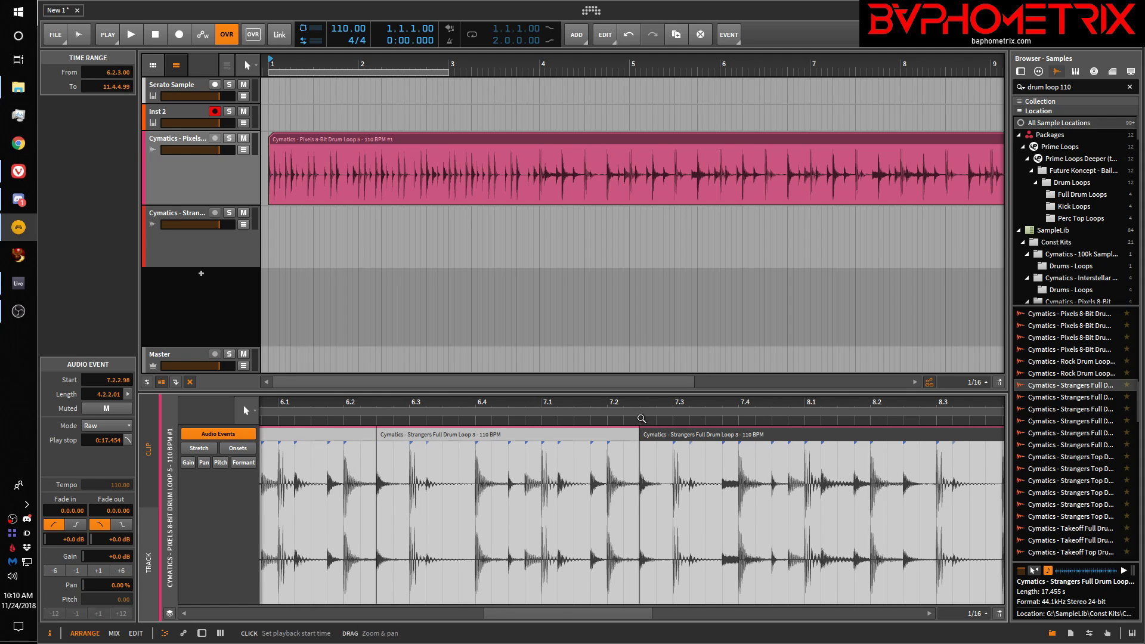
Step: Split the first Strangers event at 5.2.1 within the consolidated clip
drag(641, 405, 662, 298)
click(551, 436)
alt+click(550, 434)
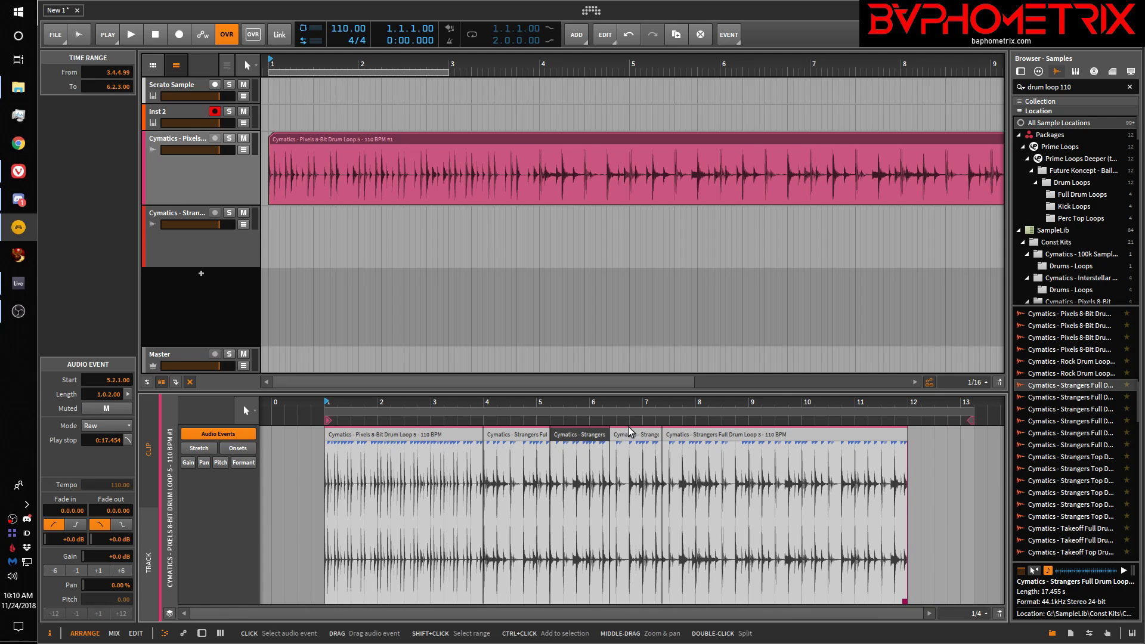
Step: Split the last Strangers event at 9.4.4 and inspect the cut position in the waveform
click(750, 481)
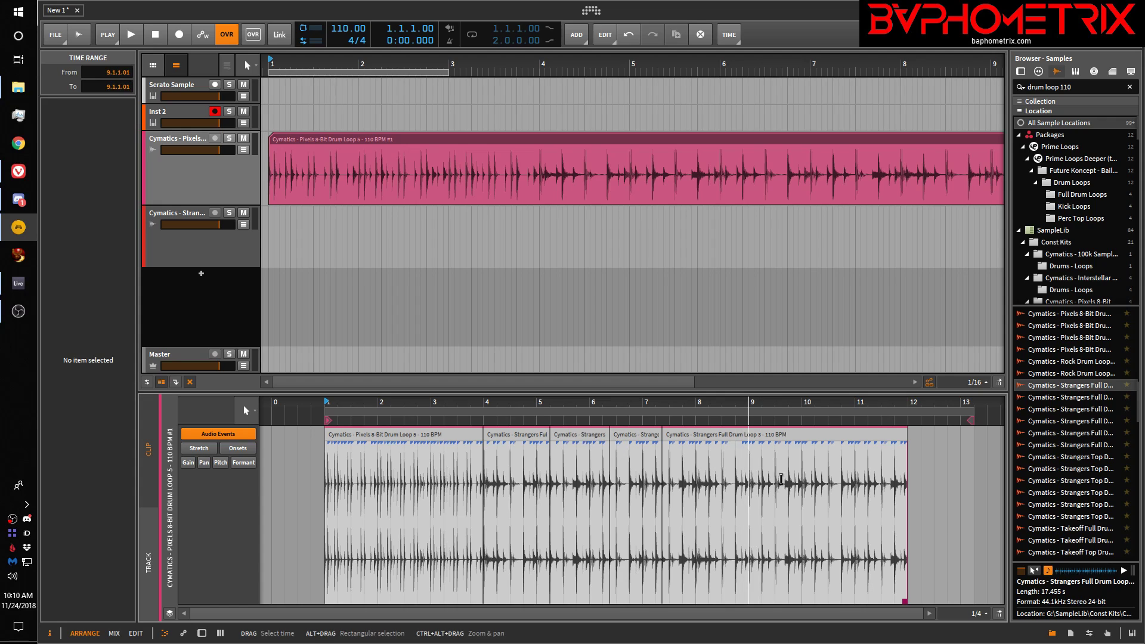
click(812, 484)
click(794, 487)
click(799, 471)
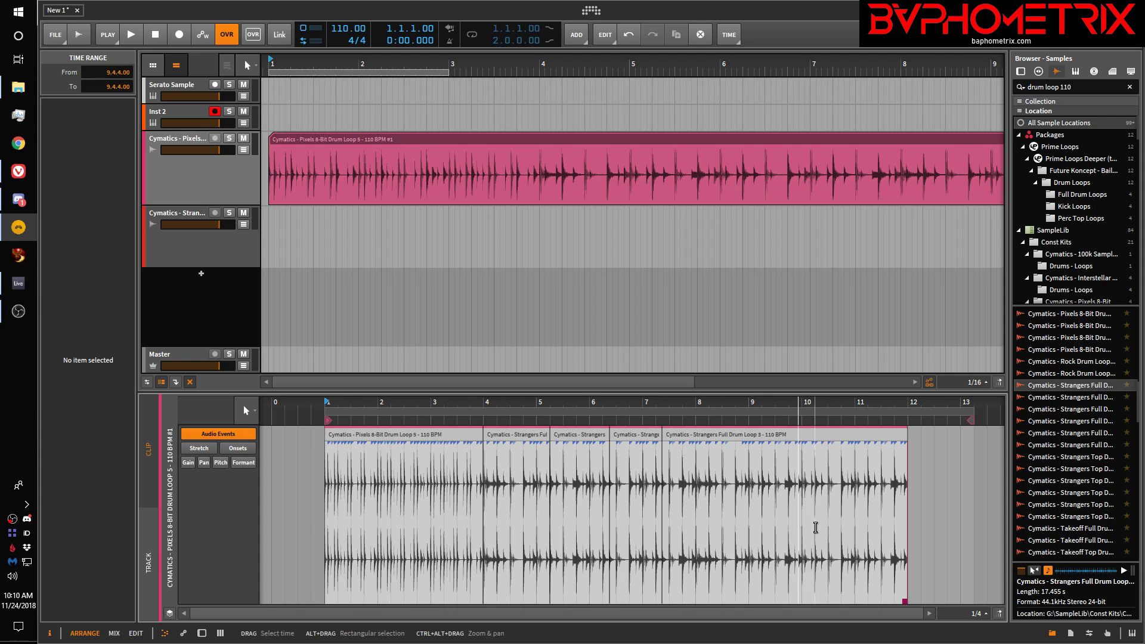
key(ctrl+e)
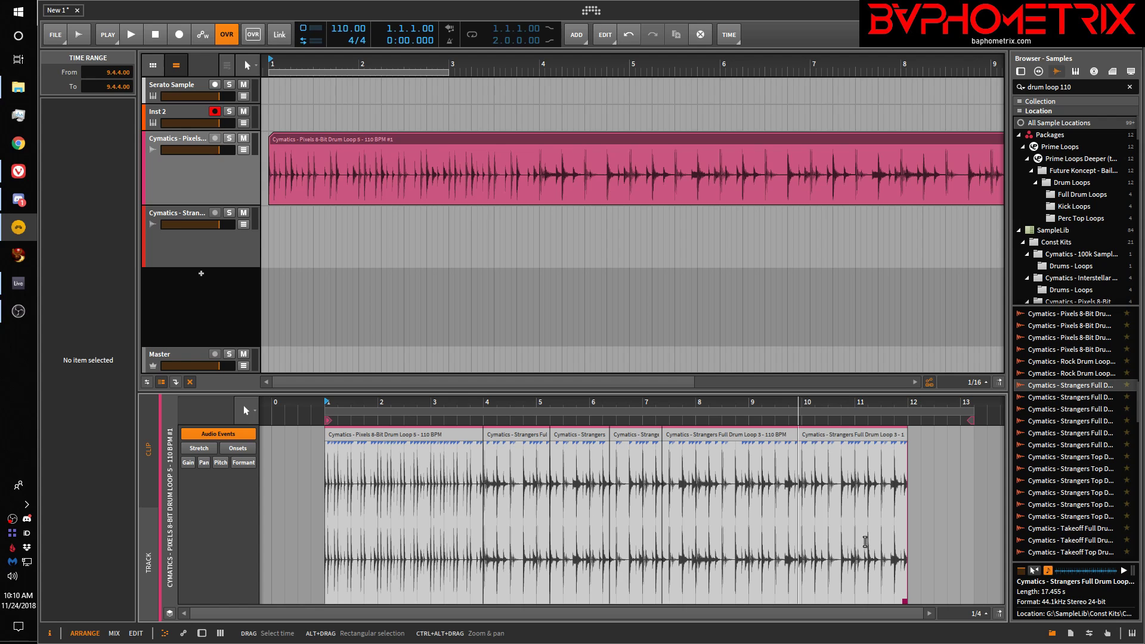
drag(799, 401, 747, 468)
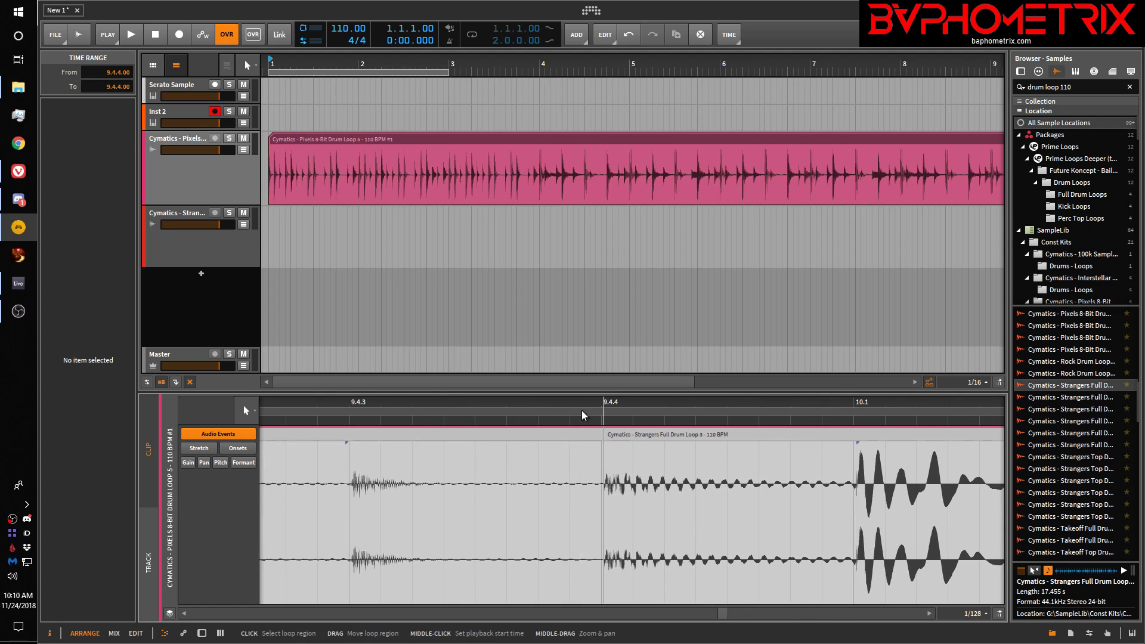
click(570, 455)
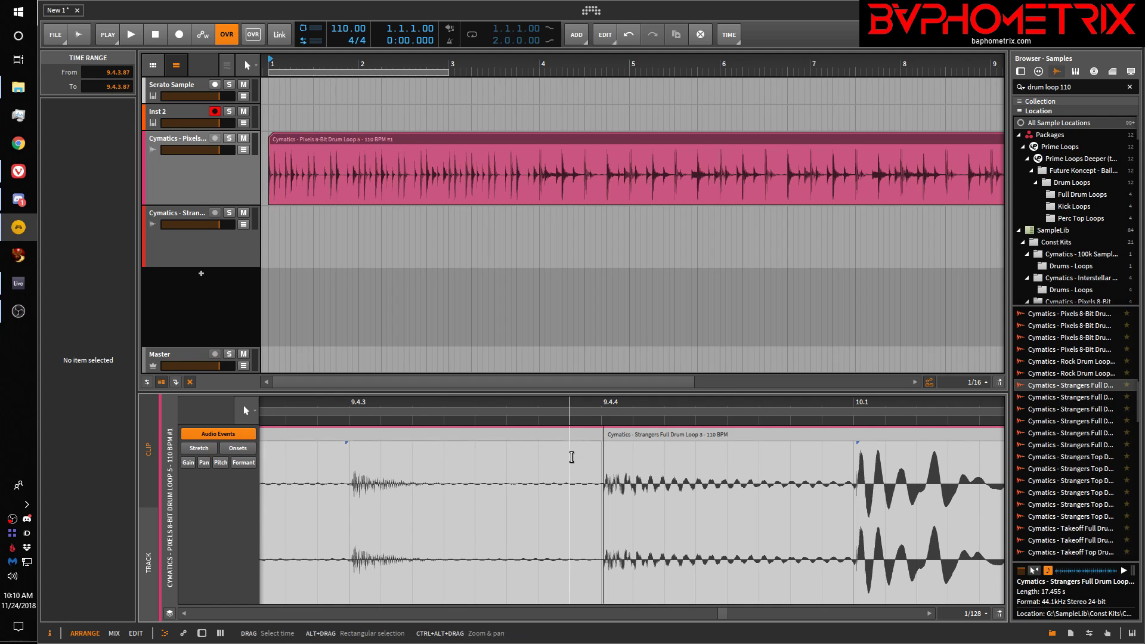
click(587, 463)
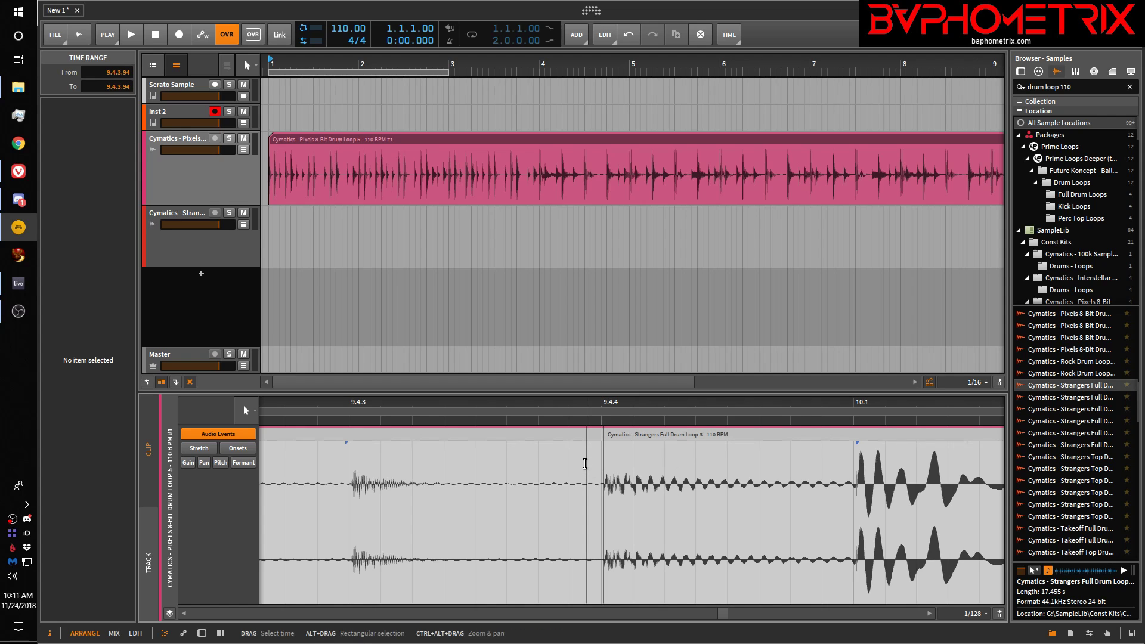
drag(589, 402, 787, 289)
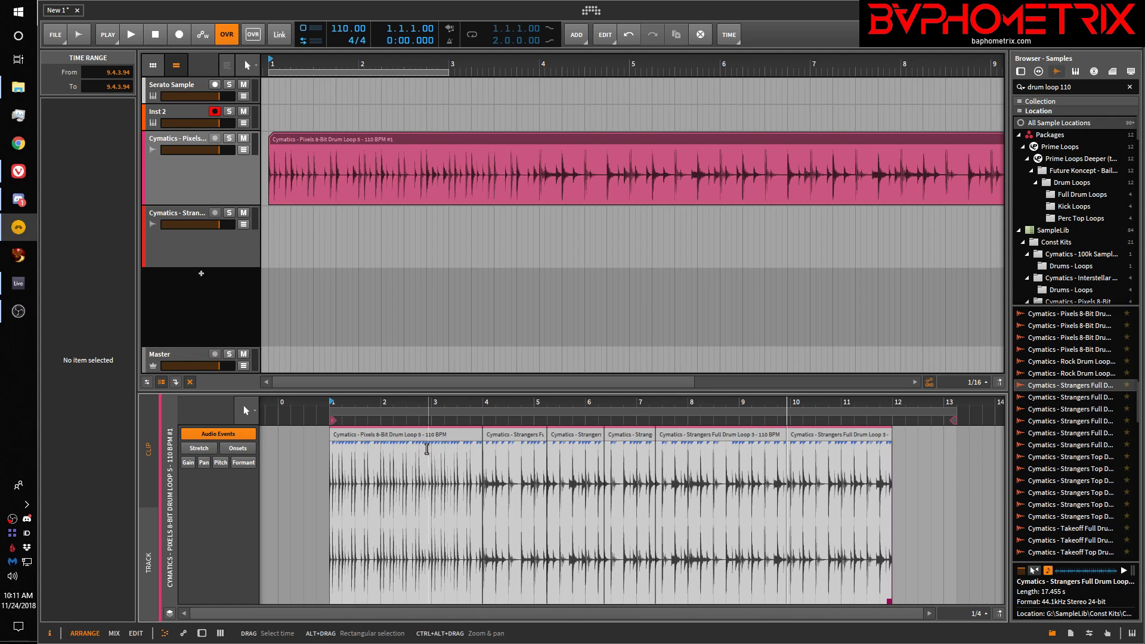
Step: Delete the first two Strangers events that follow the Pixels event inside the clip
click(514, 434)
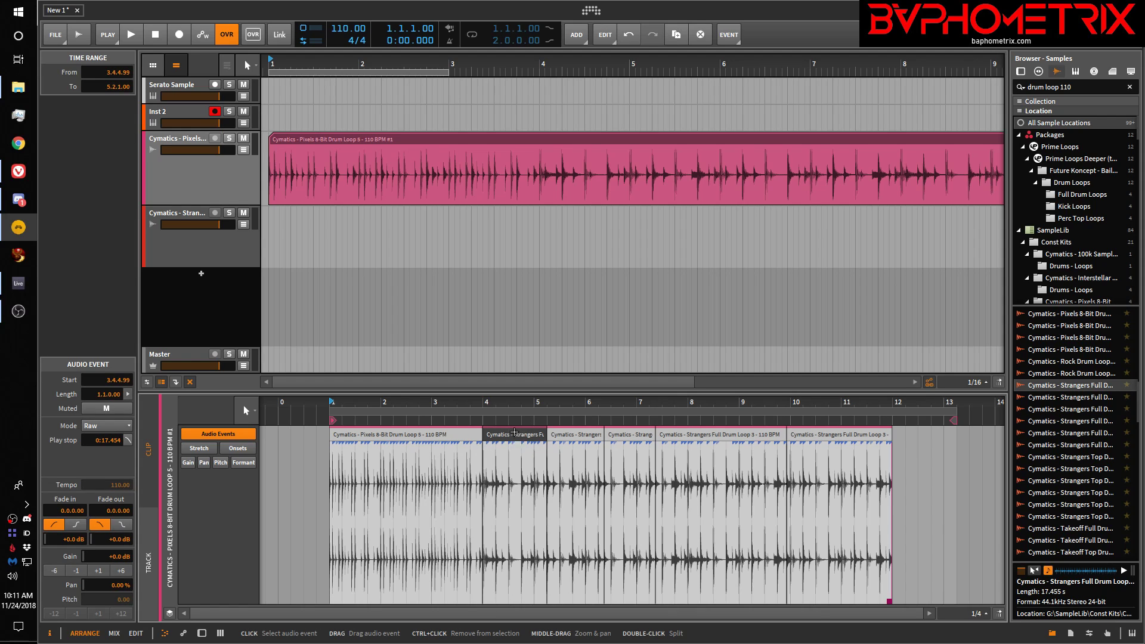
key(Delete)
click(583, 434)
key(Delete)
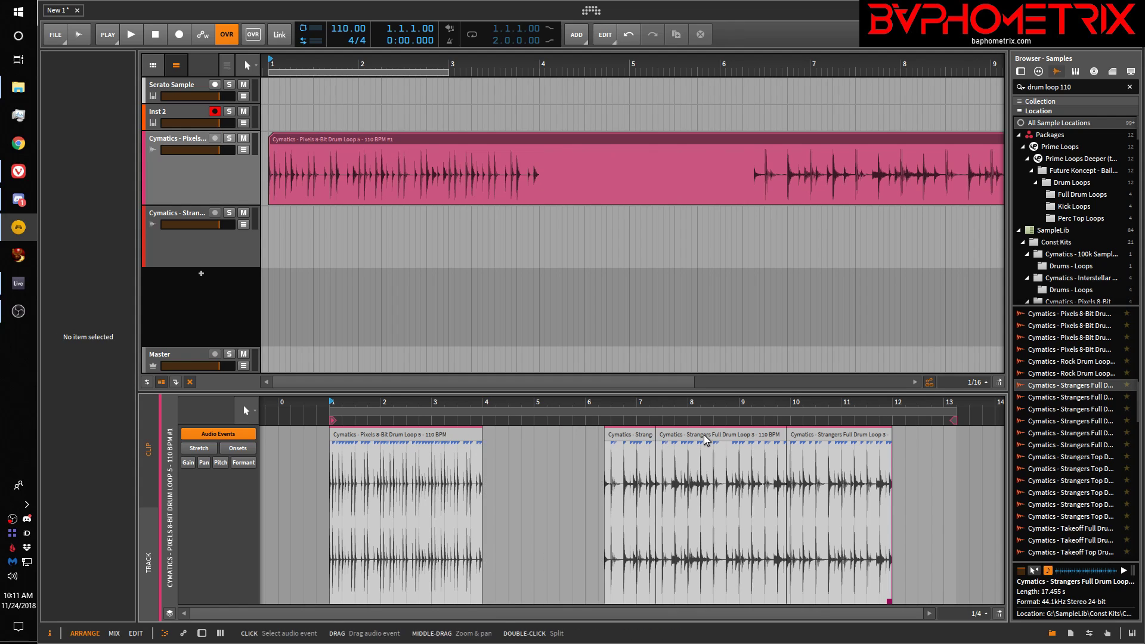
Step: Cut the 9.1.1 to 9.3.2 range out of the Strangers event and move that slice into the gap at 4.3.1
click(740, 475)
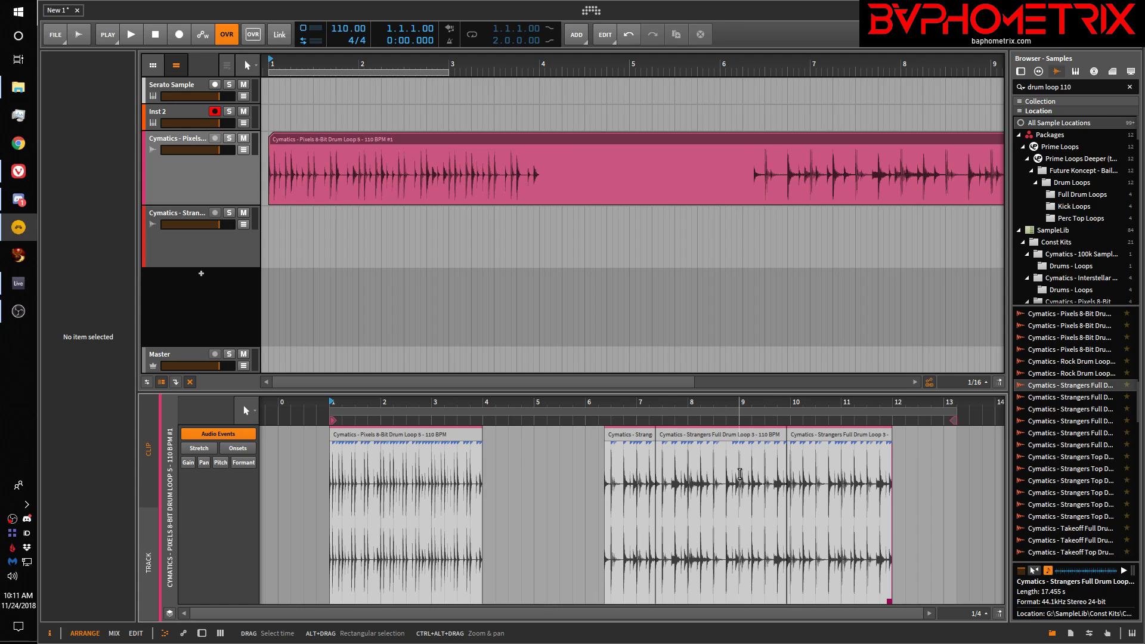
drag(740, 474, 789, 474)
drag(786, 474, 770, 478)
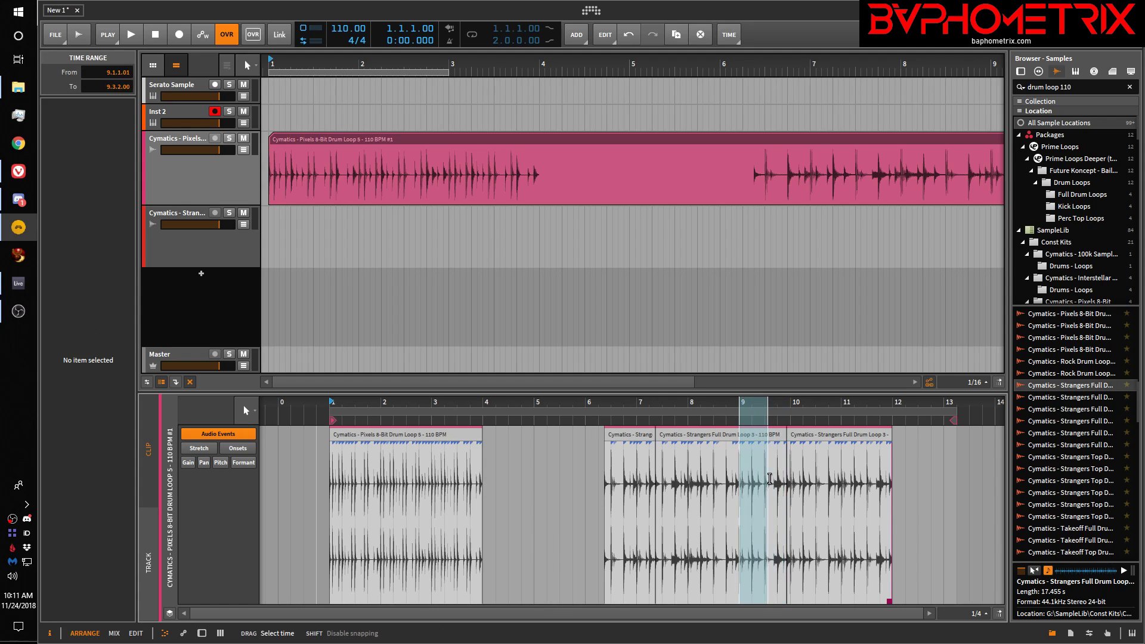
key(ctrl+e)
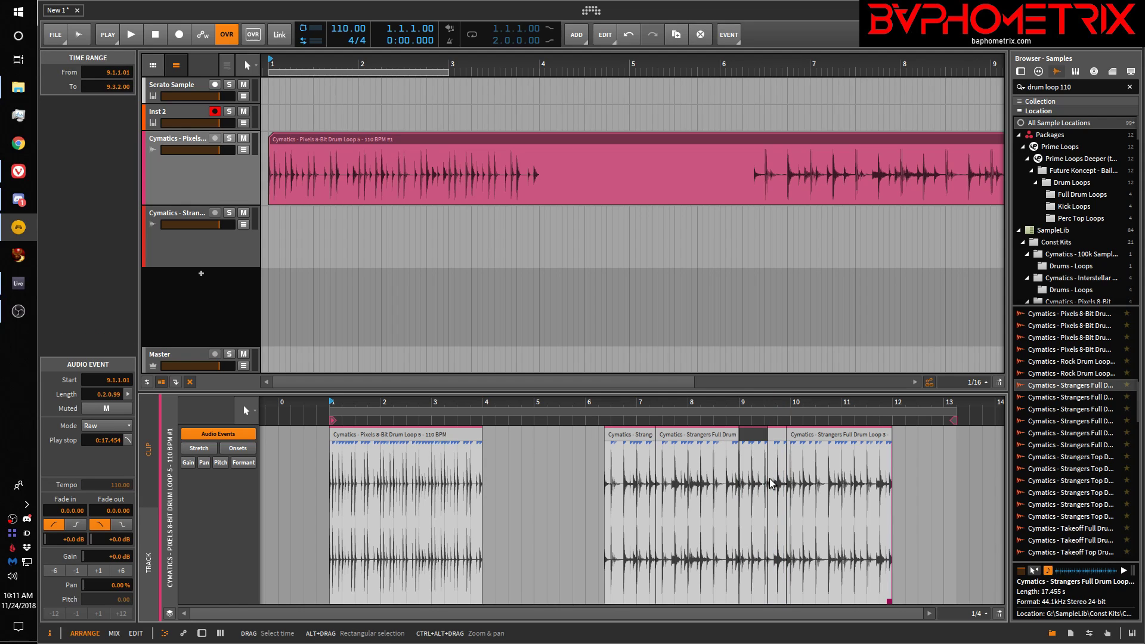
drag(751, 440, 517, 432)
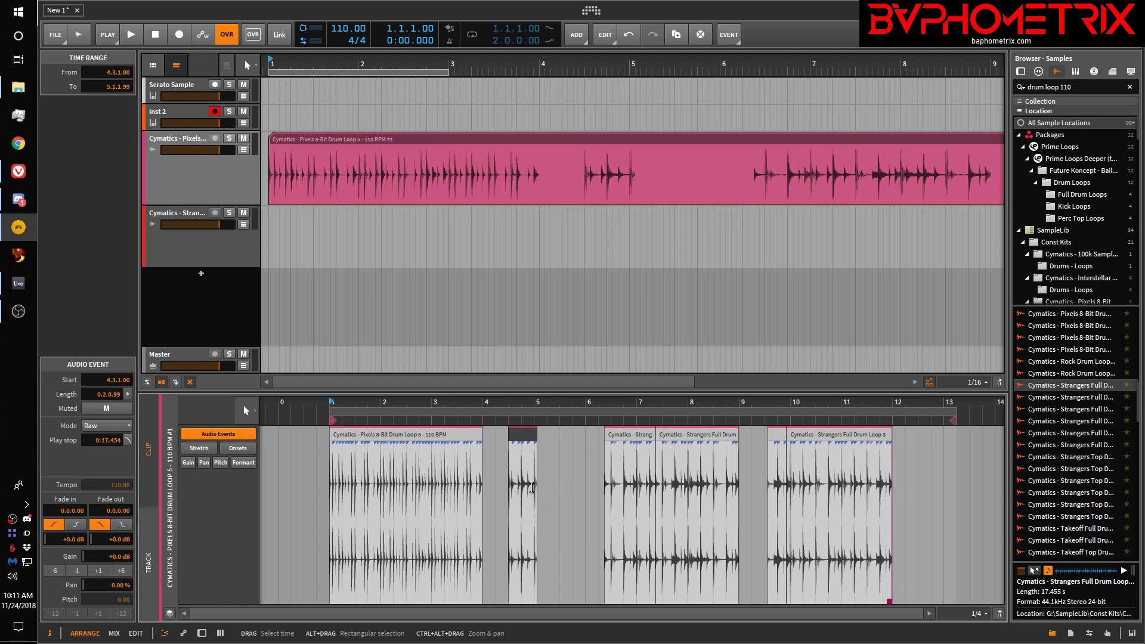
Step: Reverse the Strangers slice at 4.3.1 inside the clip
drag(524, 402, 604, 435)
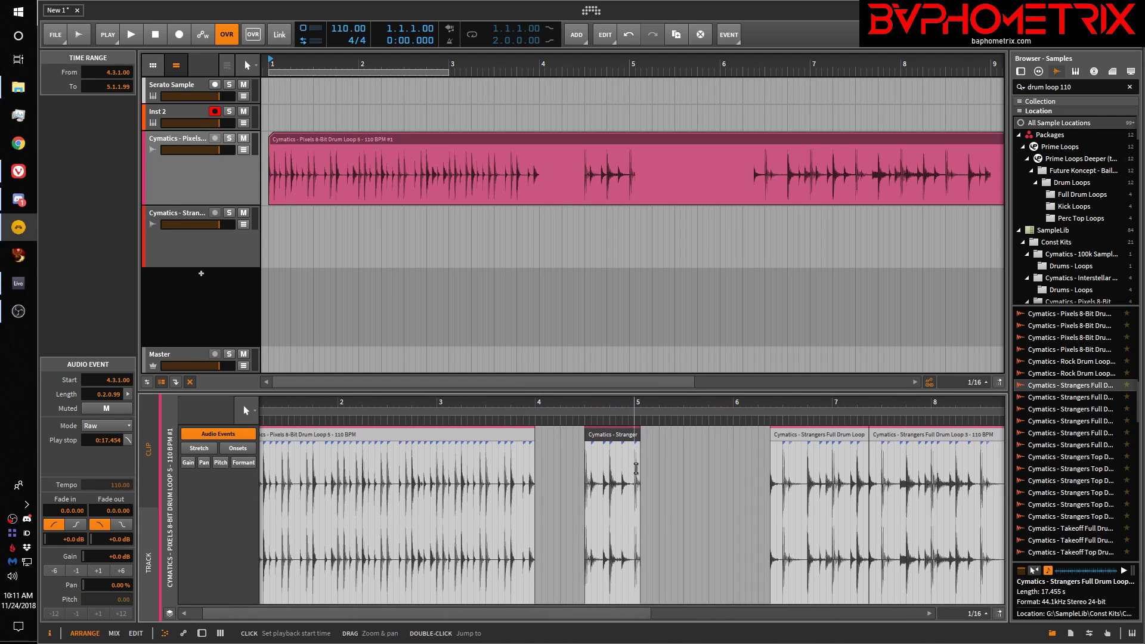
right_click(612, 435)
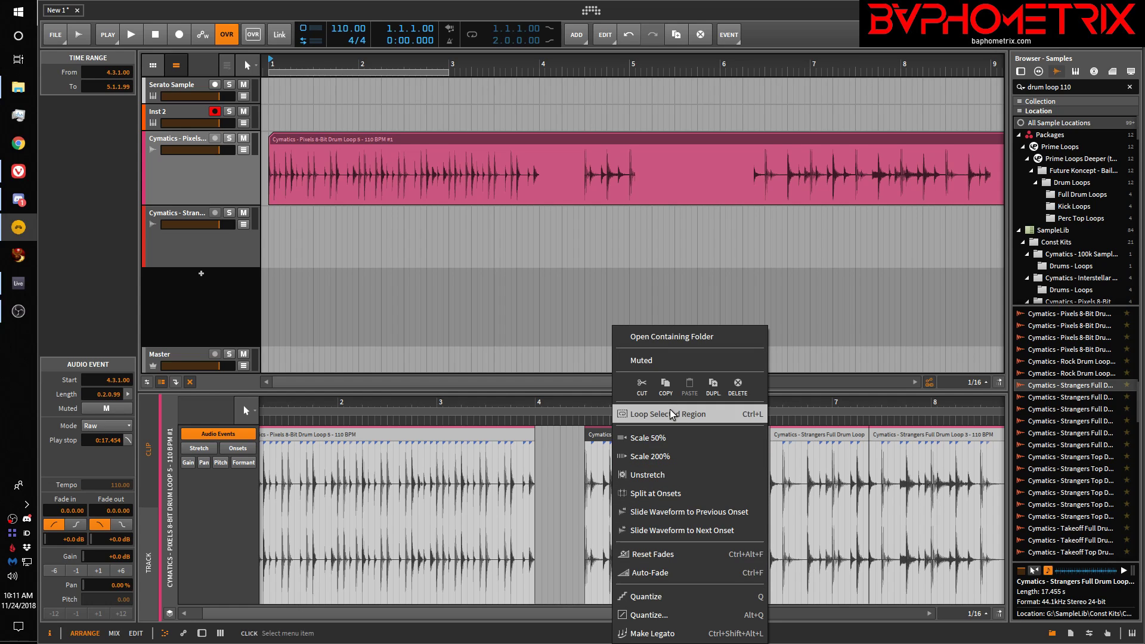
click(595, 434)
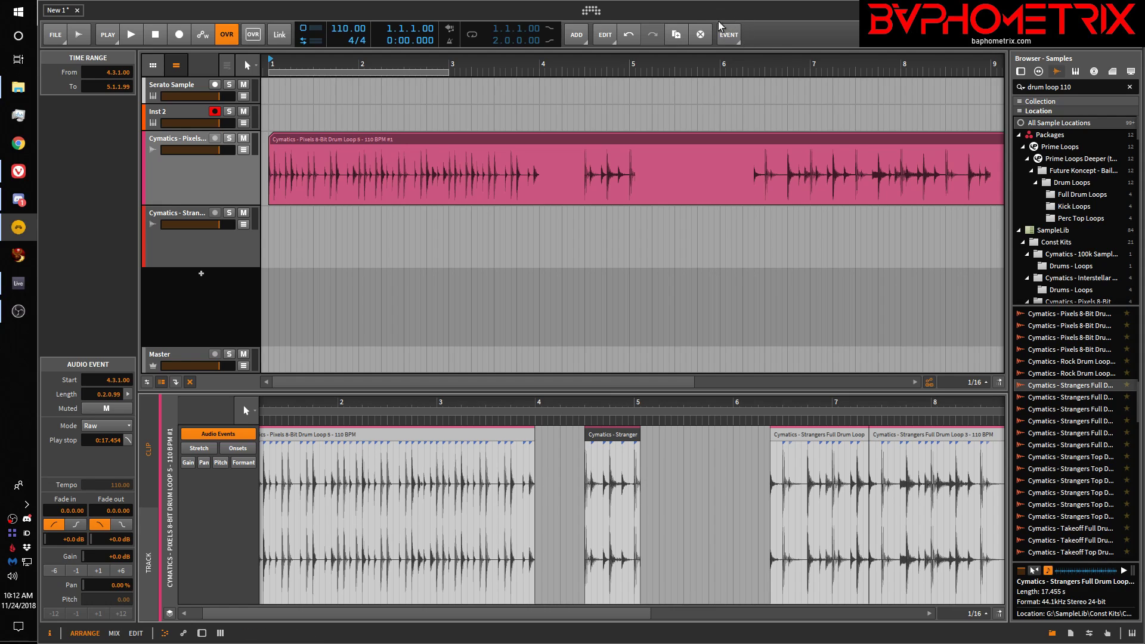
click(729, 34)
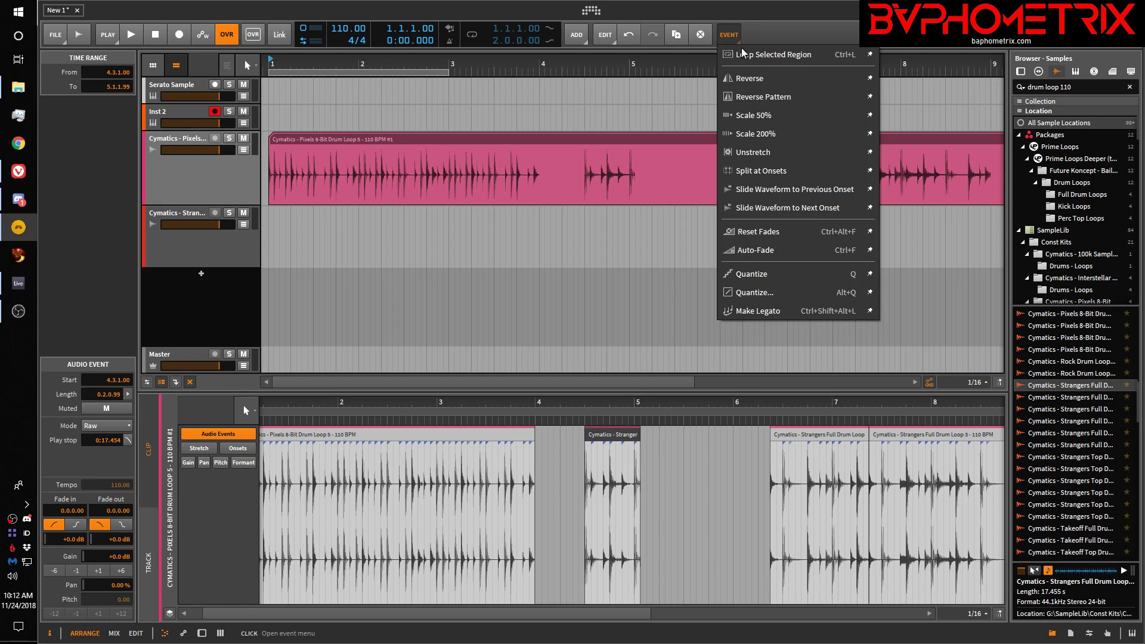
click(749, 78)
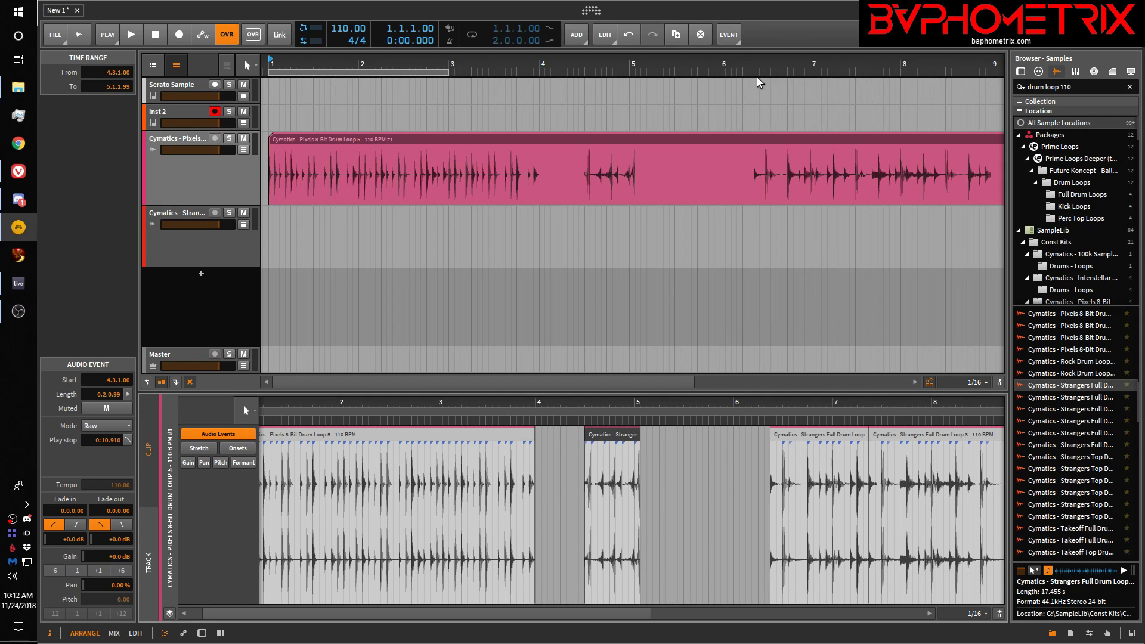
Step: Pin the Reverse command so it is directly available beside the Event commands
click(735, 34)
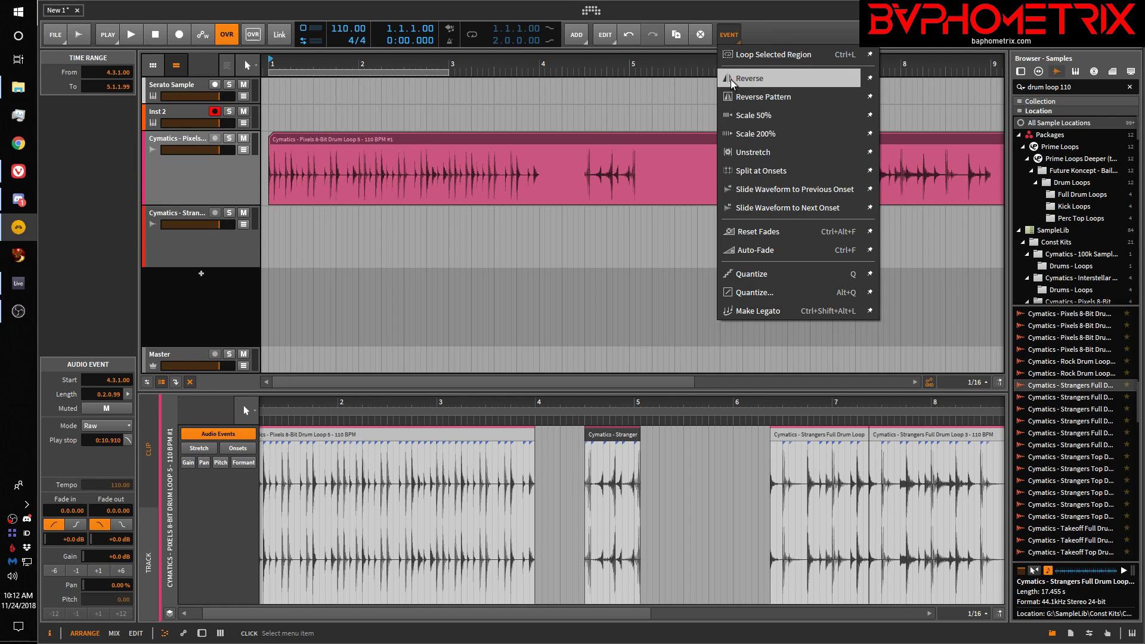
click(870, 77)
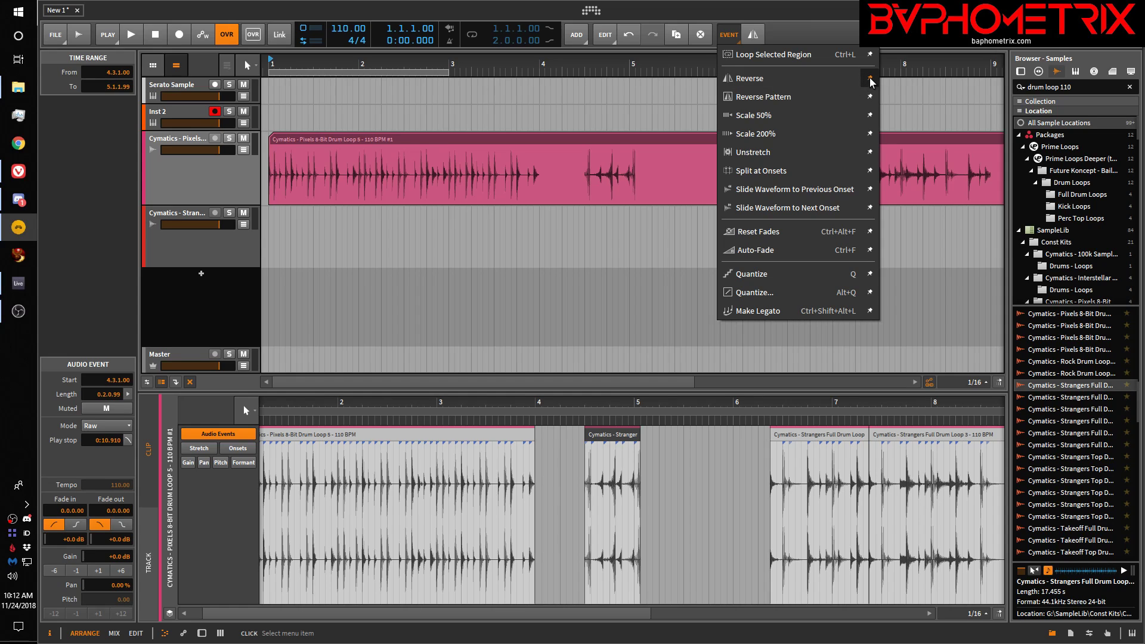
click(810, 30)
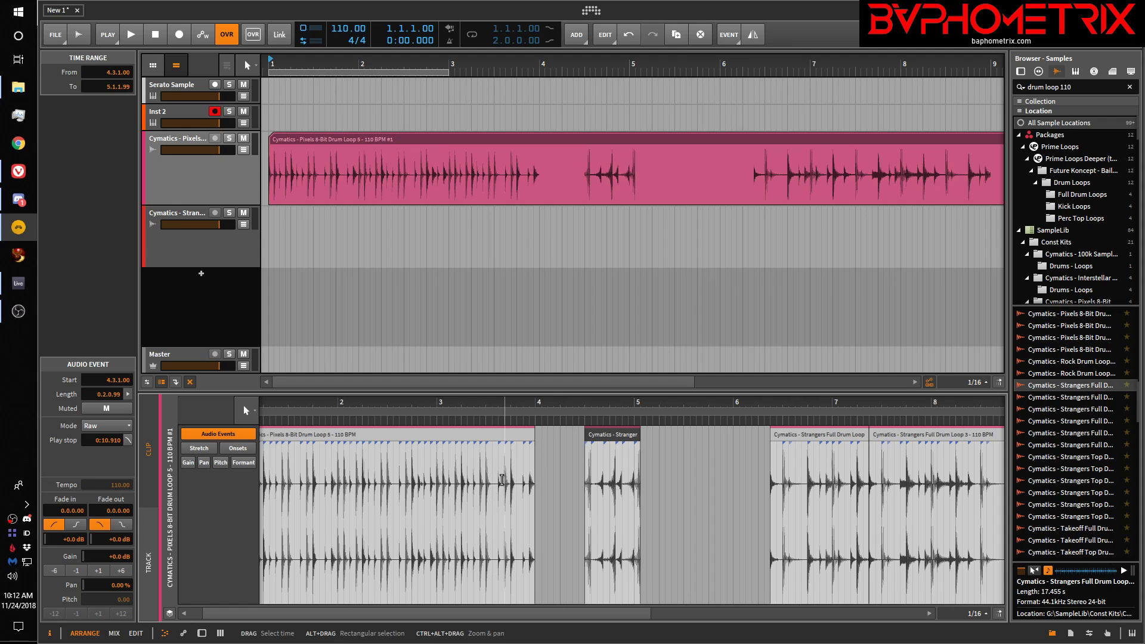
Step: Isolate the 3.3.4 to 3.4.1 range of the Pixels event as its own slice and reverse it
drag(511, 407, 514, 523)
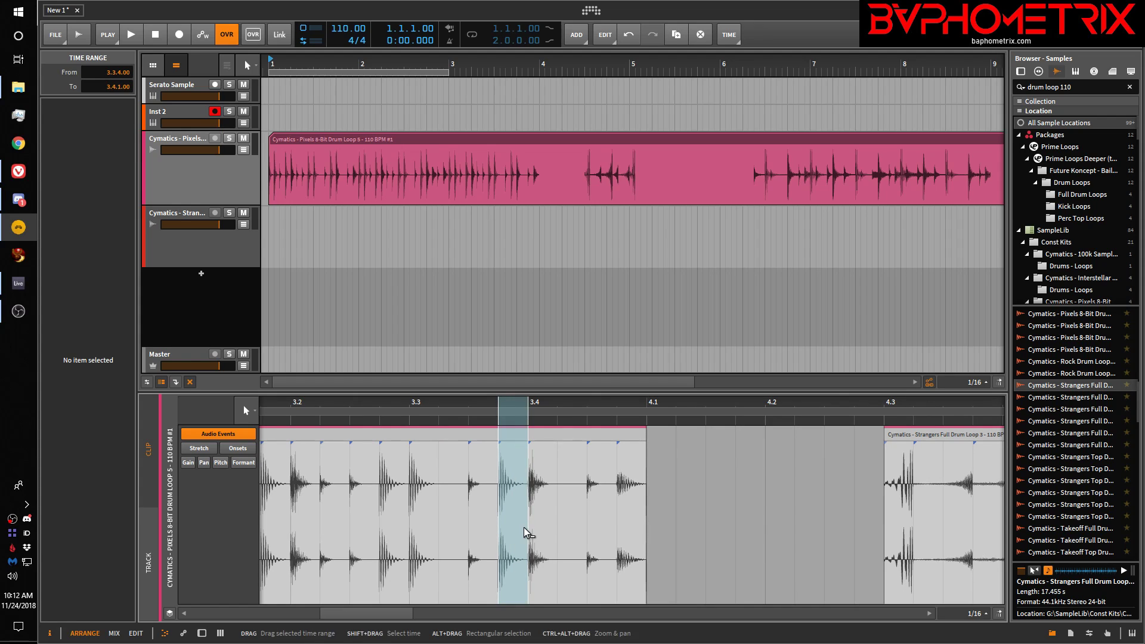
key(ctrl+e)
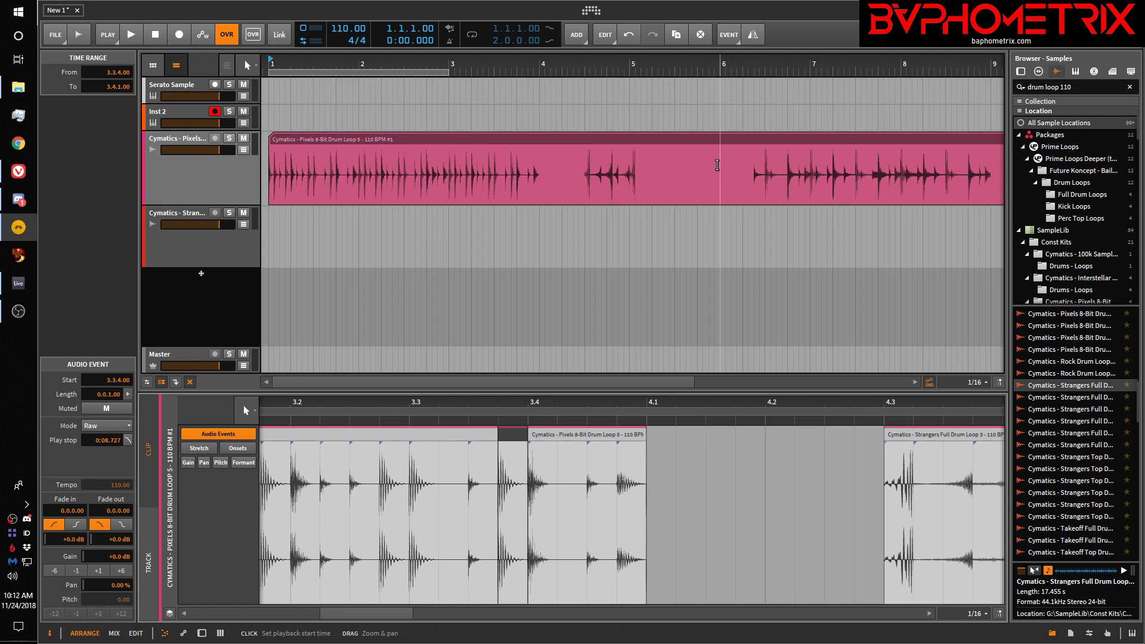
click(761, 34)
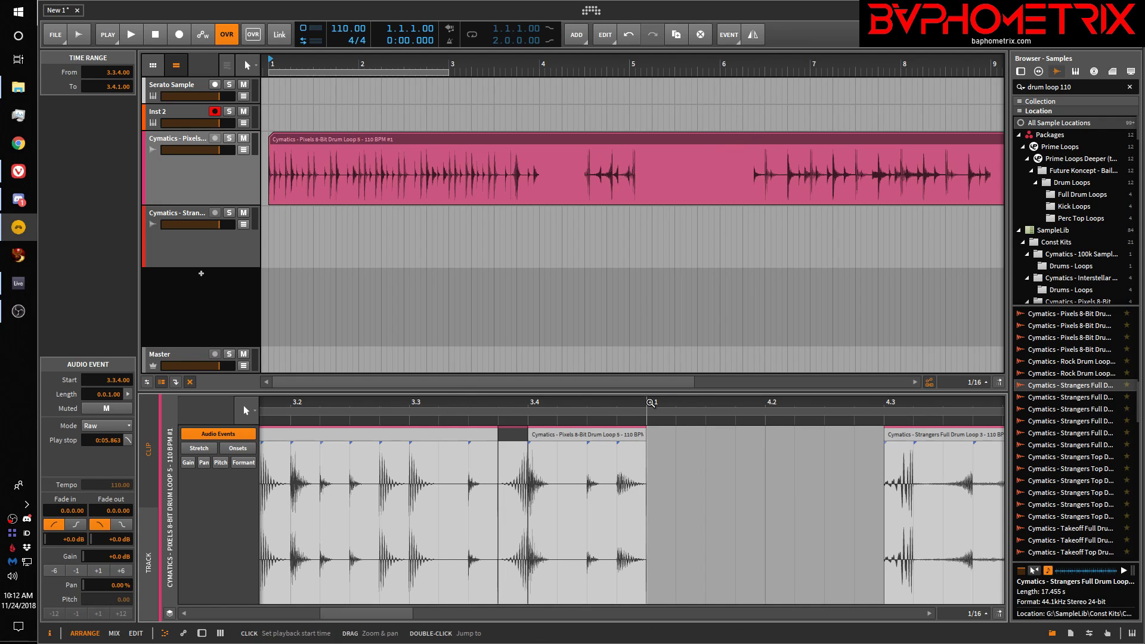
Step: Examine the reversed Strangers slice up close, the clip's full contents, and the end of the Pixels event in the detail editor
drag(648, 404, 511, 254)
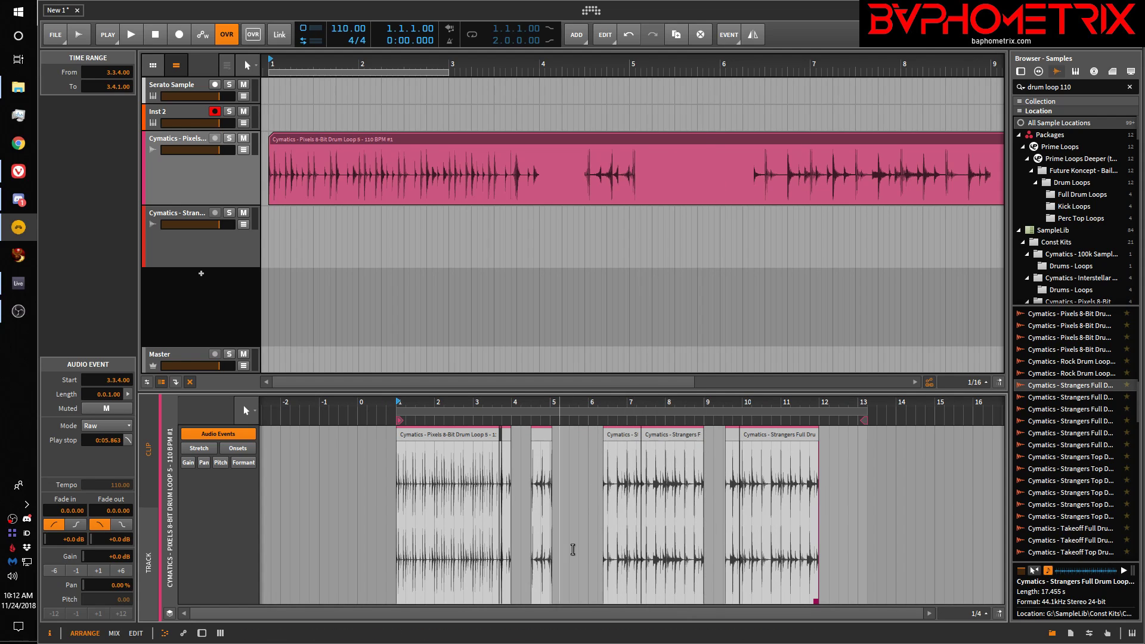
drag(600, 400, 924, 415)
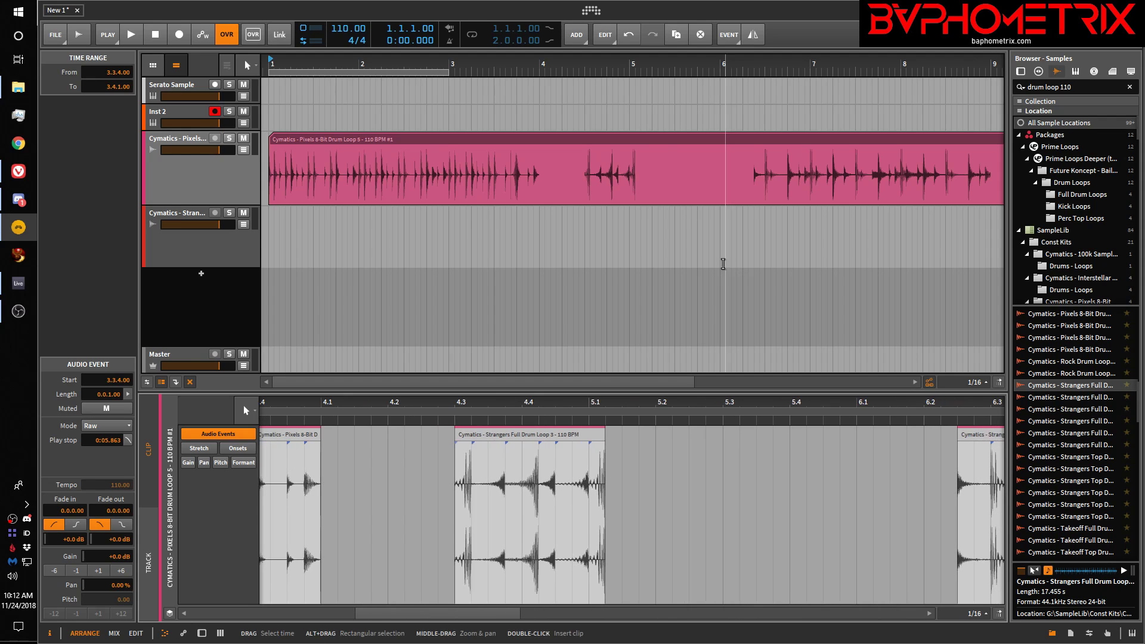
click(524, 407)
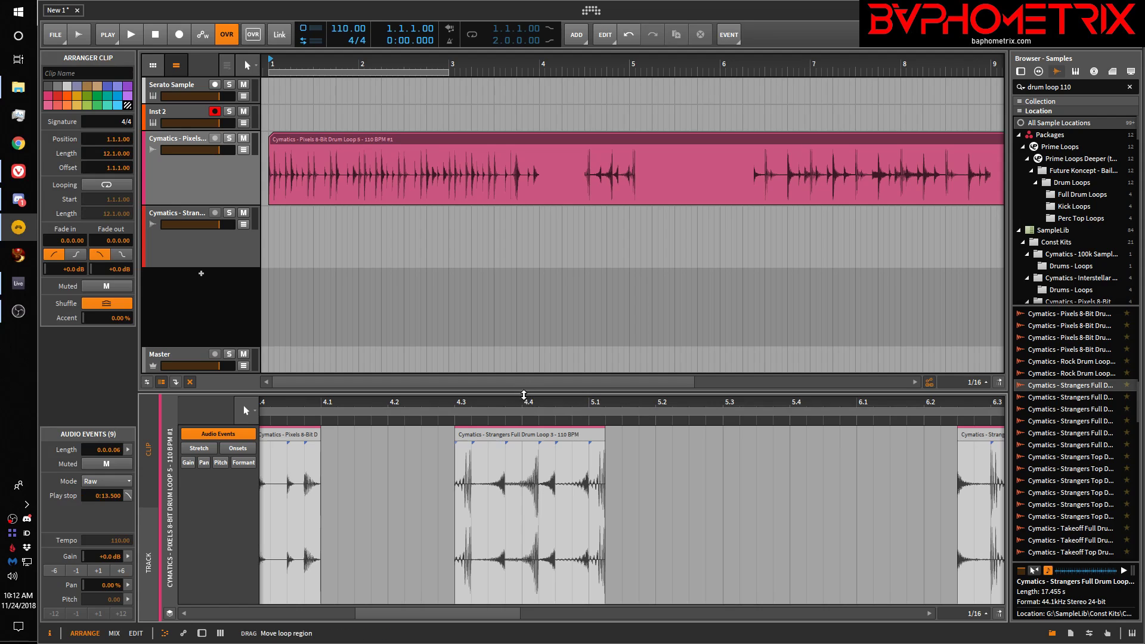
drag(525, 400, 527, 425)
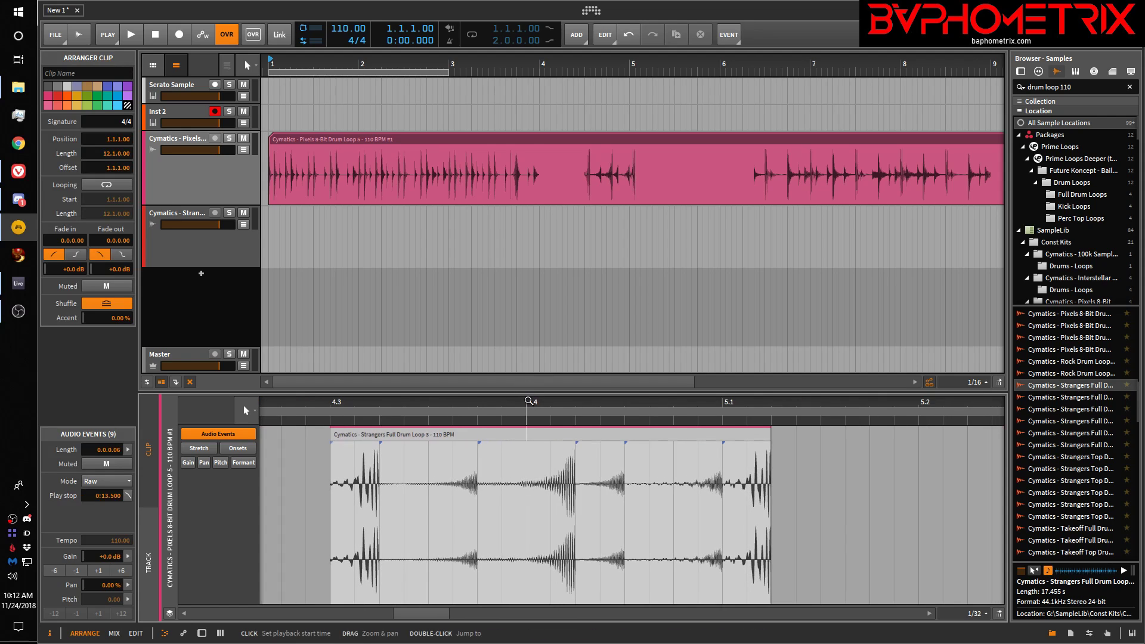
click(502, 138)
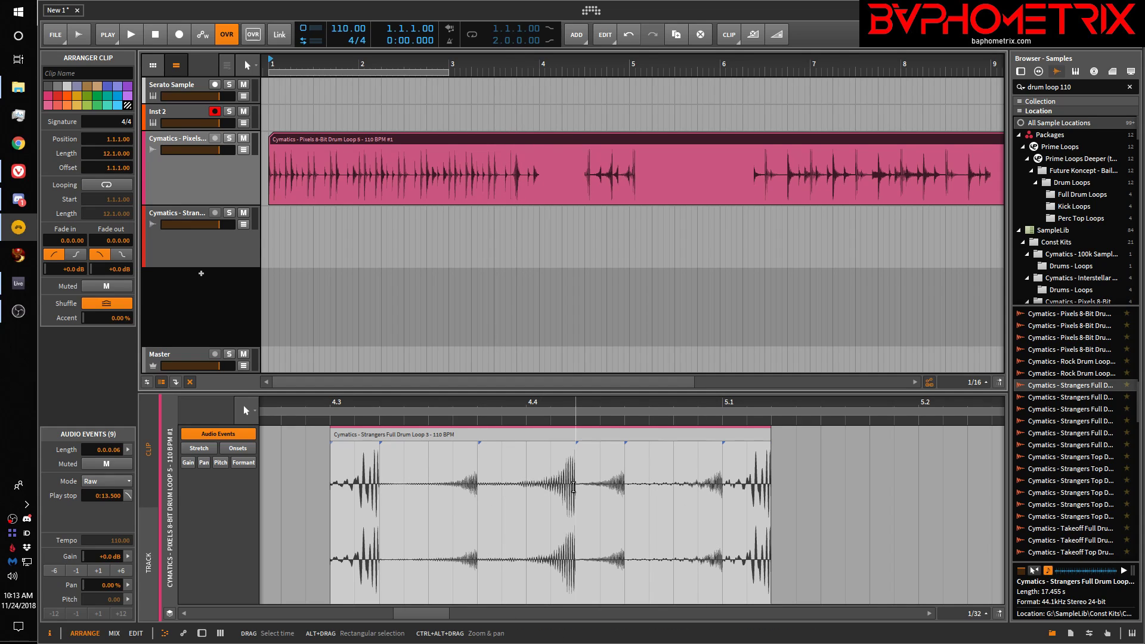
double_click(533, 136)
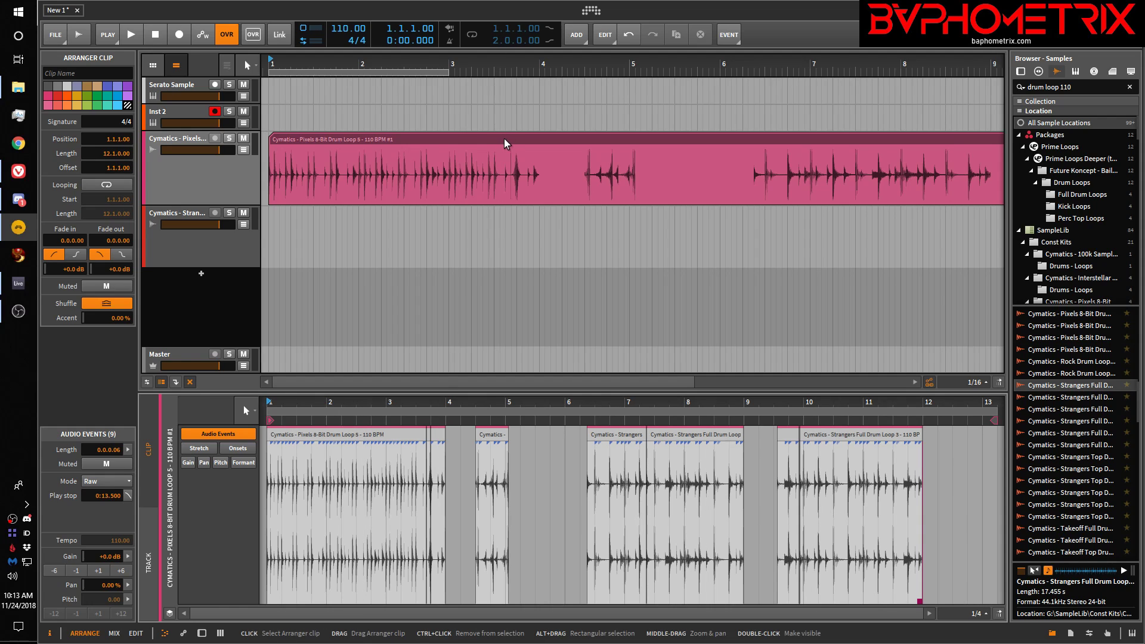
drag(446, 403, 526, 504)
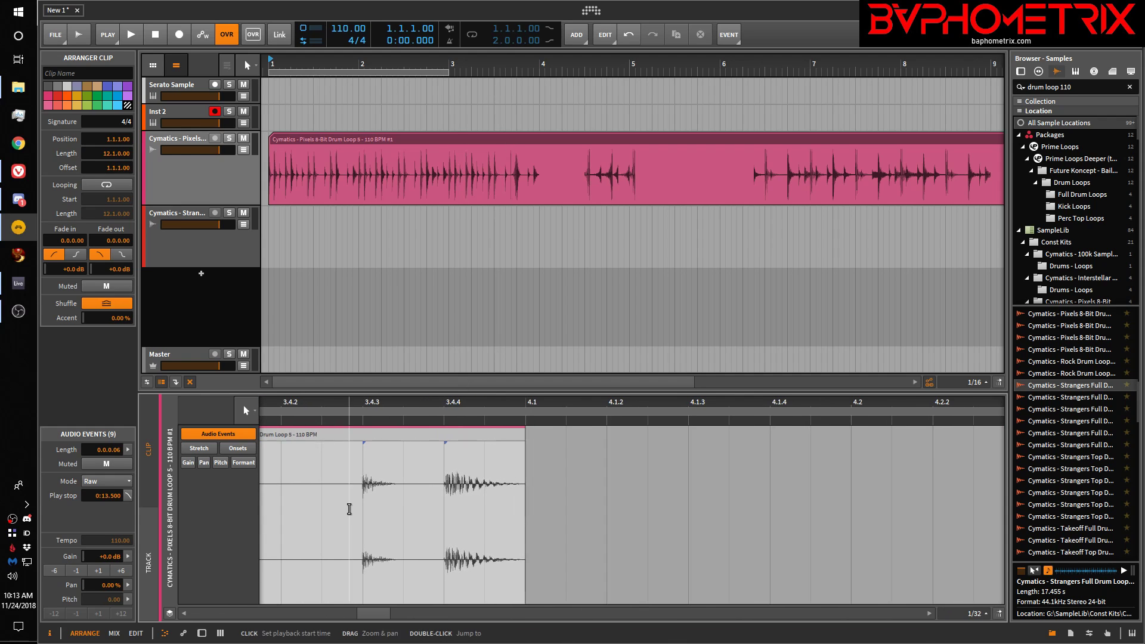
Step: Switch the detail editor to the track-level view and fit the whole Pixels clip in it
click(149, 563)
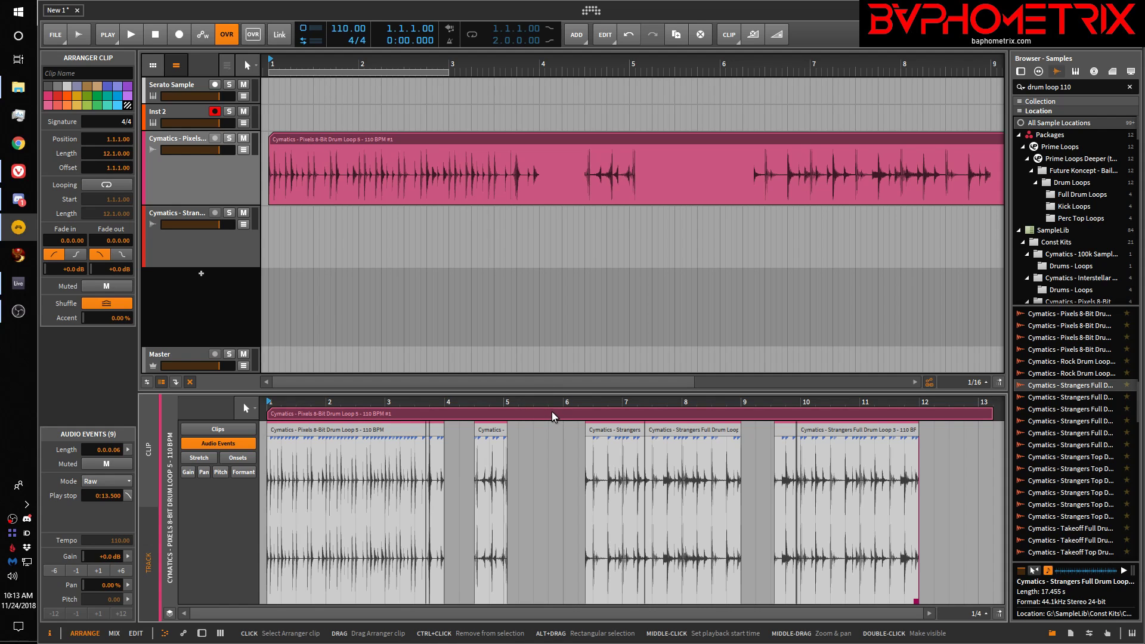
mouse_move(550, 402)
mouse_down()
mouse_move(550, 507)
mouse_move(570, 409)
mouse_up()
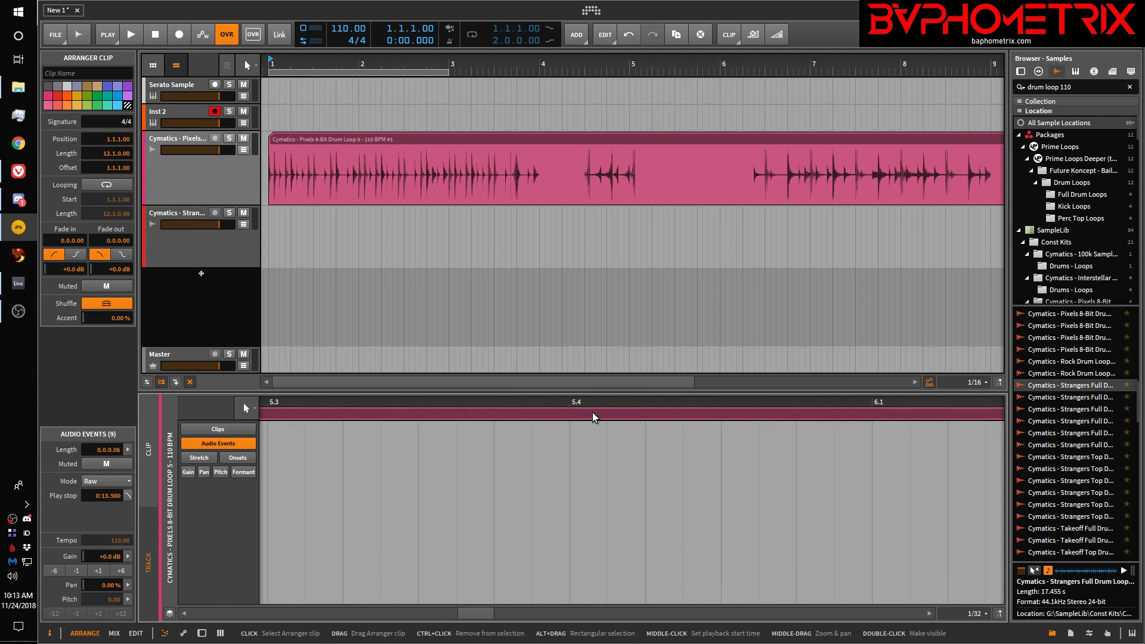
double_click(592, 413)
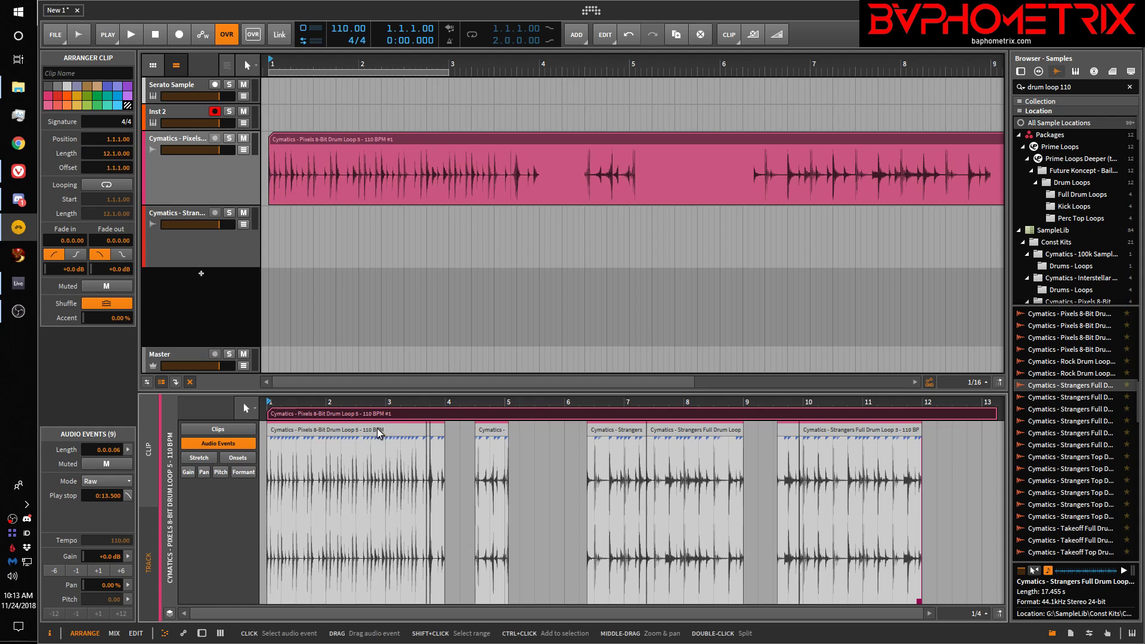
drag(377, 402, 423, 507)
double_click(441, 413)
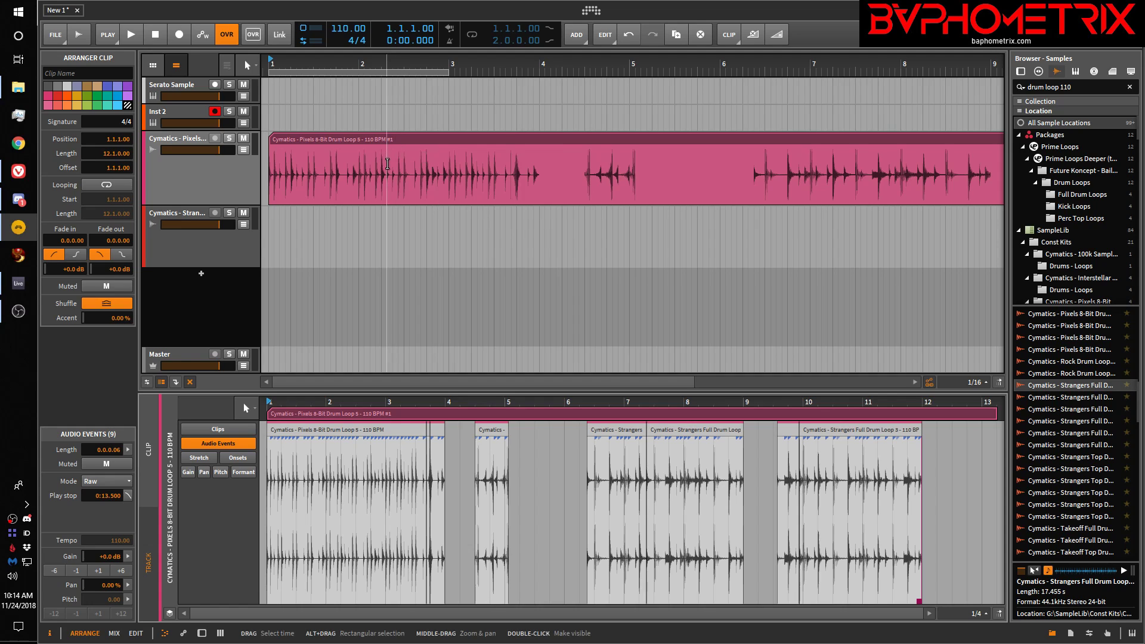
Step: Replace the consolidated clip on the Pixels track with a fresh Cymatics - Pixels 8-Bit Drum Loop 5 clip starting at bar 1
double_click(382, 137)
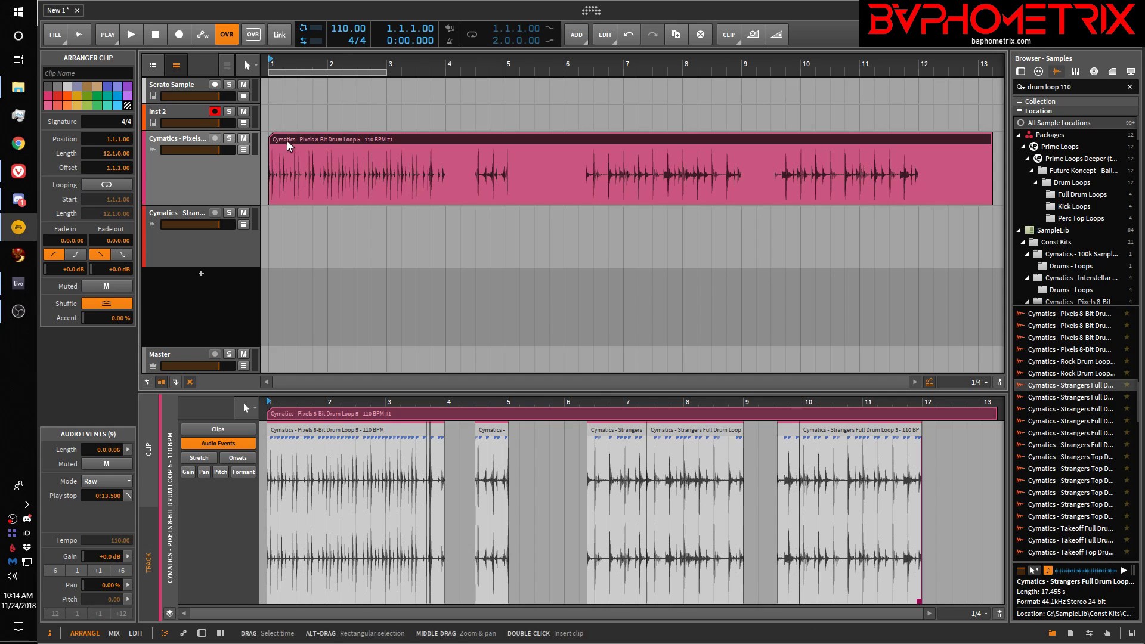
key(Delete)
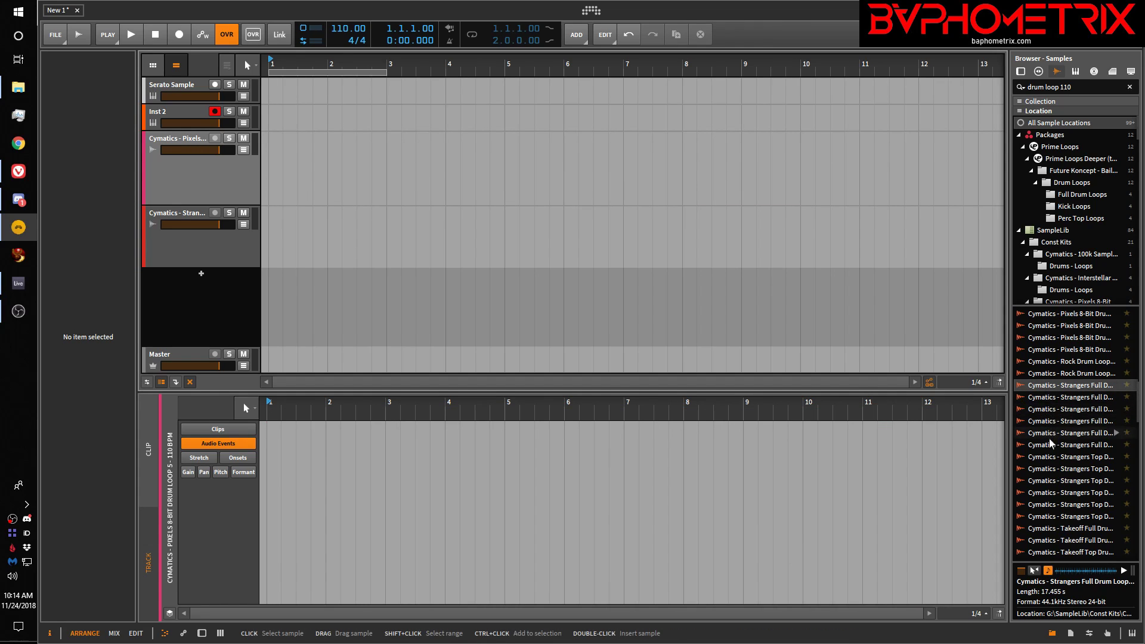
click(1064, 349)
drag(1065, 349, 270, 171)
click(331, 138)
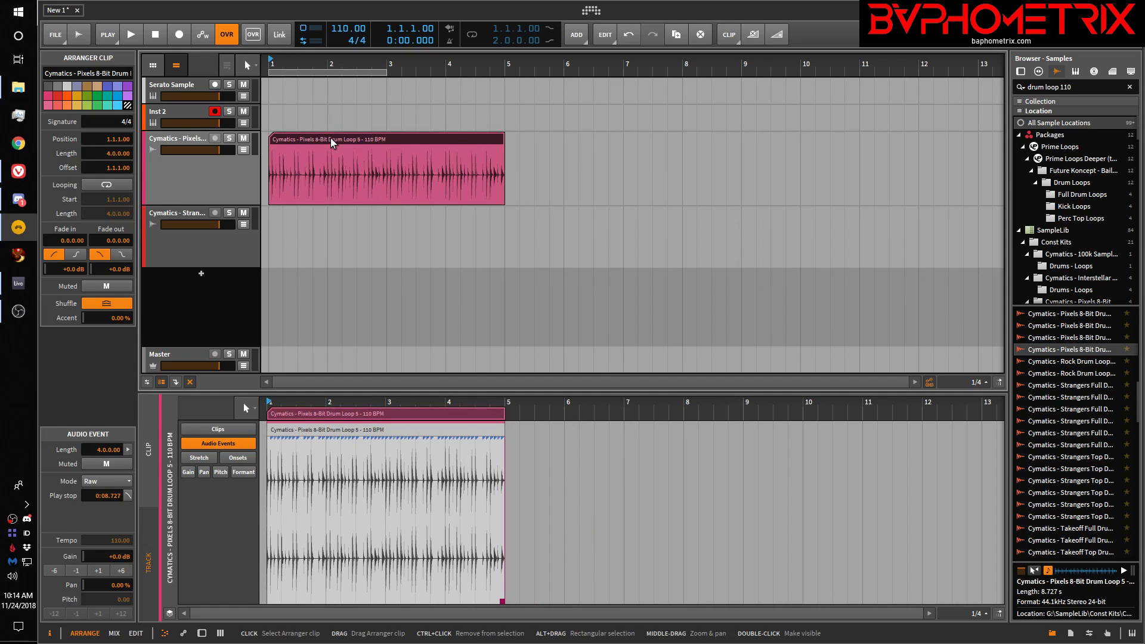
key(z)
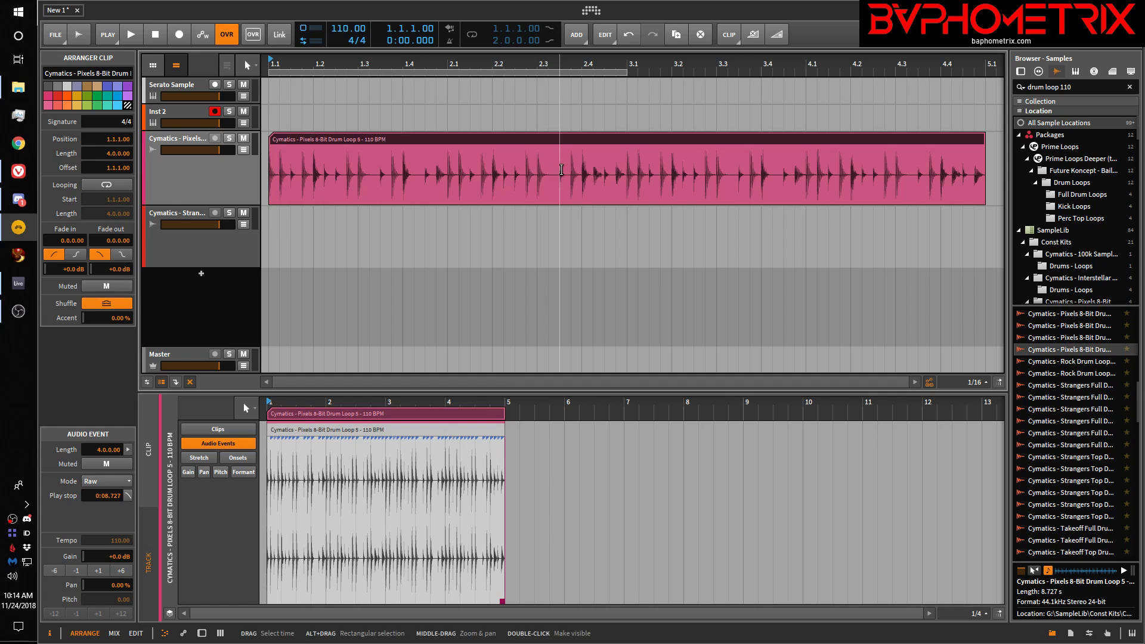
Step: Examine the new clip's single audio event in the detail editor, compare the device and automation editor views, and close the editor
double_click(449, 412)
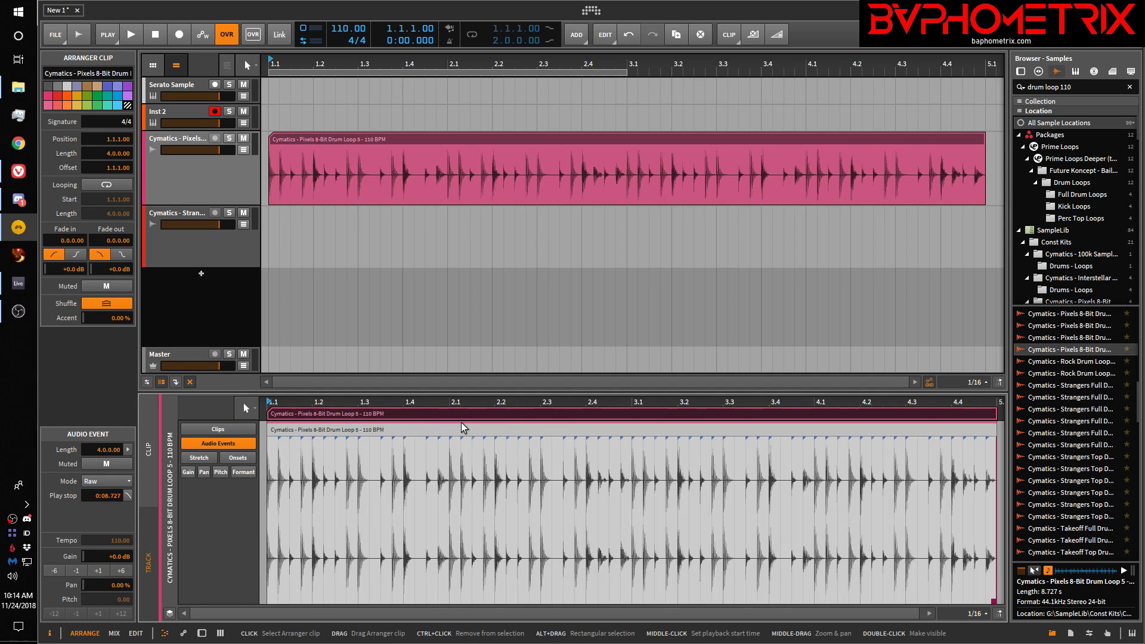
click(428, 428)
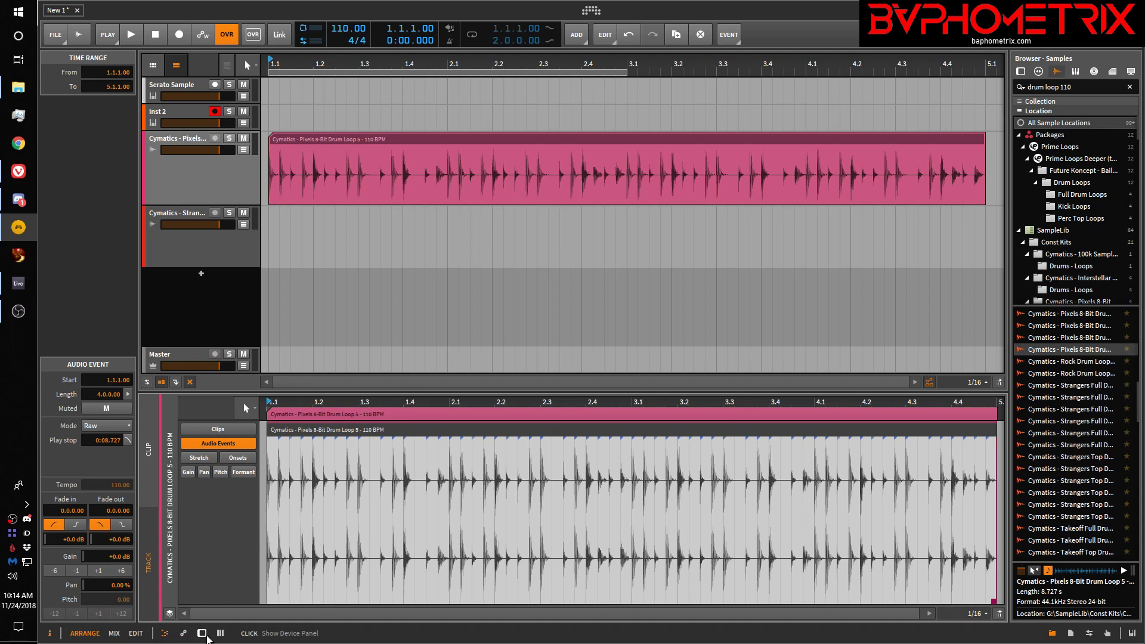
click(201, 634)
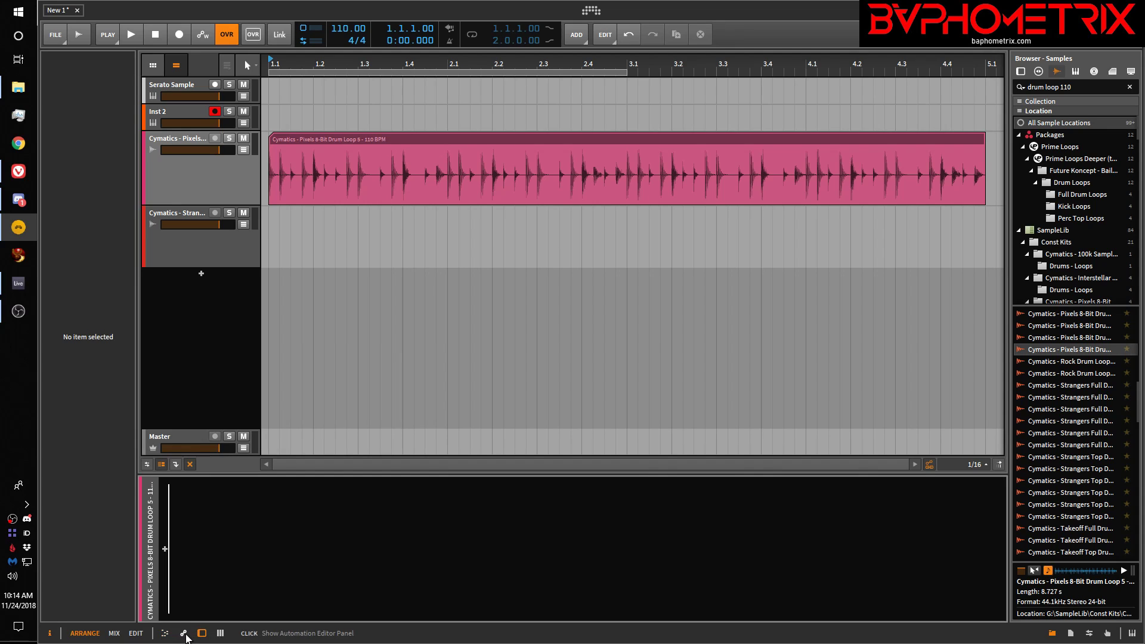
click(185, 635)
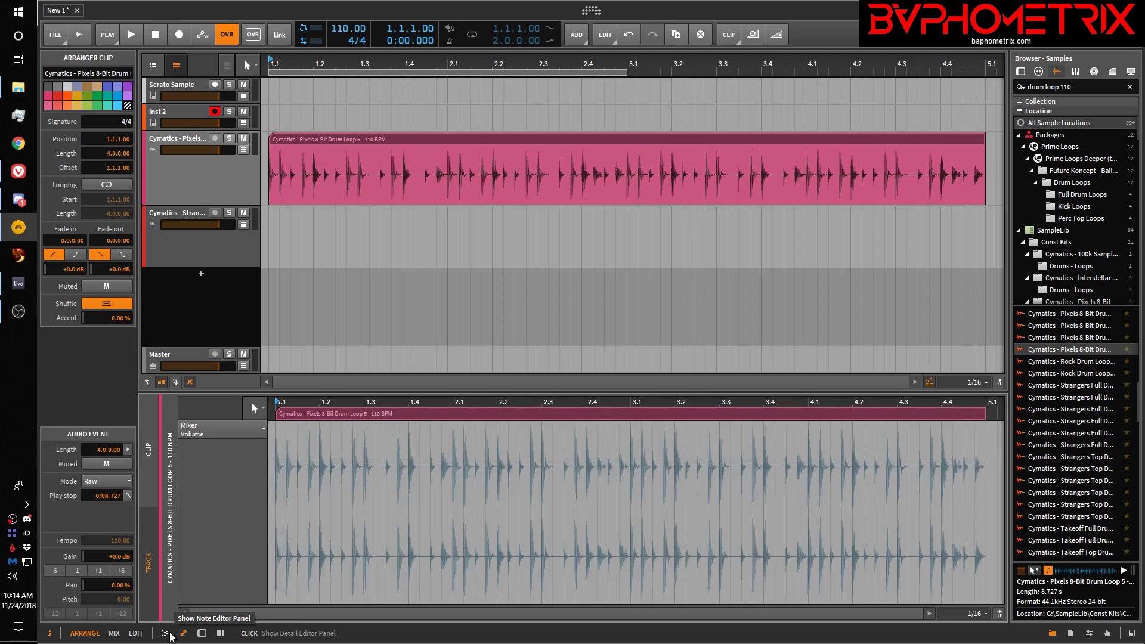
click(167, 635)
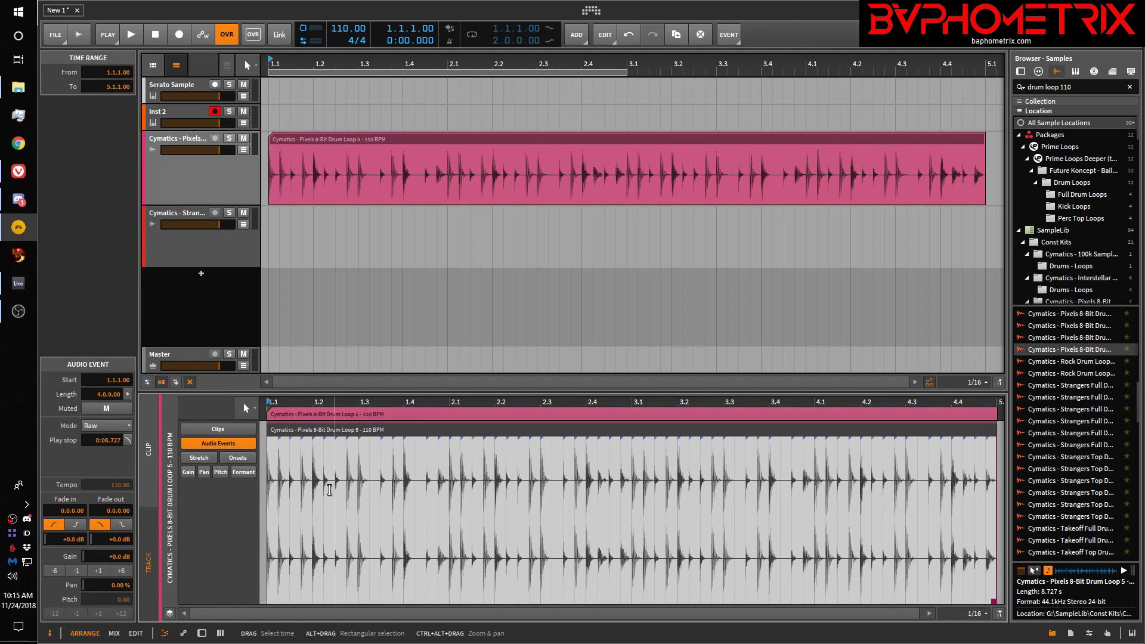
key(e)
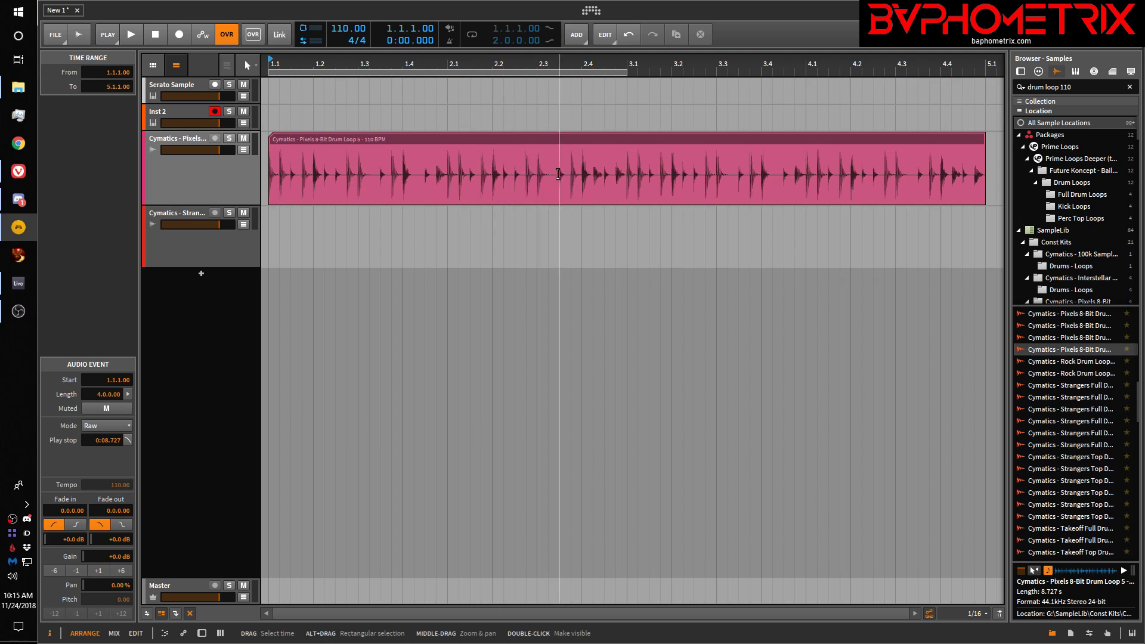
Step: Split the Pixels clip at 2.4.1 and shorten its first part to 1.2.0.00 with a fade-out of 0.1.2.00
click(579, 175)
key(ctrl+e)
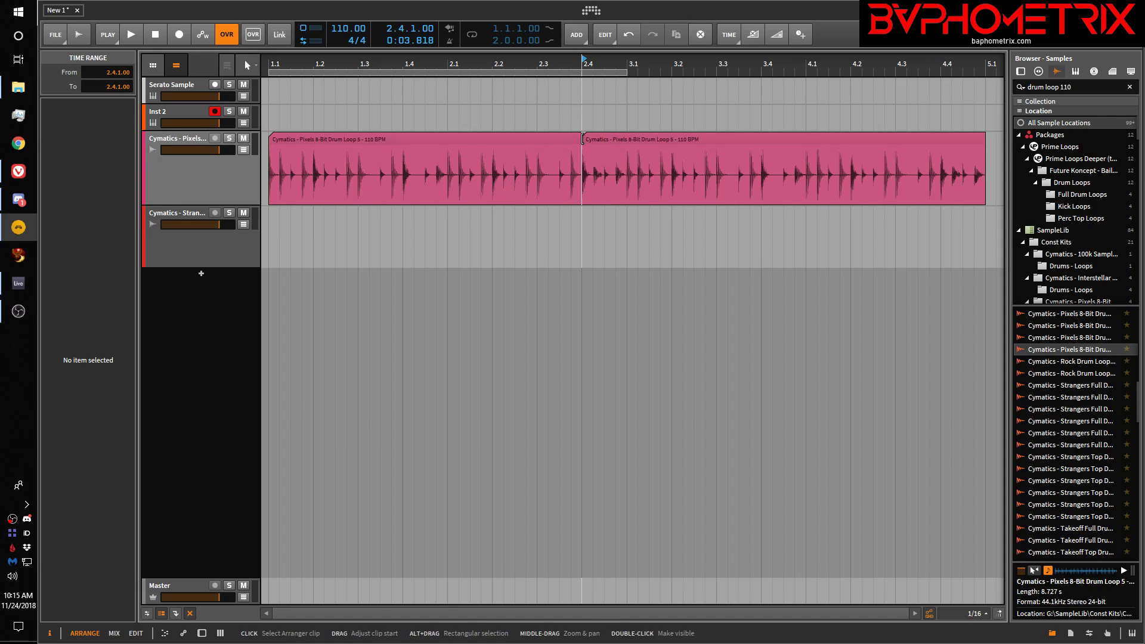
drag(577, 140, 470, 146)
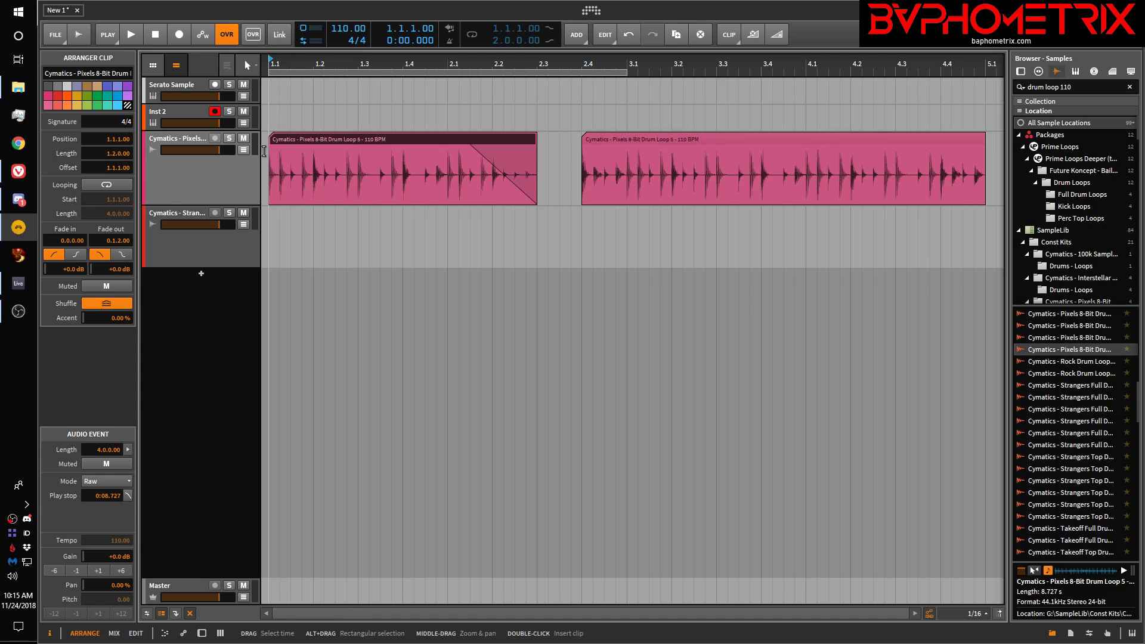
Step: Add a 0.1.2.00 fade-in to the first clip and 1.2.2.00 to the second, and curve the first clip's fade-out to -34.0 dB
mouse_move(271, 146)
mouse_down()
mouse_move(348, 151)
mouse_move(325, 145)
mouse_up()
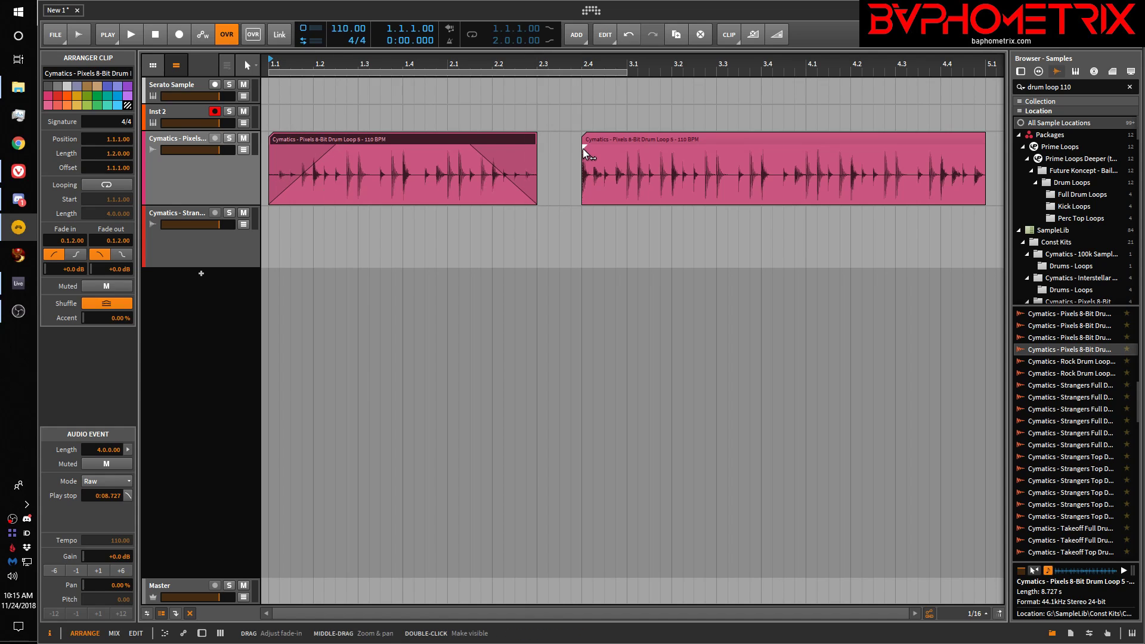
drag(586, 146, 873, 145)
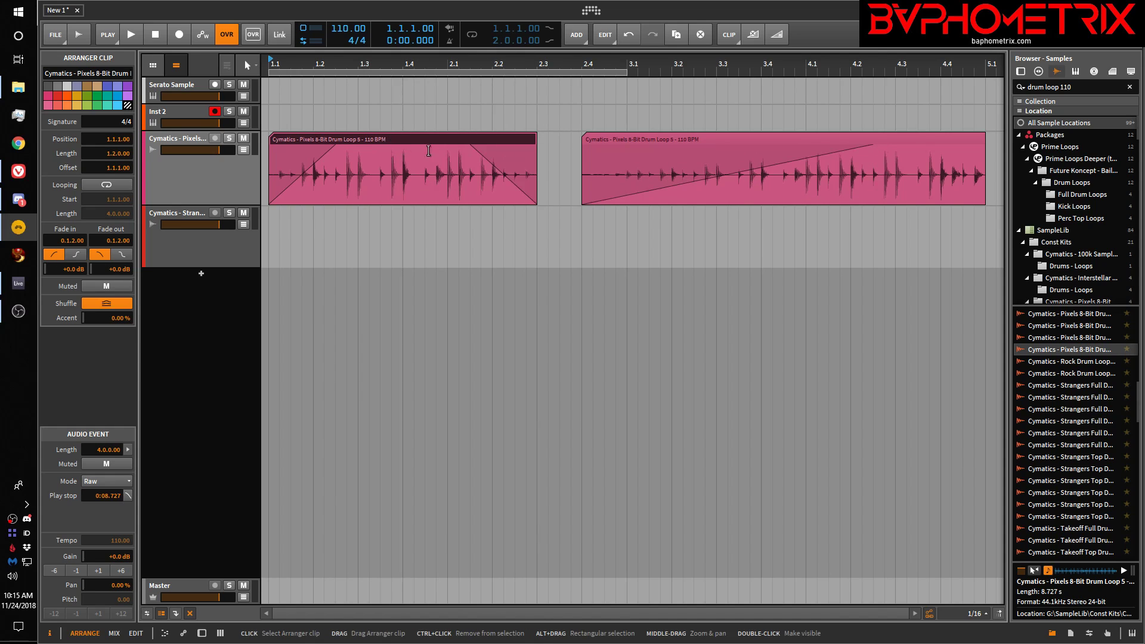
drag(499, 169, 496, 191)
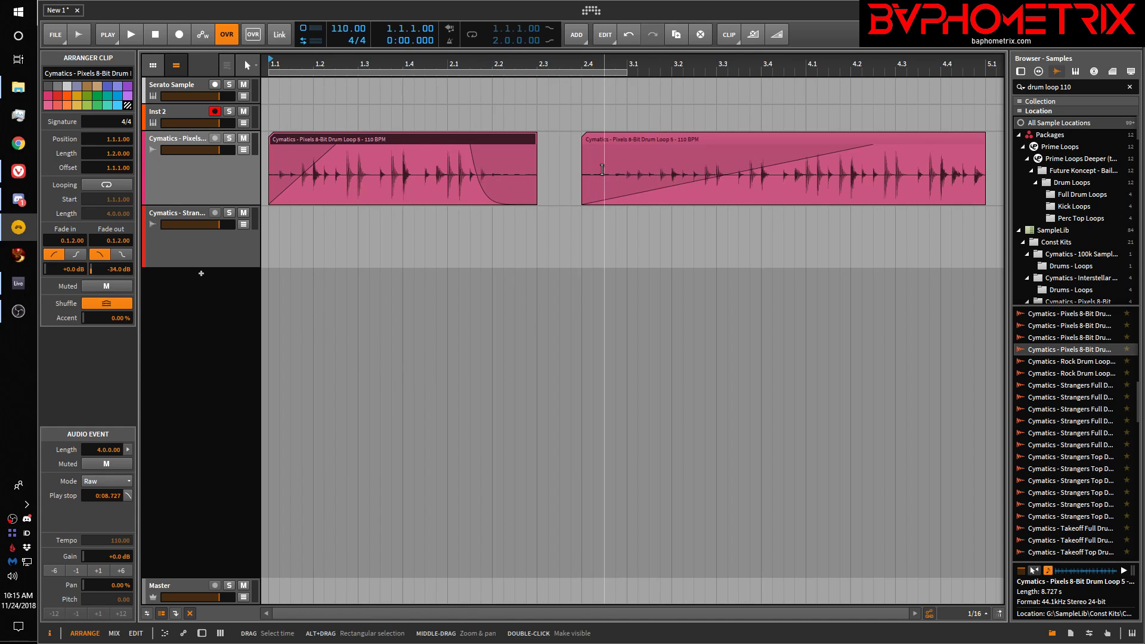
Step: Move the second clip to 2.3.4.00 and consolidate both clips into one
drag(610, 141, 593, 133)
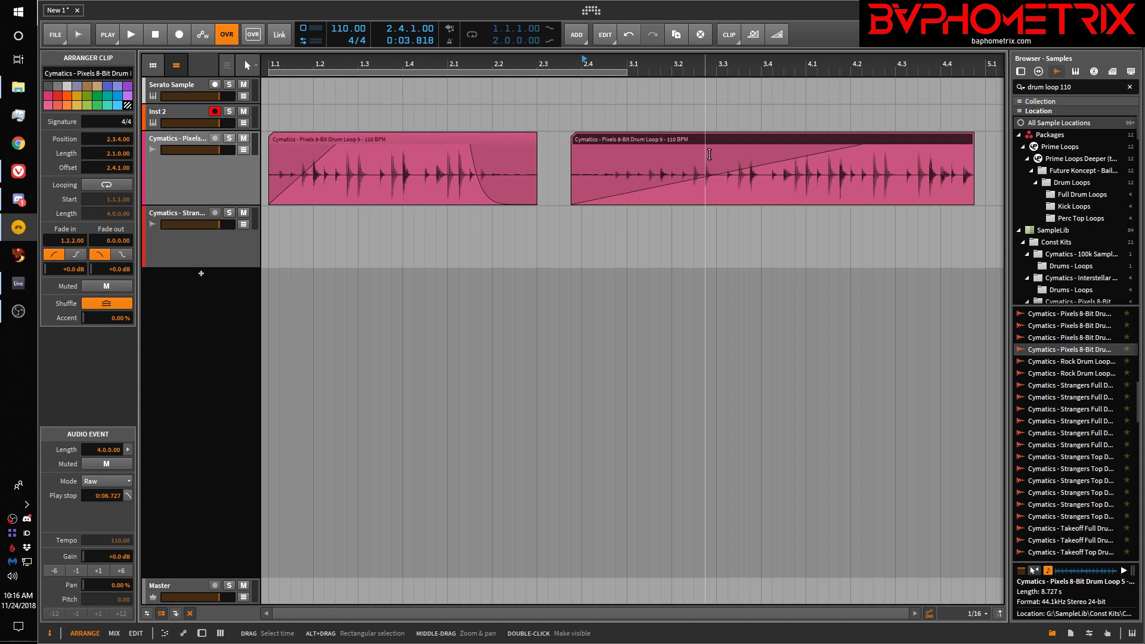
click(511, 140)
ctrl+click(618, 137)
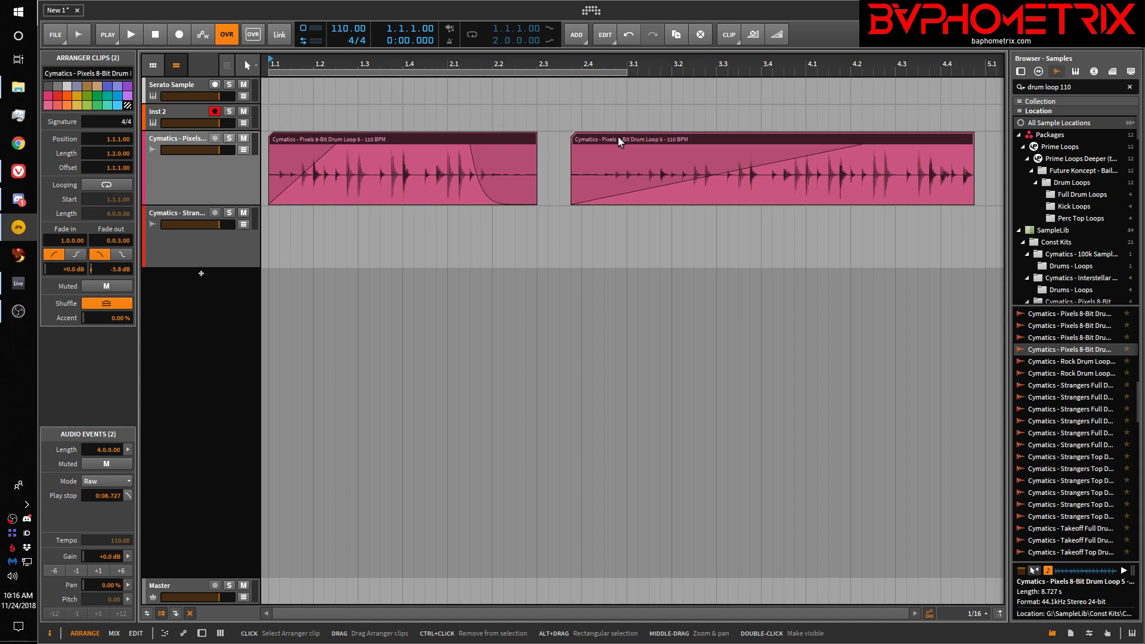
key(ctrl+j)
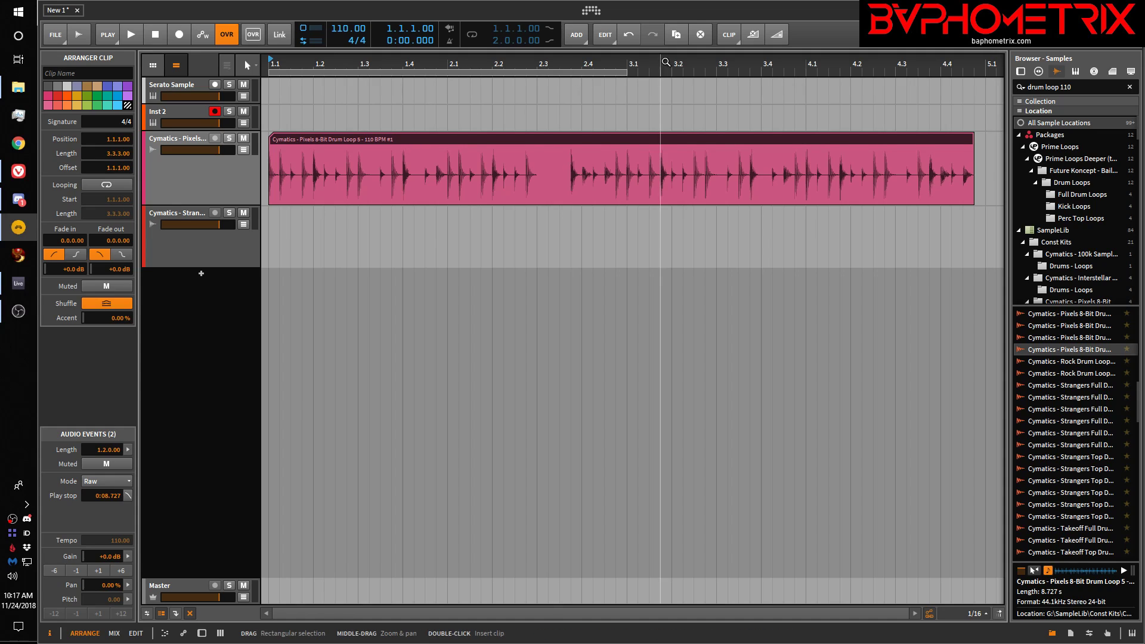
Step: Apply Auto-Fade to the consolidated clip and try adjusting the resulting fade-in time
click(732, 34)
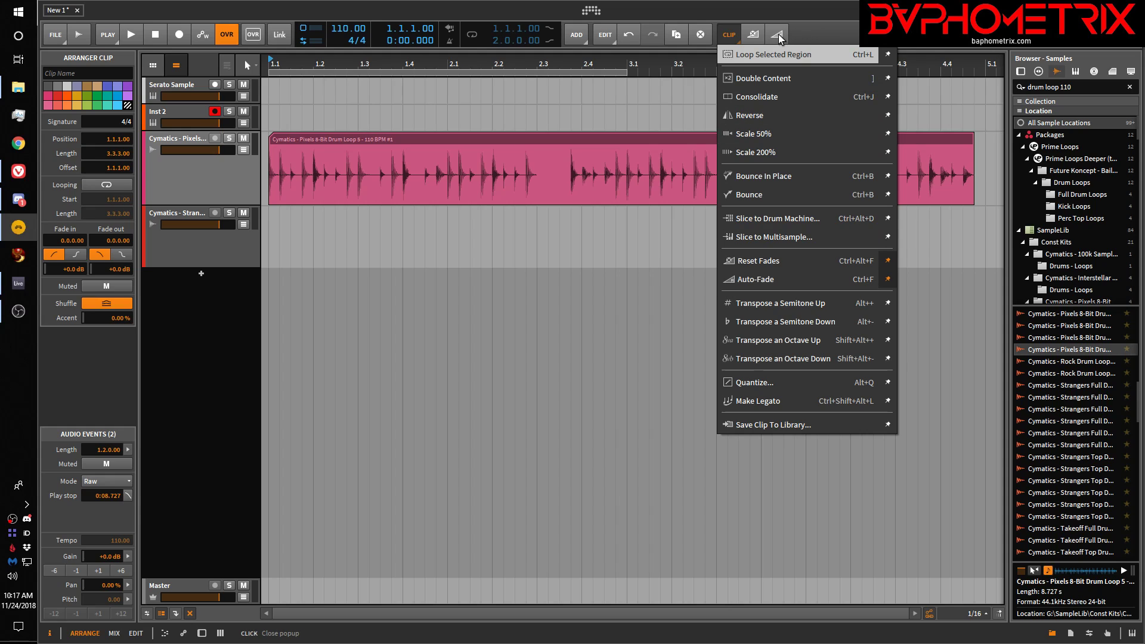
click(769, 281)
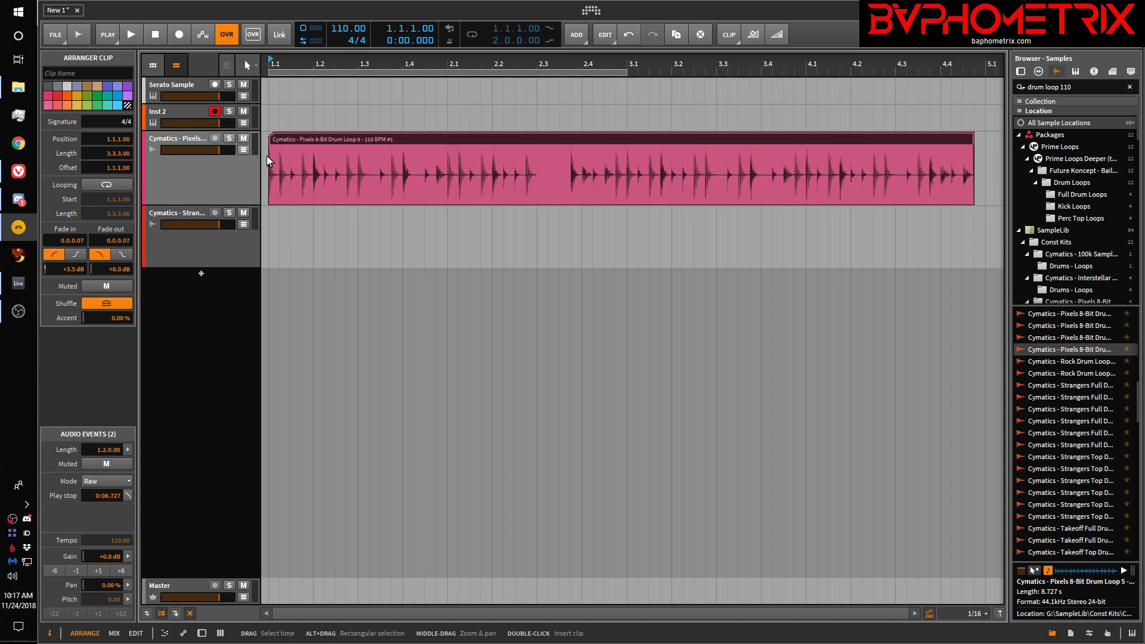
scroll(266, 156, up, 3)
scroll(266, 156, up, 5)
drag(267, 156, 337, 149)
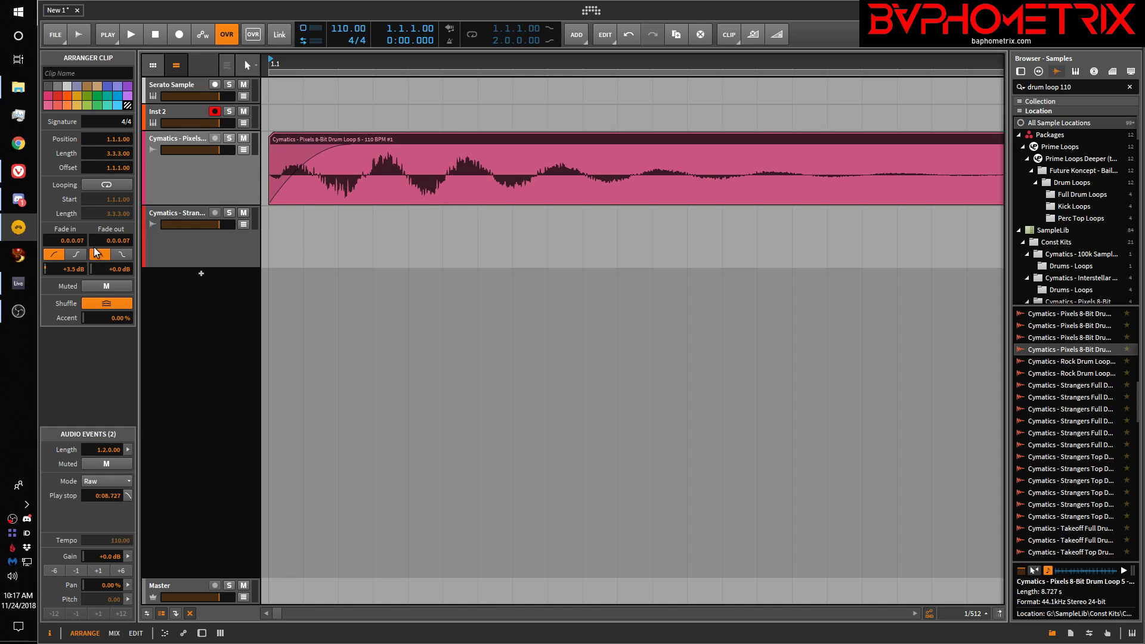
drag(80, 241, 80, 246)
drag(80, 240, 80, 248)
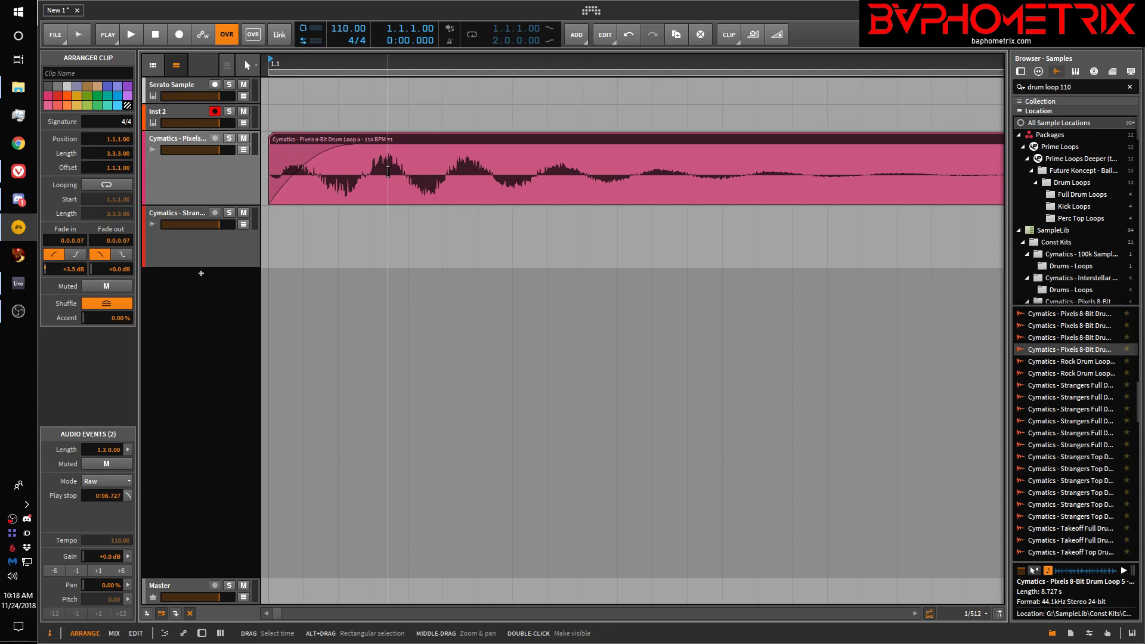
Step: Split the consolidated clip at 1.1.1.10 and delete the short piece before the split
click(387, 171)
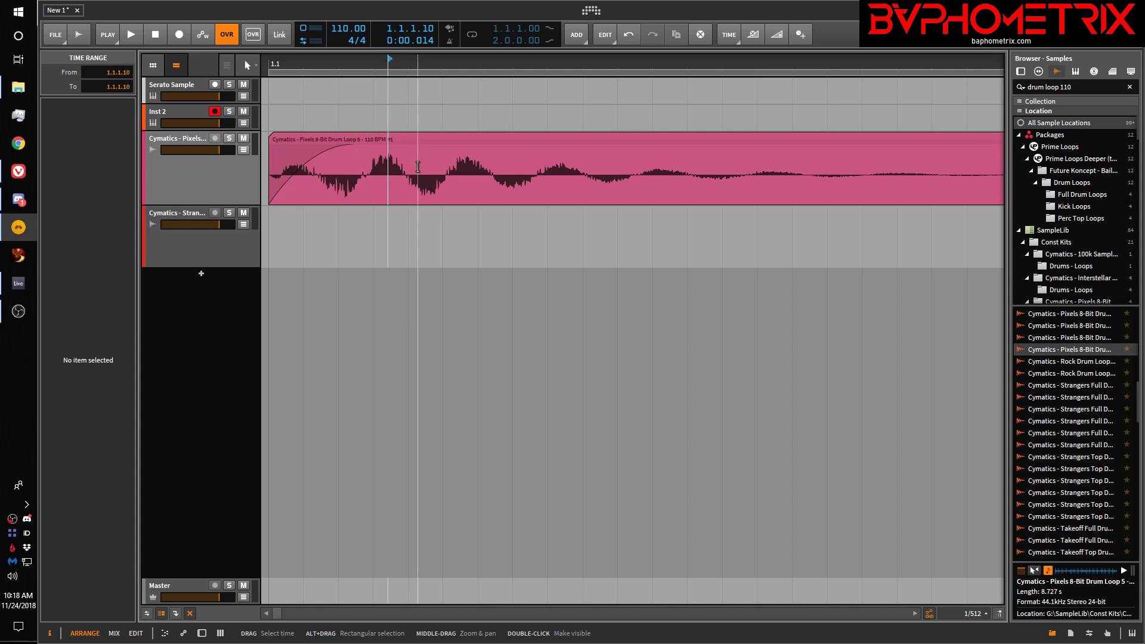
key(ctrl+e)
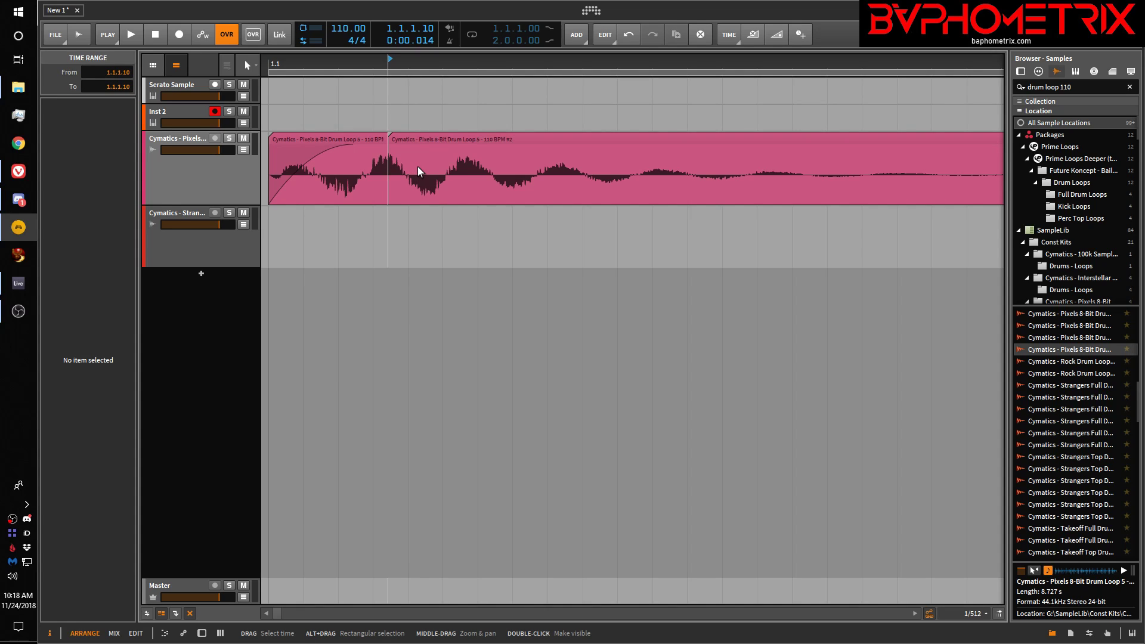
click(348, 135)
key(Delete)
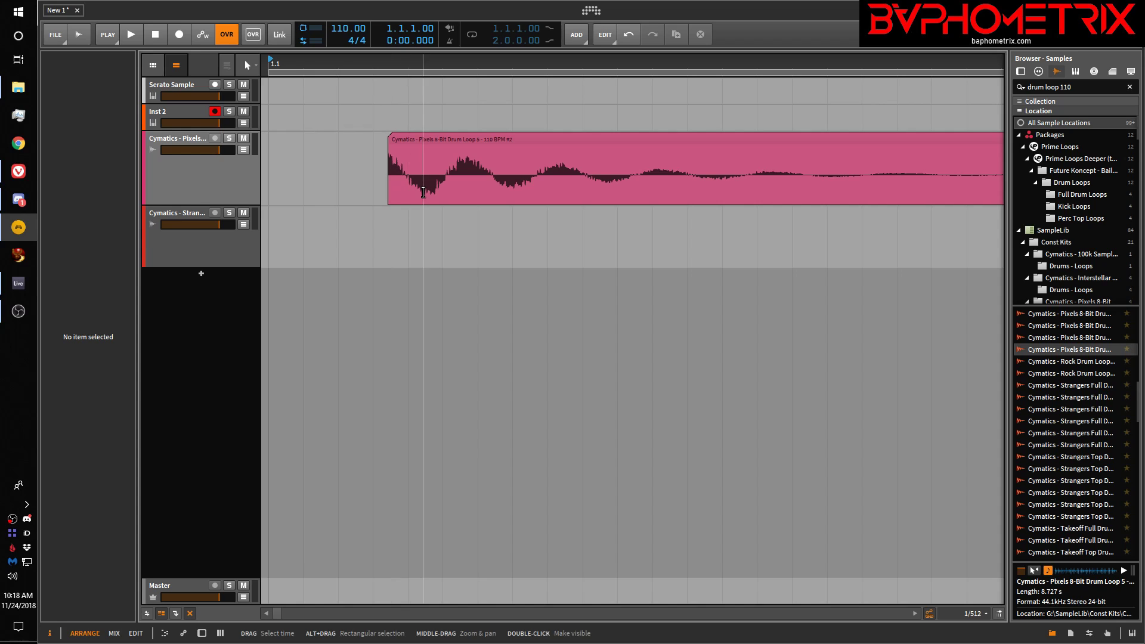
Step: Apply Auto-Fade to the remaining clip, shorten its fade-in to 0.0.0.02, and bring it back to 0.0.0.07
click(400, 140)
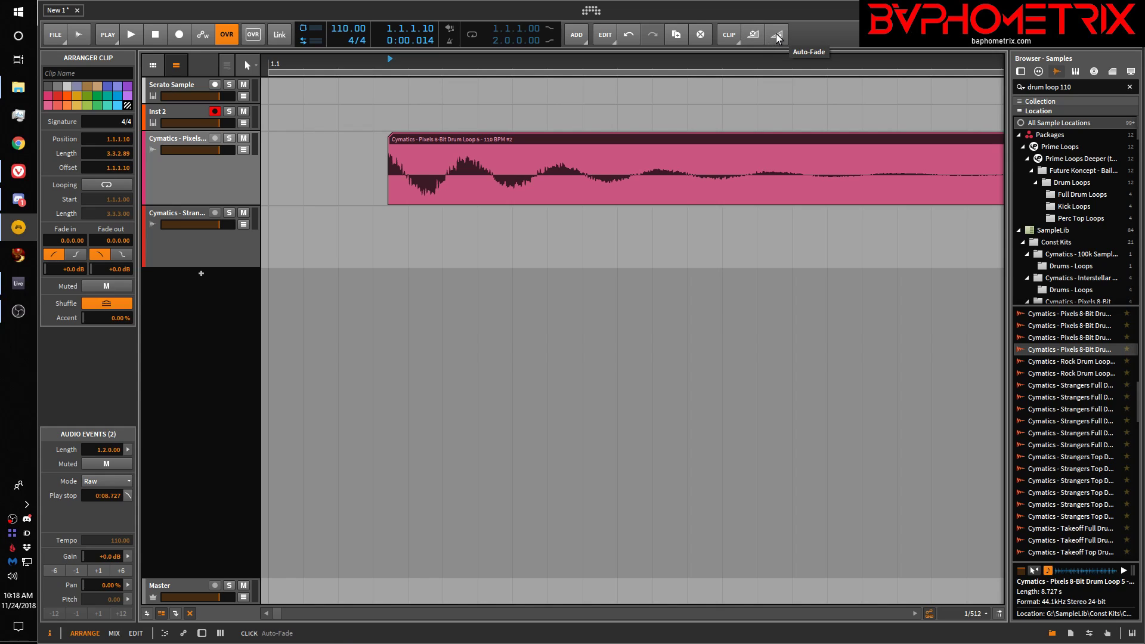
click(778, 37)
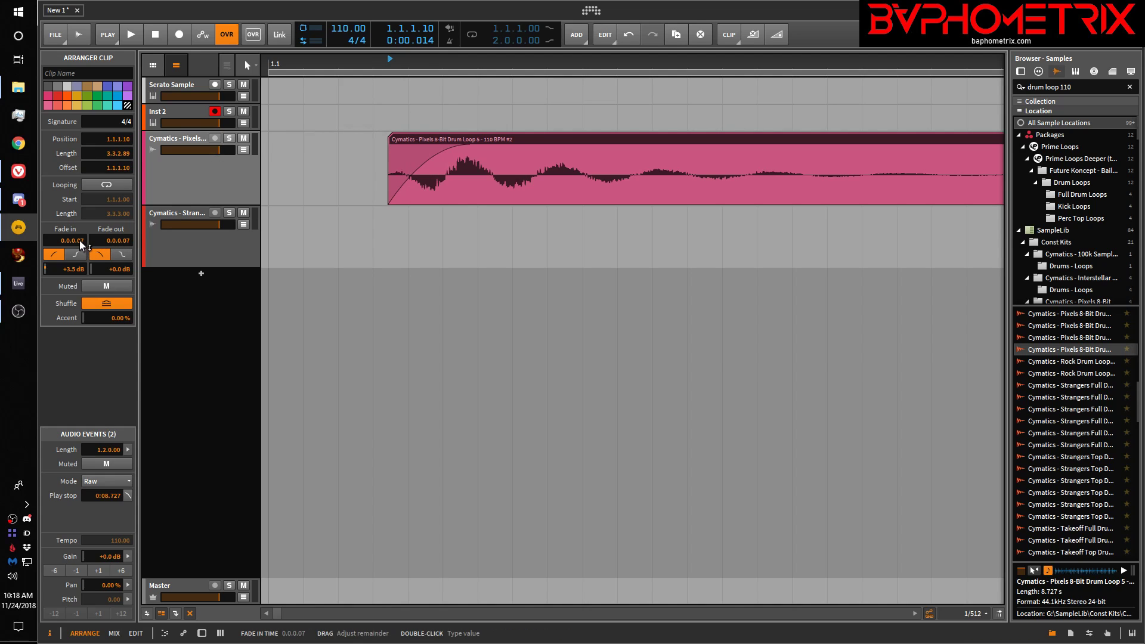
drag(79, 242, 80, 254)
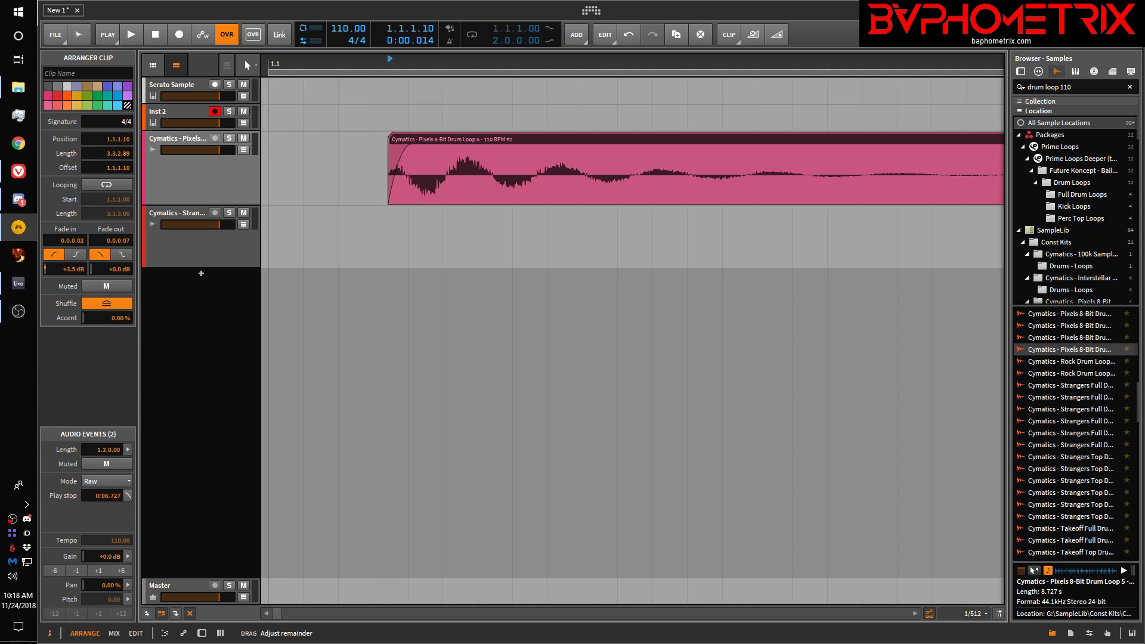
drag(80, 254, 80, 243)
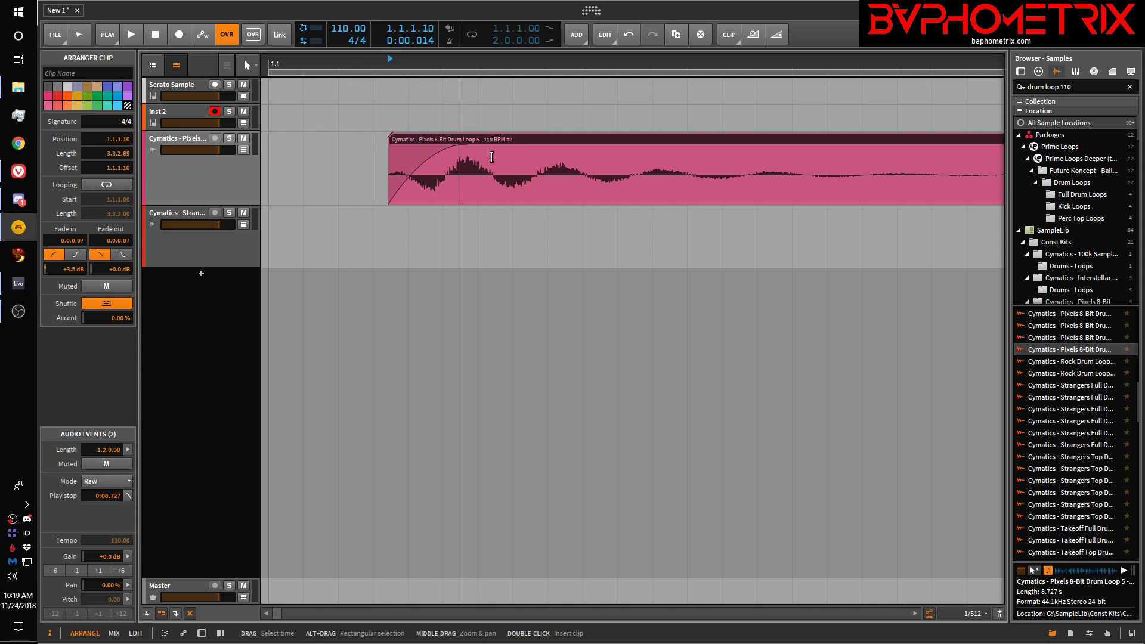
Step: Examine the start of the clip's first audio event and its event fade settings up close in the detail editor
double_click(539, 139)
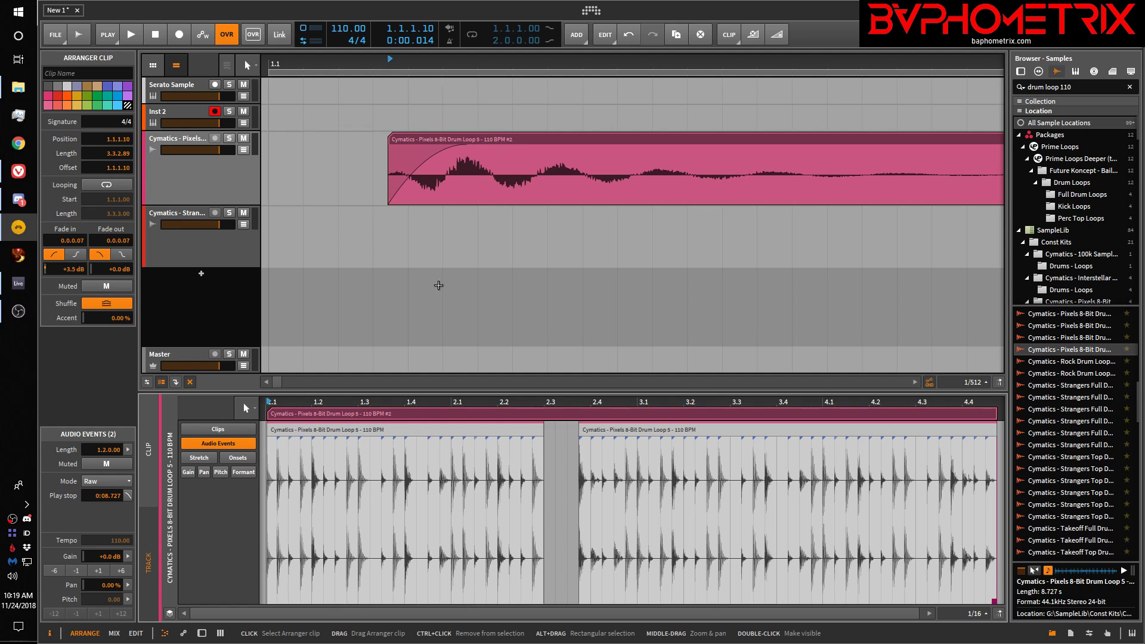
click(274, 428)
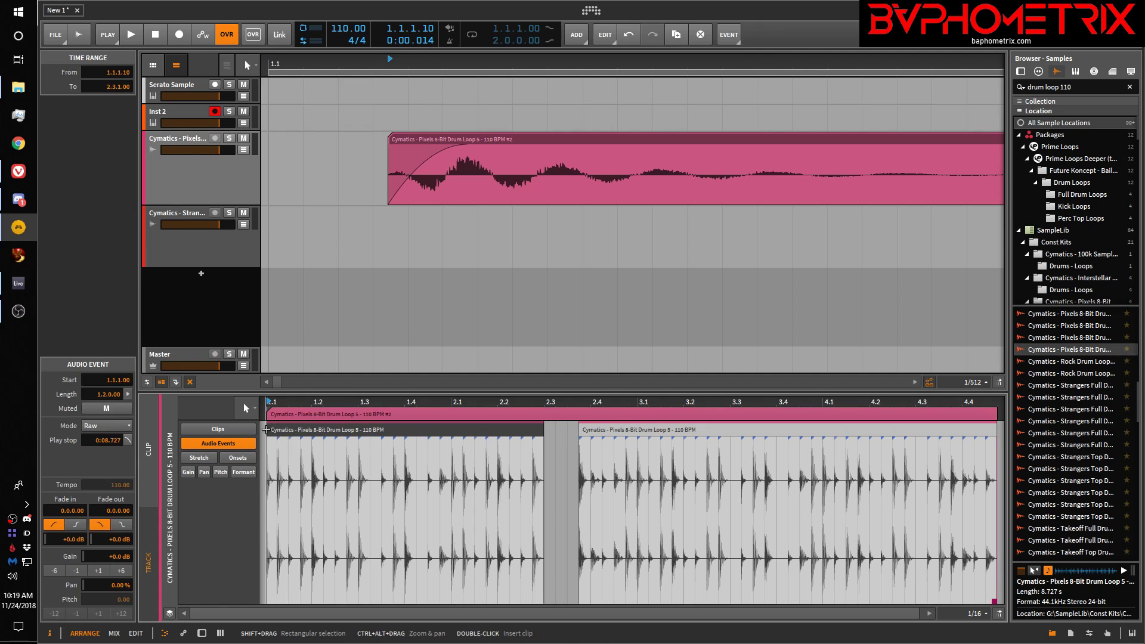
scroll(266, 430, up, 15)
scroll(266, 430, up, 3)
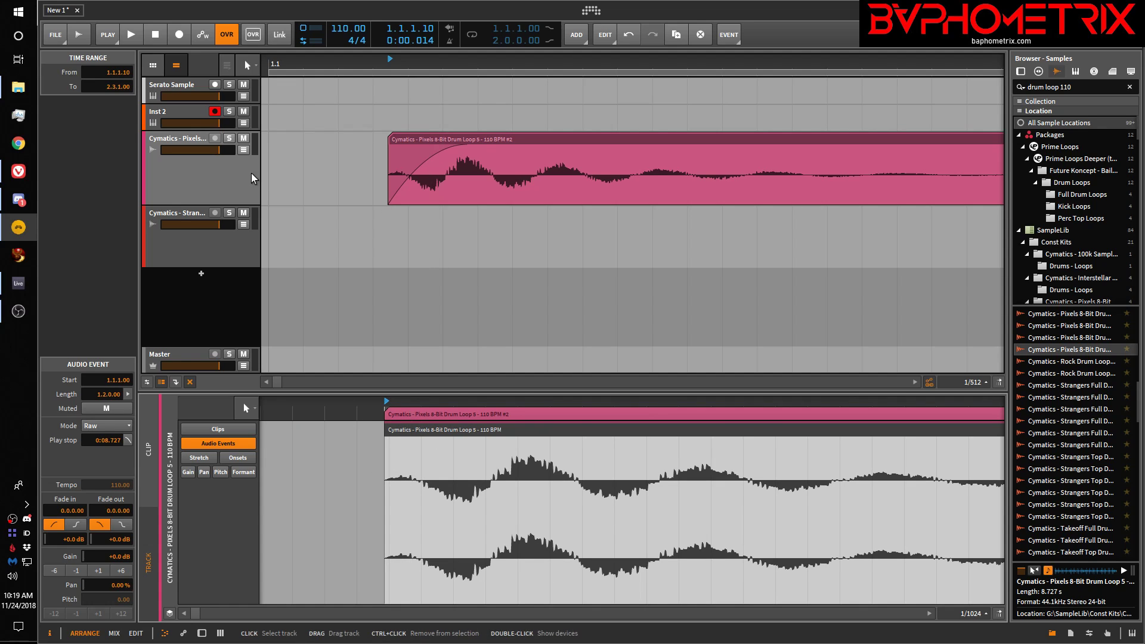
Step: Set the arranger clip's fade-in time to 0.0.0.05
click(461, 140)
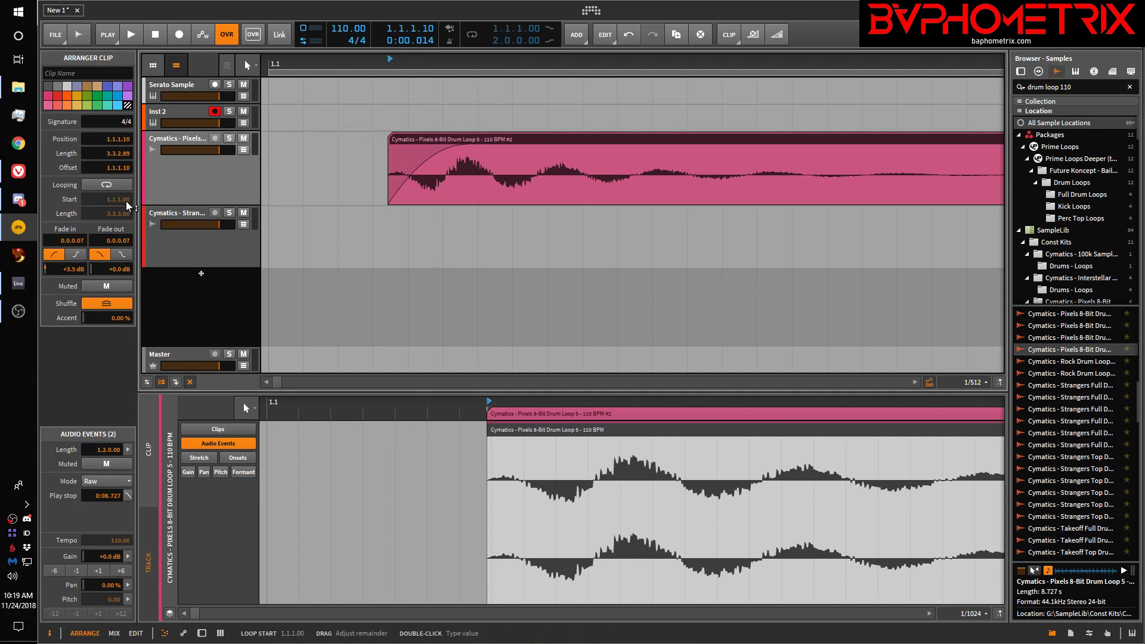
drag(82, 243, 82, 248)
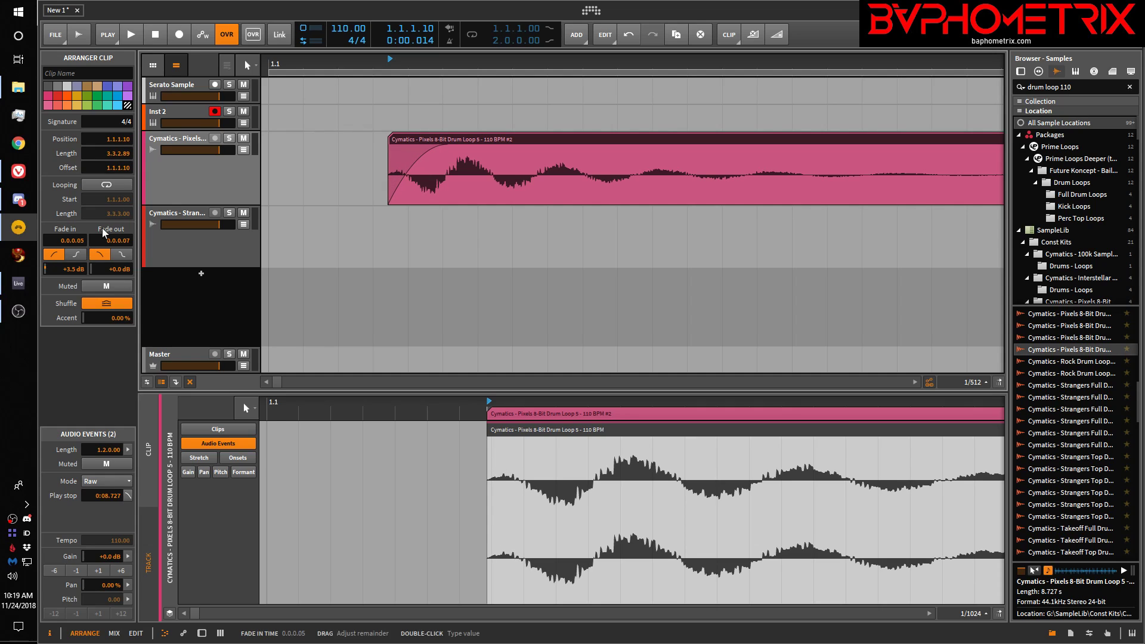
click(451, 137)
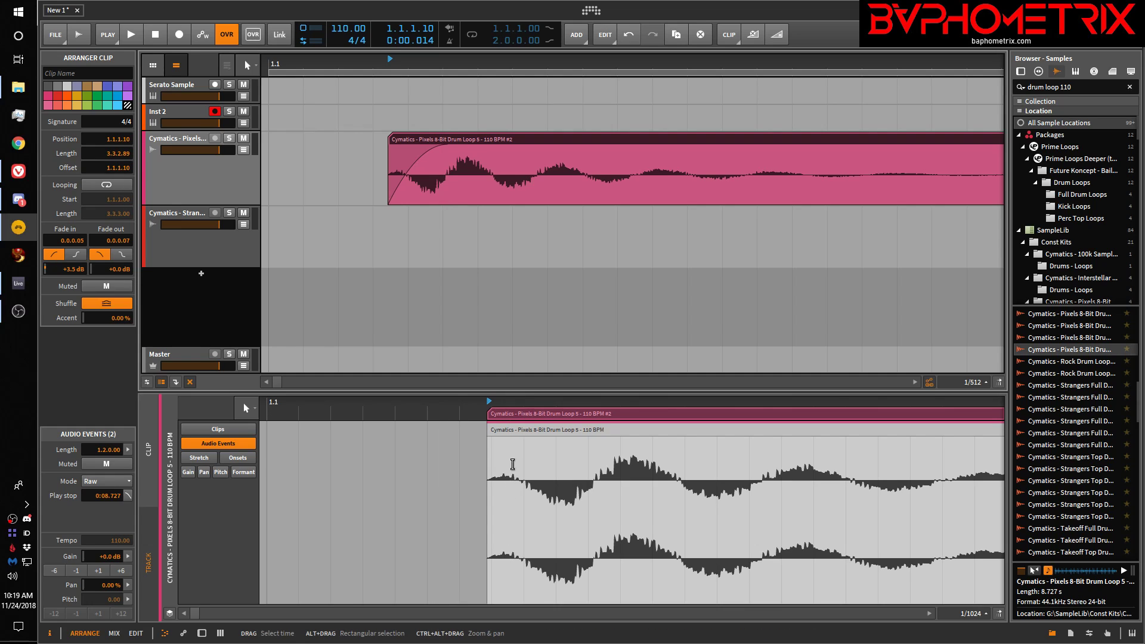
Step: Undo the fade-in and Auto-Fade changes on the drum loop clip that starts at 1.1.1.10
double_click(532, 140)
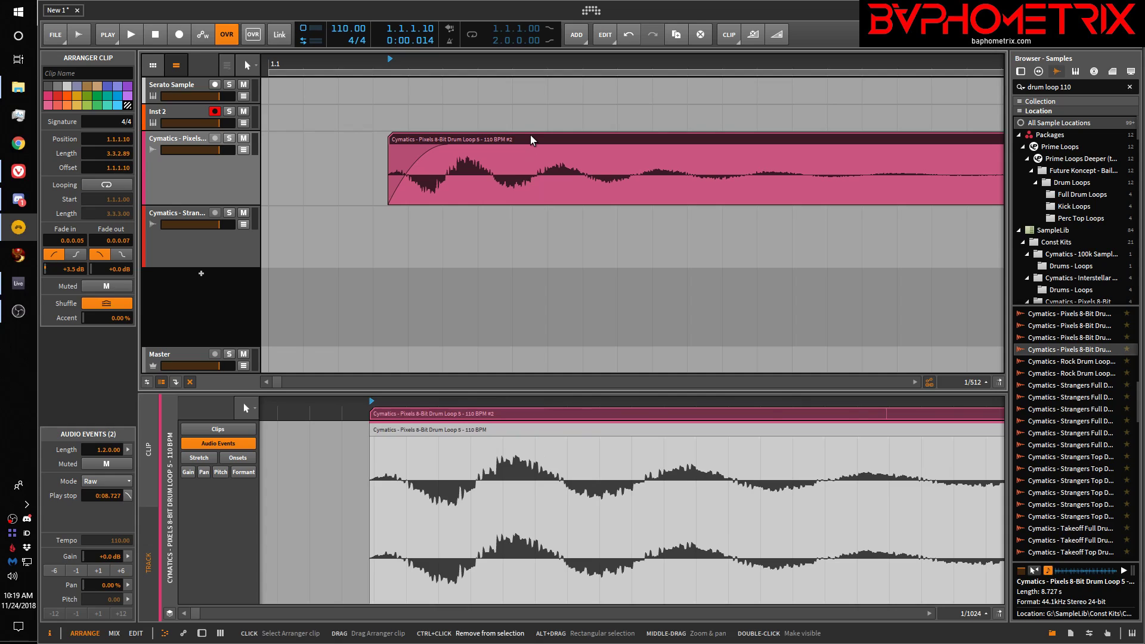
key(ctrl+z)
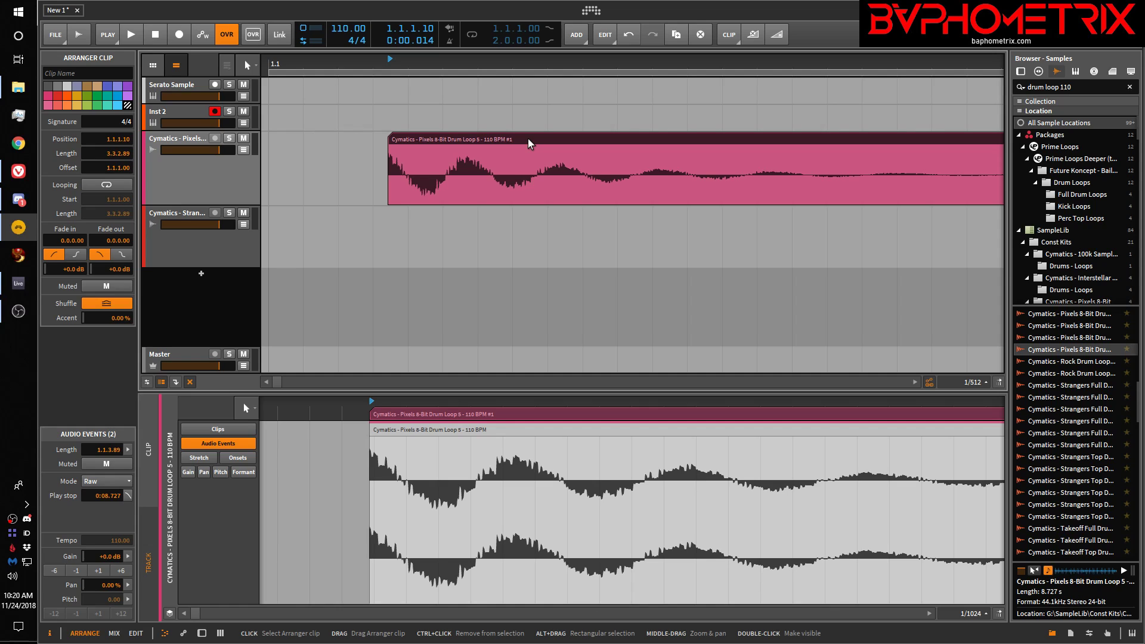
click(602, 142)
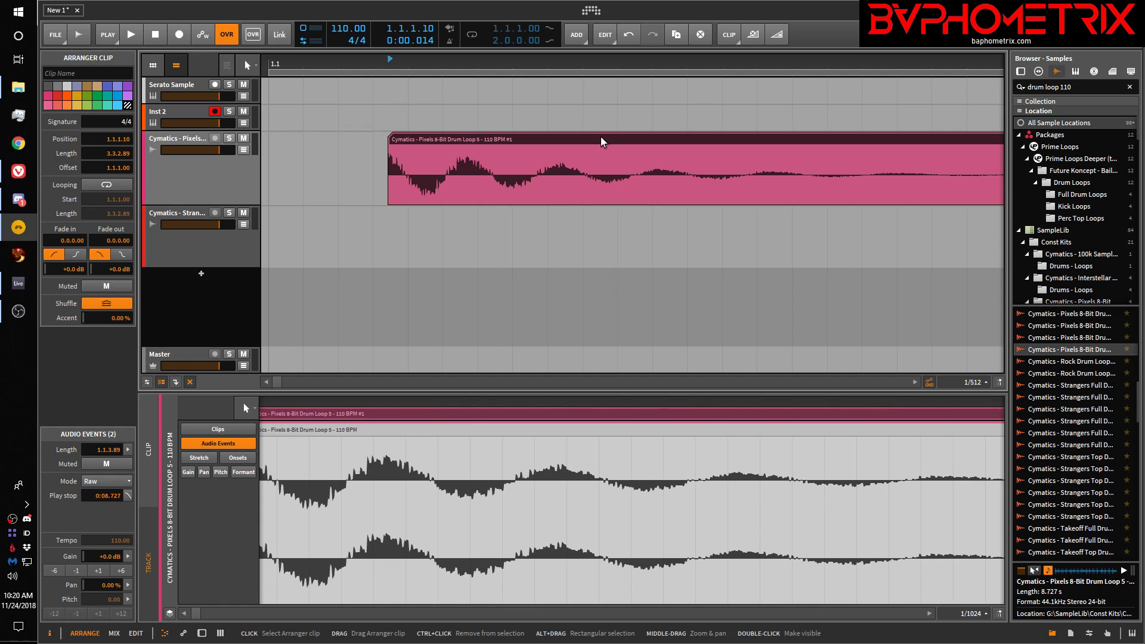
Step: Split the range 2.1.4.00 to 2.2.3.00 out of the drum loop clip and delete that piece
double_click(602, 141)
drag(481, 179, 518, 185)
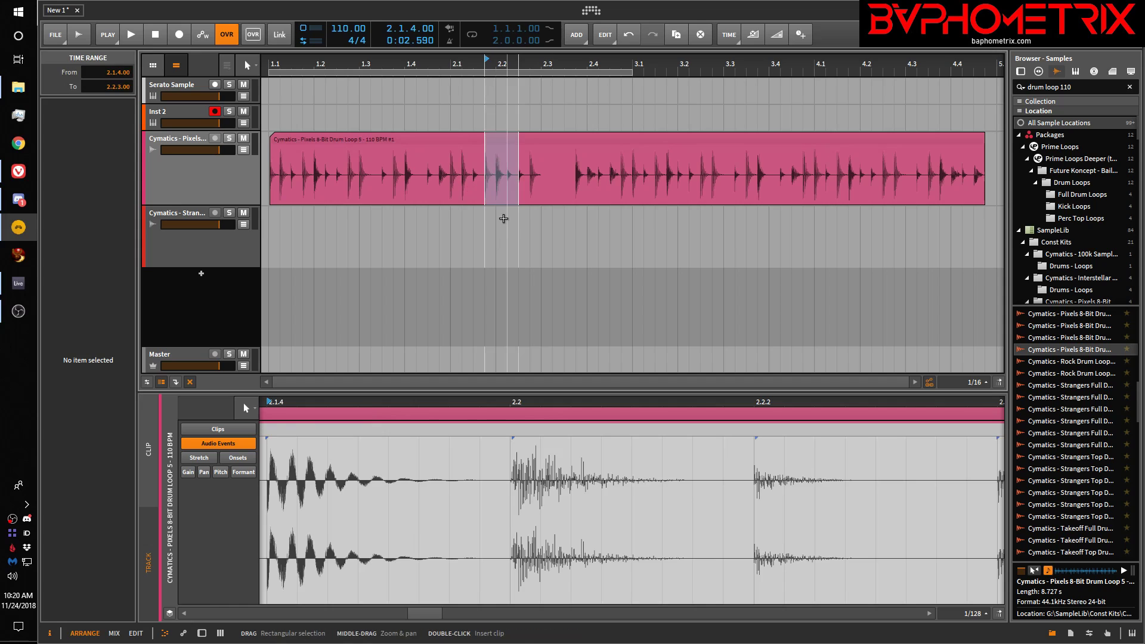
key(ctrl+e)
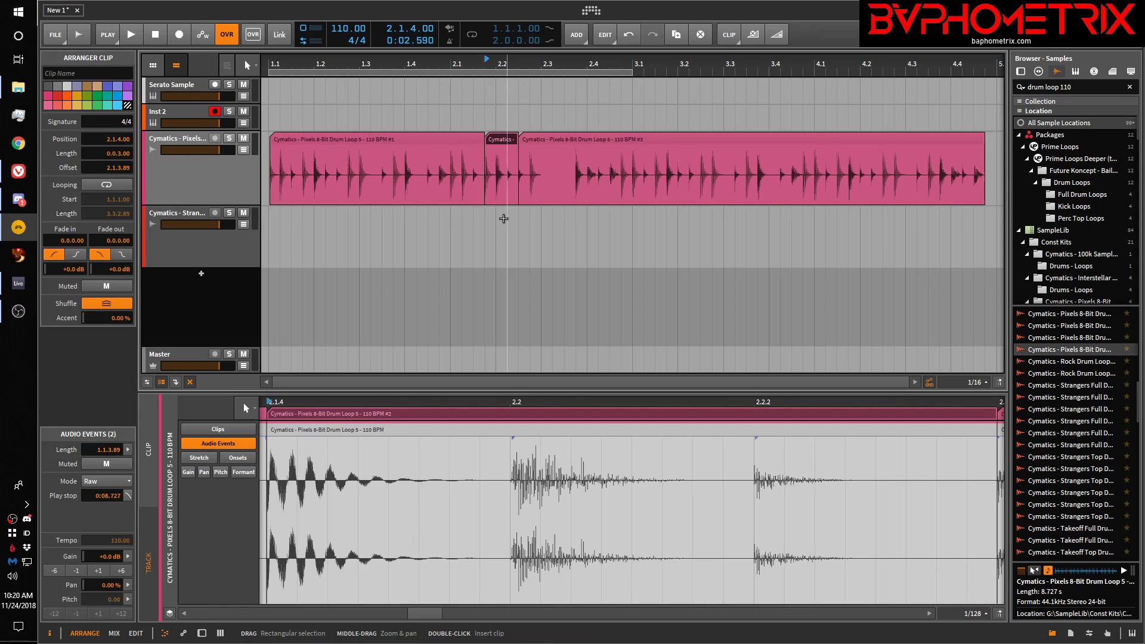
click(506, 145)
key(Delete)
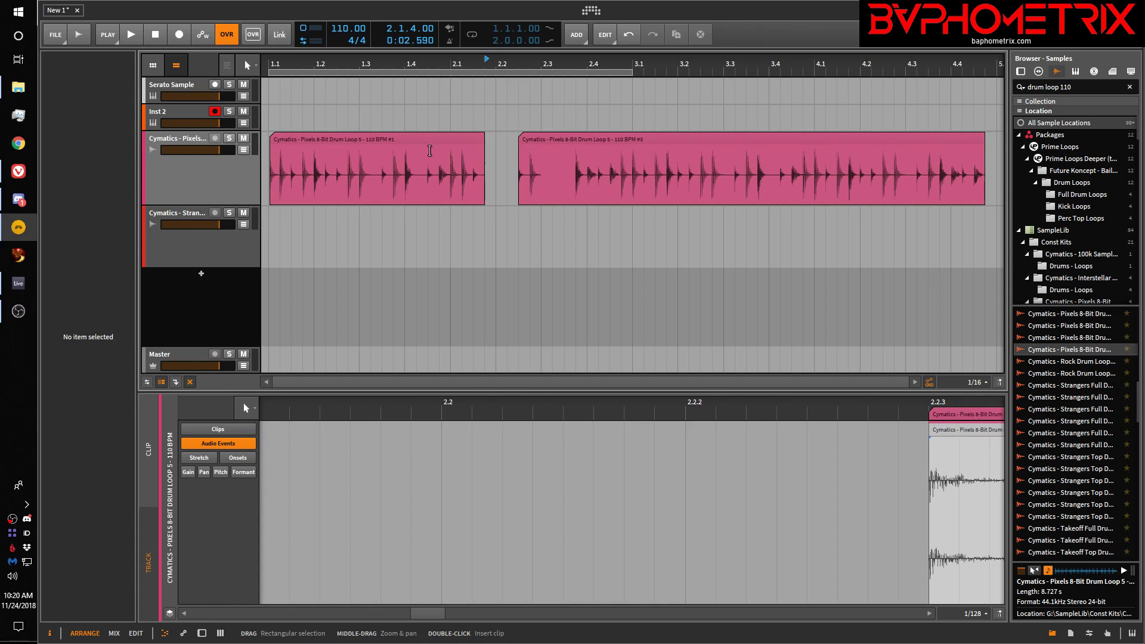
Step: Consolidate the two remaining clips into one and adjust the end of its first audio event in the detail editor
shift+click(613, 143)
key(ctrl+j)
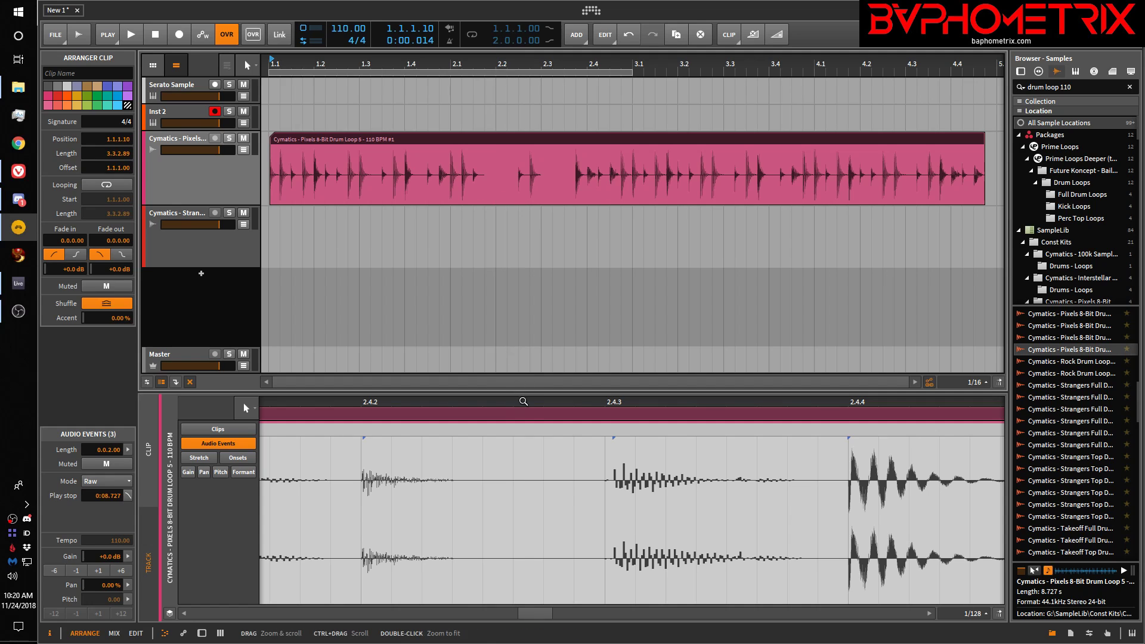
click(485, 146)
double_click(485, 146)
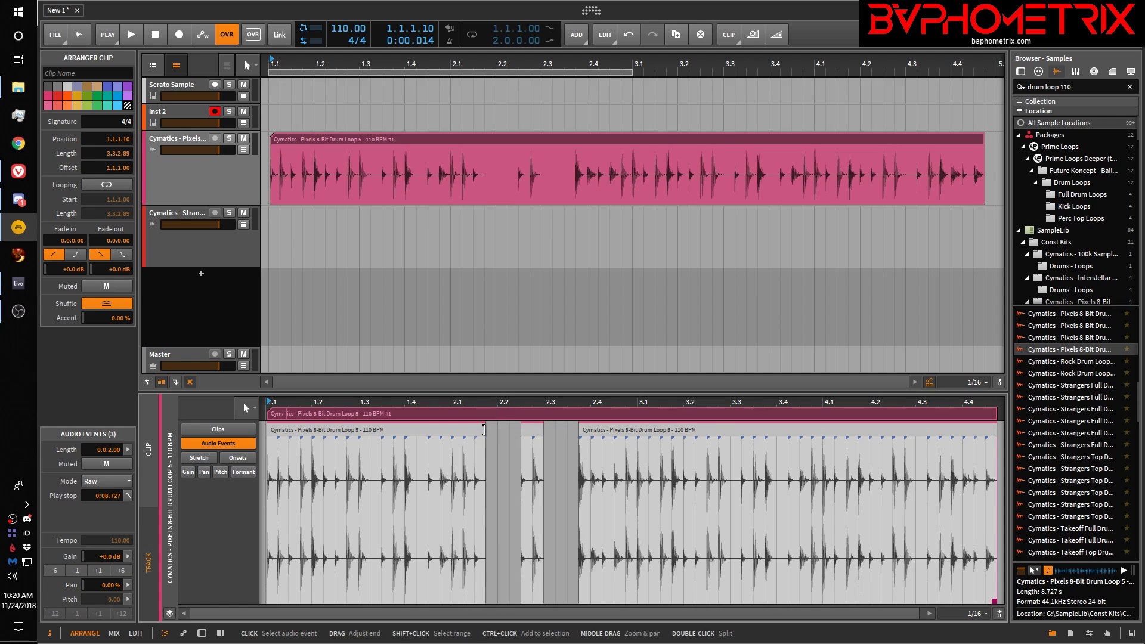
mouse_move(484, 430)
mouse_down()
mouse_move(579, 429)
mouse_move(435, 428)
mouse_move(574, 427)
mouse_move(489, 429)
mouse_up()
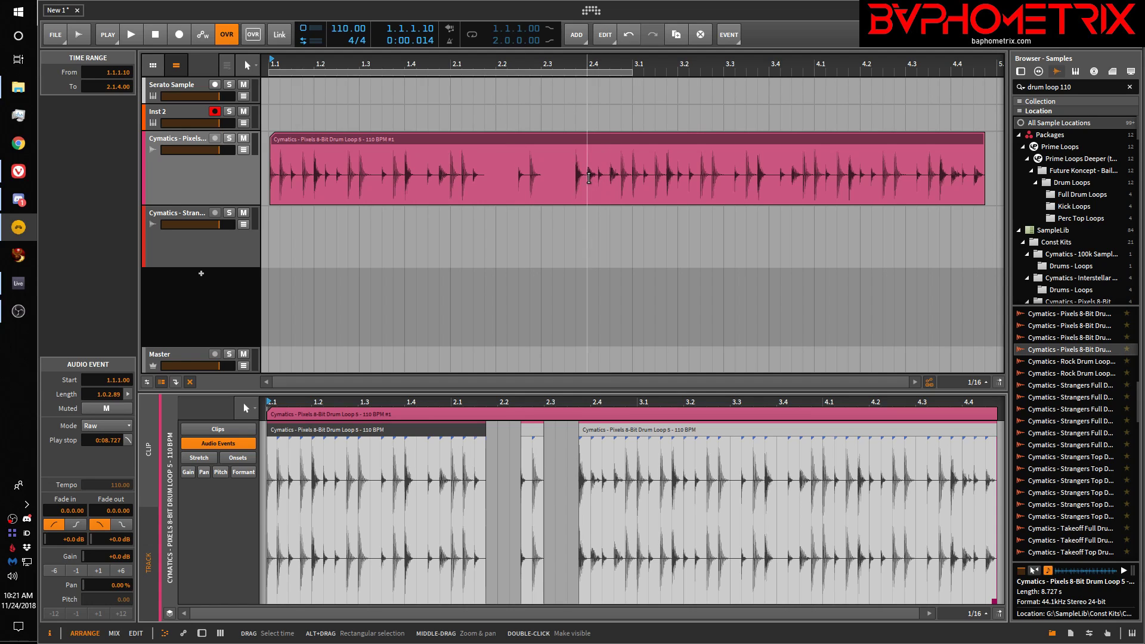
Step: Select the range 2.4.1.00 to 2.4.2.00 in the consolidated clip and review the time and edit commands offered for it
scroll(589, 178, up, 5)
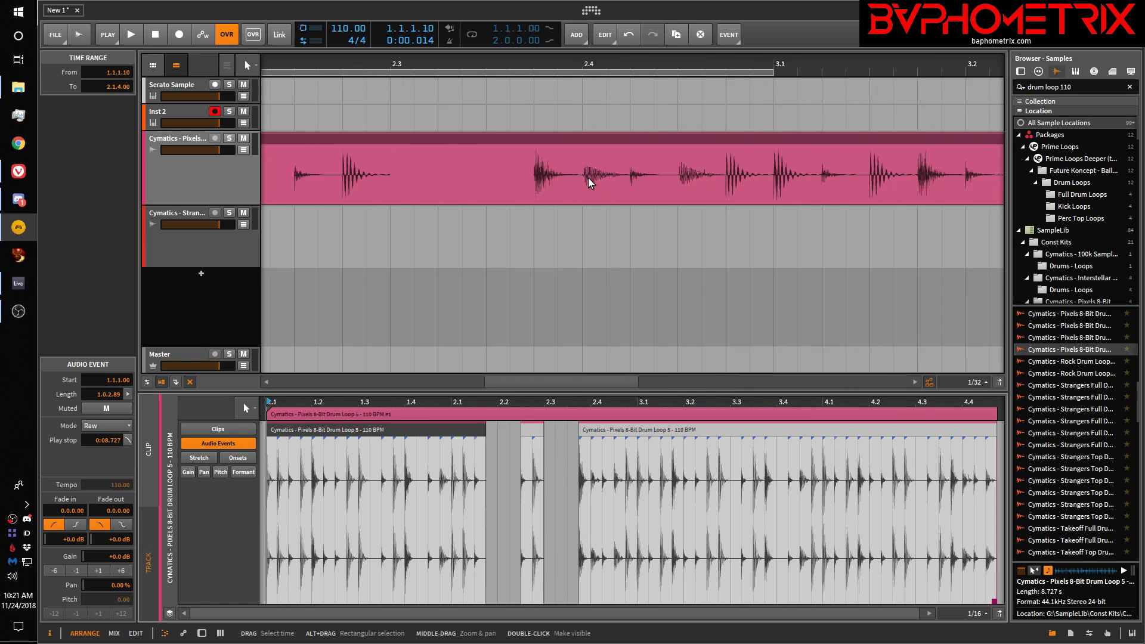
click(603, 182)
drag(604, 182, 628, 185)
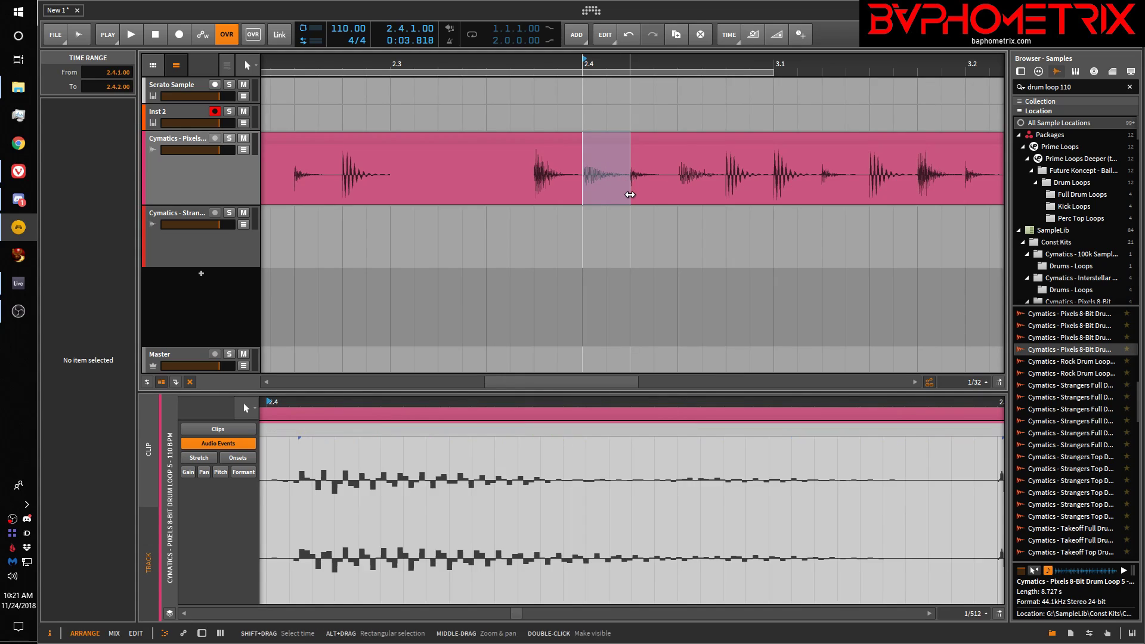
click(730, 36)
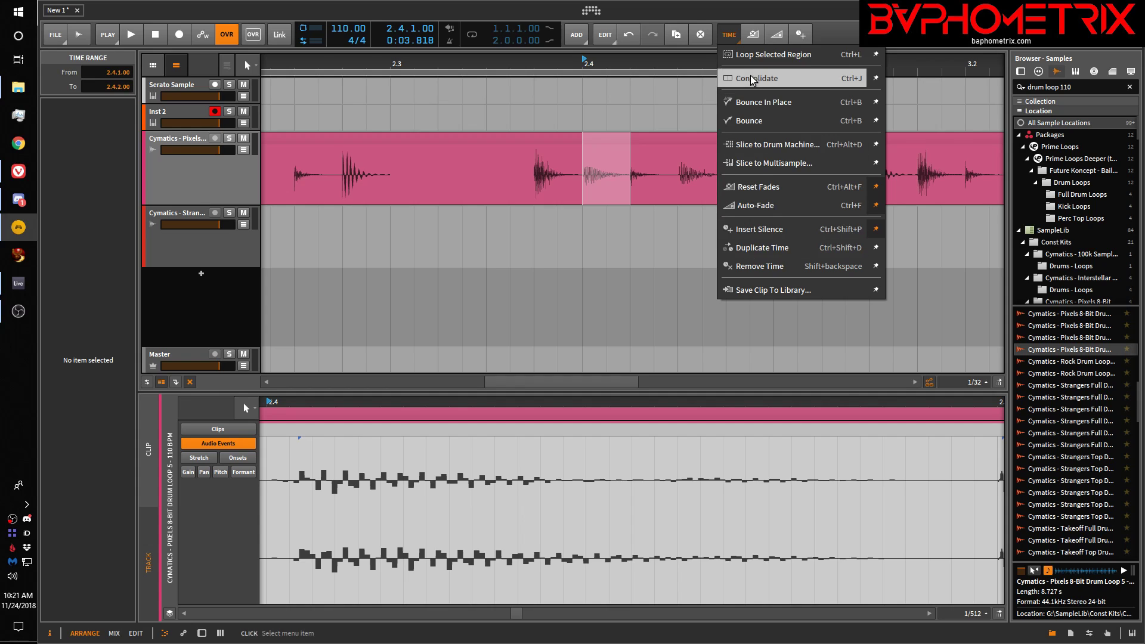
click(839, 33)
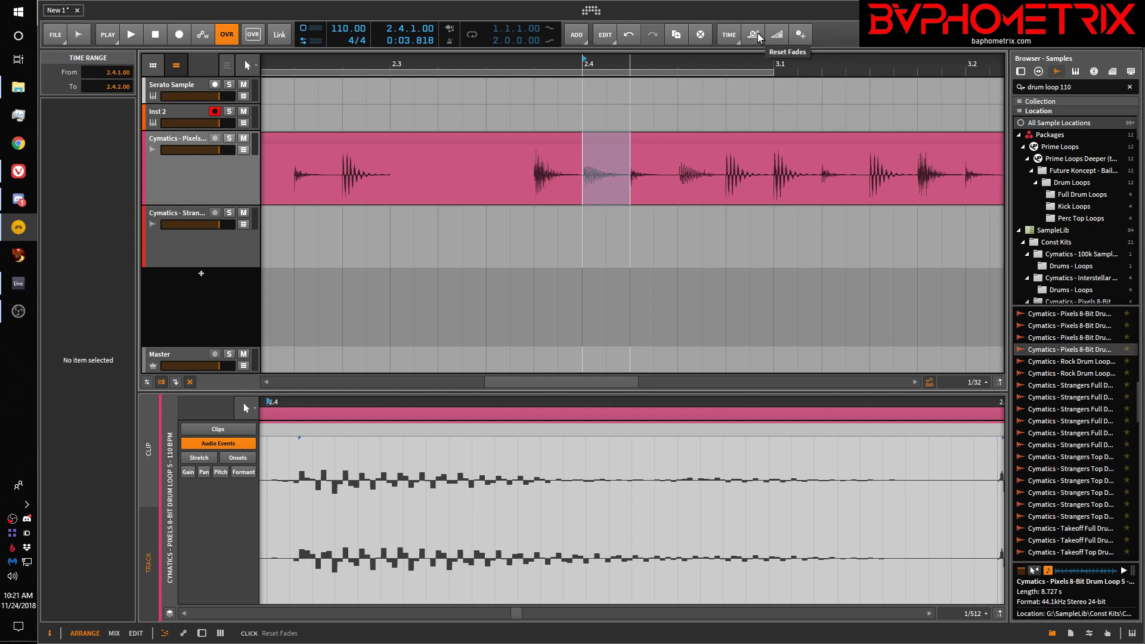
click(611, 37)
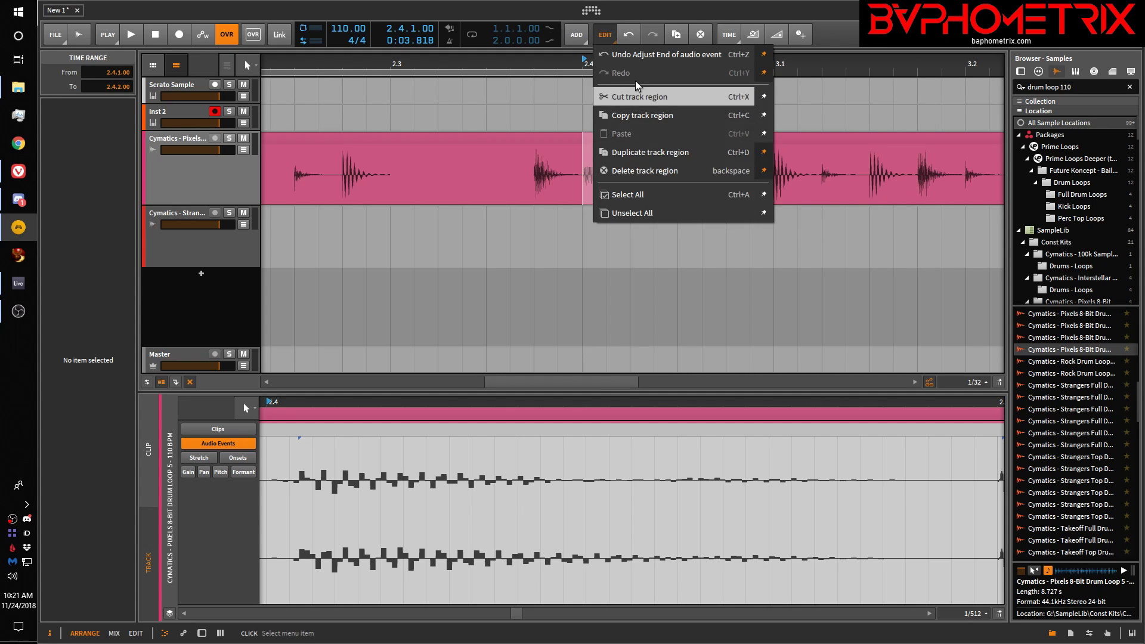
click(625, 154)
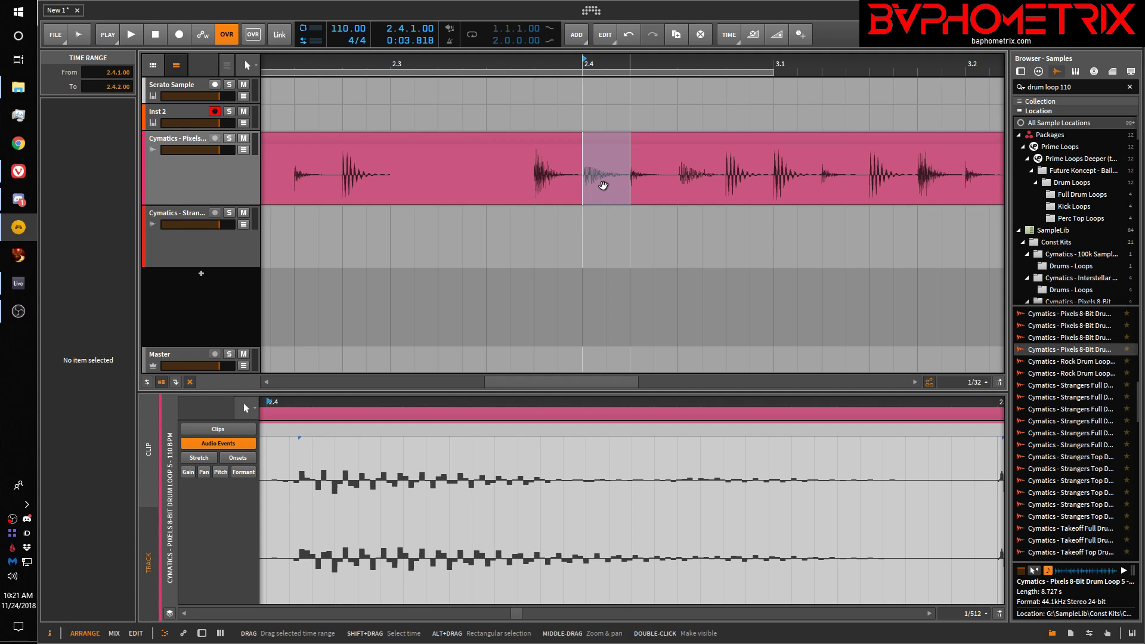
Step: Split the consolidated drum loop clip at 2.1.4.00 and again at 2.3.4.00
click(546, 141)
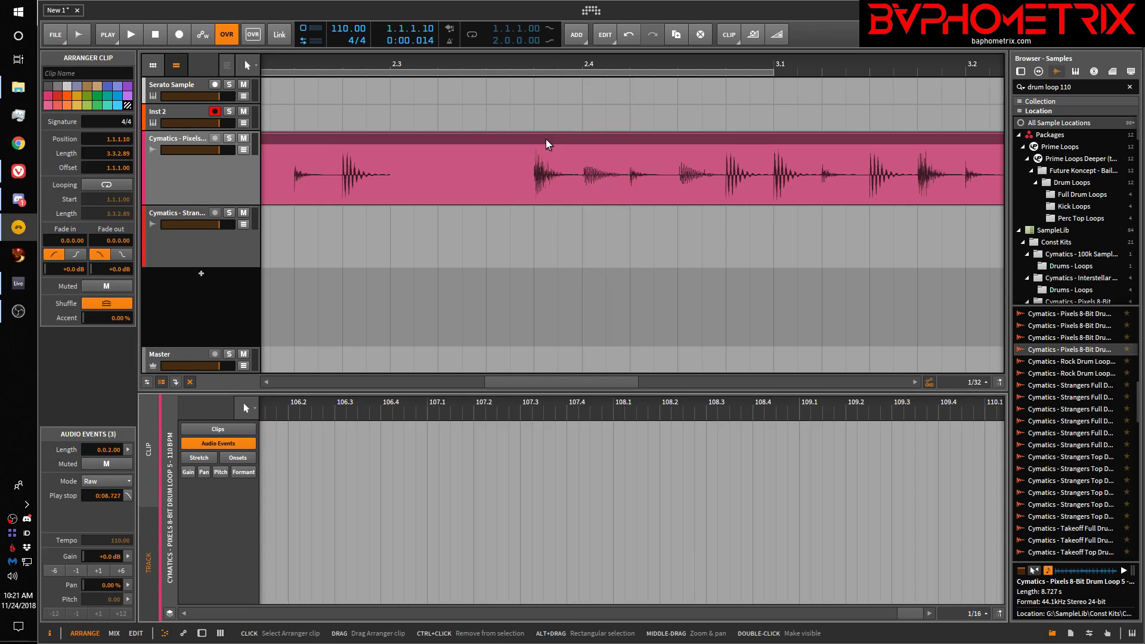
double_click(546, 136)
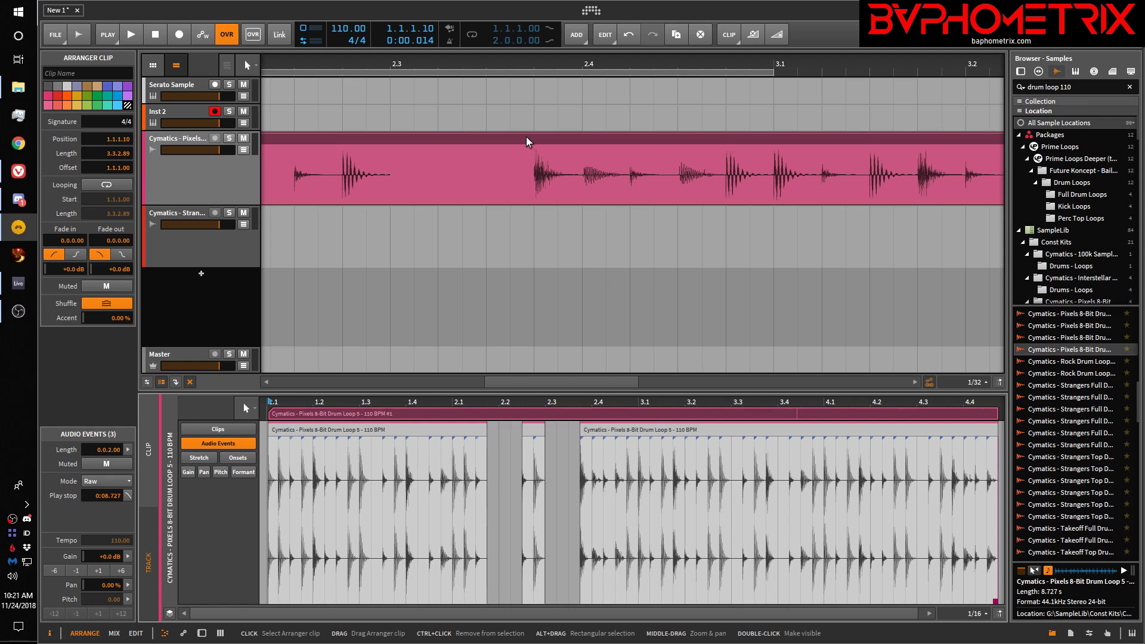
double_click(526, 137)
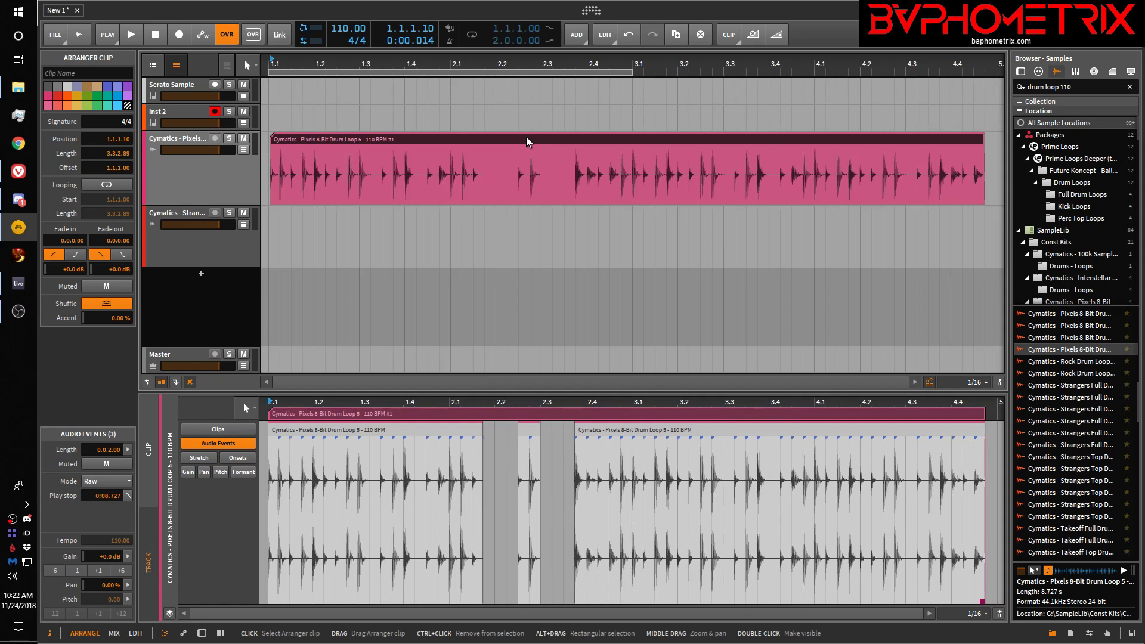
click(488, 177)
key(ctrl+e)
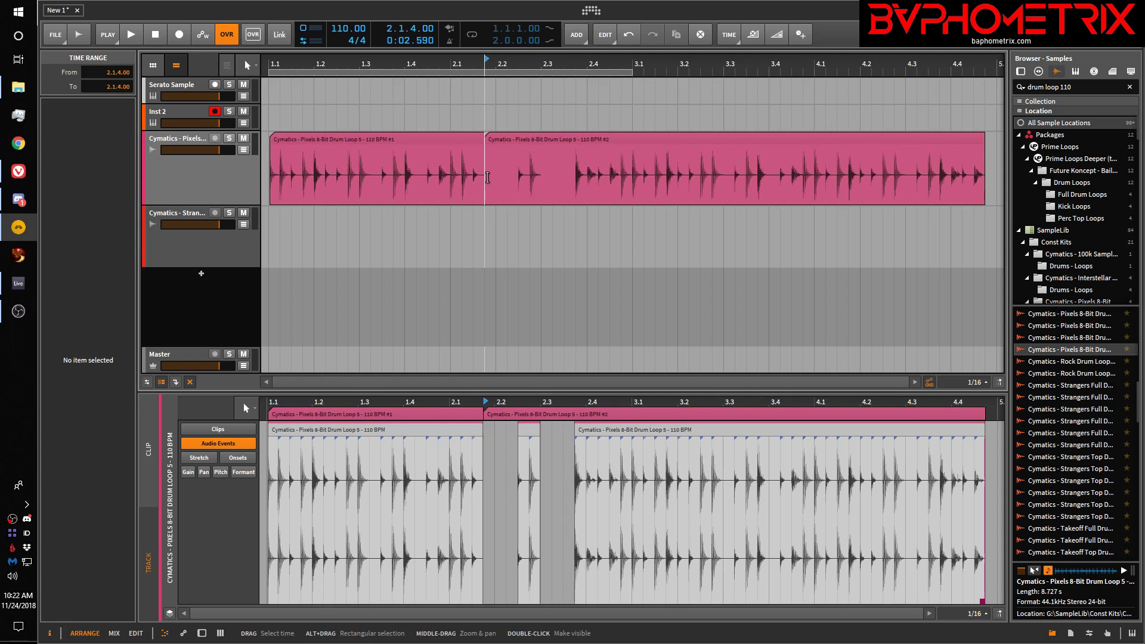
click(576, 179)
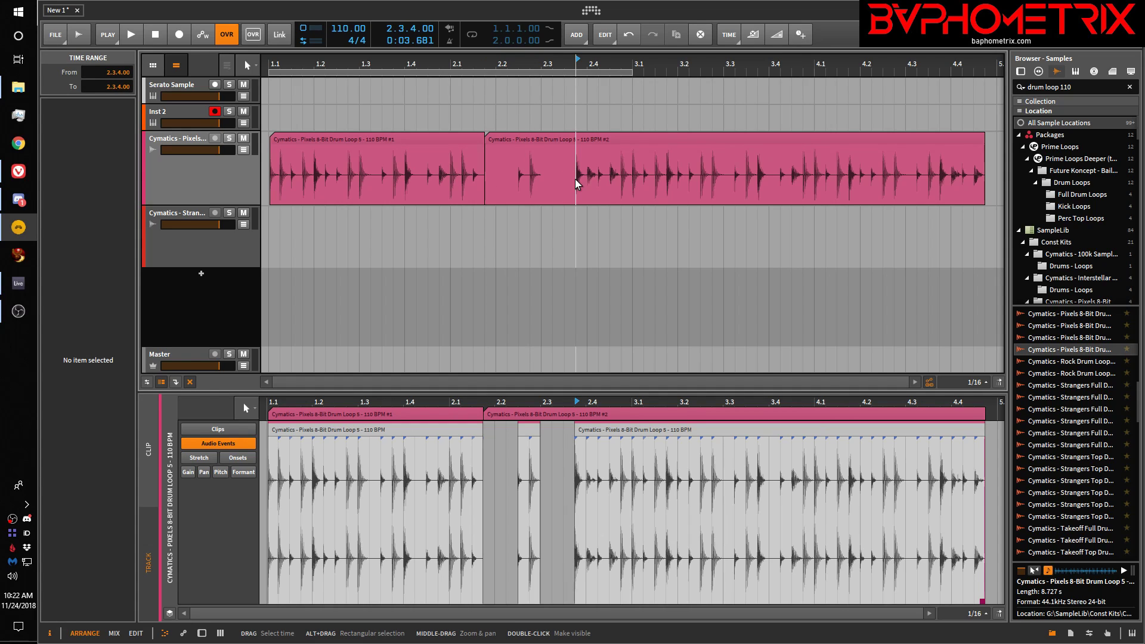
key(ctrl+e)
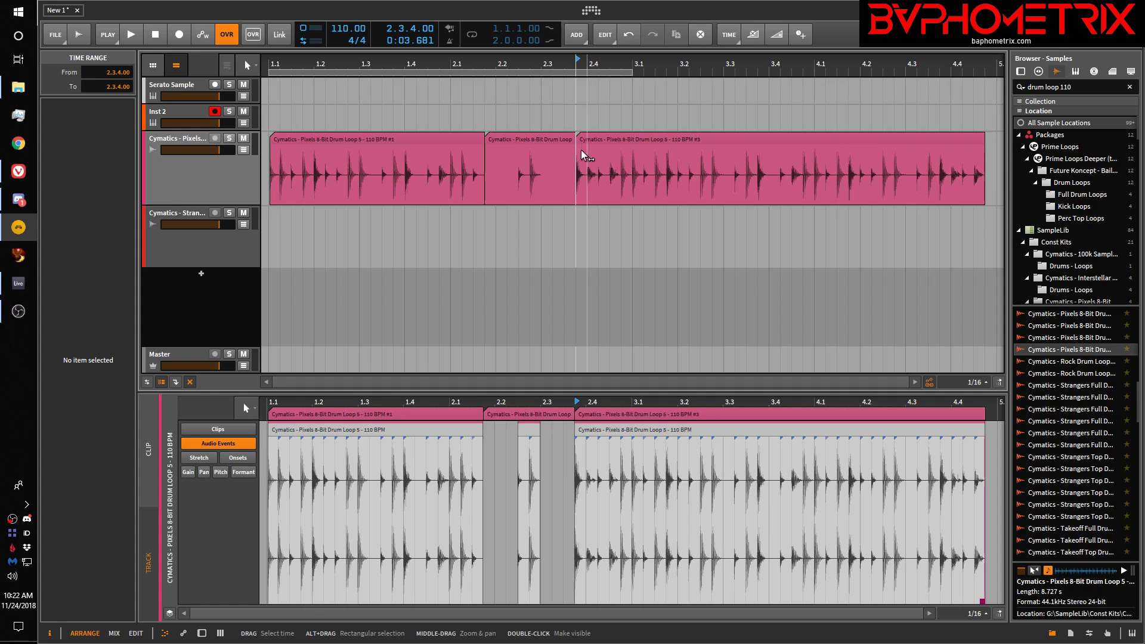
Step: Give the third clip a fade-in reaching to about 3.1.3 and delete the middle clip
drag(578, 148, 656, 154)
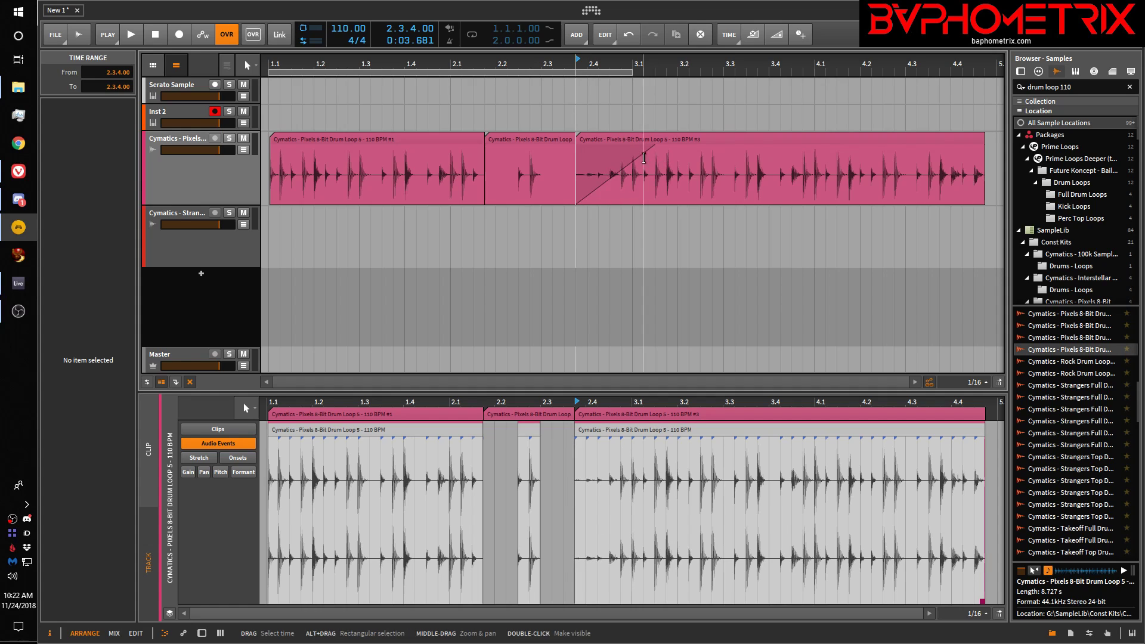
click(531, 137)
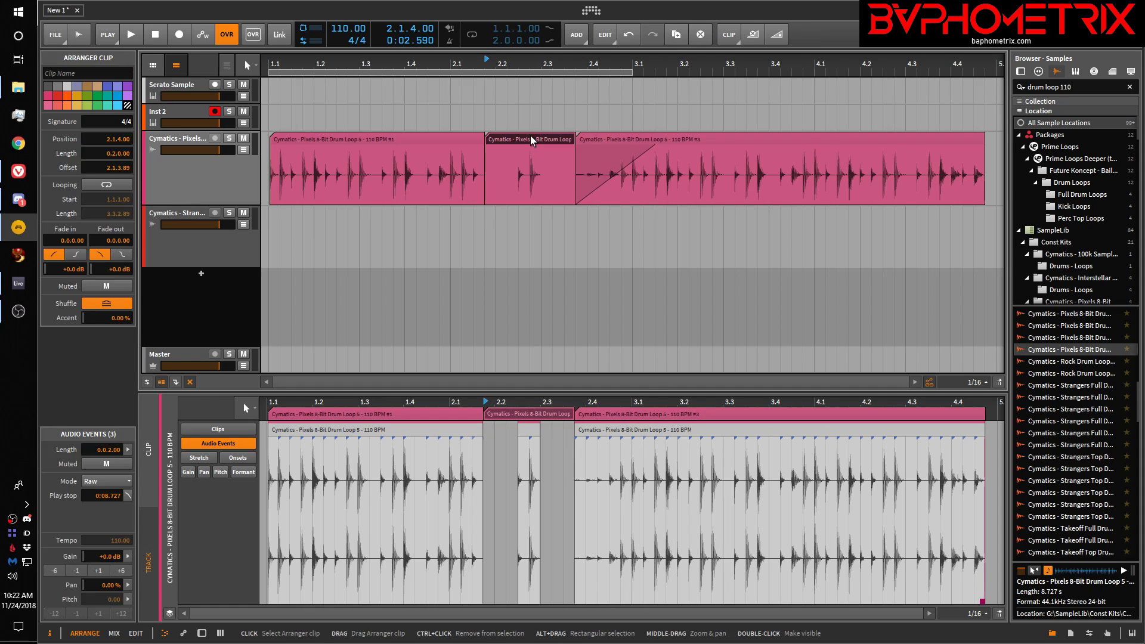
key(Delete)
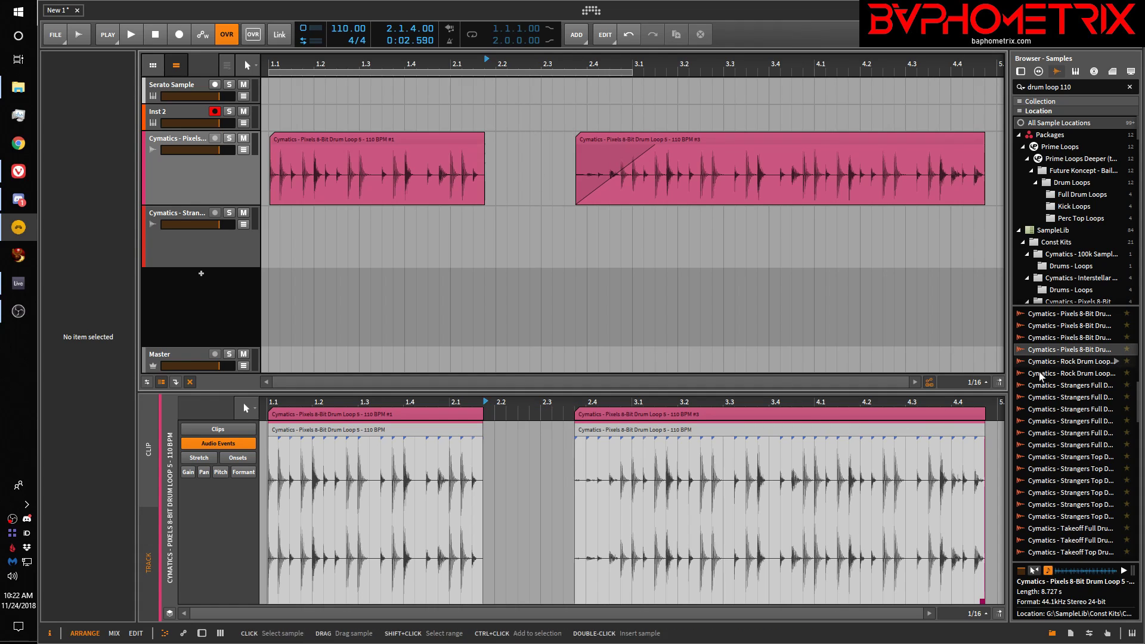
Step: Place Cymatics - Interstellar Full Drum Loop 2 on the lower audio track at 2.1.4.00 and split it at 2.3.4.00
mouse_move(1045, 387)
mouse_down()
mouse_move(768, 279)
mouse_move(529, 245)
mouse_move(535, 257)
mouse_move(1045, 394)
mouse_up()
scroll(1059, 381, up, 6)
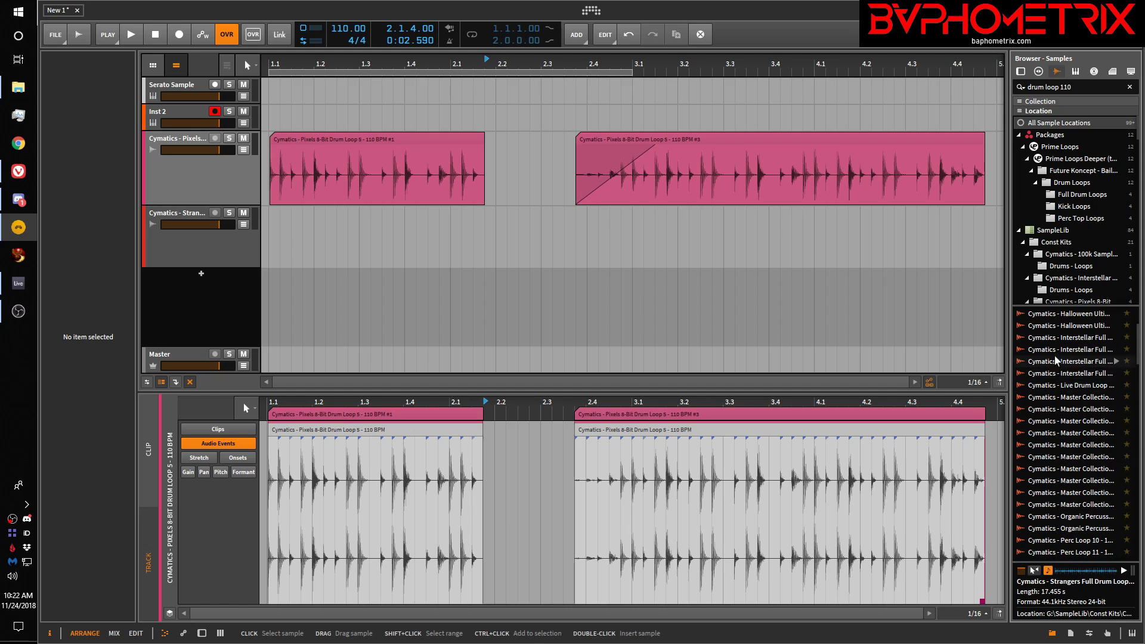
drag(1055, 337, 483, 246)
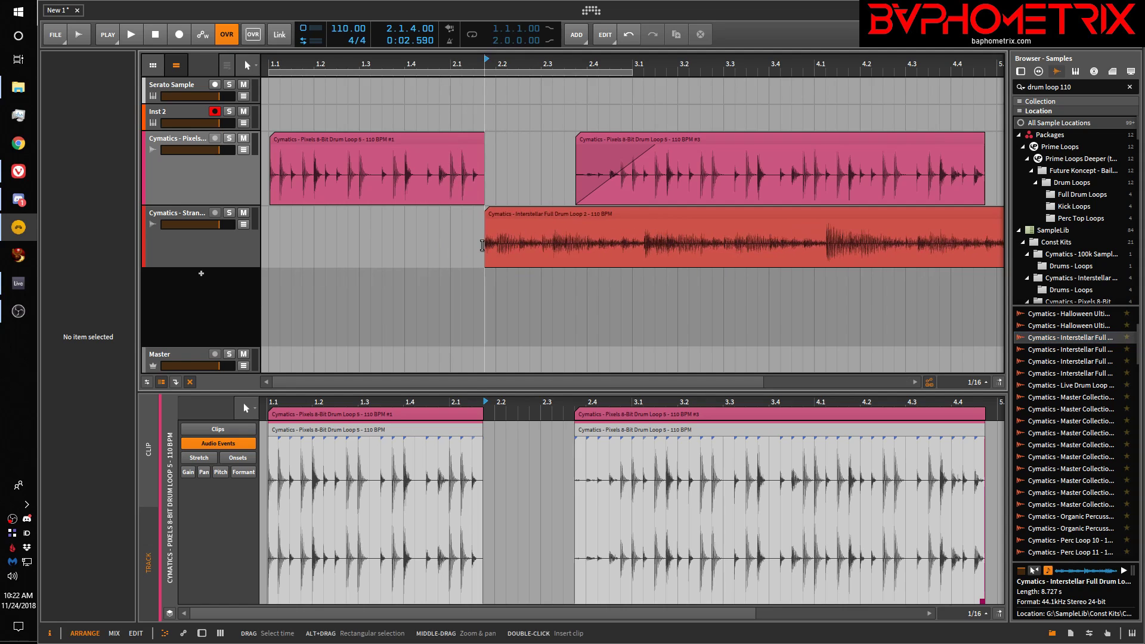
click(579, 247)
key(ctrl+e)
Step: Move the front piece of the Interstellar loop into the gap between the drum loop clips and delete its remainder
drag(528, 214, 528, 176)
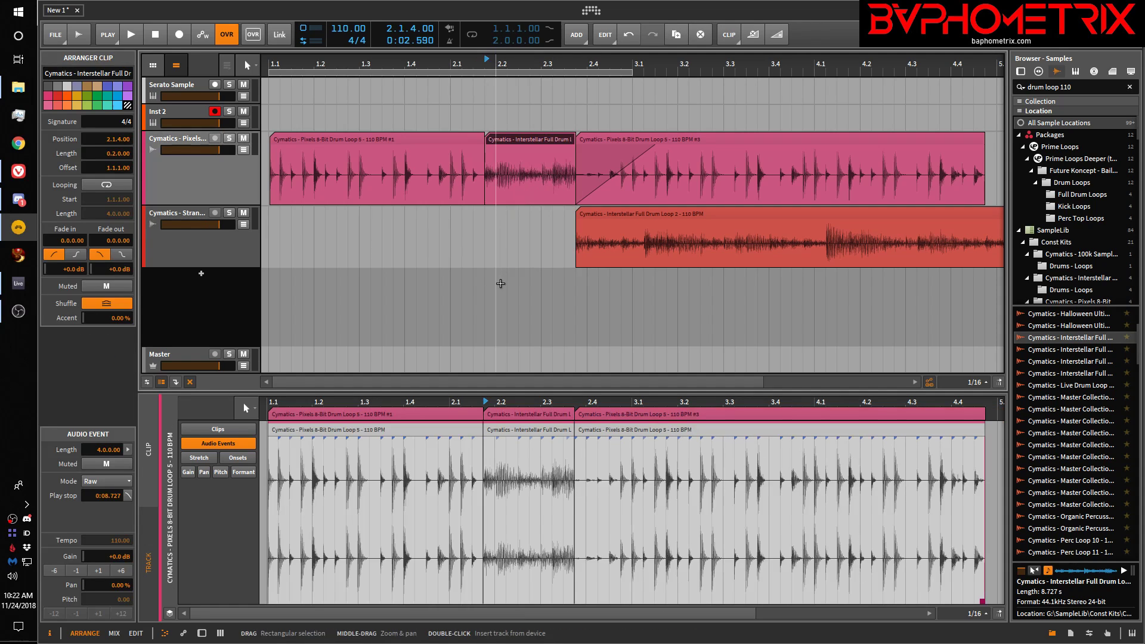
click(634, 215)
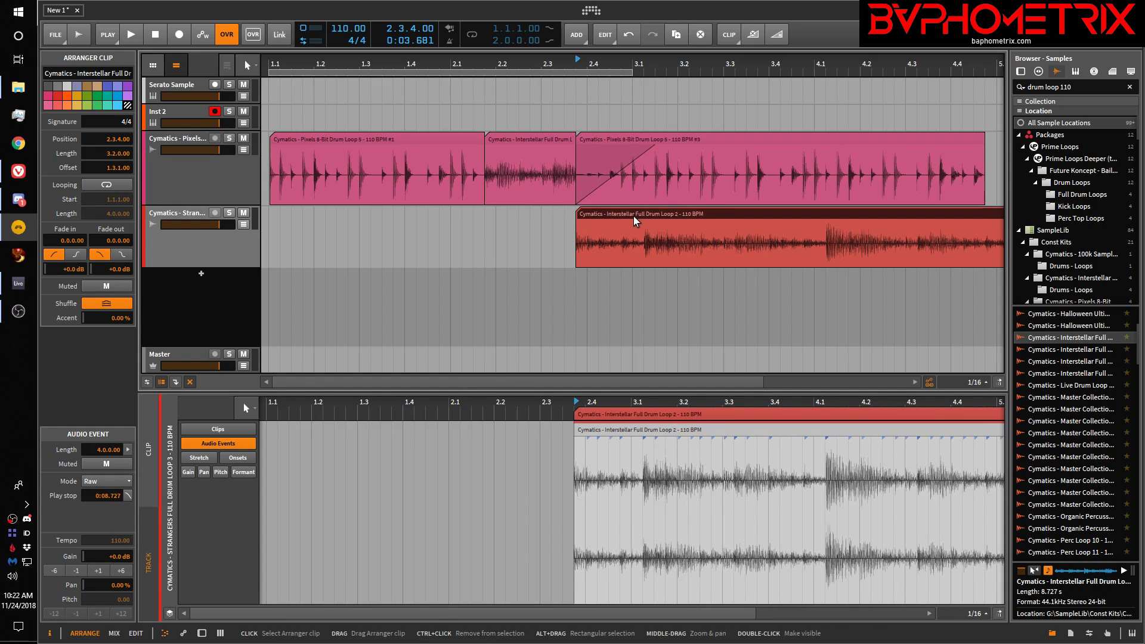
key(Delete)
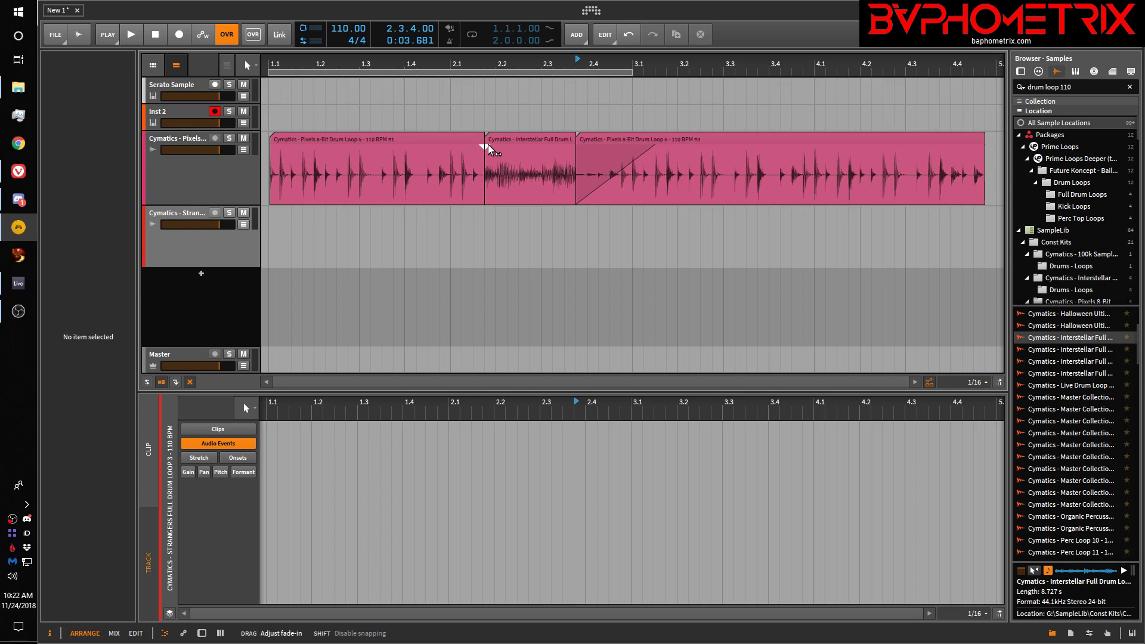
Step: Try a long crossfade from the first drum loop clip into the Interstellar clip, starting at about 1.4, and undo it
drag(484, 145, 412, 150)
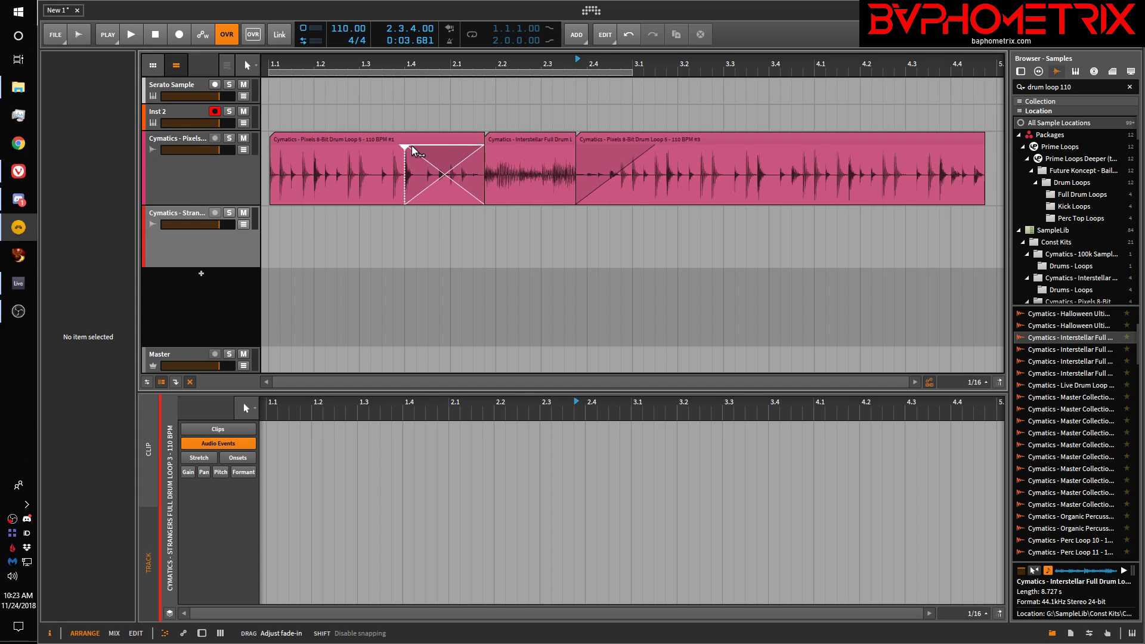
mouse_move(413, 147)
mouse_down()
mouse_move(479, 146)
mouse_move(379, 151)
mouse_move(457, 149)
mouse_move(414, 153)
mouse_up()
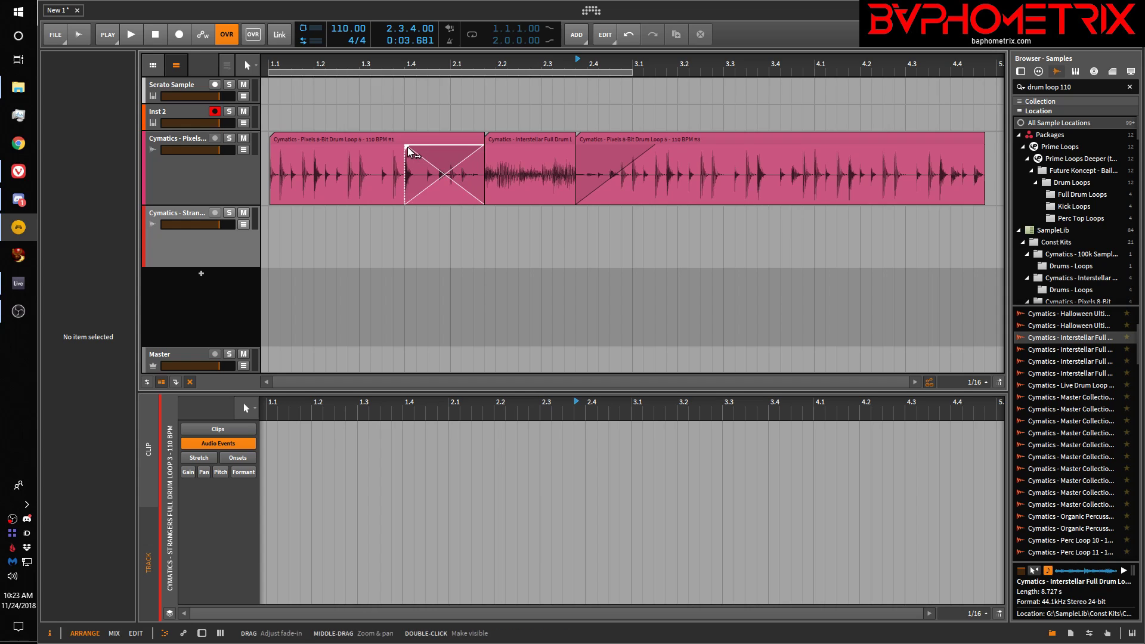
key(ctrl+z)
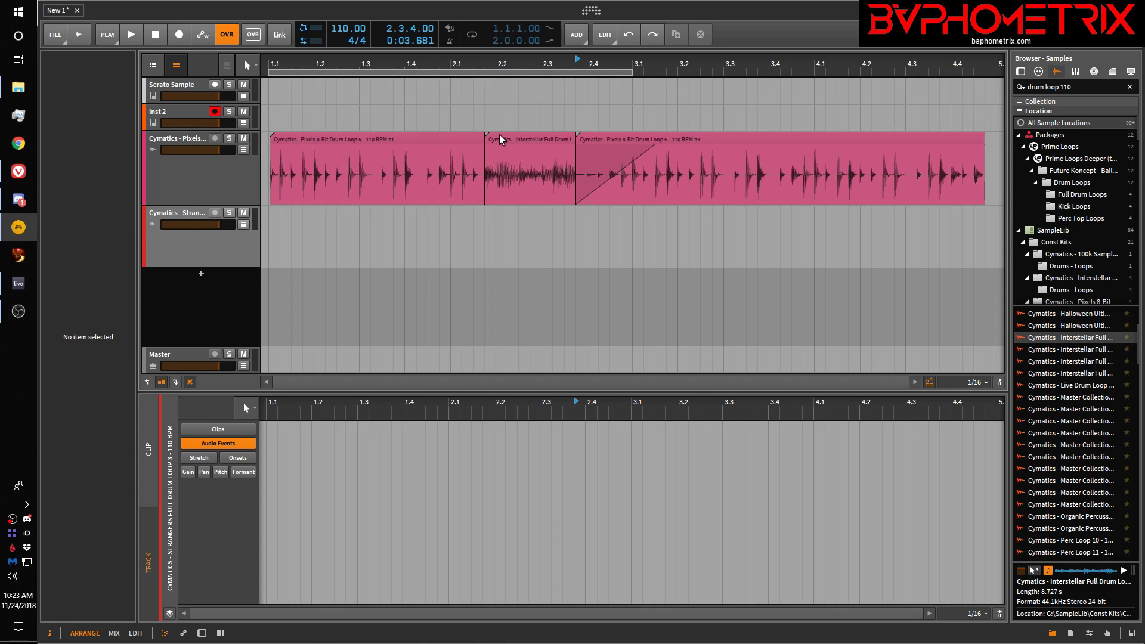
Step: Extend the start of the Interstellar clip back to 2.1.1.00 and select its audio event in the detail editor
click(499, 135)
click(485, 152)
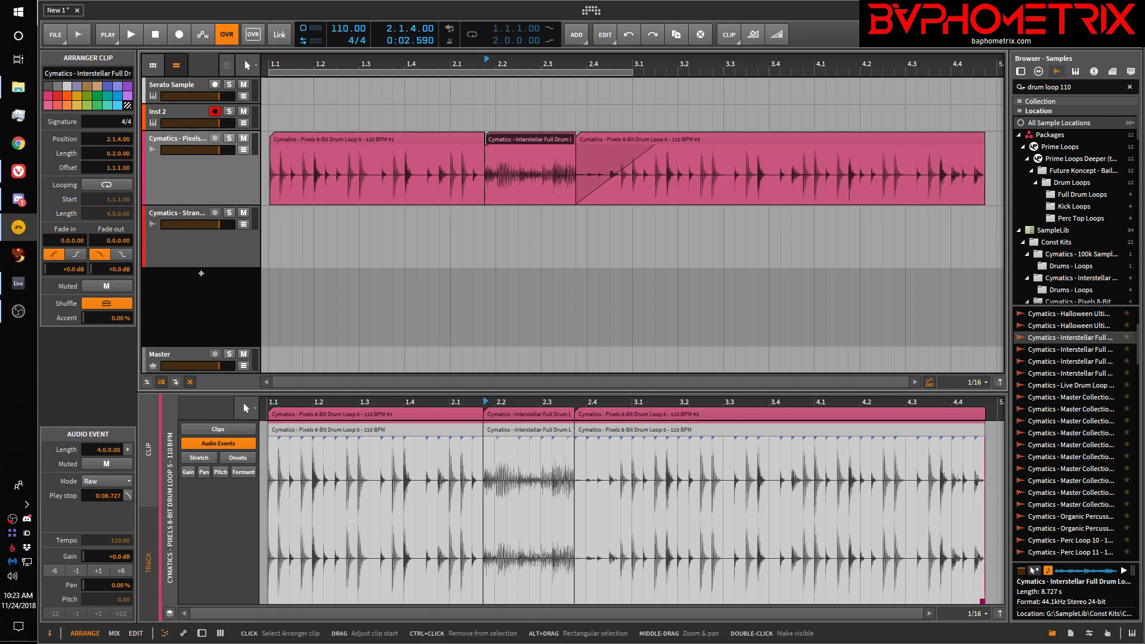
drag(486, 139, 451, 139)
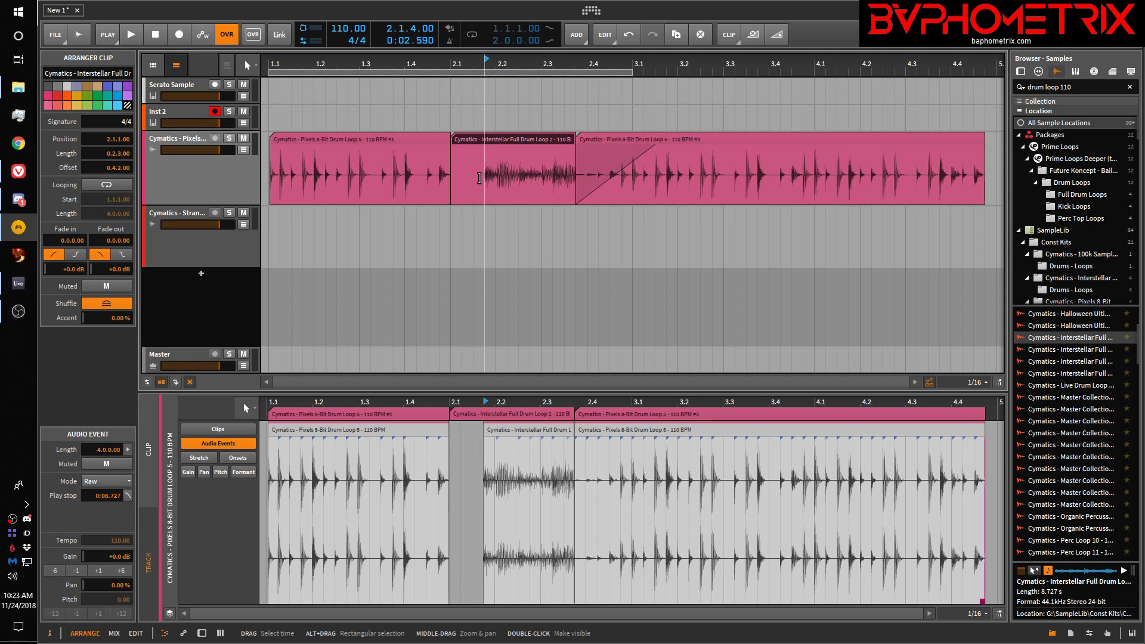
click(485, 430)
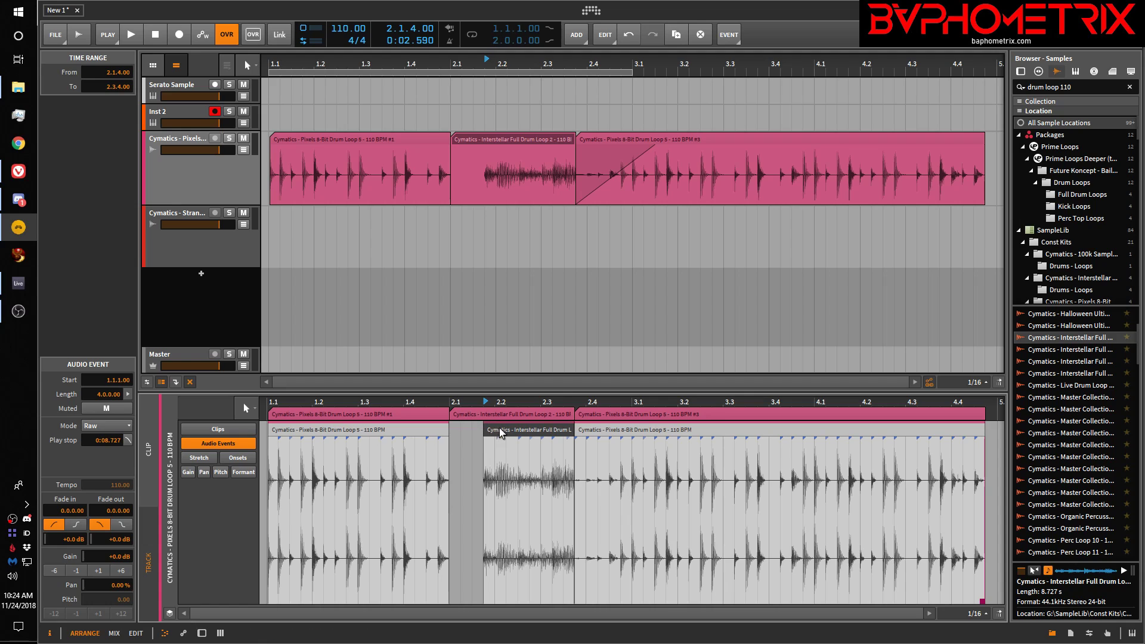
Step: Shift the Interstellar audio event earlier in the detail editor so it starts at 2.1.1.00 and fills its clip
mouse_move(515, 428)
mouse_down()
mouse_move(478, 433)
mouse_move(512, 437)
mouse_move(483, 434)
mouse_move(495, 437)
mouse_up()
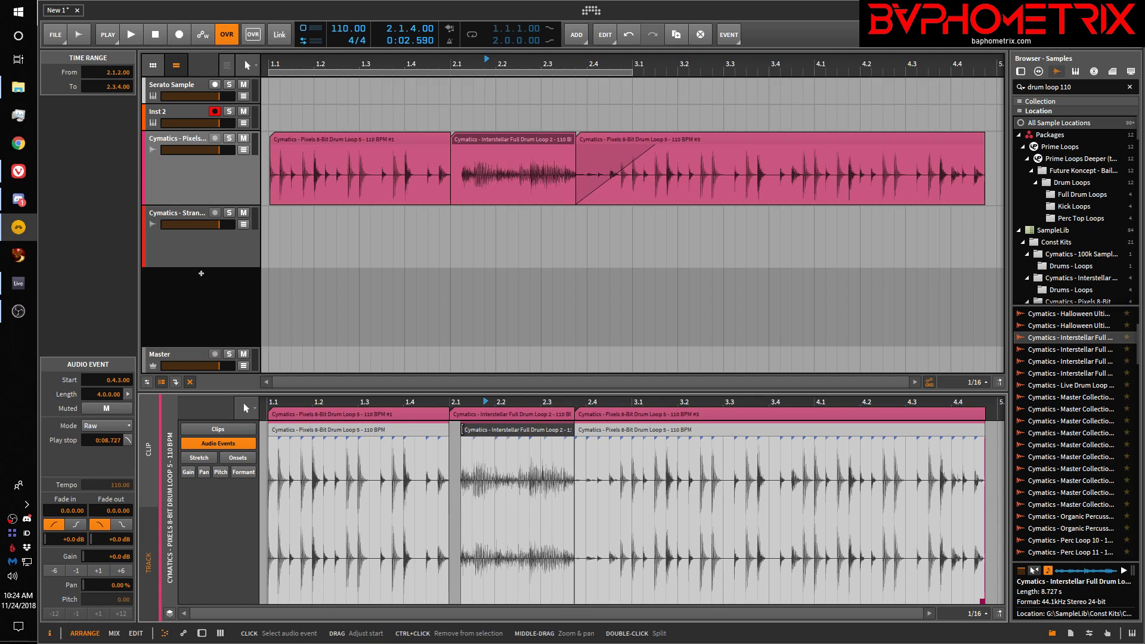
mouse_move(463, 427)
mouse_down()
mouse_move(507, 427)
mouse_move(432, 431)
mouse_move(467, 431)
mouse_up()
drag(535, 427, 484, 436)
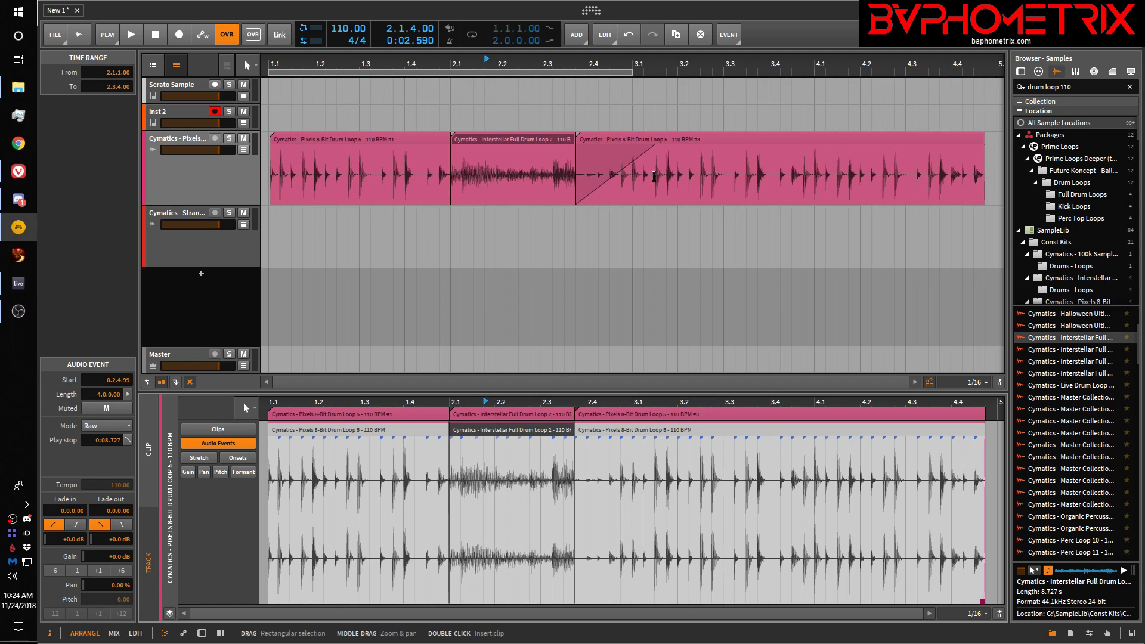
Step: Pin the Slide Waveform to Previous Onset and Slide Waveform to Next Onset commands for direct access
click(732, 37)
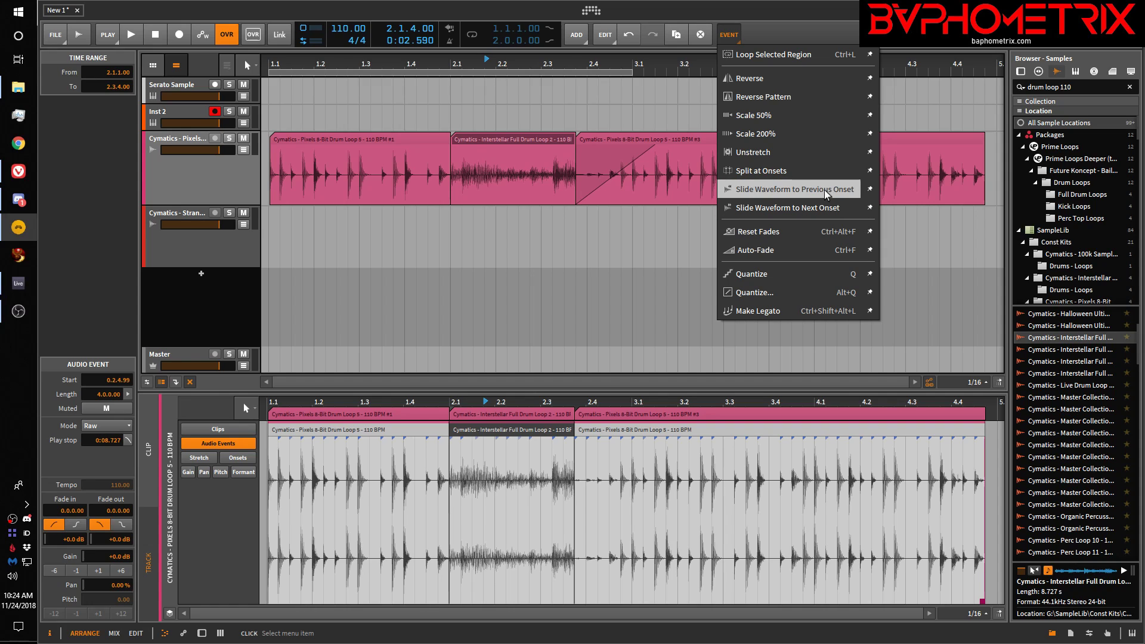
click(870, 189)
click(870, 209)
click(815, 33)
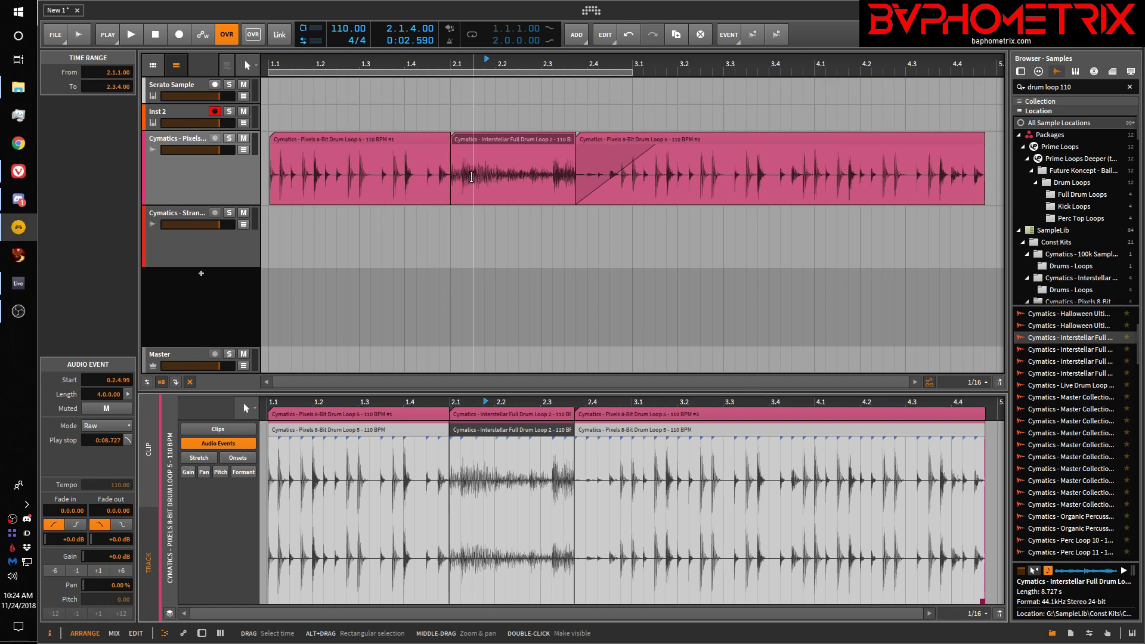
Step: Recolor the Interstellar clip light blue
click(477, 144)
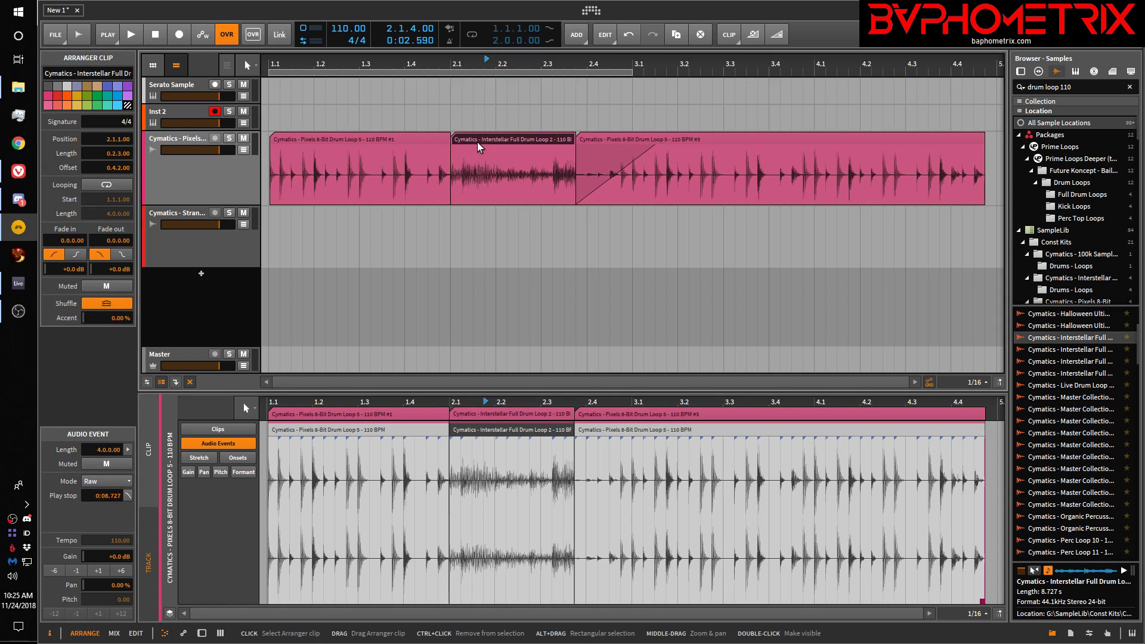
click(117, 105)
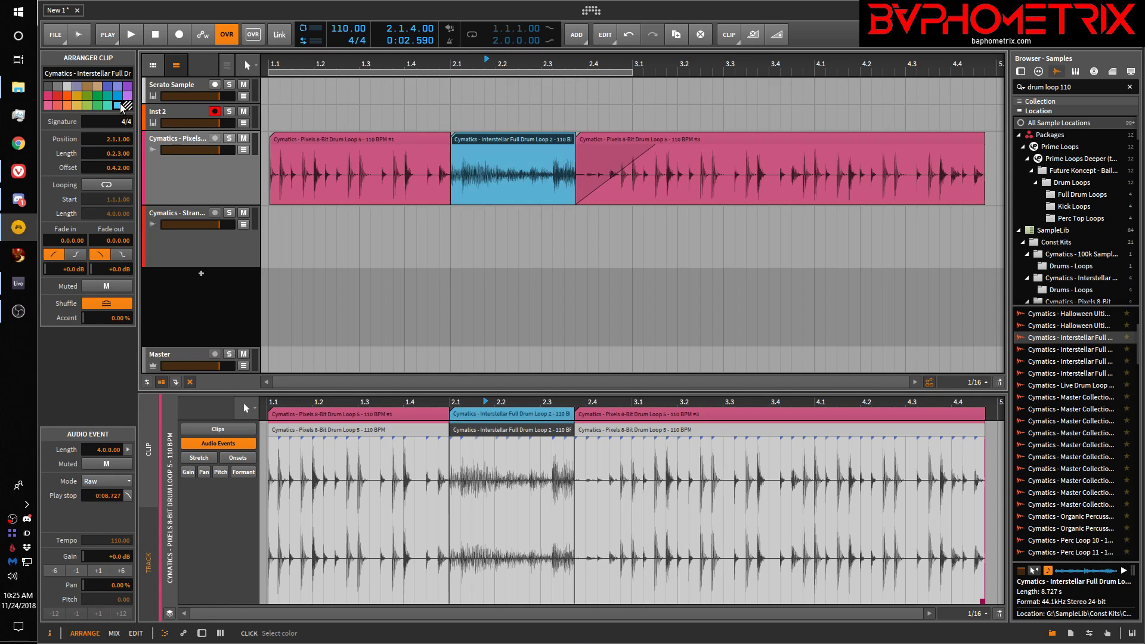
click(492, 136)
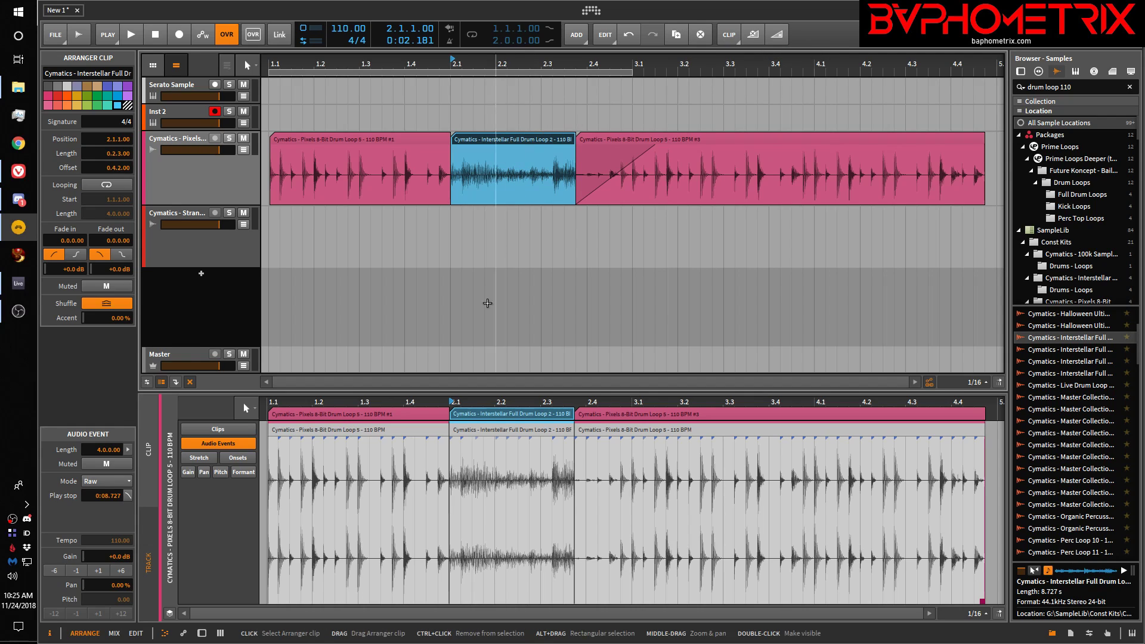
Step: Slide the waveform of the Interstellar audio event to the next onset several times in a row
click(506, 430)
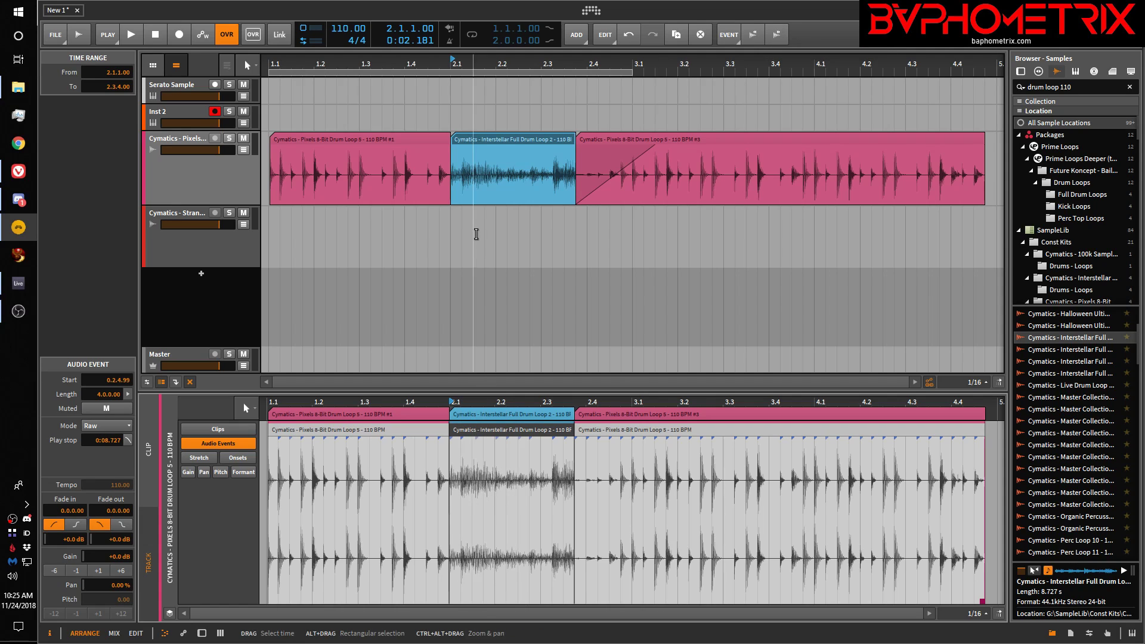
click(779, 35)
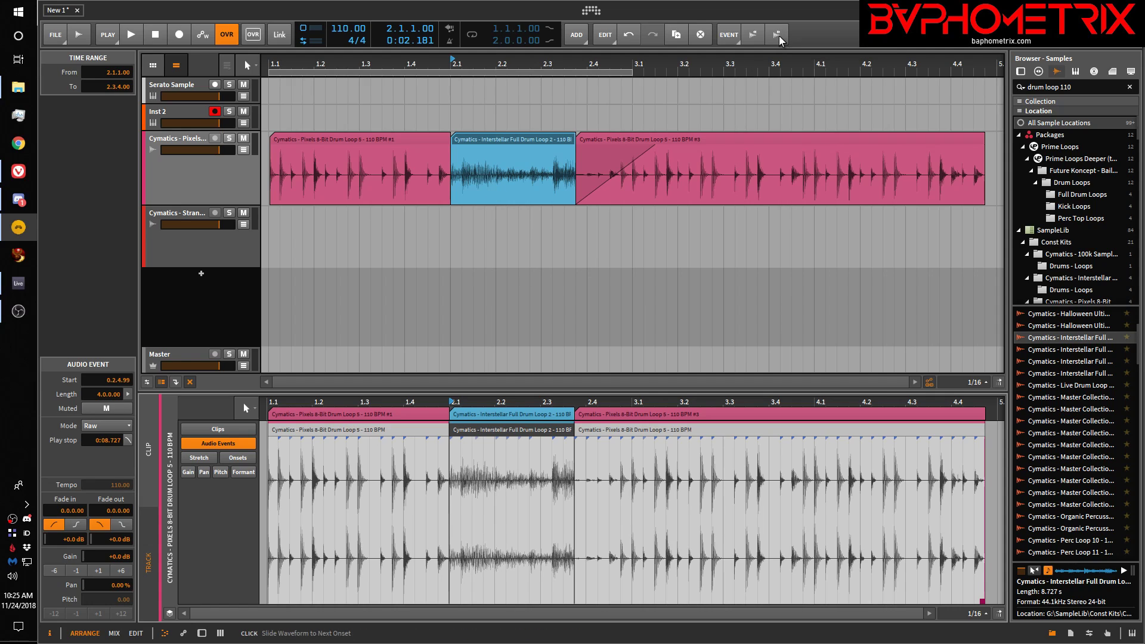
click(780, 36)
click(779, 36)
click(780, 36)
click(780, 36)
click(779, 36)
Step: Slide the Interstellar event's waveform back to the previous onset several times
click(754, 34)
click(754, 35)
click(754, 34)
click(754, 35)
click(756, 35)
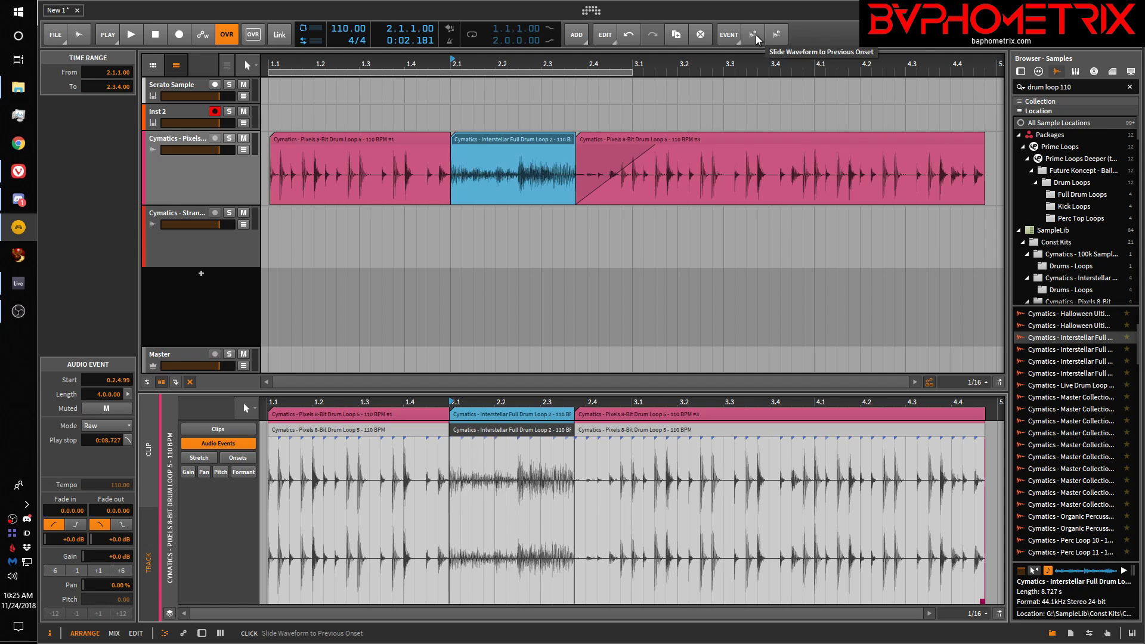
click(756, 35)
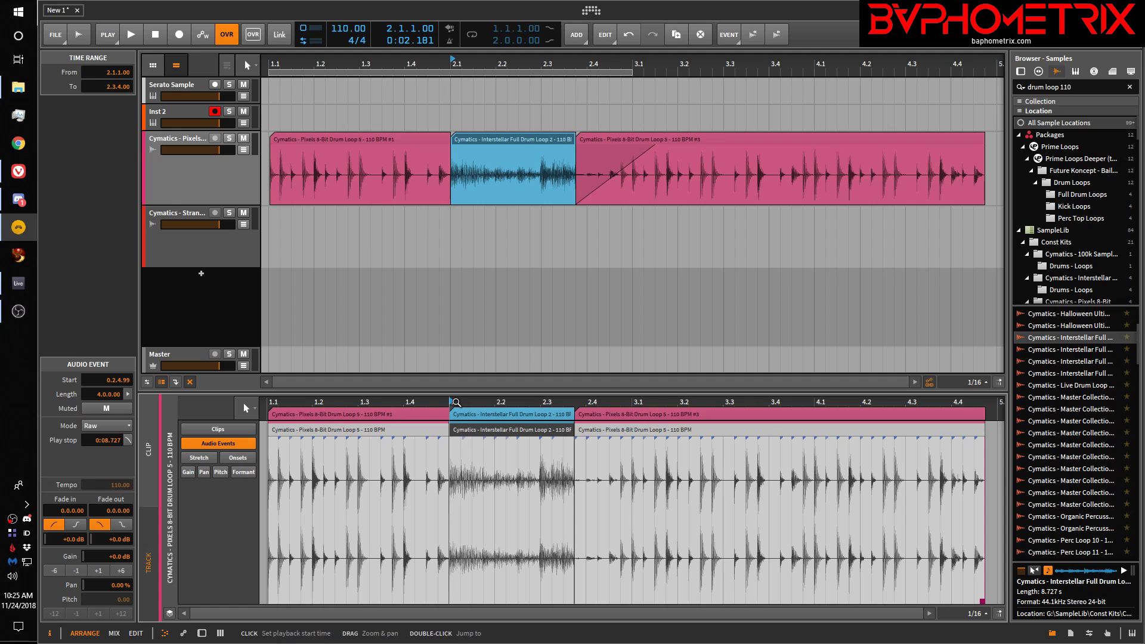
Step: Examine the Interstellar event's onset markers near 2.1 up close, check the clips view, and return to editing audio events
drag(458, 400, 511, 458)
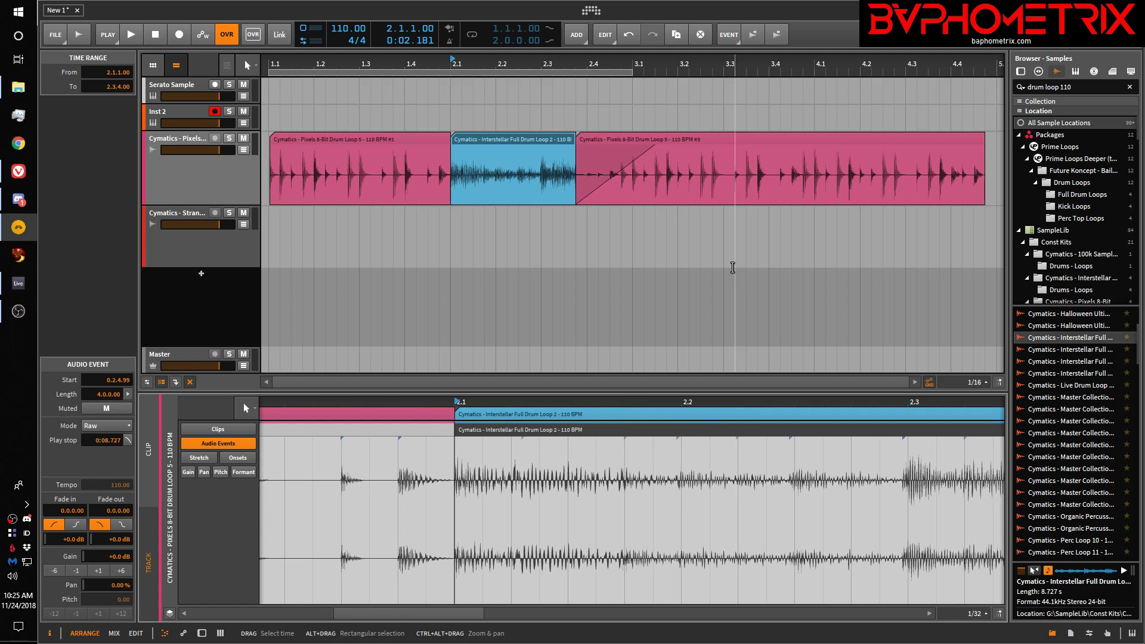
click(248, 461)
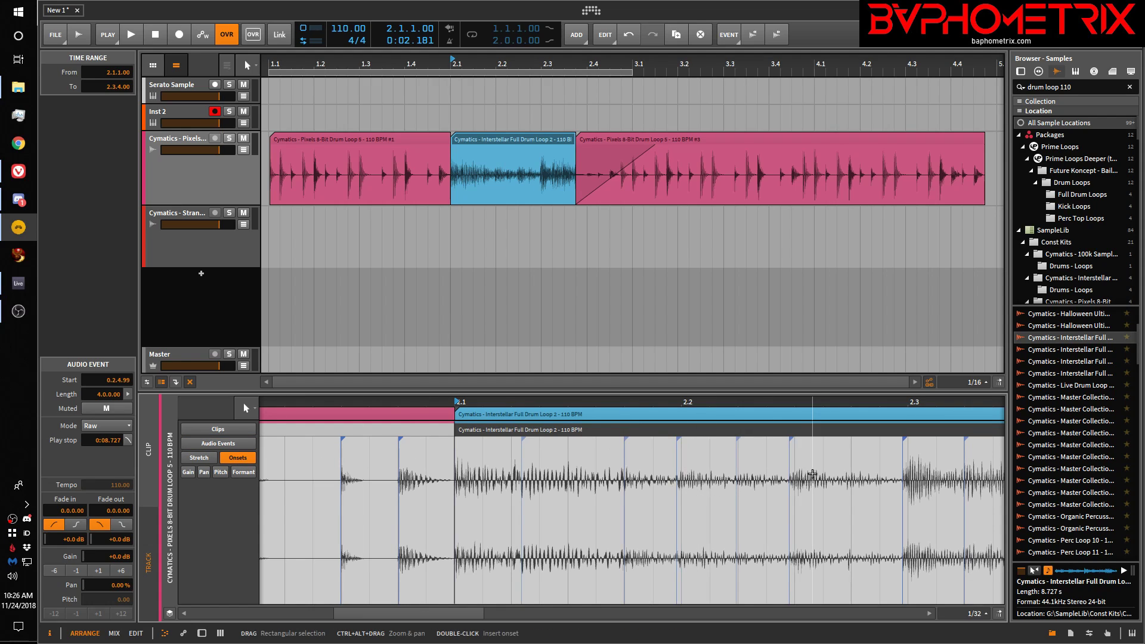
click(232, 444)
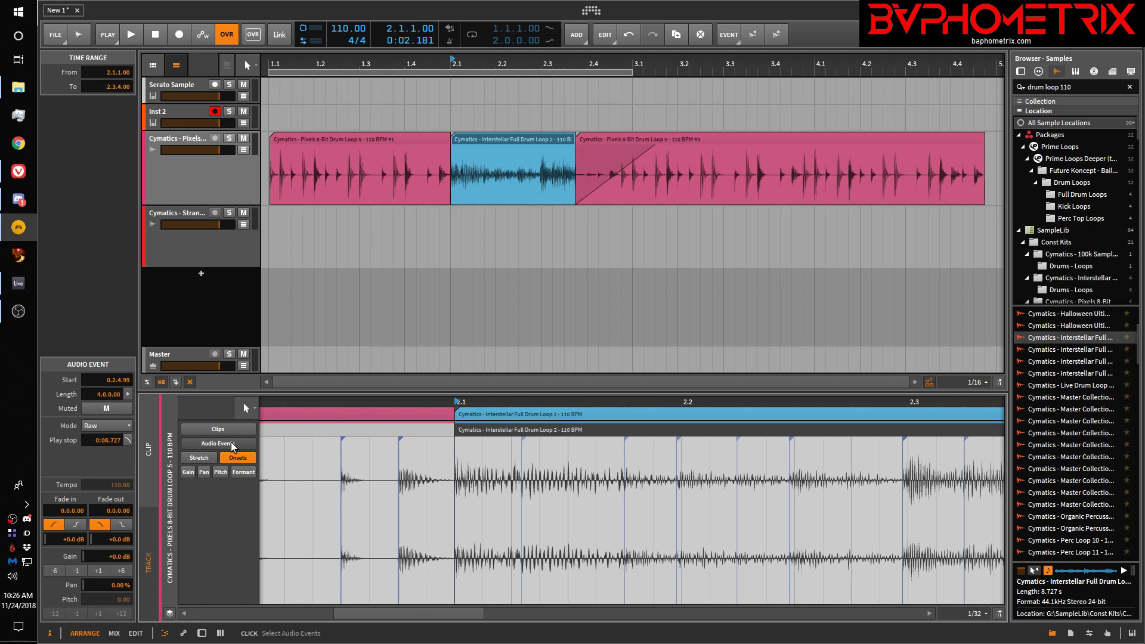
click(222, 430)
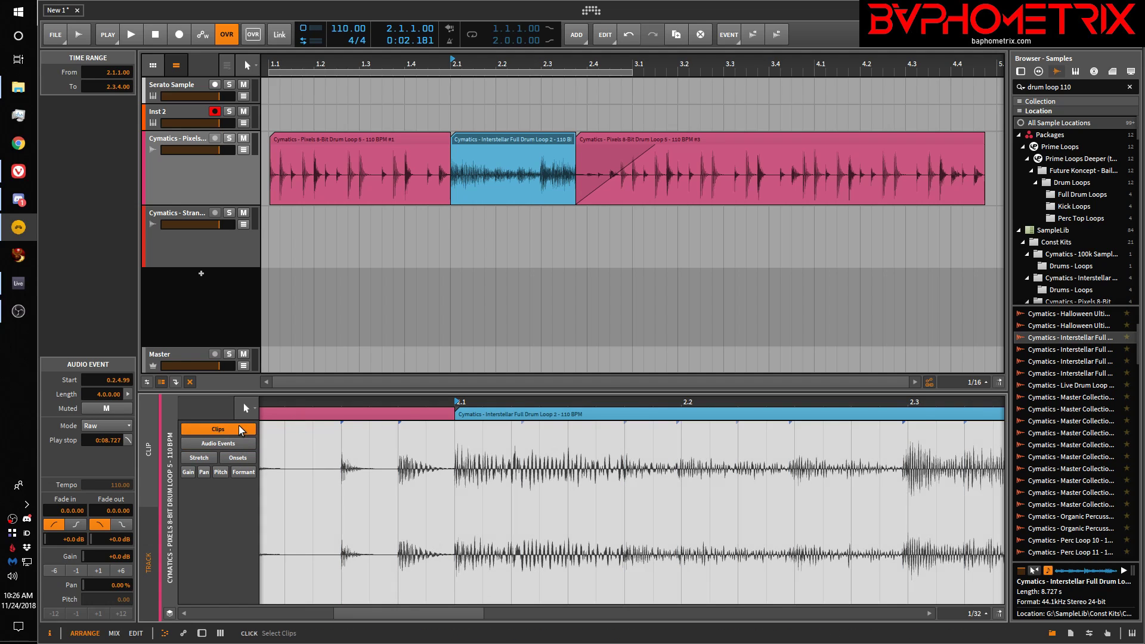
click(222, 442)
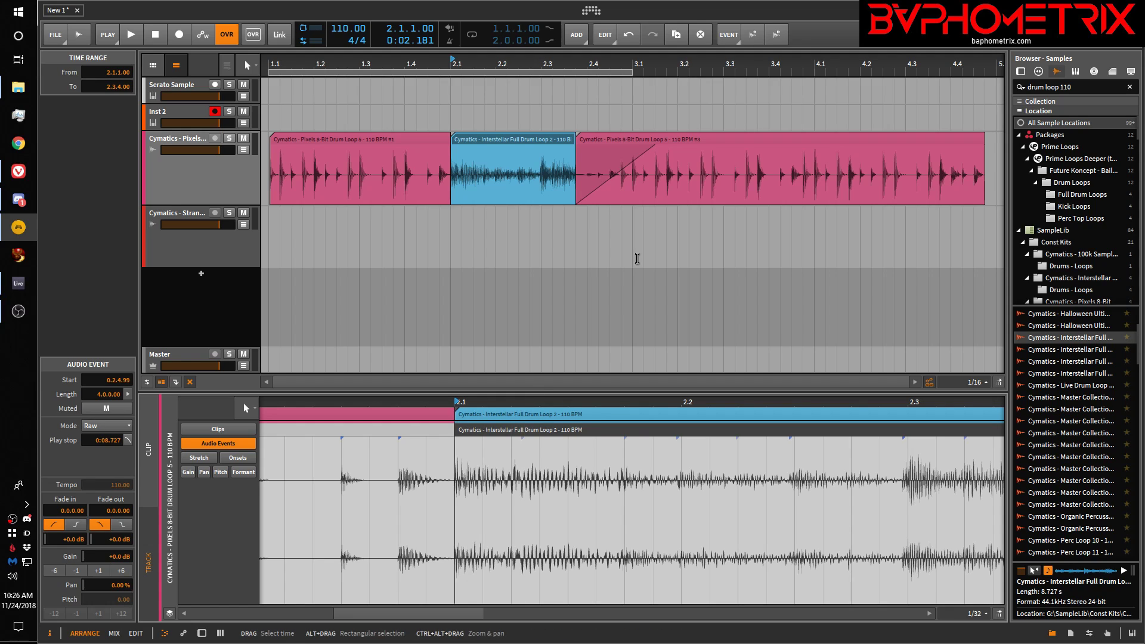
Step: Advance the Interstellar event's waveform through several further onsets within its fixed clip boundaries
click(778, 36)
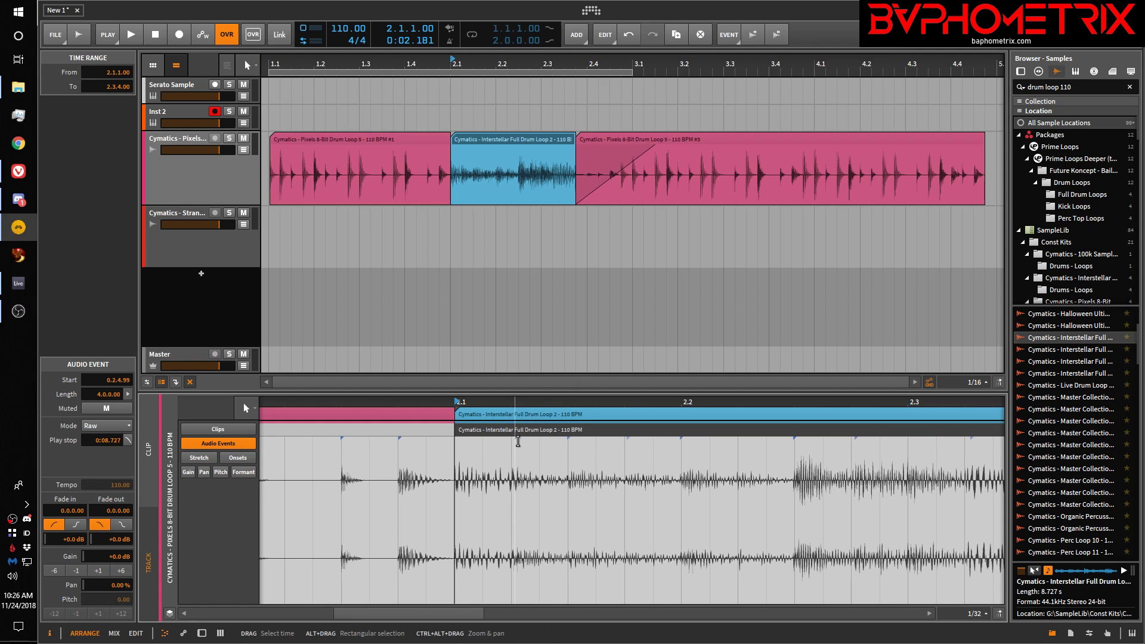
click(778, 35)
click(776, 37)
click(776, 37)
click(776, 37)
click(776, 37)
click(776, 37)
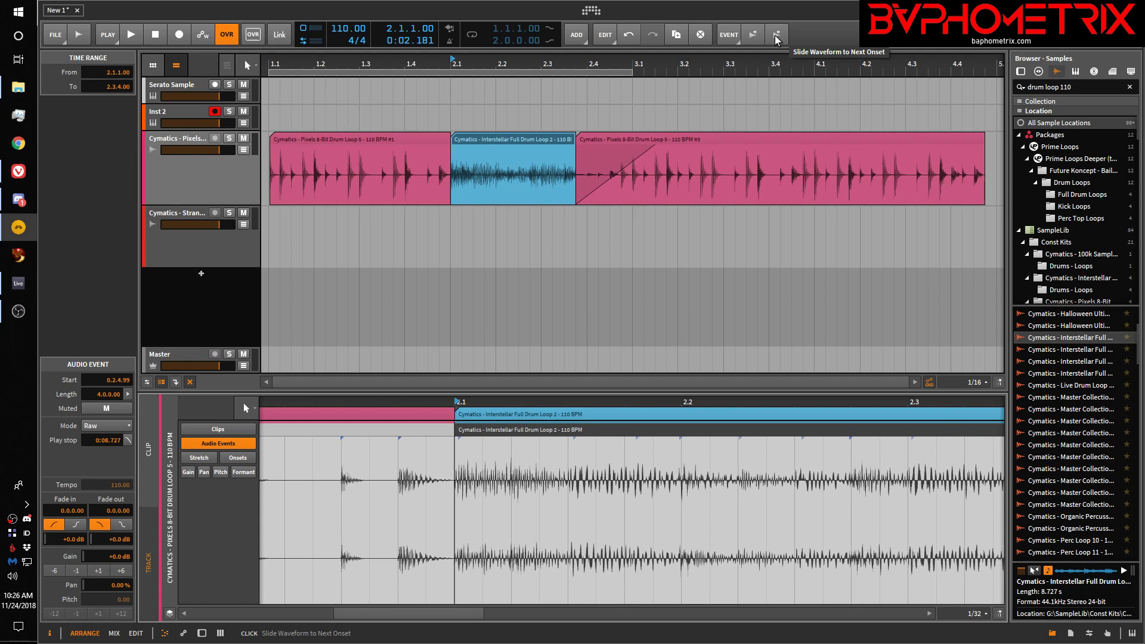
Step: Return the Interstellar event's waveform to previous onsets, stepping back five times
click(754, 37)
click(754, 37)
click(753, 37)
click(754, 37)
click(753, 37)
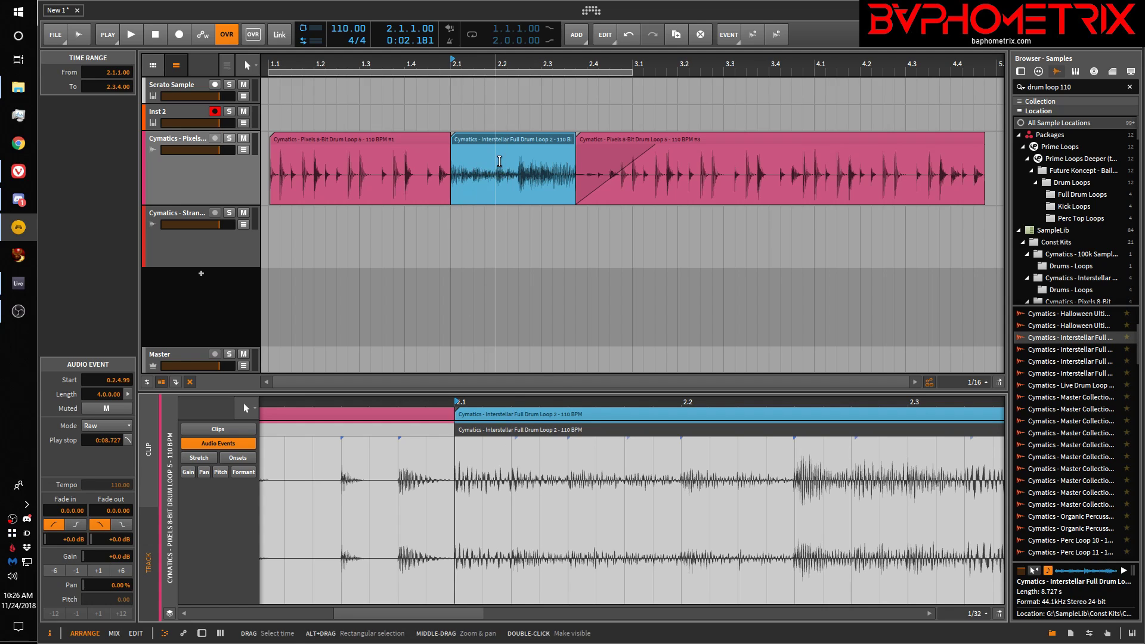
Step: Shift the Interstellar audio event within its clip so it starts at 2.1.1.99
click(496, 141)
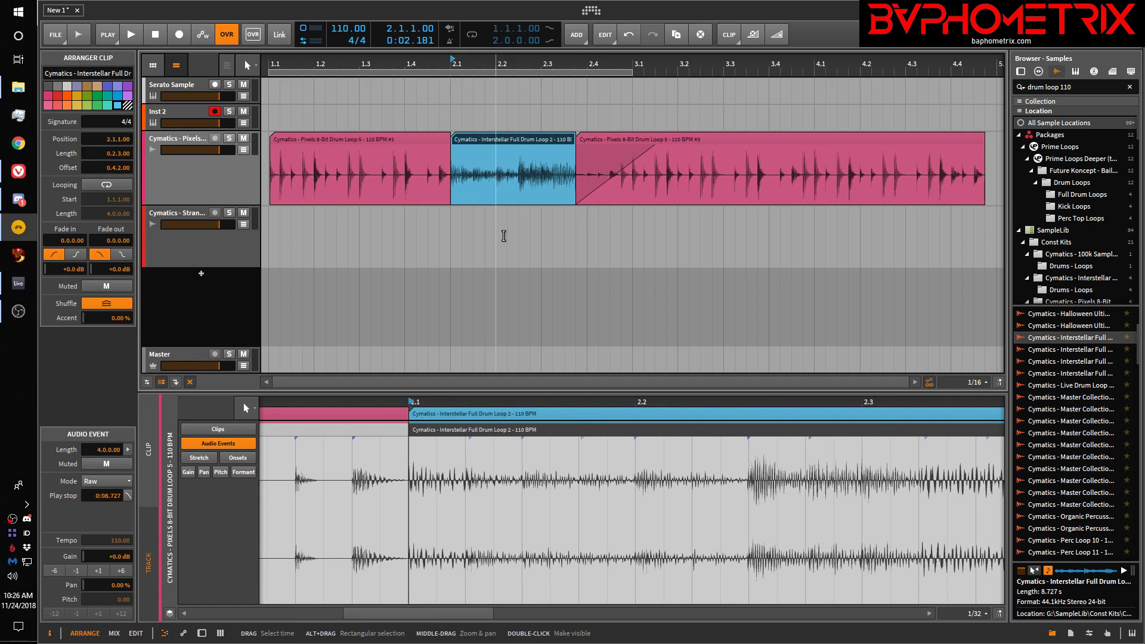
click(508, 430)
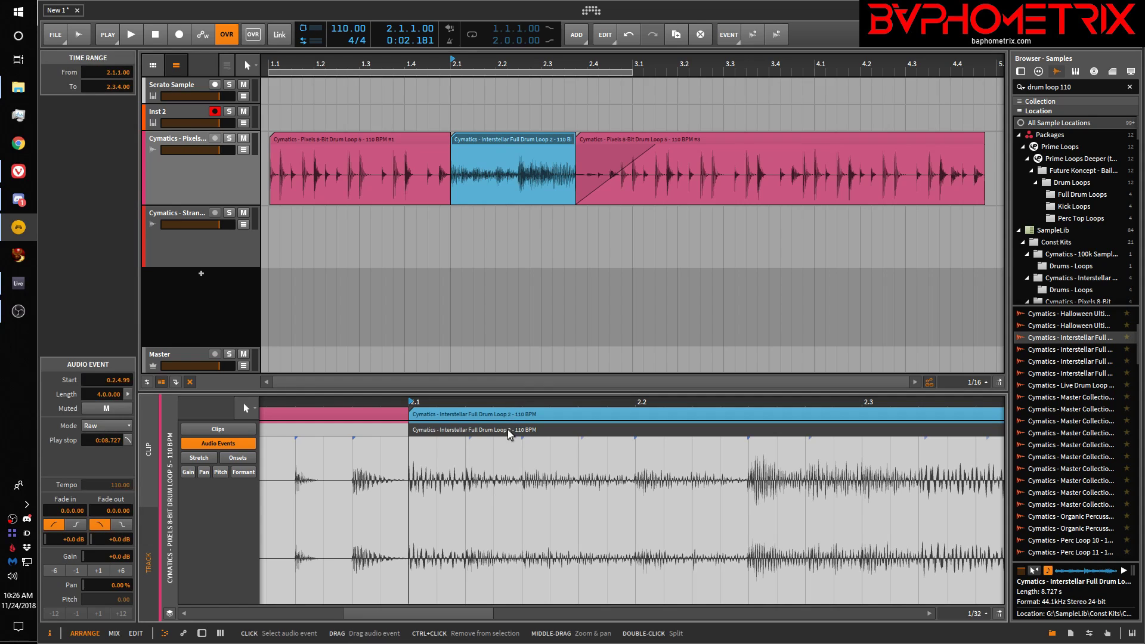
scroll(417, 426, down, 6)
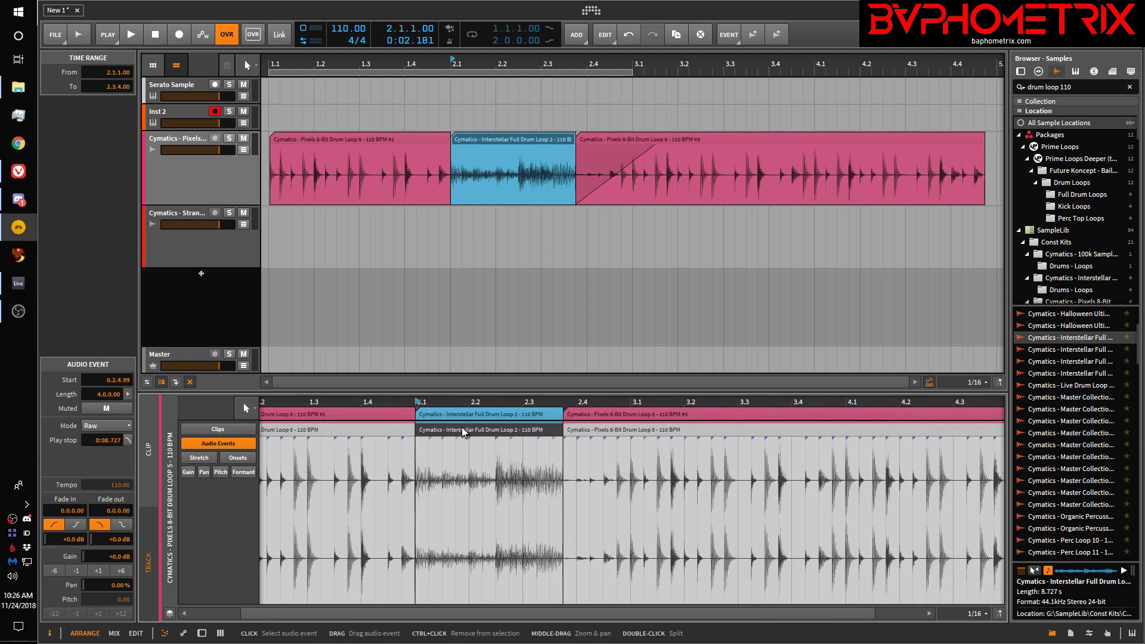
drag(462, 428, 541, 434)
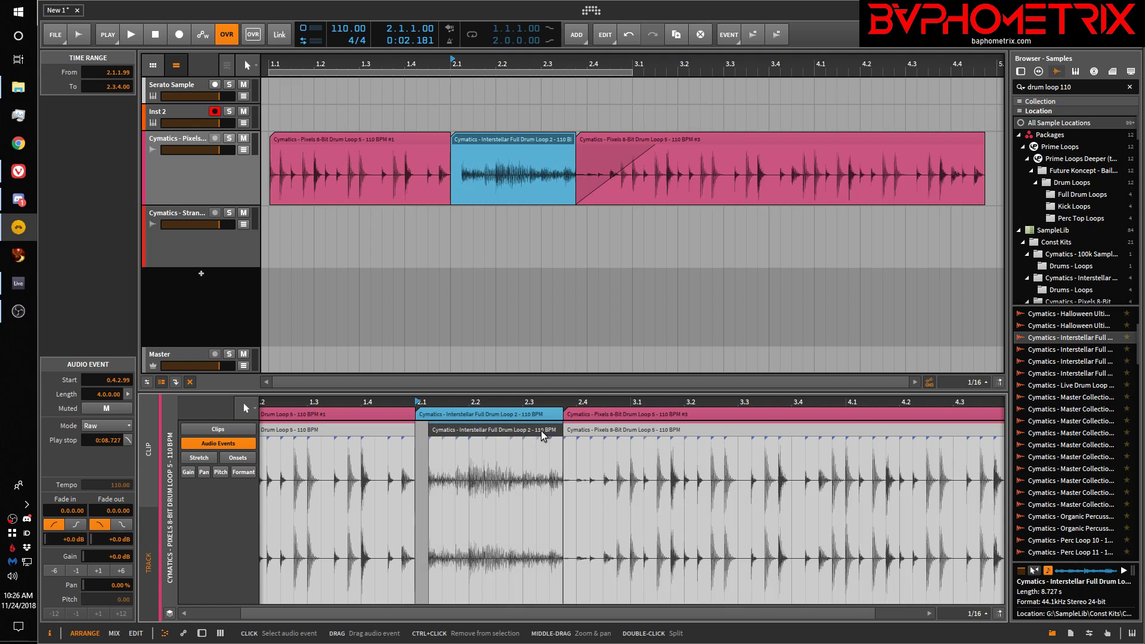
Step: Shift the Interstellar audio event earlier so it fills the clip from 2.1.1.00, with its start at -1.4.3.99
click(484, 140)
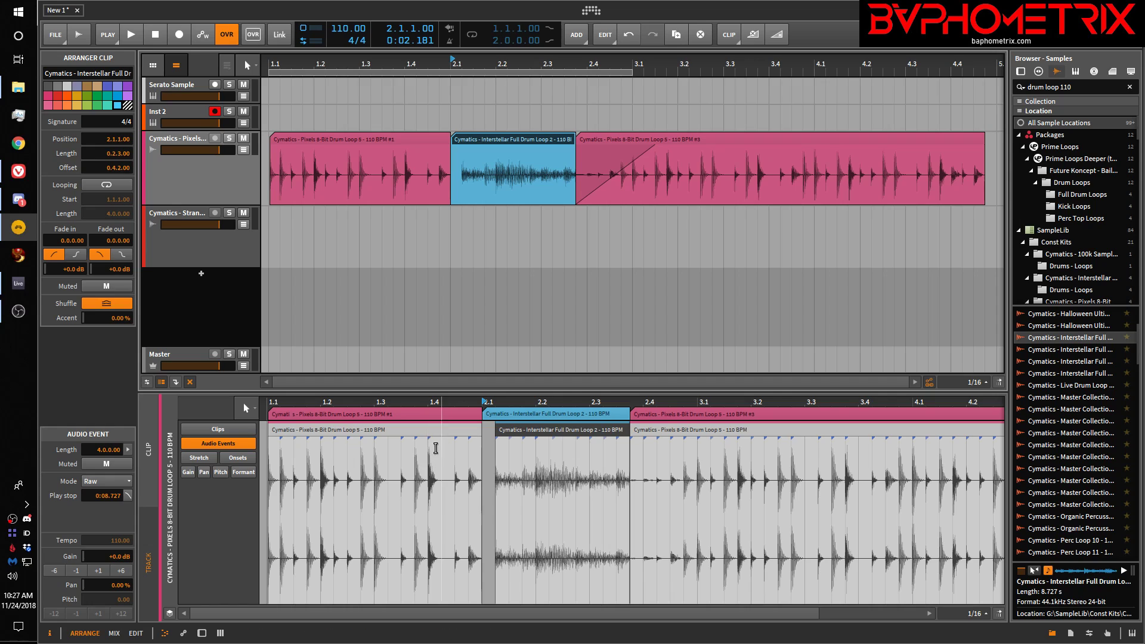
drag(557, 430, 492, 436)
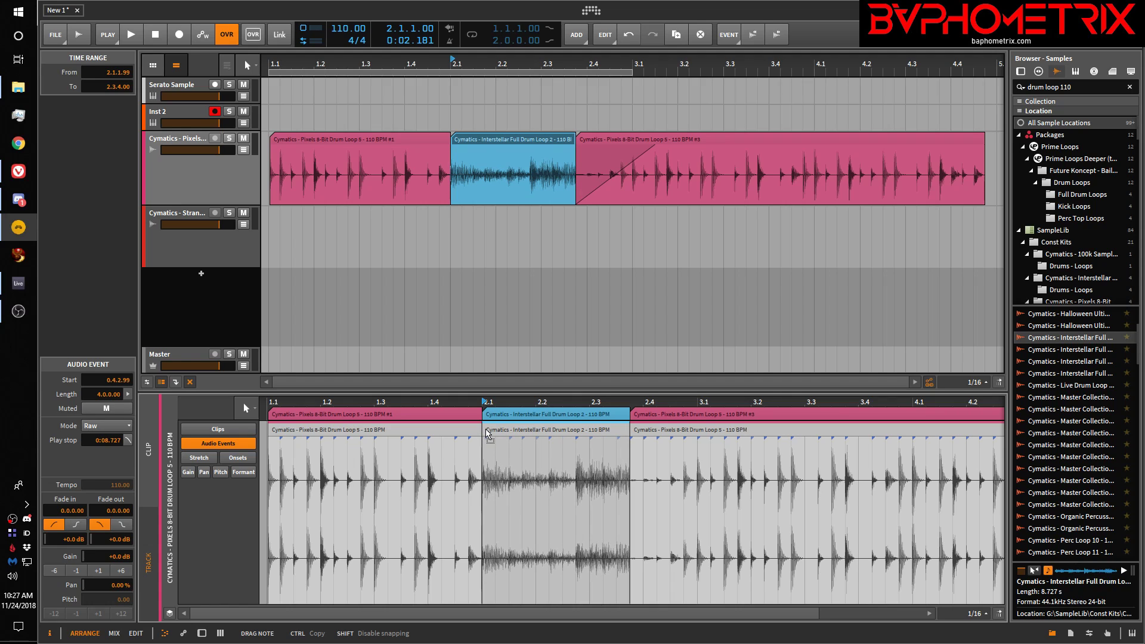
drag(488, 434, 487, 434)
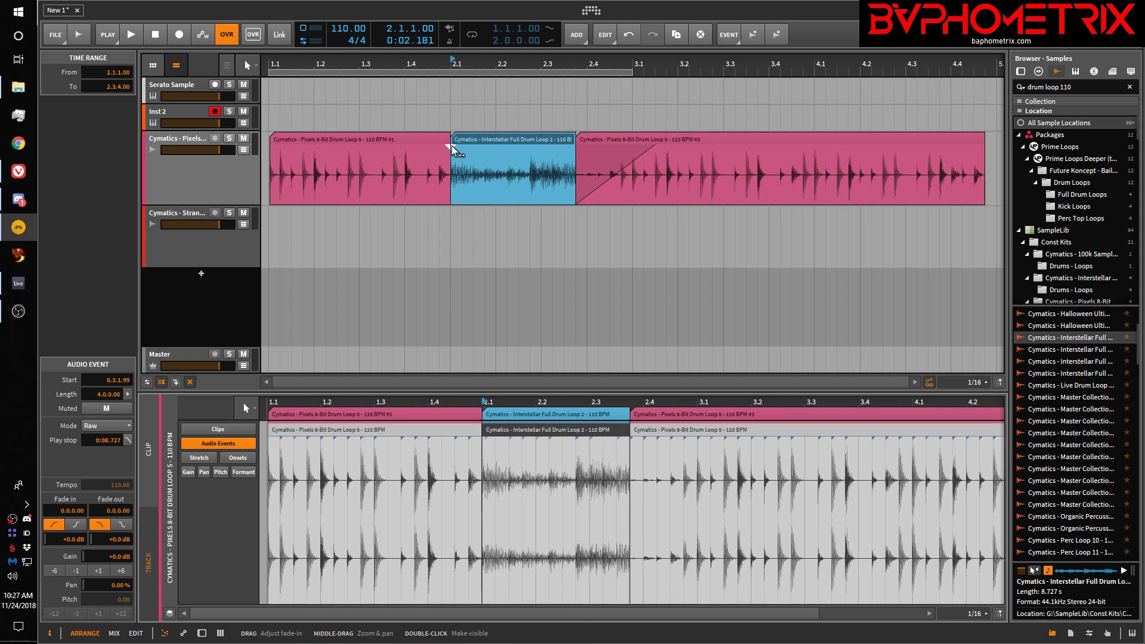
mouse_move(454, 148)
mouse_down()
mouse_move(399, 137)
mouse_move(445, 138)
mouse_up()
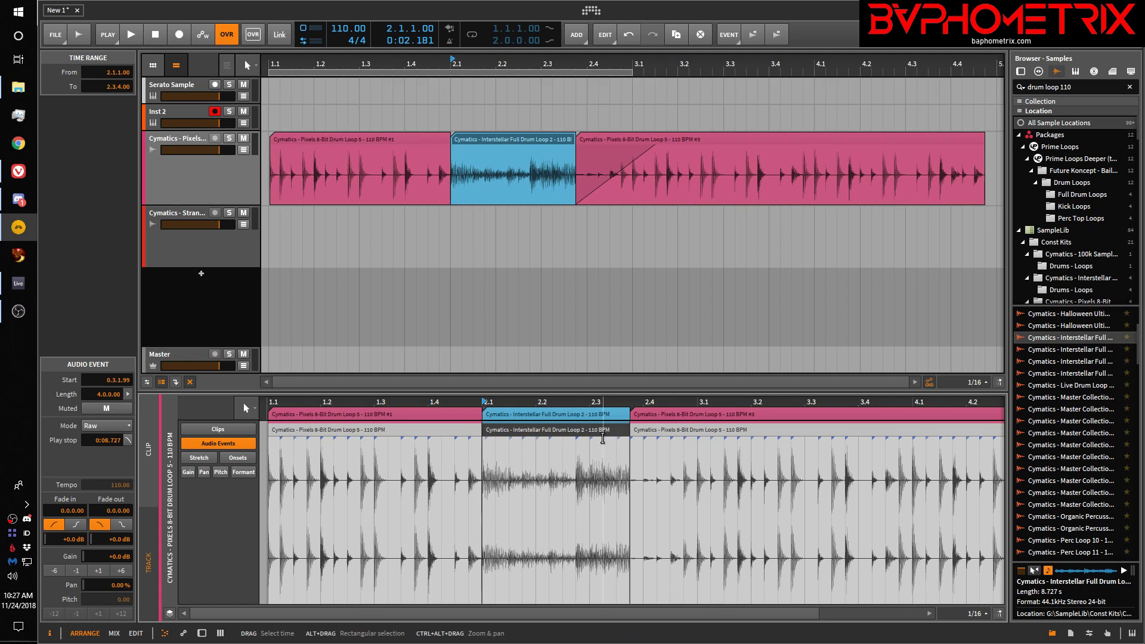
drag(608, 433, 533, 434)
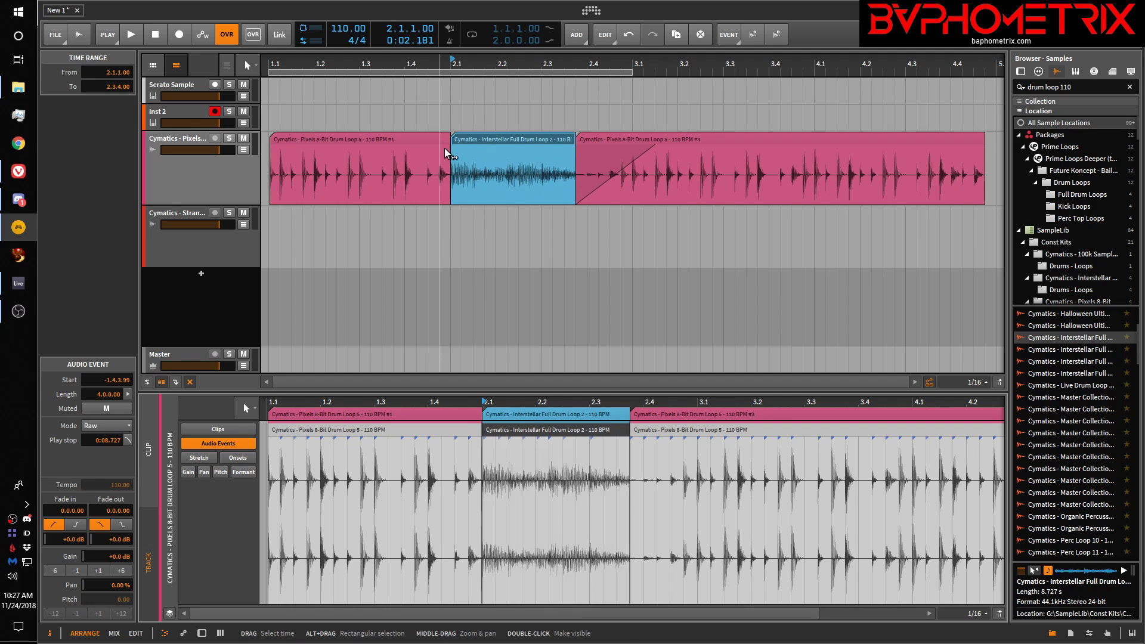
Step: Try a crossfade from the first drum loop clip into the Interstellar clip, starting at about 1.3, and retract it
drag(452, 146, 360, 140)
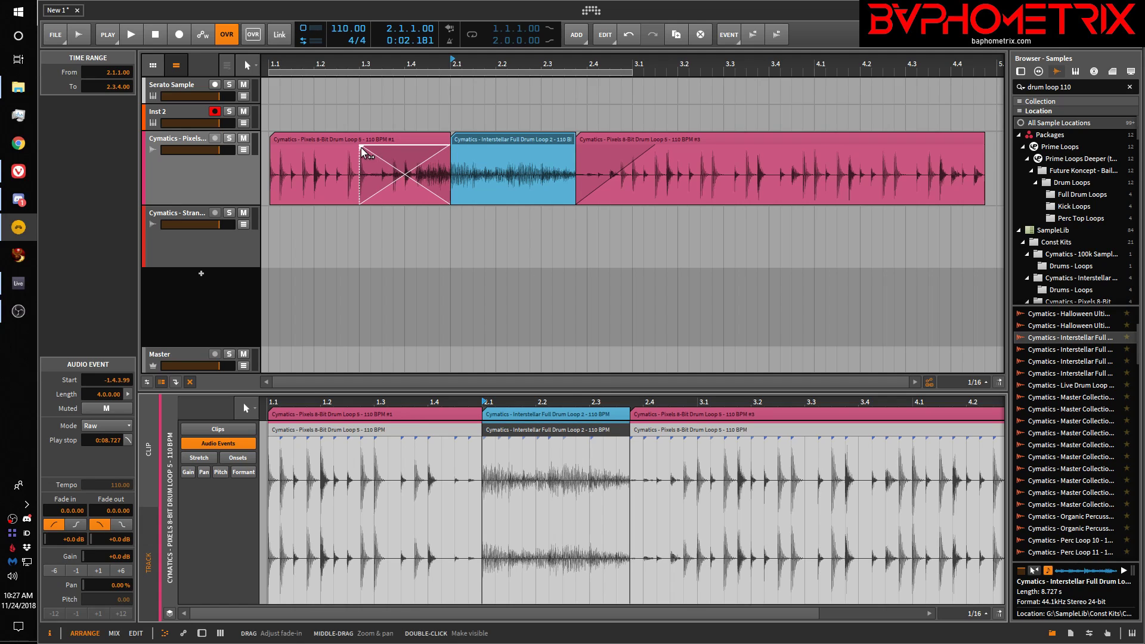
drag(363, 152, 451, 146)
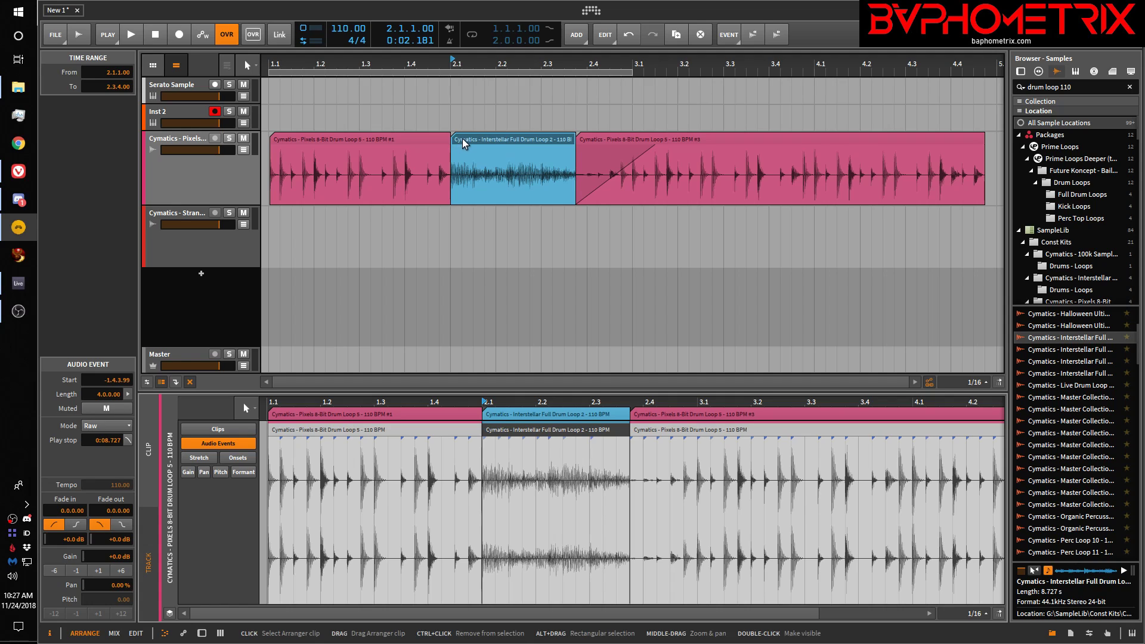
Step: Move the Interstellar clip to the lower audio track and extend it from 1.1.3.00 to the second drum loop clip's end
drag(475, 138, 478, 224)
drag(574, 215, 803, 215)
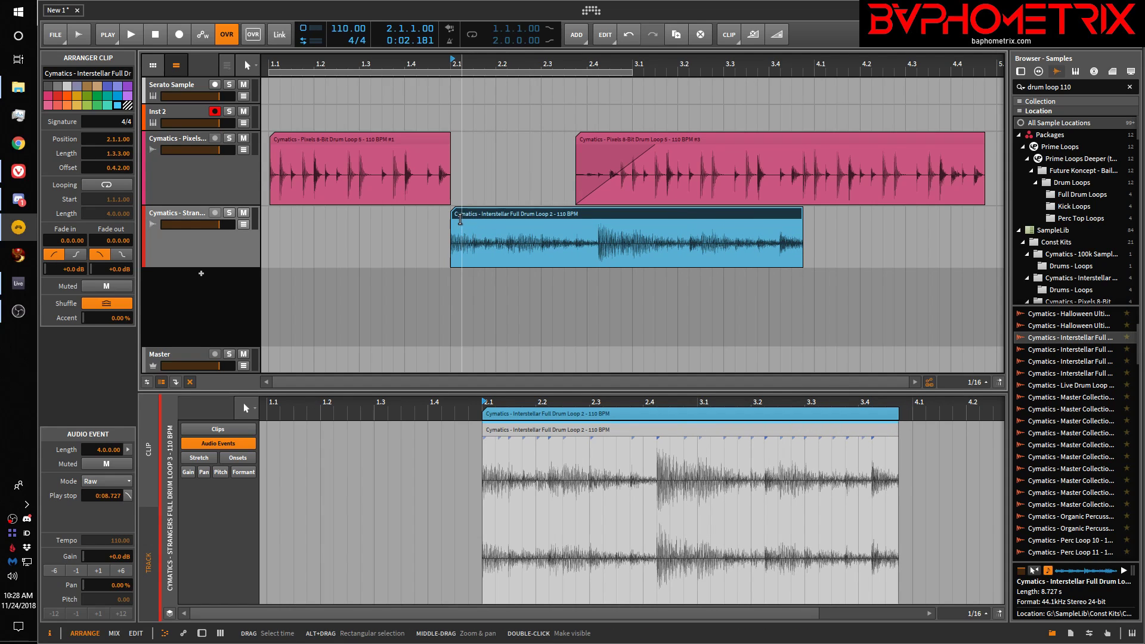
drag(324, 222, 292, 218)
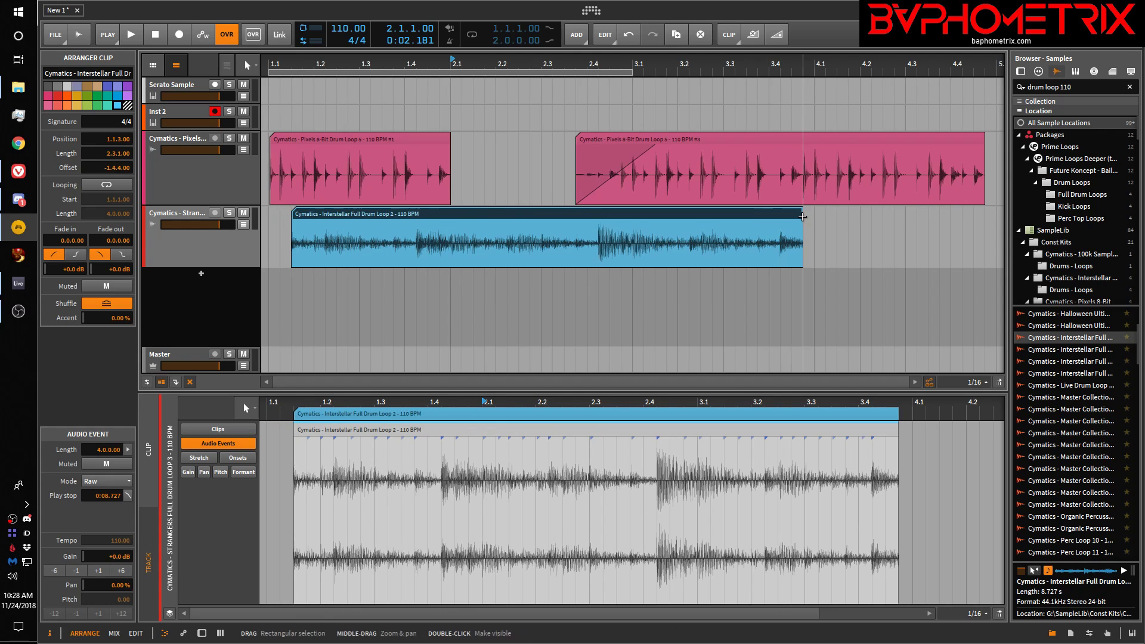
drag(802, 216, 982, 227)
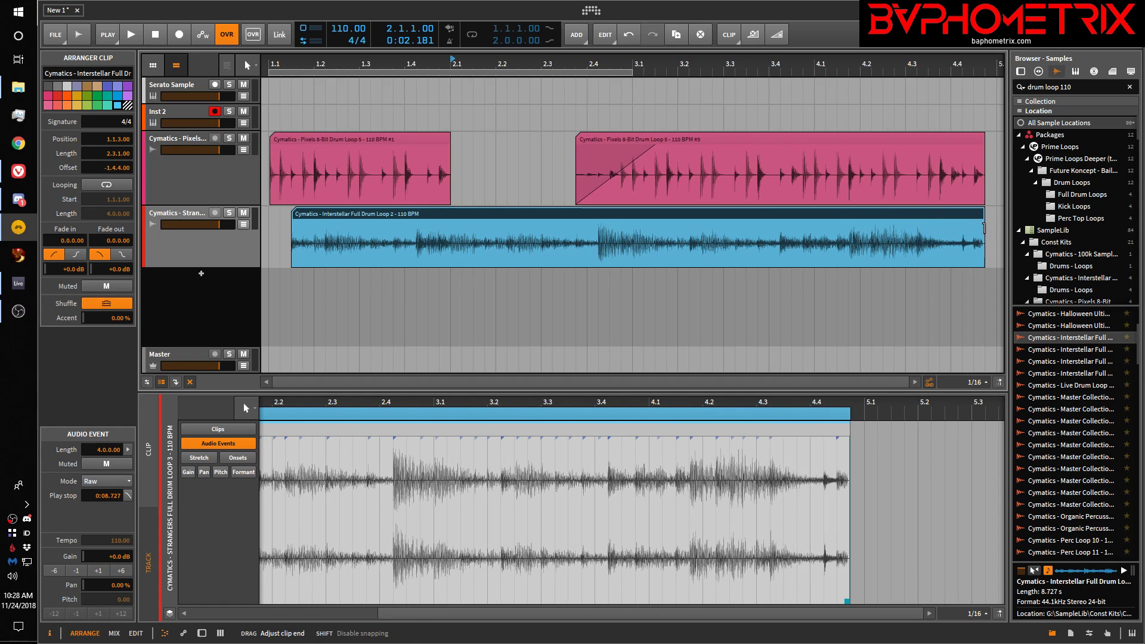
Step: Trim the start of the Interstellar clip to the loud hit at 2.4.2.00
click(599, 246)
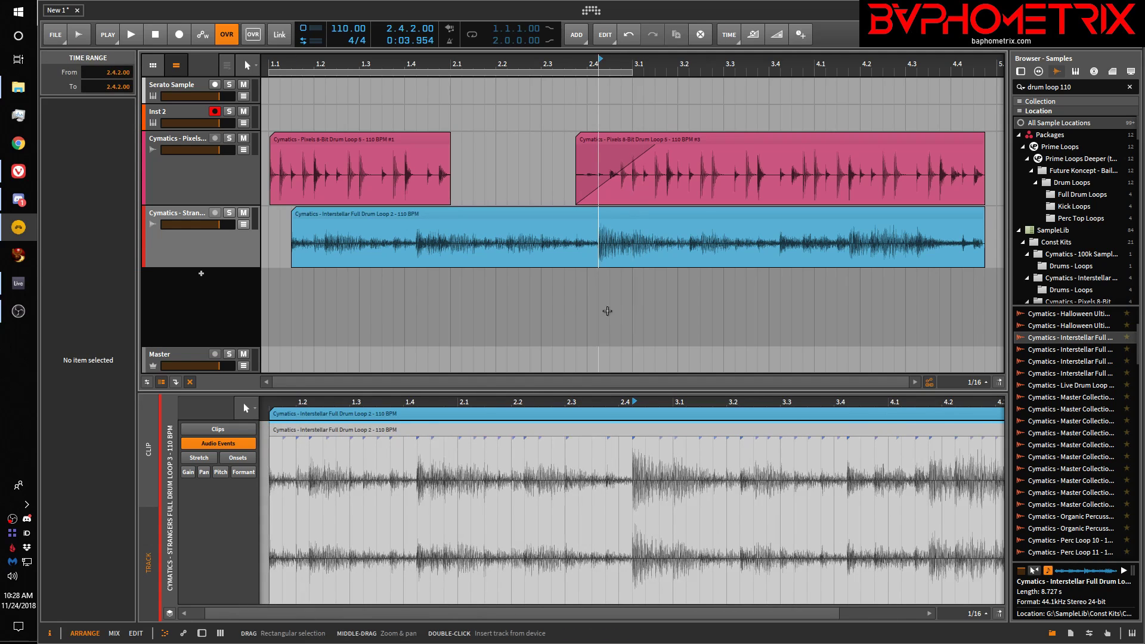
drag(293, 216, 598, 227)
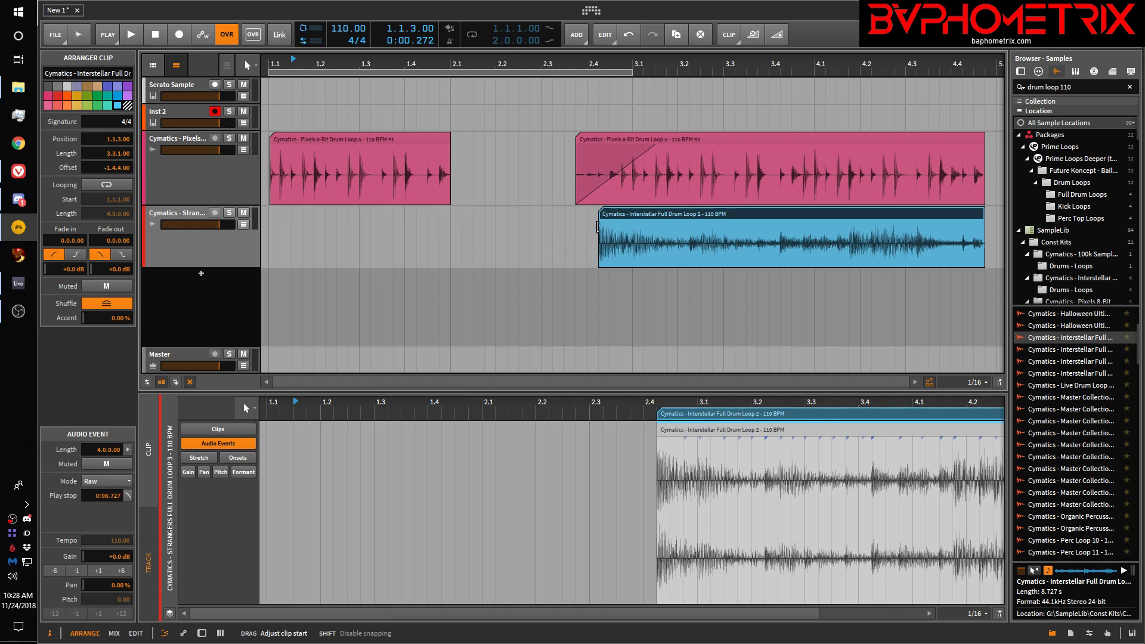
Step: Move the Interstellar clip's start to 2.1.1.00 and trim its end to a length of 0.2.3.00, meeting the second drum loop's start
drag(676, 210, 525, 220)
drag(984, 219, 837, 219)
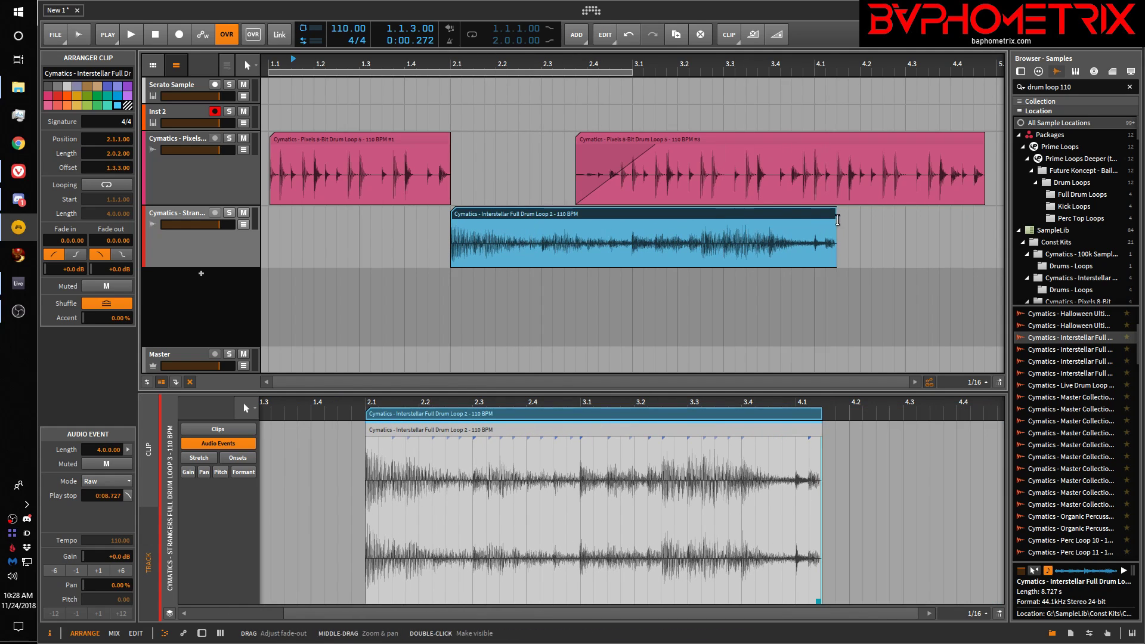
drag(834, 215, 573, 216)
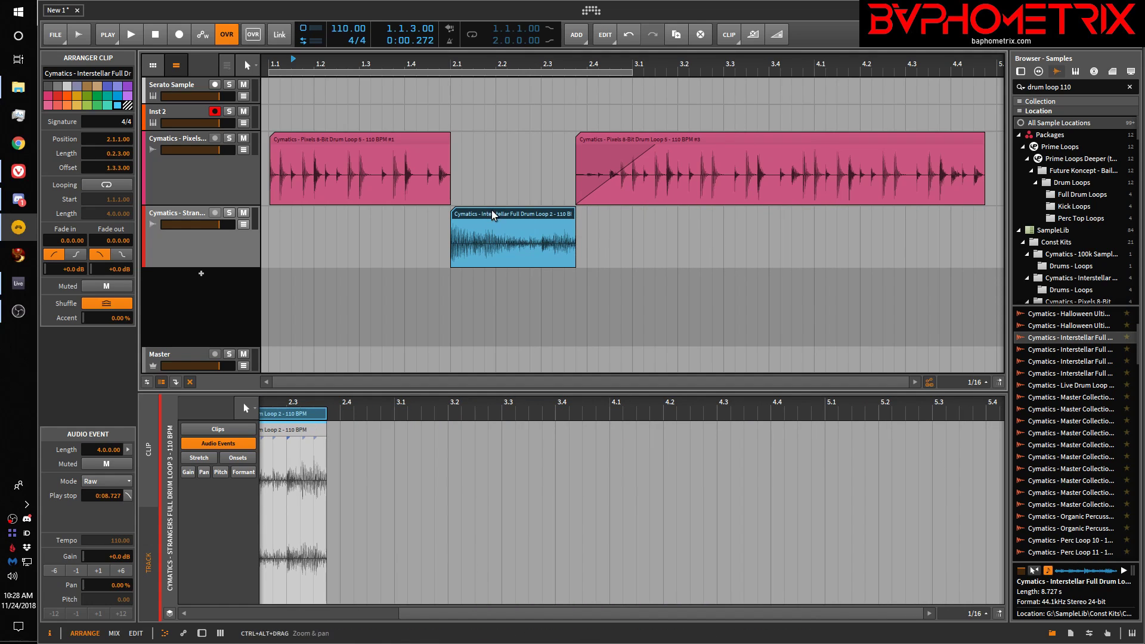
Step: Place the Interstellar clip between the two drum loops at 2.1.1.00 on the upper audio track and extend the first loop to meet it
drag(499, 213, 492, 181)
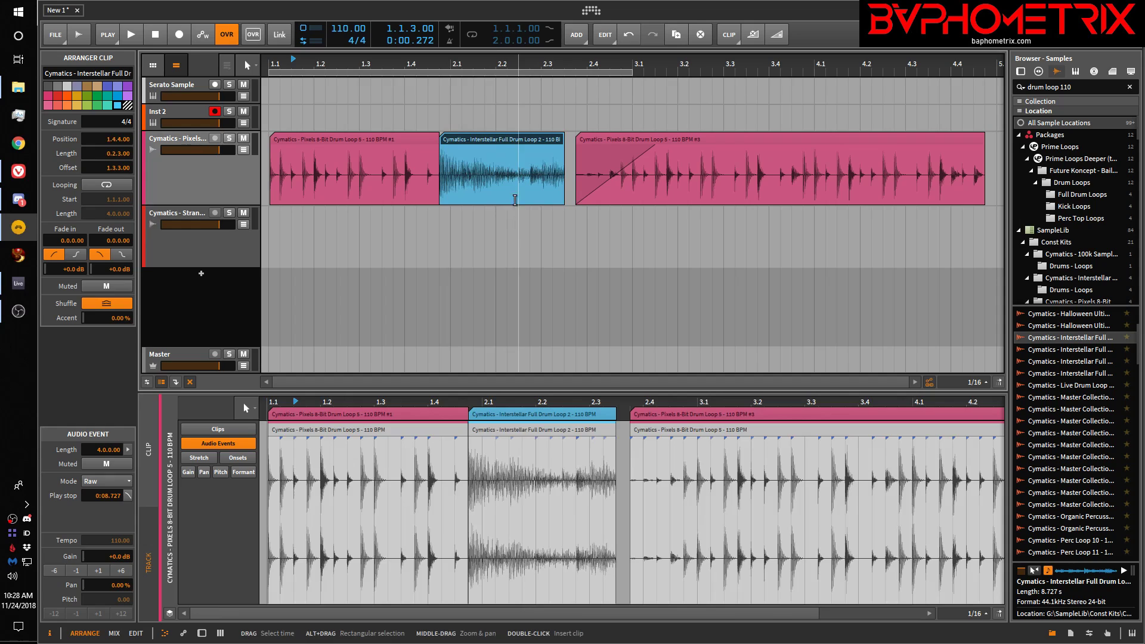
drag(500, 141, 511, 141)
drag(439, 140, 448, 140)
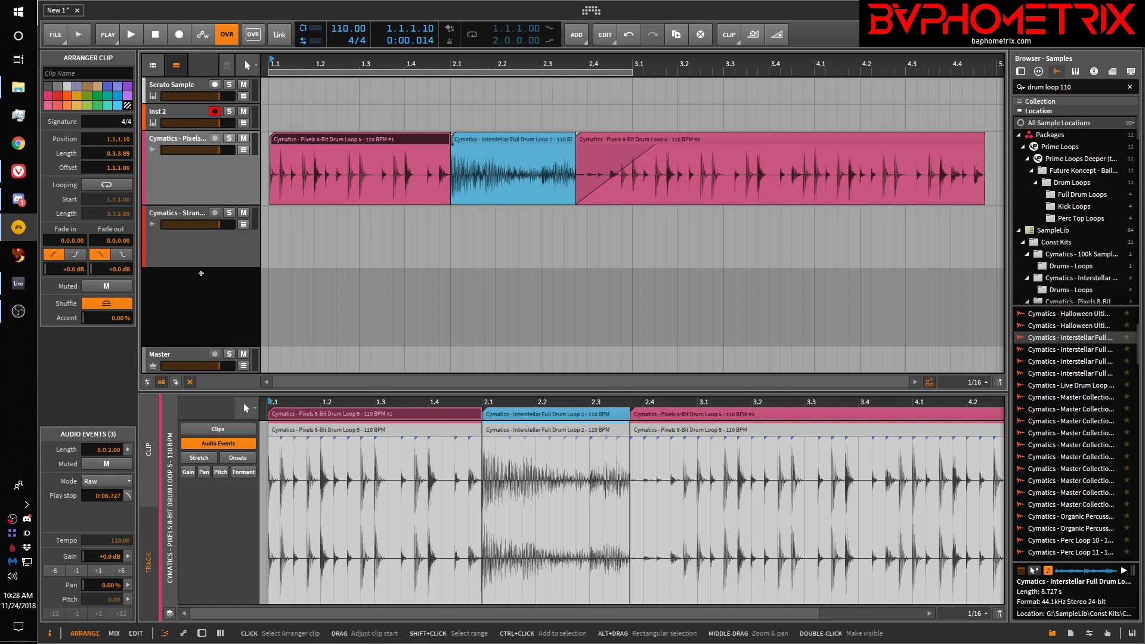
Step: Create a 0.2.1.00 crossfade from the first drum loop into the Interstellar clip and give the Interstellar clip a 0.2.0.00 fade-out
mouse_move(452, 141)
mouse_down()
mouse_move(371, 141)
mouse_move(448, 139)
mouse_up()
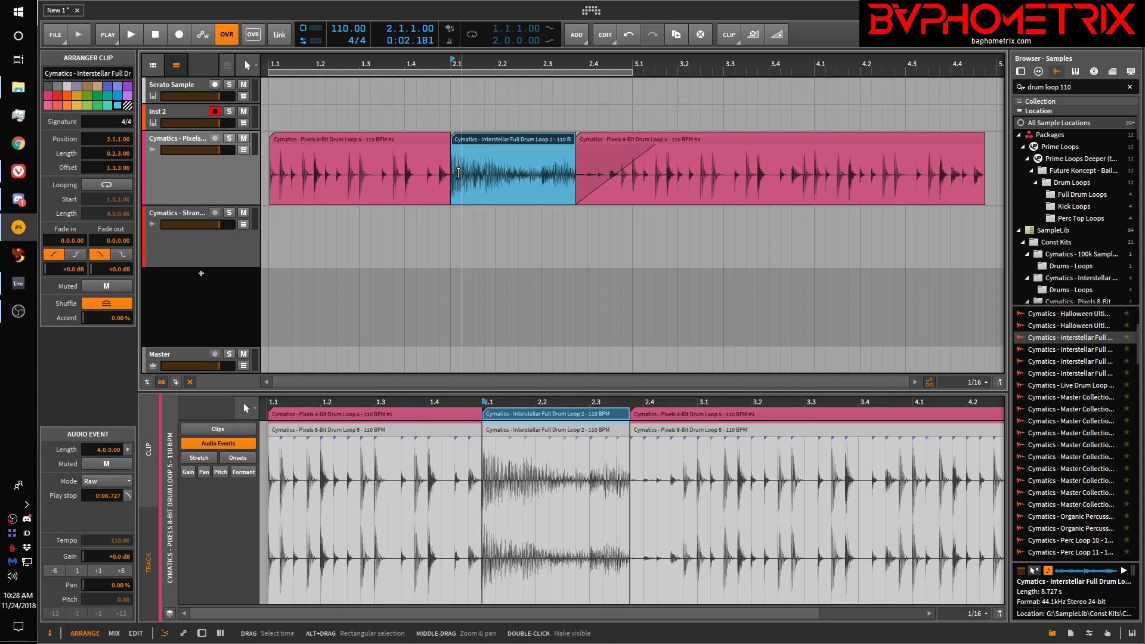
mouse_move(454, 148)
mouse_down()
mouse_move(316, 137)
mouse_move(463, 148)
mouse_move(453, 149)
mouse_up()
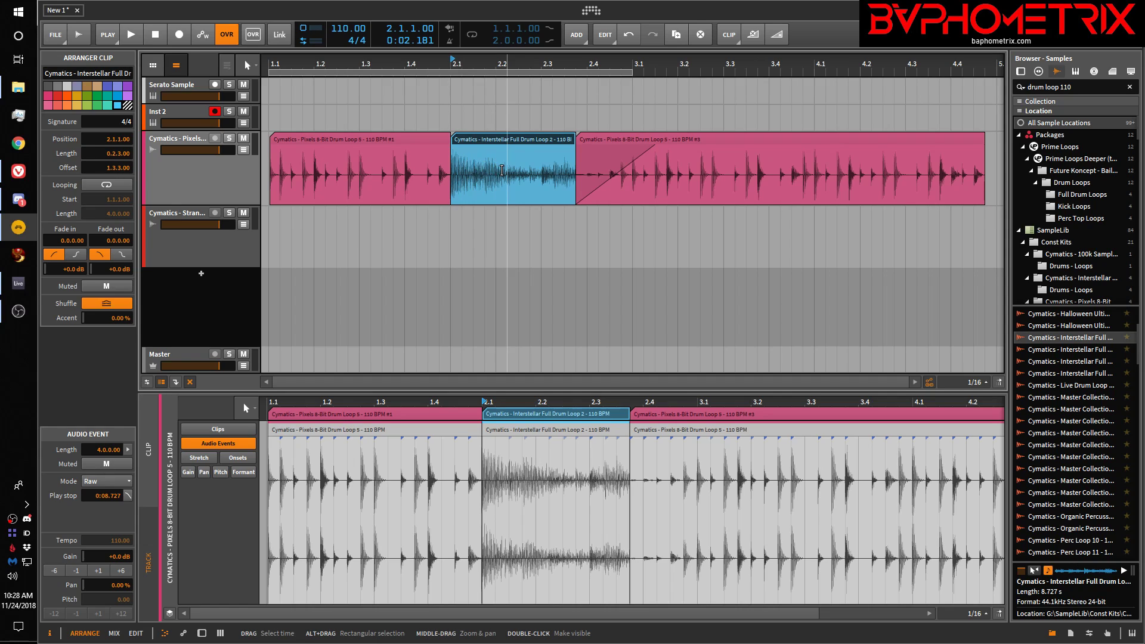
drag(452, 146, 346, 144)
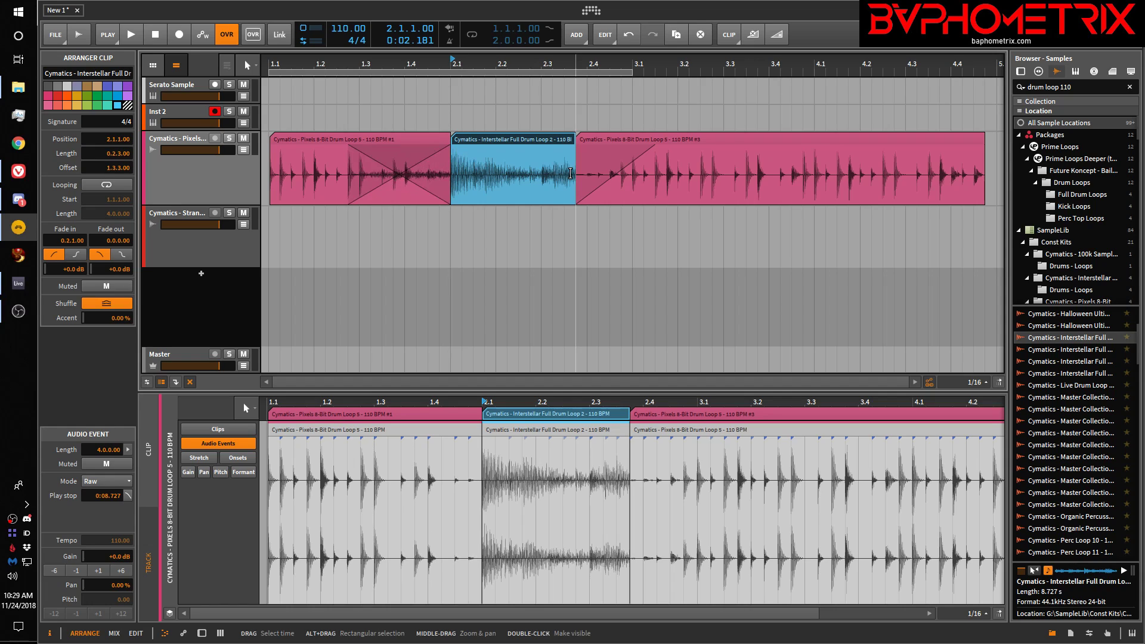
drag(574, 146, 481, 145)
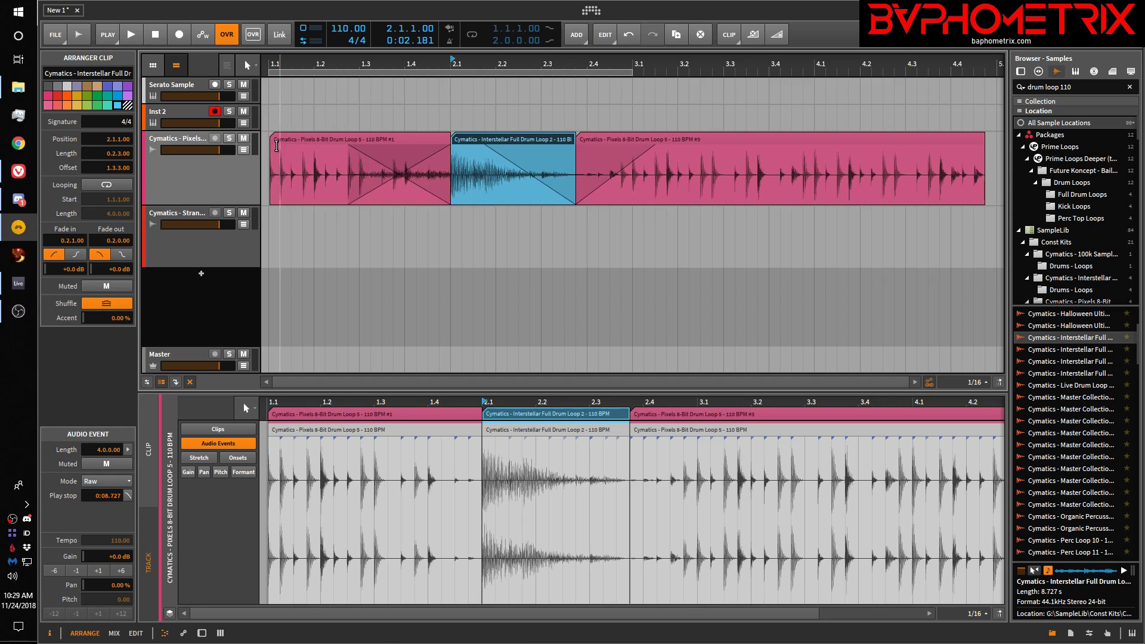
Step: Add a curved 0.0.3.89 fade-in to the first drum loop and a fade-out from about 3.4 on the second drum loop
mouse_move(273, 146)
mouse_down()
mouse_move(325, 152)
mouse_move(314, 146)
mouse_move(305, 194)
mouse_up()
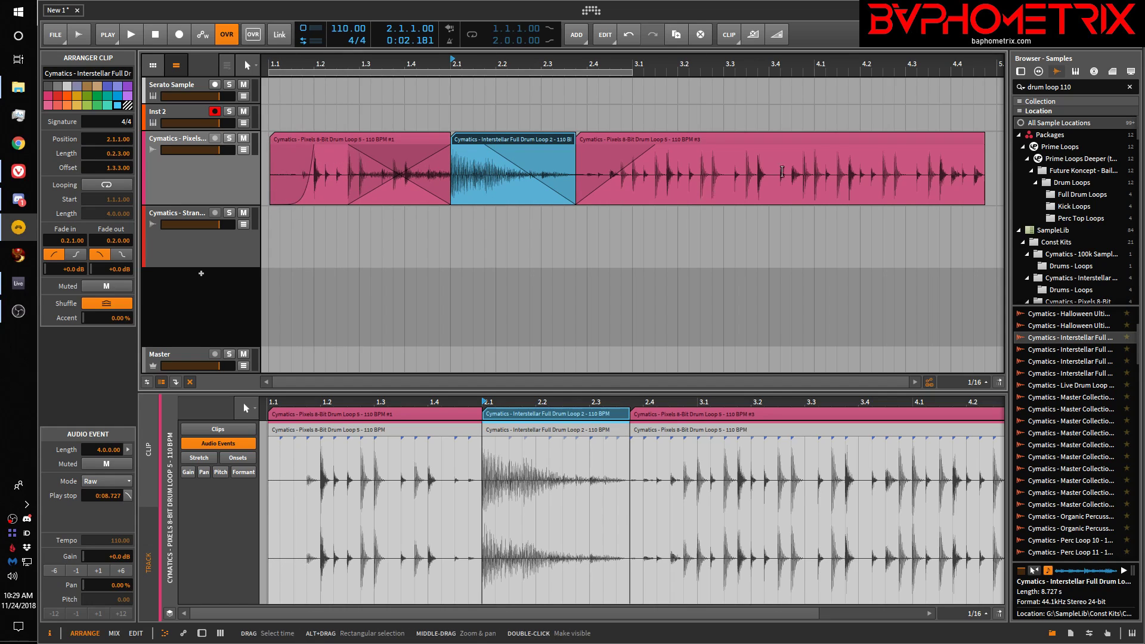
drag(983, 145, 657, 149)
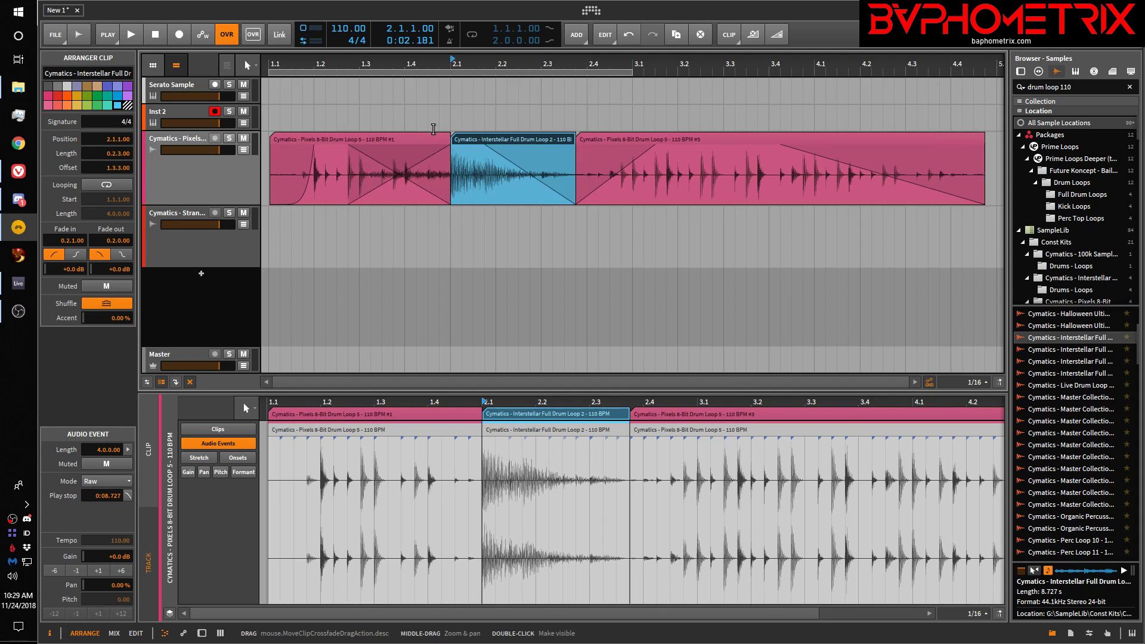
Step: Bounce the three faded clips to a new audio track with the Pre-Fader source and 32-bit floating-point depth
click(405, 141)
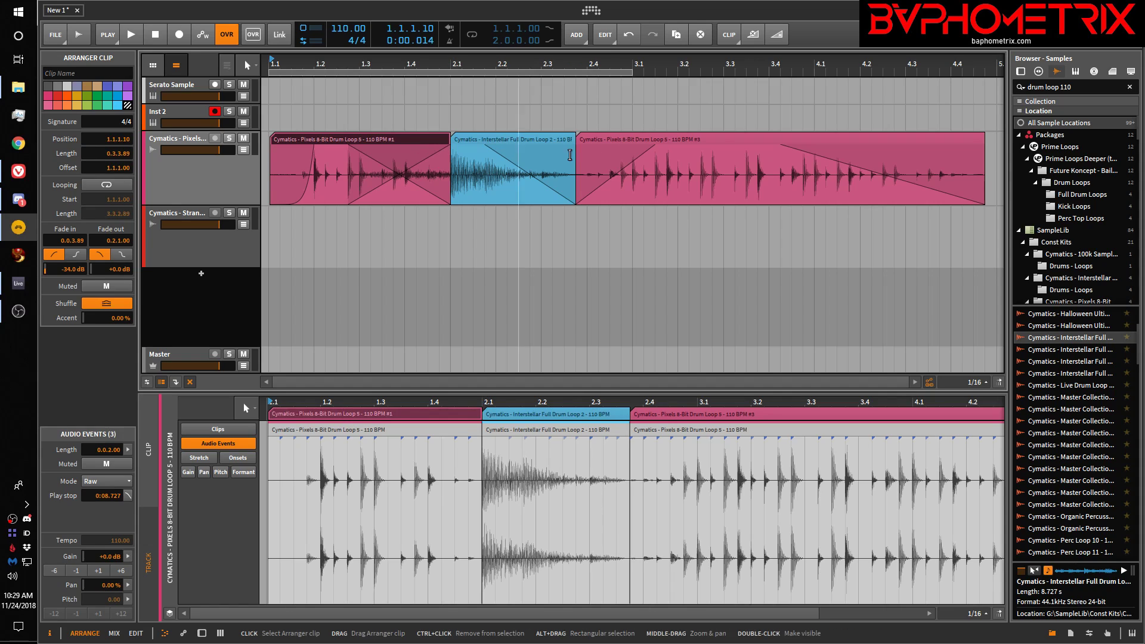
shift+click(694, 138)
click(428, 118)
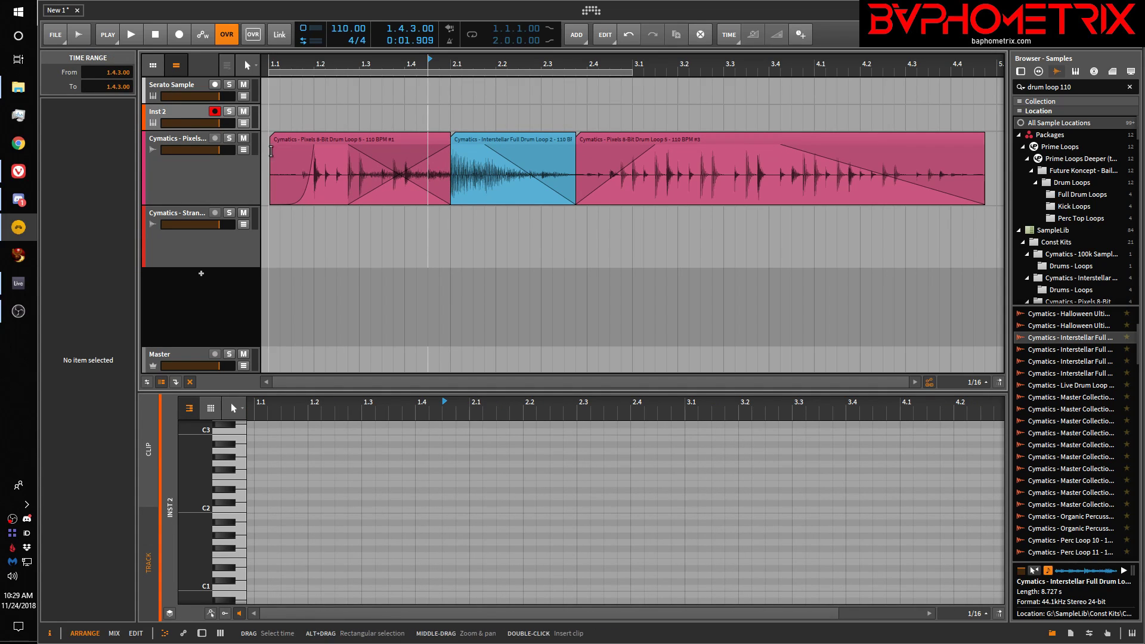
drag(277, 153, 704, 182)
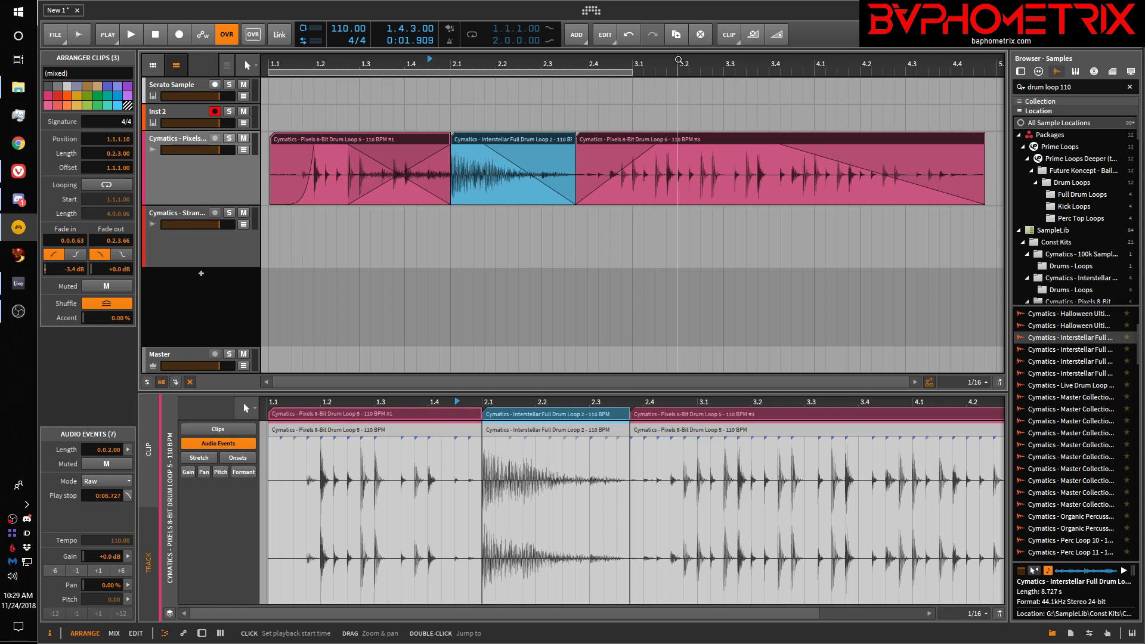
click(731, 37)
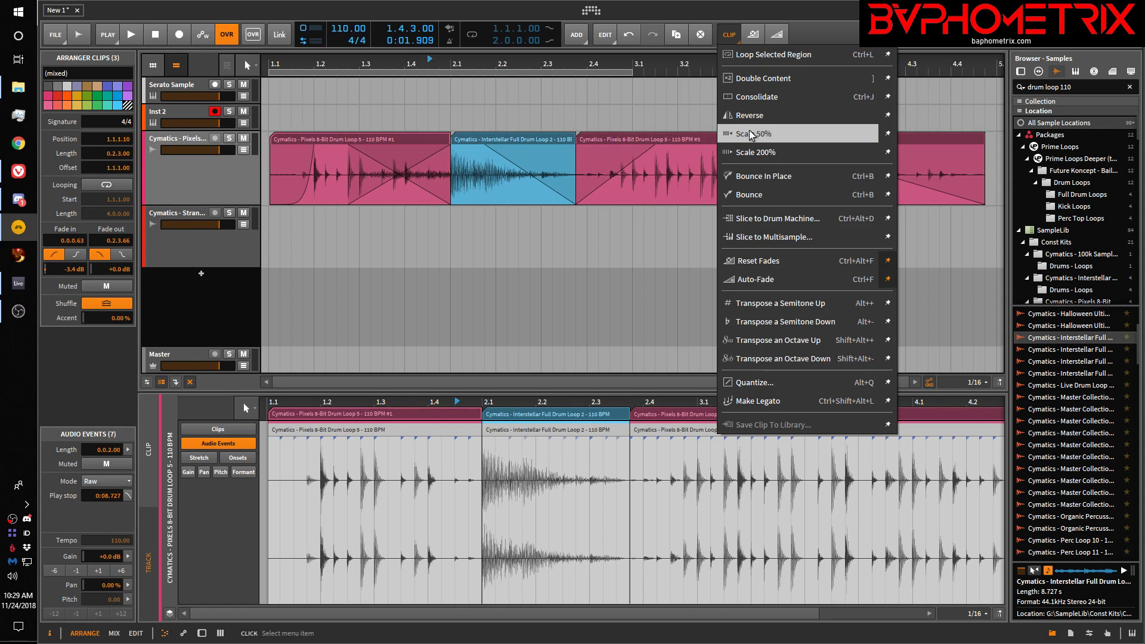
click(766, 192)
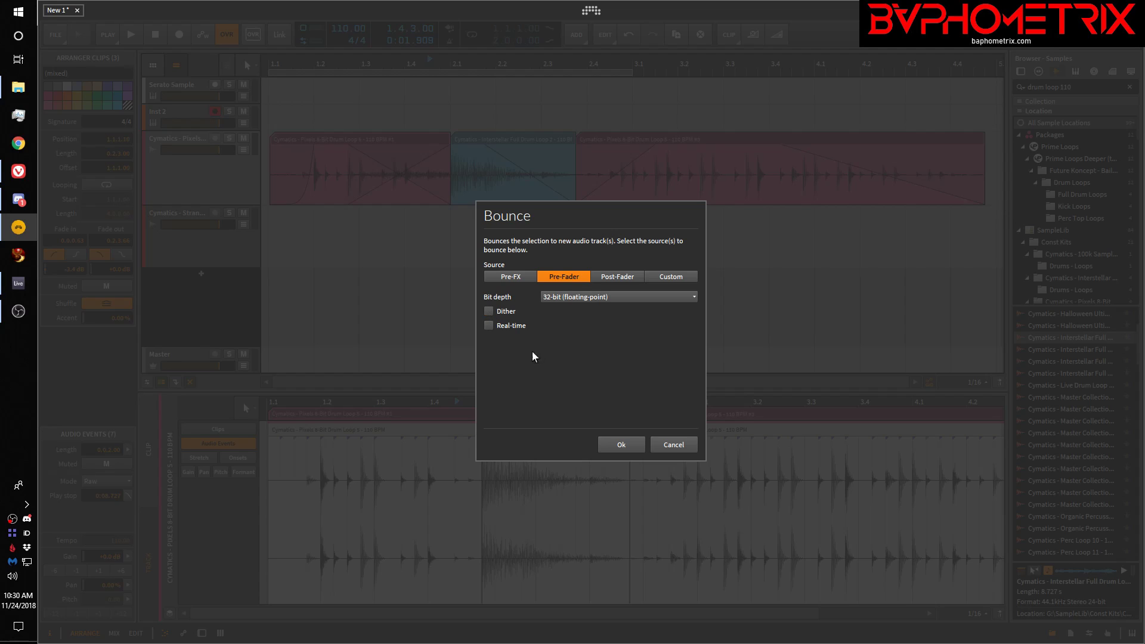
click(621, 445)
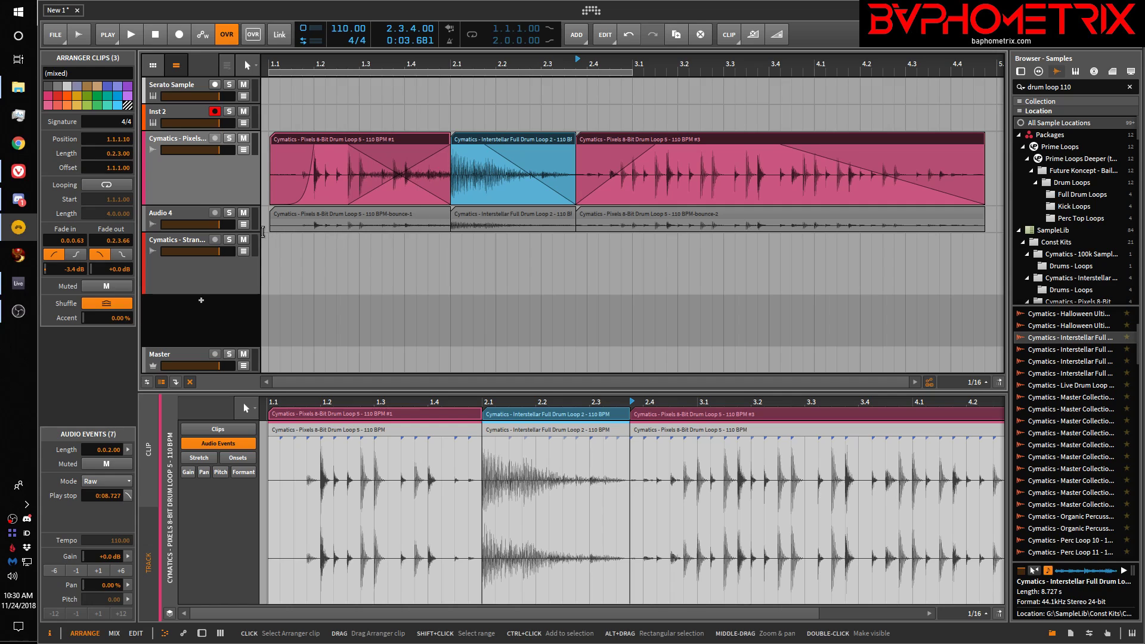
Step: Enlarge the bounced track and inspect its Interstellar and second drum loop clips for how the fades were rendered
drag(241, 231, 241, 281)
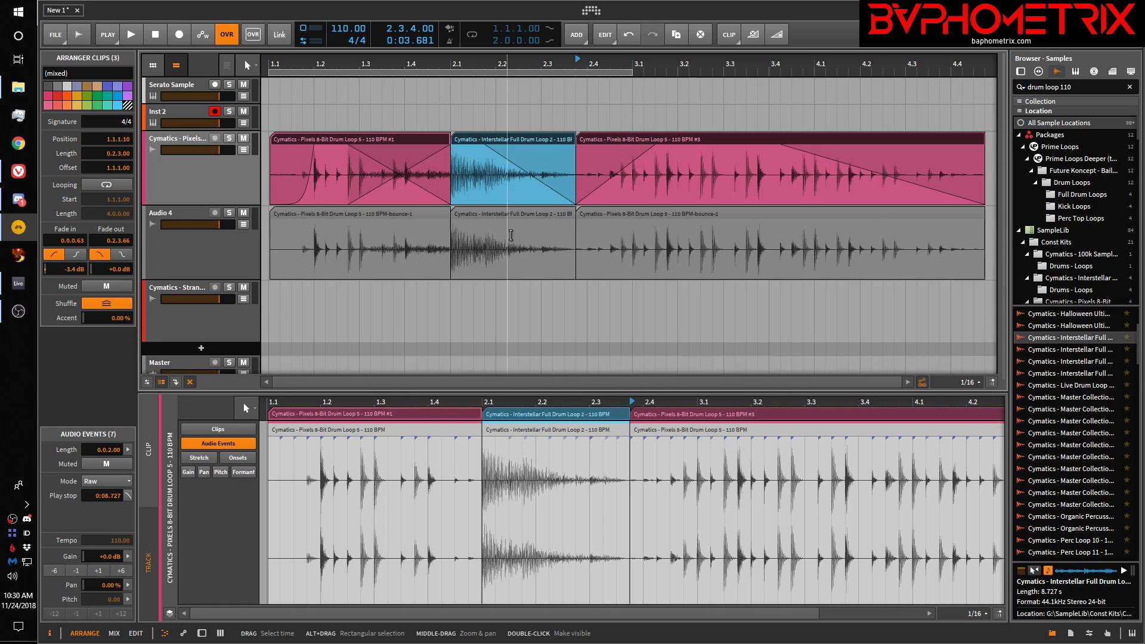
click(414, 212)
click(495, 210)
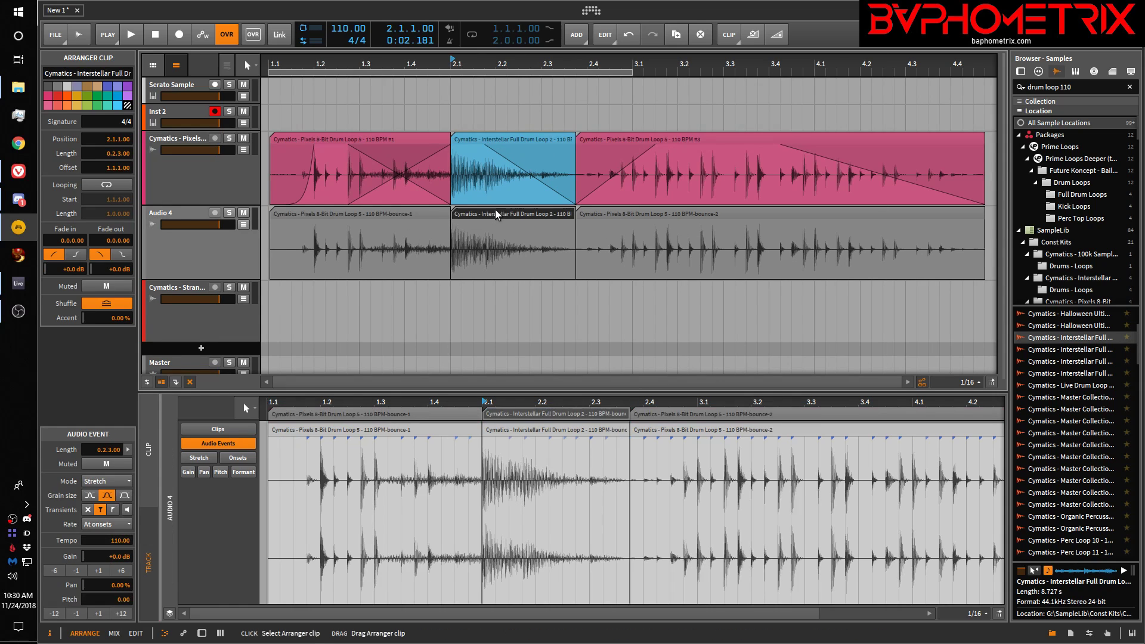
click(650, 209)
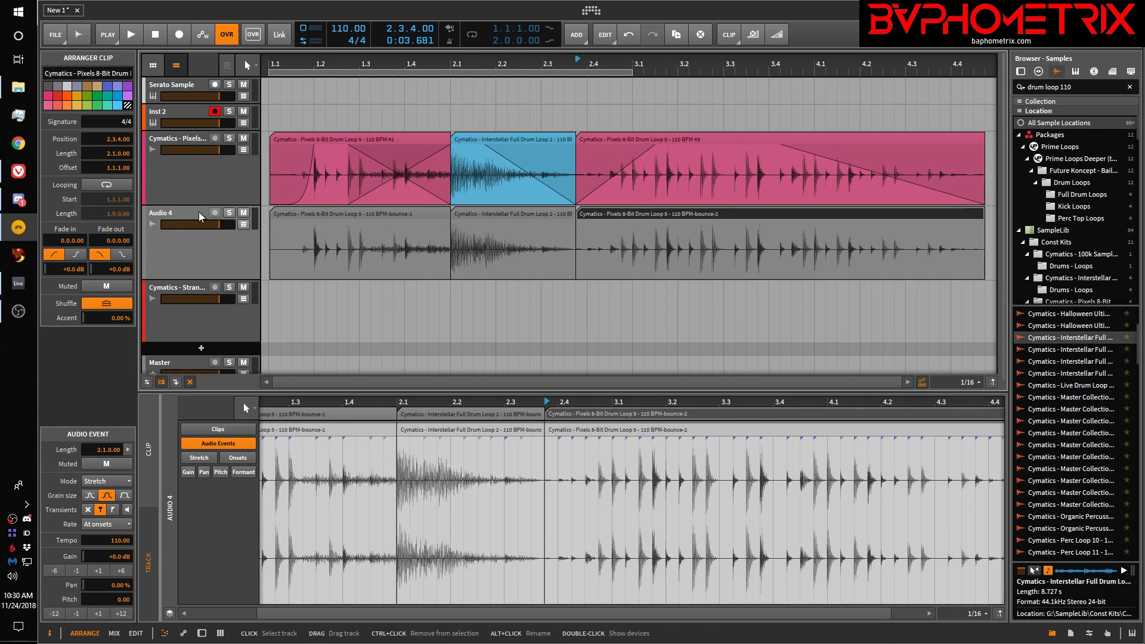
Step: Consolidate the three bounced clips on Audio 4 into one clip
click(349, 213)
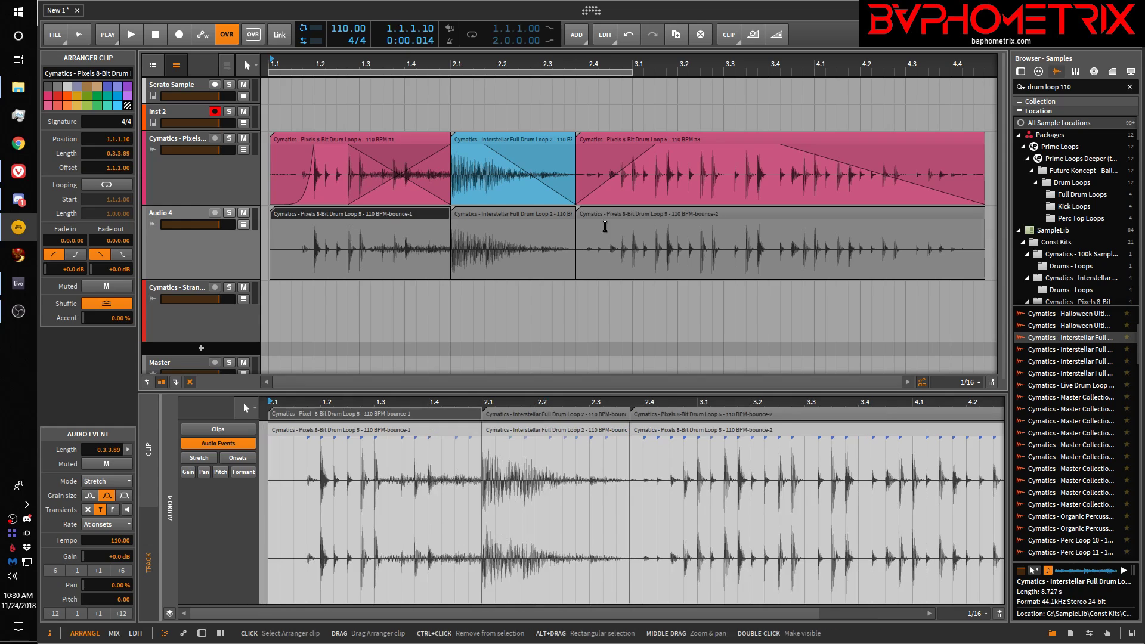
shift+click(663, 213)
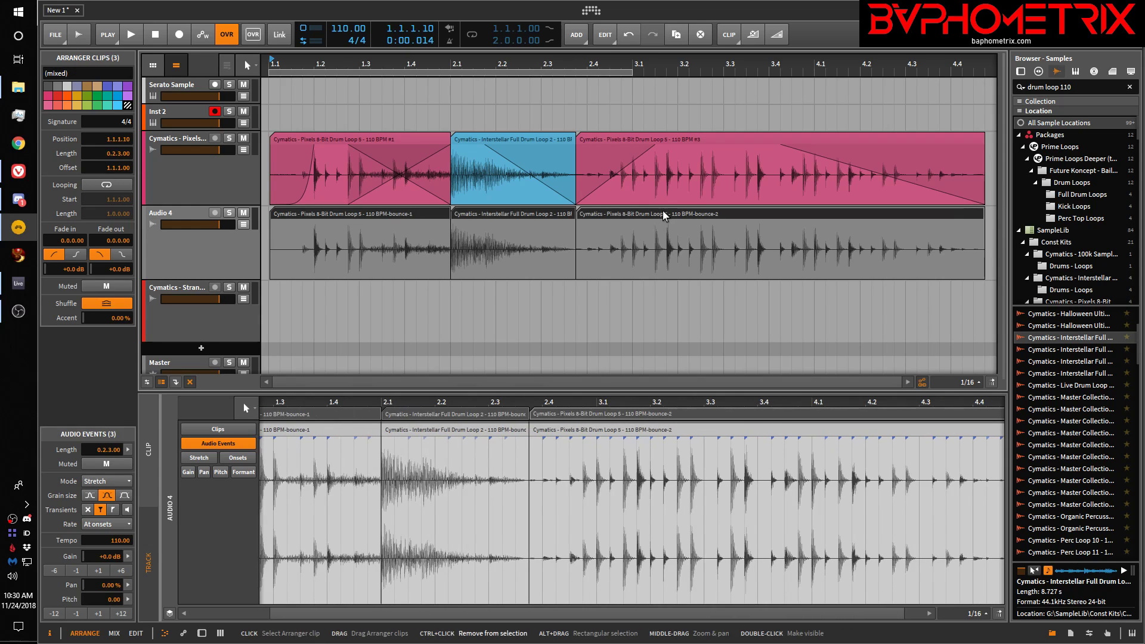
key(ctrl+j)
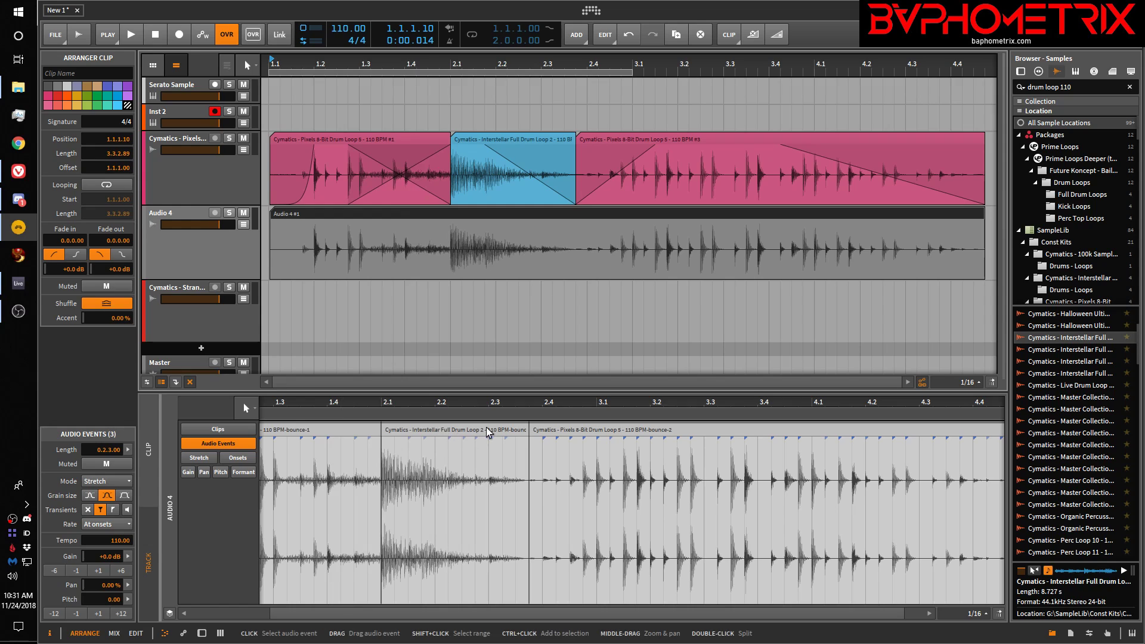
Step: Trim the last audio event's start inside the consolidated clip to about 3.1, and extend it back to 2.3.4.00
click(525, 428)
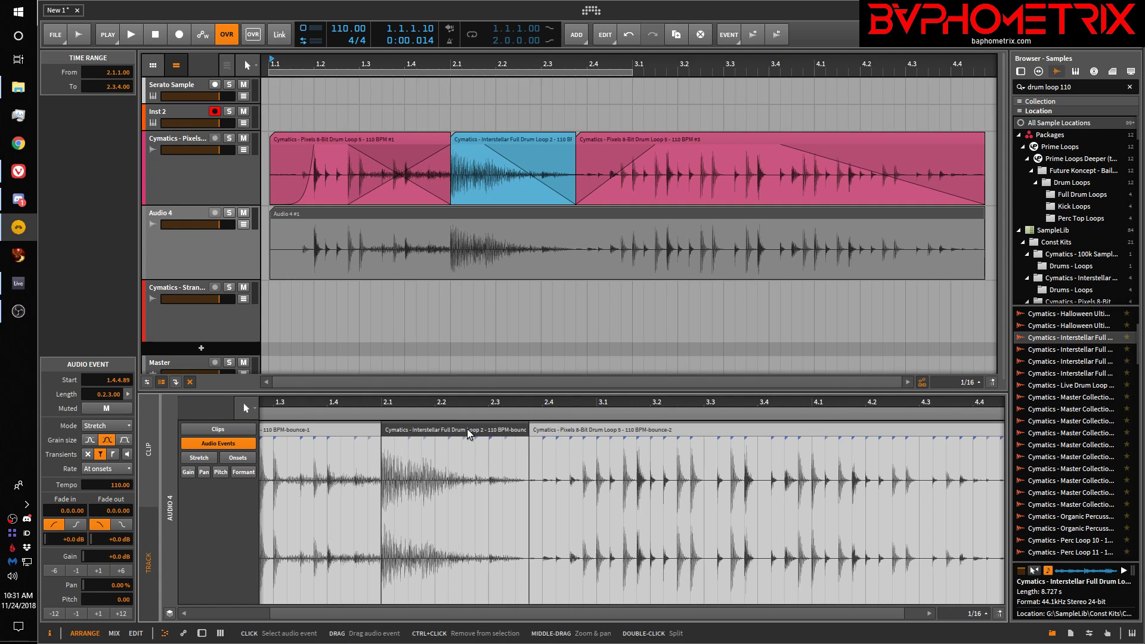
click(531, 429)
mouse_move(530, 430)
mouse_down()
mouse_move(610, 429)
mouse_move(494, 431)
mouse_move(552, 432)
mouse_up()
click(566, 431)
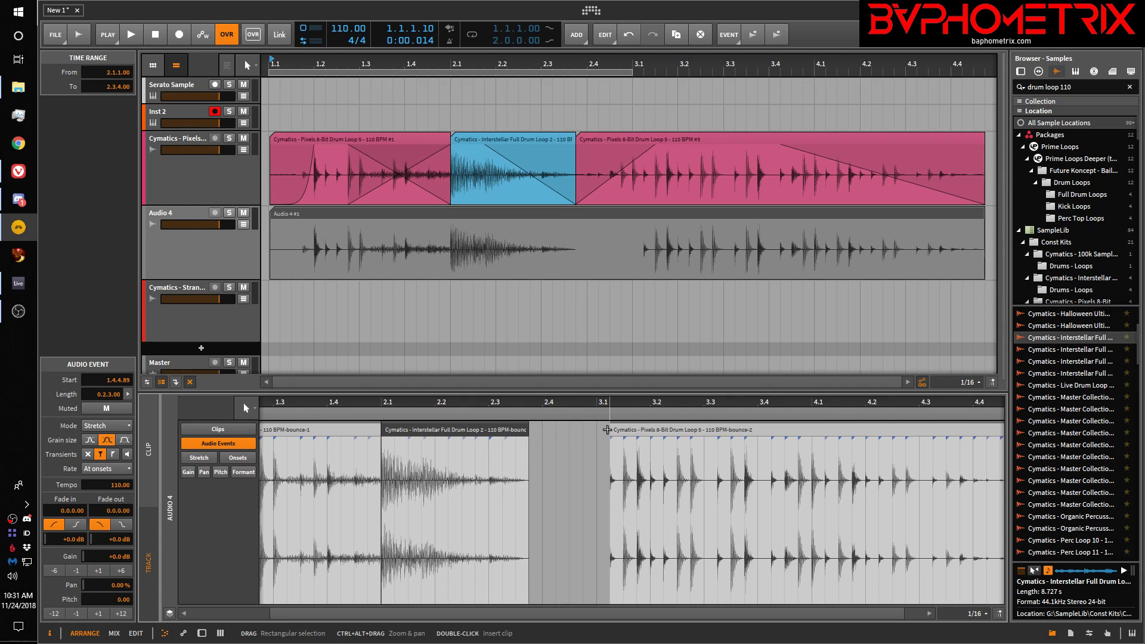
drag(610, 430, 531, 434)
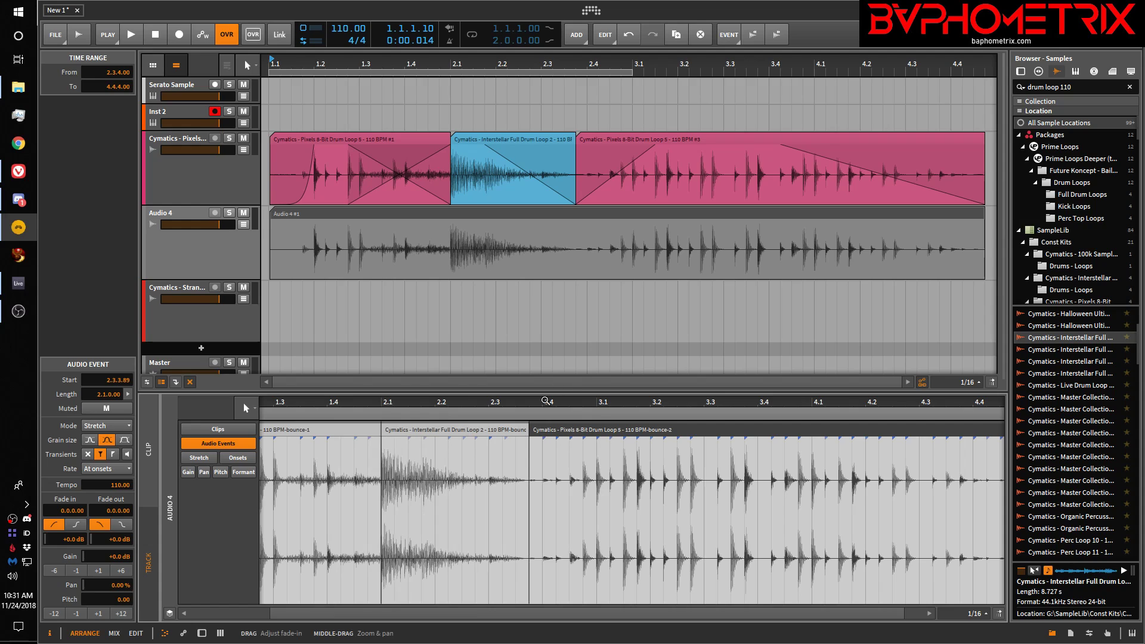
Step: Delete the Audio 4 track with the consolidated bounce
click(199, 224)
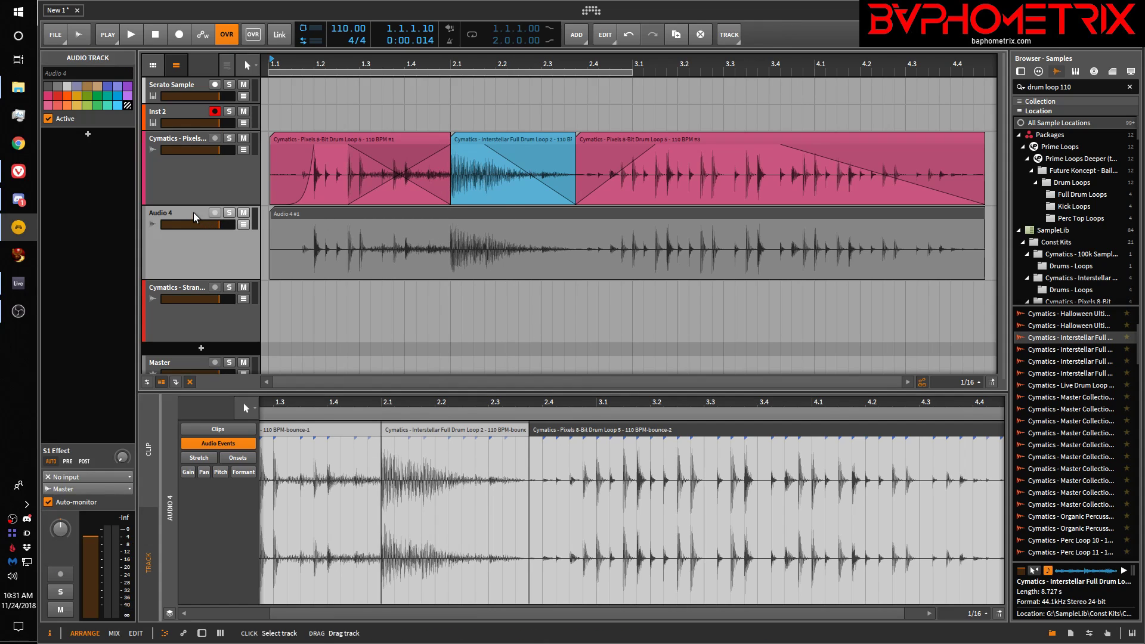
key(Delete)
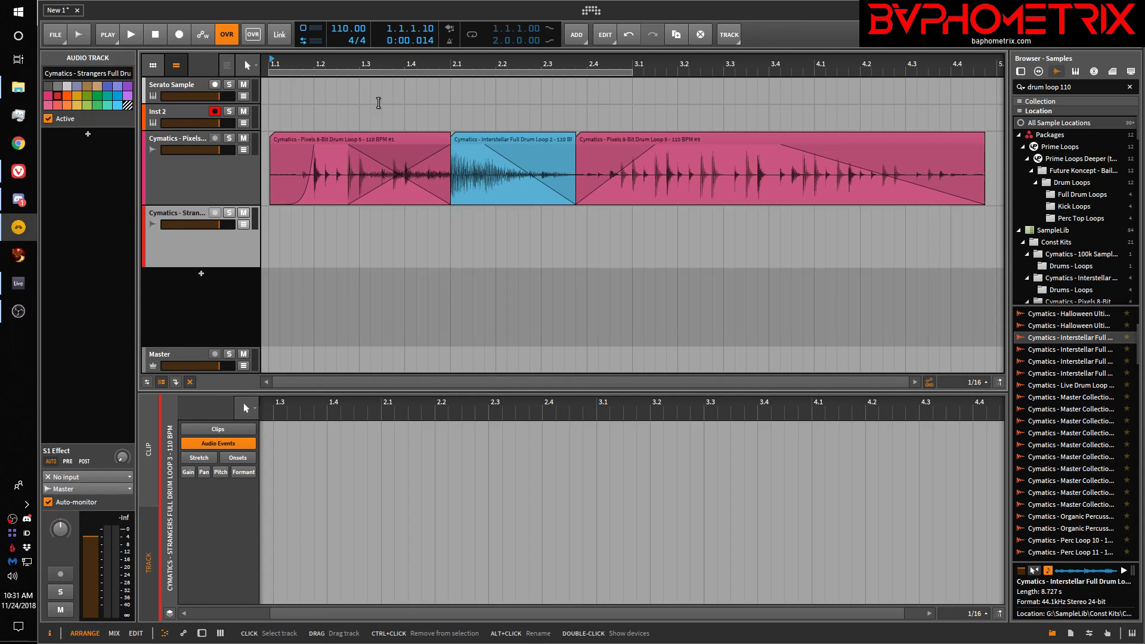
Step: Bounce the three faded clips in place on their own track, and undo the bounce
click(367, 141)
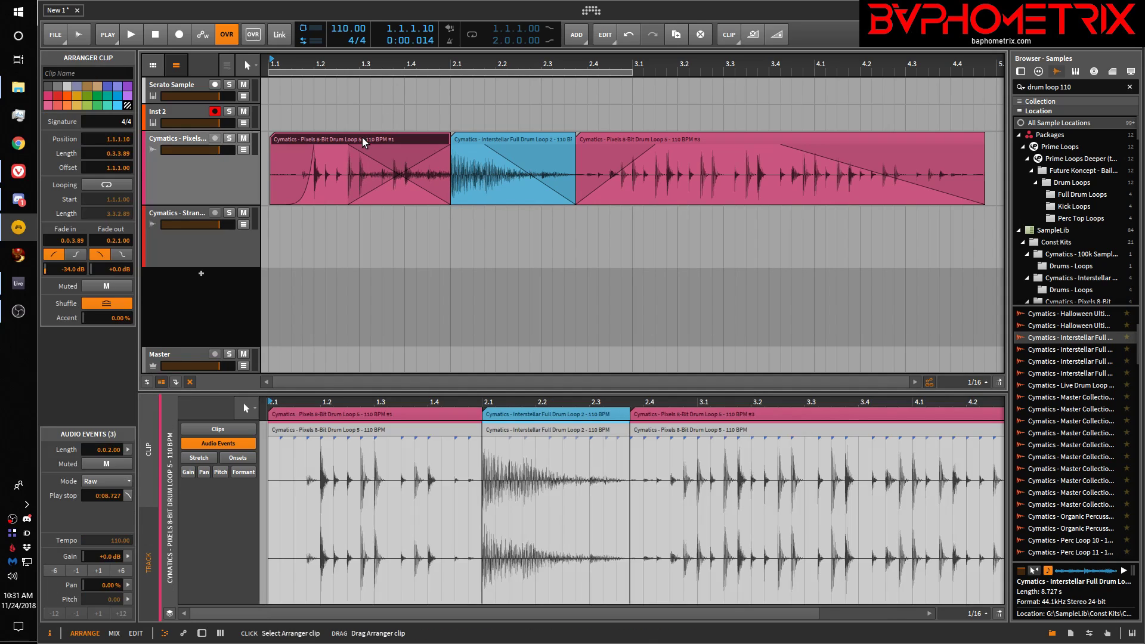
ctrl+click(675, 137)
ctrl+click(554, 138)
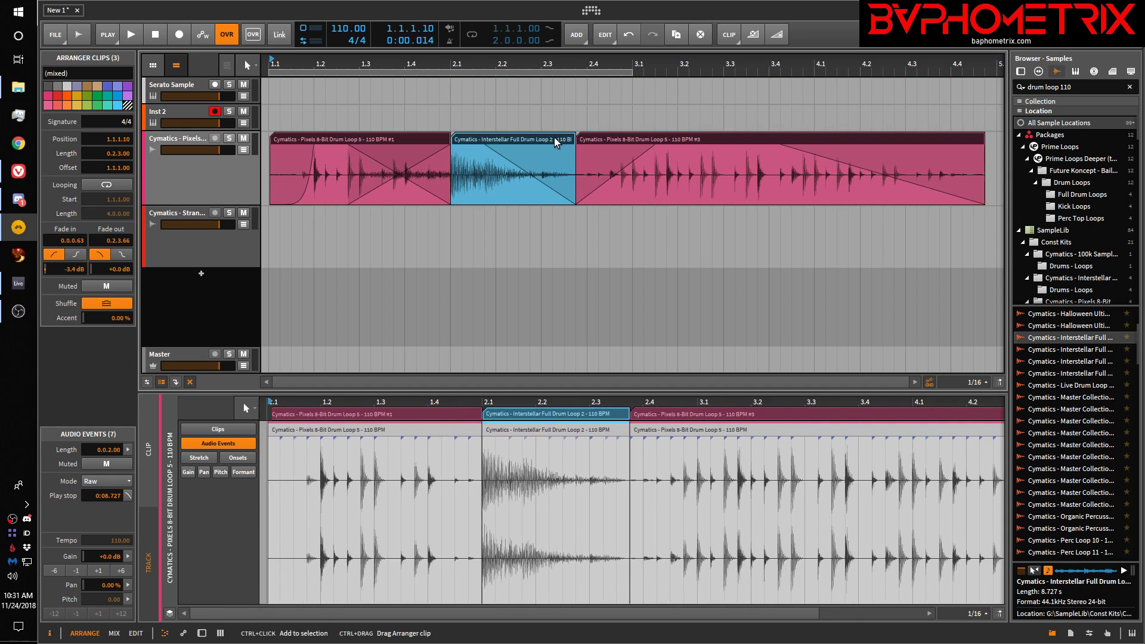
click(730, 36)
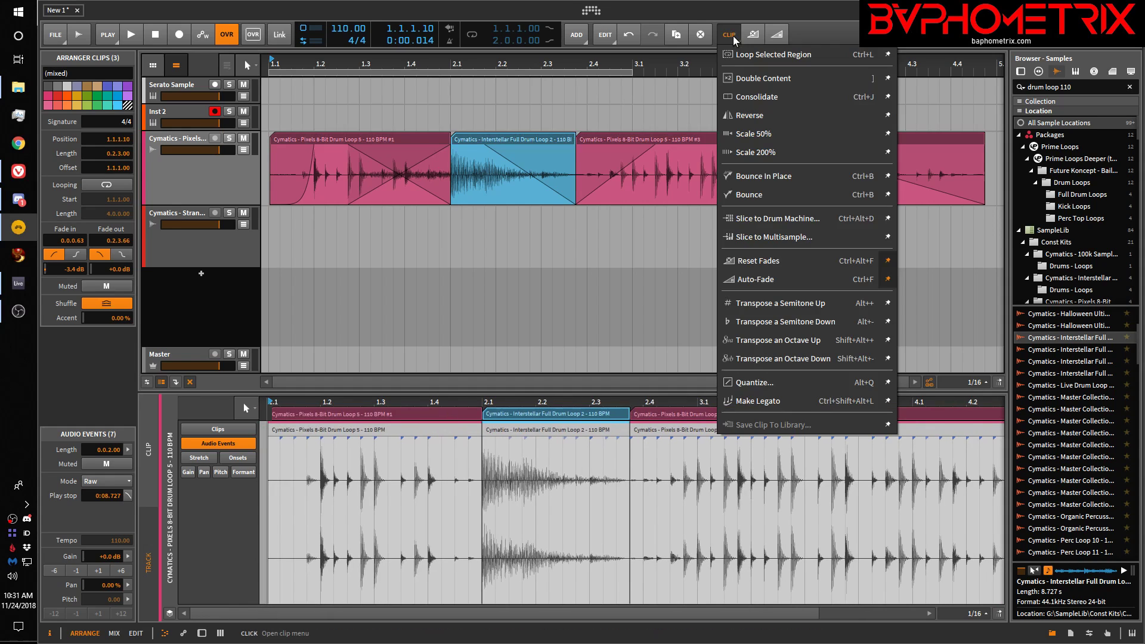
click(763, 177)
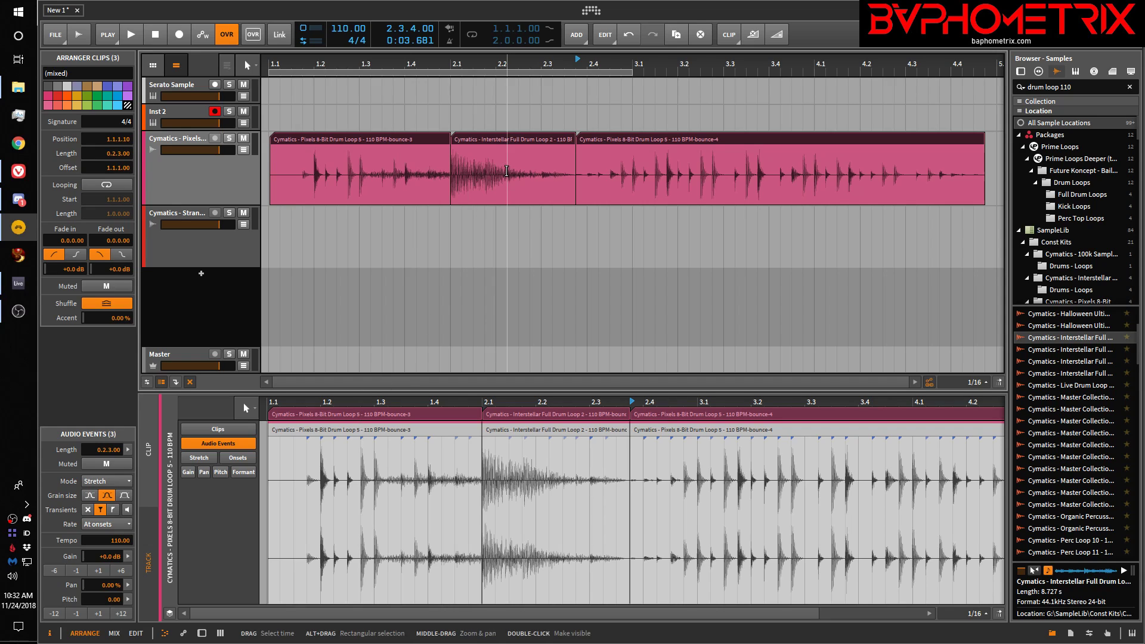
key(ctrl+z)
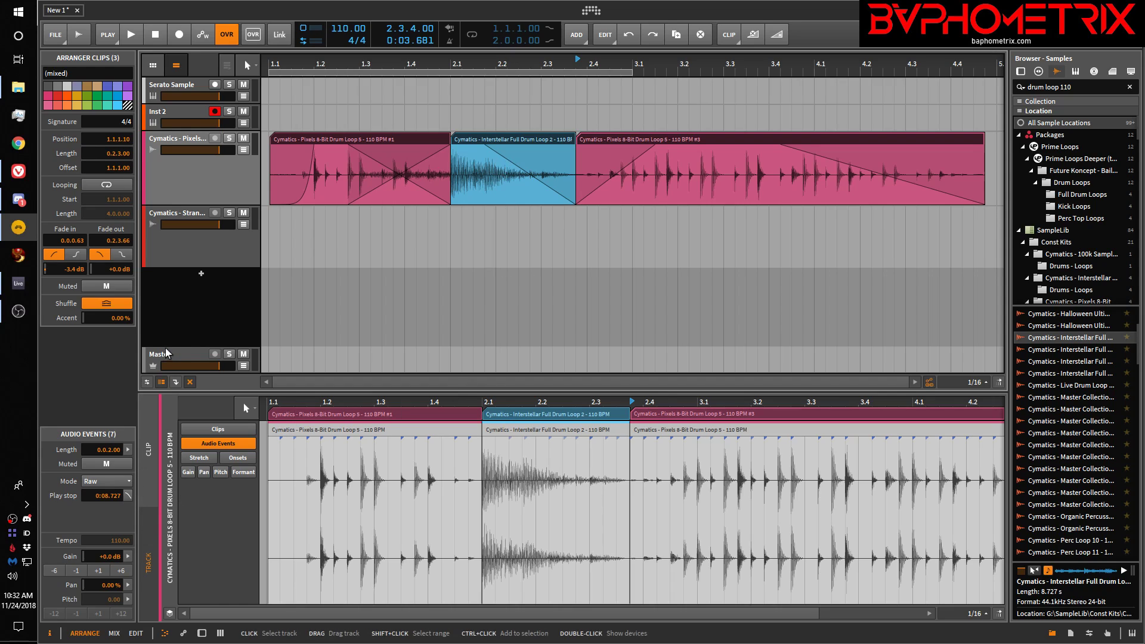
Step: Add an EQ-5 device to the Cymatics Pixels 8-Bit Drum Loop 5 track
click(189, 142)
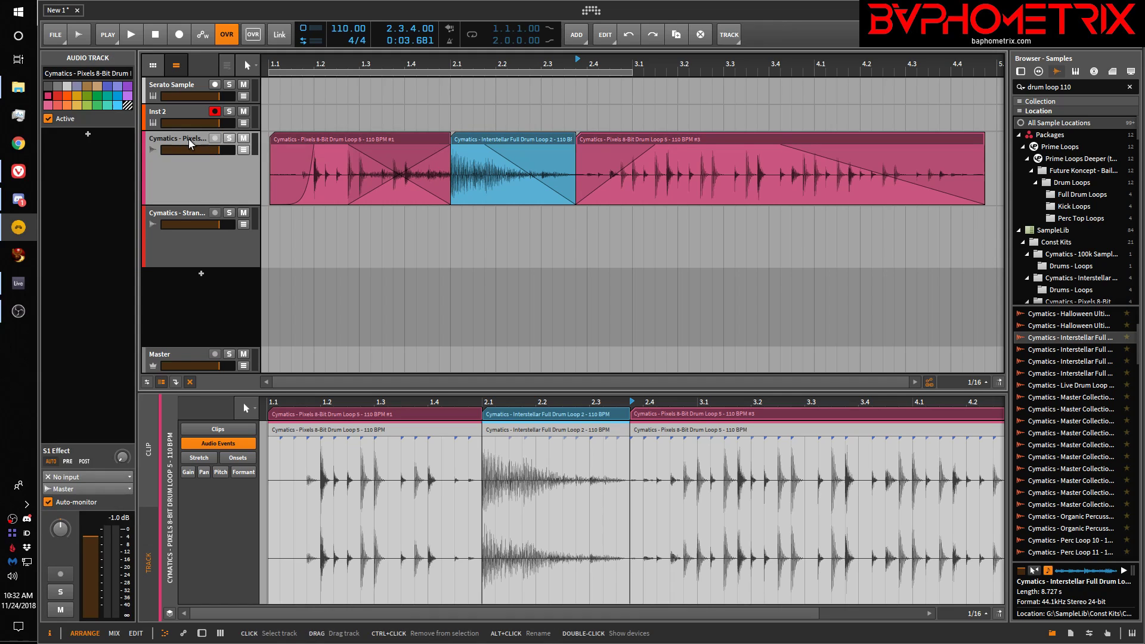
key(d)
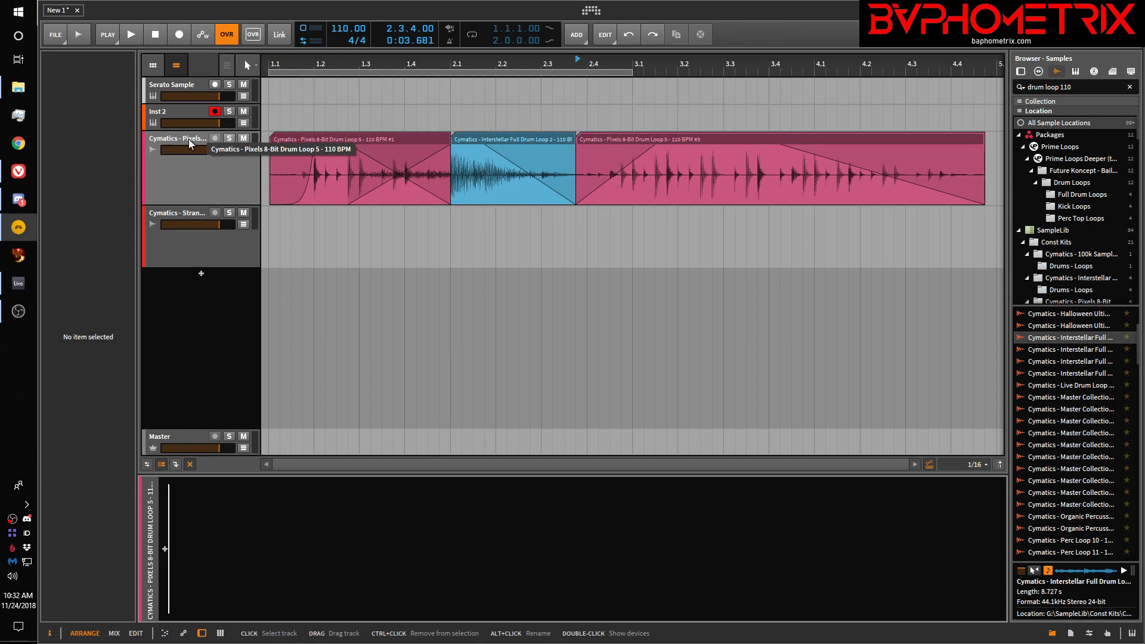
double_click(176, 548)
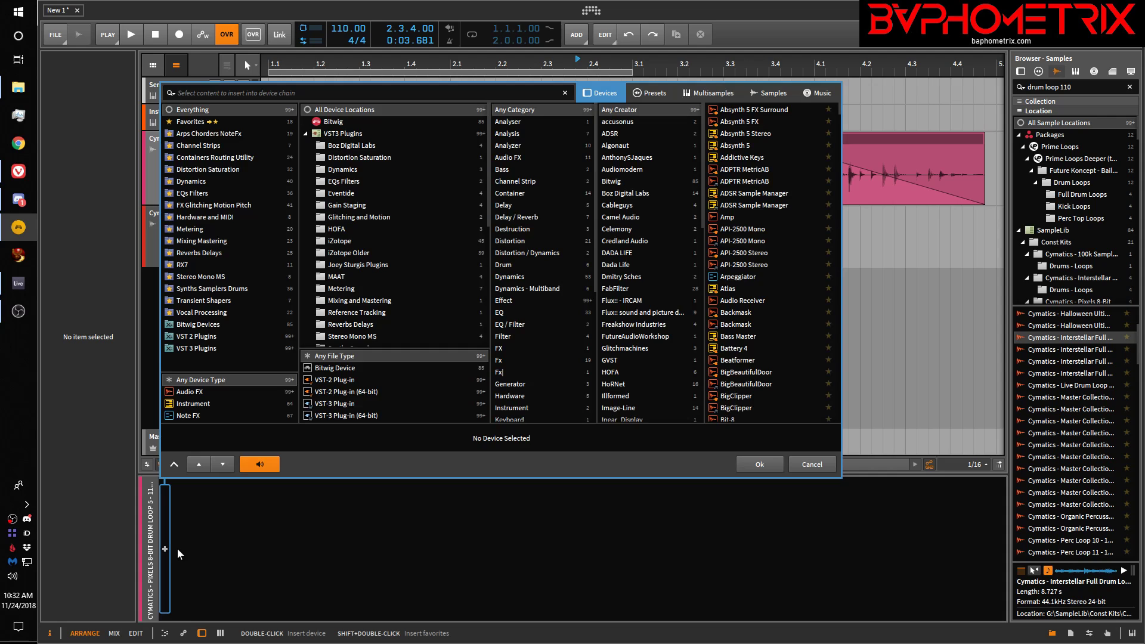
text(eq)
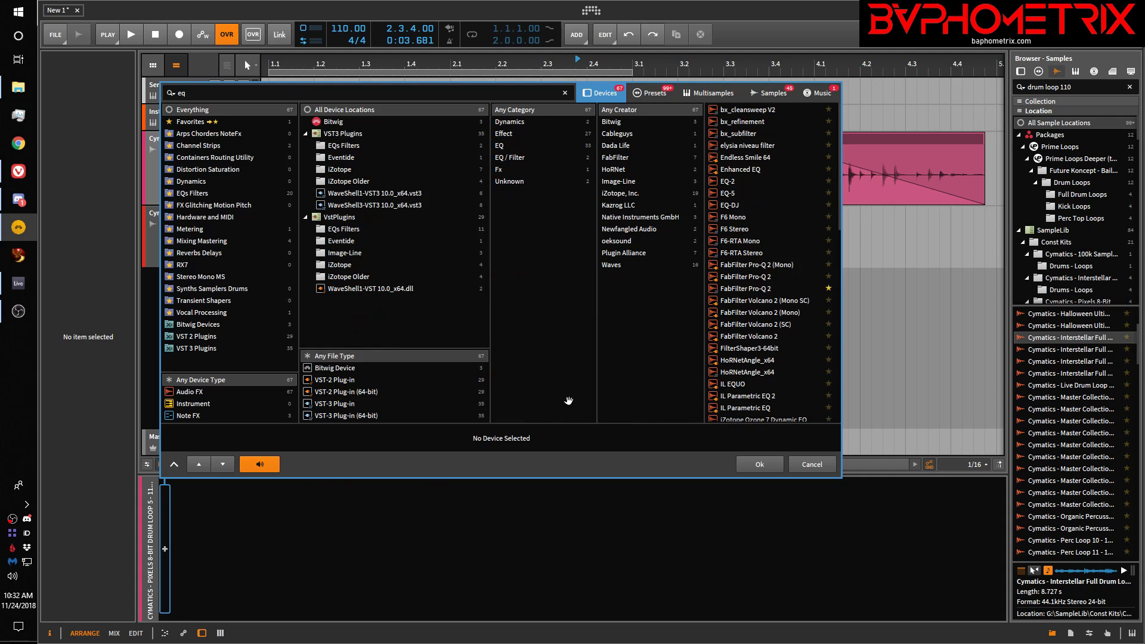
click(725, 194)
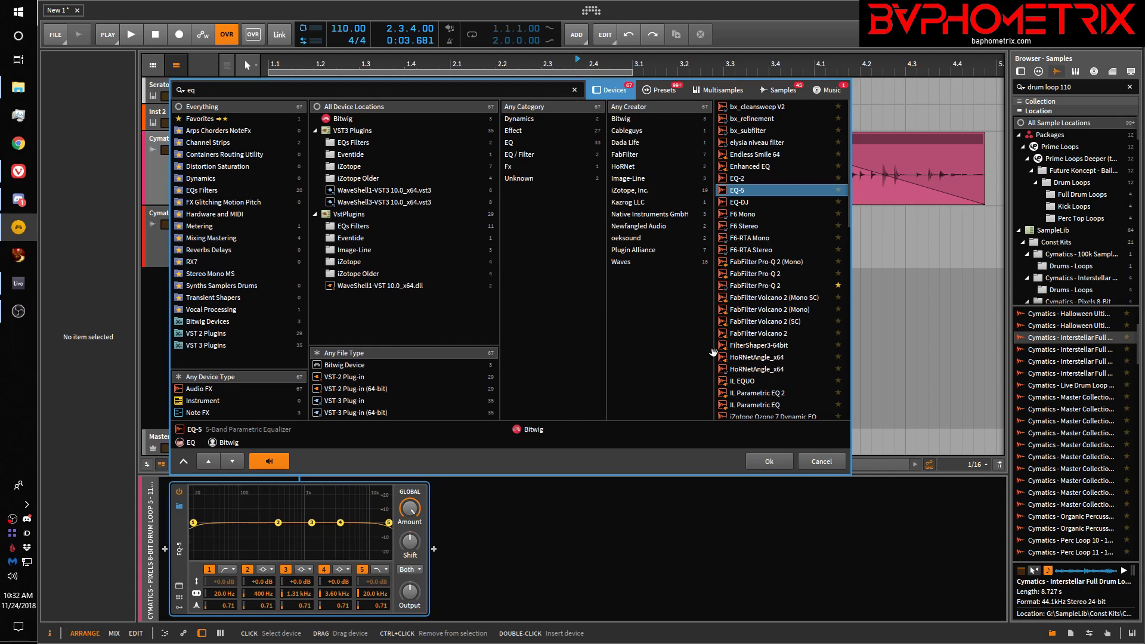
Step: Add FabFilter Pro-C 2 from the Dynamics devices after the EQ-5, and close its plug-in window
click(197, 179)
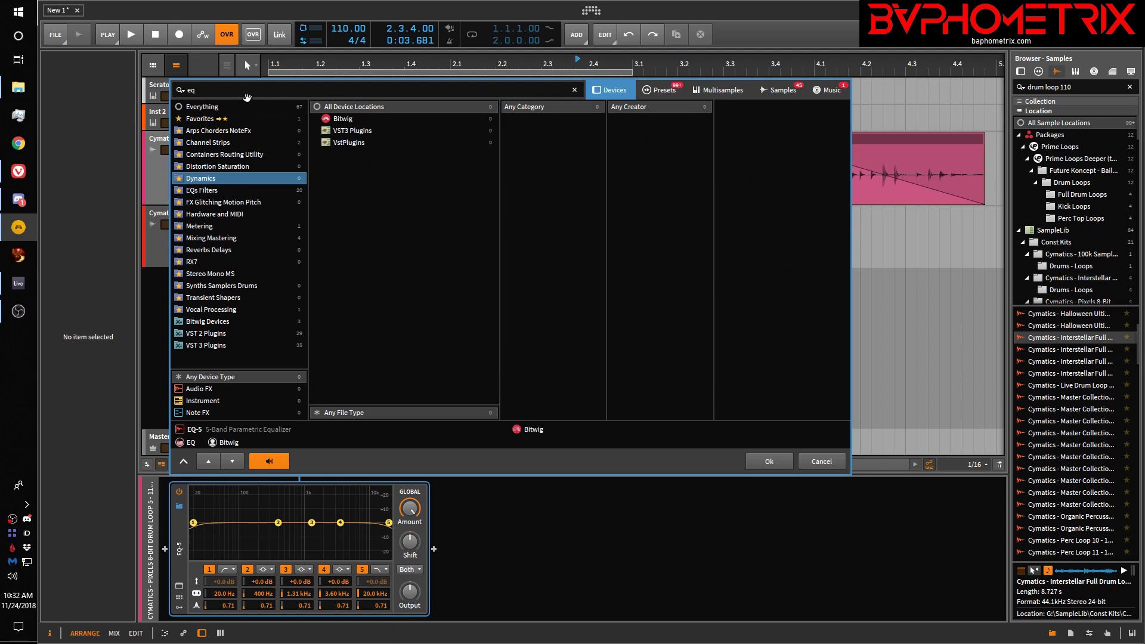
click(233, 107)
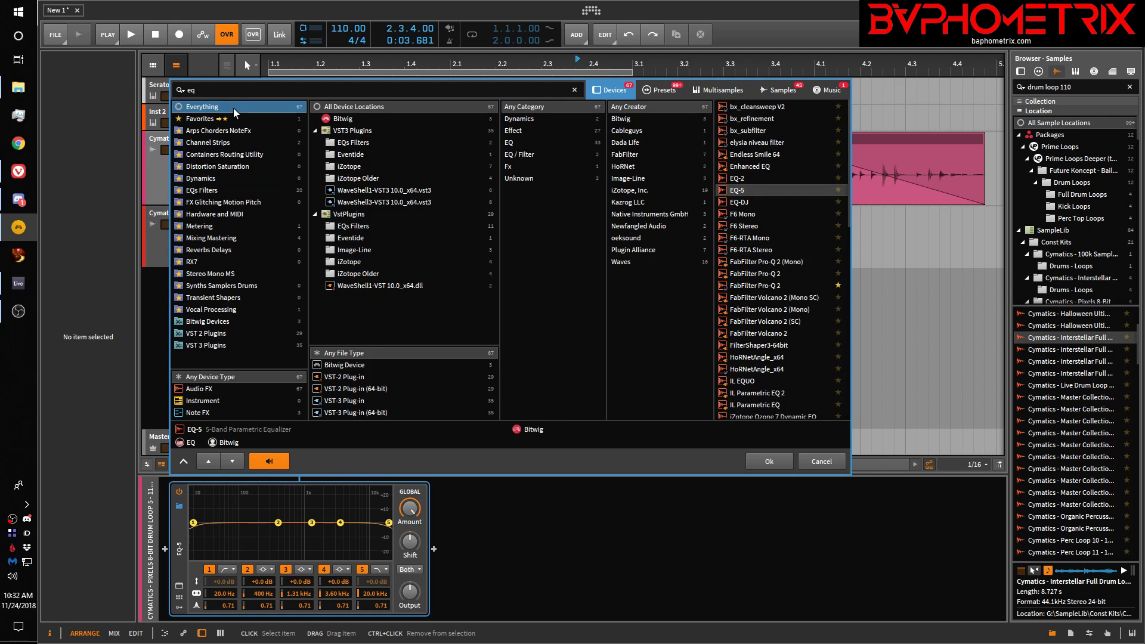
click(574, 90)
click(198, 178)
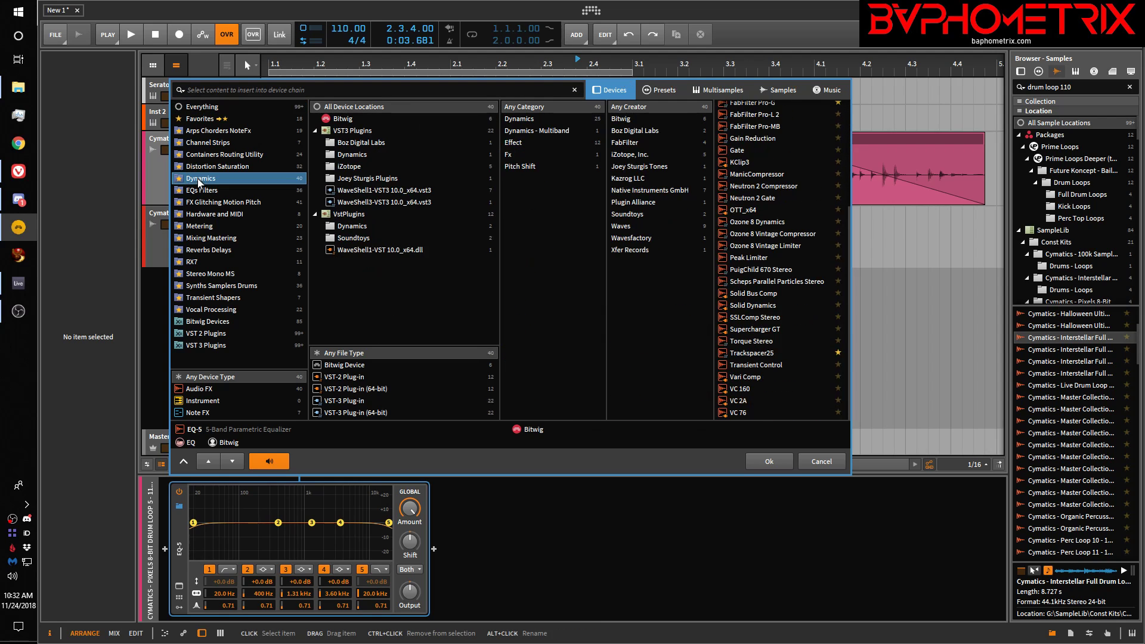
click(434, 549)
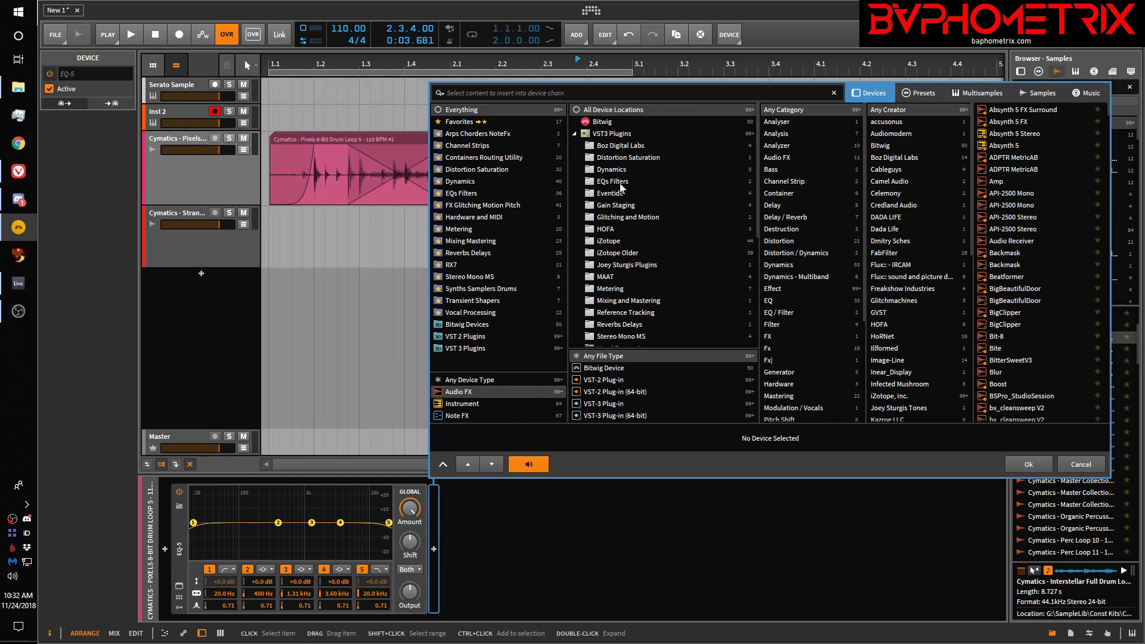
click(471, 181)
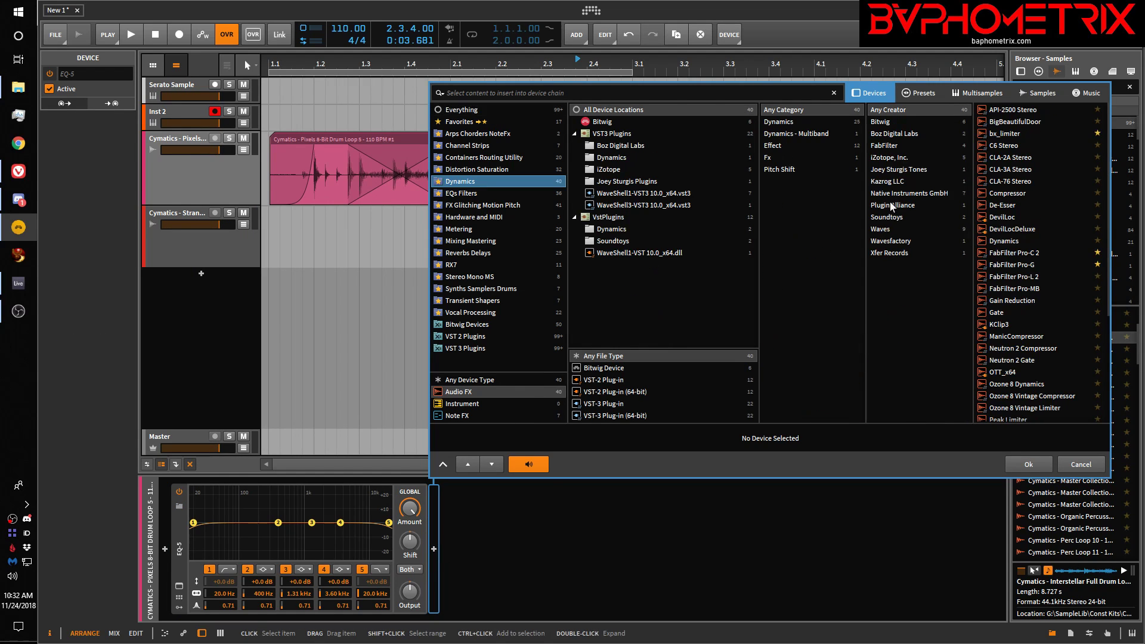
double_click(1008, 256)
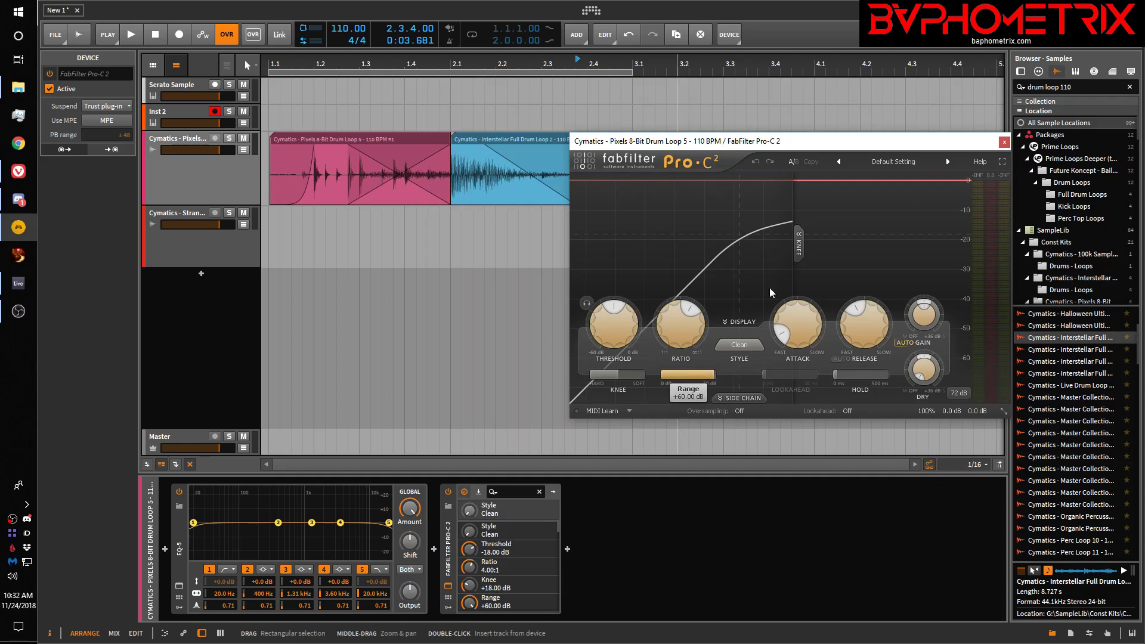
click(1005, 142)
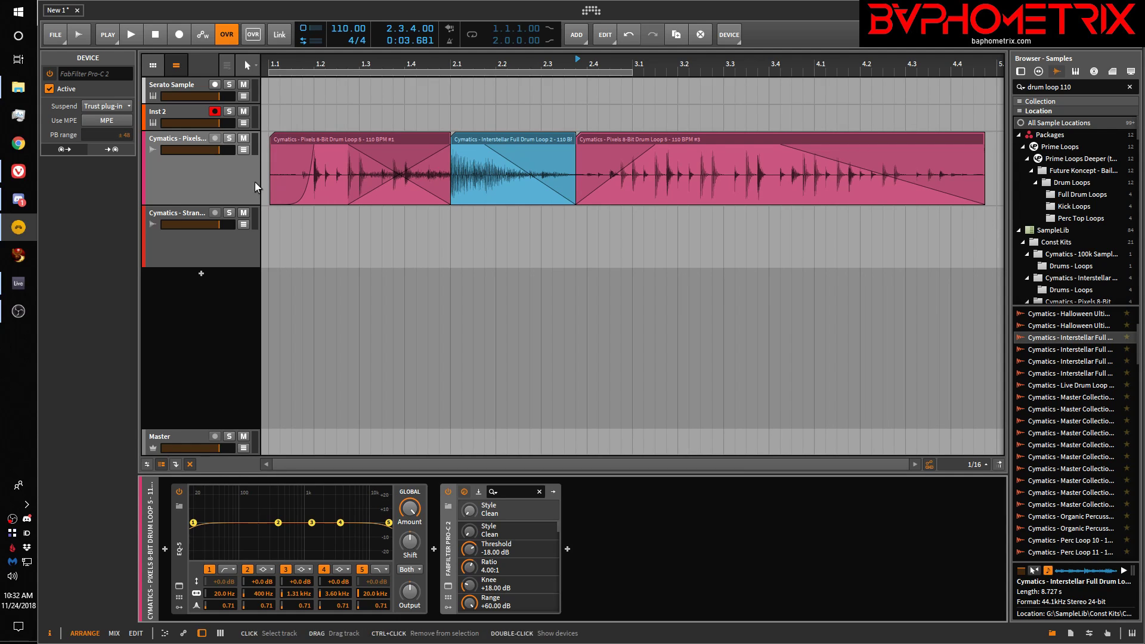
Step: Bounce the time range 1.1.1.00 to 4.4.4.00 covering the three faded clips to a new track, and enlarge that track's height
click(289, 138)
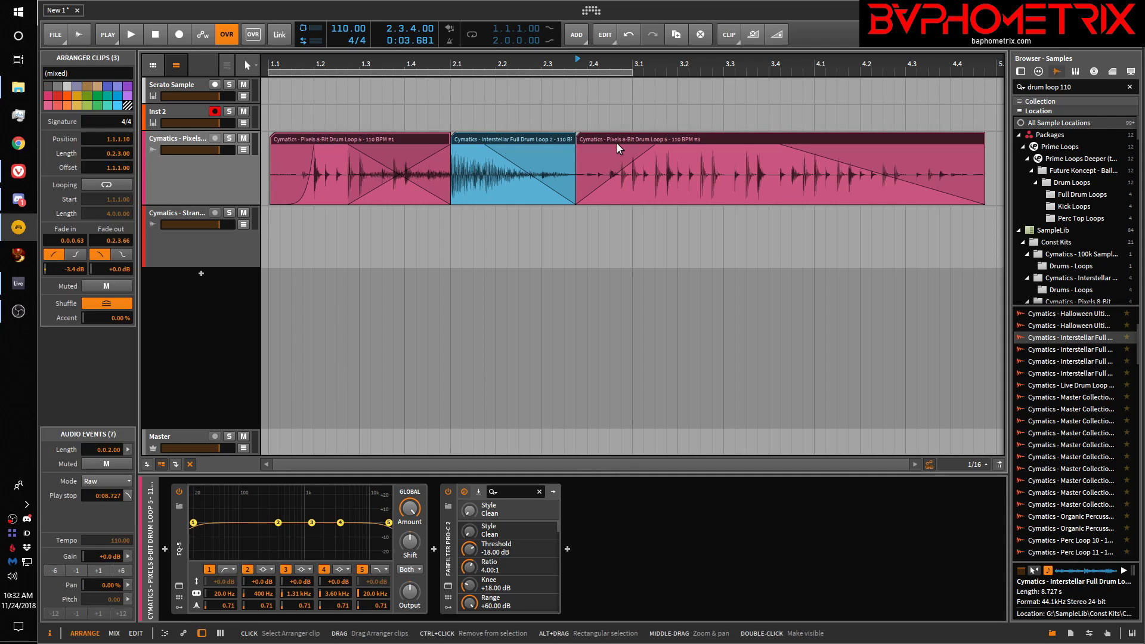
click(607, 238)
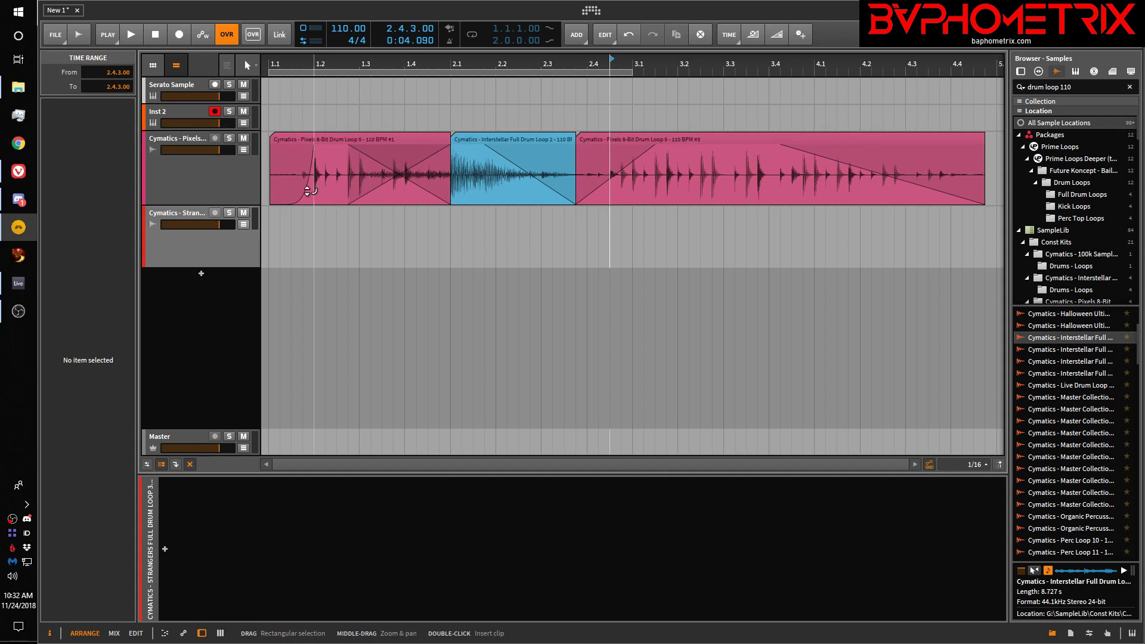
drag(268, 176, 983, 170)
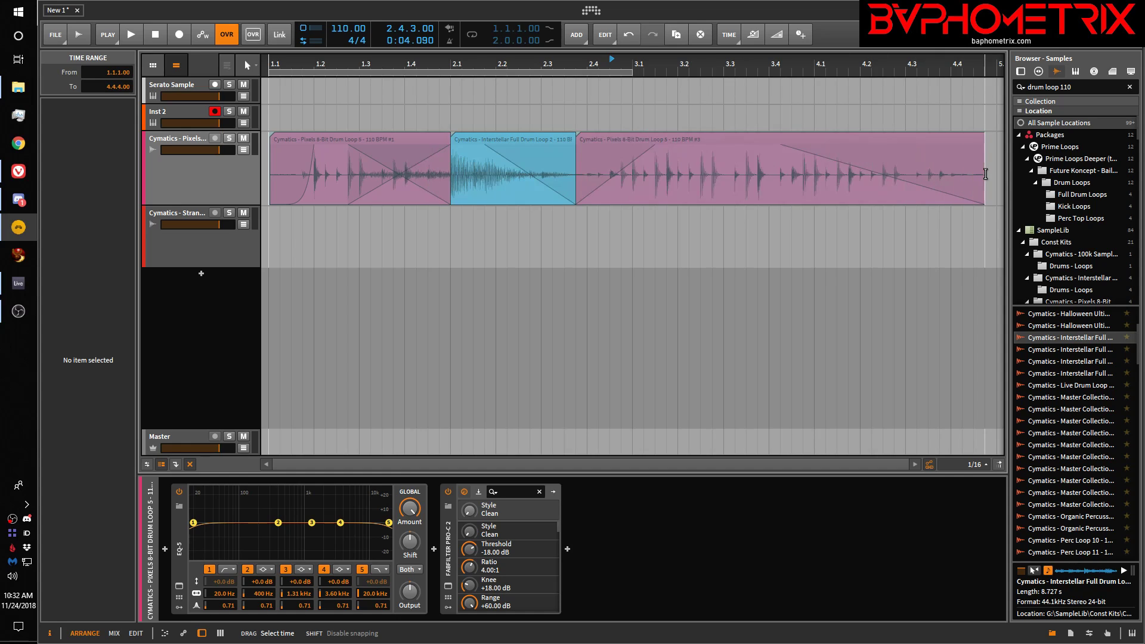
click(737, 36)
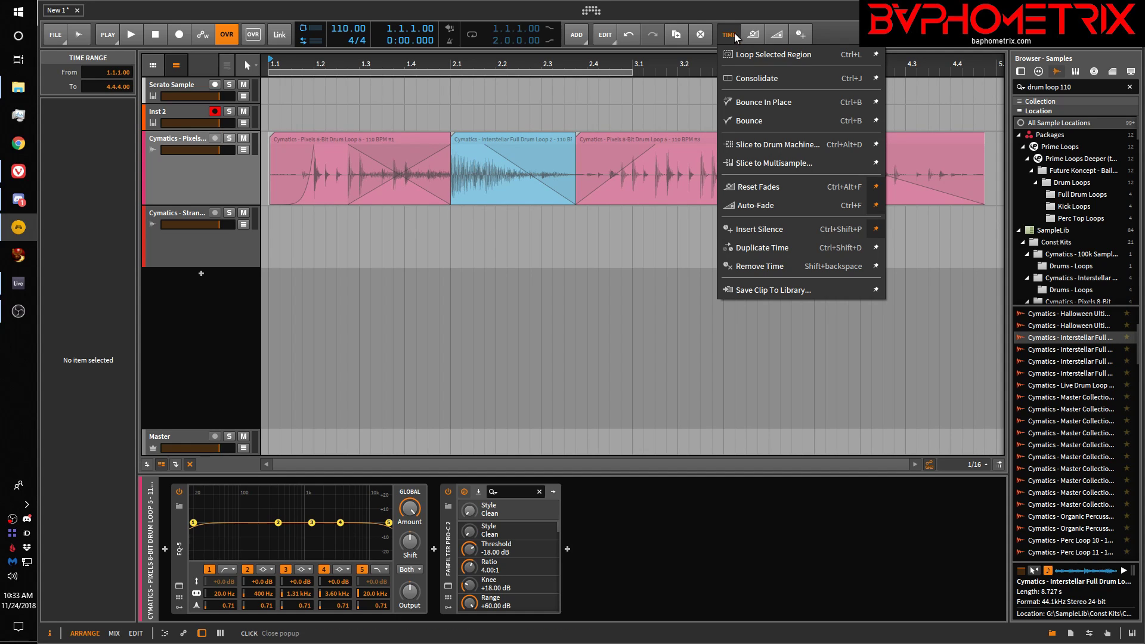
click(746, 122)
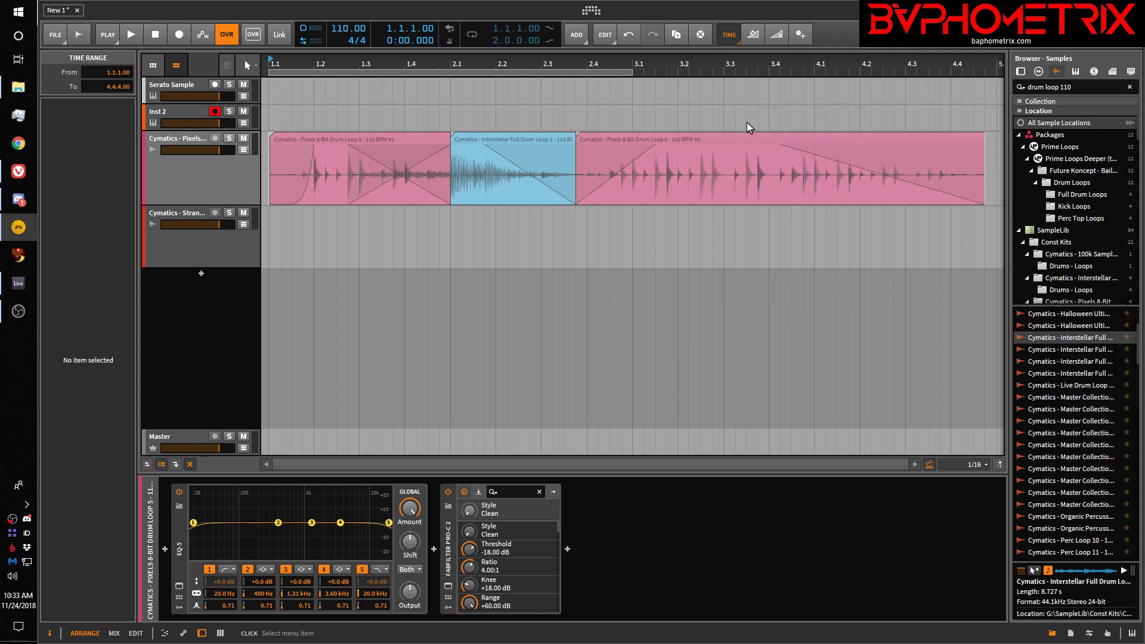
click(621, 445)
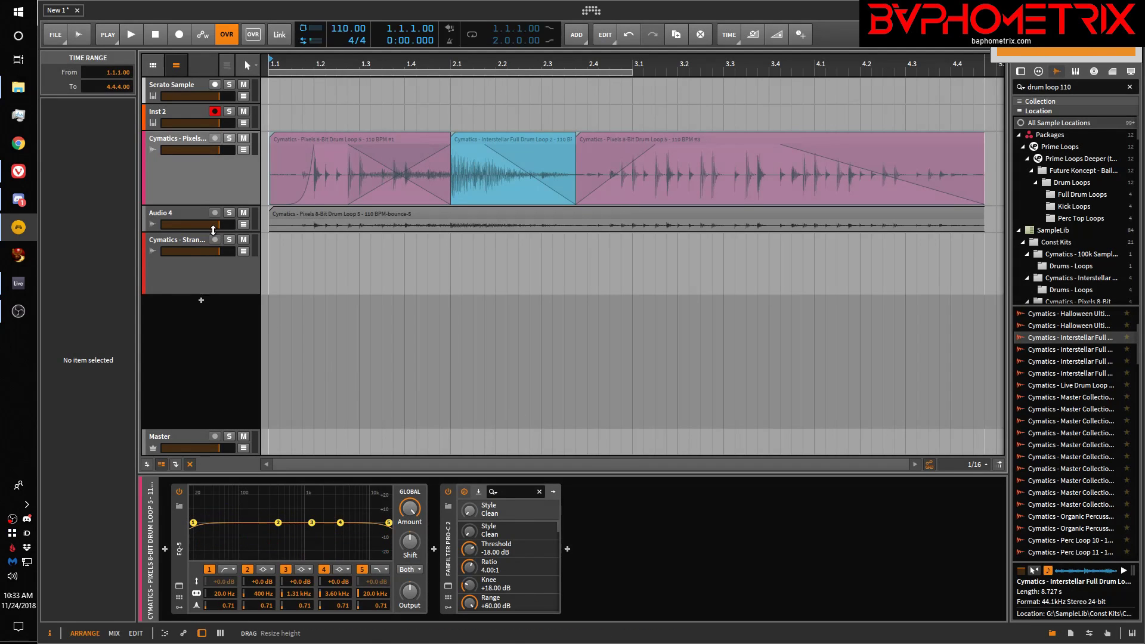
drag(215, 234, 215, 278)
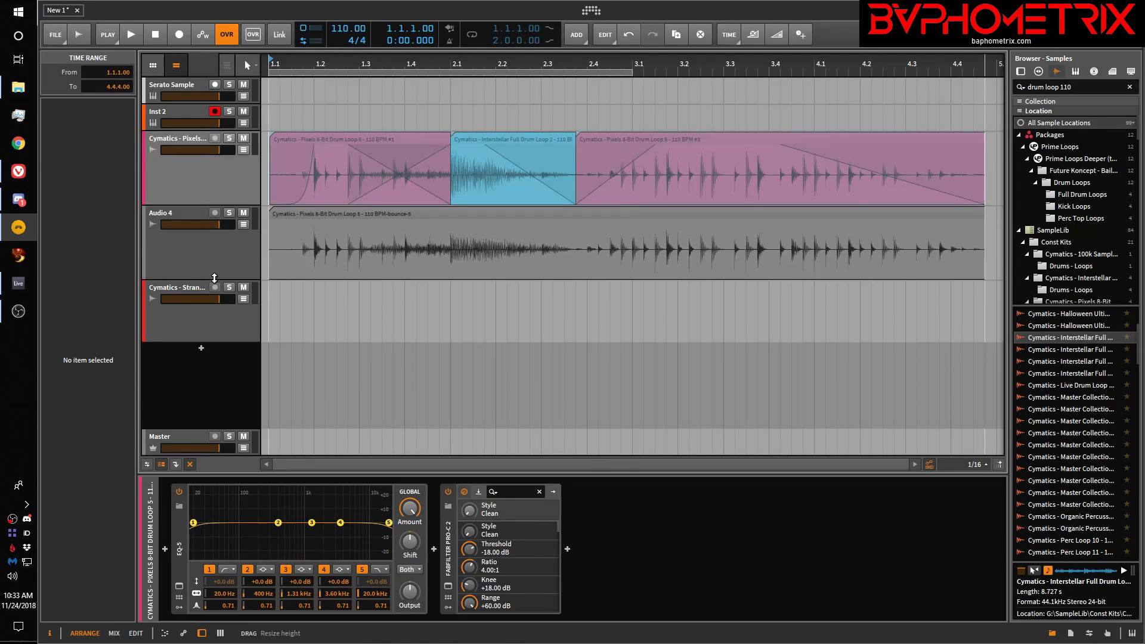
Step: Delete the Audio 4 track containing the bounced audio
click(191, 212)
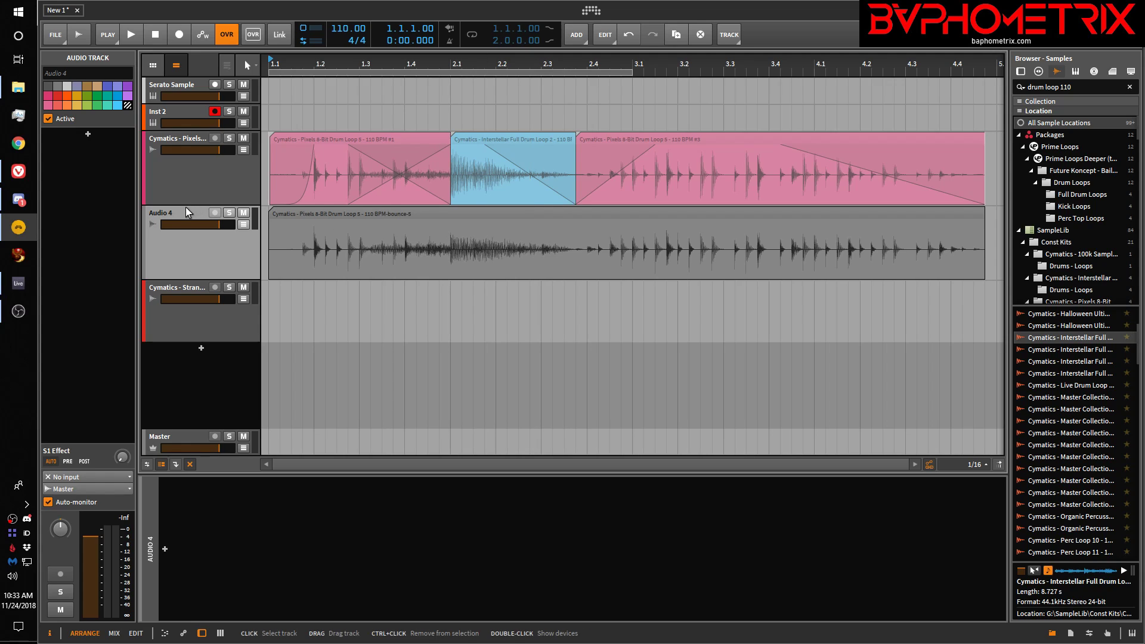
key(Delete)
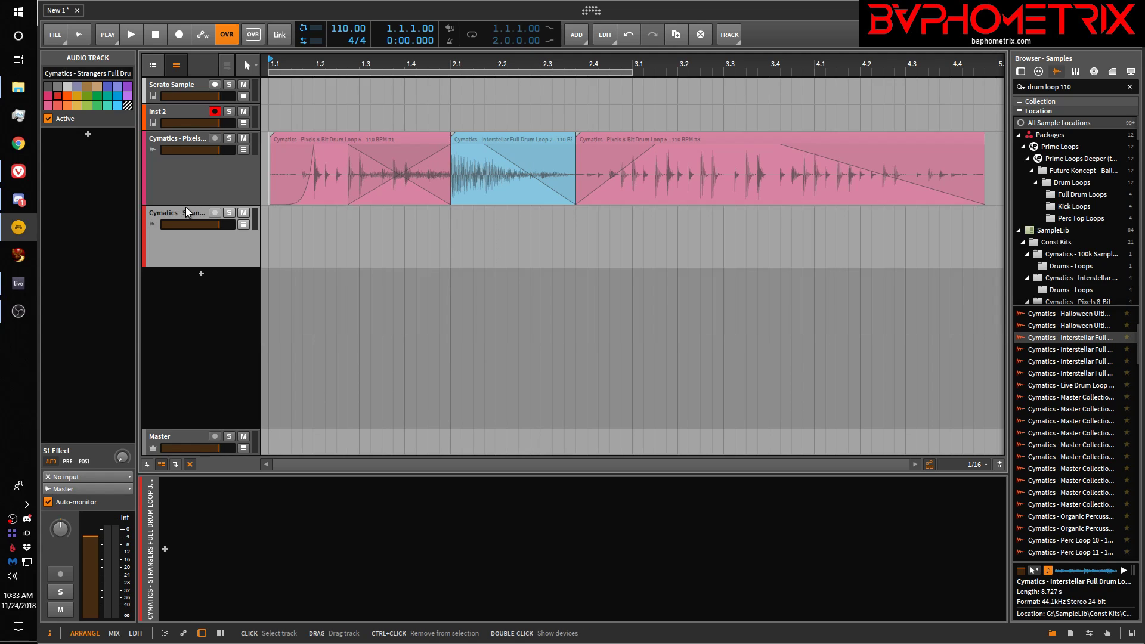
Step: Bounce the range 1.1.1.00 to 4.4.4.00 on the Pixels 8-Bit track in place, and clear the time selection
click(177, 140)
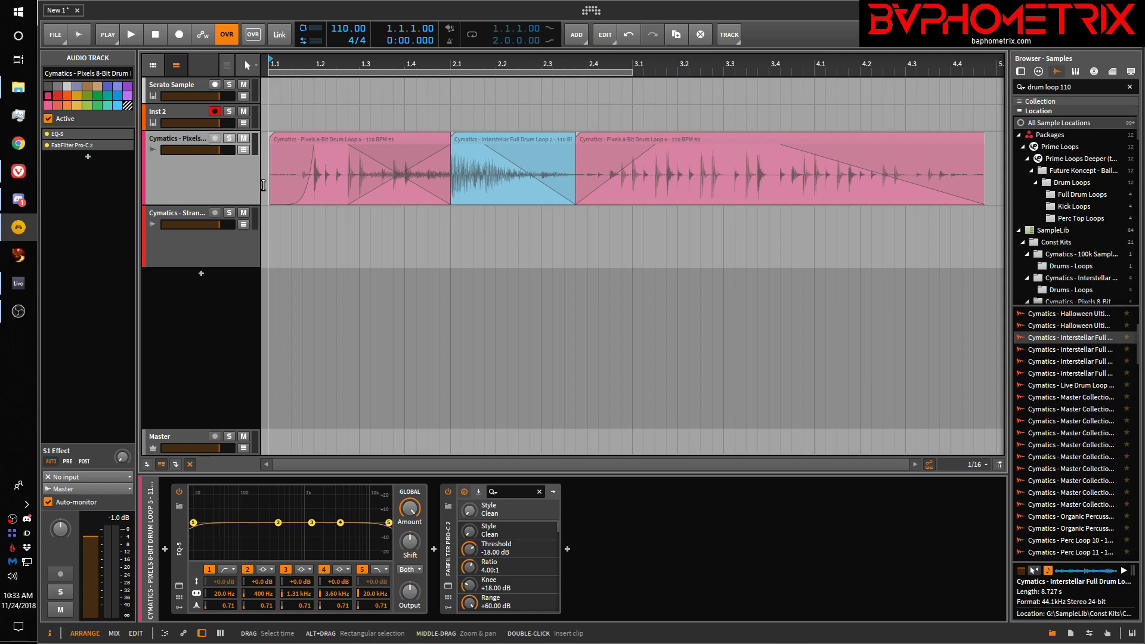
drag(267, 185, 986, 177)
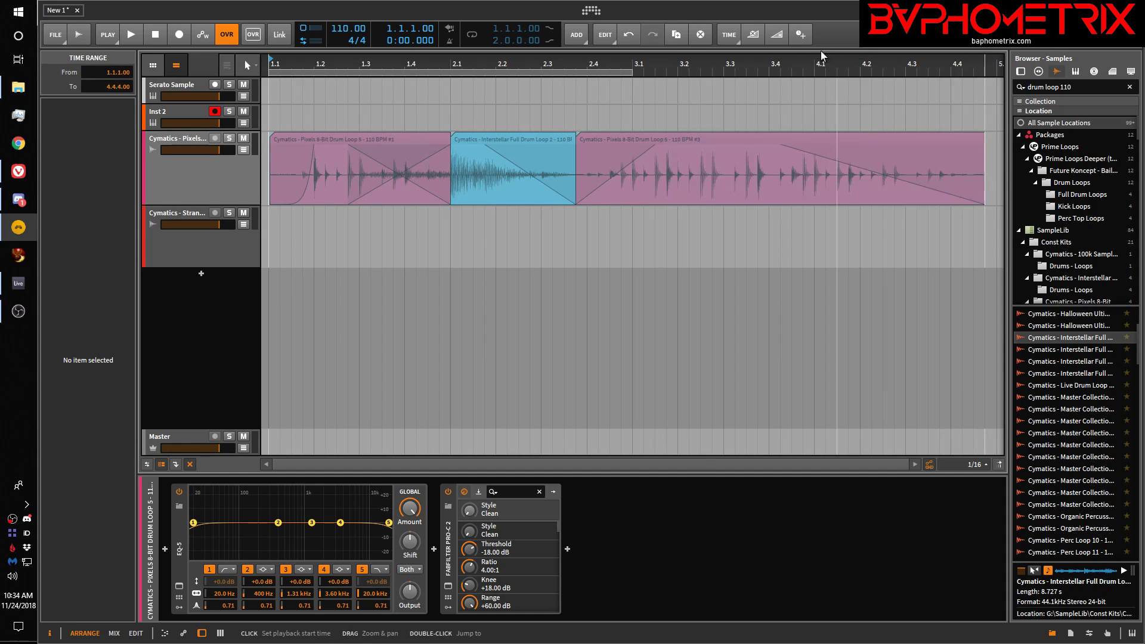
click(728, 36)
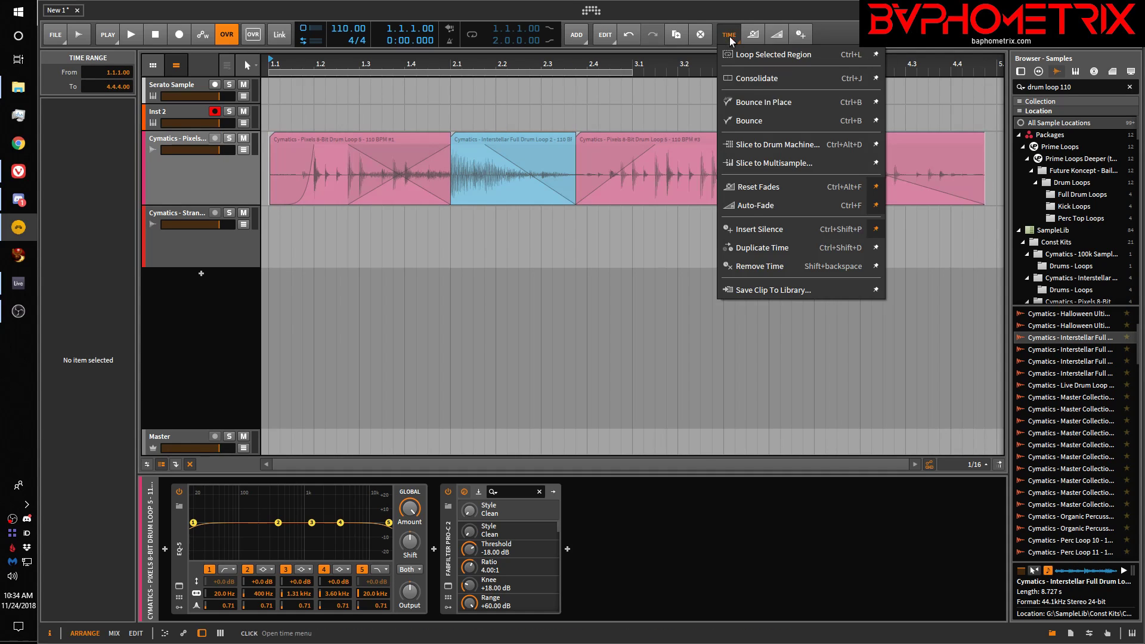
click(762, 102)
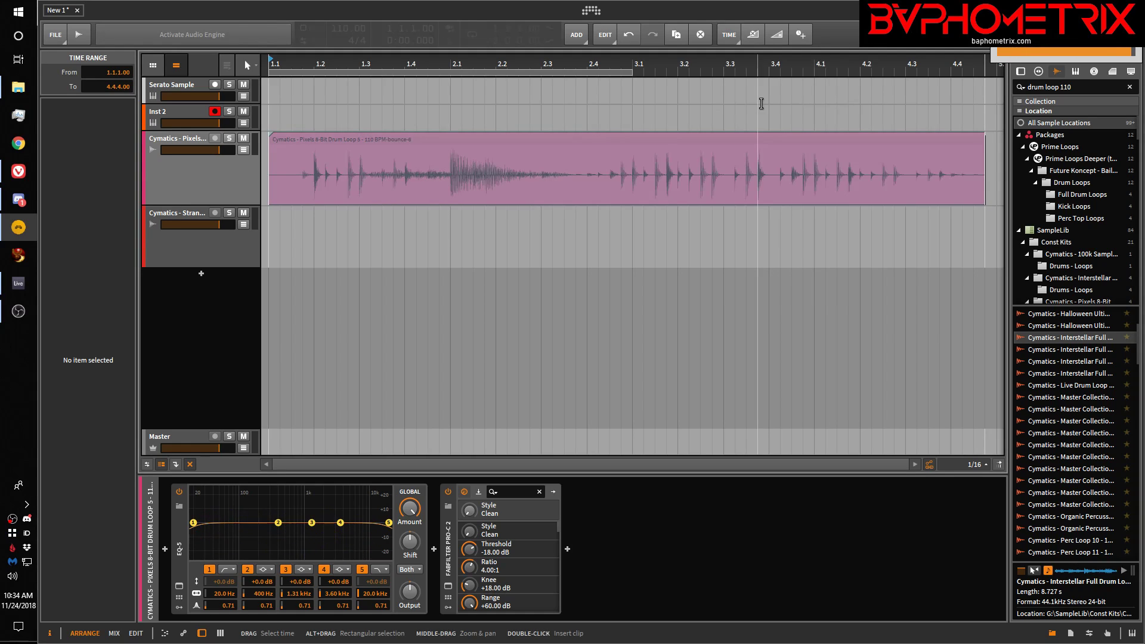
click(501, 141)
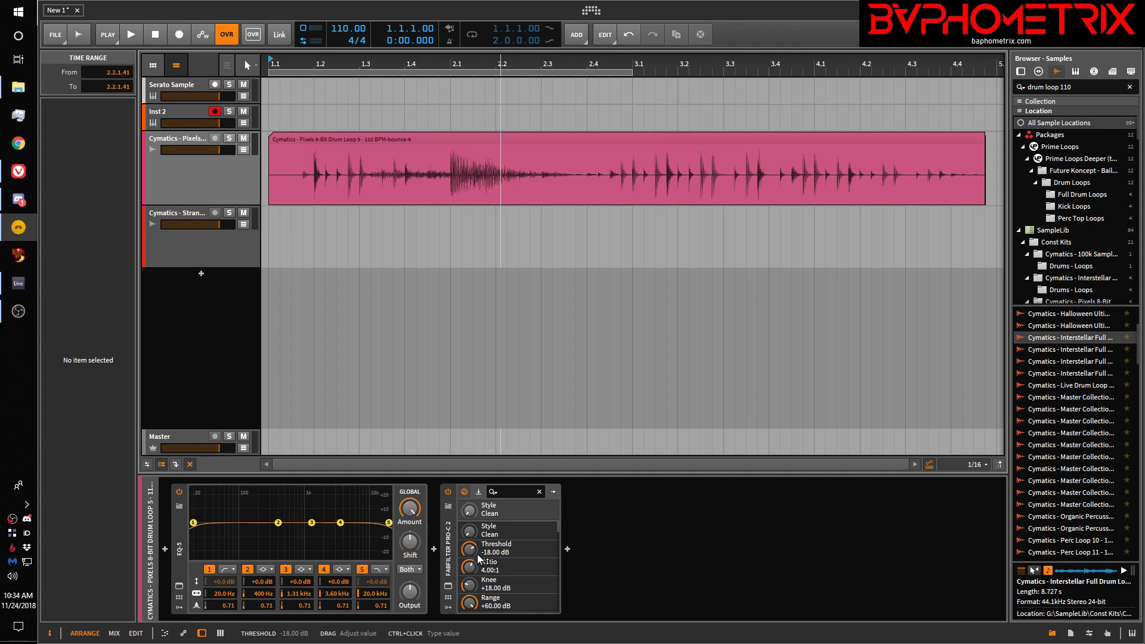
mouse_move(479, 558)
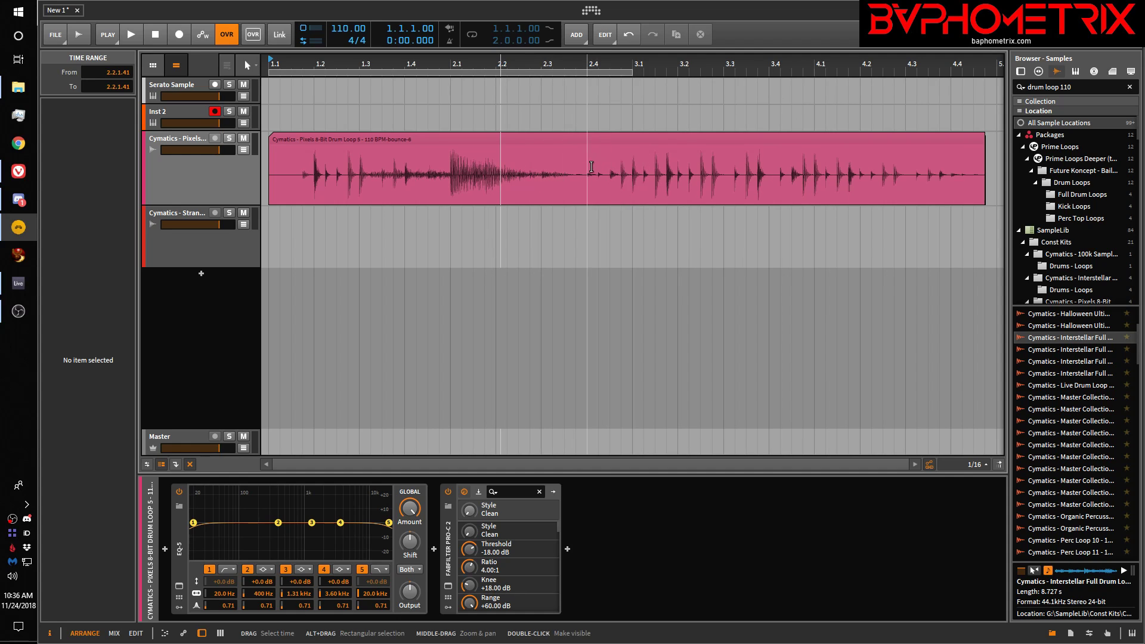
Step: Examine the bounced clip in the detail editor and the EQ-5 and Pro-C 2 devices on its track
double_click(589, 139)
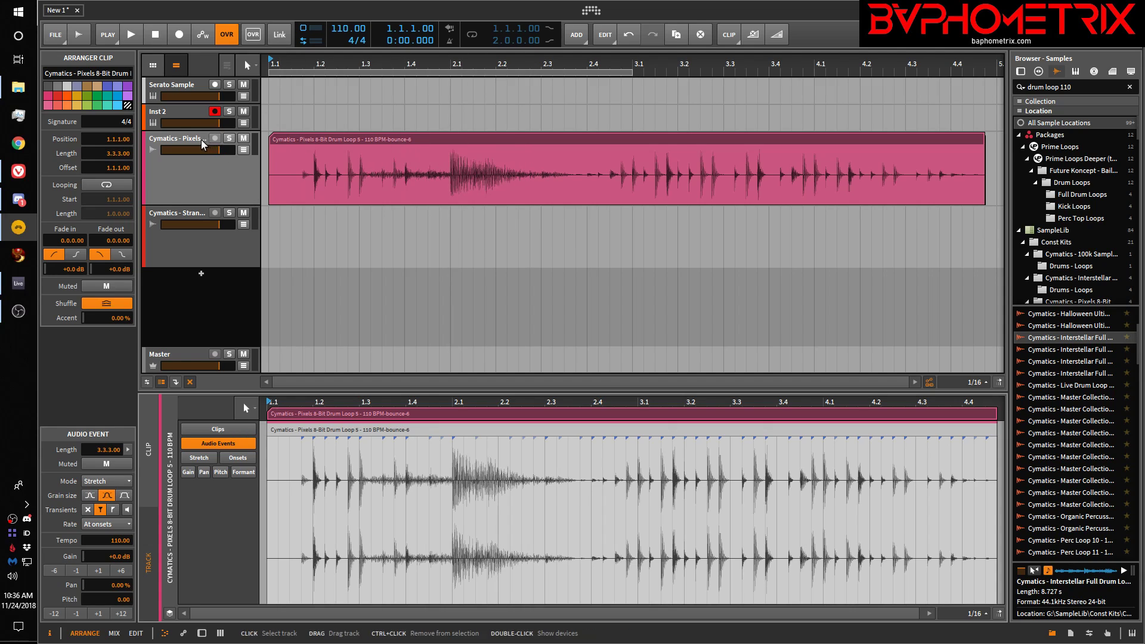
click(305, 295)
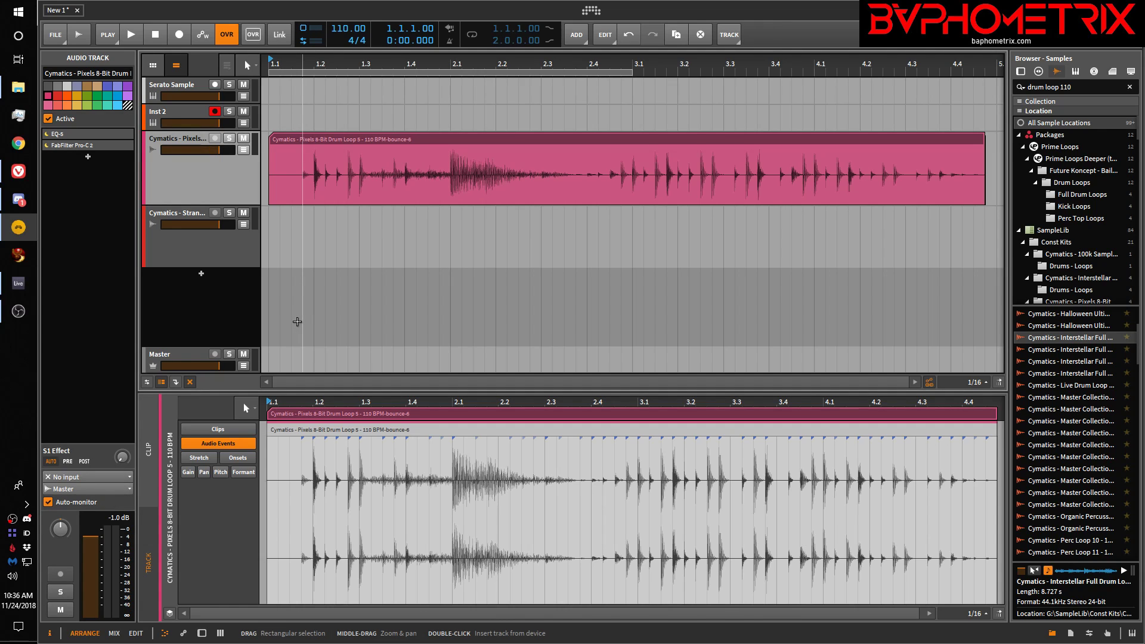
key(d)
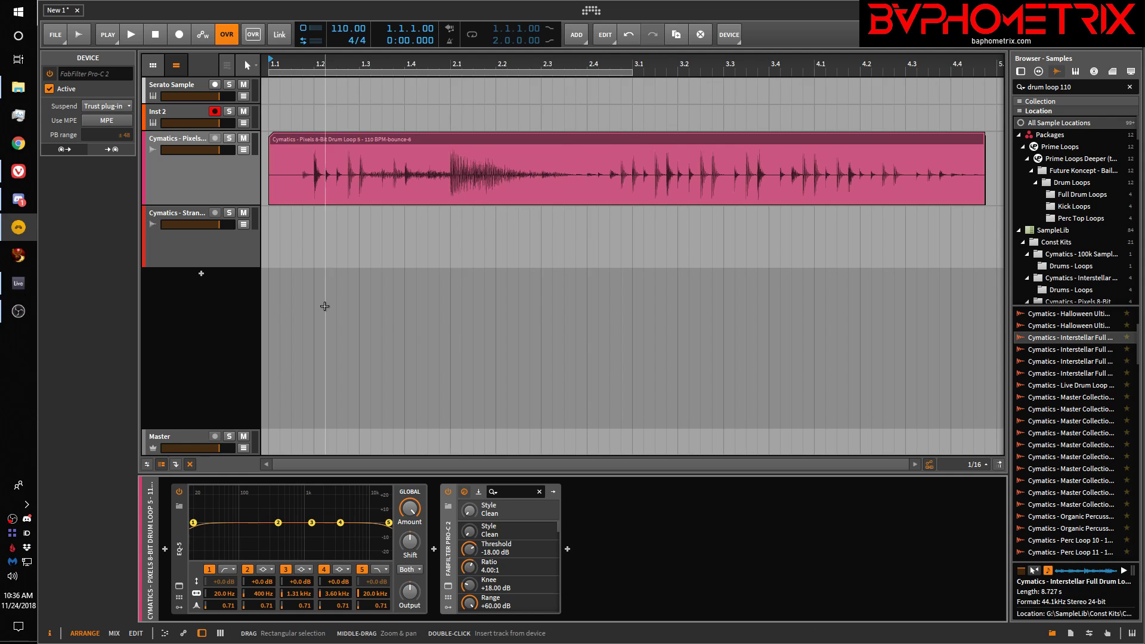
Step: Delete the Cymatics Pixels 8-Bit and Cymatics Strangers audio tracks
click(184, 137)
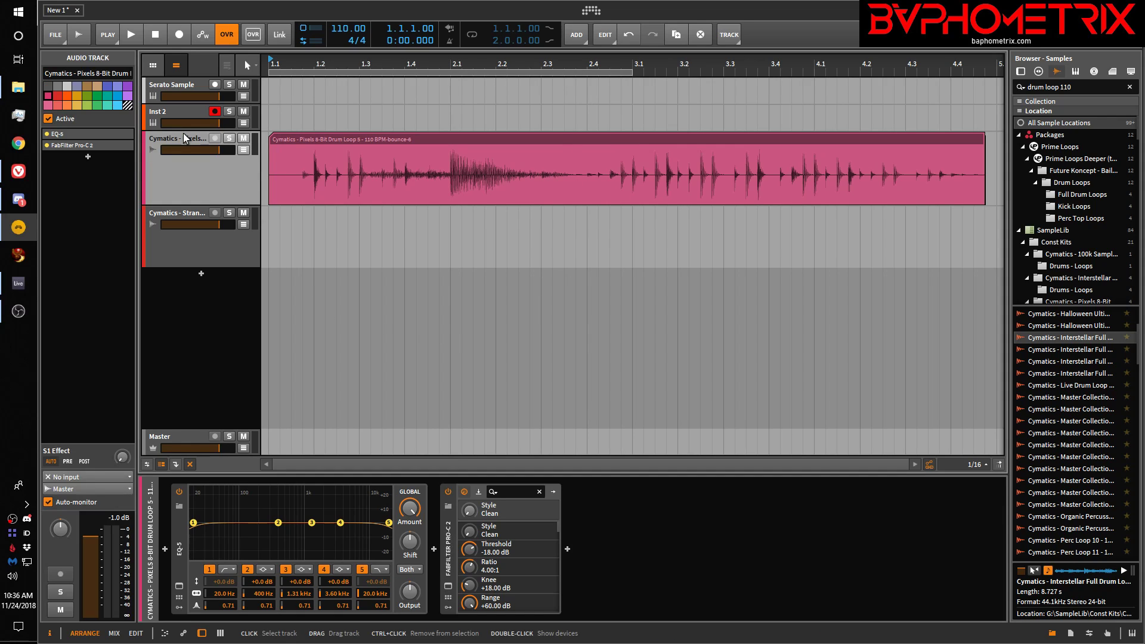
key(Delete)
key(Delete)
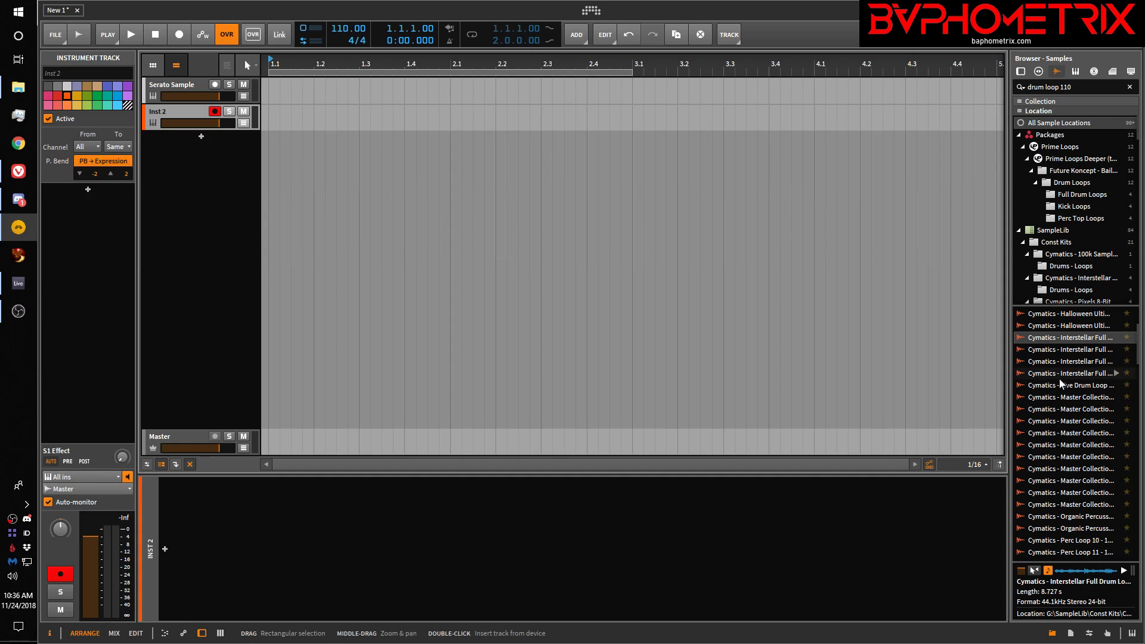
Step: Look through the "drum loop 110" sample results for another Cymatics loop
scroll(1086, 404, down, 5)
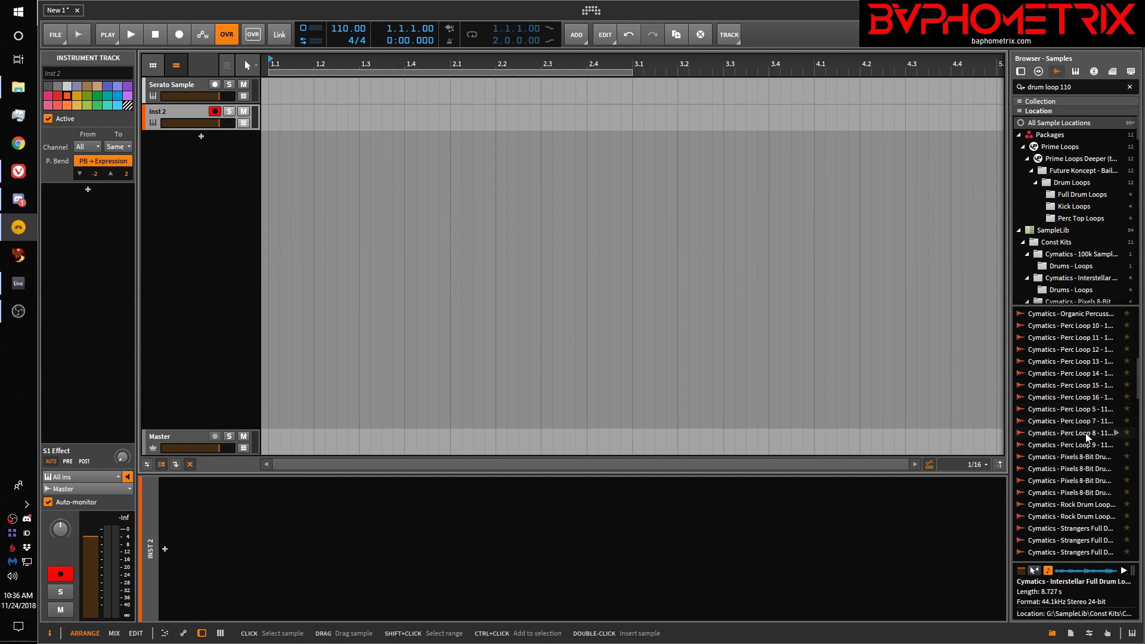
Step: Place the Cymatics Pixels 8-Bit Drum Loop 5 sample at bar 1 on a new audio track and enlarge the track's height
scroll(1085, 439, down, 2)
drag(1077, 421, 276, 145)
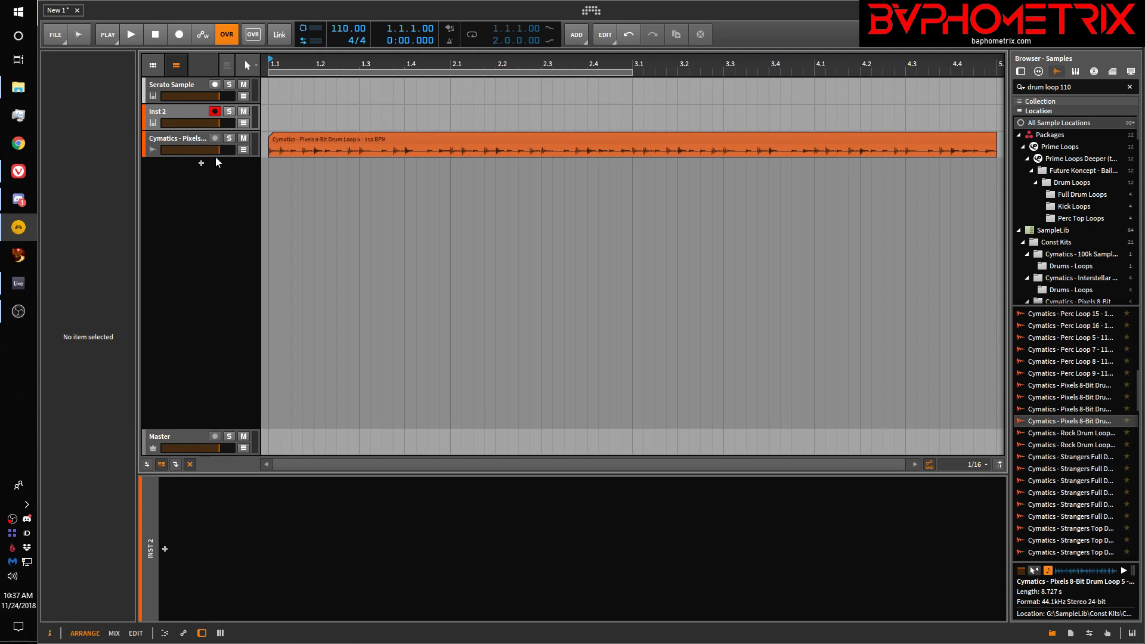
drag(215, 156, 220, 204)
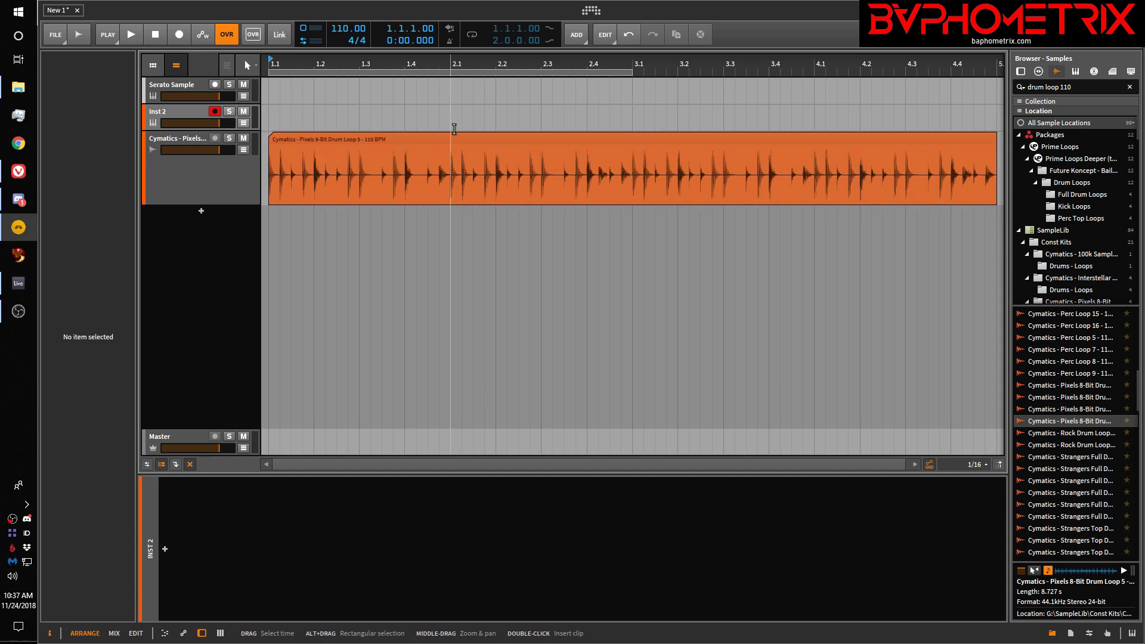
Step: Split the drum loop clip in the arranger at 2.2.1 and 2.3.3, and delete the piece between the cuts
click(498, 178)
key(ctrl+e)
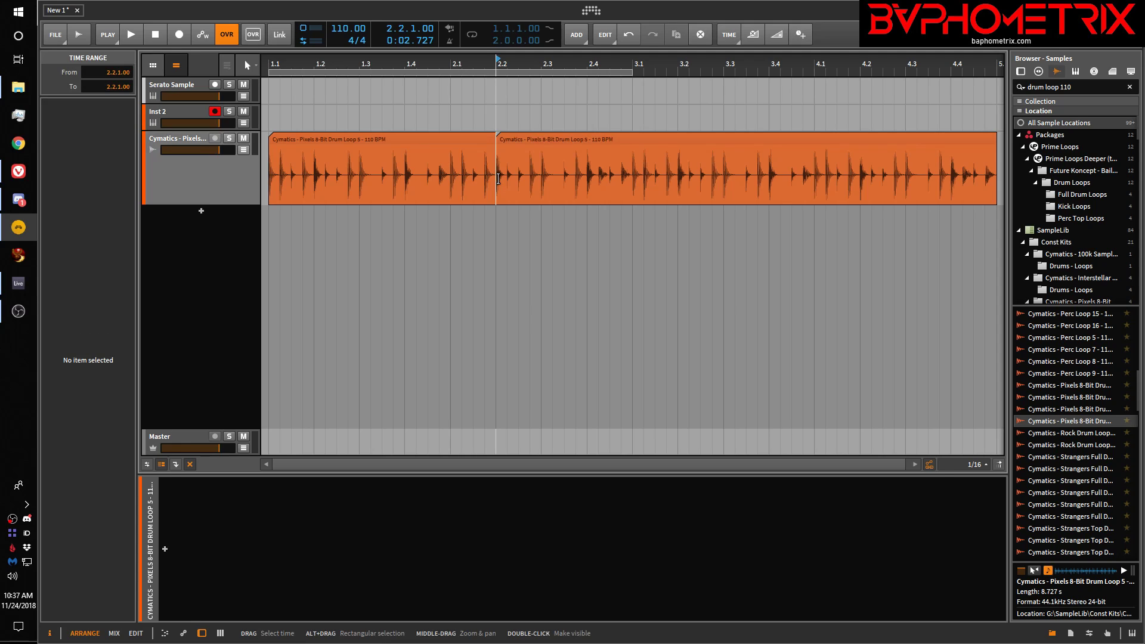
click(560, 179)
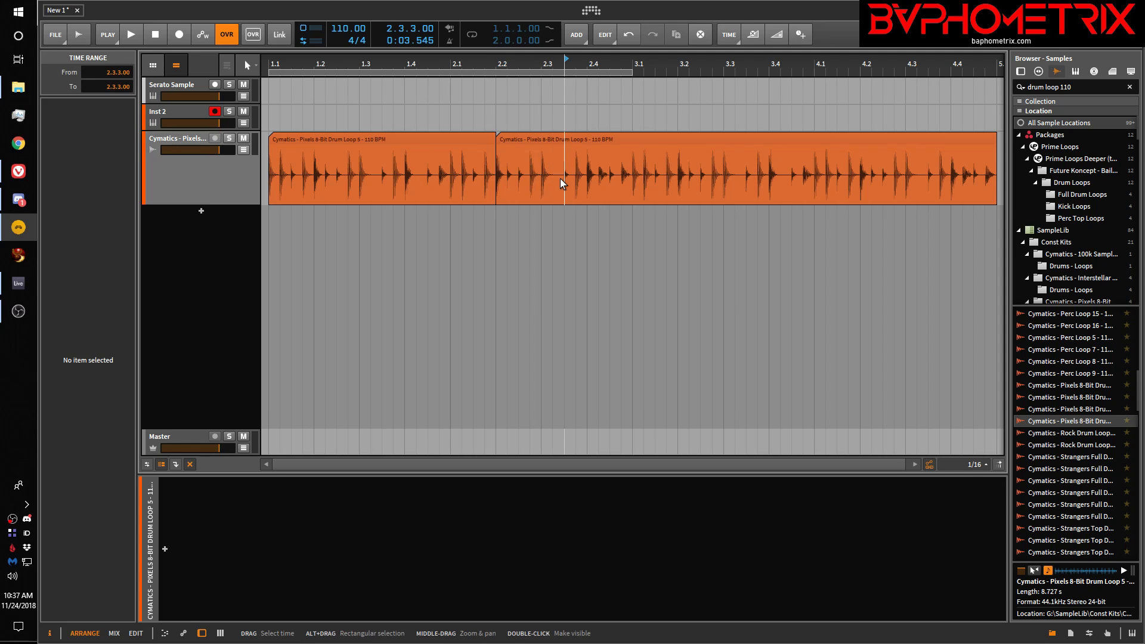
key(ctrl+e)
click(550, 140)
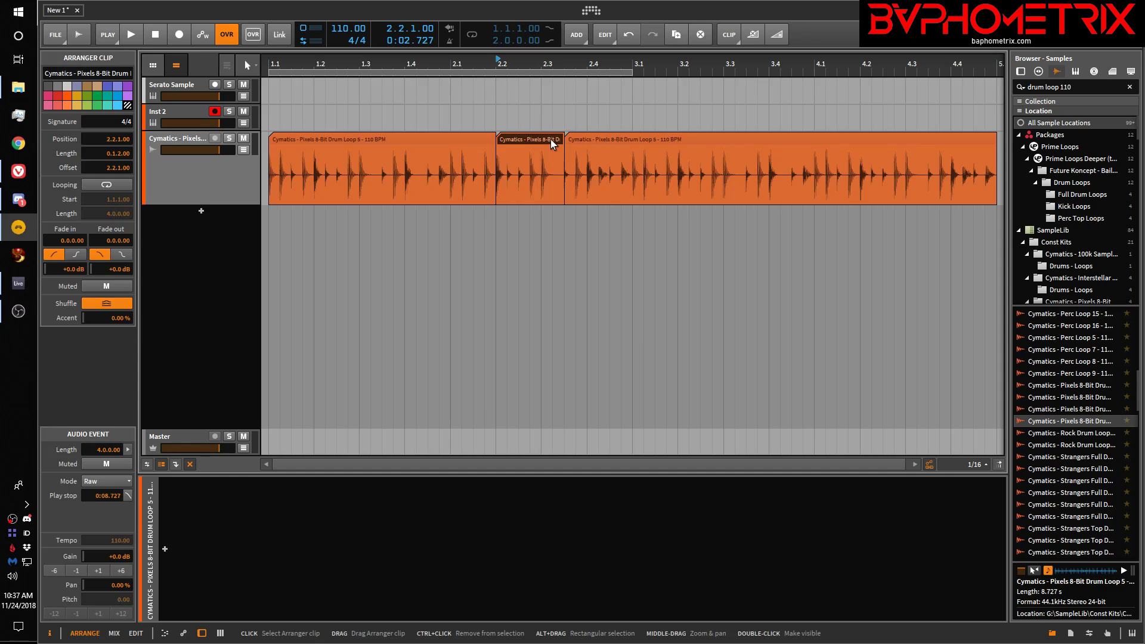
key(Delete)
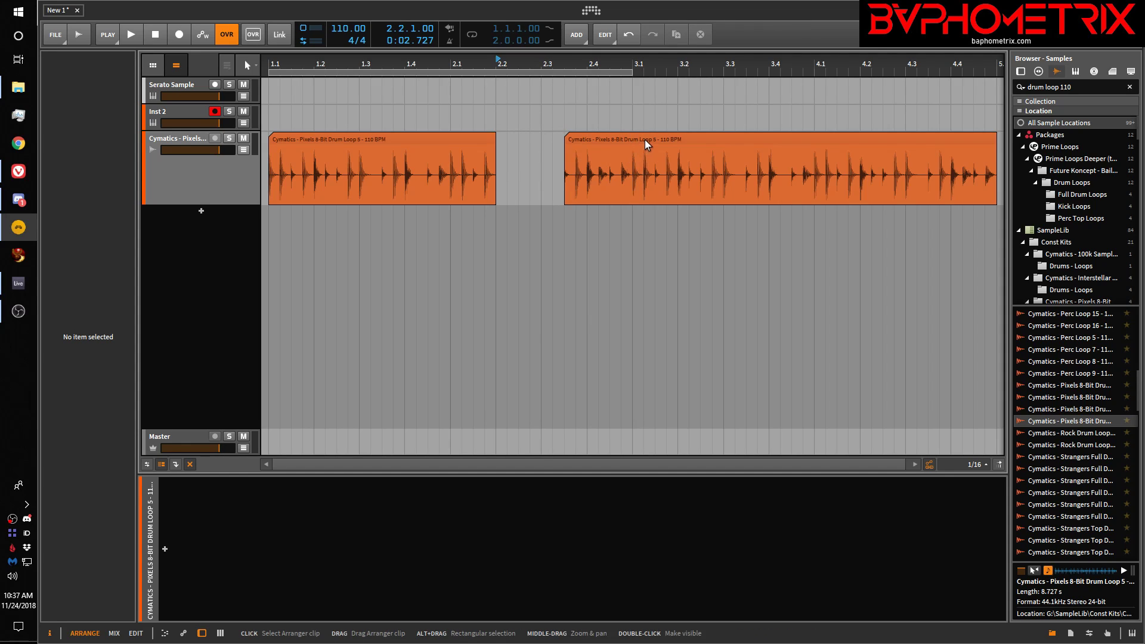
Step: Open the first drum loop clip in the detail editor and fit the track's clips in its view
double_click(488, 142)
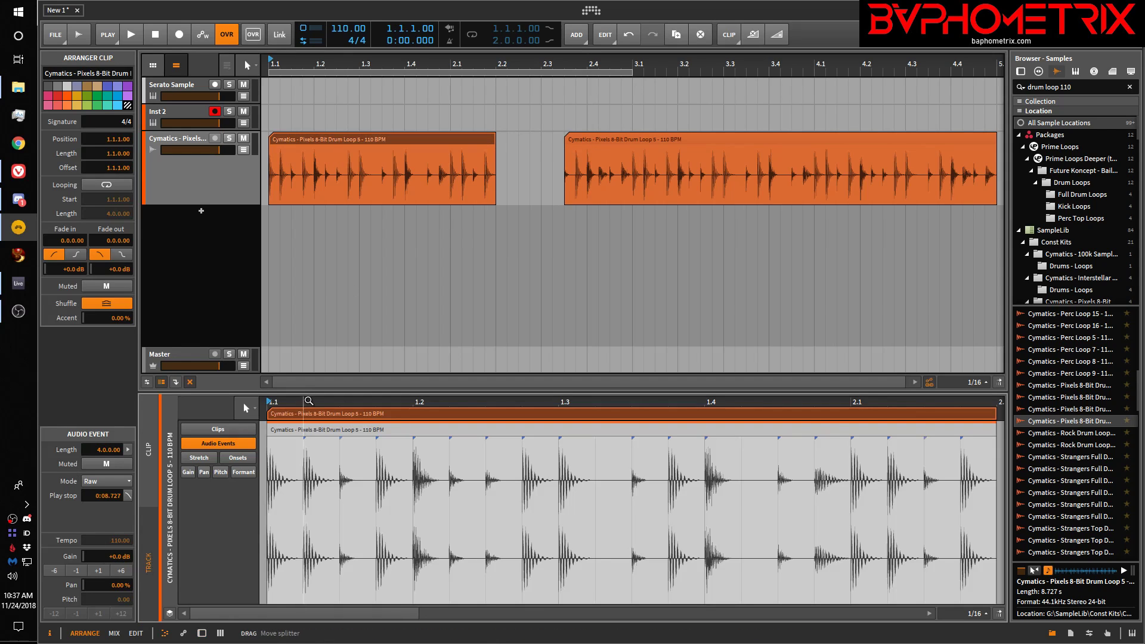
drag(320, 405, 316, 338)
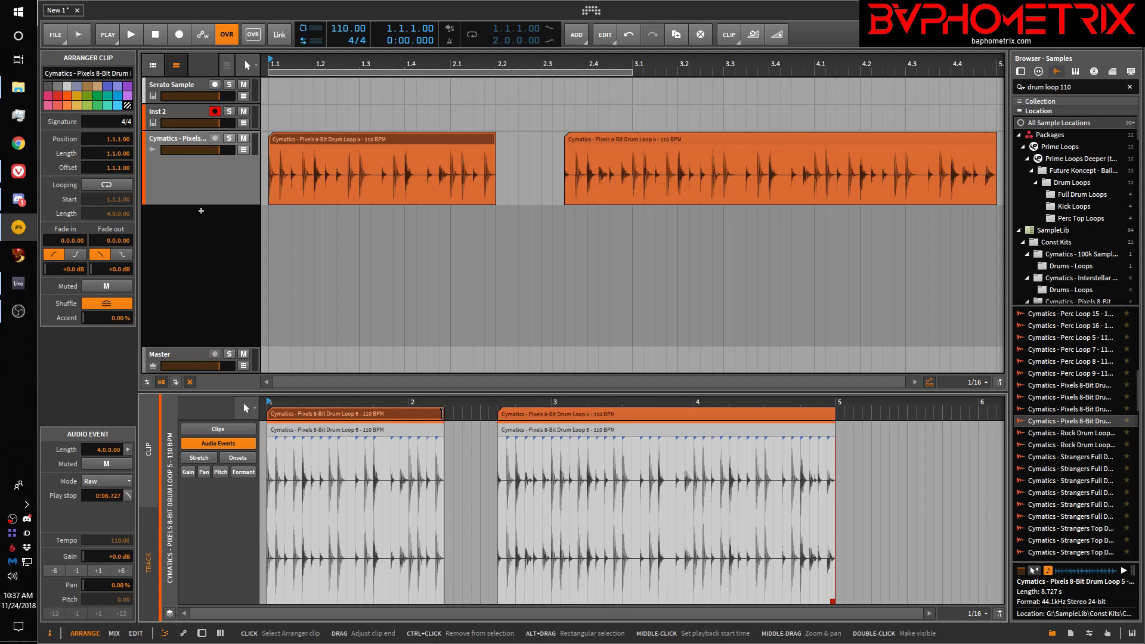
mouse_move(445, 413)
mouse_down()
mouse_move(488, 413)
mouse_move(444, 413)
mouse_up()
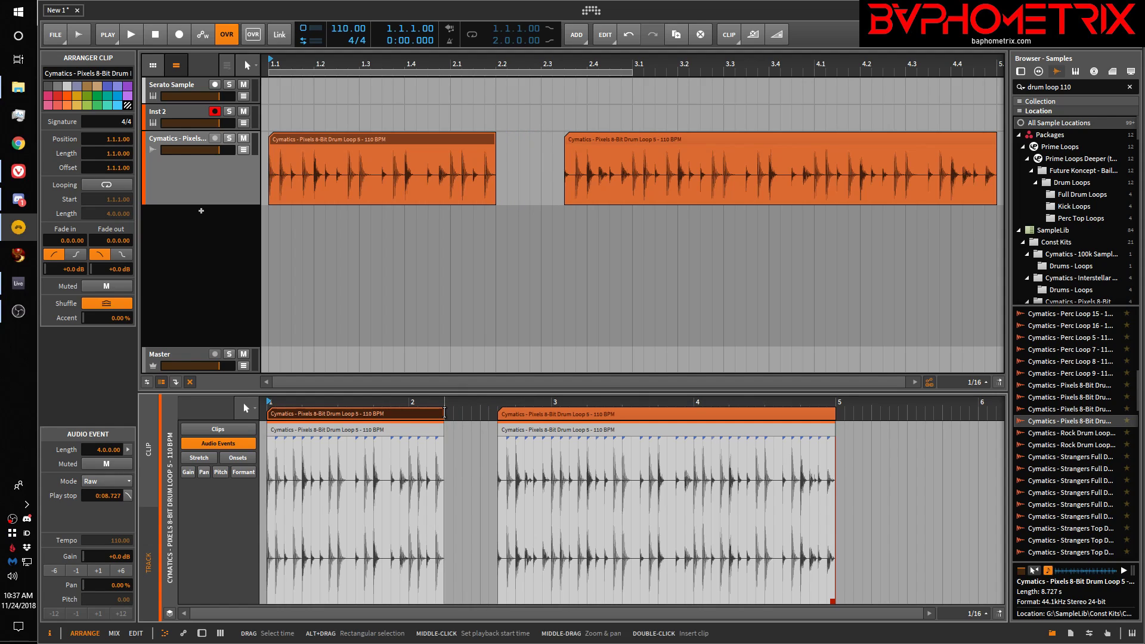
Step: Undo the deletion and the splits of the drum loop clip
double_click(445, 414)
key(ctrl+z)
key(ctrl+z)
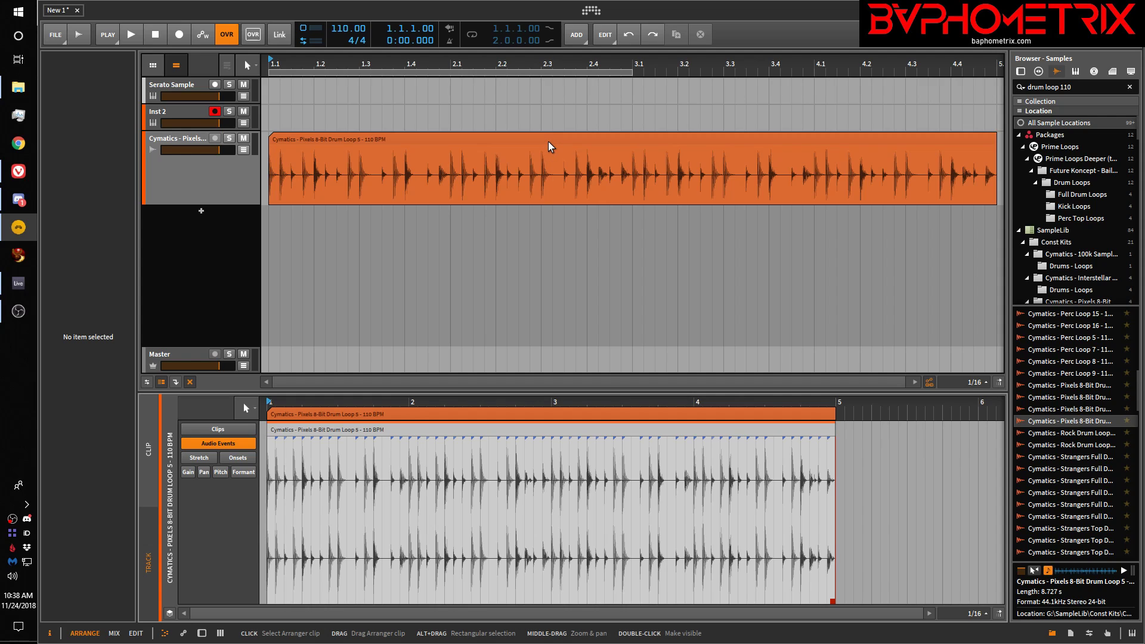
Step: Compare the clip layer with the audio event layer of the drum loop in the detail editor
click(500, 138)
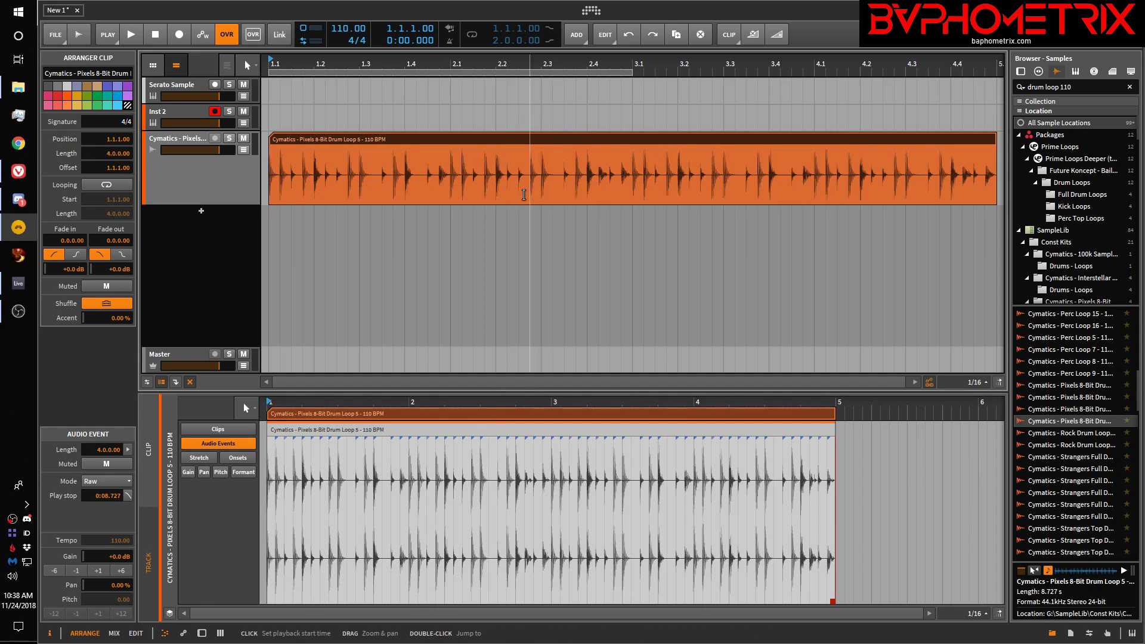
click(541, 181)
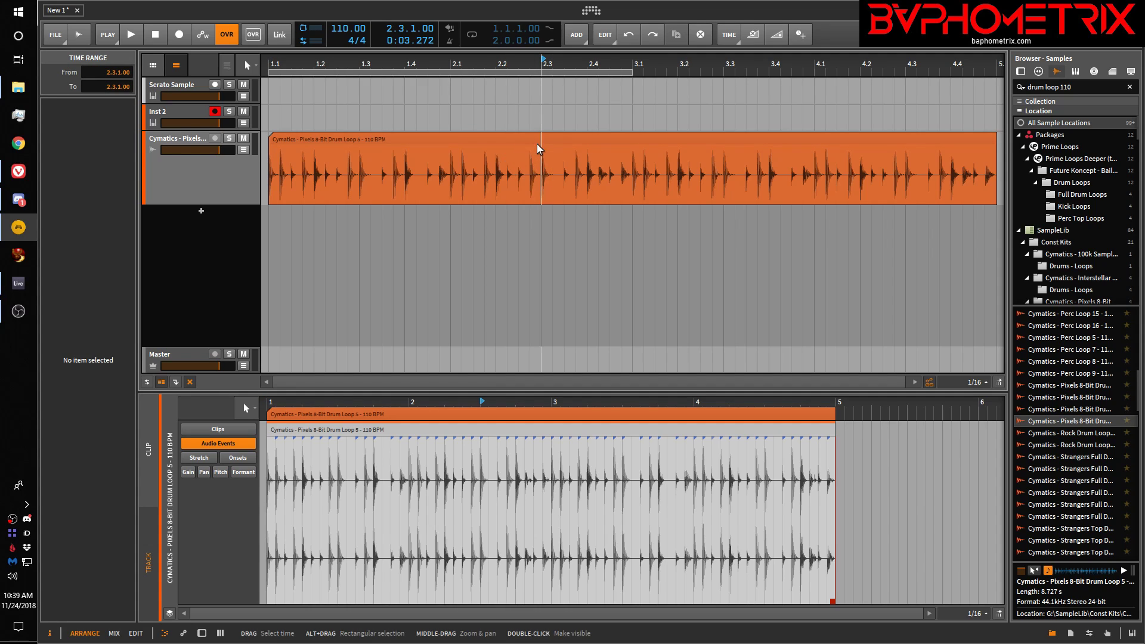
click(449, 433)
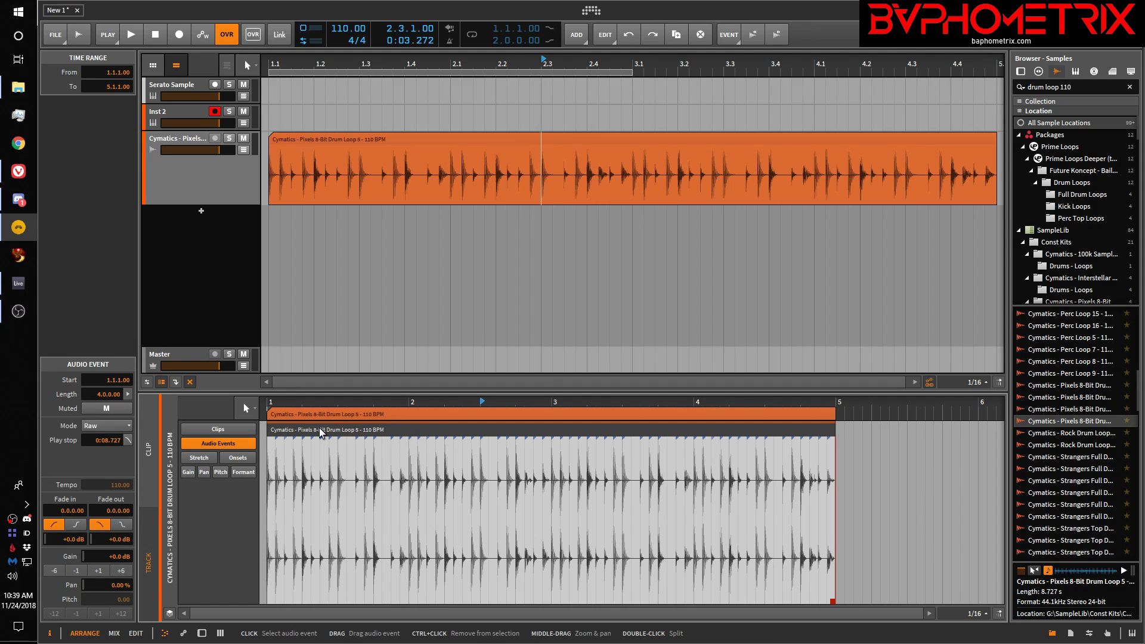
click(252, 429)
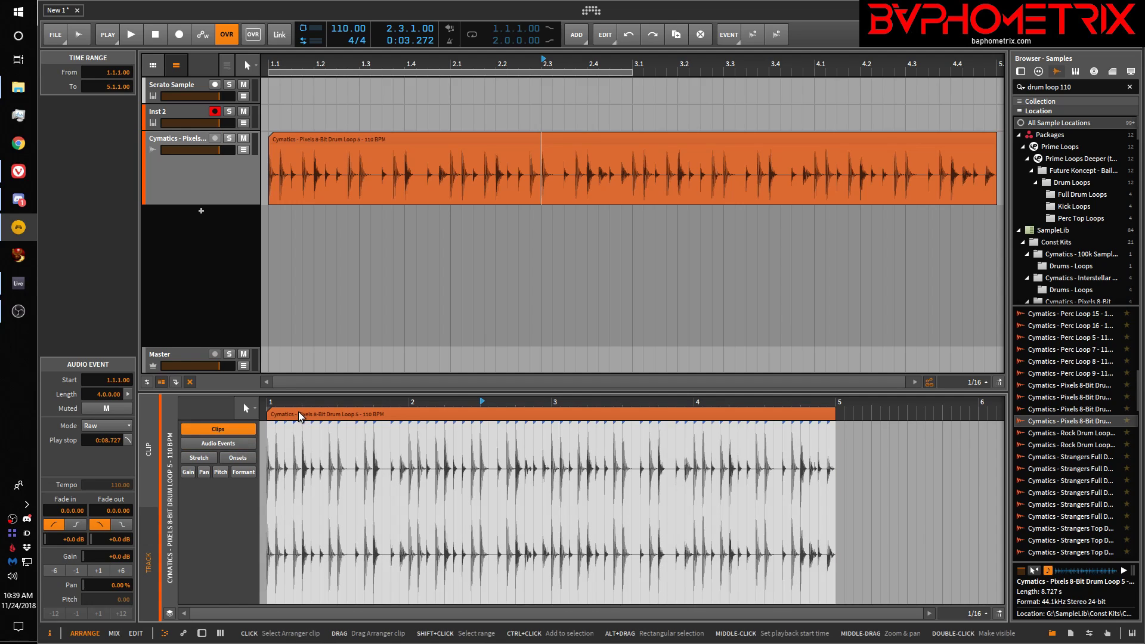
click(241, 443)
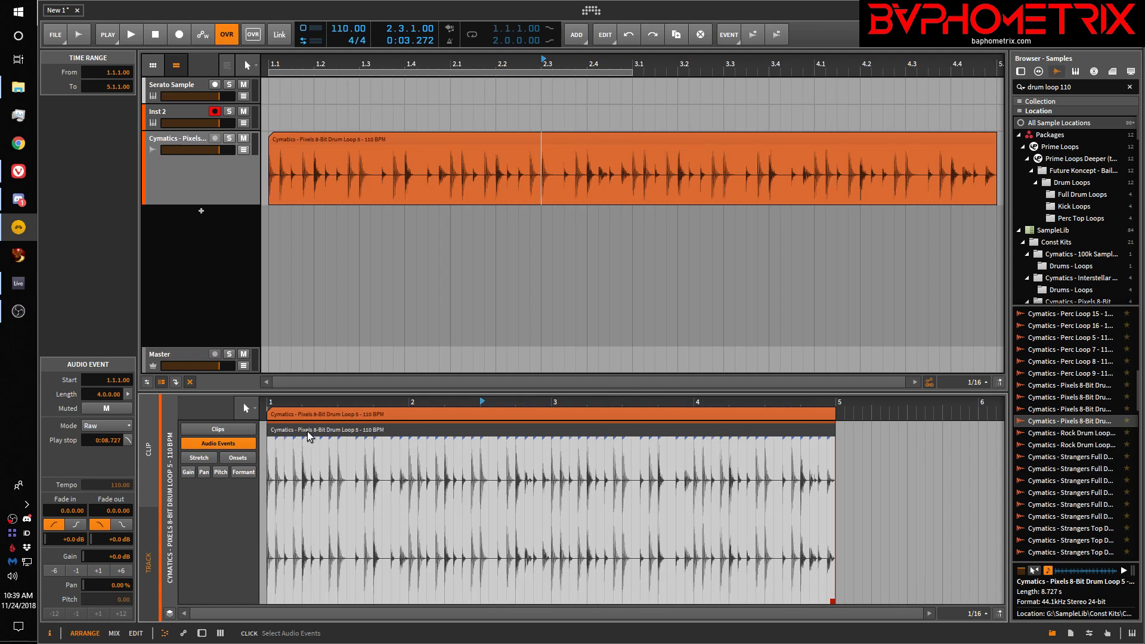
click(349, 412)
click(347, 430)
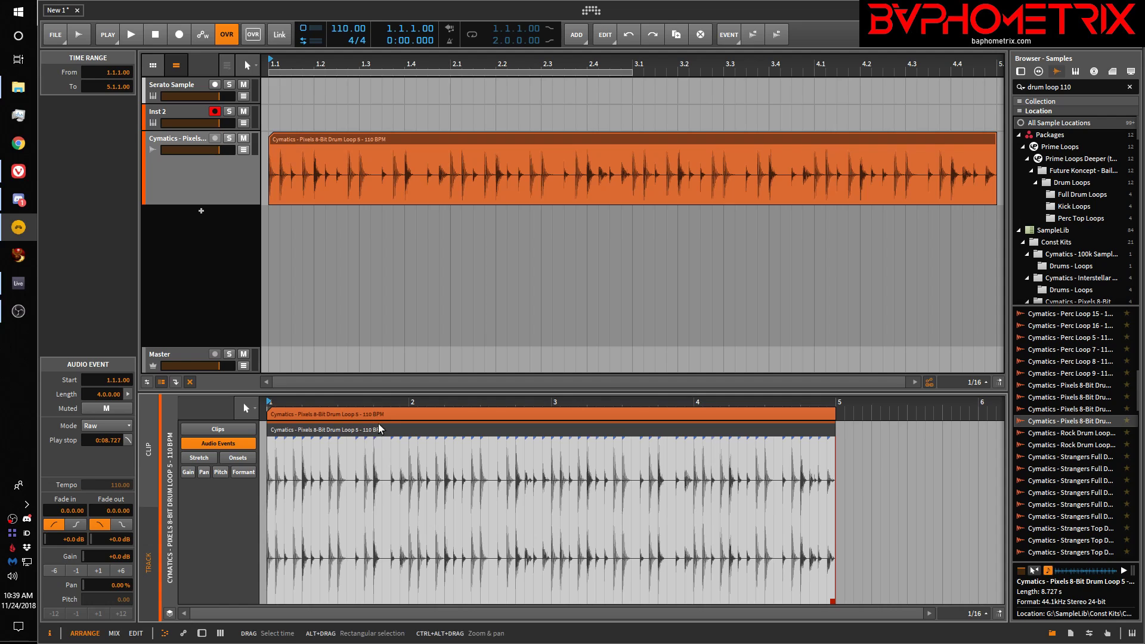
Step: Split the drum loop's audio event inside the clip at 2.1.1 and 2.2.1, and delete the event between the cuts
double_click(448, 135)
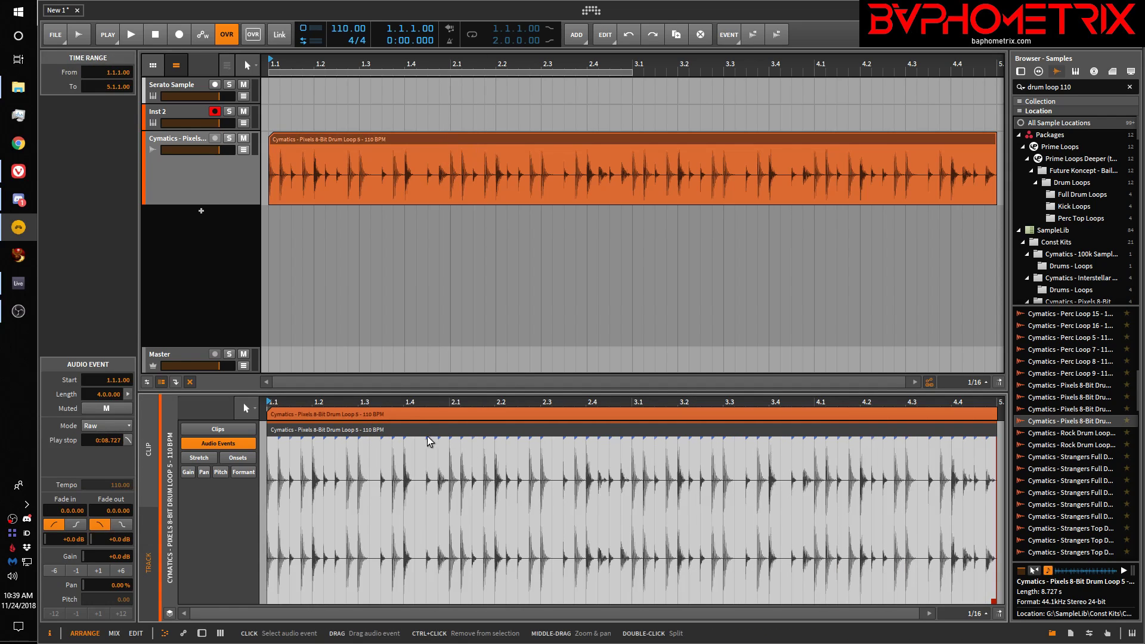
click(449, 496)
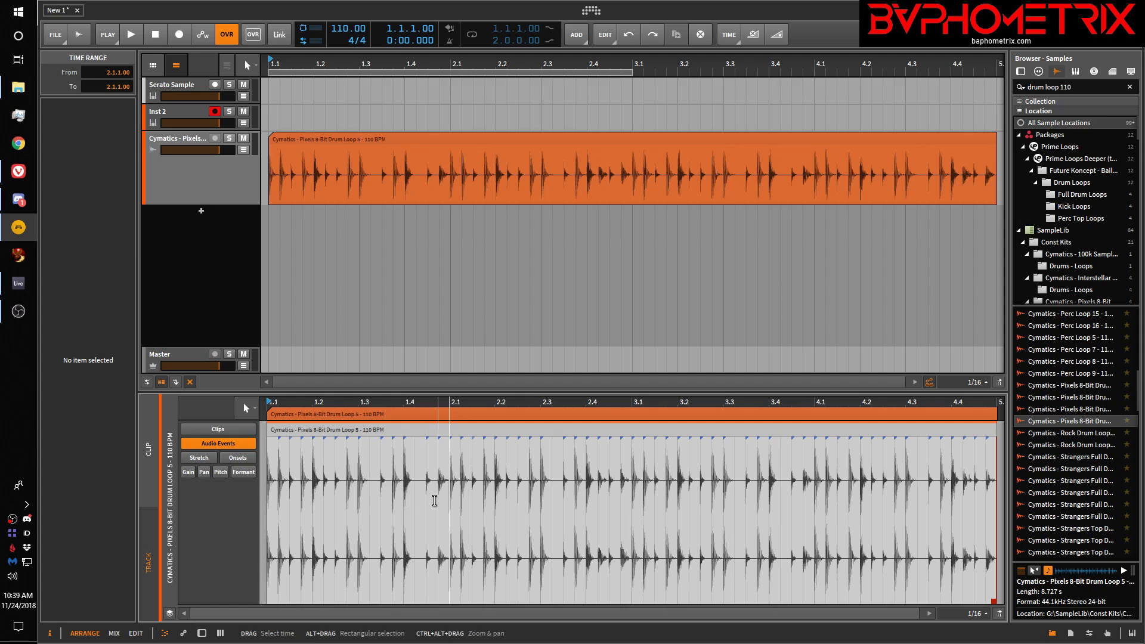
key(ctrl+e)
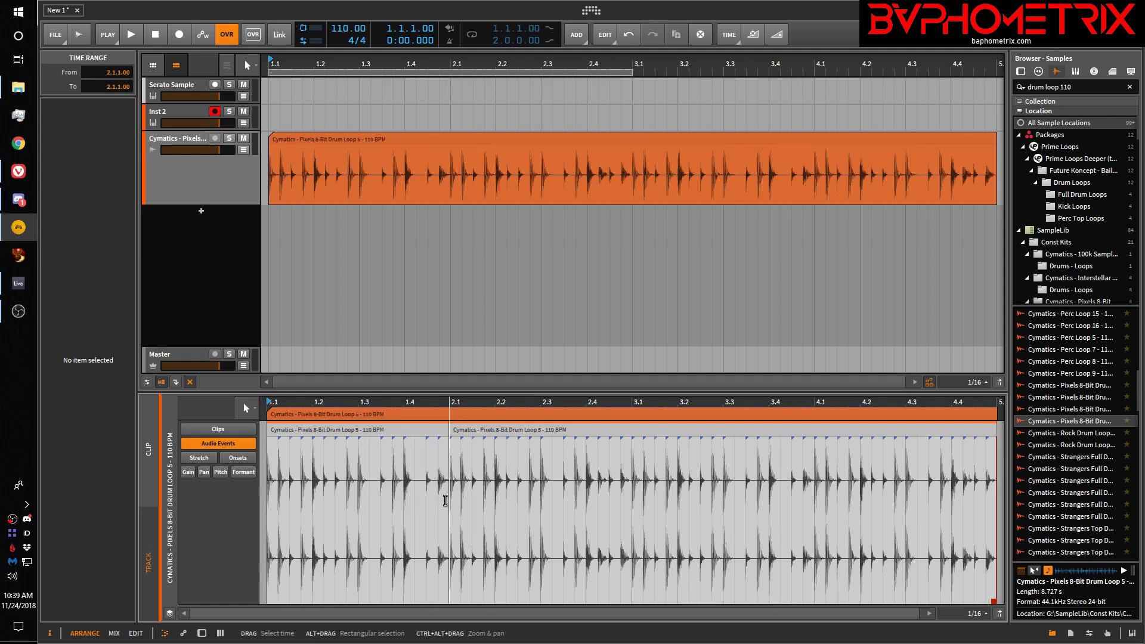
click(493, 490)
key(ctrl+e)
click(464, 429)
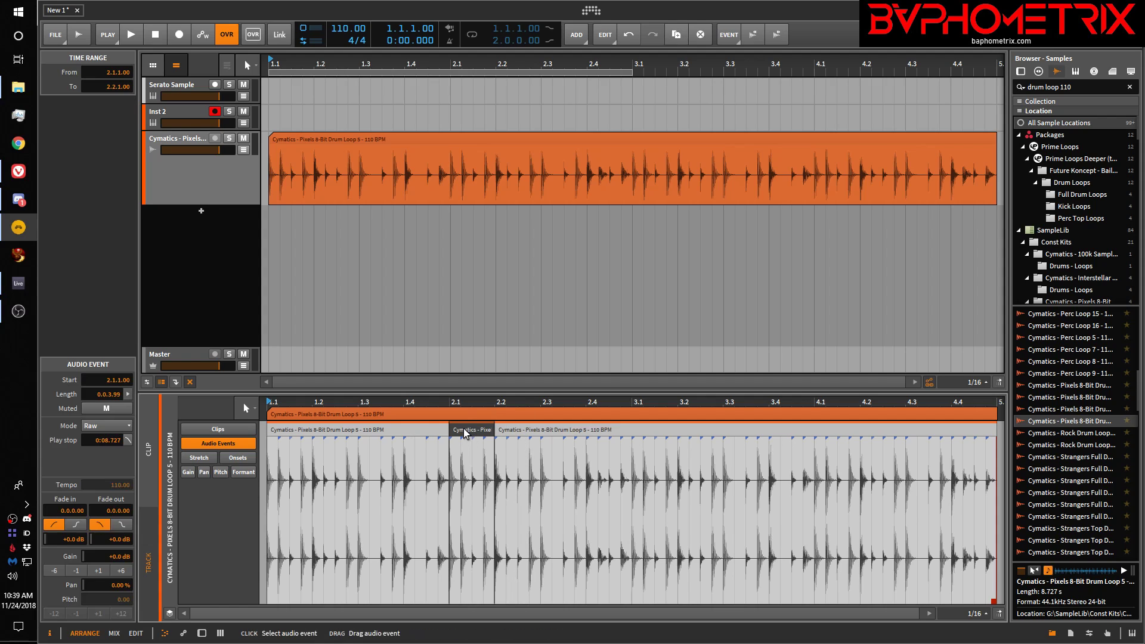
key(Delete)
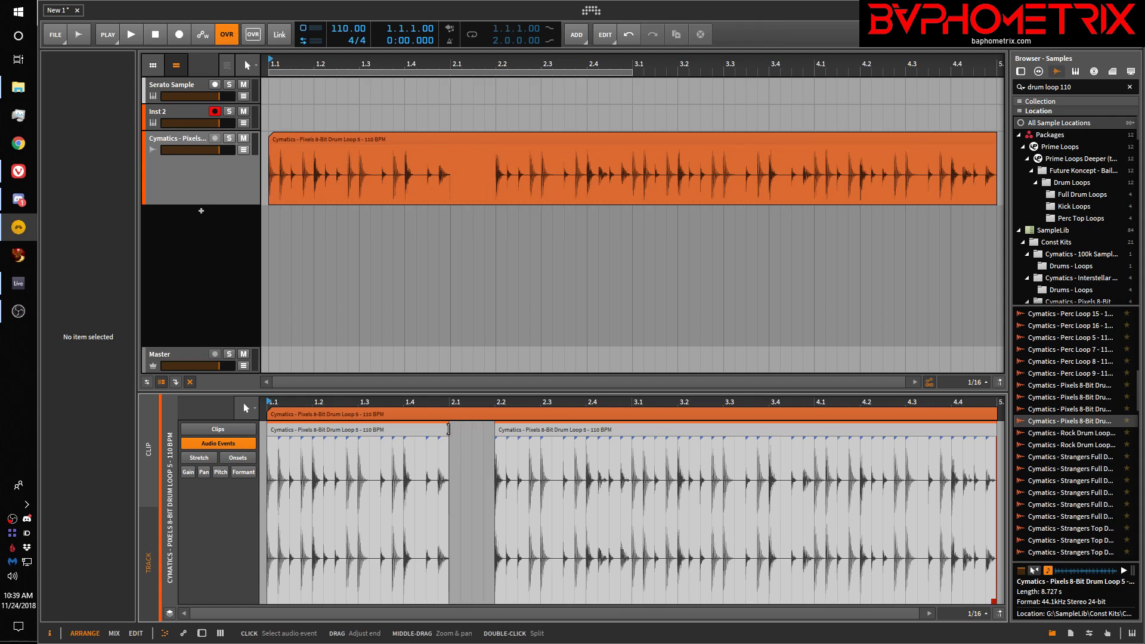
Step: Try splitting the second audio event at 3.1, and undo the split
mouse_move(449, 430)
mouse_down()
mouse_move(485, 430)
mouse_move(449, 430)
mouse_up()
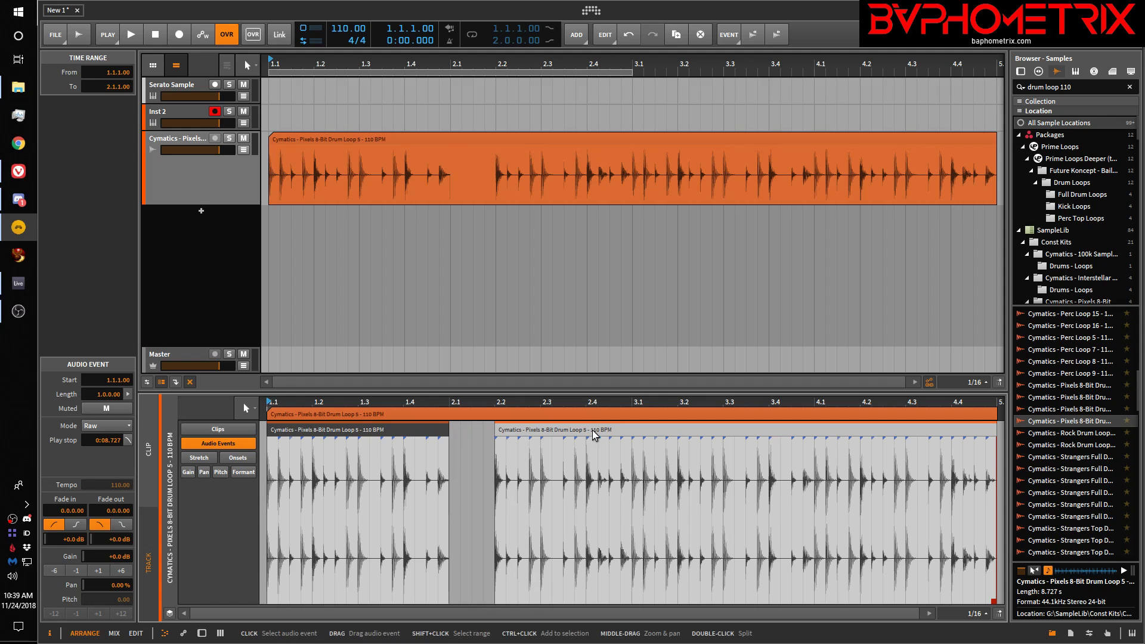
double_click(632, 431)
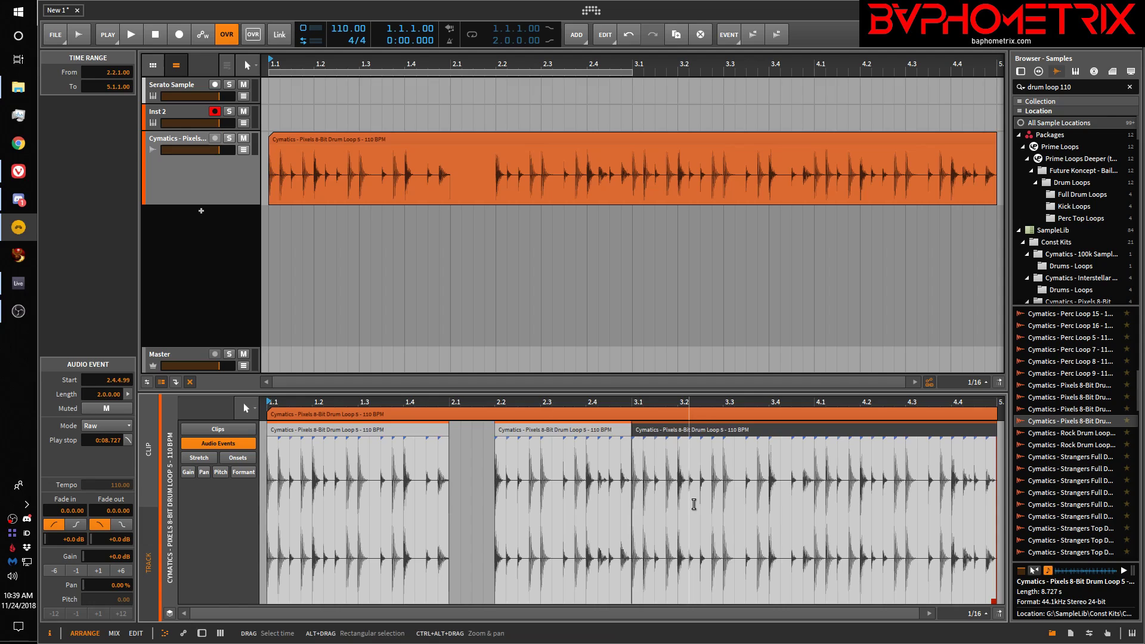
key(ctrl+z)
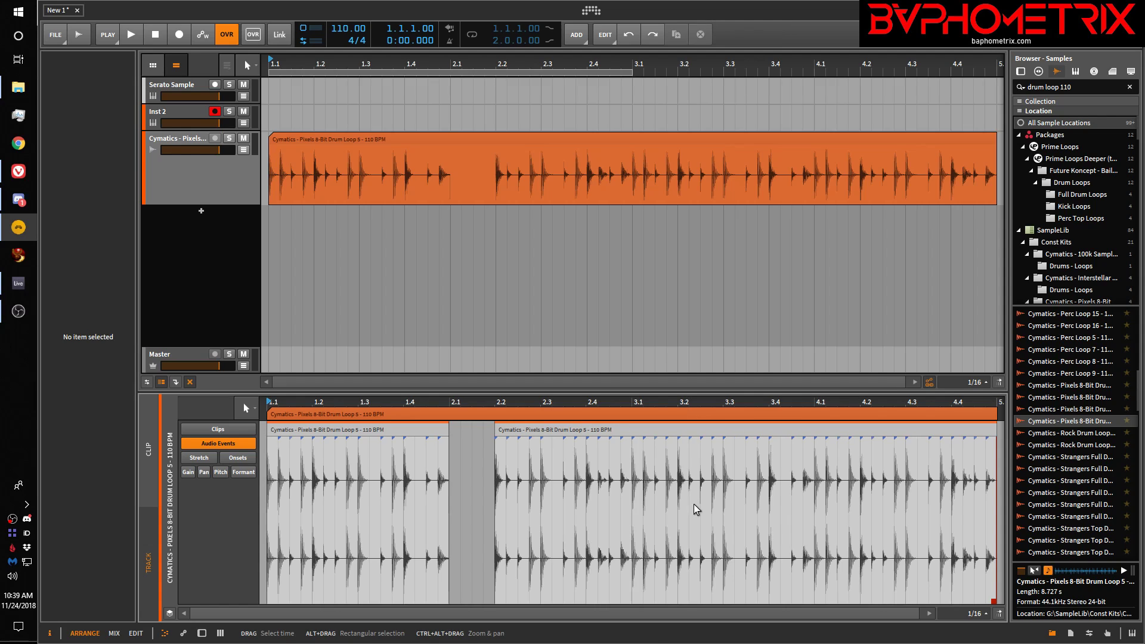
Step: Split out the audio range from about 2.4.2 to 3.1 as its own event and reverse it
drag(599, 463, 628, 463)
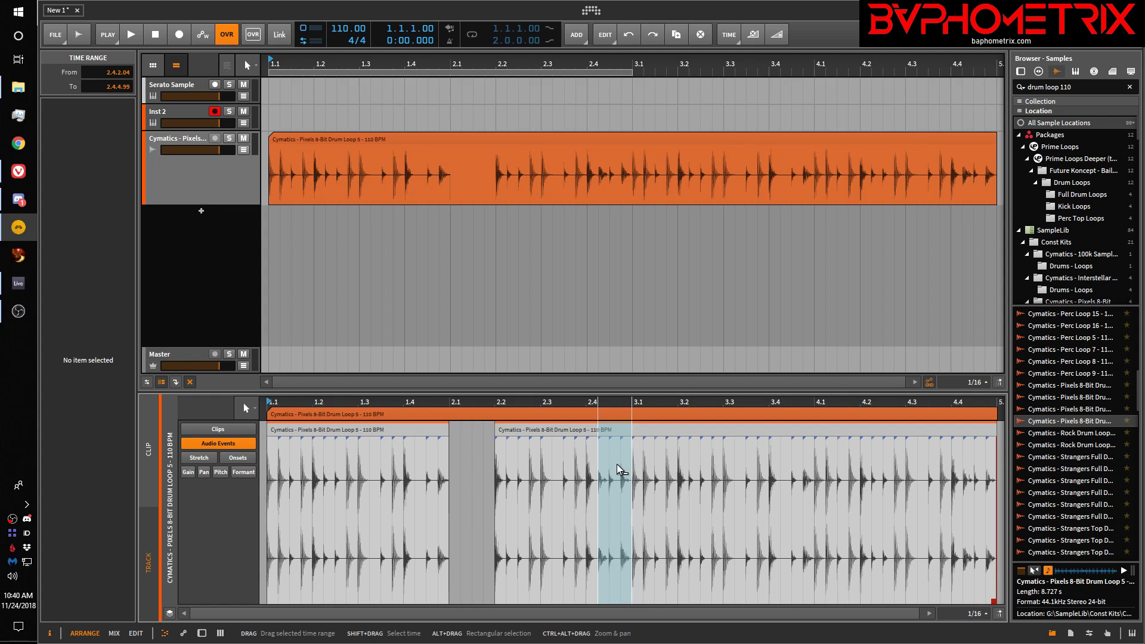
key(ctrl+e)
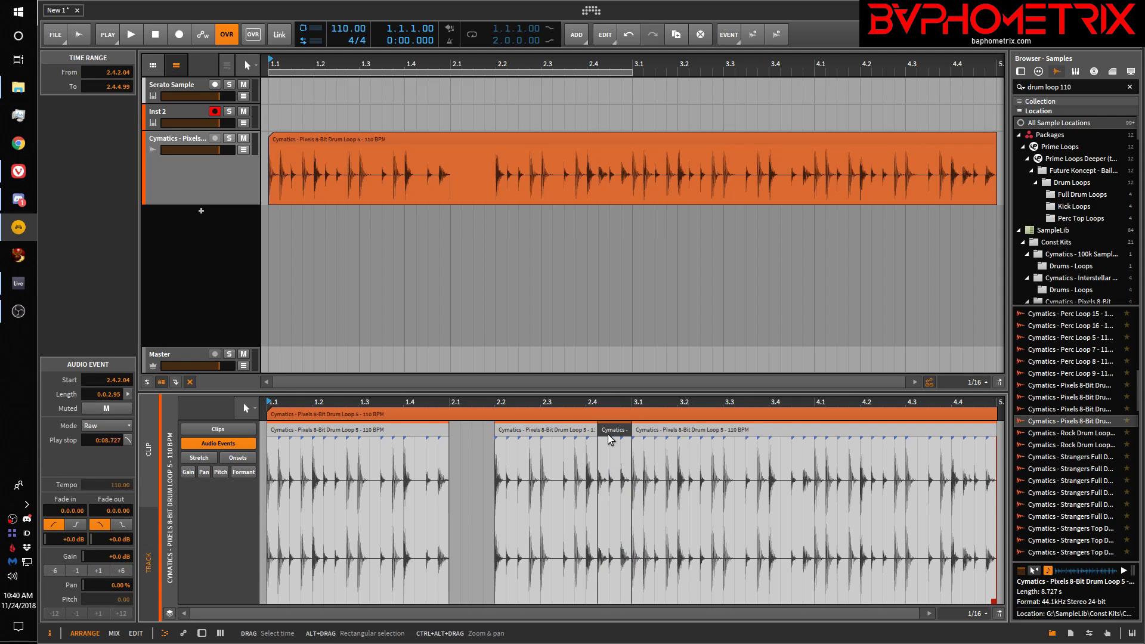
click(729, 40)
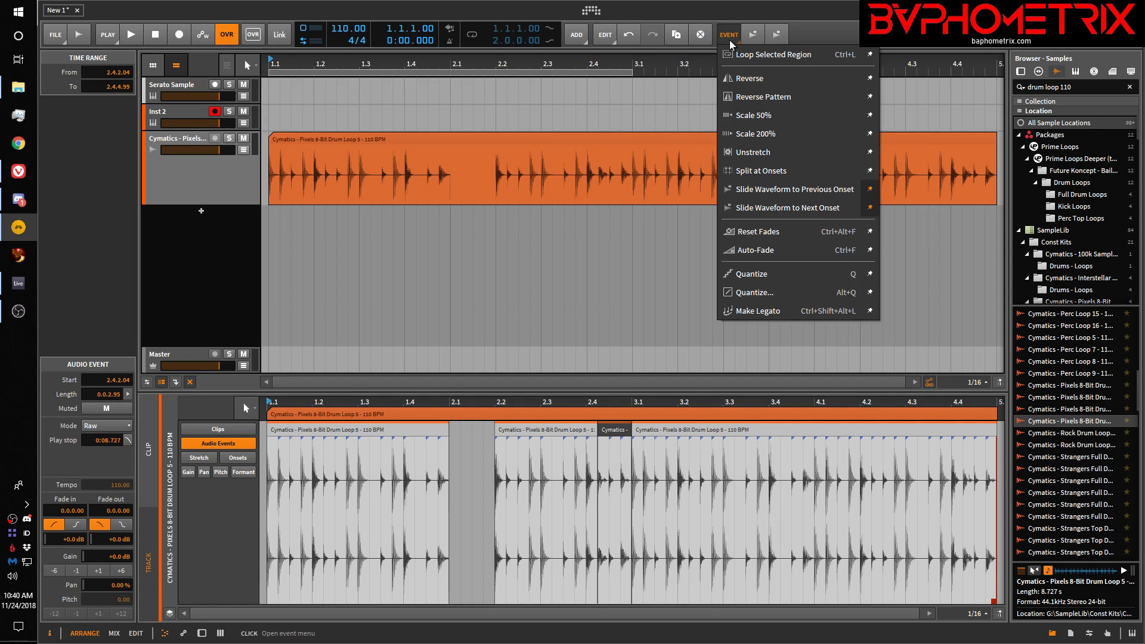
click(746, 76)
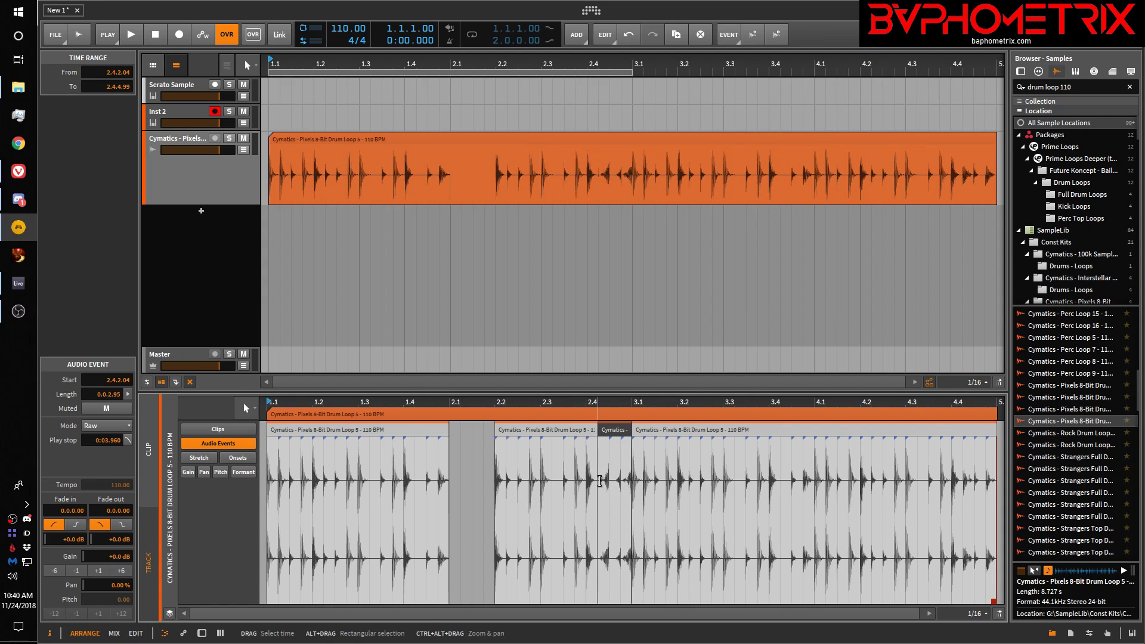
Step: Add long fade-ins to the audio events starting at 3.1 and 1.1, and a full-length fade-out to the event starting at 2.2
click(635, 438)
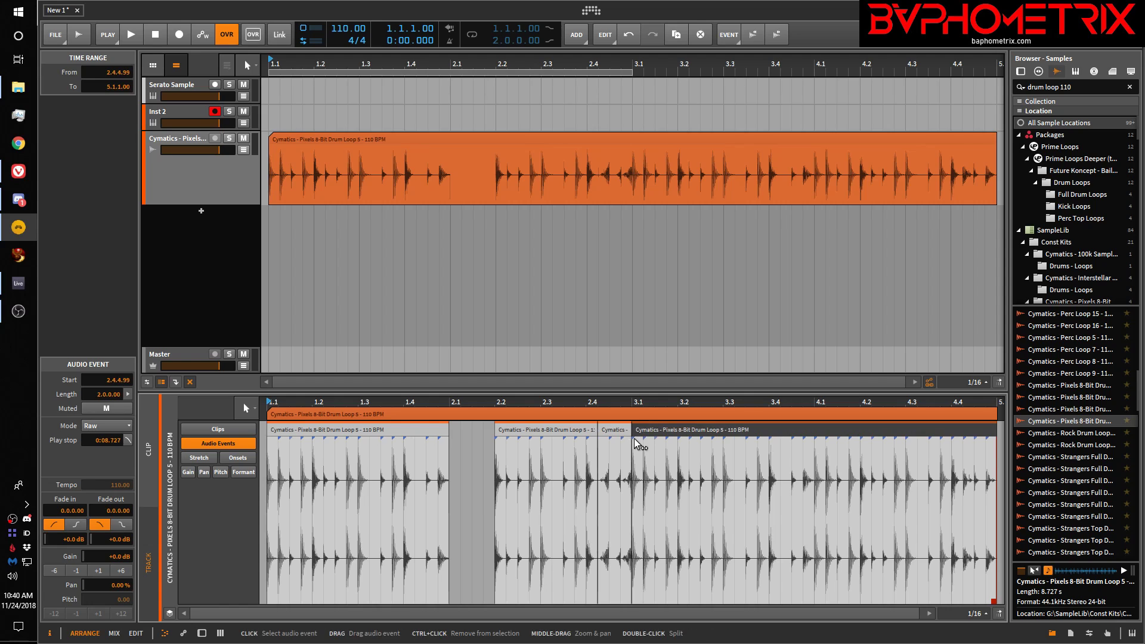
drag(635, 439, 962, 456)
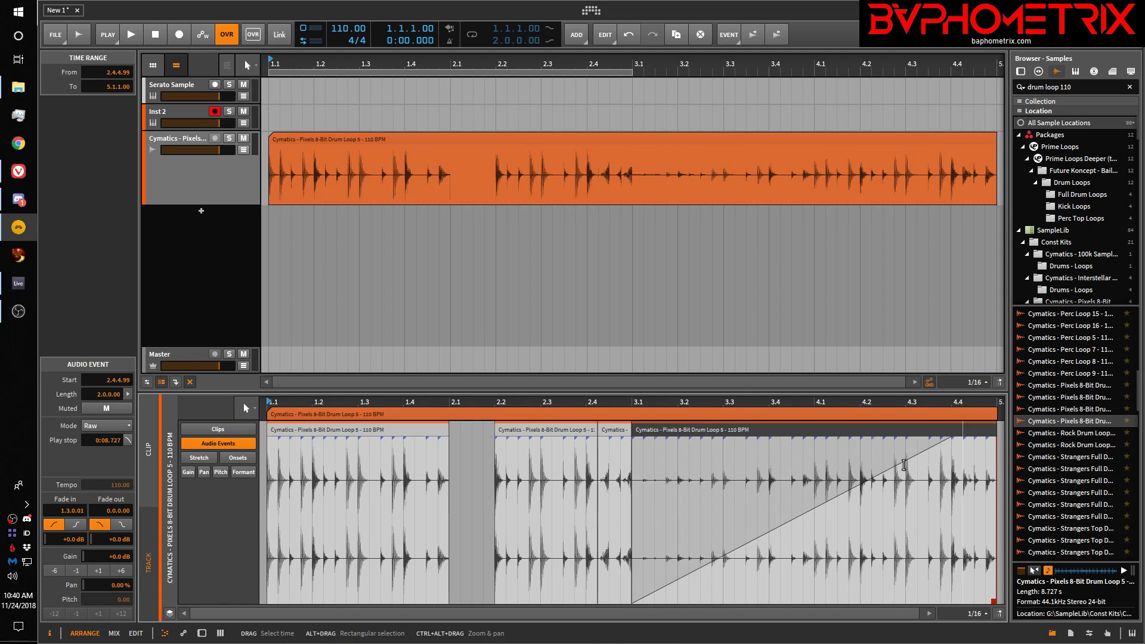
click(568, 430)
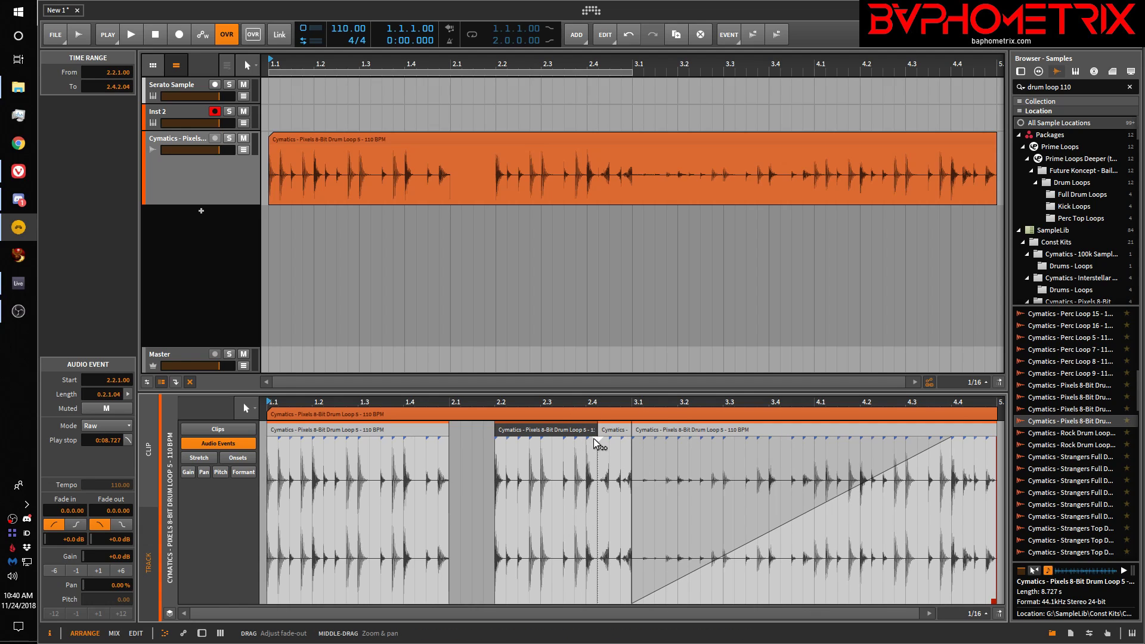
drag(593, 438, 481, 439)
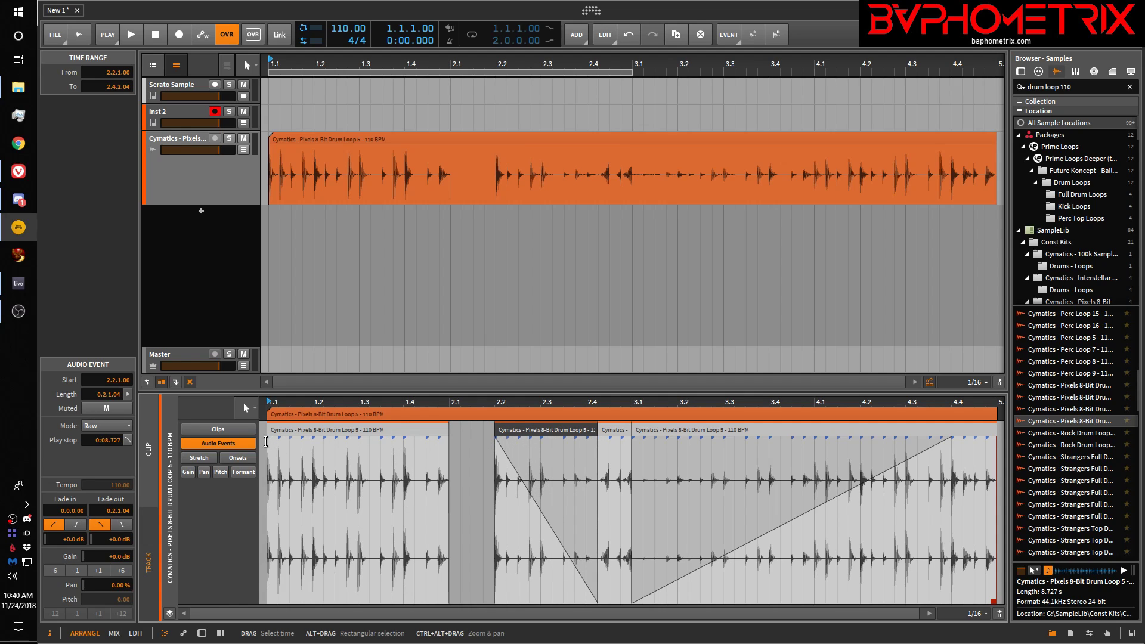
drag(270, 438, 449, 449)
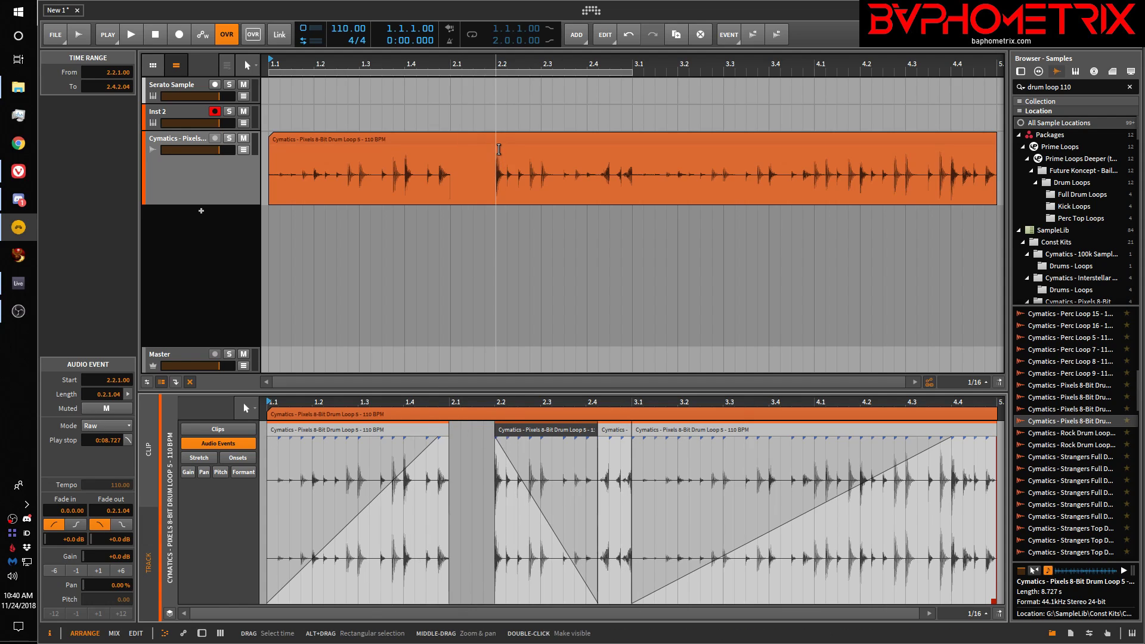
Step: Duplicate the edited drum loop clip in the arranger so the copy starts at bar 5
drag(277, 63, 276, 17)
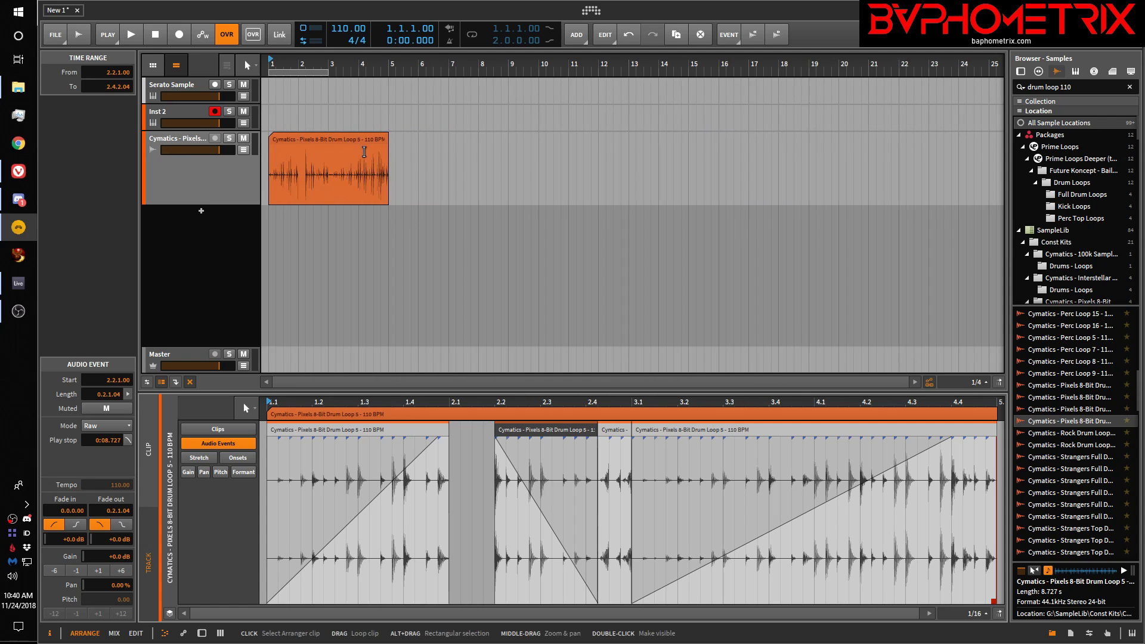
click(346, 137)
key(ctrl+d)
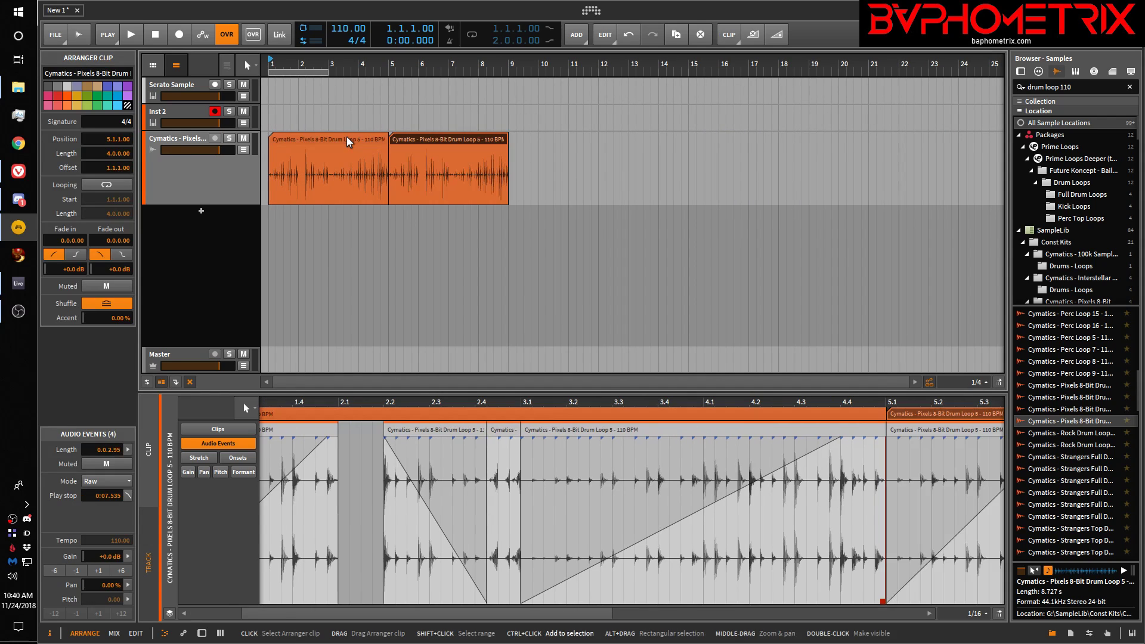
Step: Move the duplicated drum loop clip to bar 10 and bend the fade-out of its audio event starting at 11.2 into a steep curve
drag(411, 141, 561, 151)
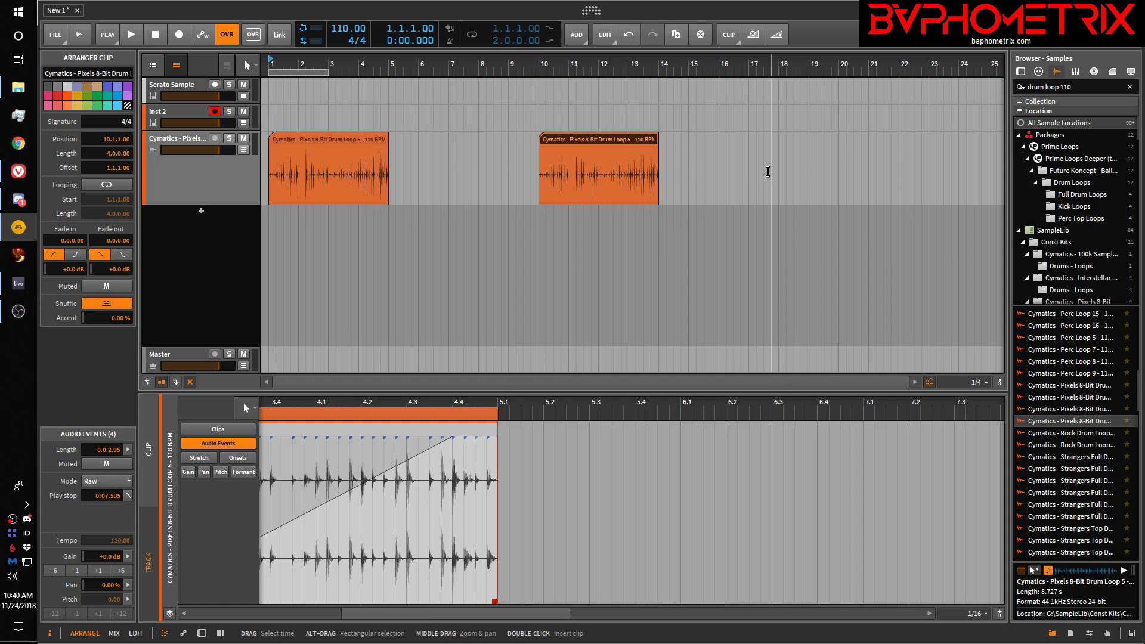
double_click(596, 141)
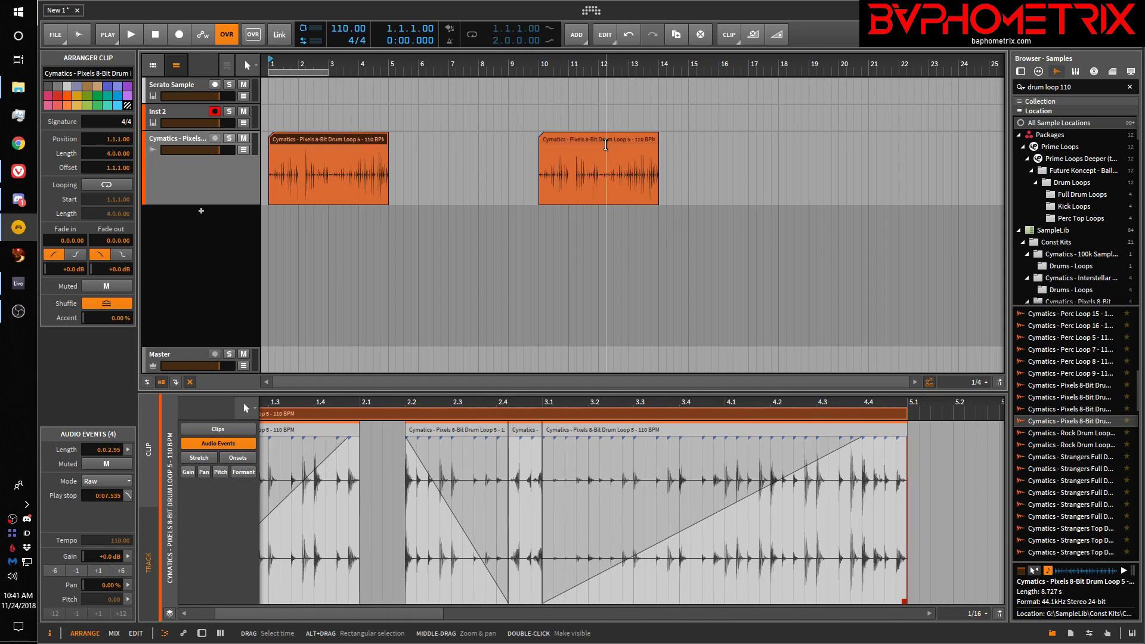
click(606, 145)
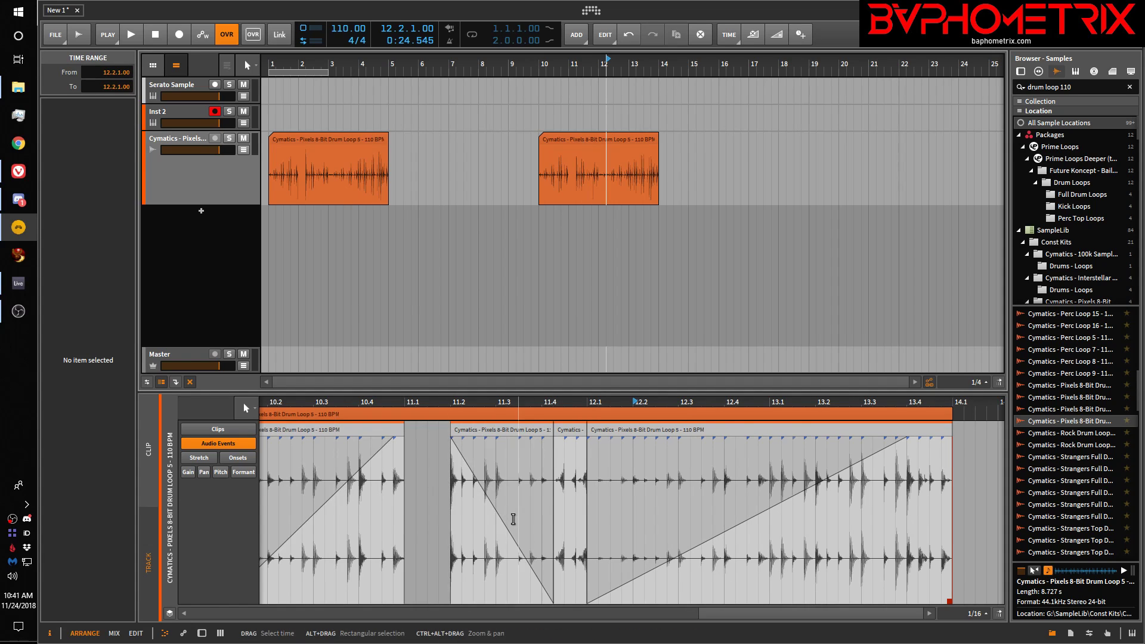
drag(504, 520, 504, 590)
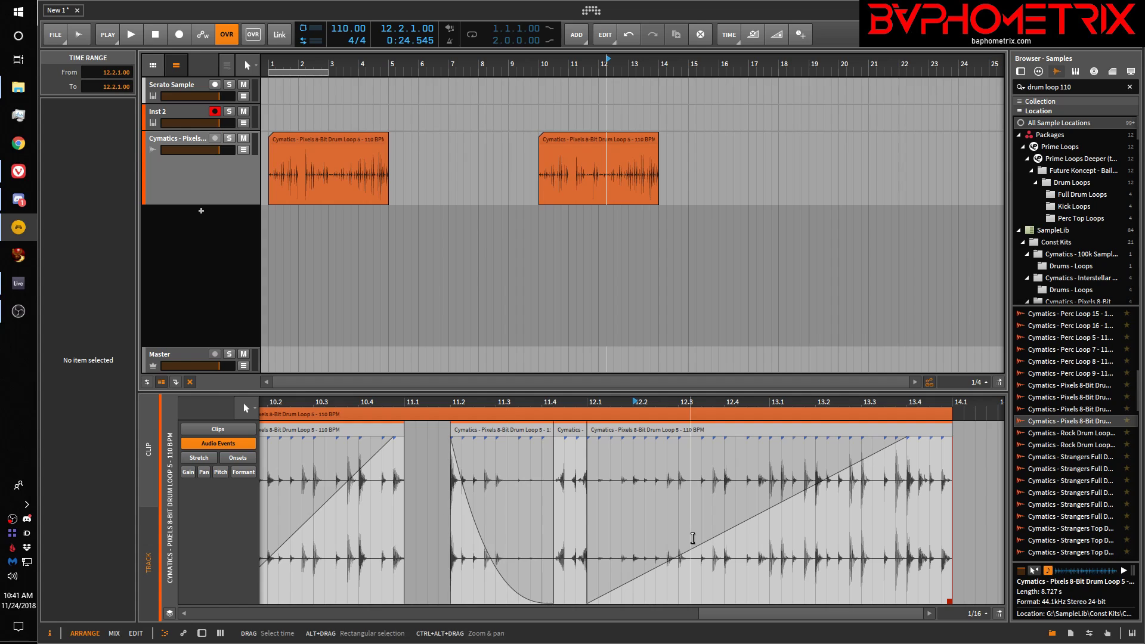
Step: Reverse the short audio event from about 11.4.2 to 12.1 in the duplicated clip and compare it with the original clip
click(579, 429)
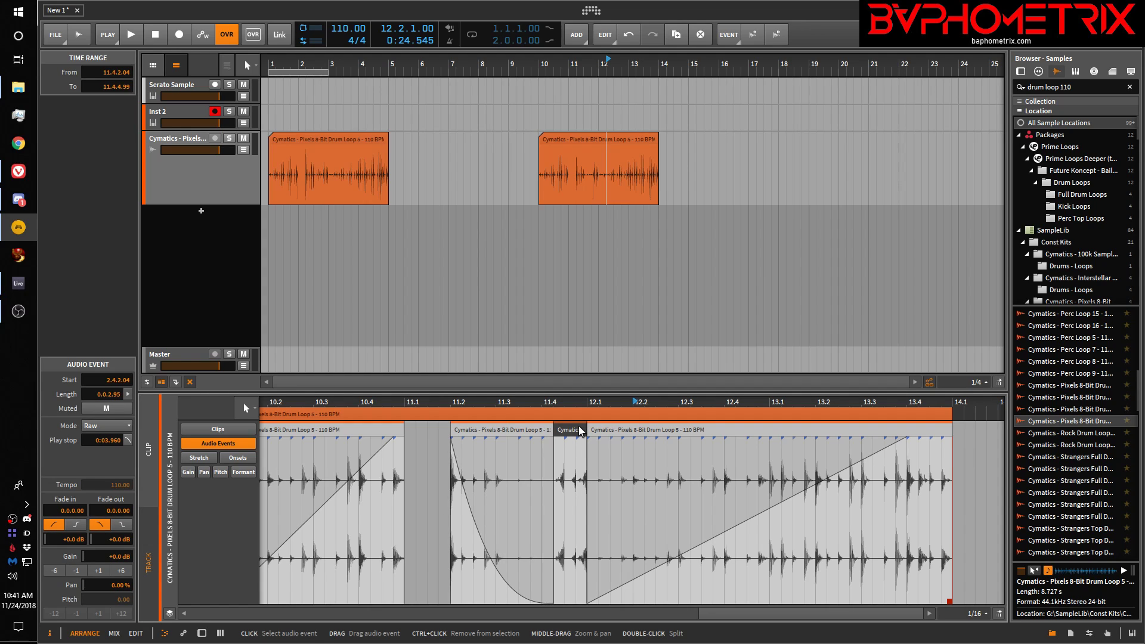
click(730, 34)
click(768, 77)
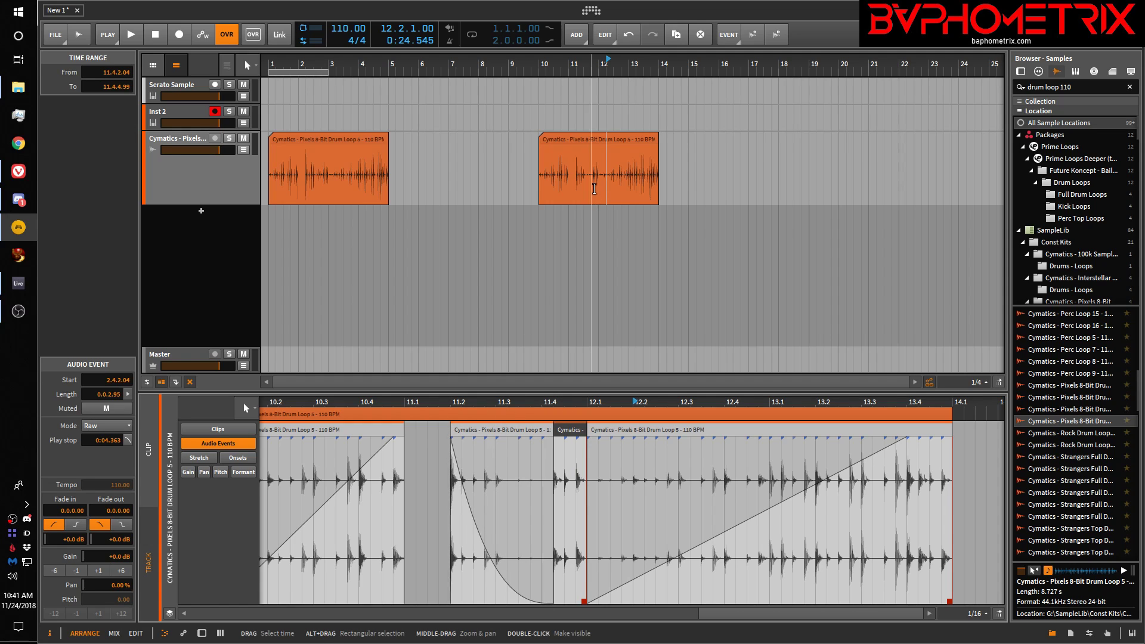
click(350, 137)
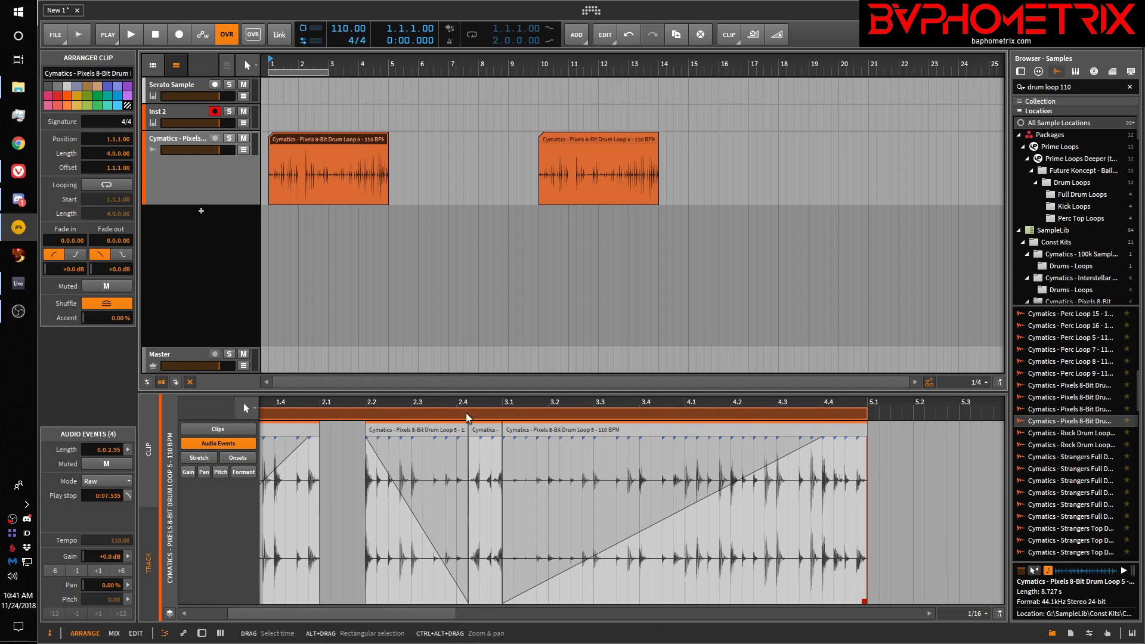
Step: Move the duplicated clip to position 6.2.1.00 and color it green to set it apart from the original
drag(584, 137, 469, 146)
click(346, 139)
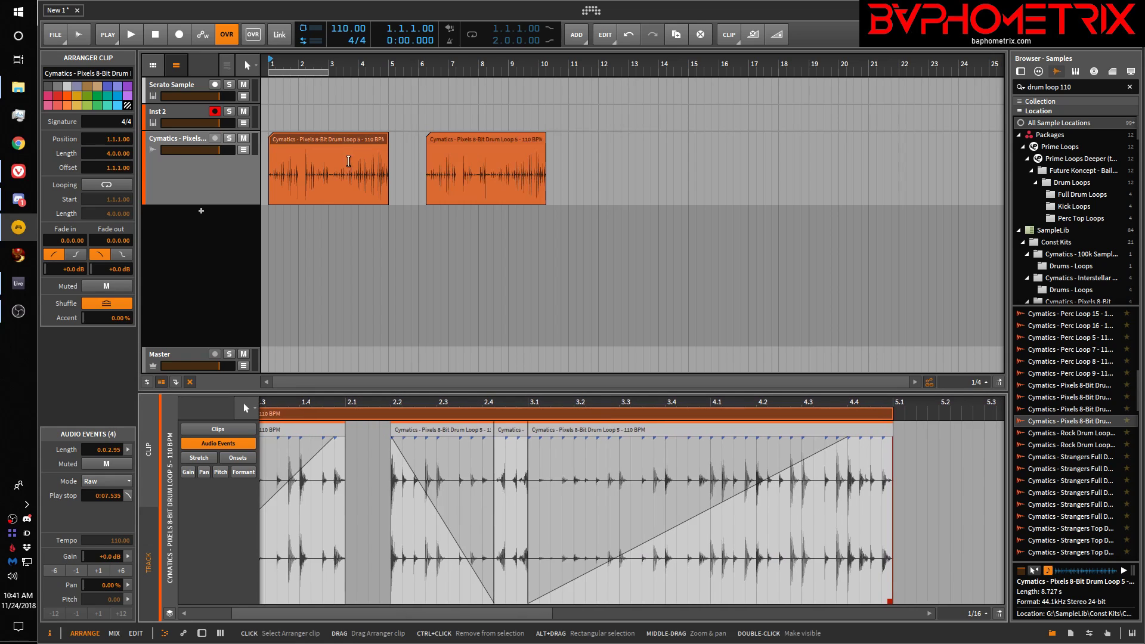
double_click(329, 137)
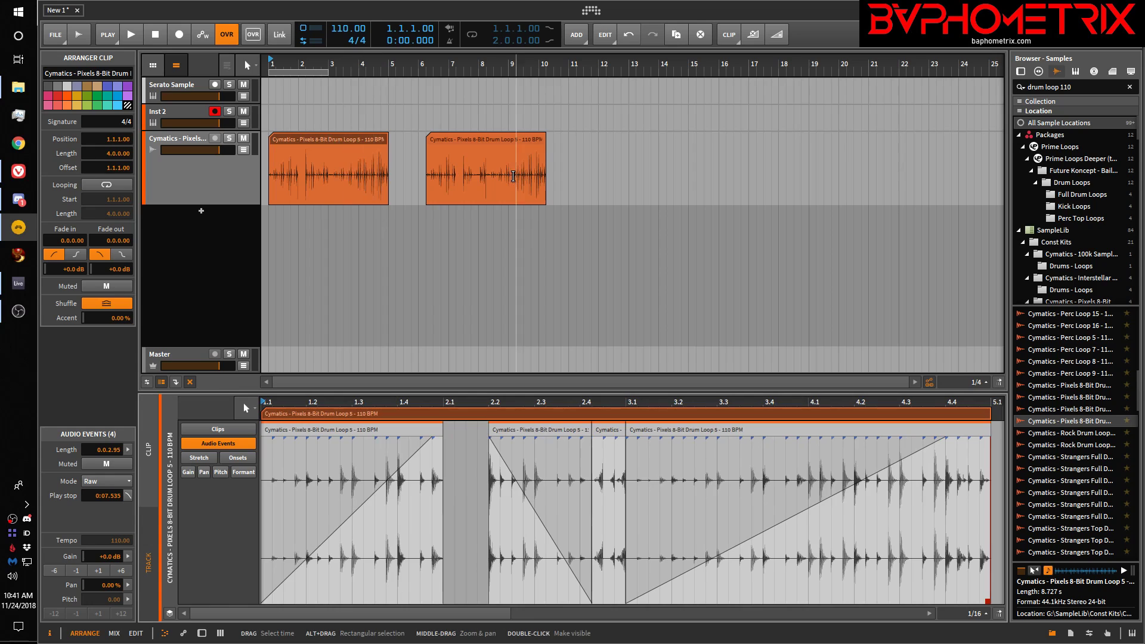
click(484, 142)
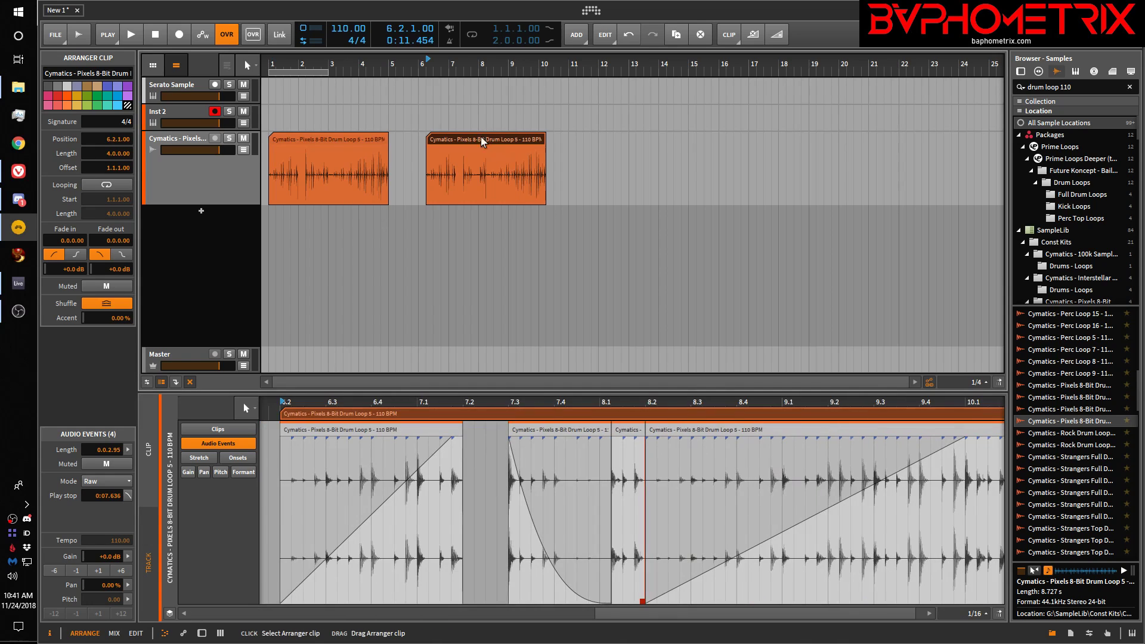
click(99, 99)
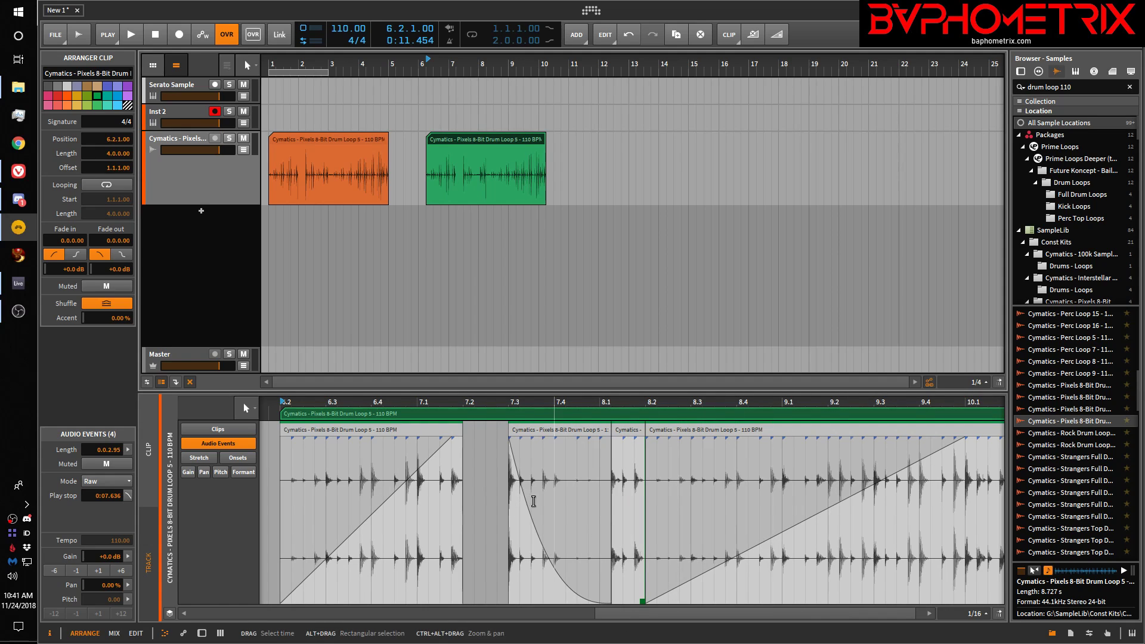
Step: Compare the audio events and fades inside the orange original clip with those inside the green copy
click(350, 141)
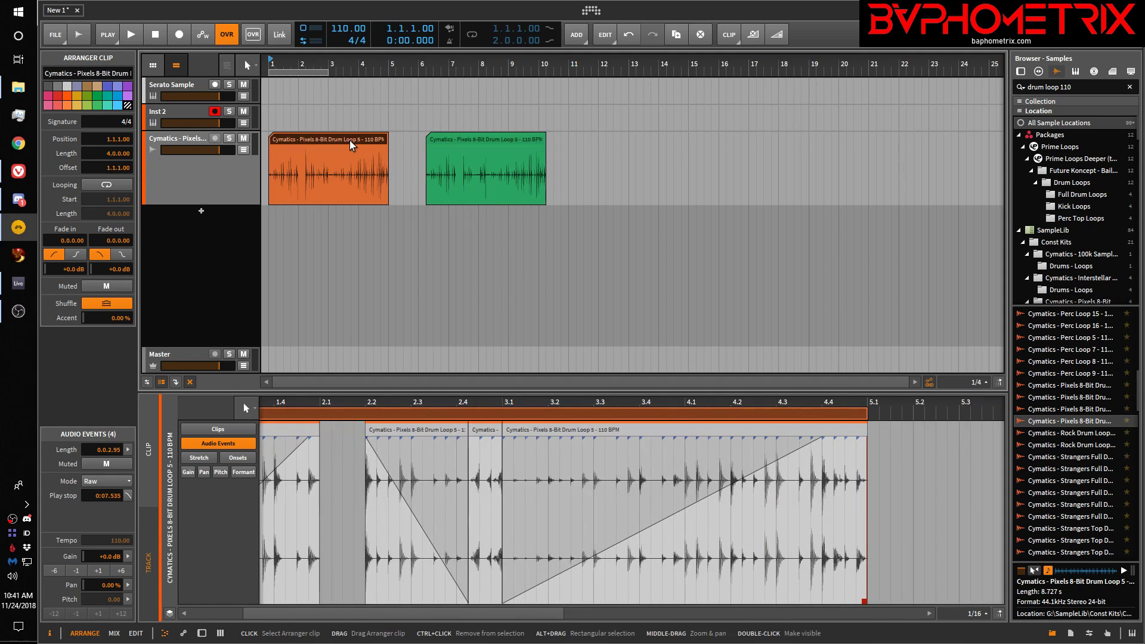
click(471, 137)
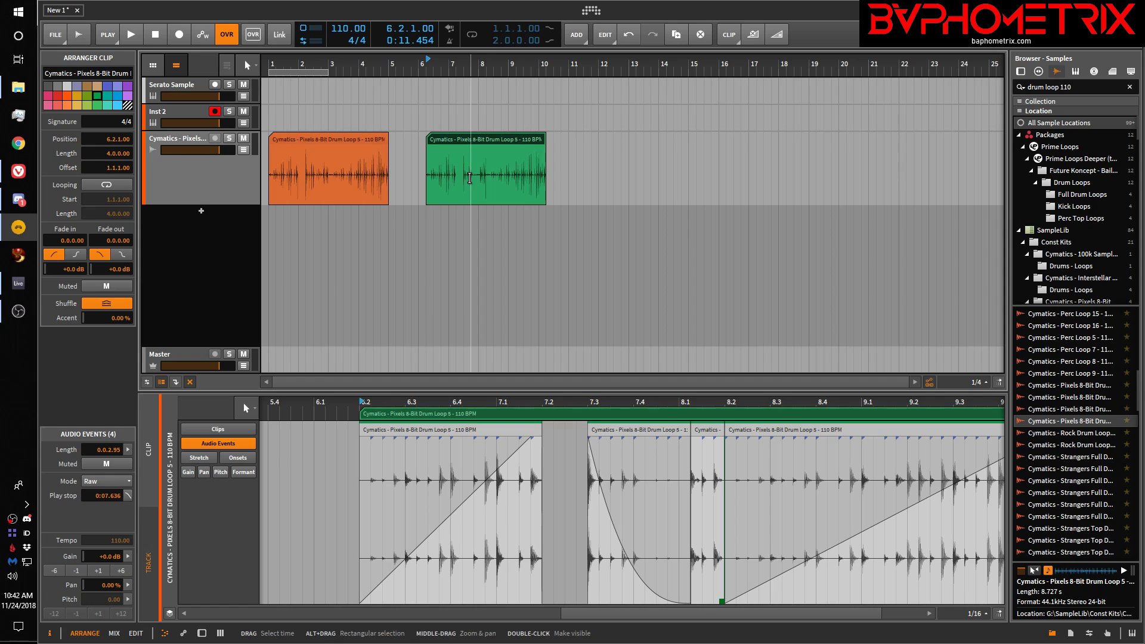
click(326, 144)
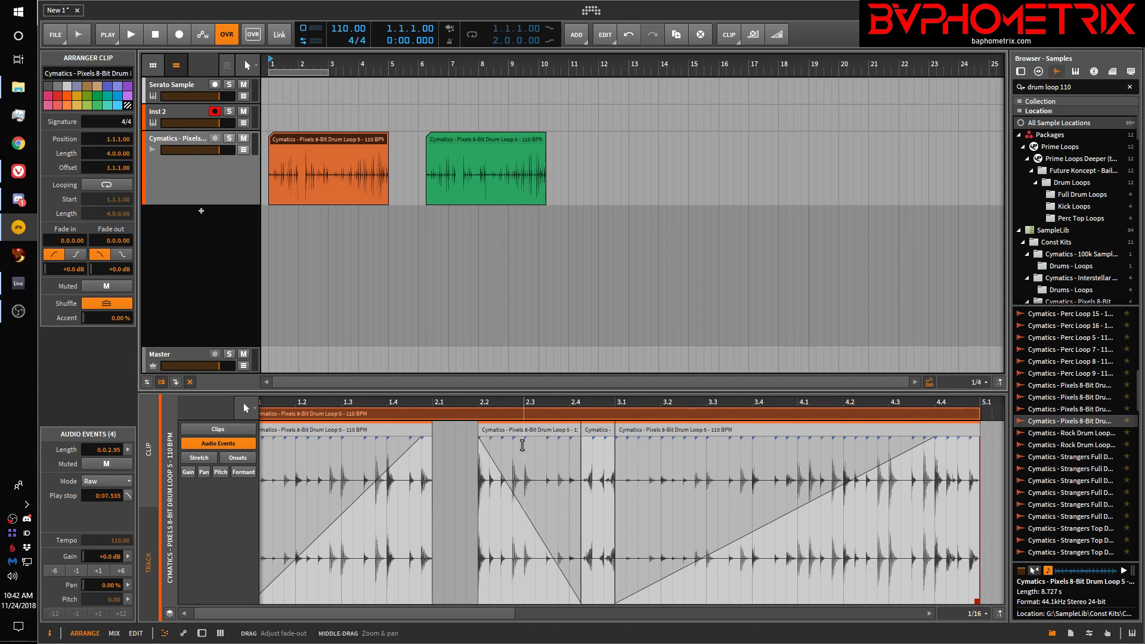
double_click(403, 413)
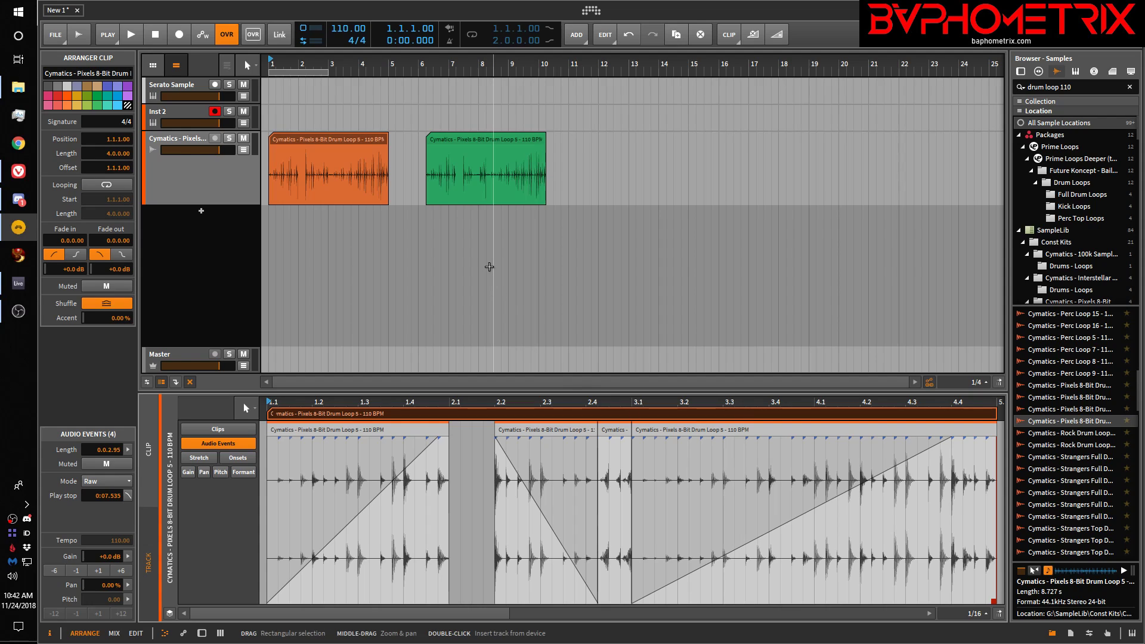
click(331, 139)
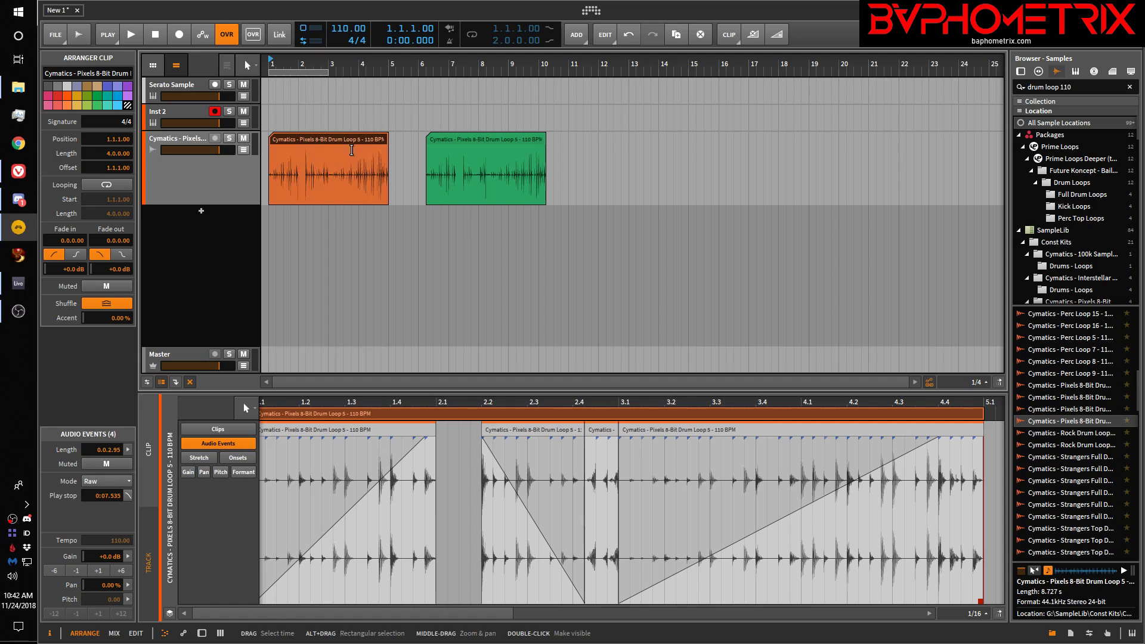
click(461, 136)
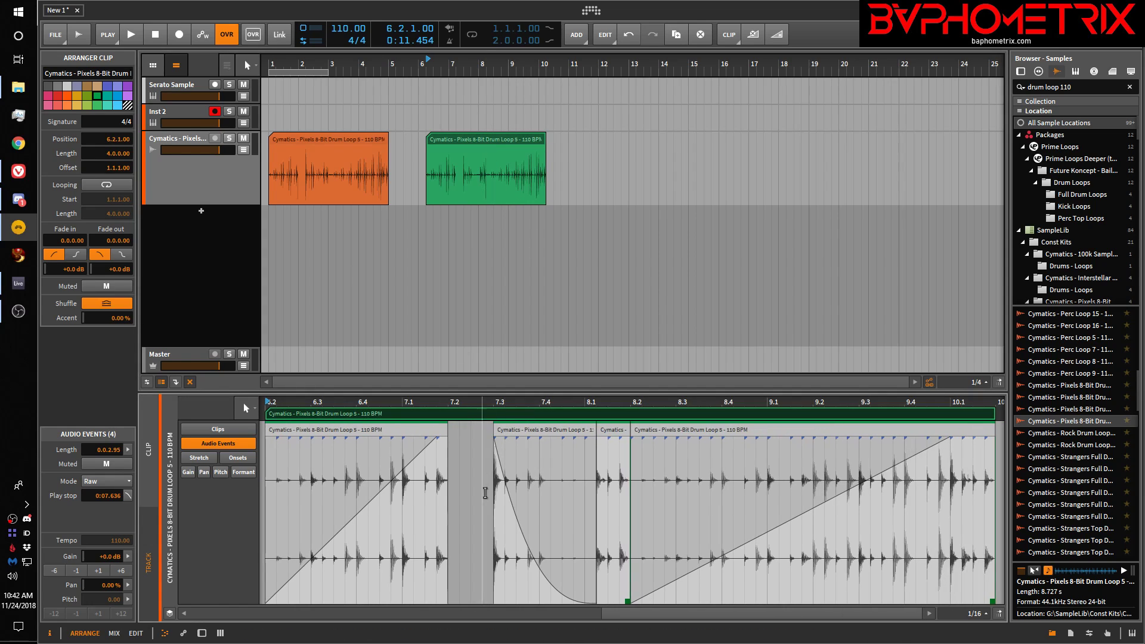
click(363, 427)
click(522, 432)
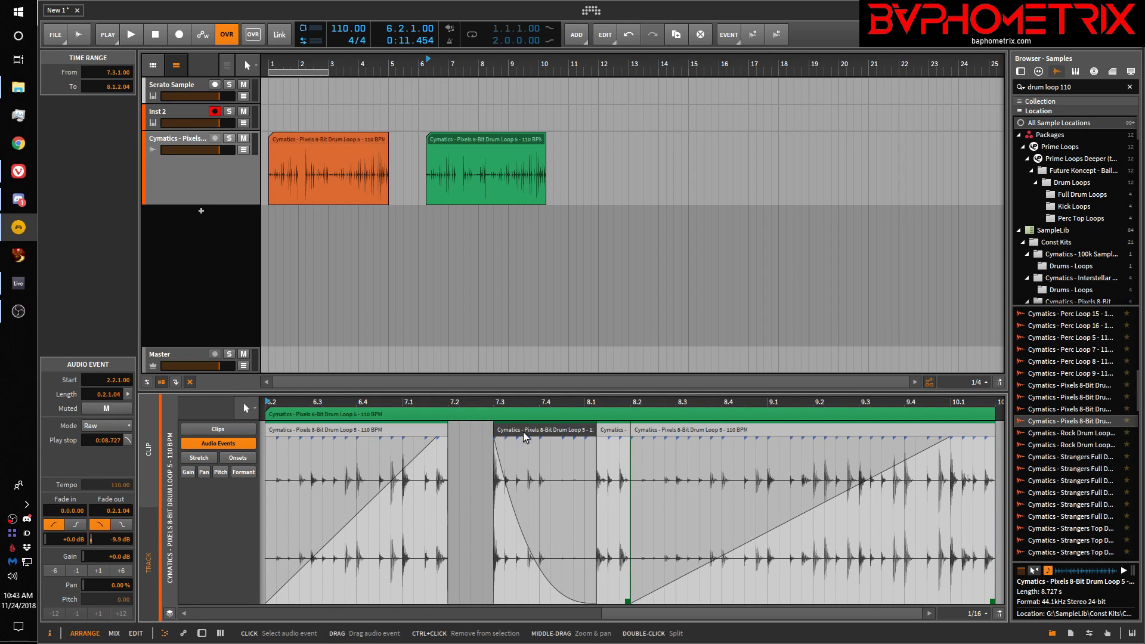
click(609, 431)
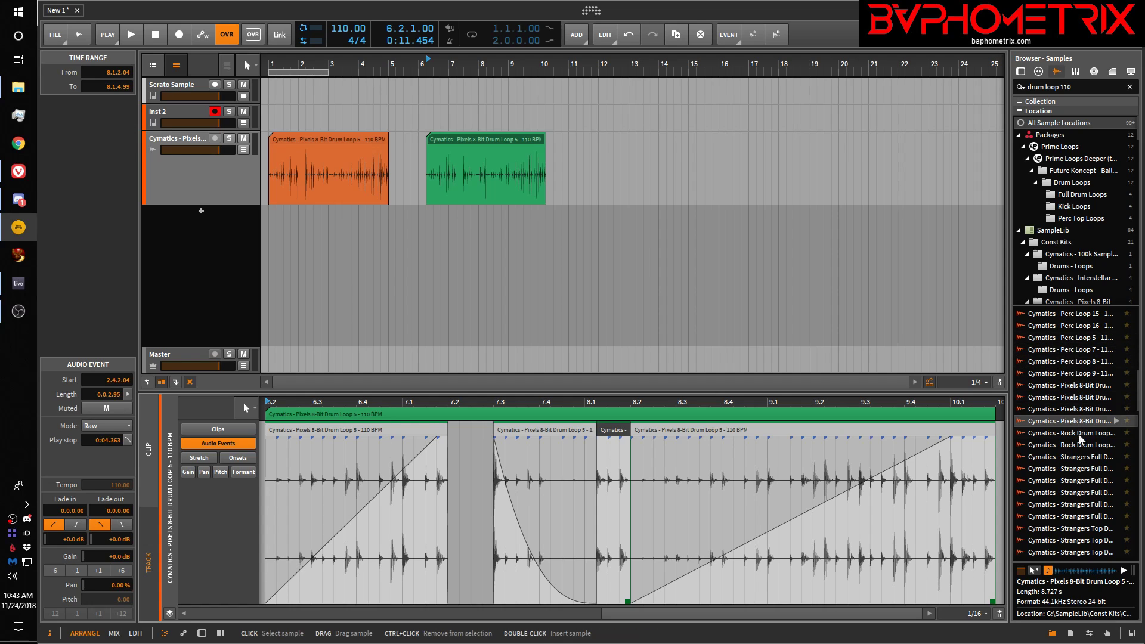
Step: Replace the drum loop sample search with a search for "bass loop" across all sample locations
scroll(1084, 468, down, 5)
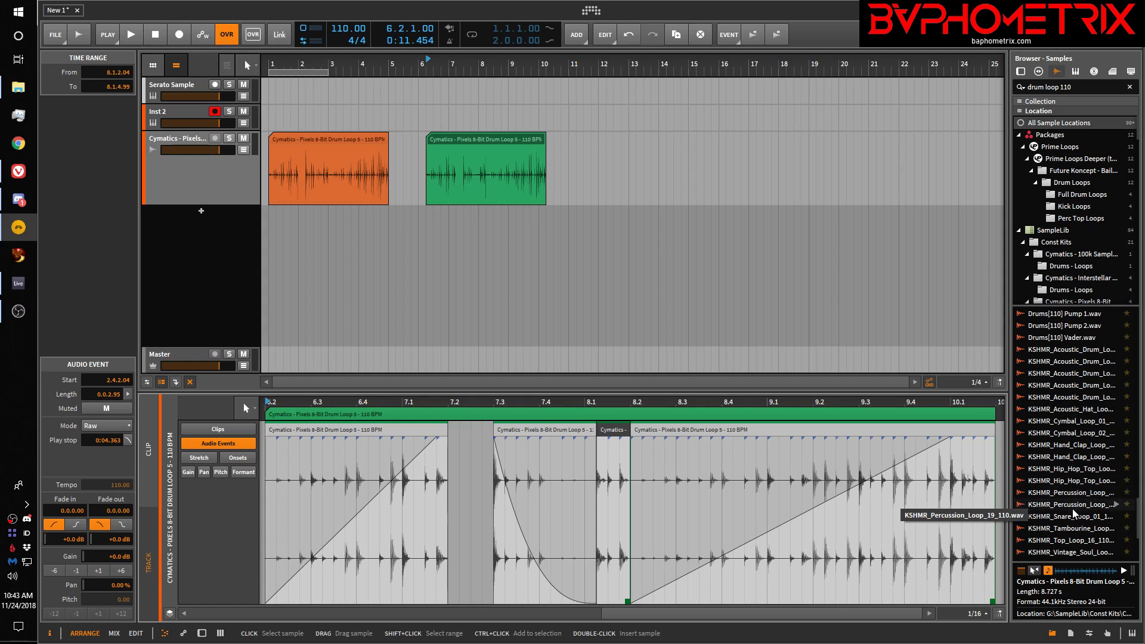
scroll(1078, 483, up, 3)
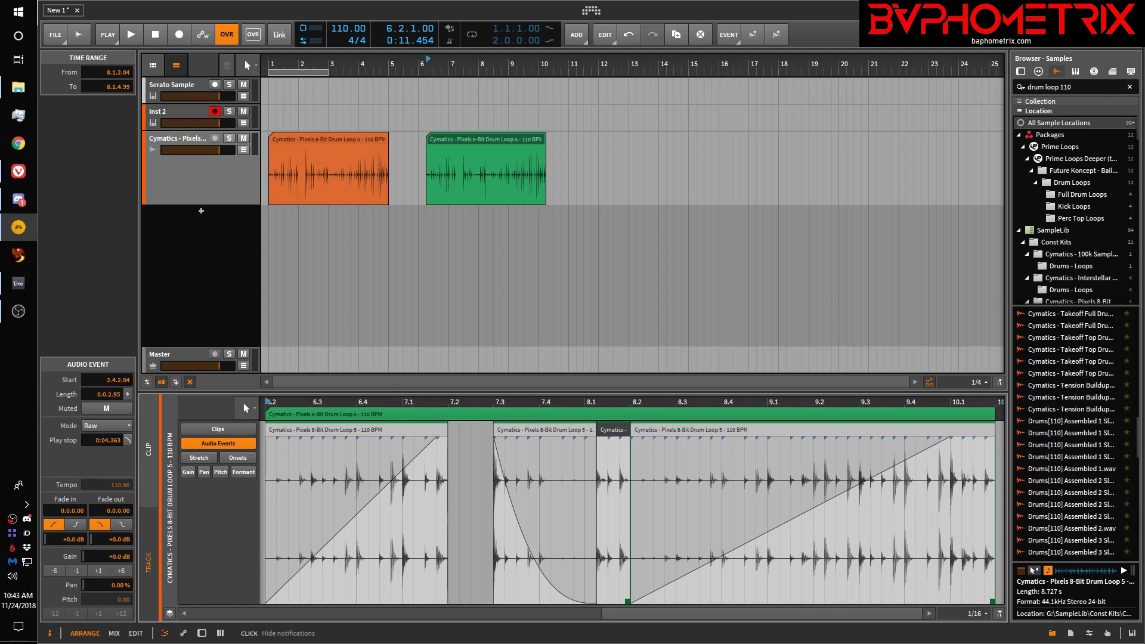
click(1130, 87)
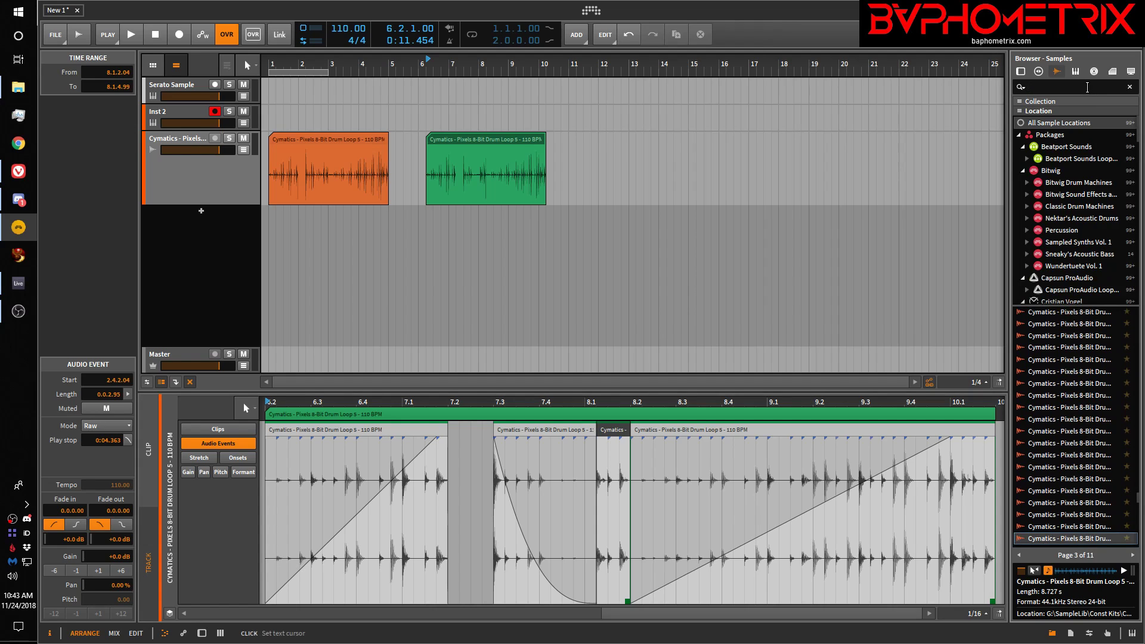
click(1087, 87)
text(bass)
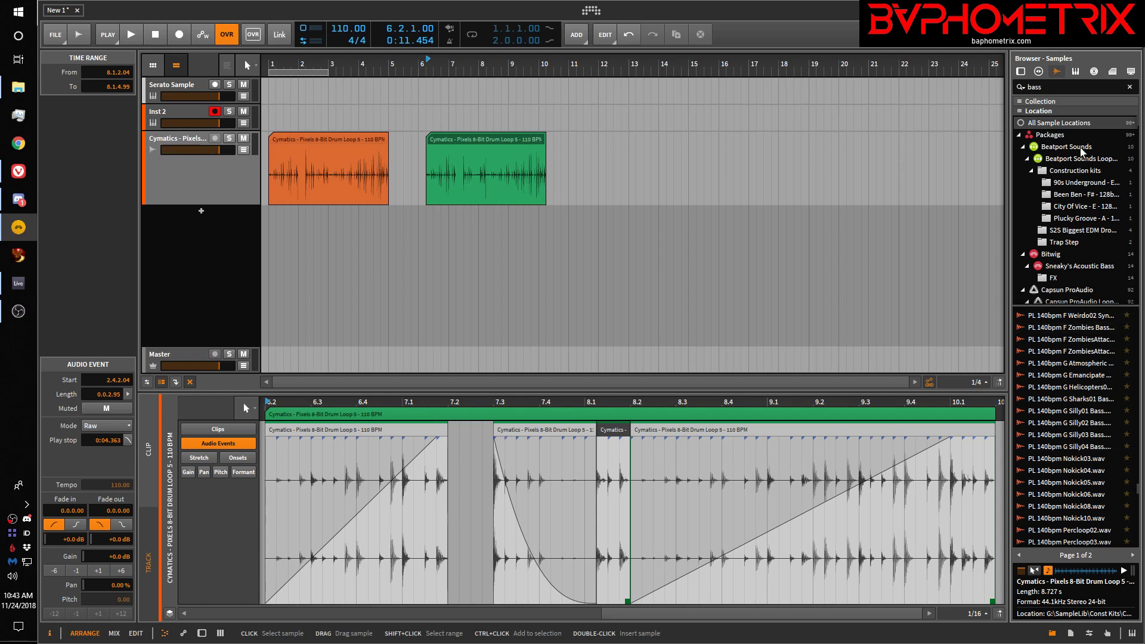
drag(1065, 87, 1022, 87)
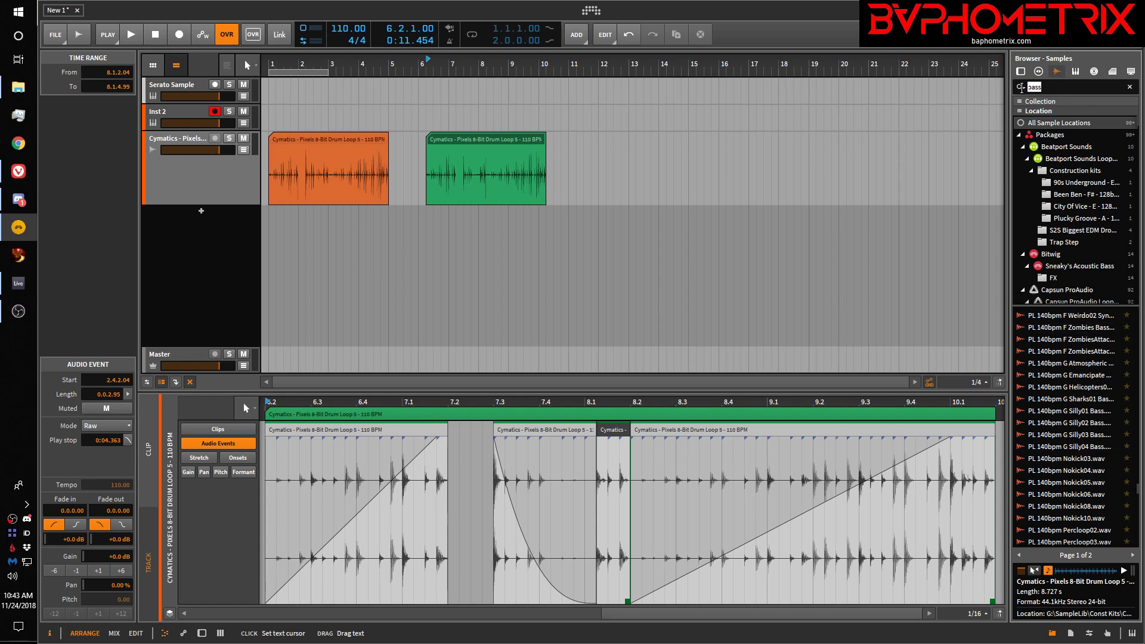
text(bass loop)
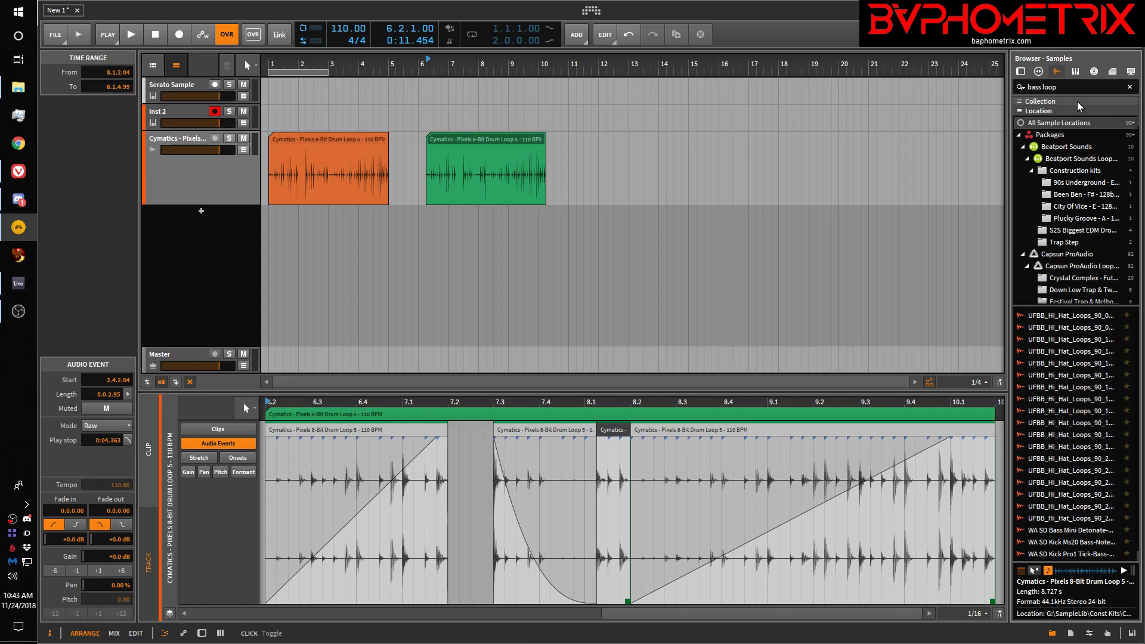
click(1062, 102)
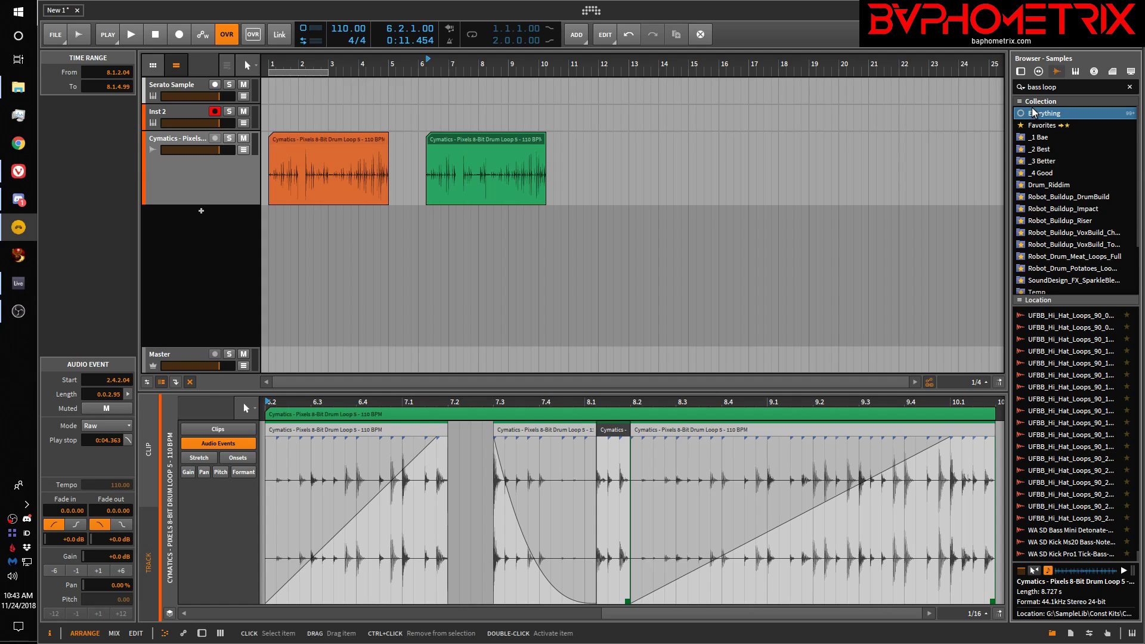
click(1023, 300)
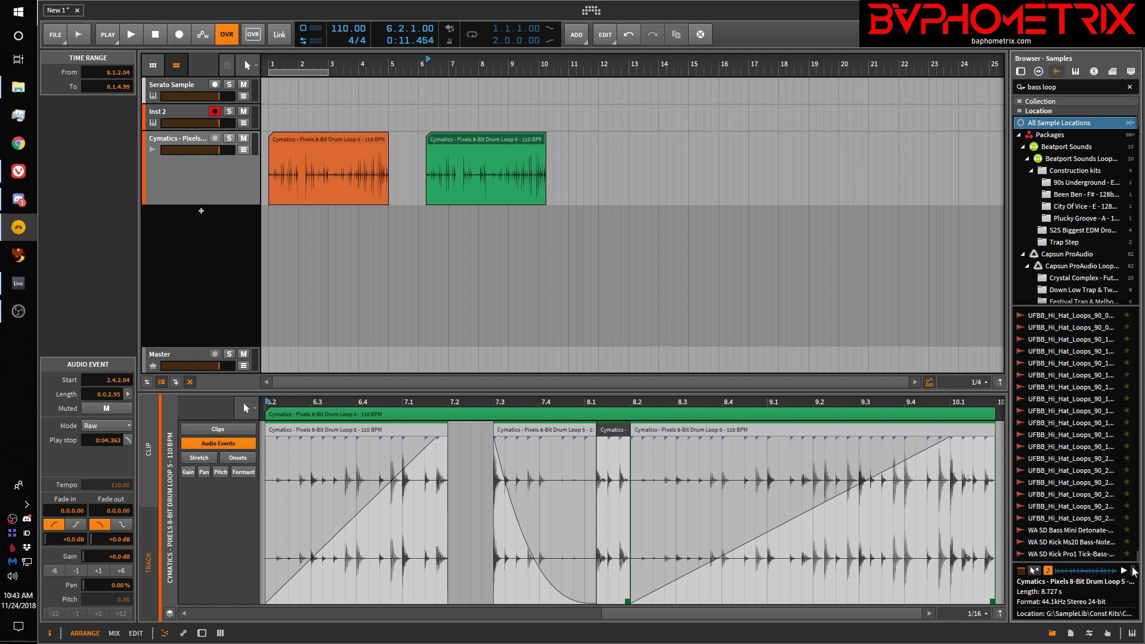
Step: Add the sample Cymatics Arp Loop 4 - Emin 150 BPM to the drum loop track at 10.3.1.00 and color its clip blue
drag(1136, 558, 1136, 396)
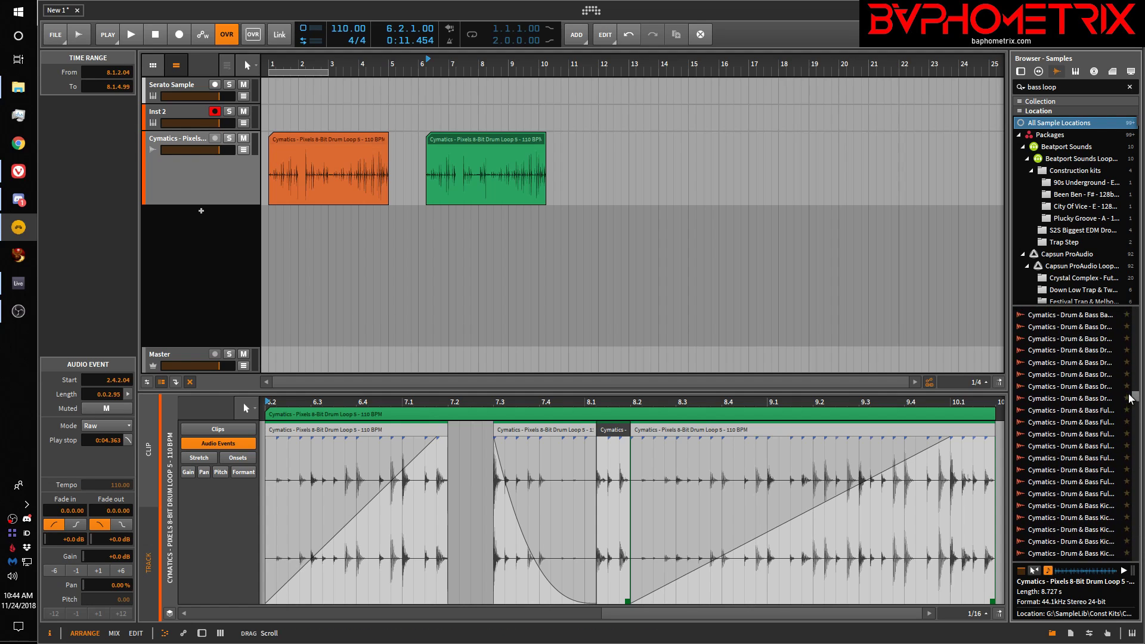
drag(1068, 399, 1143, 449)
drag(1068, 431, 550, 236)
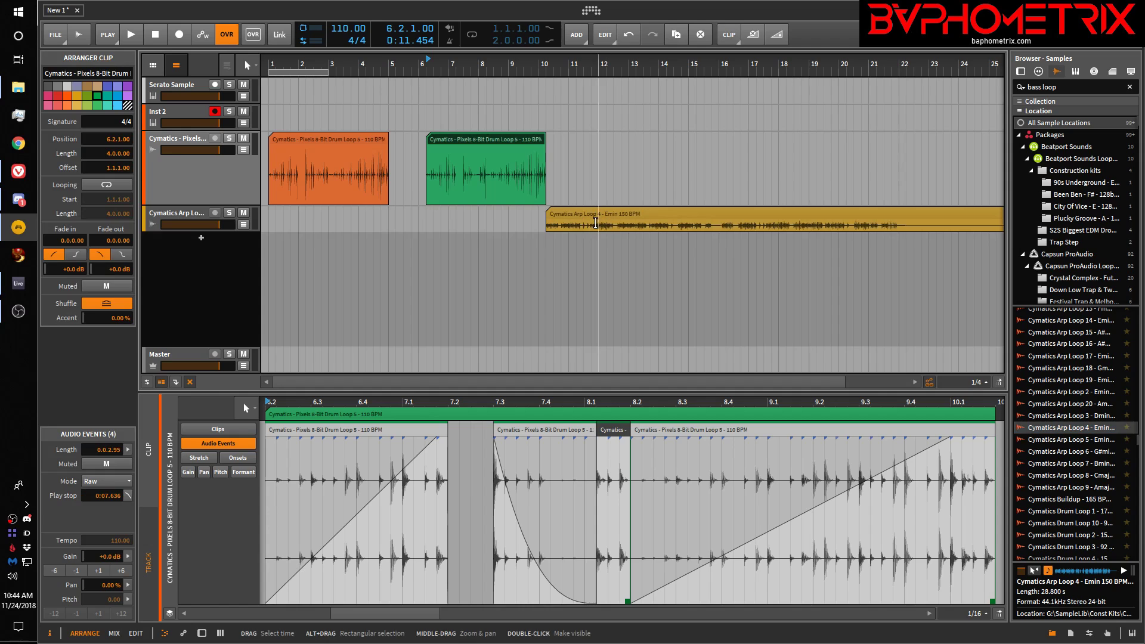
click(586, 213)
drag(588, 213, 595, 172)
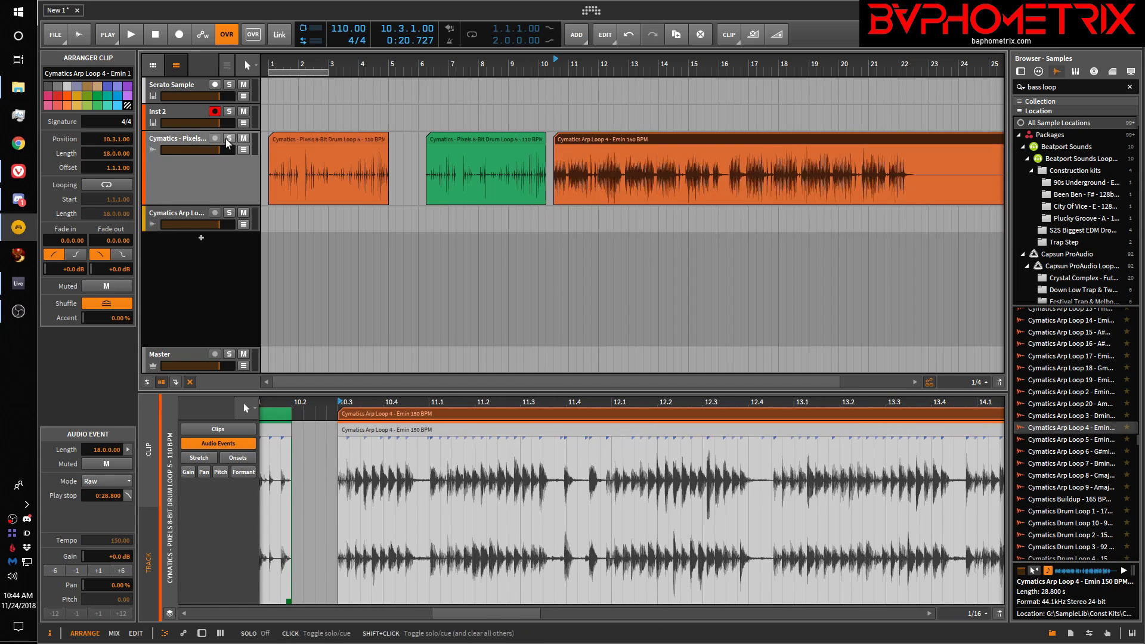
click(117, 107)
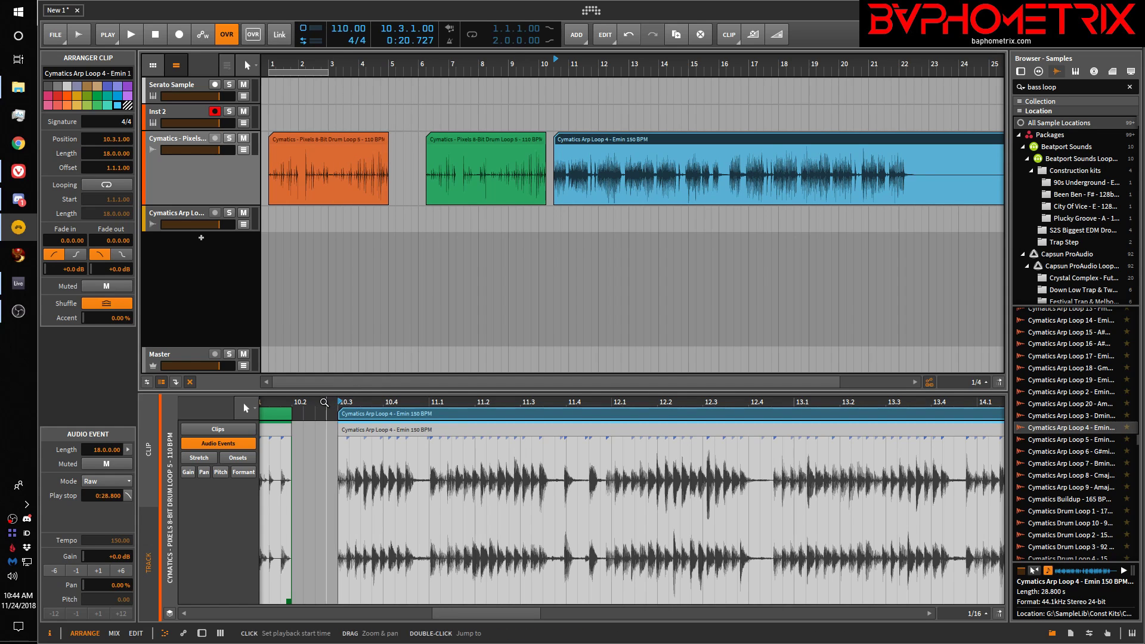
Step: Split the arp event's section from about 11.1.2.59 to 11.2.3.01 into its own event and move it into the orange clip at 2.1.1.00
drag(327, 402, 438, 321)
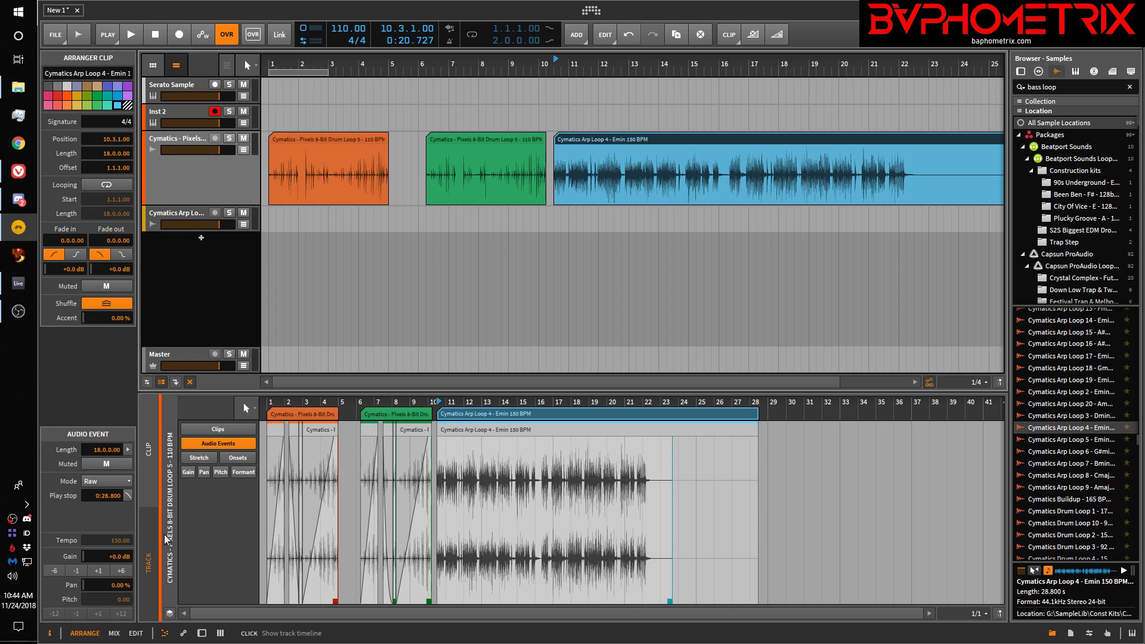
drag(341, 402, 355, 425)
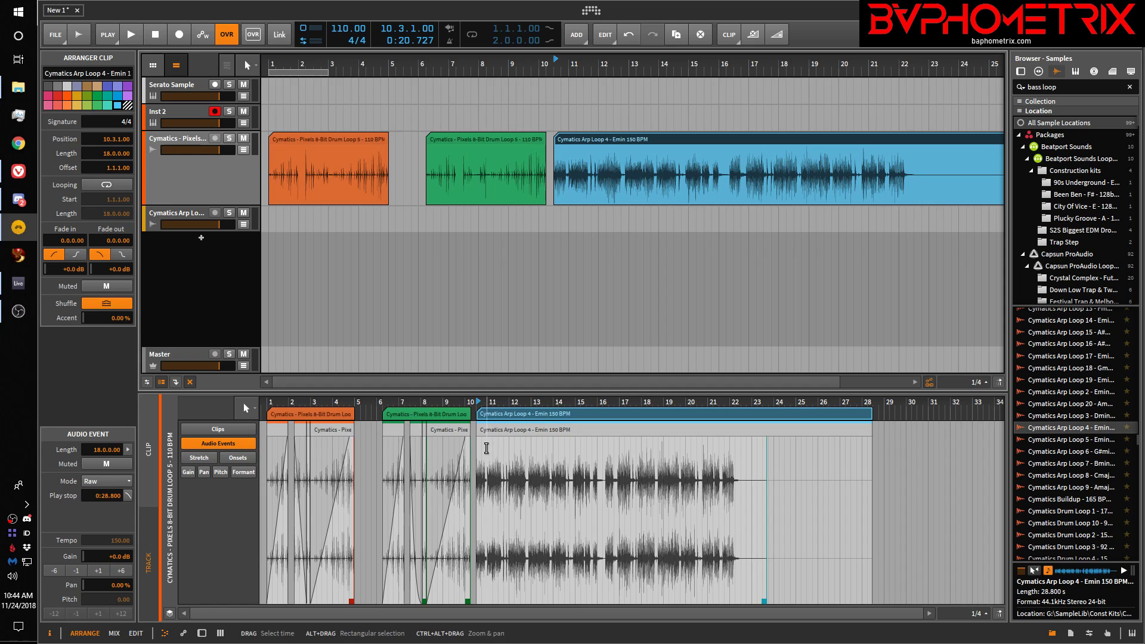
drag(483, 456, 492, 443)
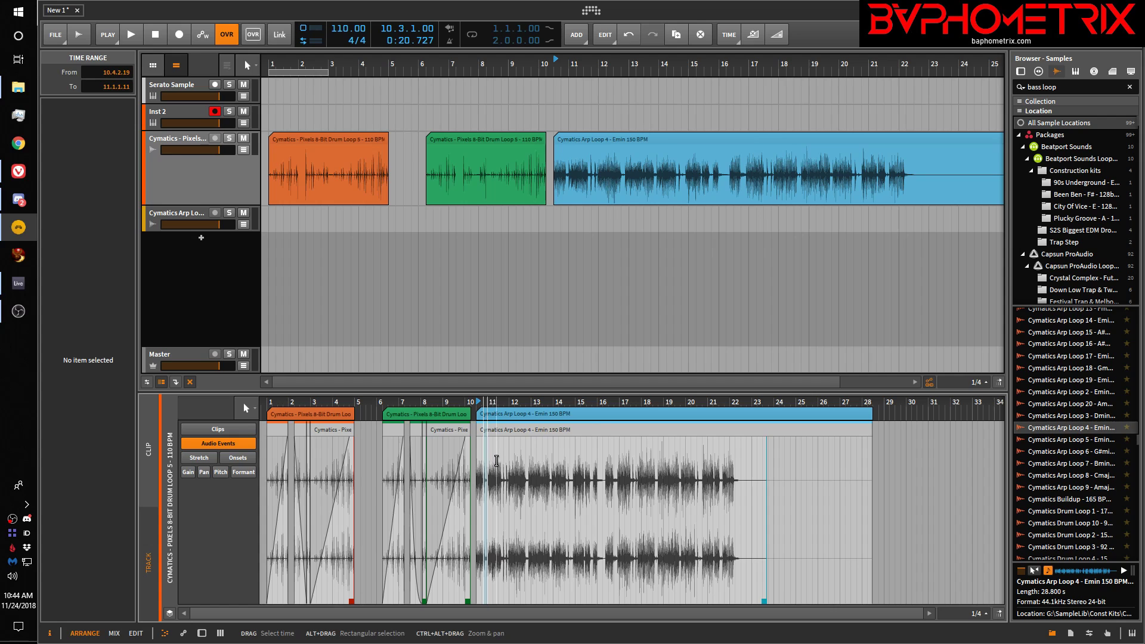
scroll(496, 460, up, 8)
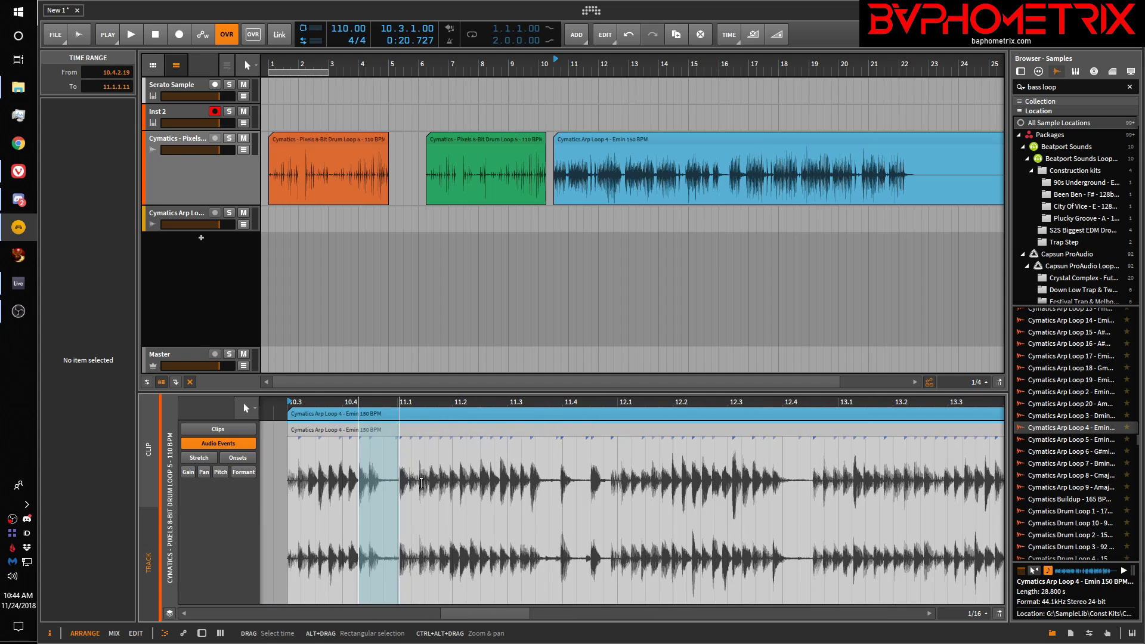
drag(420, 482, 481, 489)
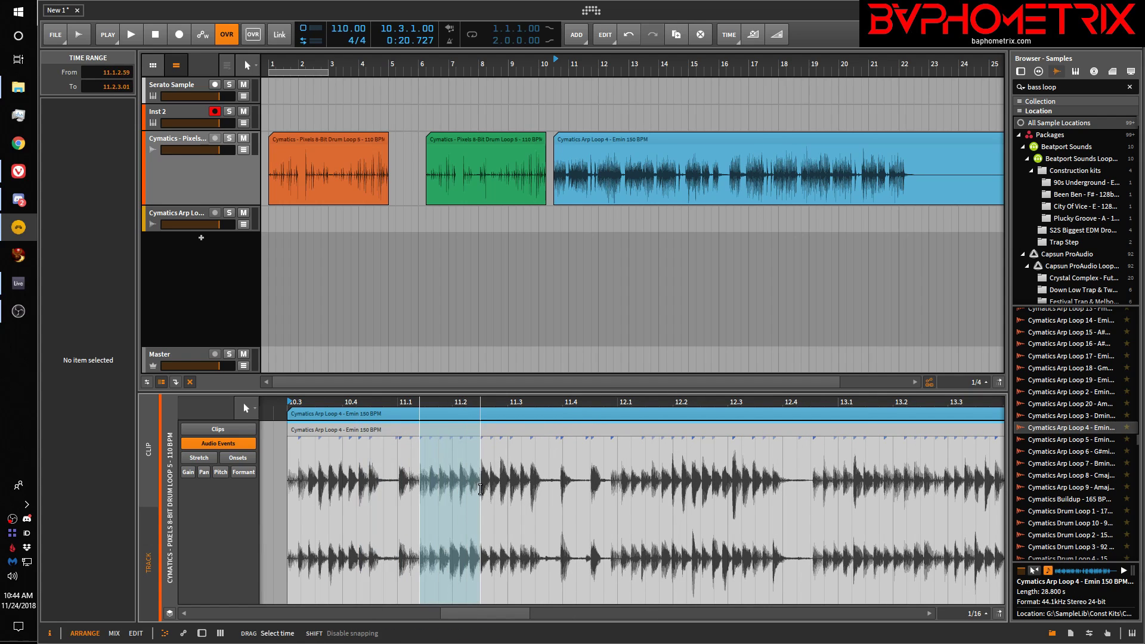
click(457, 439)
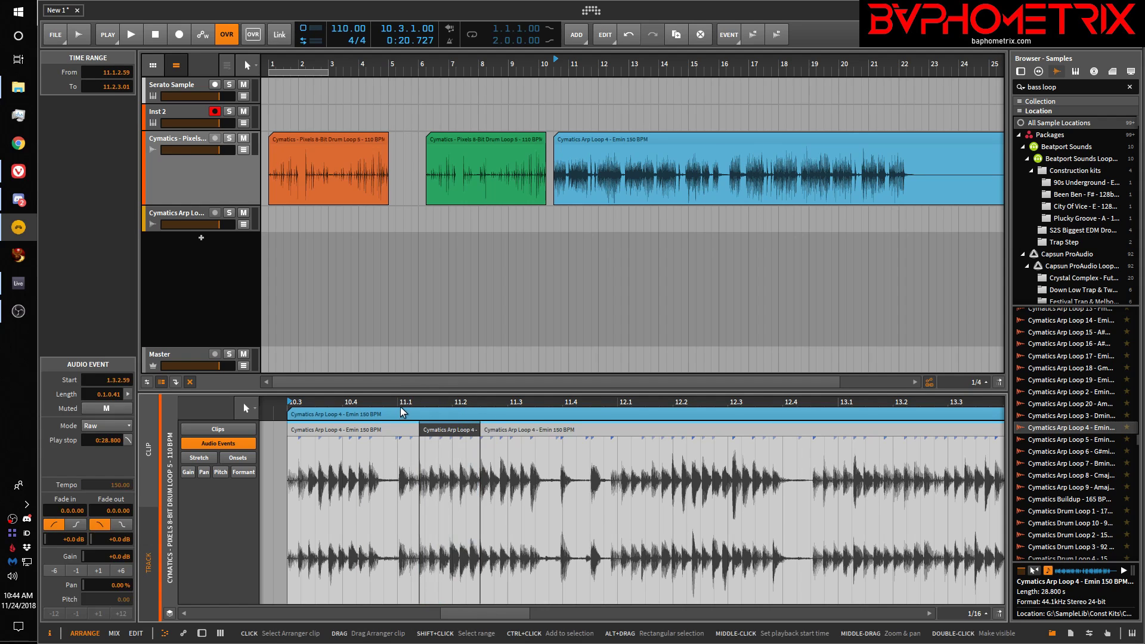
drag(398, 402, 294, 436)
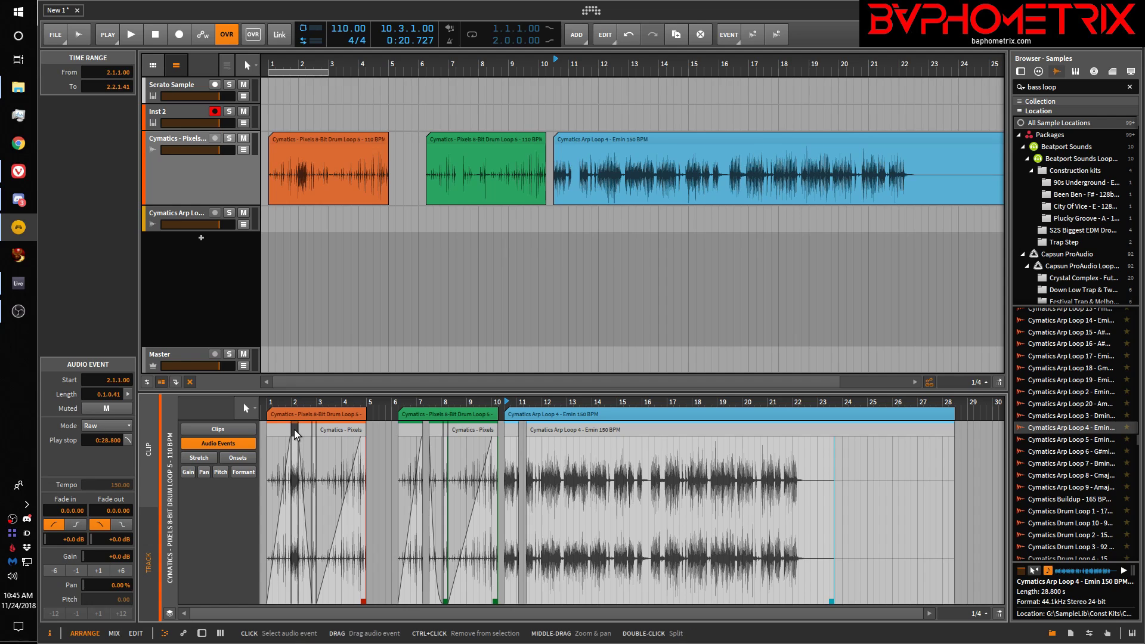
Step: Try a short curved fade-in with a +2.9 dB curve at the start of the arp slice in the orange clip
double_click(309, 414)
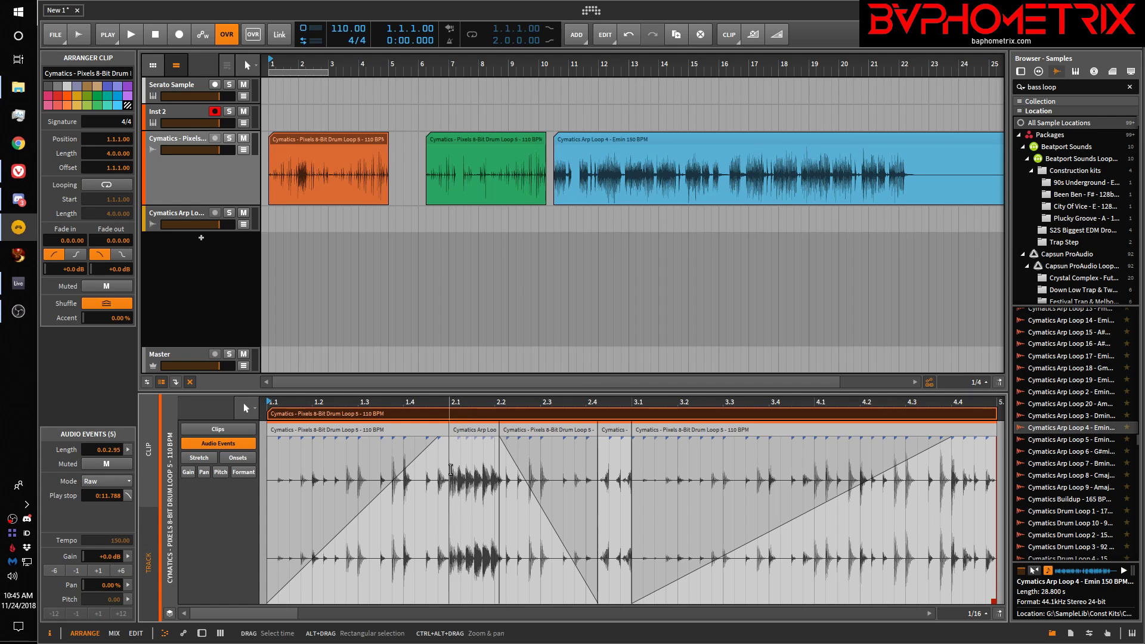
drag(449, 403, 466, 579)
drag(463, 455, 469, 479)
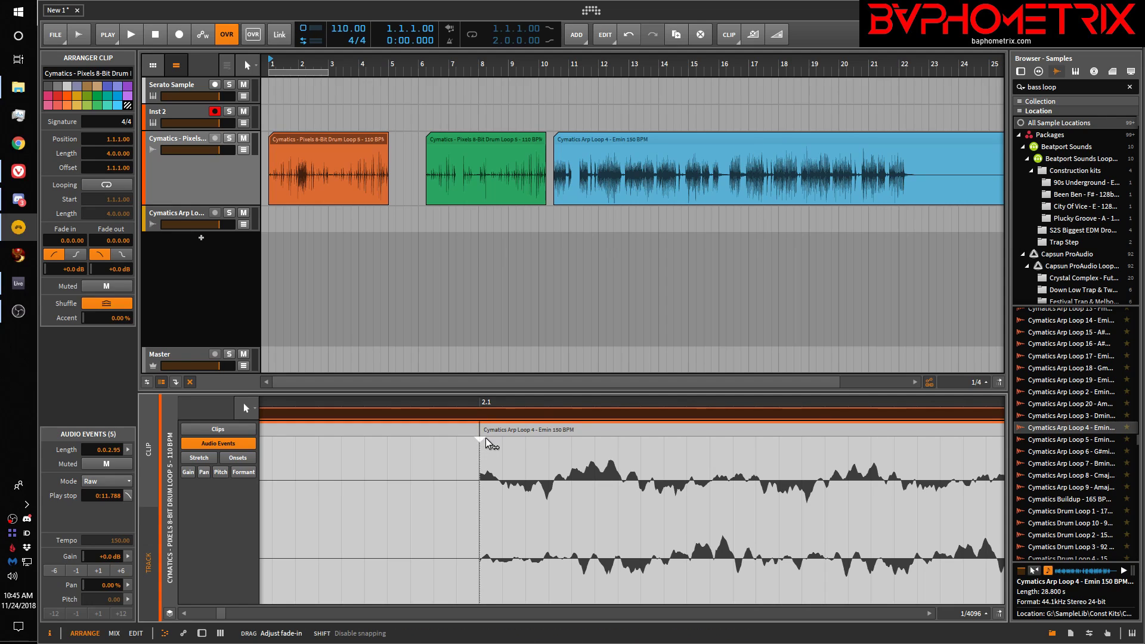
drag(492, 439, 503, 439)
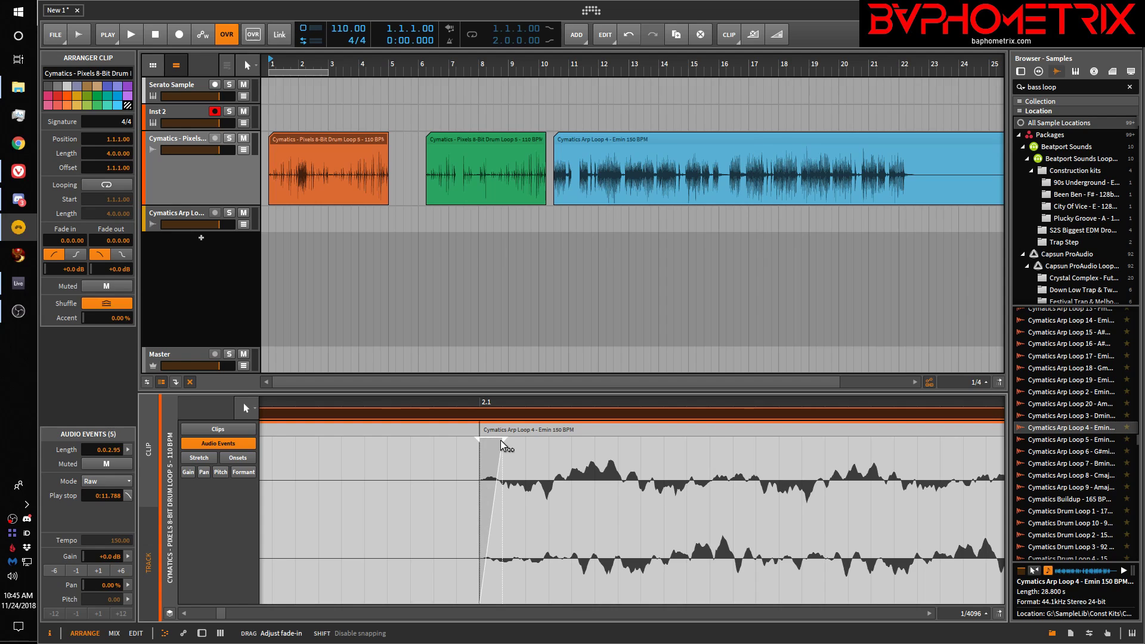
drag(495, 499, 528, 429)
click(525, 431)
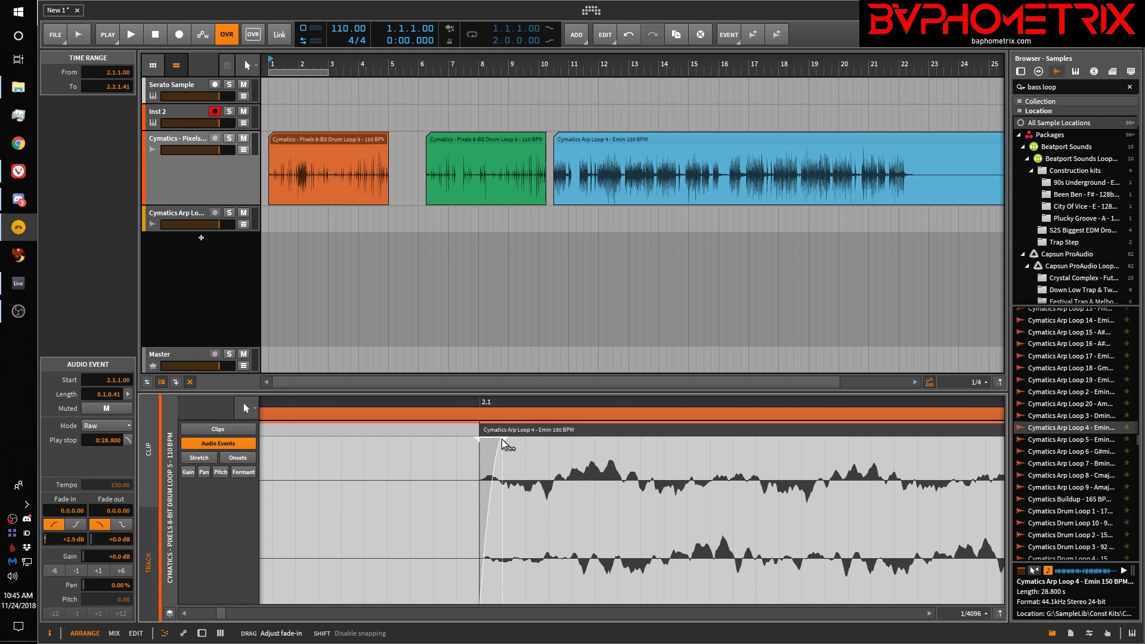
mouse_move(535, 442)
mouse_down()
mouse_move(495, 443)
mouse_move(526, 441)
mouse_up()
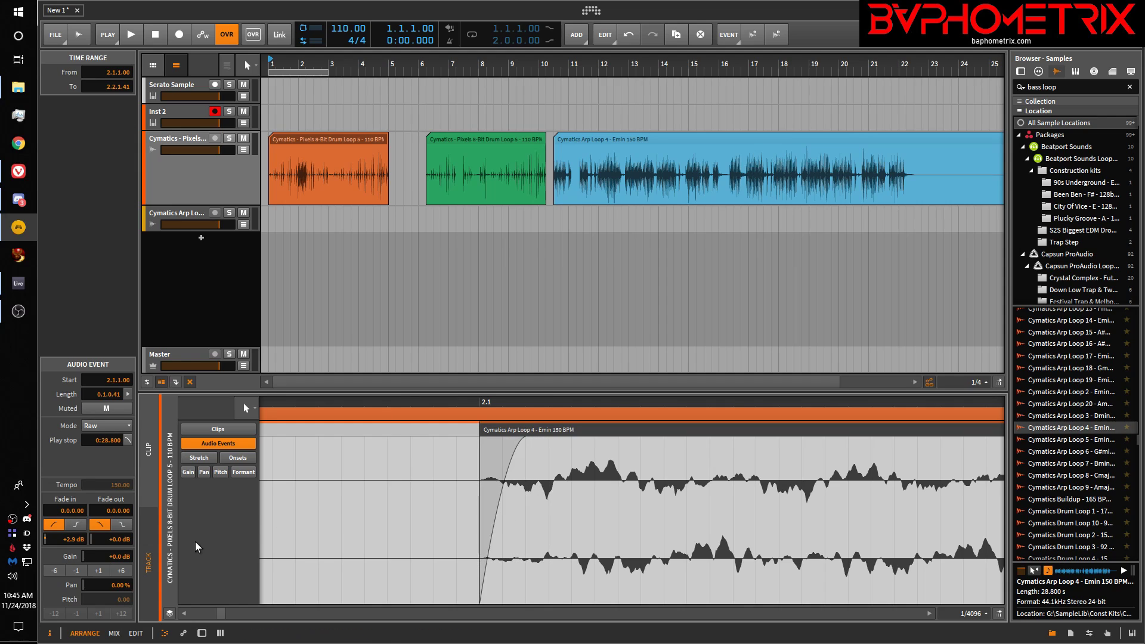
mouse_move(80, 513)
mouse_down()
mouse_move(80, 439)
mouse_move(80, 519)
mouse_up()
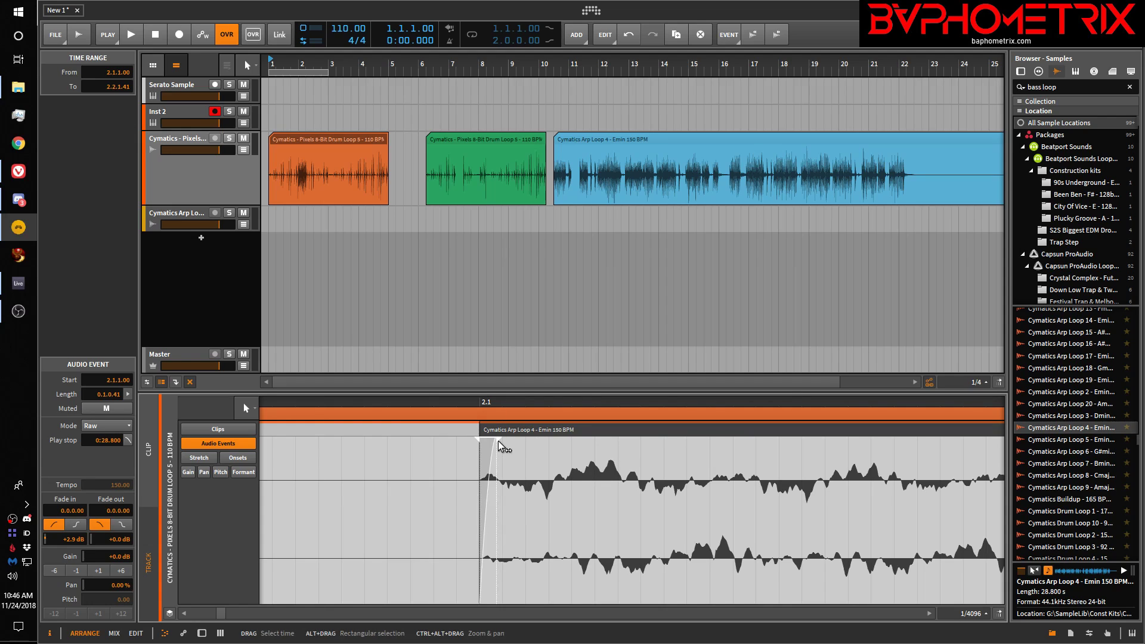
drag(499, 441, 481, 438)
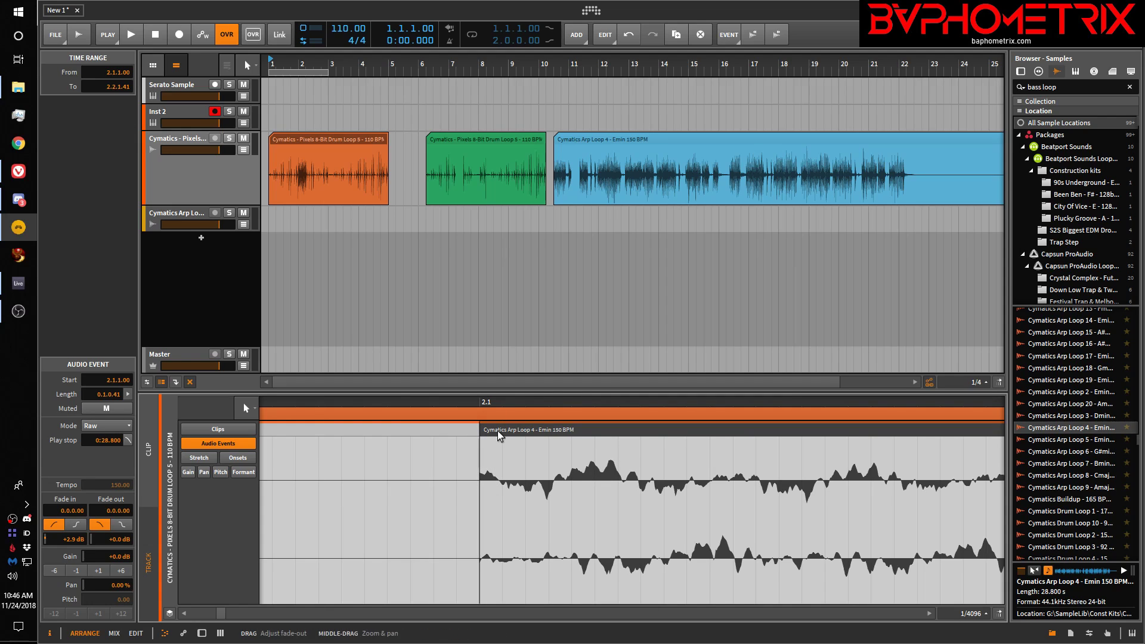
Step: Apply Auto-Fade to the arp slice and shorten its fade-in to 0.0.0.04
click(729, 34)
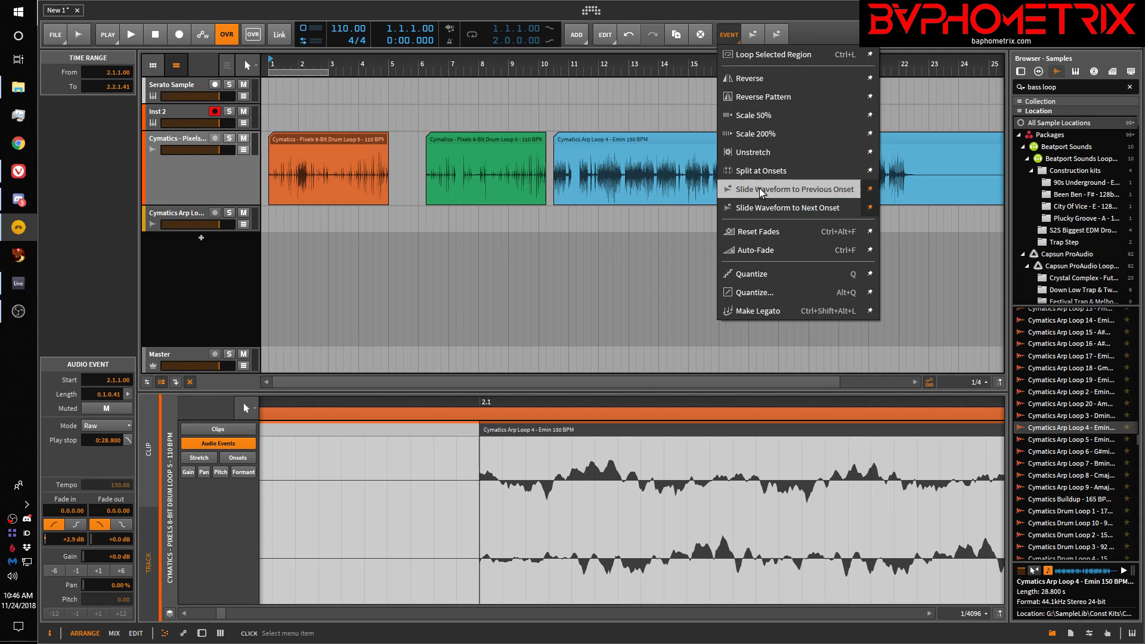
click(757, 250)
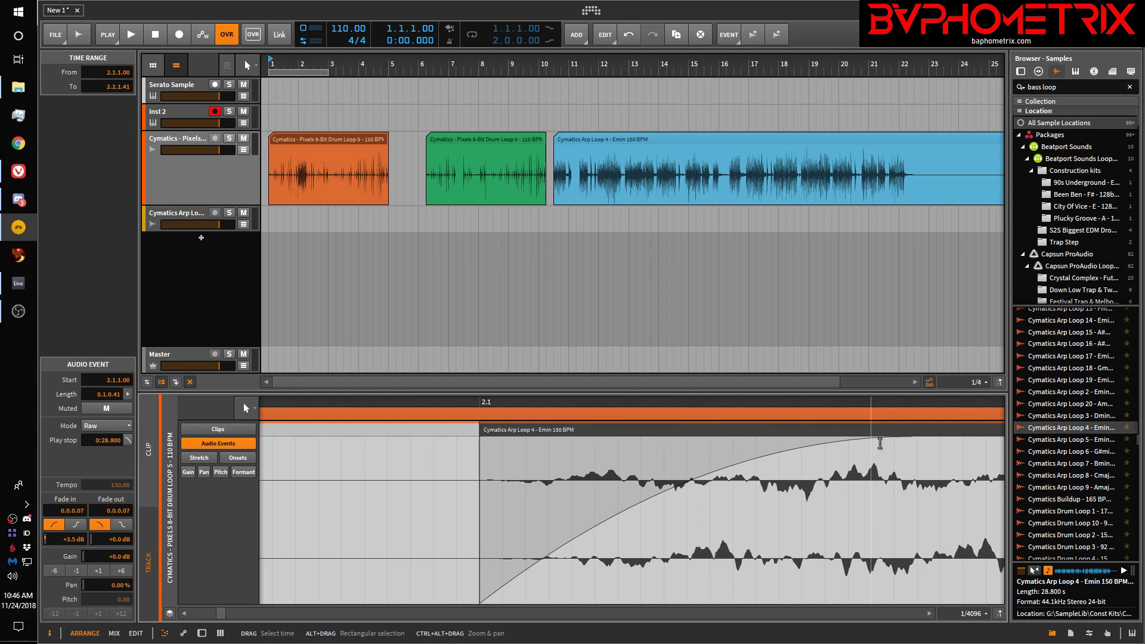
drag(917, 439, 735, 435)
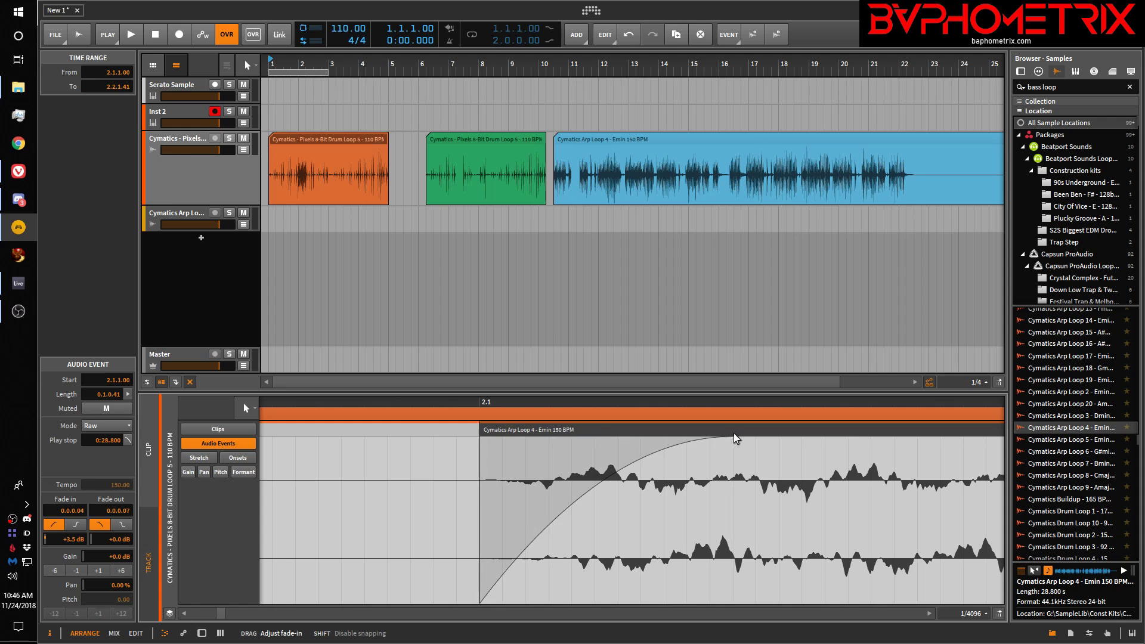
Step: Bend the fade-out curve at the end of the arp slice to +4.2 dB
mouse_move(480, 402)
mouse_down()
mouse_move(476, 378)
mouse_move(536, 311)
mouse_up()
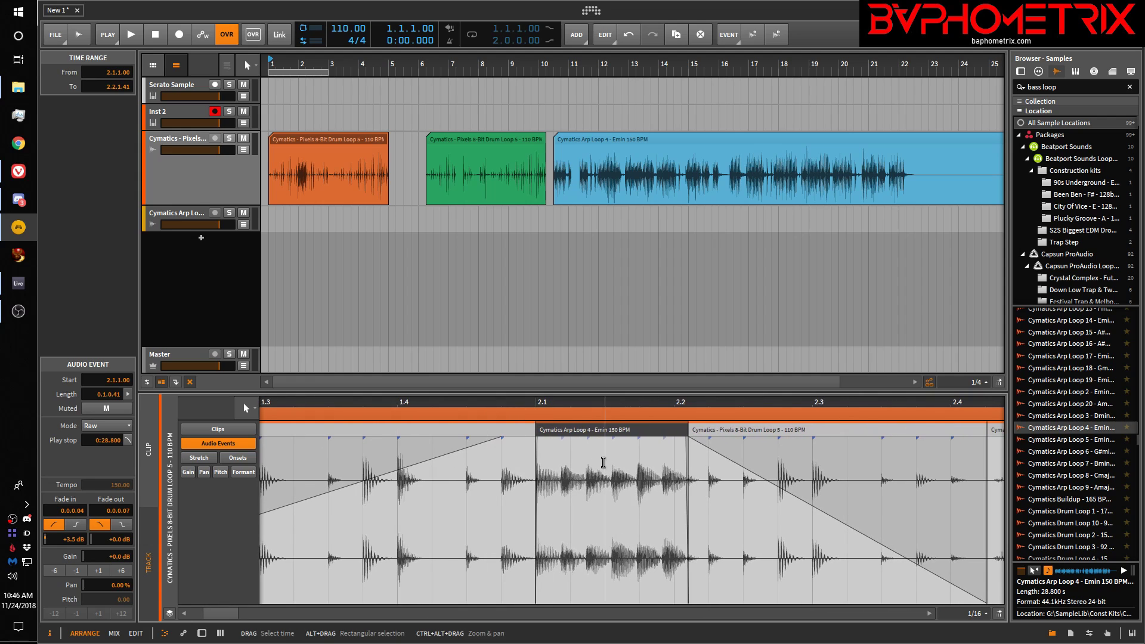
drag(689, 404, 690, 435)
drag(598, 435, 601, 458)
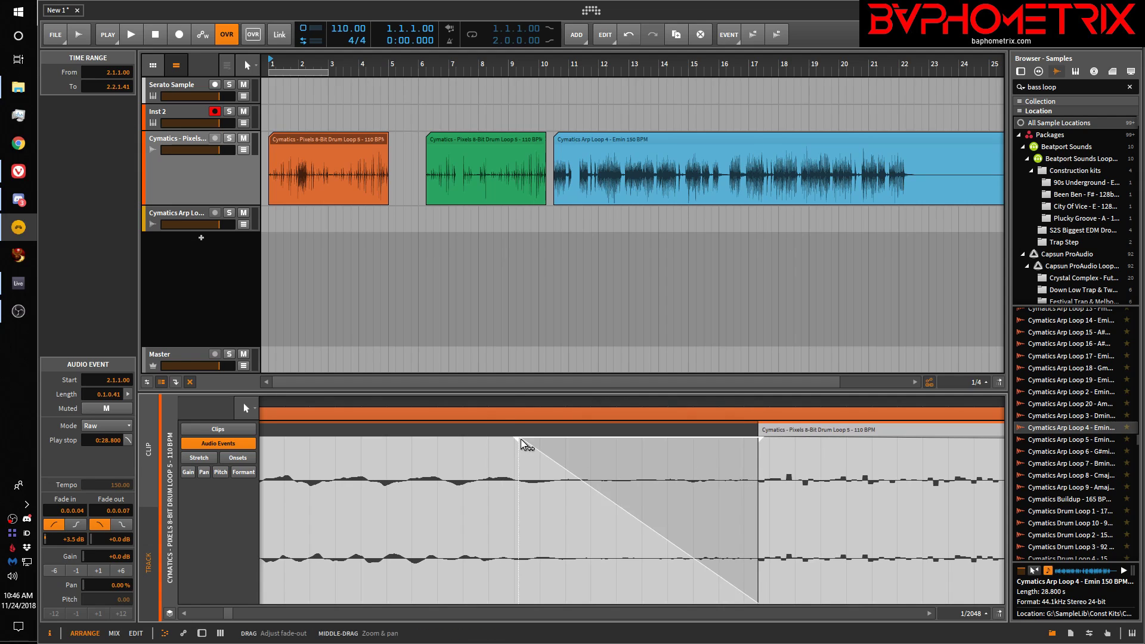
mouse_move(606, 497)
mouse_down()
mouse_move(606, 453)
mouse_move(607, 500)
mouse_up()
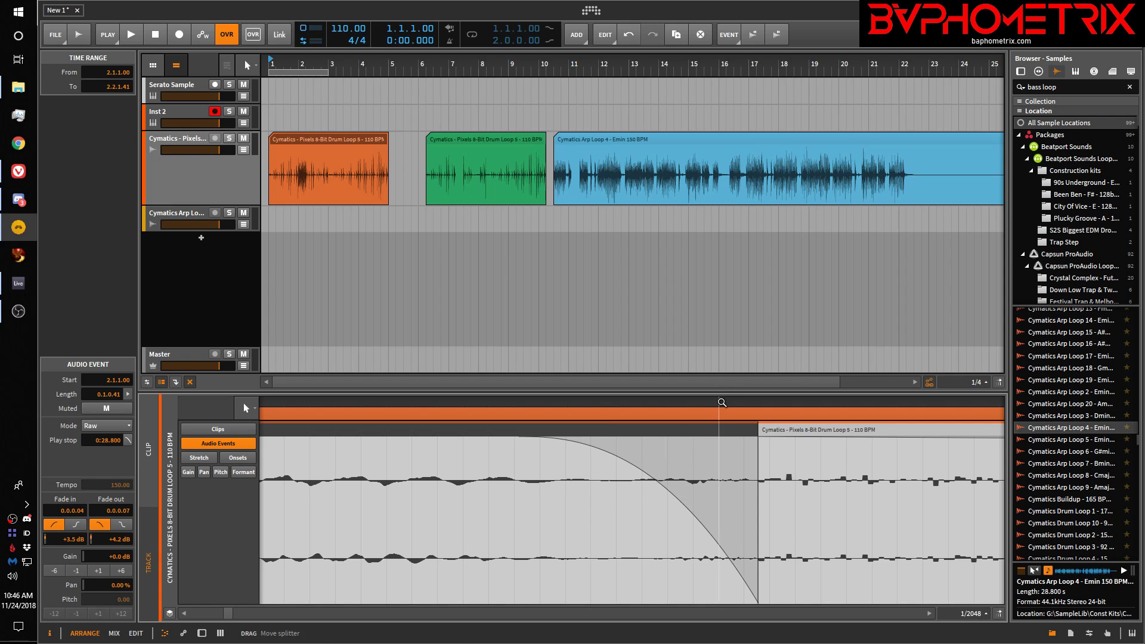
Step: Duplicate the orange clip to position 33.1.1.00 on the same track and color the copy red
drag(721, 404, 427, 620)
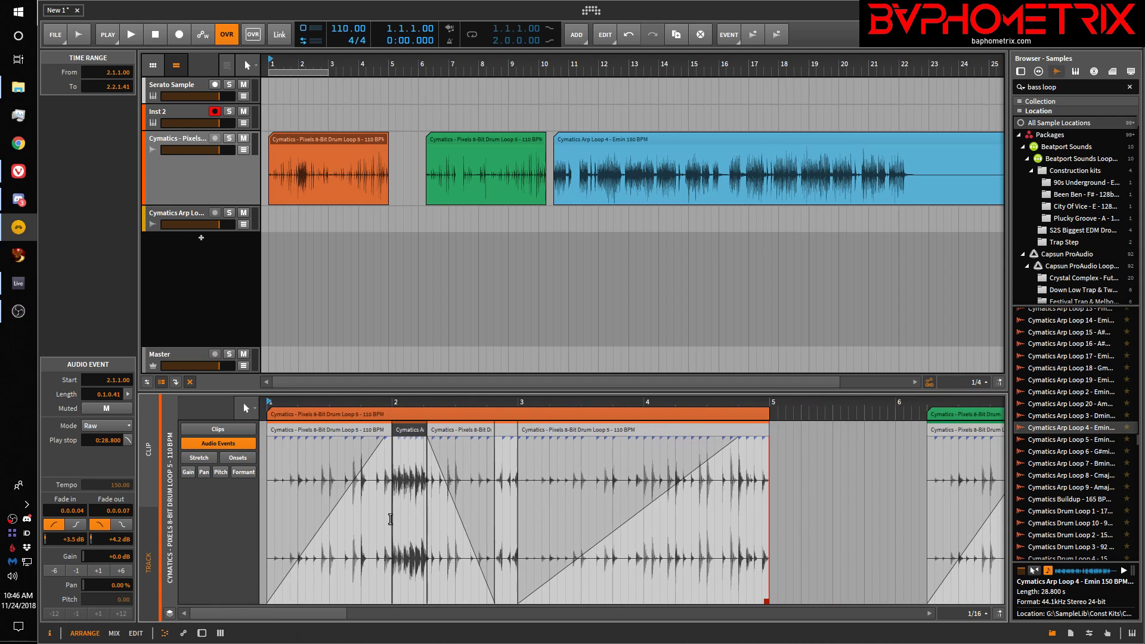
click(359, 139)
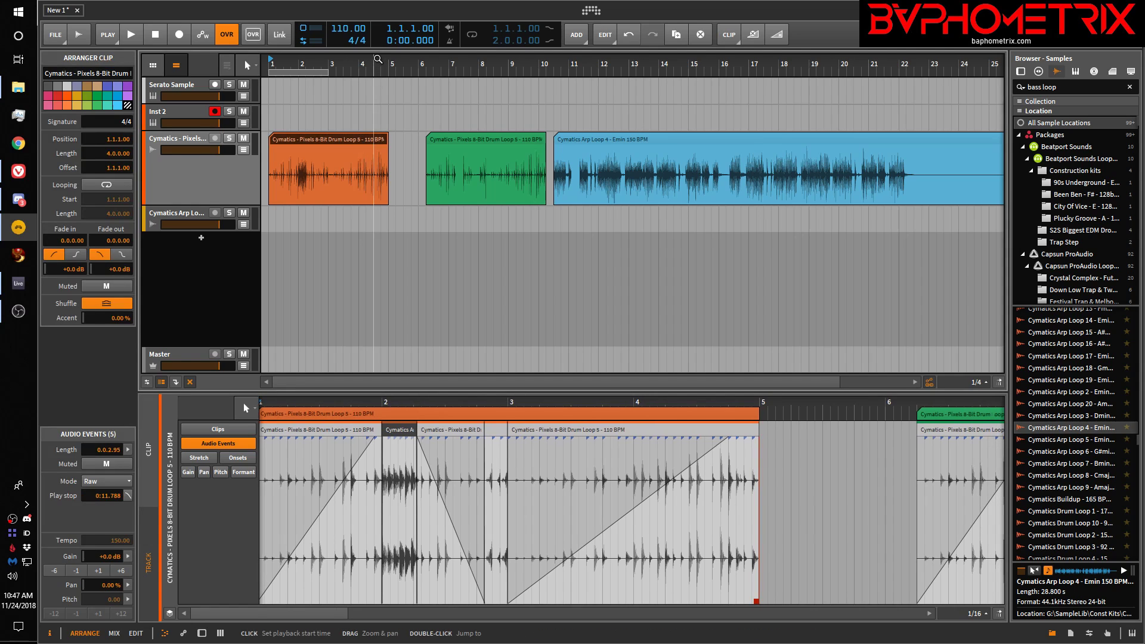
drag(374, 64, 371, 103)
drag(288, 139, 629, 142)
drag(634, 62, 570, 62)
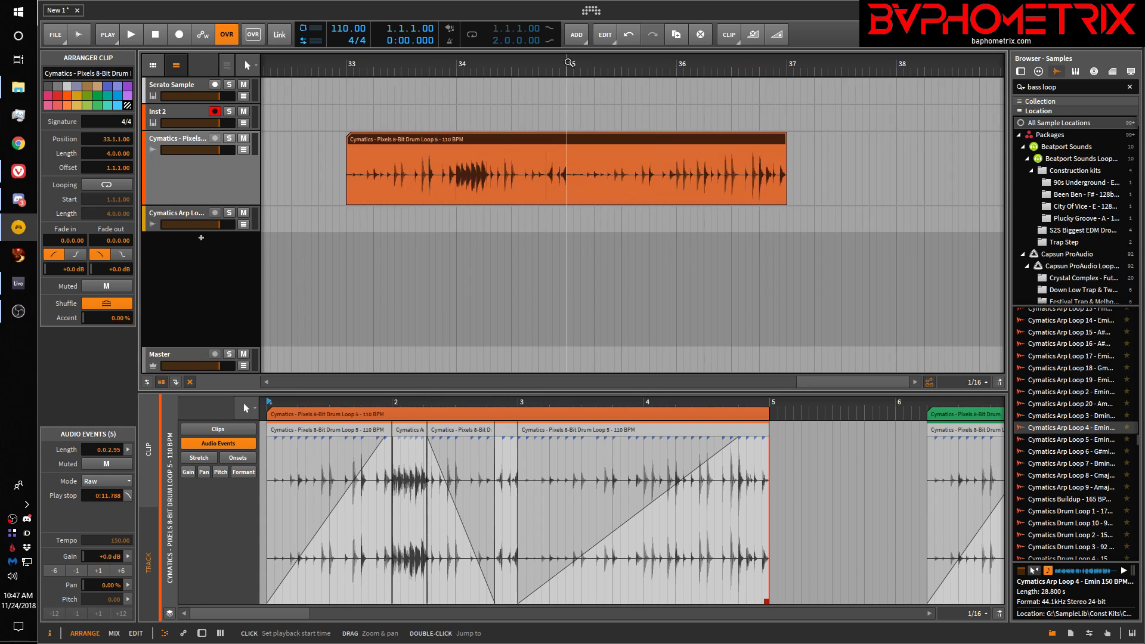
double_click(505, 142)
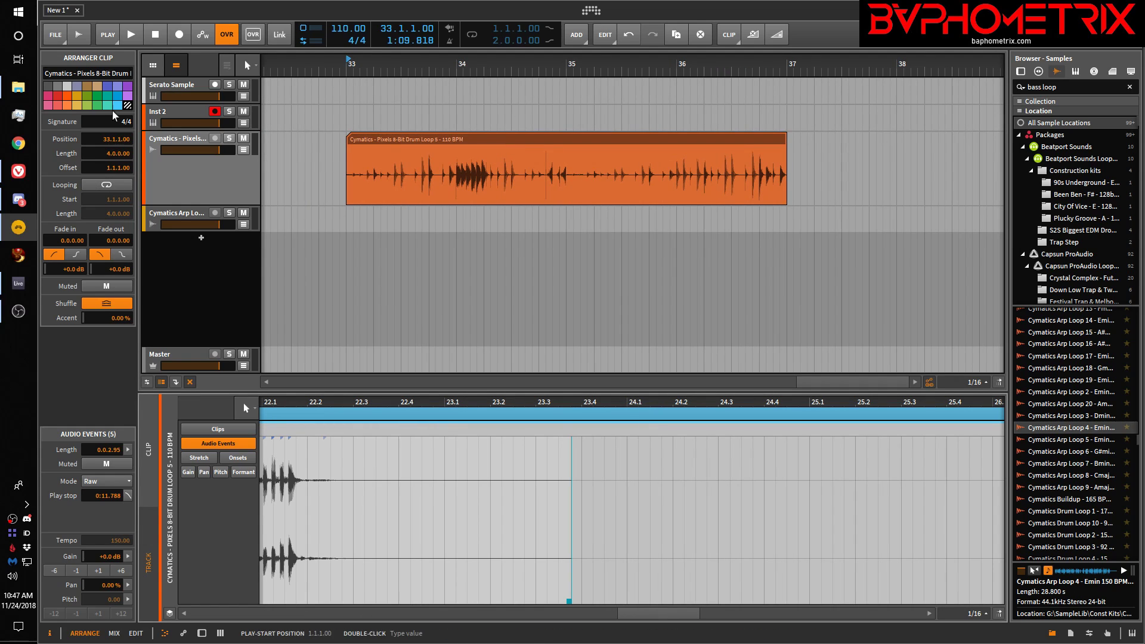
click(58, 95)
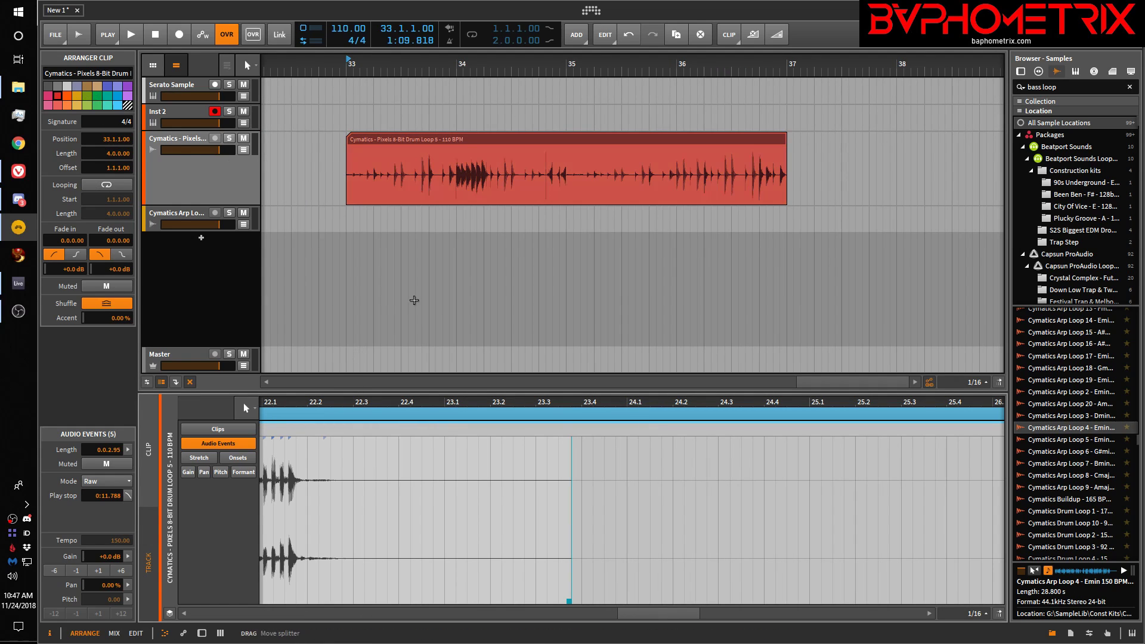
Step: Compare the audio events inside the red copy with those in the green, blue and orange clips, each shown as a single clip
click(472, 138)
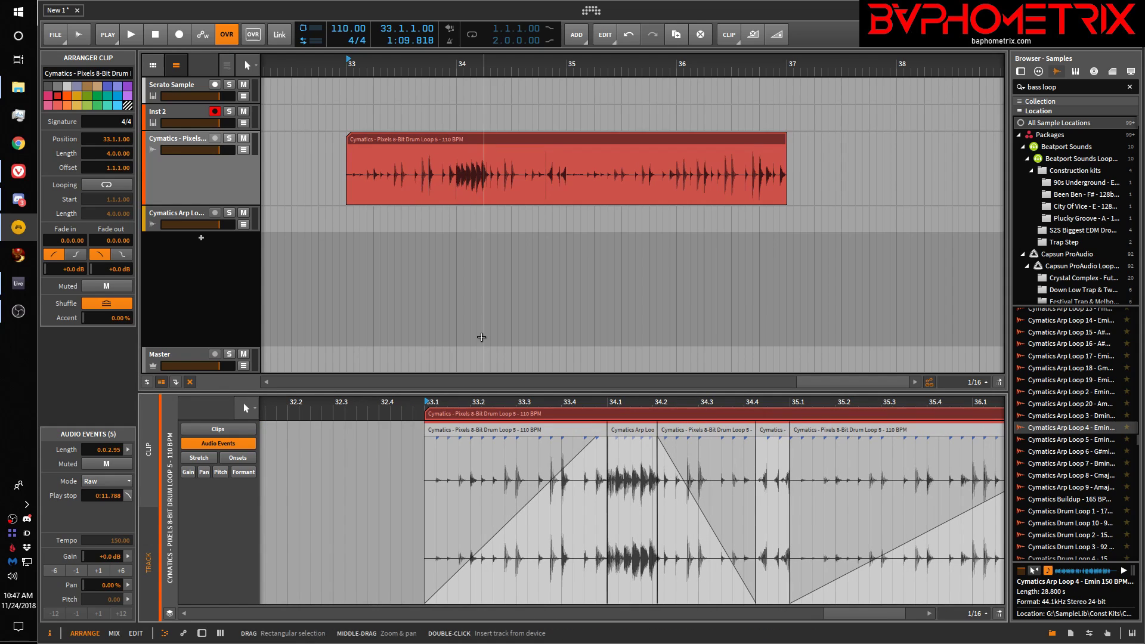
click(151, 468)
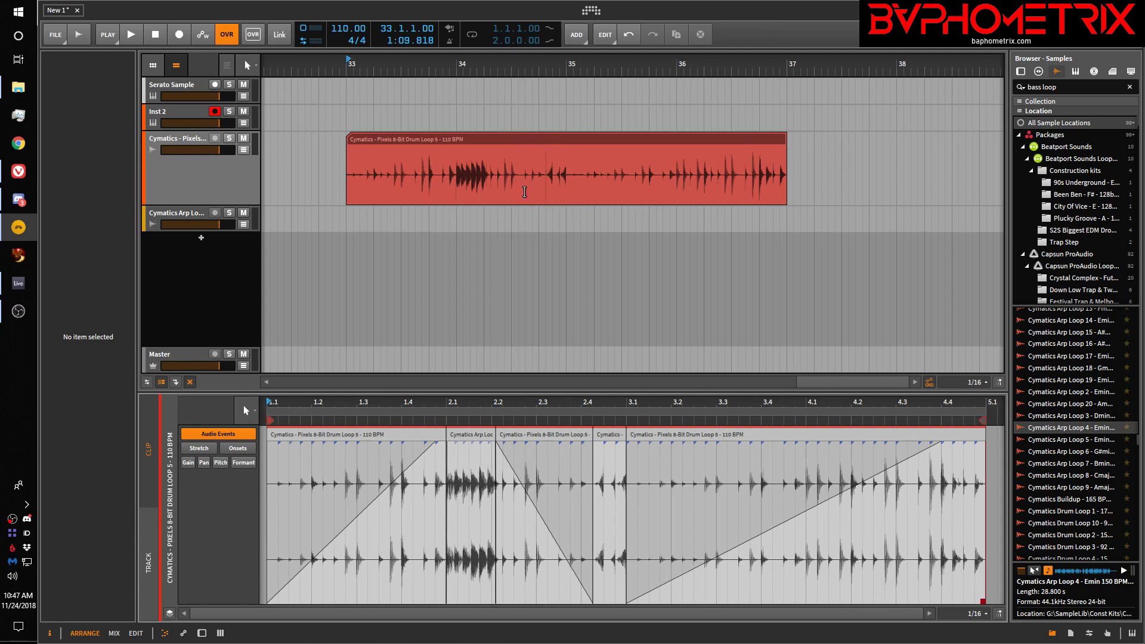
click(533, 136)
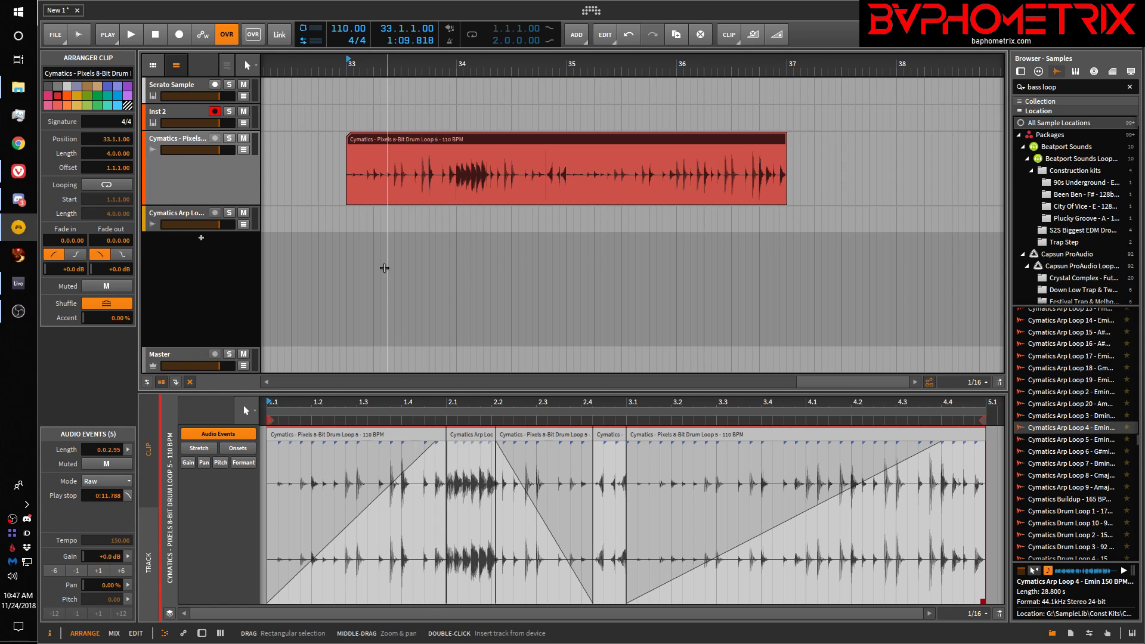
scroll(375, 243, down, 10)
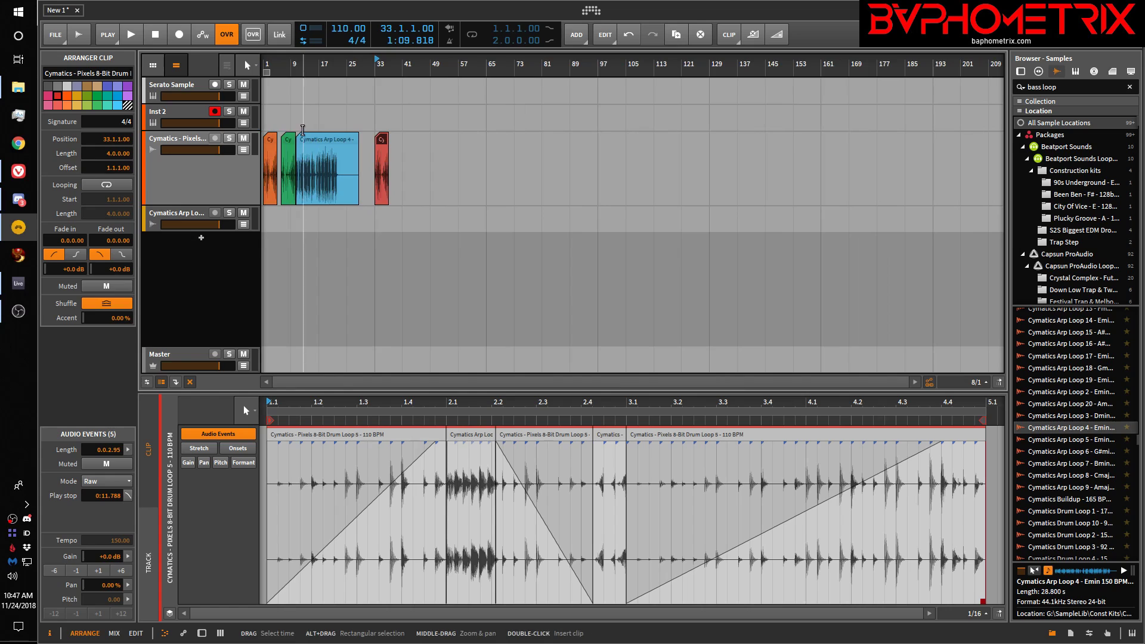
click(289, 144)
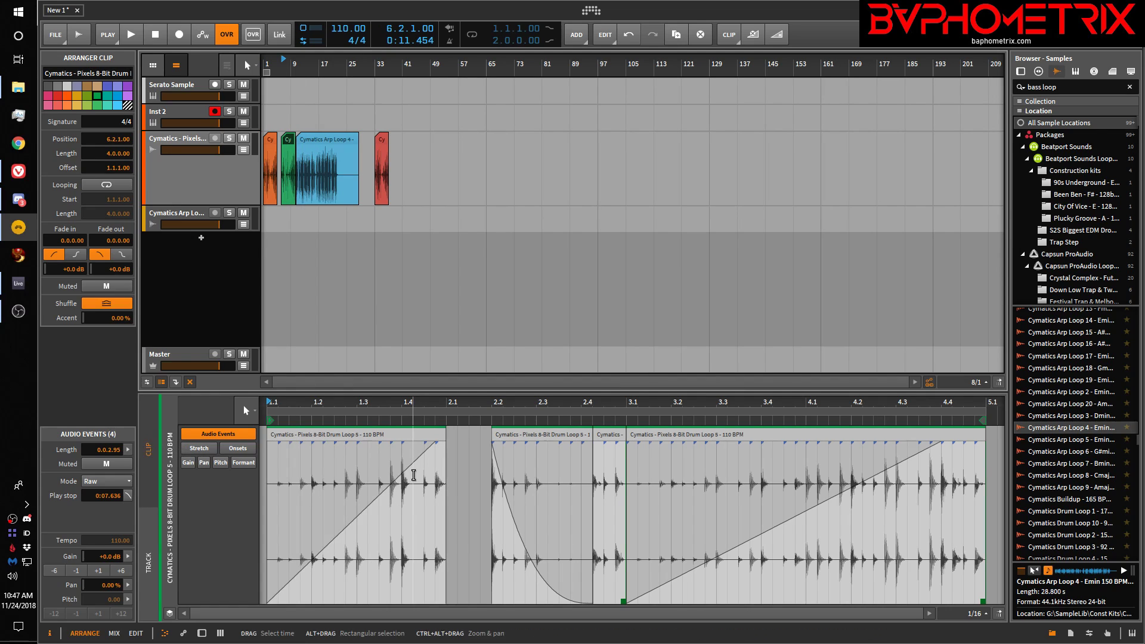
click(339, 139)
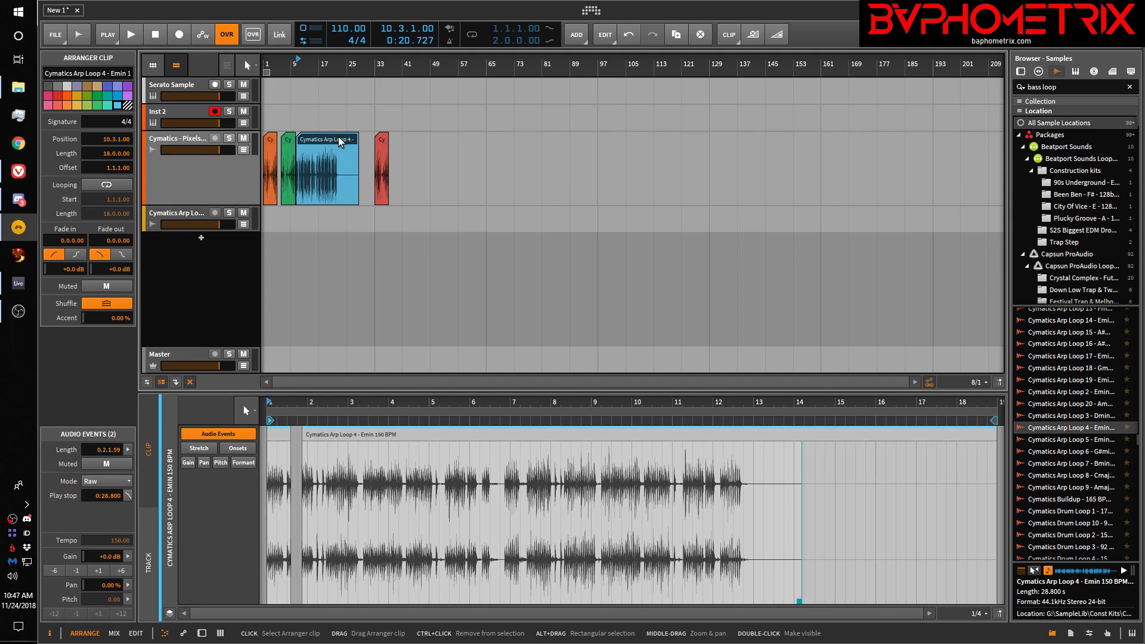
click(273, 137)
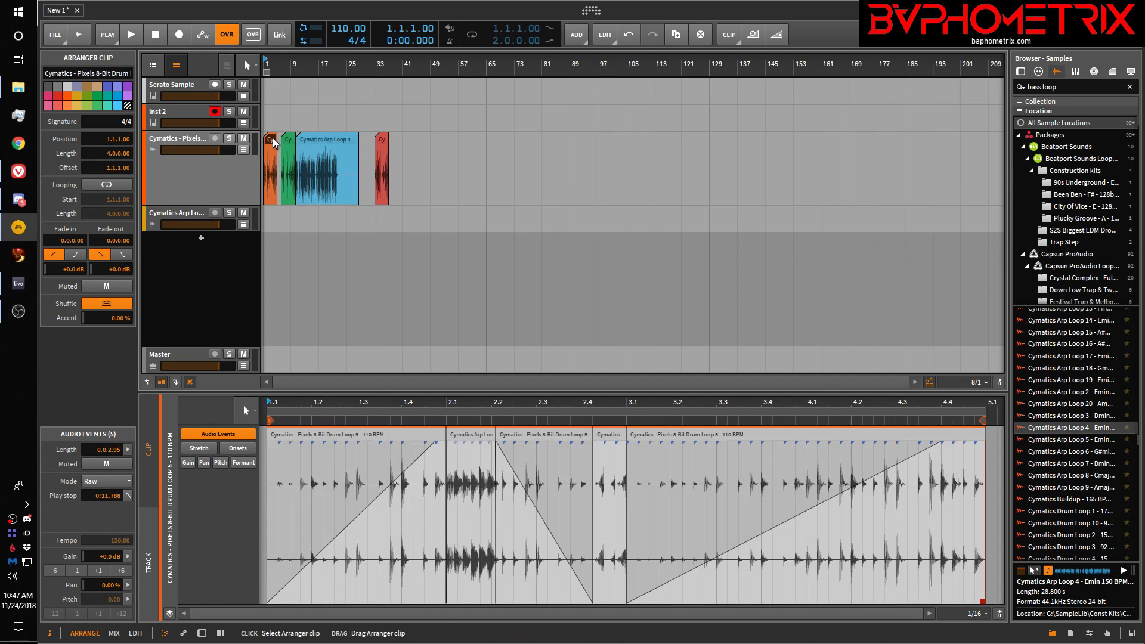
click(381, 138)
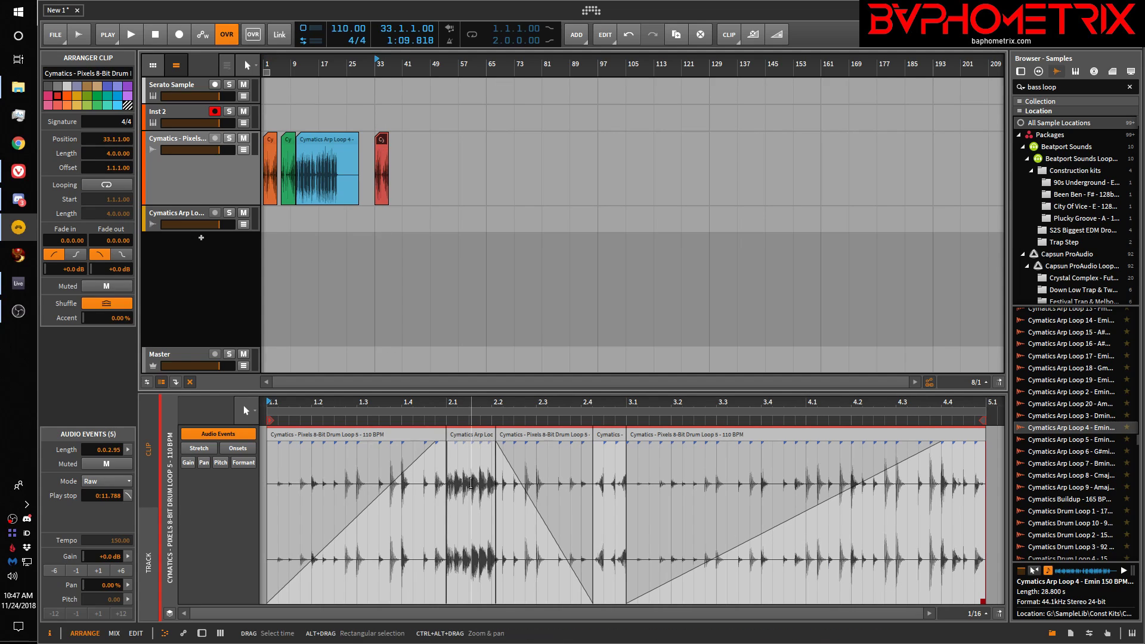
Step: In the red clip, lengthen the arp slice's fade-out to 0.0.2.20 and delete the short drum event starting at 2.4.2.04
click(458, 432)
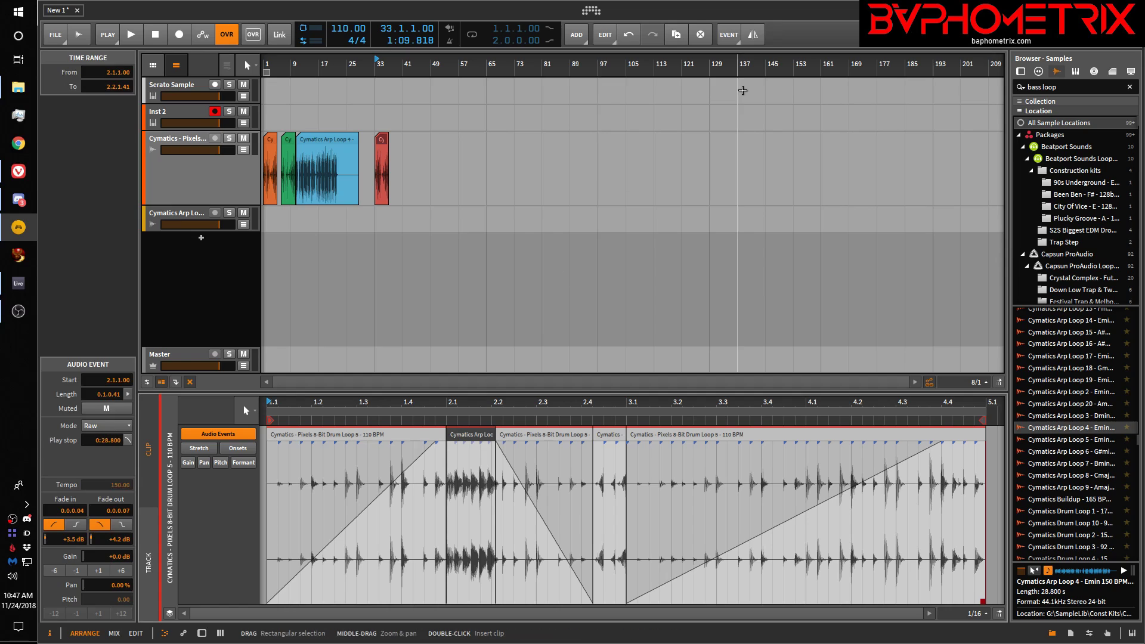
click(736, 38)
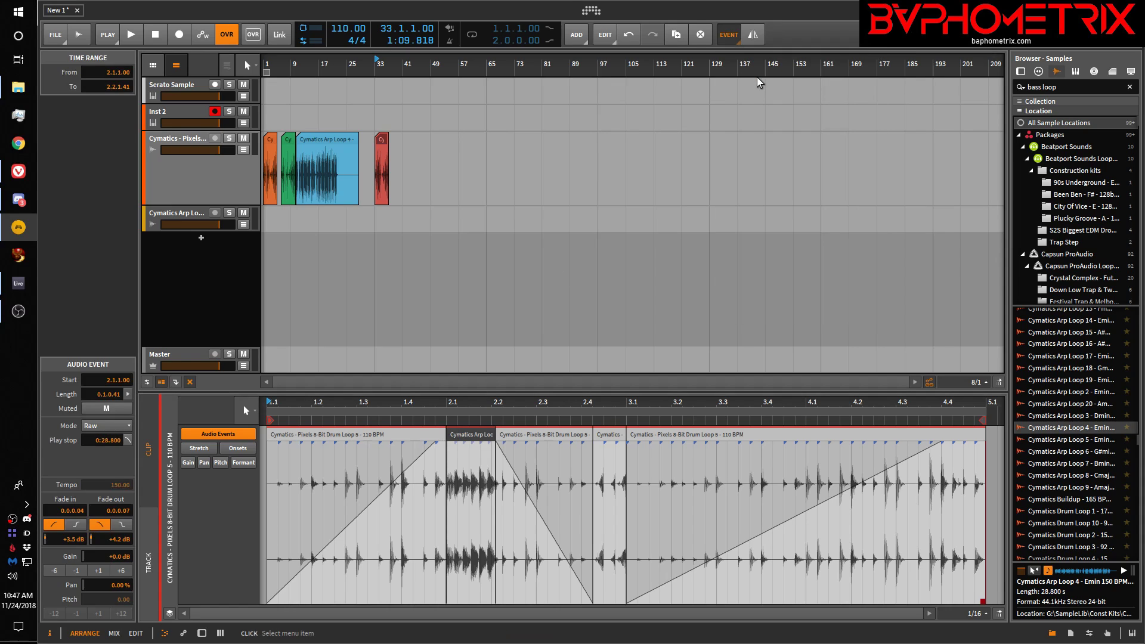
drag(493, 444, 473, 444)
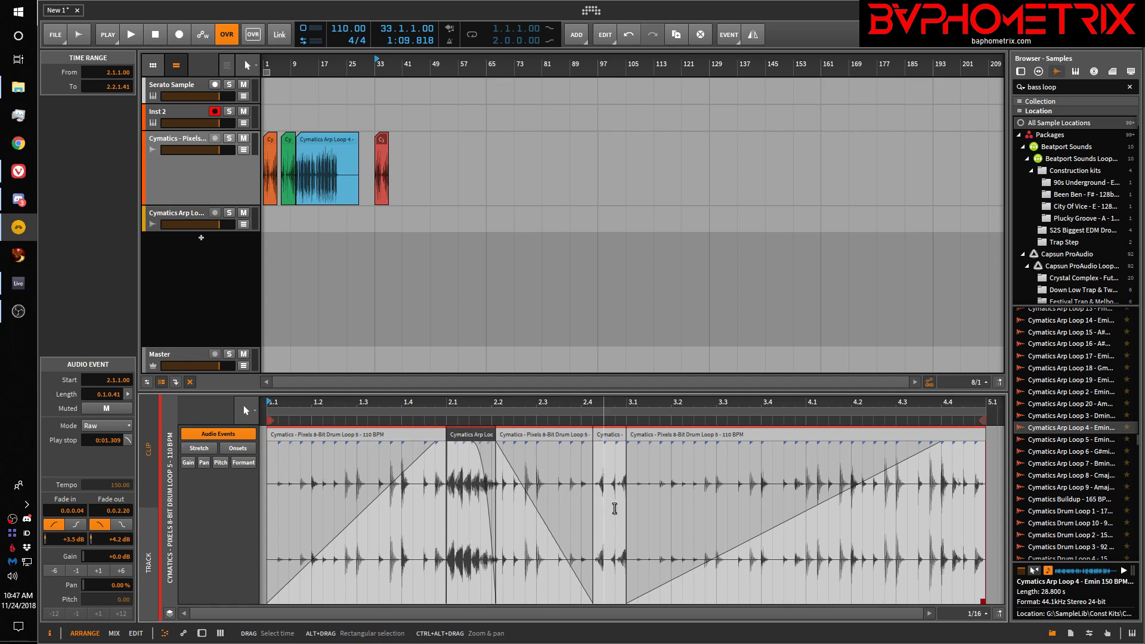
click(605, 437)
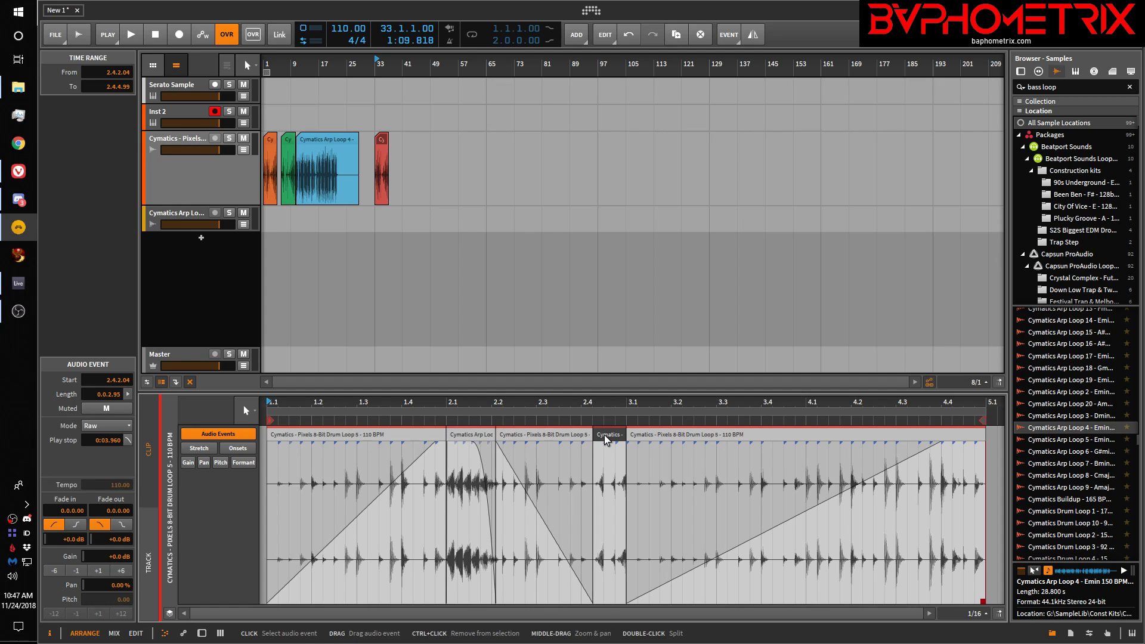
key(Delete)
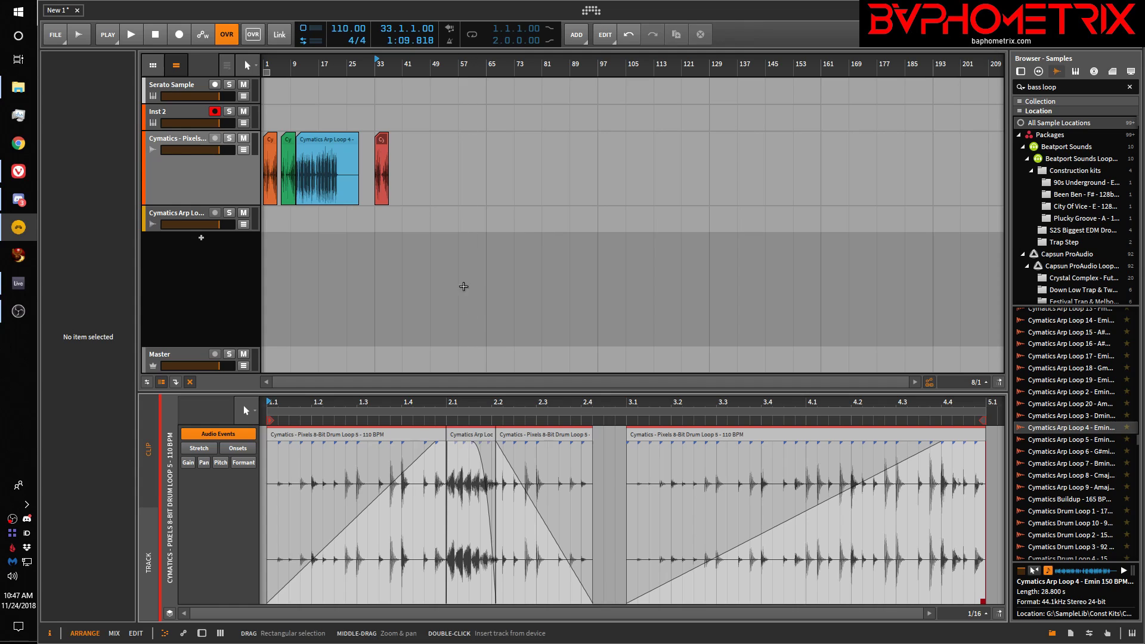
Step: Delete the blue arp clip and move the red clip to about bar 13, just after the green clip
click(332, 136)
key(Delete)
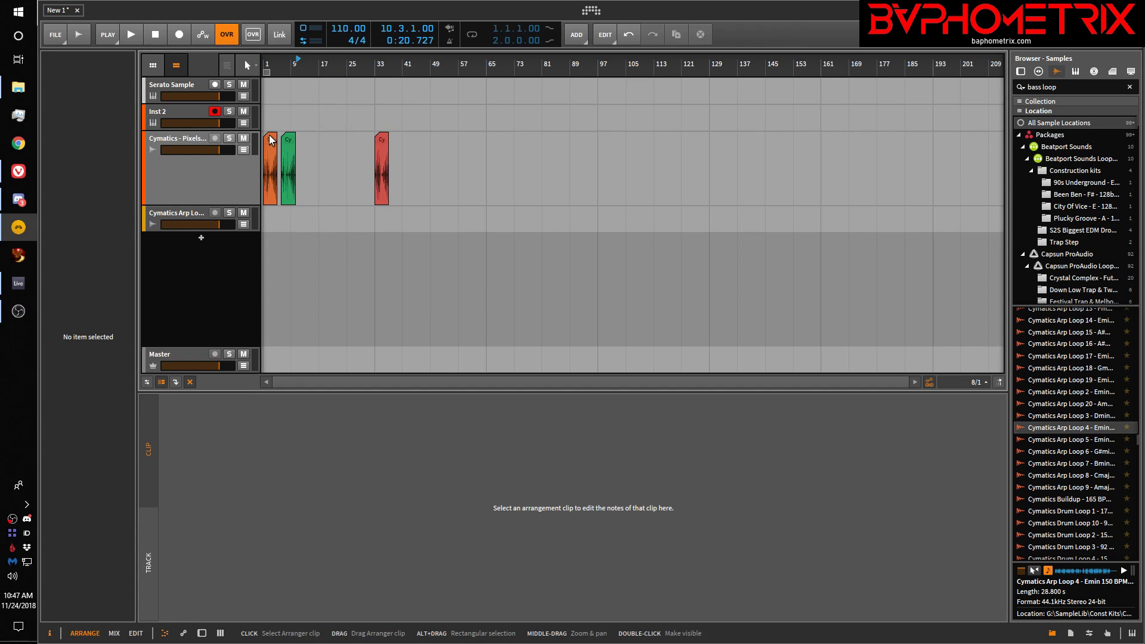
click(381, 139)
drag(381, 138, 311, 143)
drag(311, 143, 312, 144)
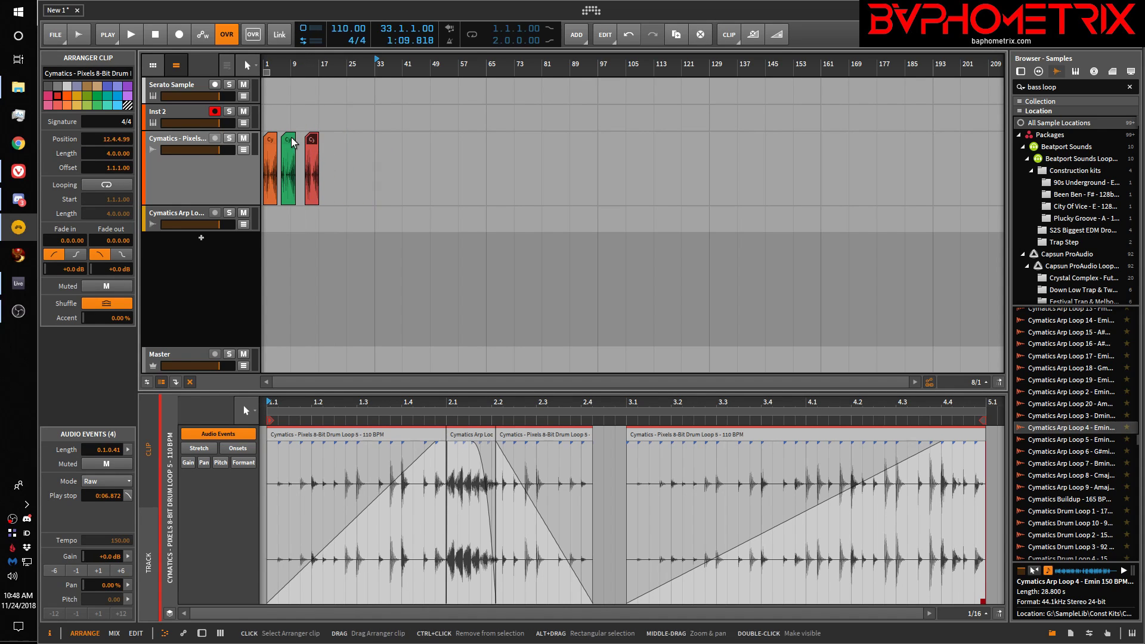
Step: Compare the events inside the orange, green and red clips, and inspect the red clip's drum and arp events individually
click(273, 141)
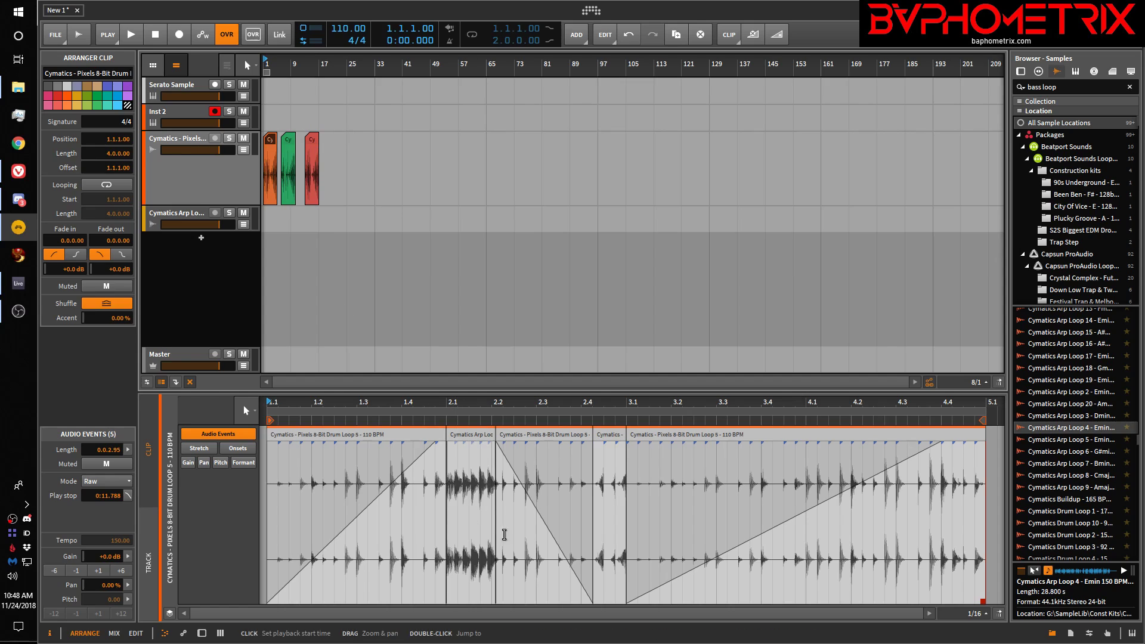
click(288, 143)
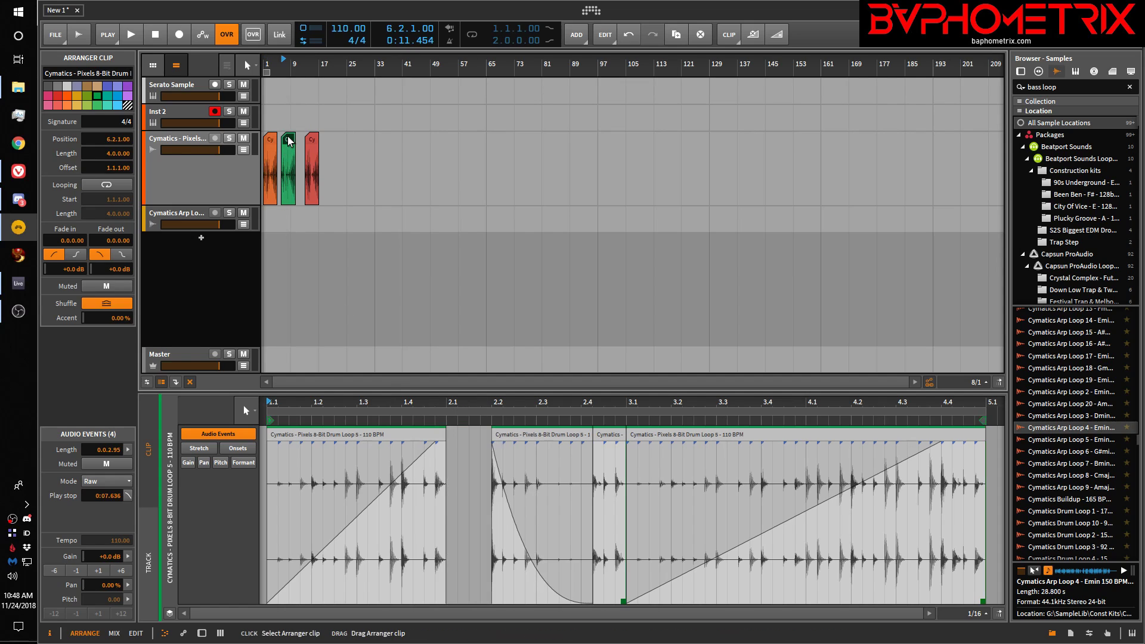
click(312, 139)
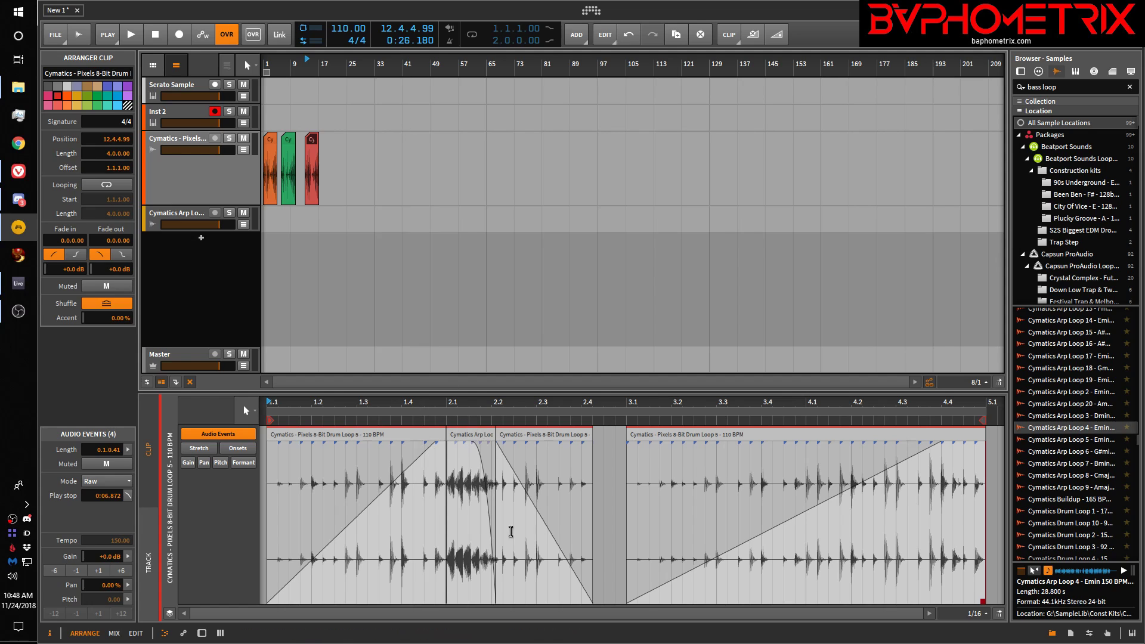
click(475, 434)
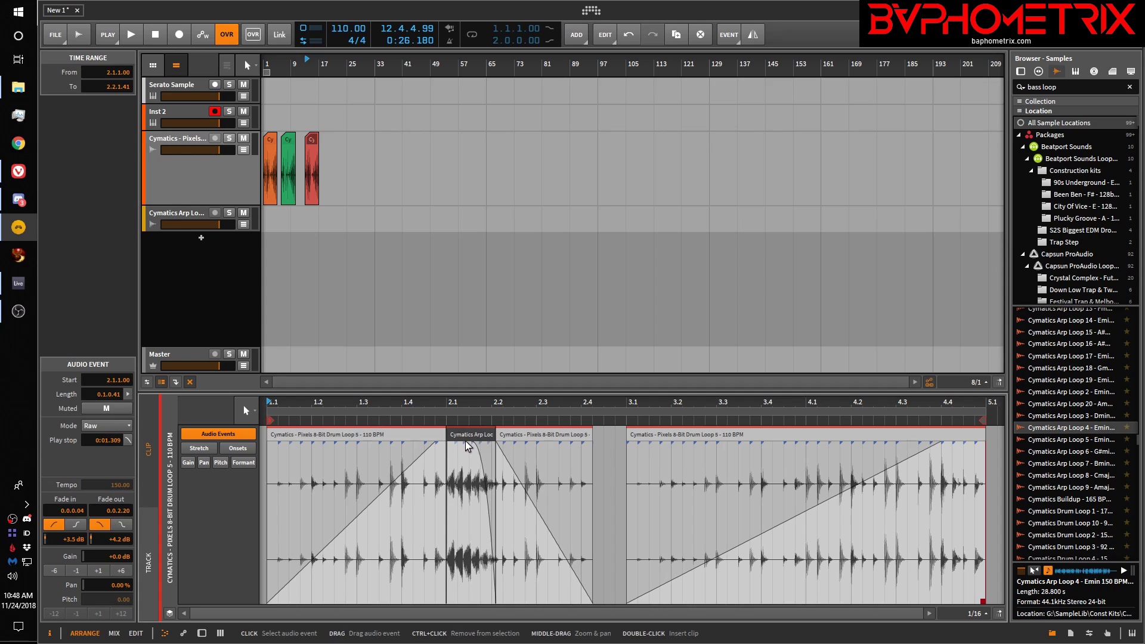
click(423, 436)
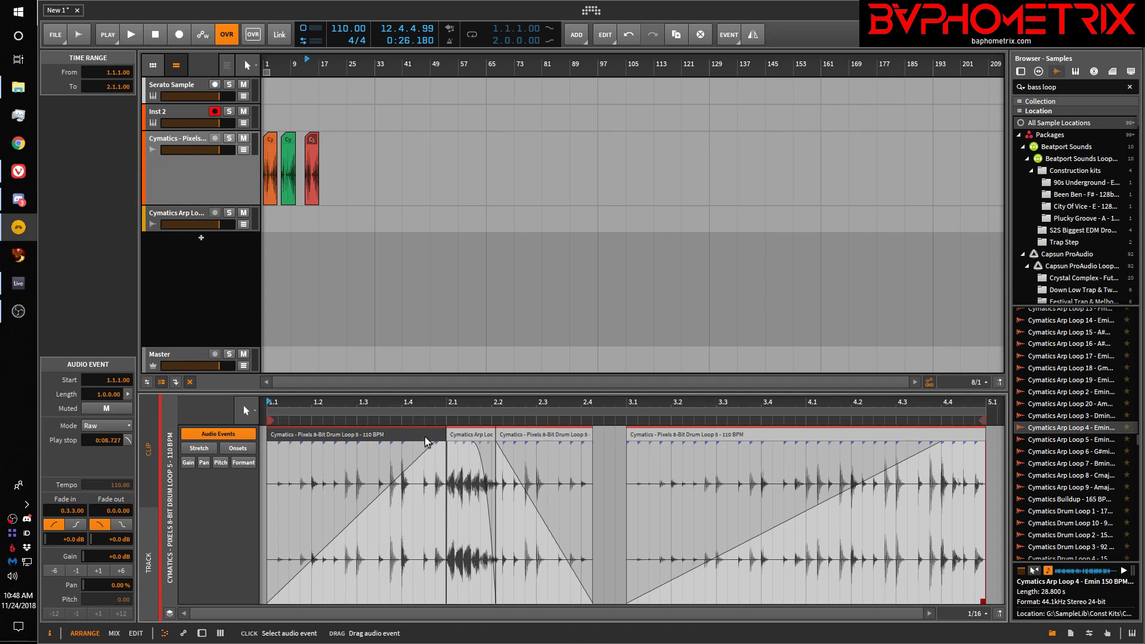
click(475, 432)
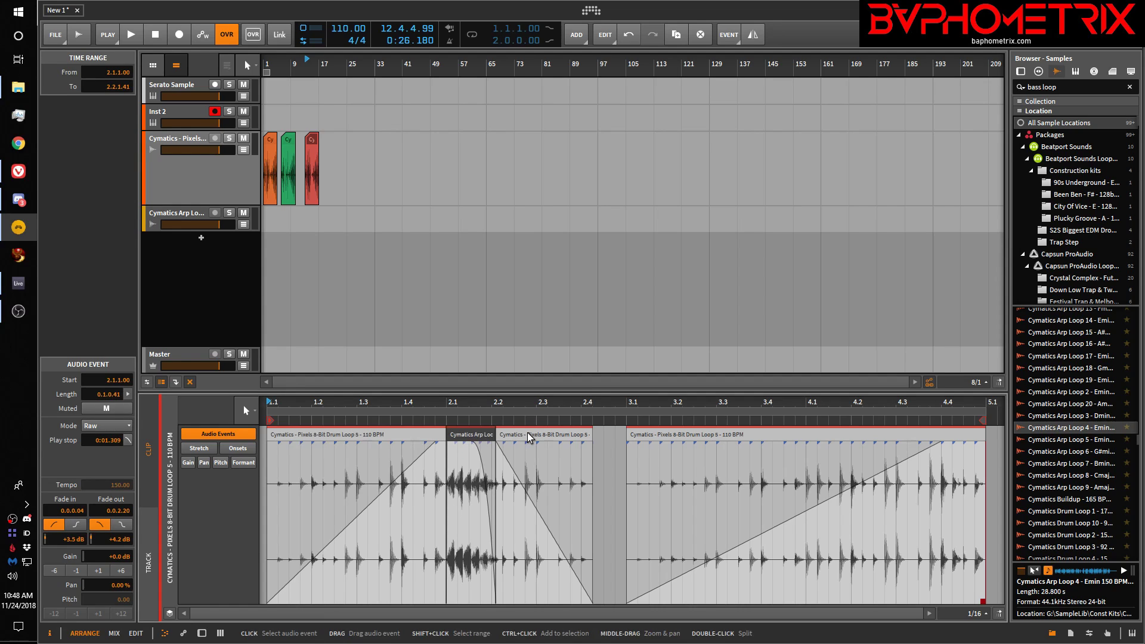
click(528, 432)
click(474, 434)
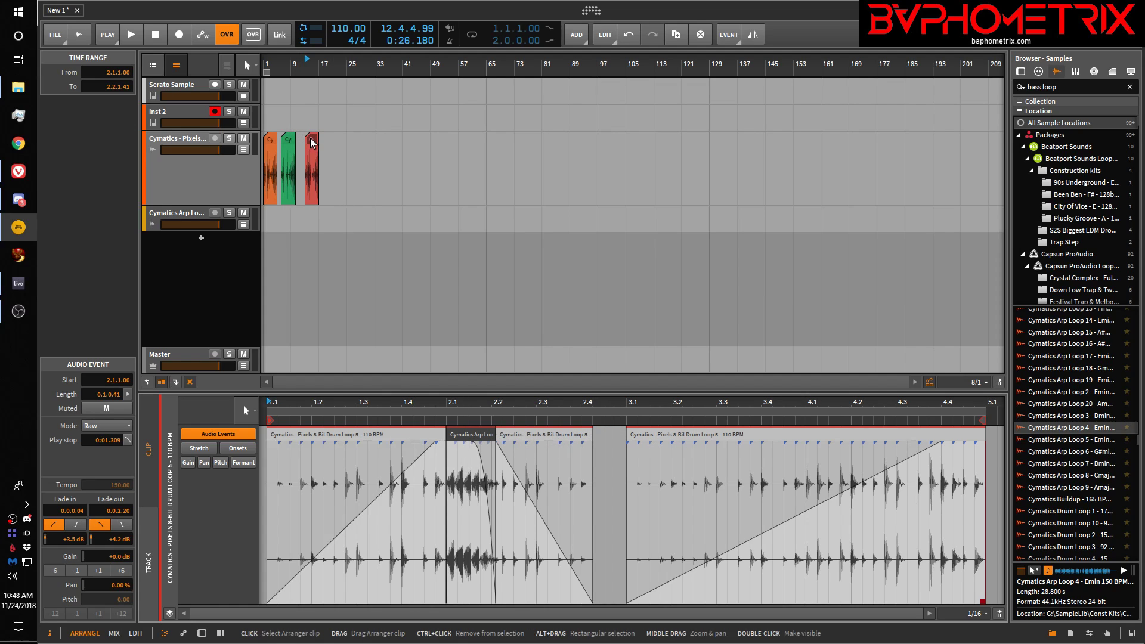
Step: Duplicate the red clip to position 41.1.1.00, and delete both the Cymatics drum loop track and the arp loop track
drag(312, 142, 400, 140)
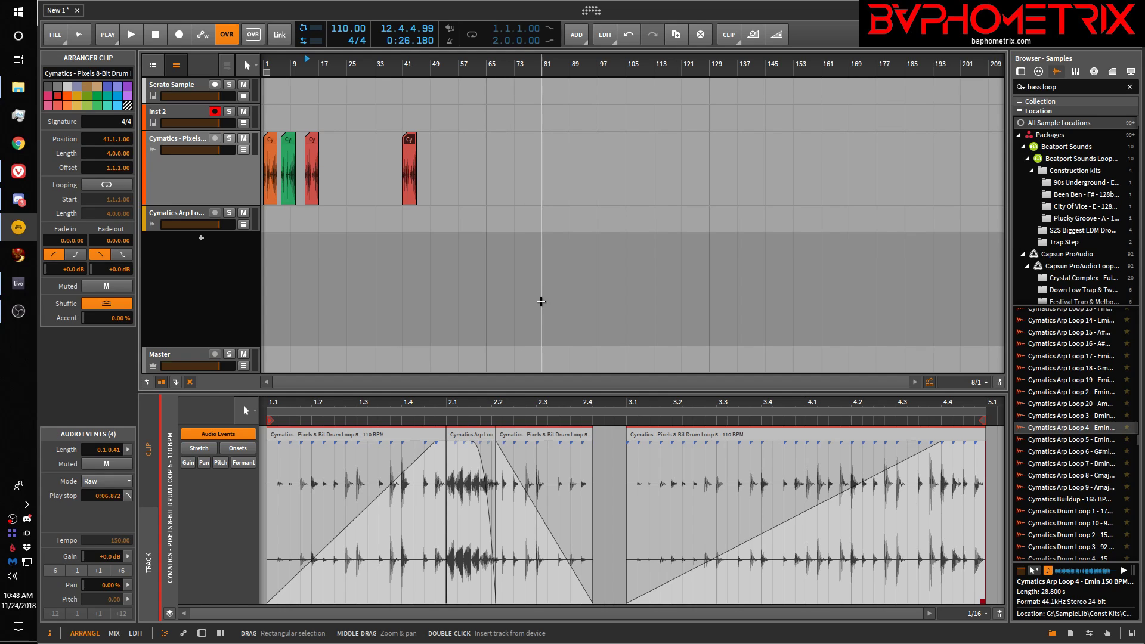
click(184, 139)
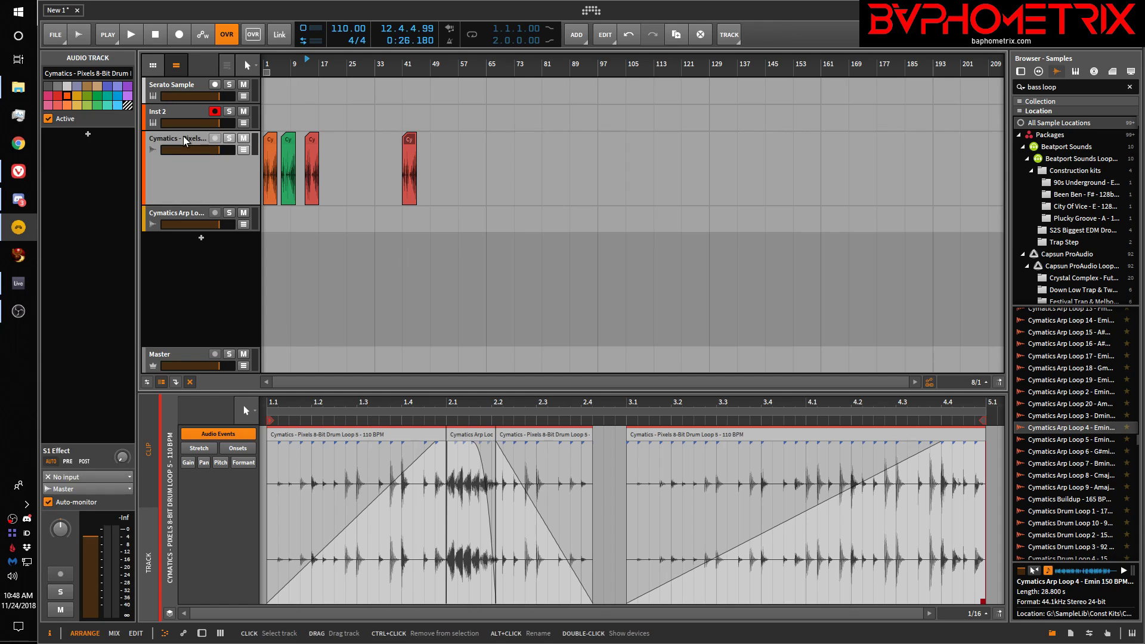
key(Delete)
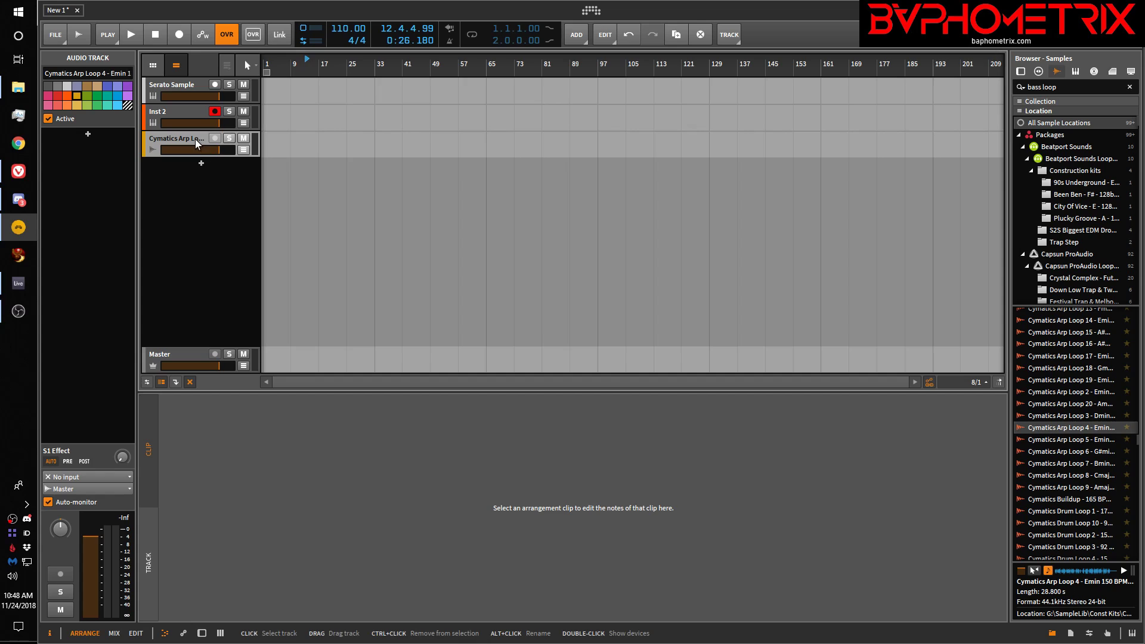
key(Delete)
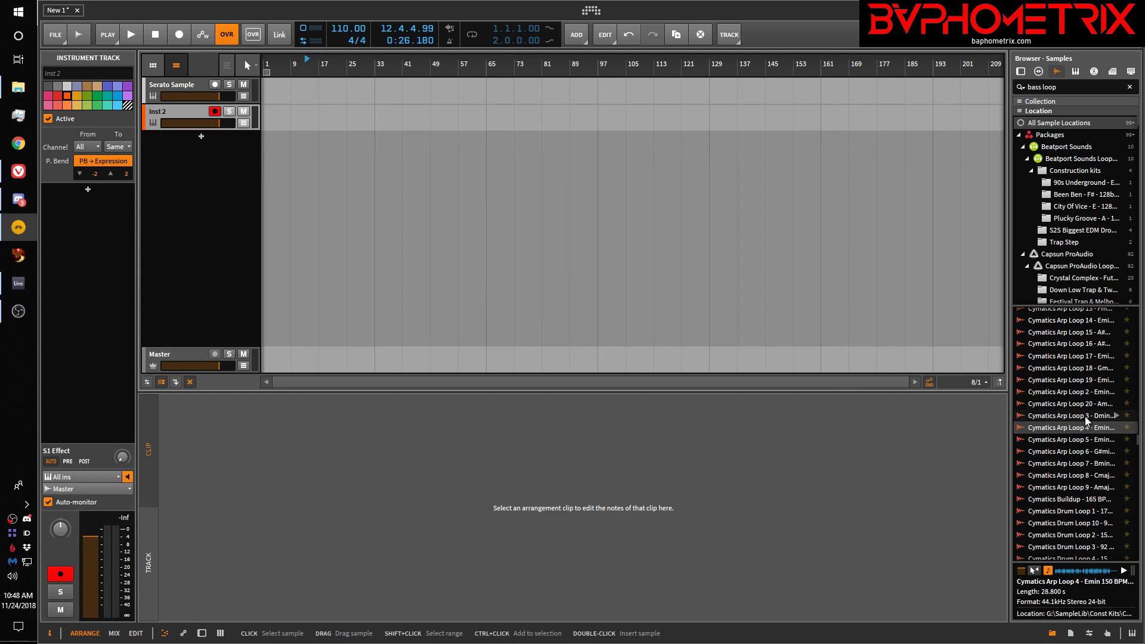
Step: Try the Cymatics Arp Loop 4 sample on a new track at bar 1, and delete its clip
drag(1058, 426, 284, 138)
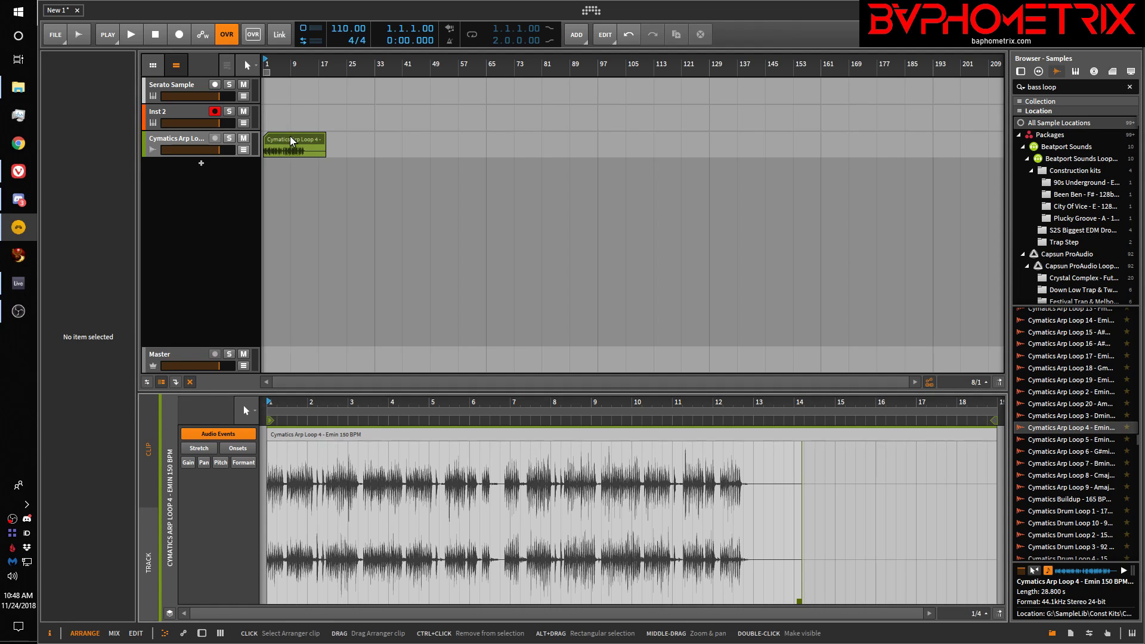
click(290, 141)
key(z)
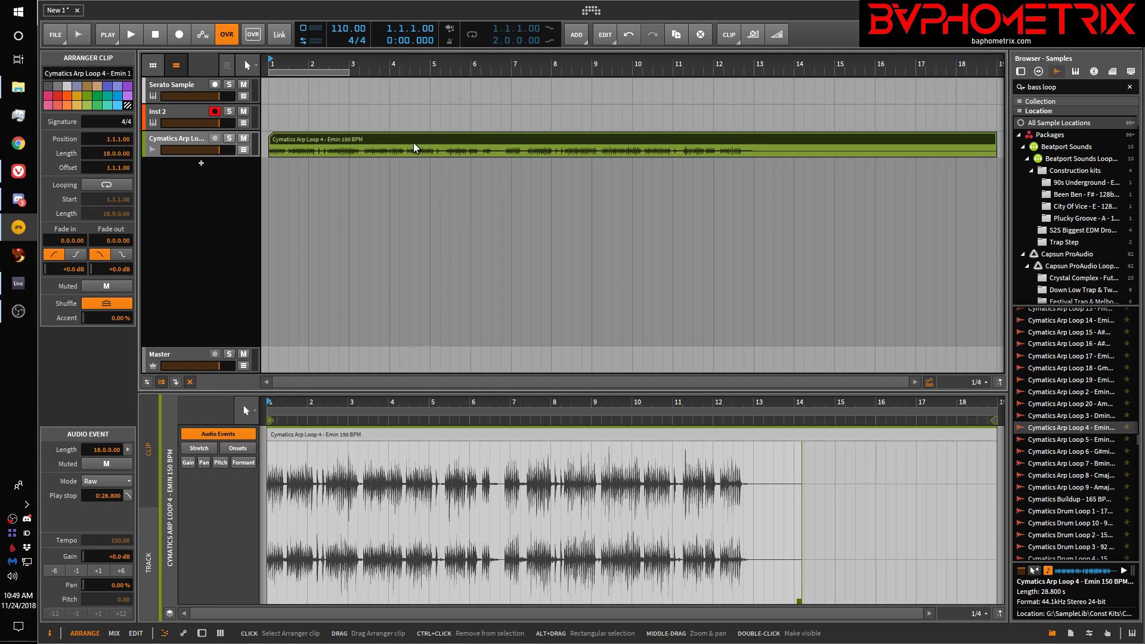
key(Delete)
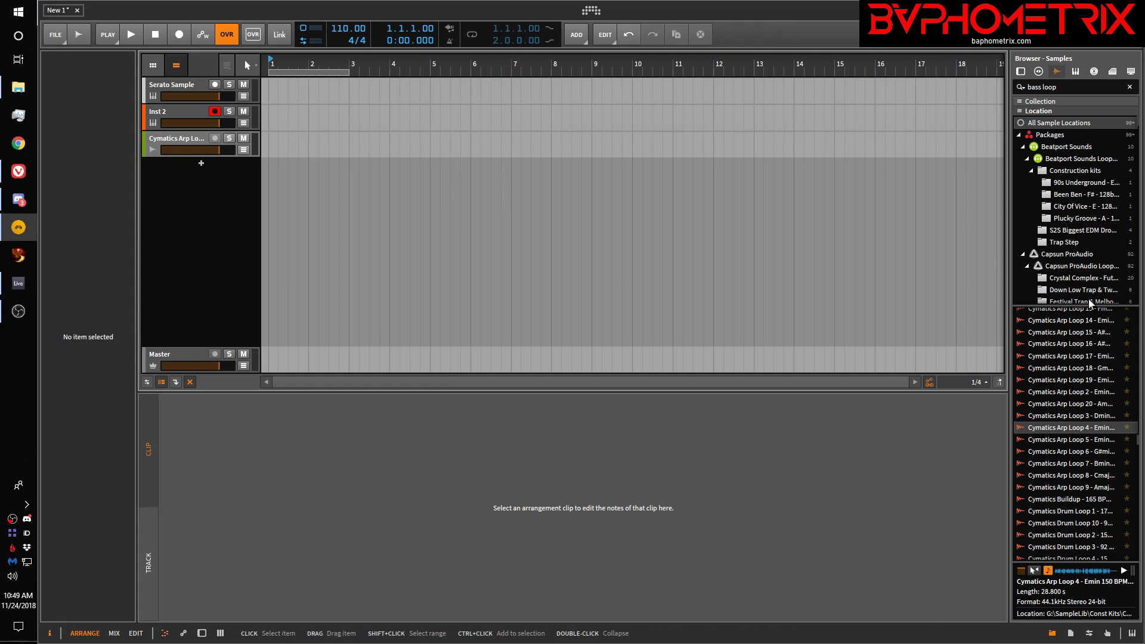
click(1130, 87)
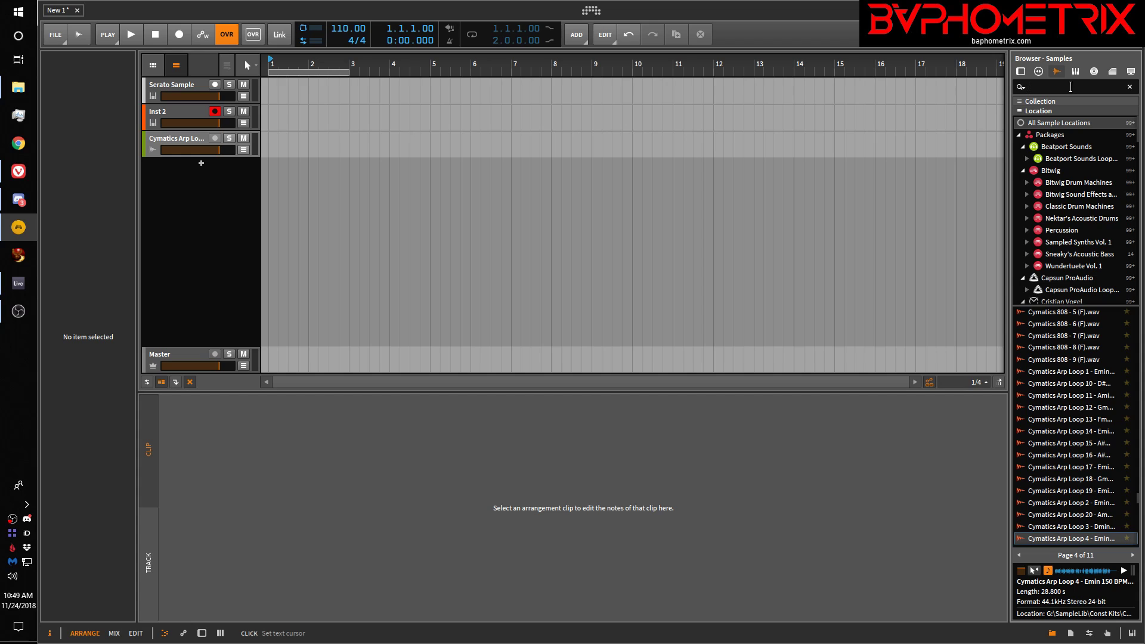
text(pixel)
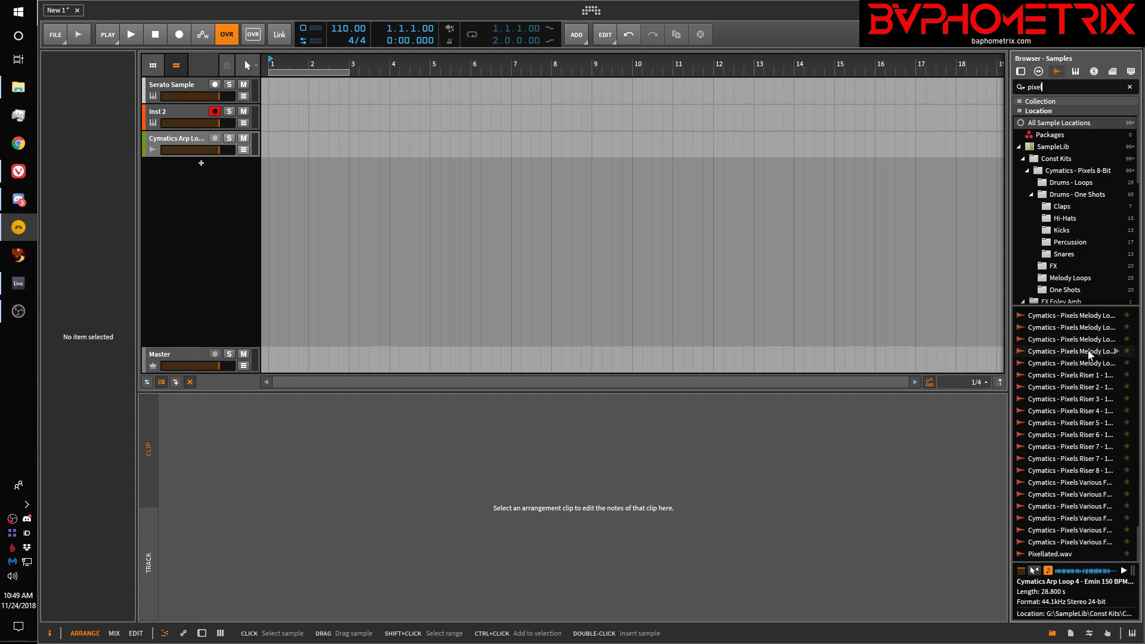
key(BackSpace)
key(BackSpace)
key(BackSpace)
key(BackSpace)
key(BackSpace)
Step: Search the samples for "drum loop 110" and locate the Cymatics Pixels 8-Bit drum loops
text(drum loo)
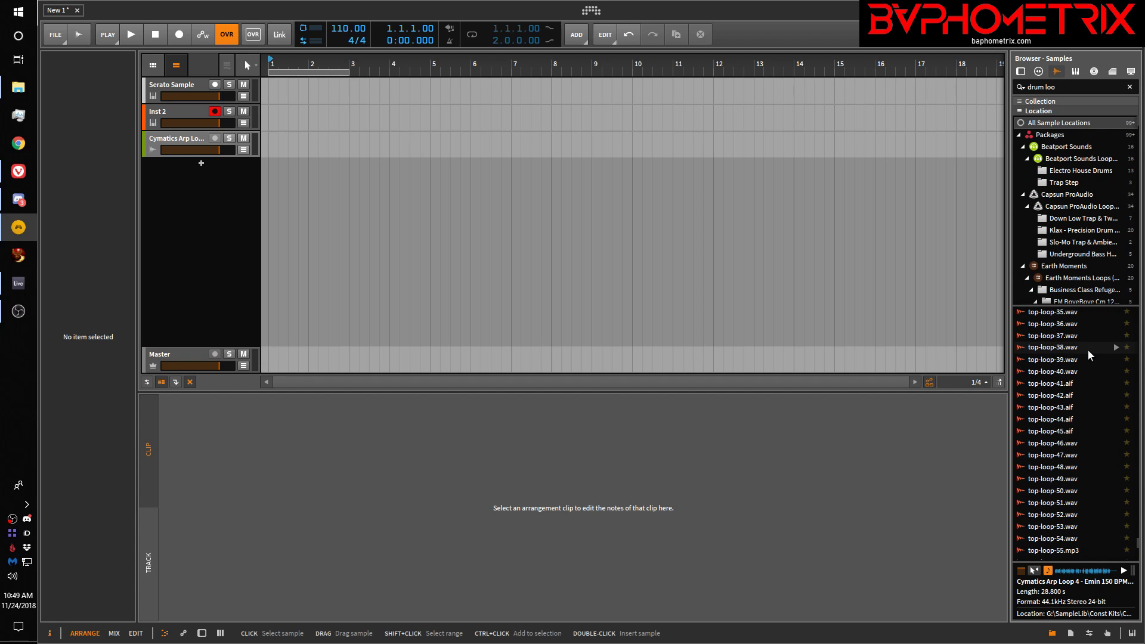
text(p 110)
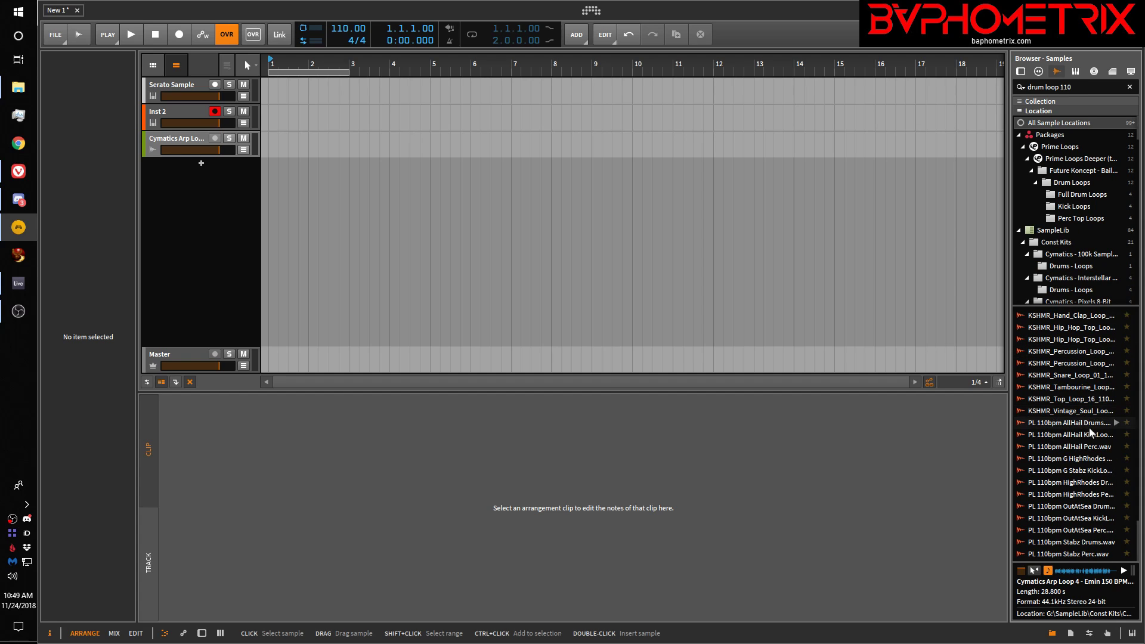
scroll(1091, 421, up, 10)
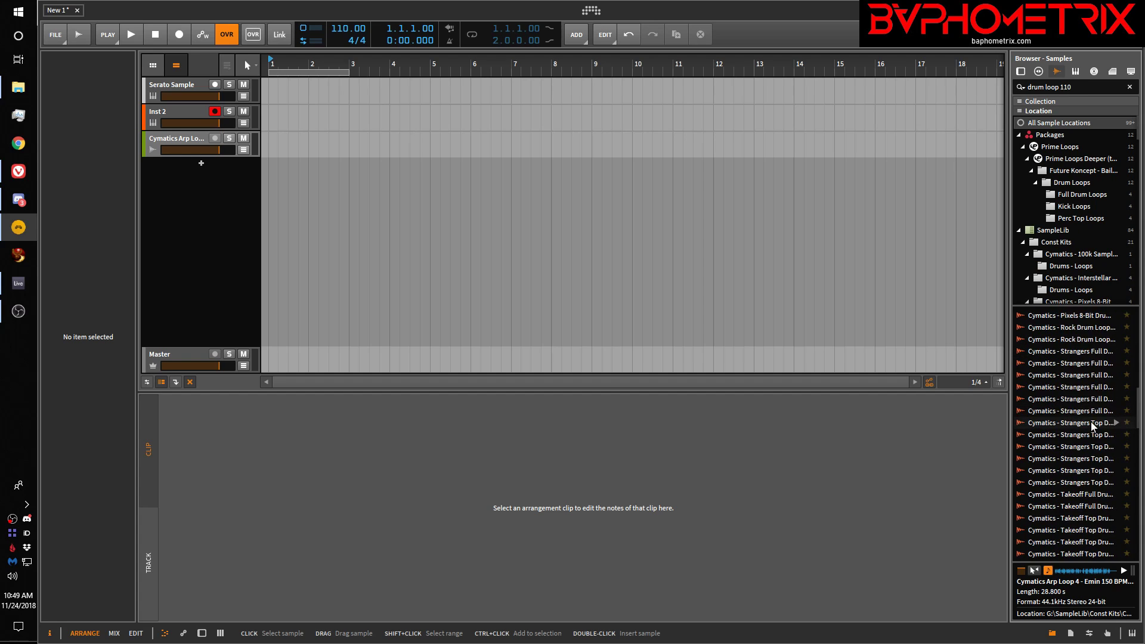
scroll(1092, 423, down, 3)
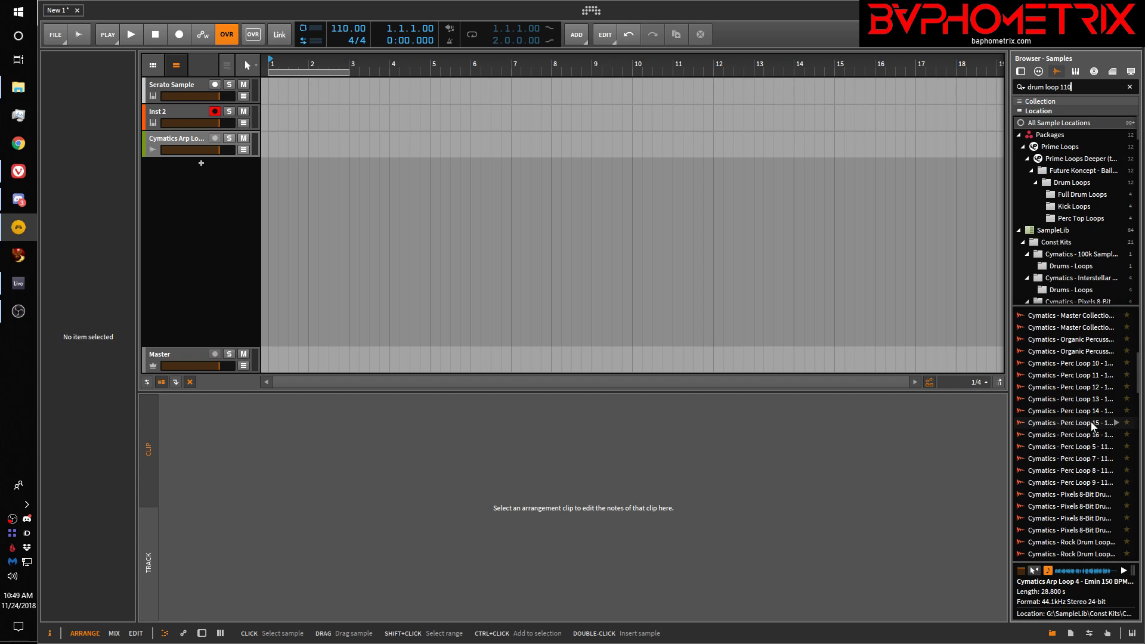
Step: Add Cymatics Pixels 8-Bit Drum Loop 5 to a new track at bar 1 and delete the empty arp loop track
drag(1071, 494, 266, 170)
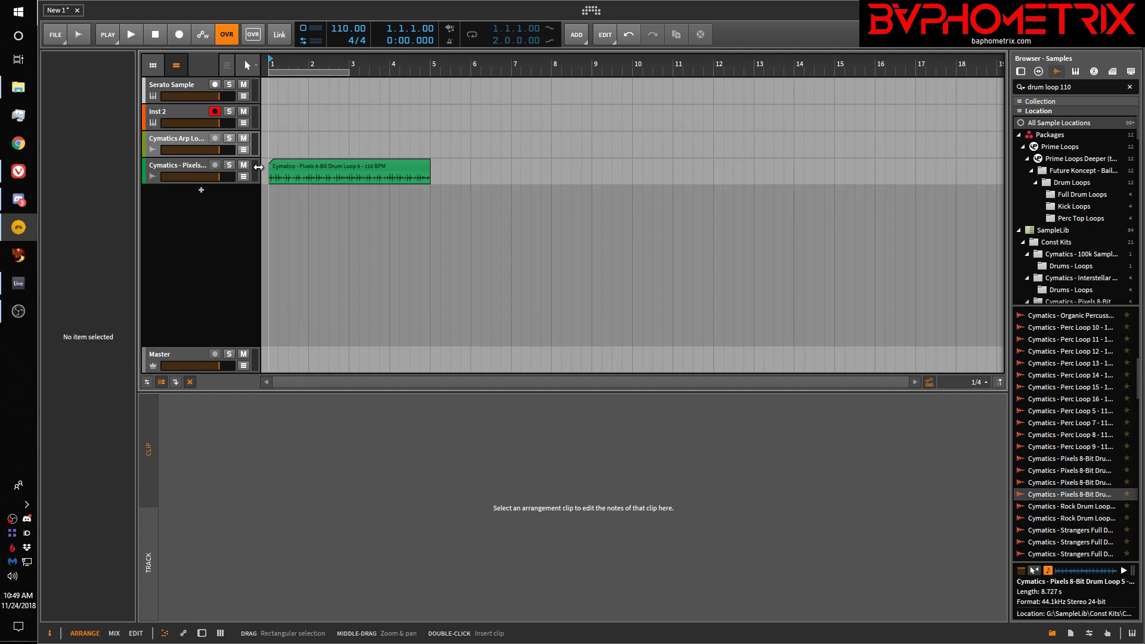
click(170, 140)
key(Delete)
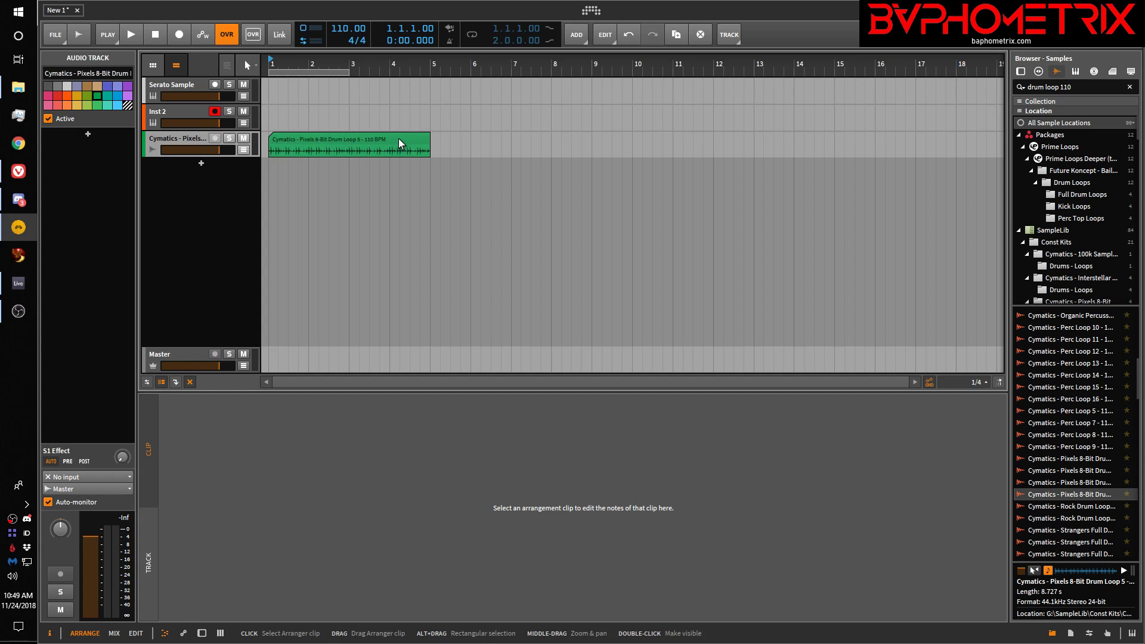
Step: Examine how the drum loop's transients line up with the beat grid, up close between 2.1.4 and 2.3
click(310, 137)
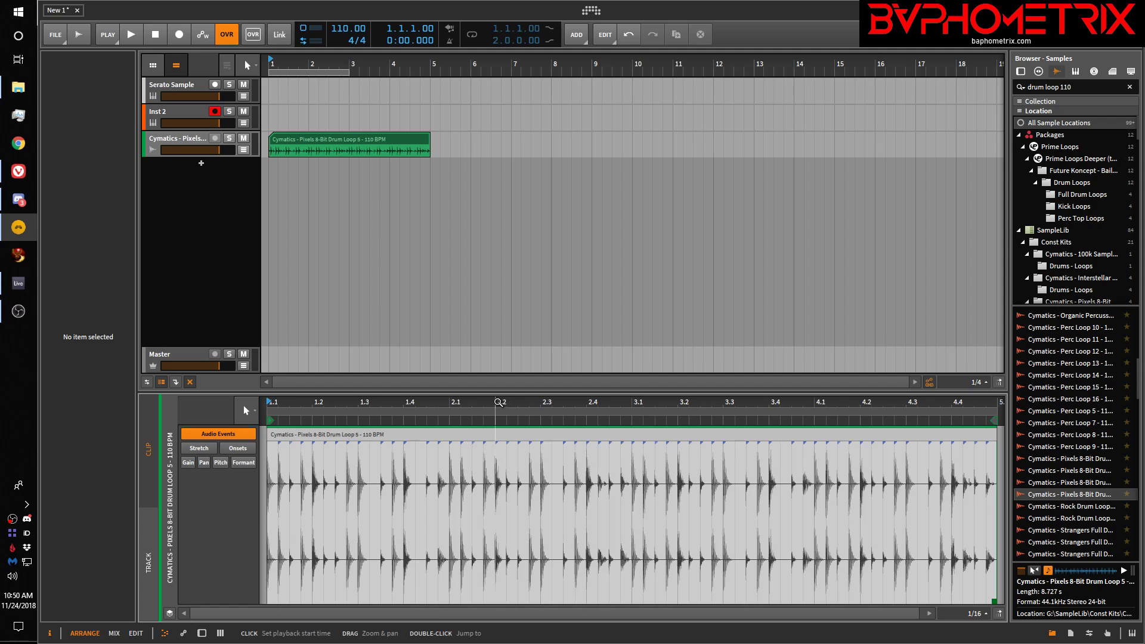
drag(495, 406, 360, 531)
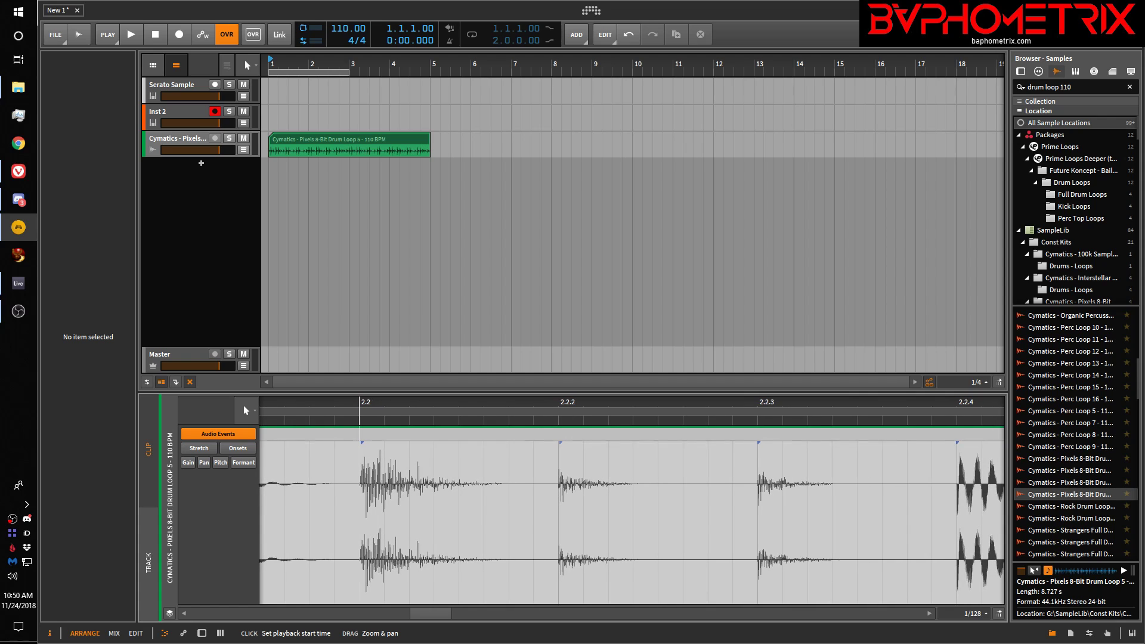
drag(360, 531, 309, 508)
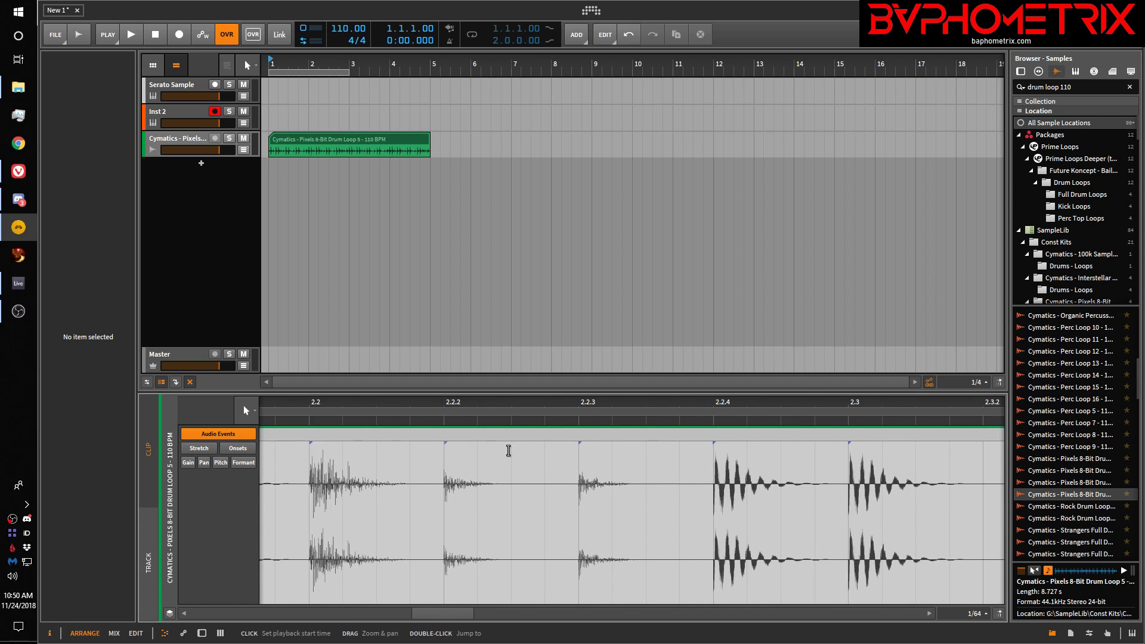
mouse_move(857, 403)
mouse_down()
mouse_move(544, 421)
mouse_move(510, 452)
mouse_move(561, 421)
mouse_move(847, 399)
mouse_up()
drag(368, 407, 610, 434)
drag(344, 402, 506, 401)
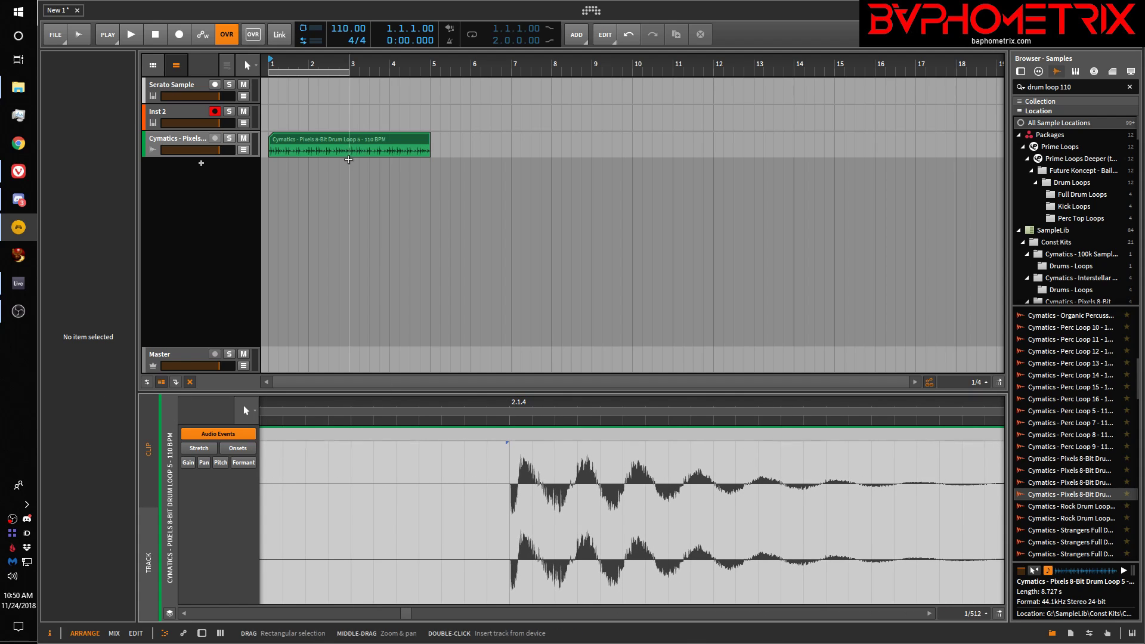
Step: Try the Elastique Pro stretch mode on the drum loop clip and set the mode back to Raw
click(353, 139)
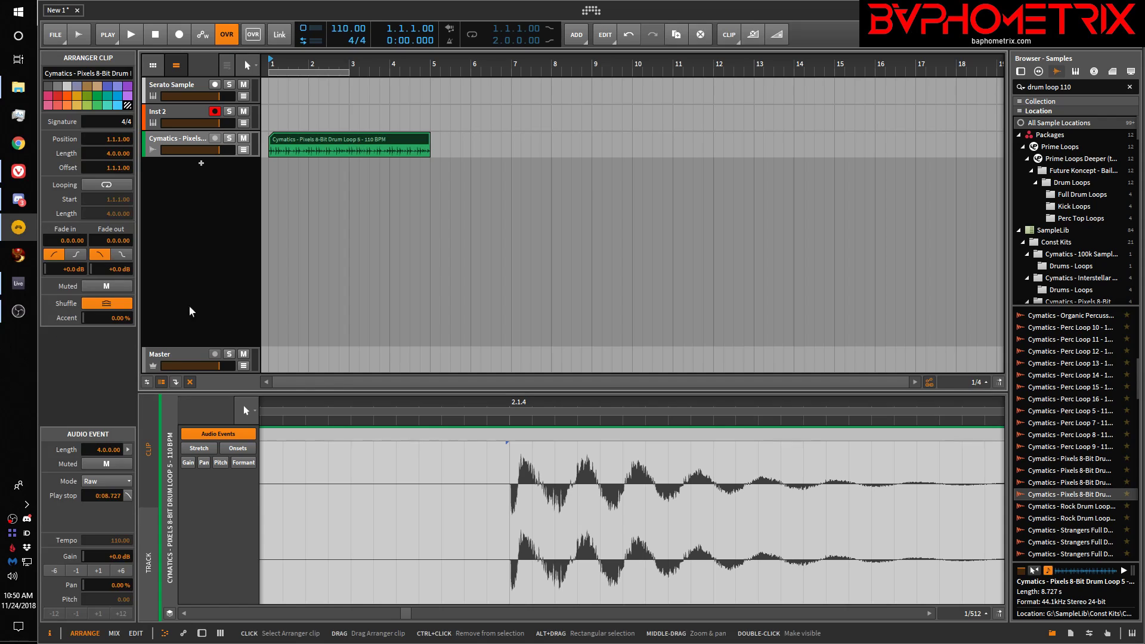
click(98, 482)
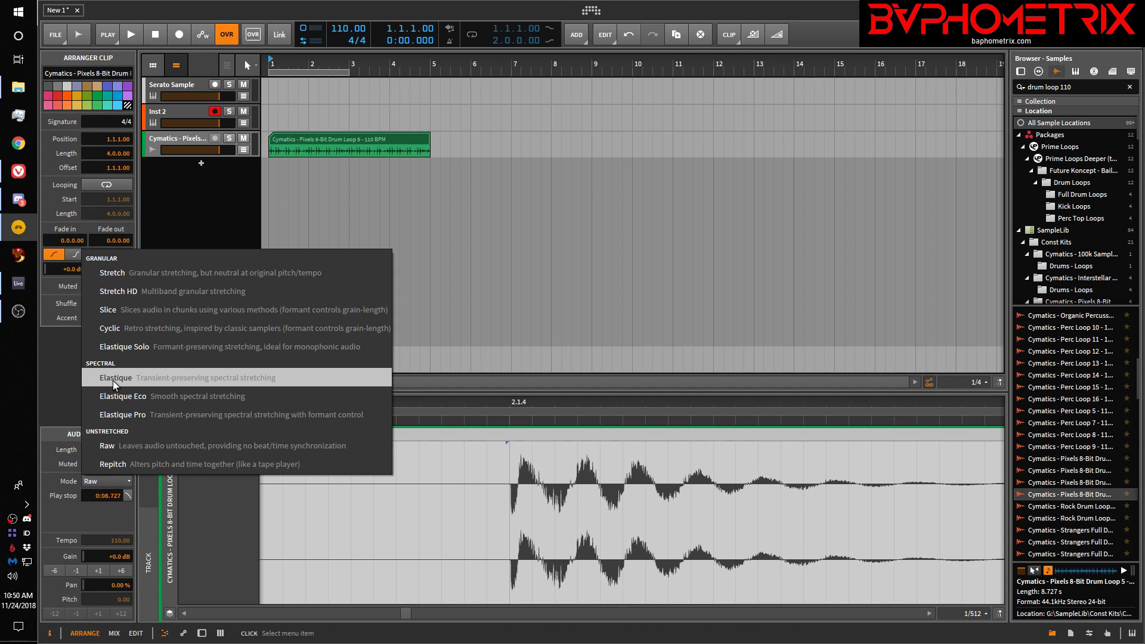
click(112, 414)
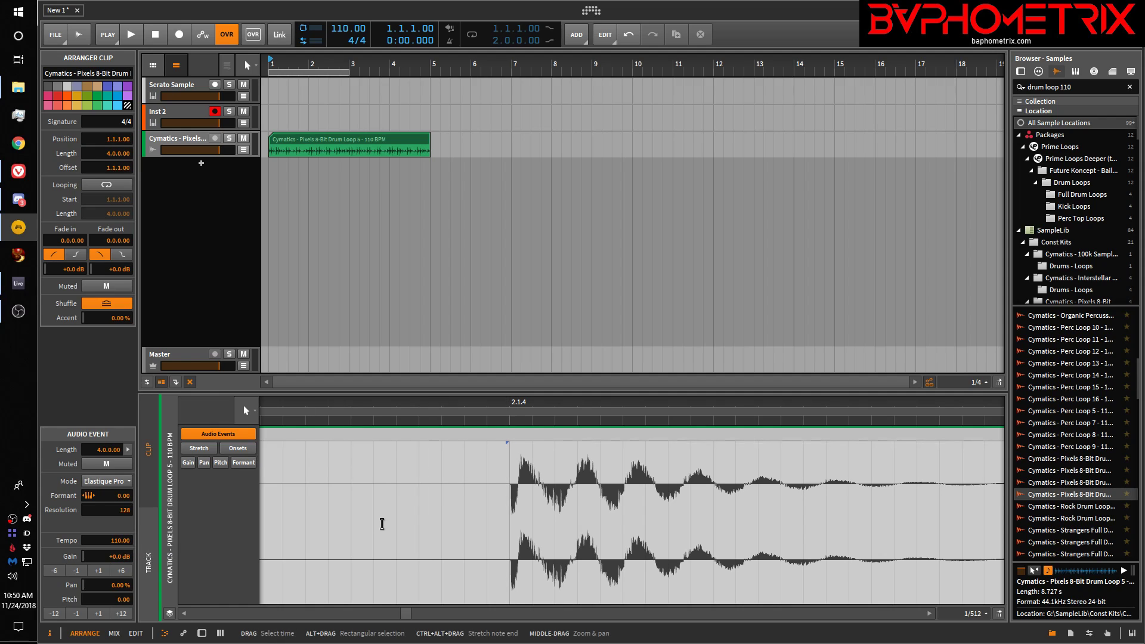
click(116, 485)
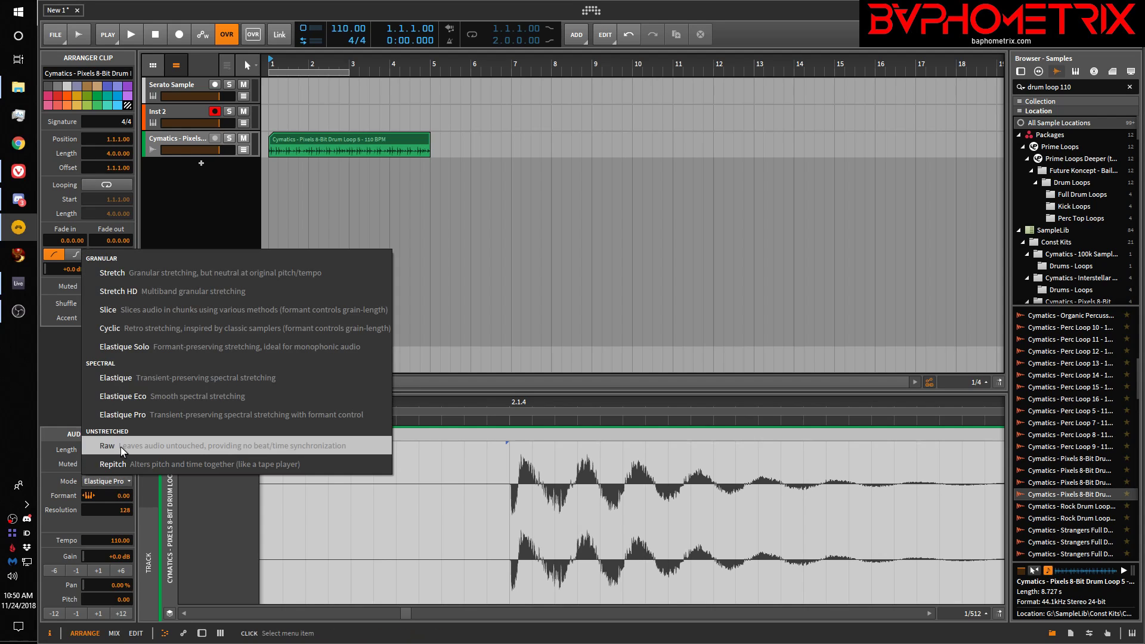
click(120, 447)
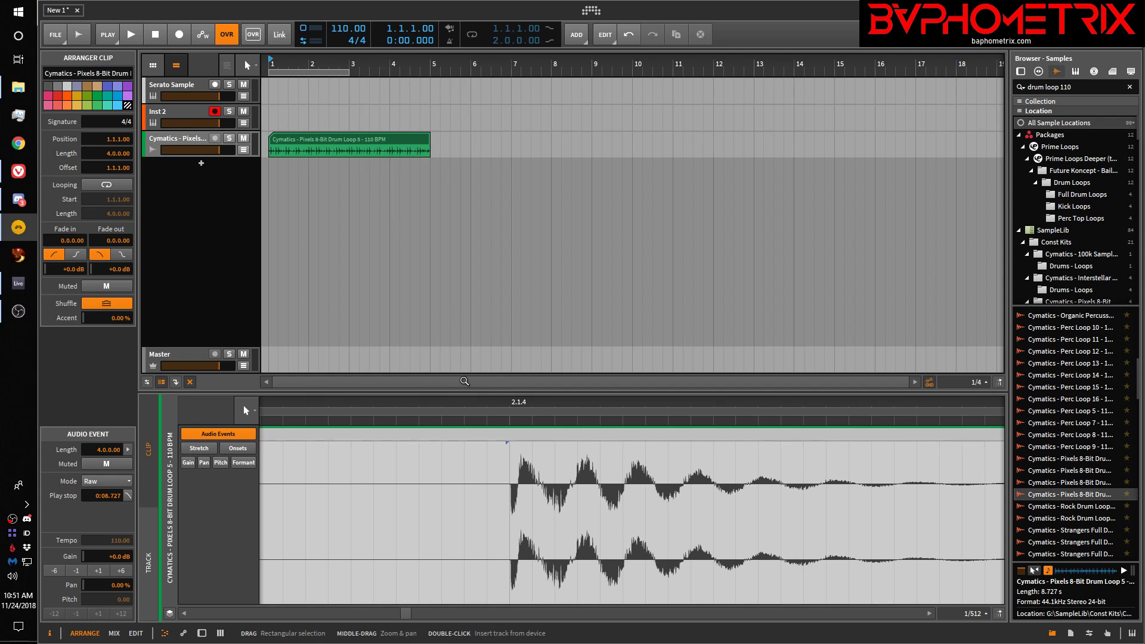
Step: Show the drum loop's onsets and move the one near 2.1.4 off the grid, right to the start of its transient
drag(517, 404, 484, 433)
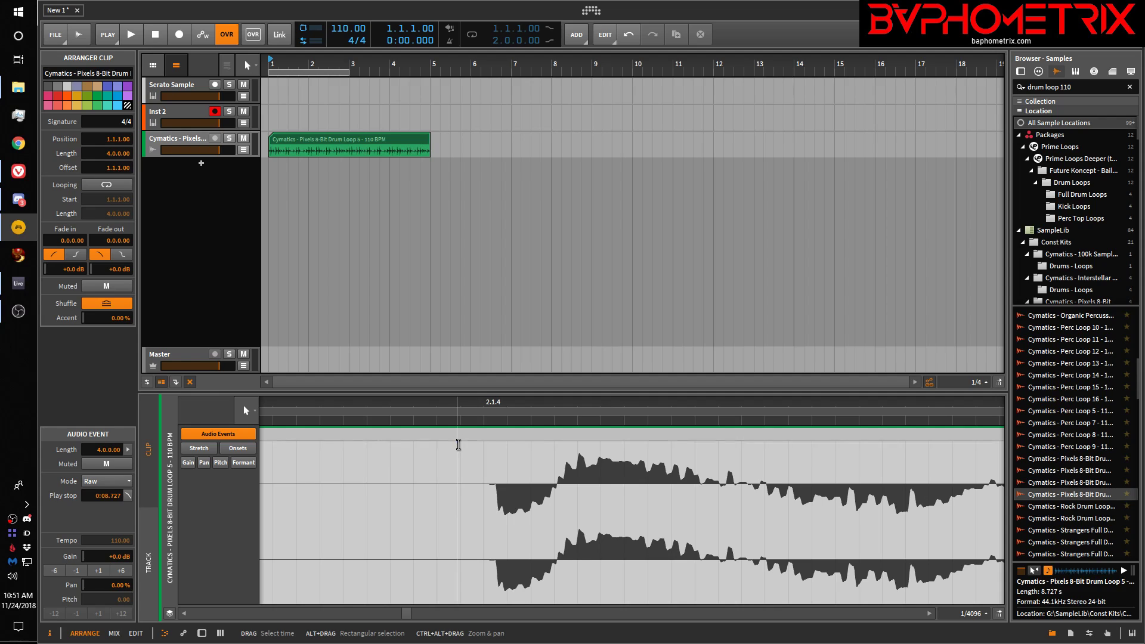
click(236, 448)
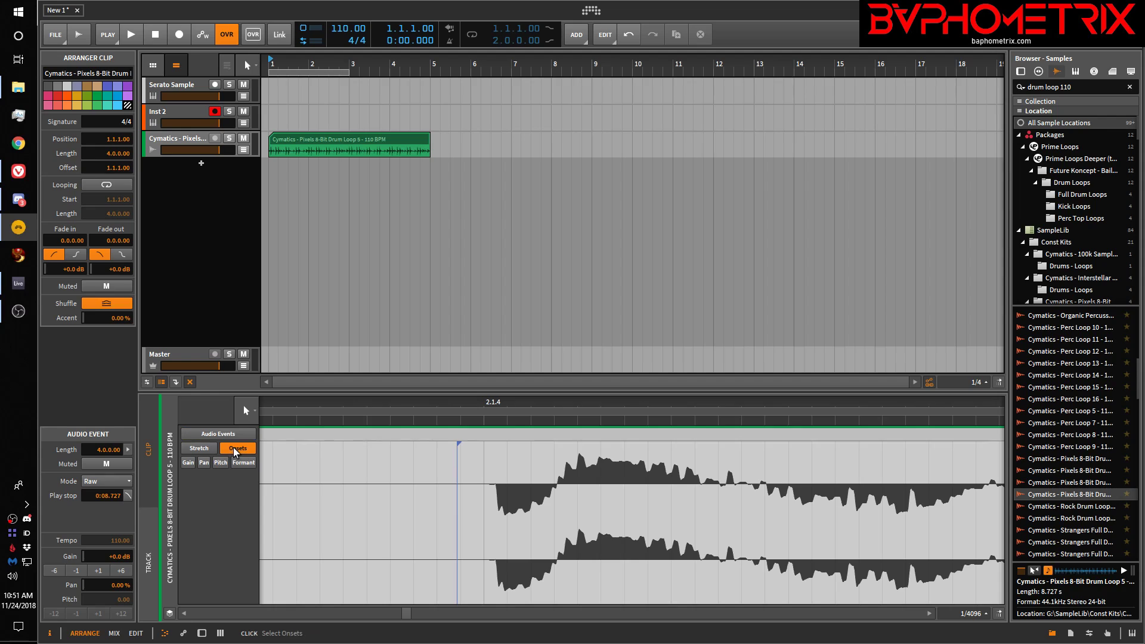
click(457, 442)
mouse_move(457, 444)
mouse_down()
mouse_move(499, 445)
mouse_move(486, 446)
mouse_up()
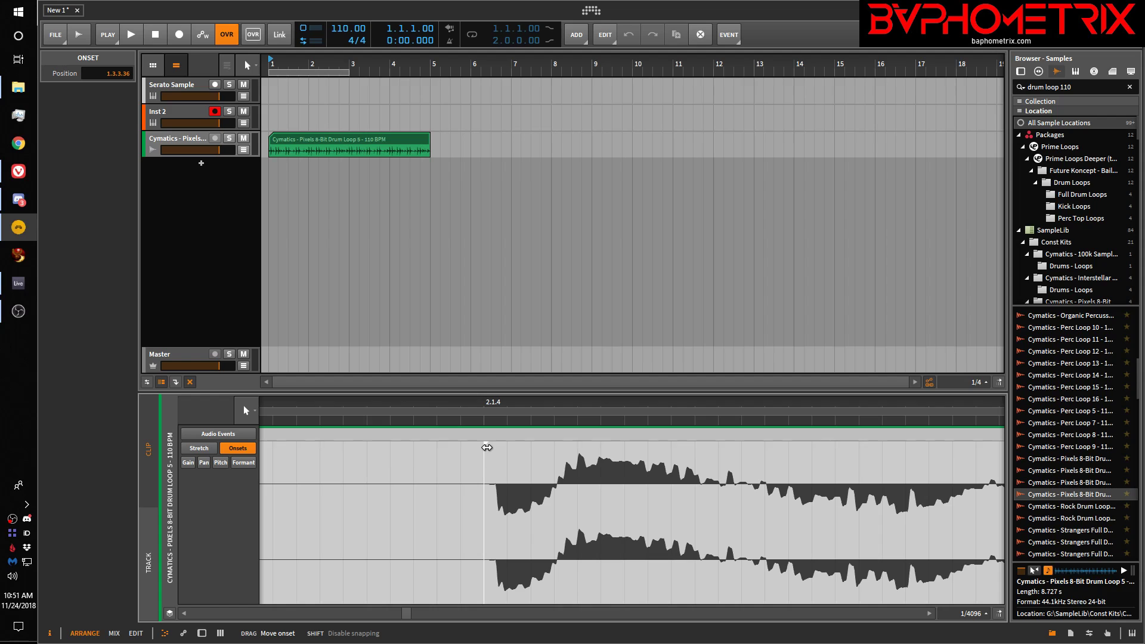
drag(487, 447, 488, 445)
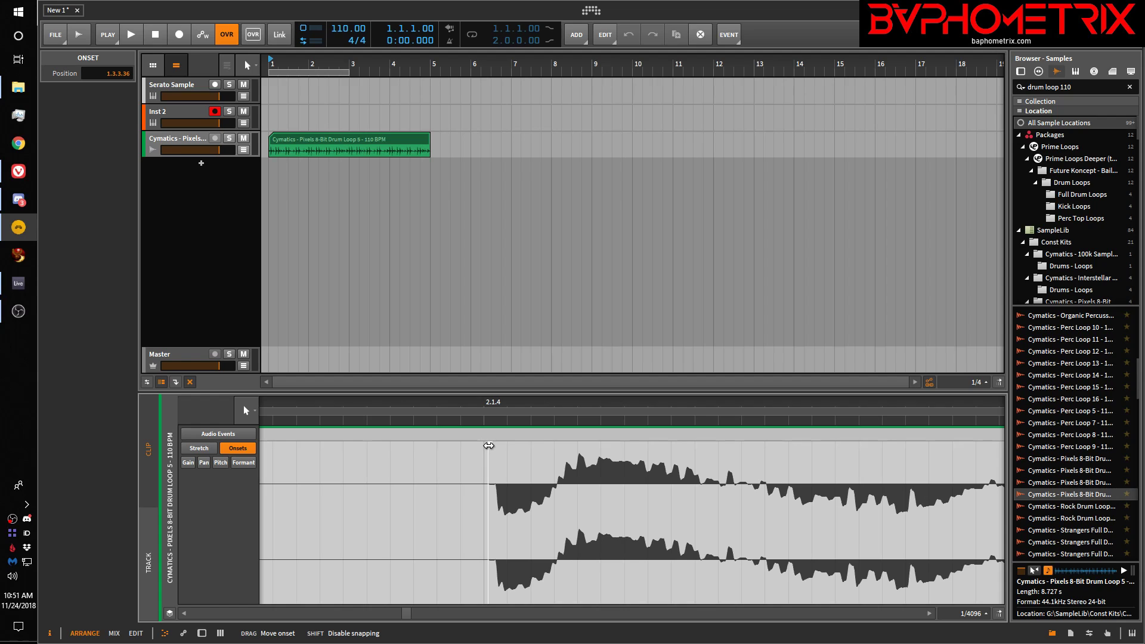
drag(488, 447, 489, 445)
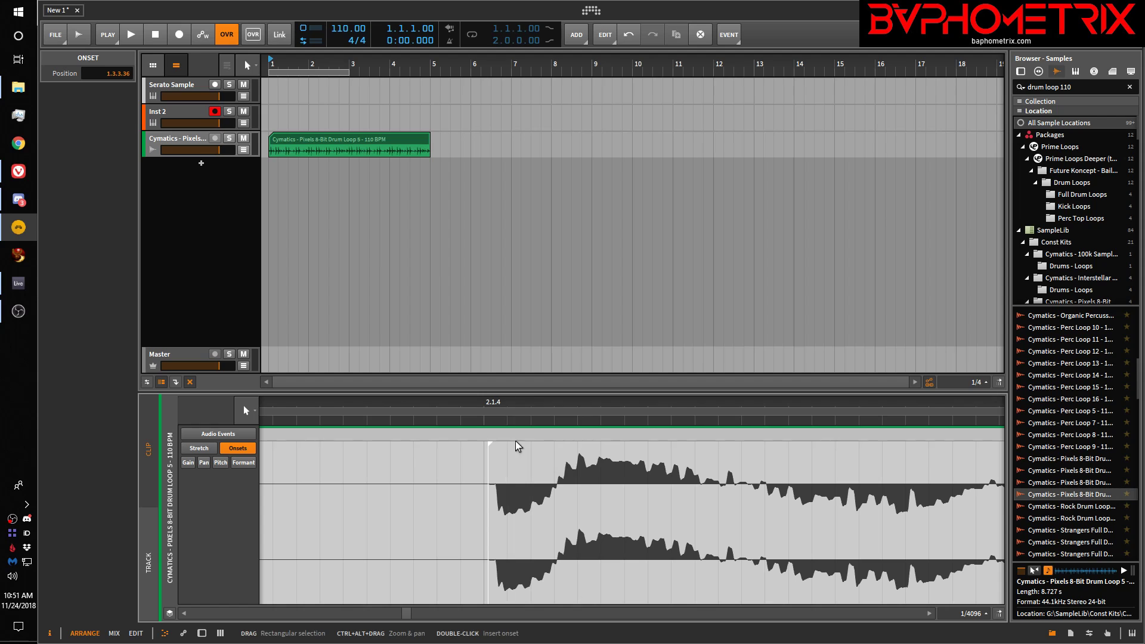
Step: Move the onset near 2.2 earlier so that it sits at the very start of its transient
drag(514, 402, 475, 299)
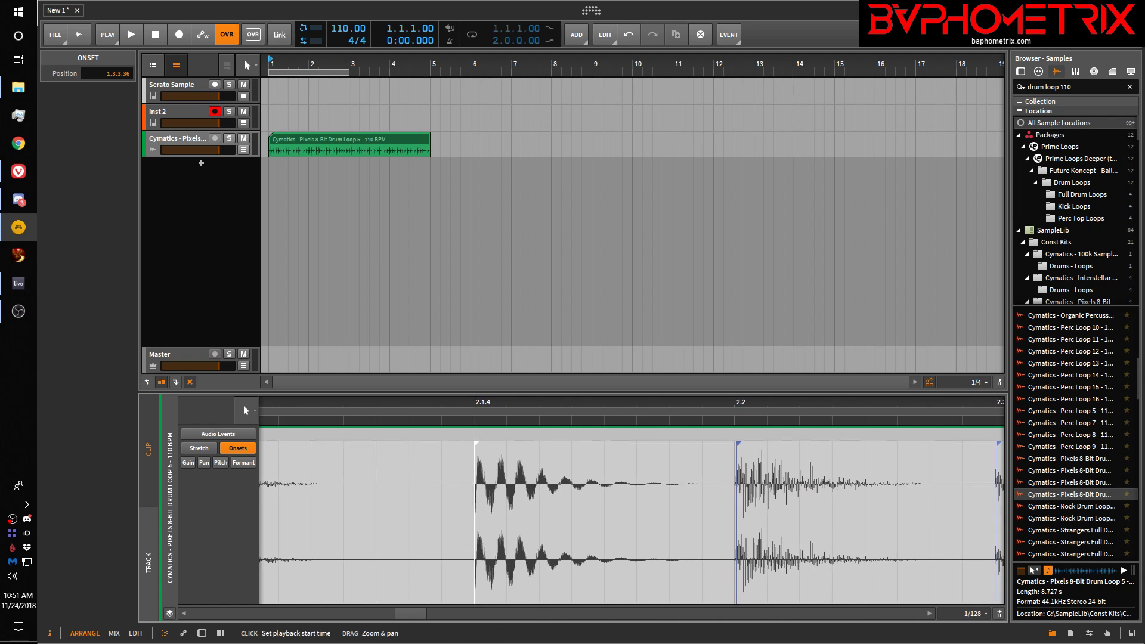
drag(741, 402, 627, 507)
drag(577, 402, 573, 415)
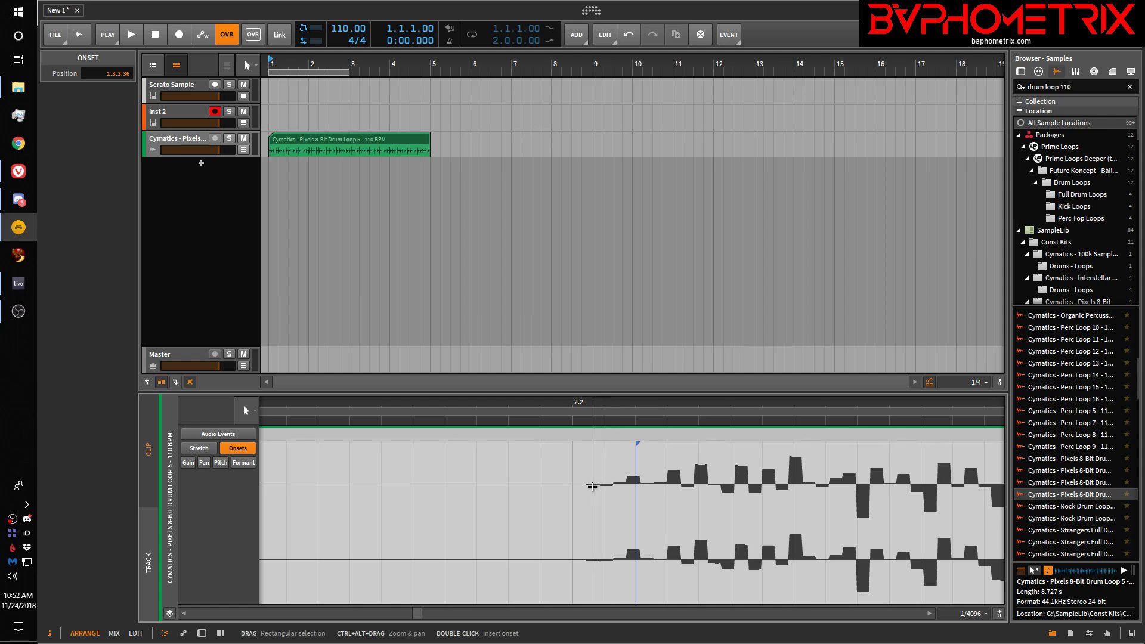
click(636, 444)
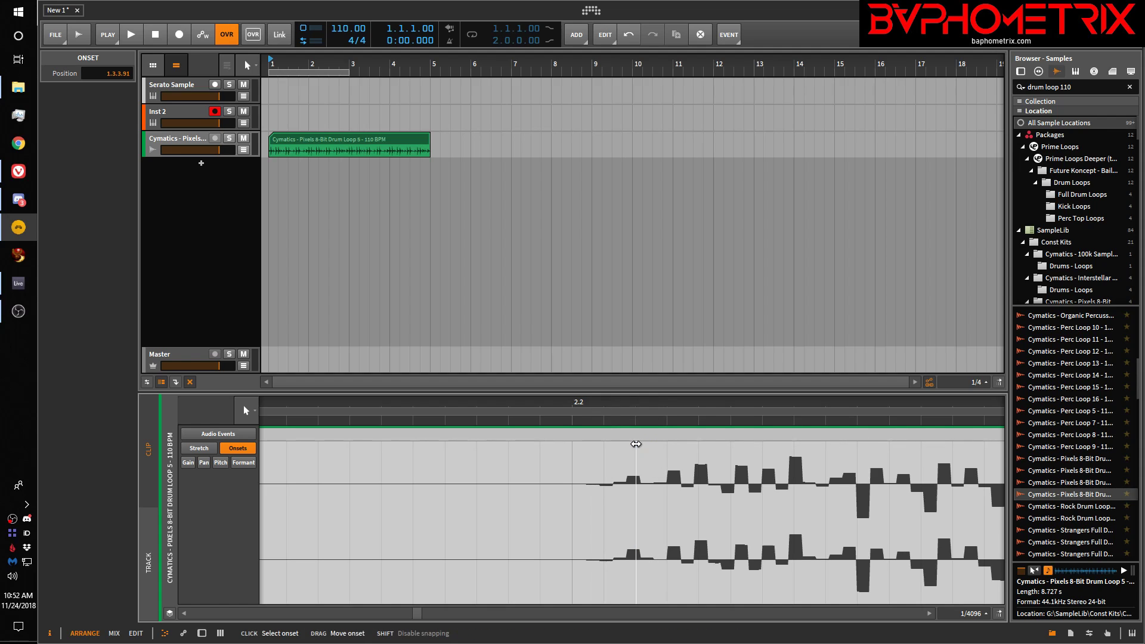
drag(636, 445, 585, 442)
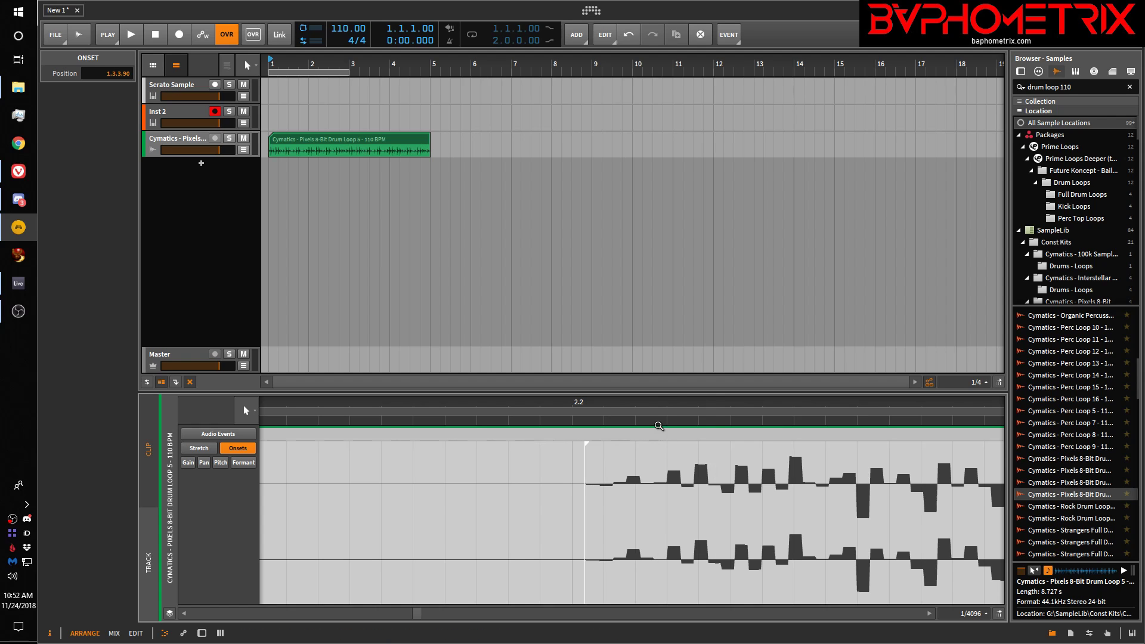
Step: Move the onset near 2.2.2 earlier, to the start of its transient
drag(662, 402, 497, 402)
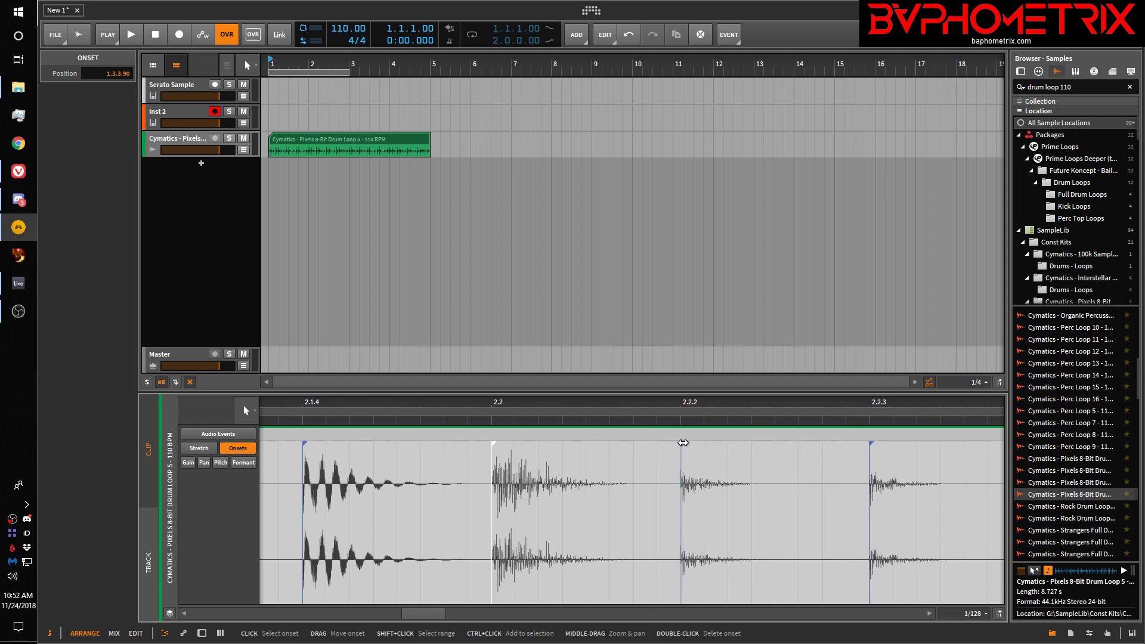
drag(681, 405, 585, 413)
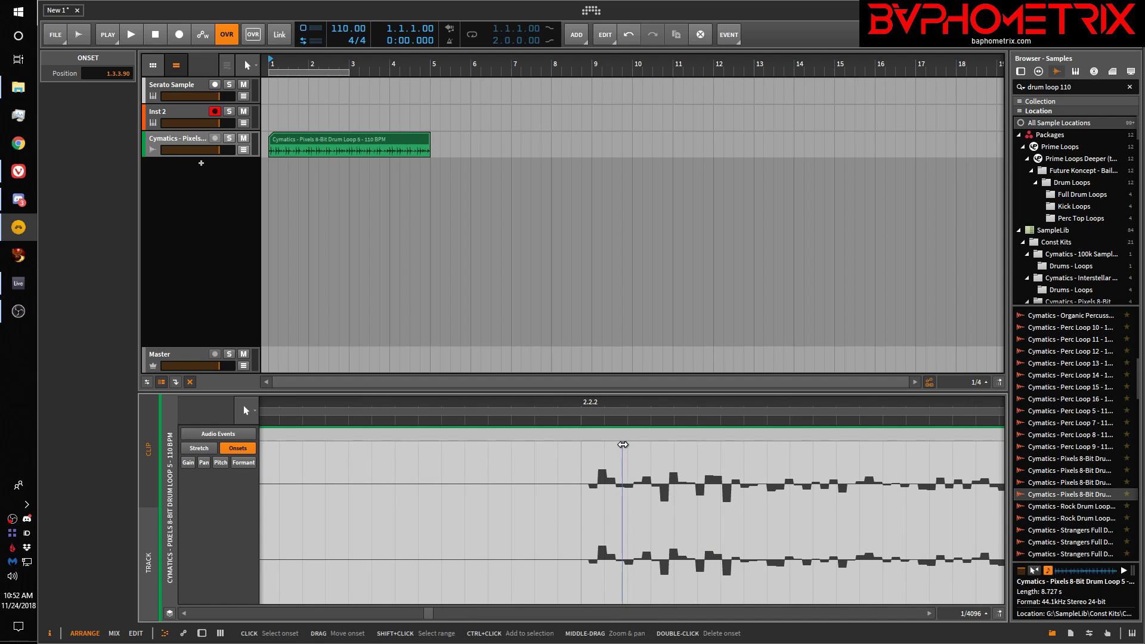
drag(623, 444, 588, 442)
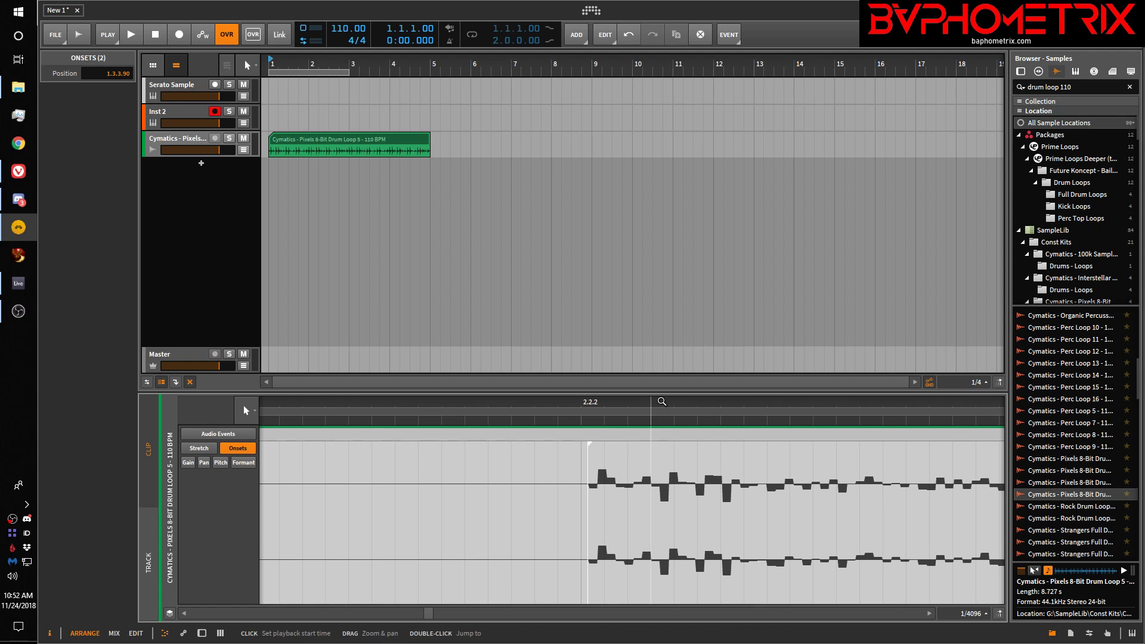
Step: Move the onset near 2.2.4 forward, close to the start of its transient
mouse_move(659, 401)
mouse_down()
mouse_move(658, 448)
mouse_move(669, 401)
mouse_move(635, 453)
mouse_move(578, 447)
mouse_up()
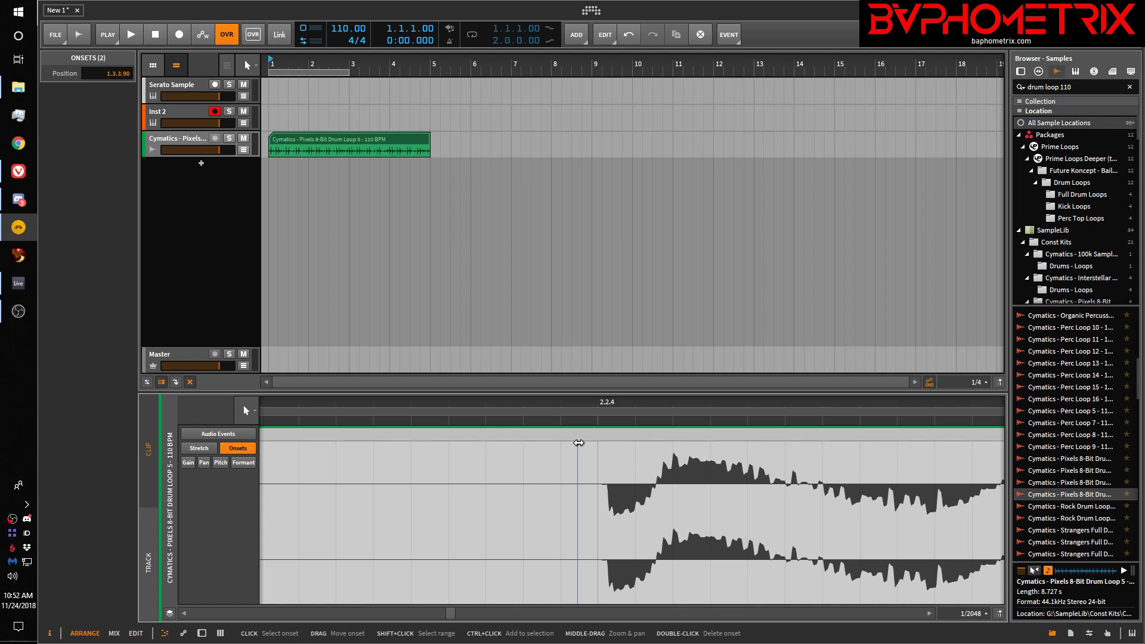
drag(576, 443, 602, 444)
drag(614, 403, 760, 310)
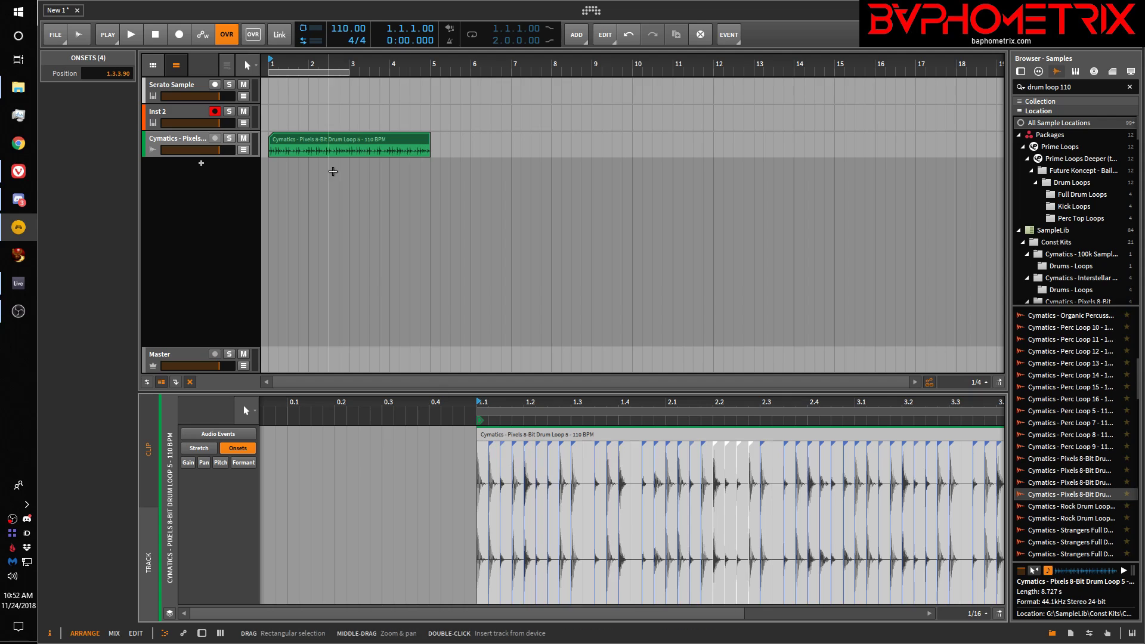
Step: Select the drum loop clip and listen to it from the start of the arrangement
click(338, 139)
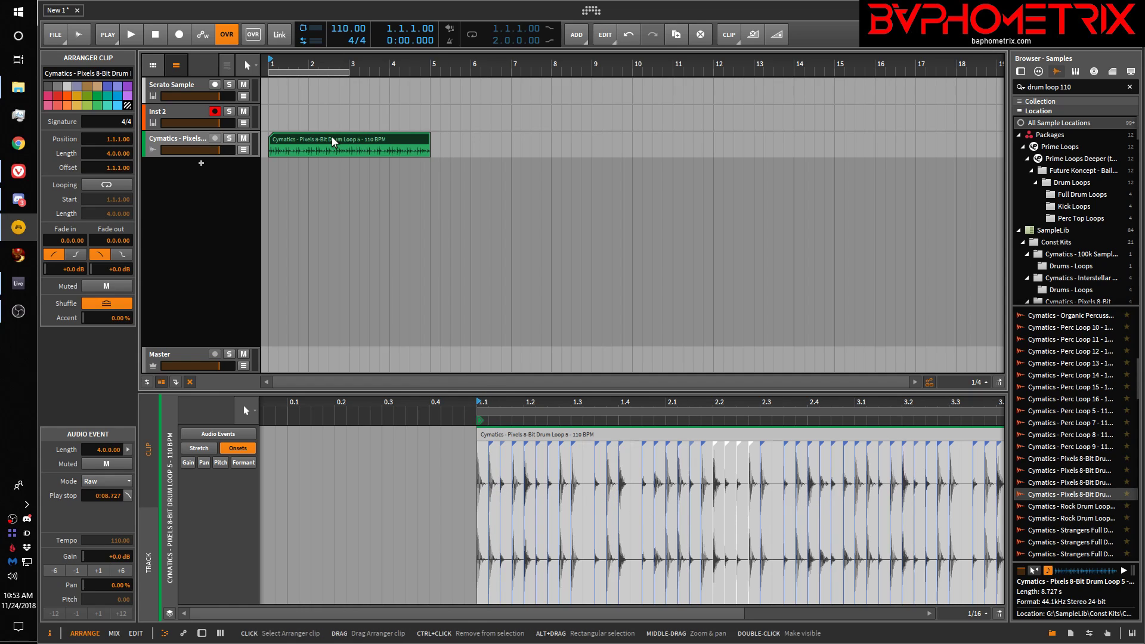
key(space)
key(space)
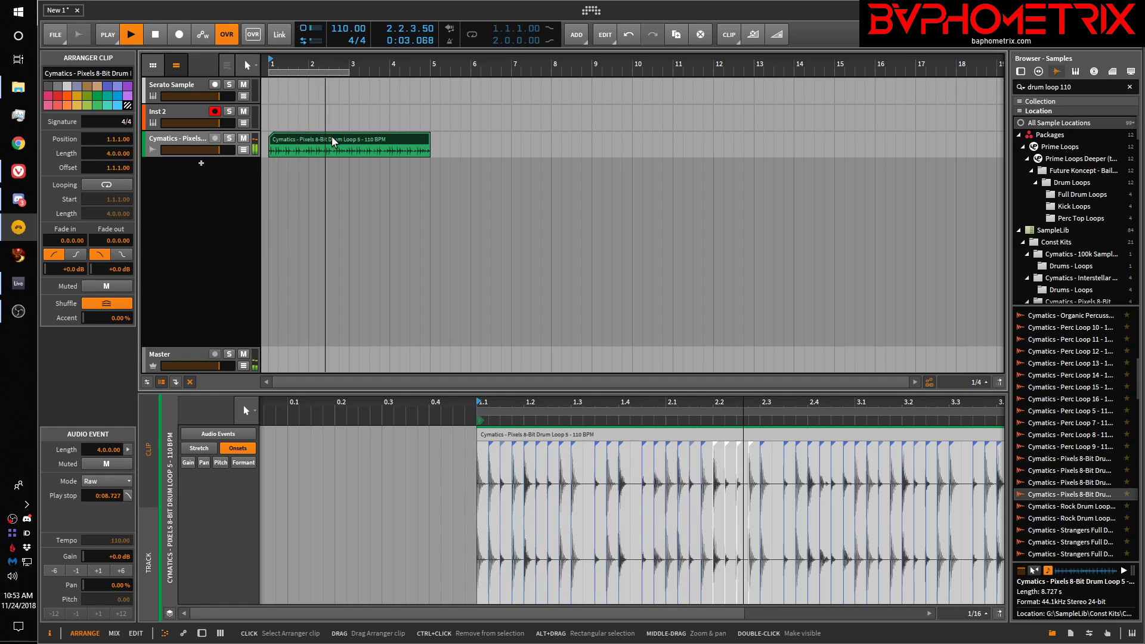
key(space)
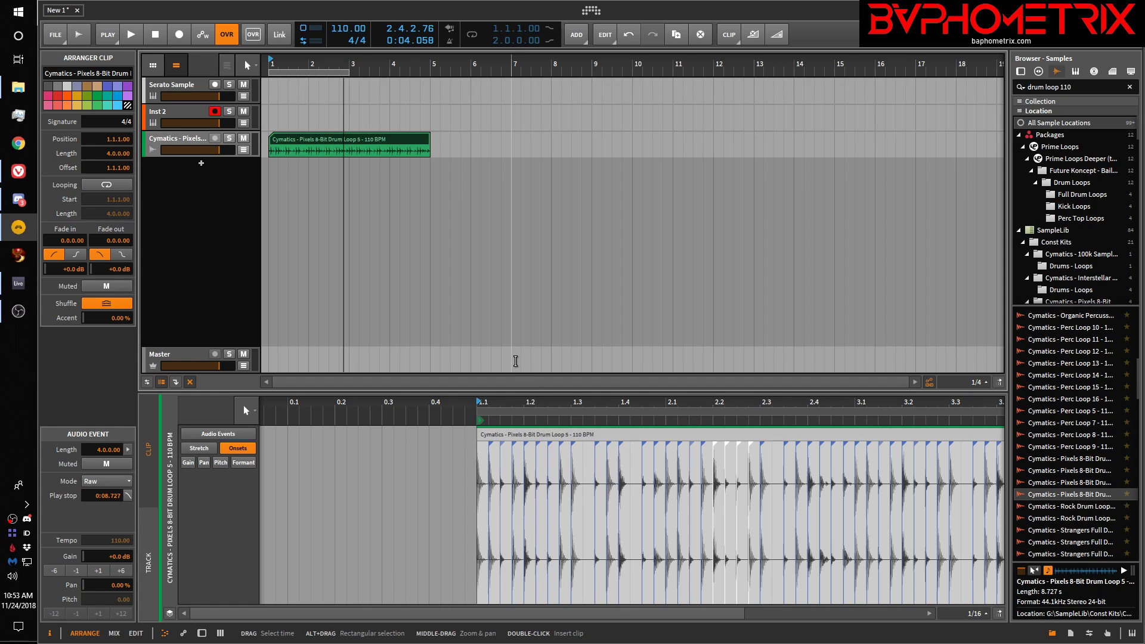
Step: Slice the drum loop clip to a Drum Machine with Bounce and Slice, slicing at Onset
right_click(361, 140)
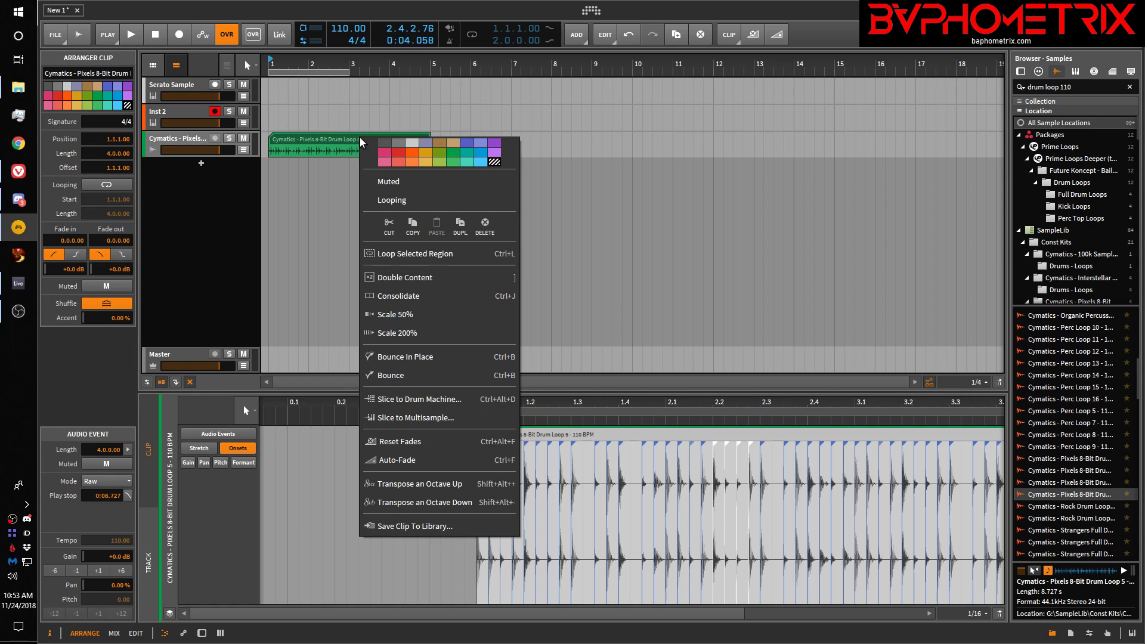
click(408, 398)
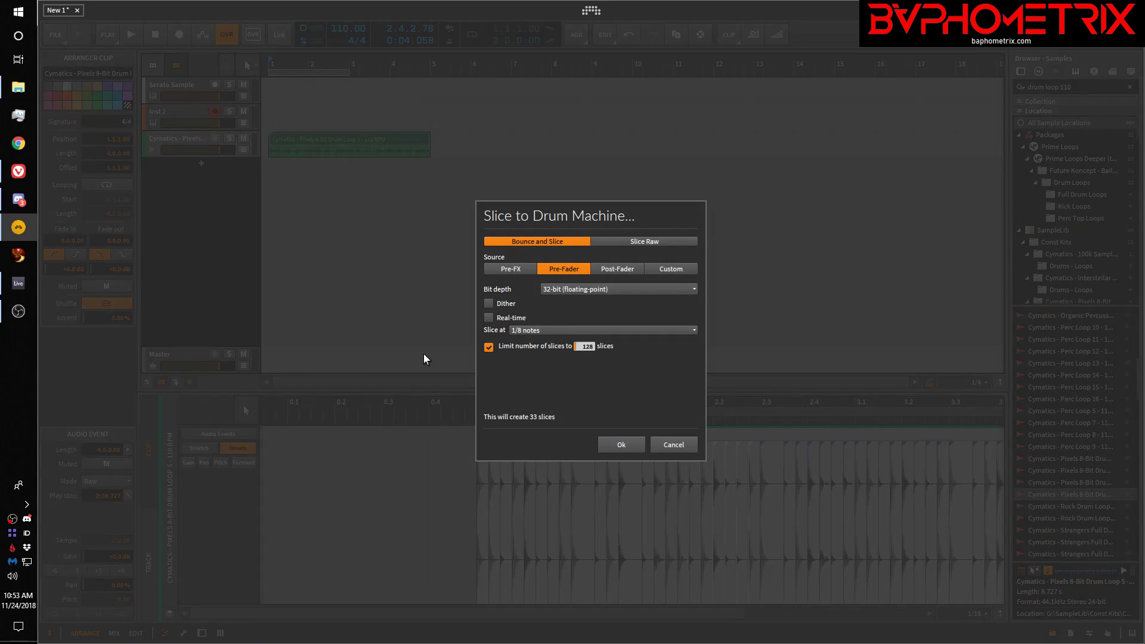
click(539, 331)
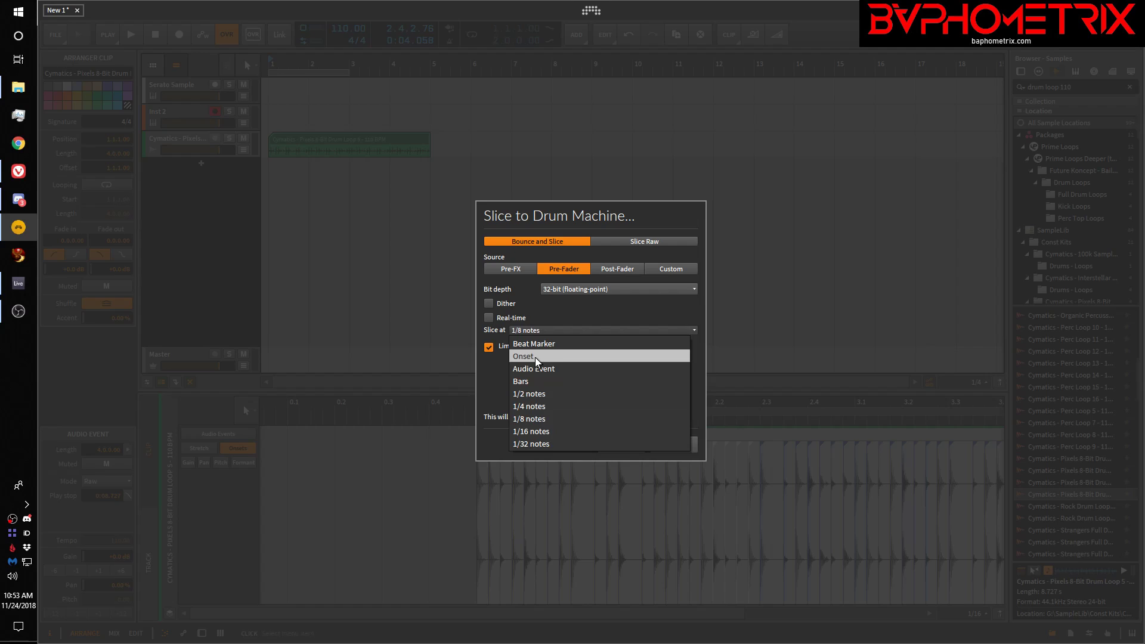
click(535, 356)
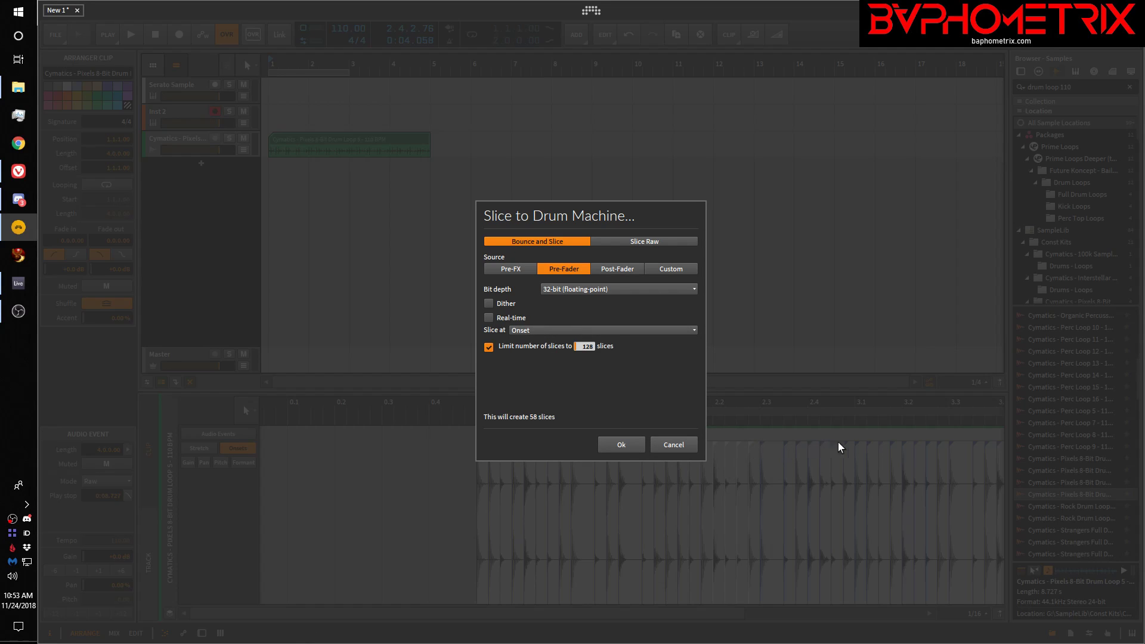
click(621, 445)
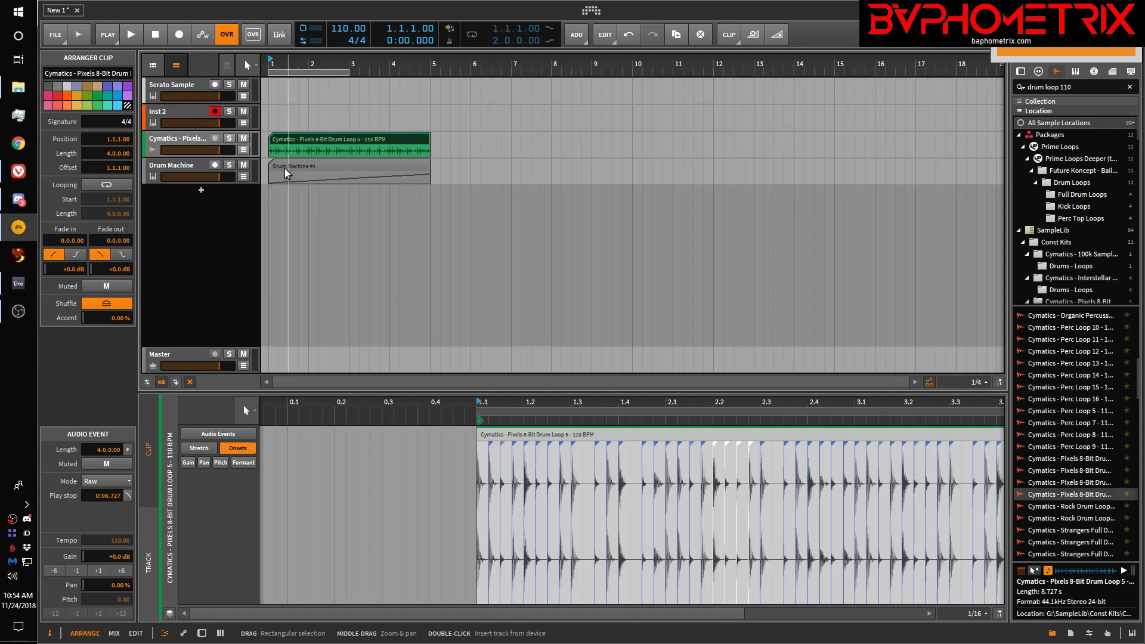
Step: Show the Drum Machine track's devices and examine the first pad's slice in its Sampler waveform up close
click(185, 168)
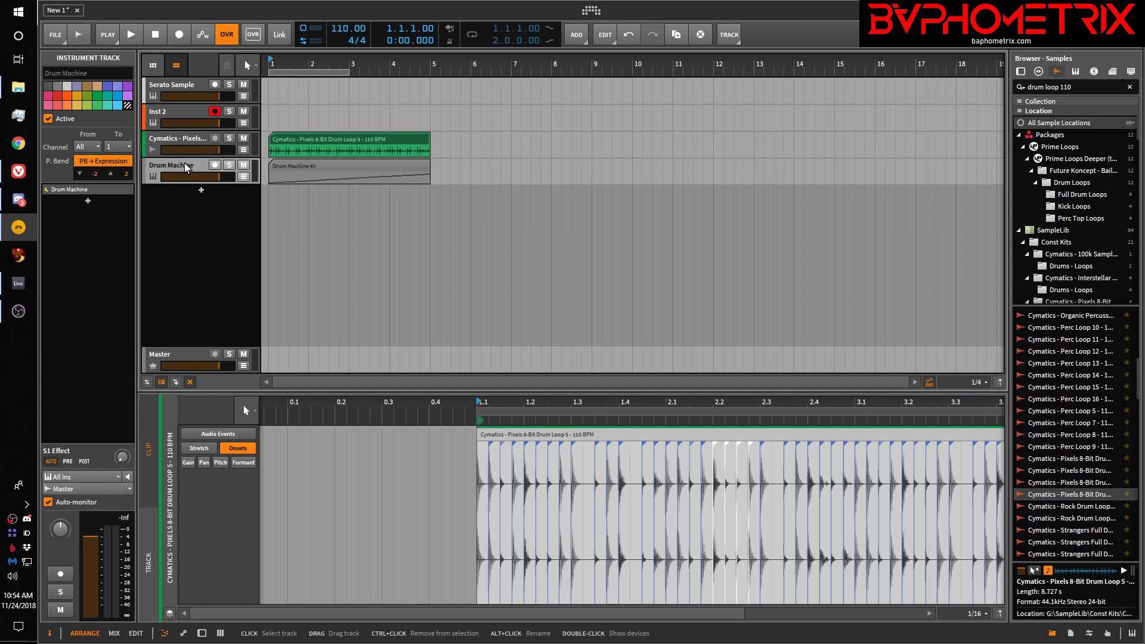
double_click(185, 163)
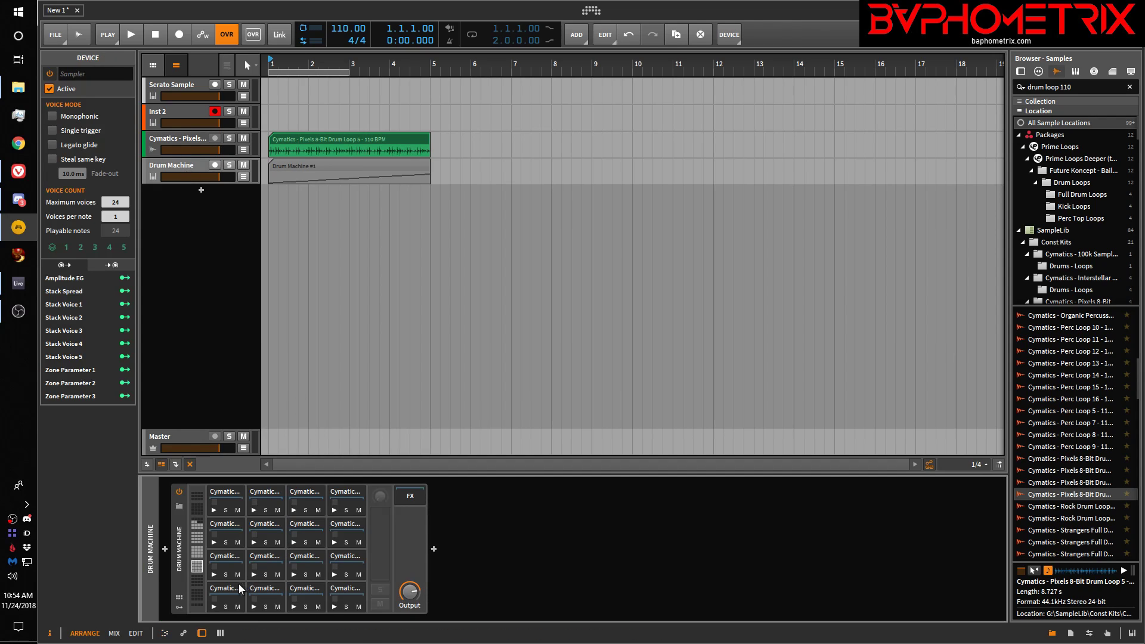
click(223, 593)
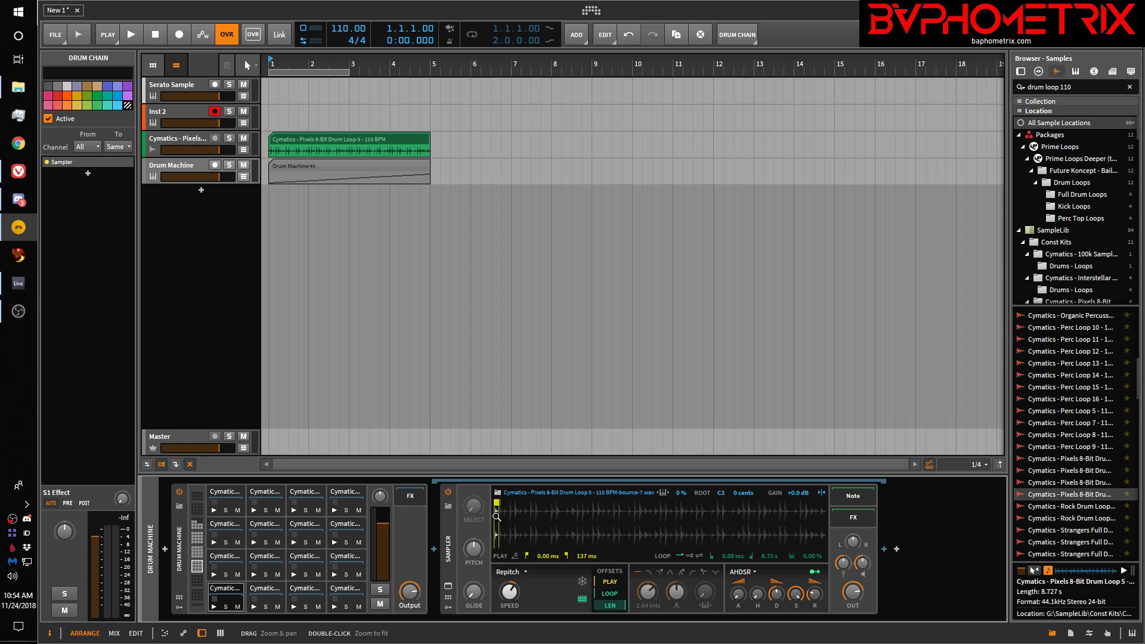
mouse_move(497, 517)
mouse_down()
mouse_move(537, 603)
mouse_move(777, 597)
mouse_move(827, 519)
mouse_up()
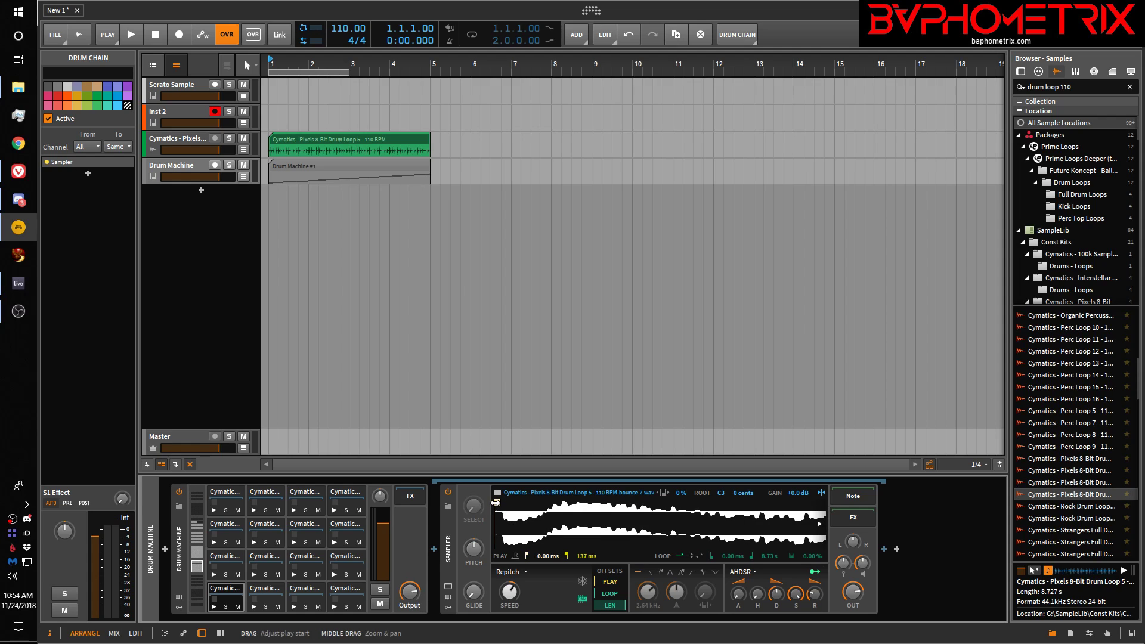
mouse_move(504, 525)
mouse_down()
mouse_move(504, 480)
mouse_move(678, 507)
mouse_up()
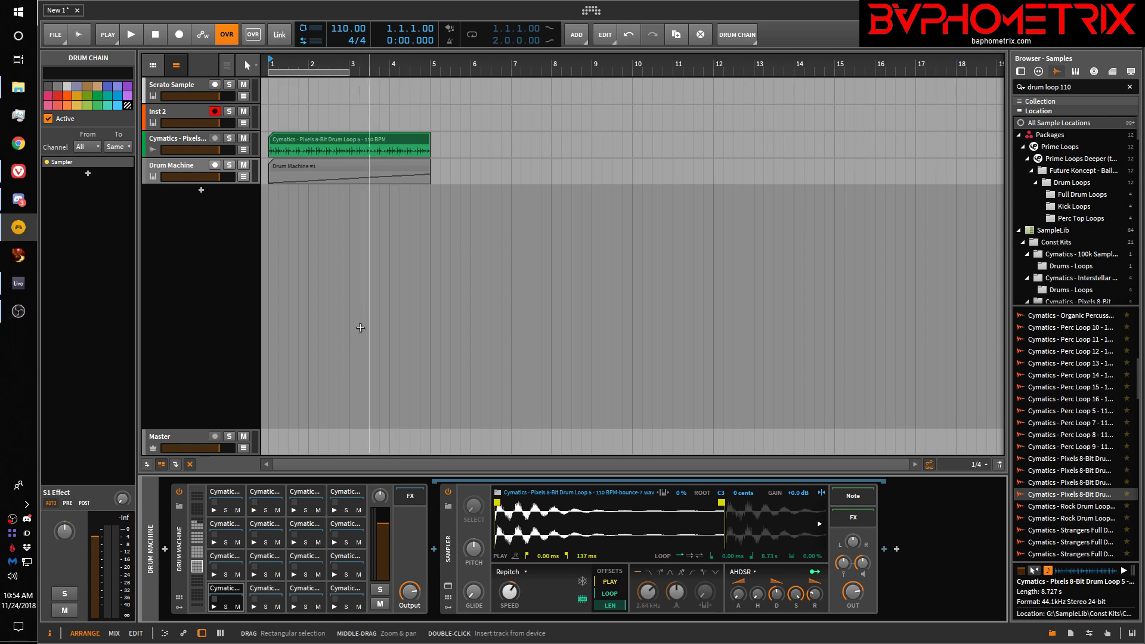
Step: Examine the slice of the third pad in the second row up close, and select the Drum Machine track
click(305, 535)
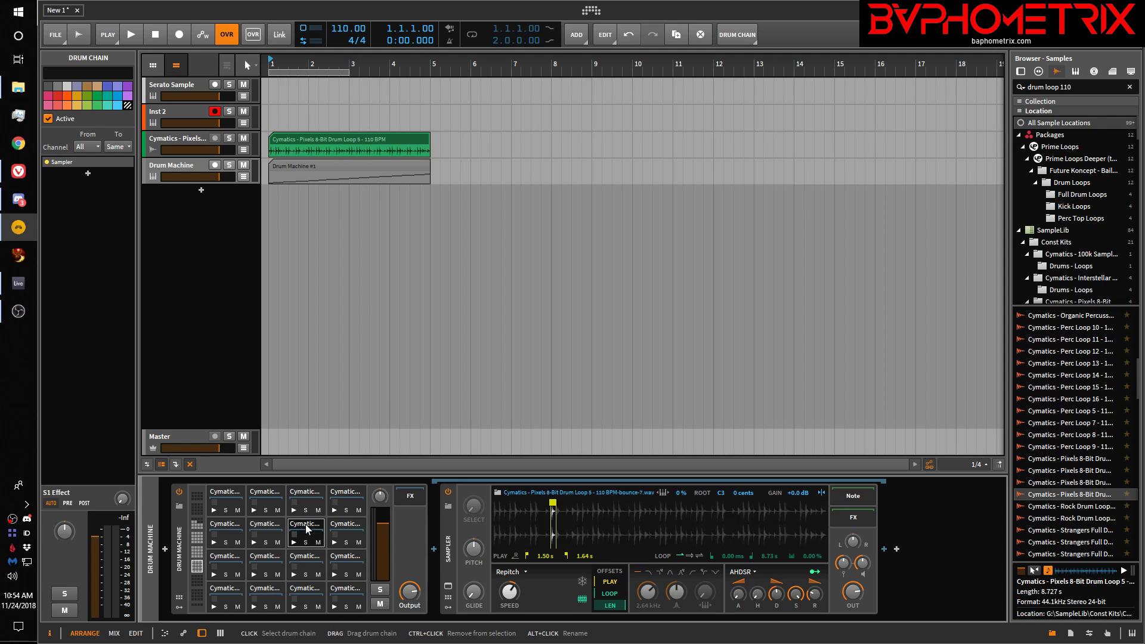
drag(554, 522, 723, 615)
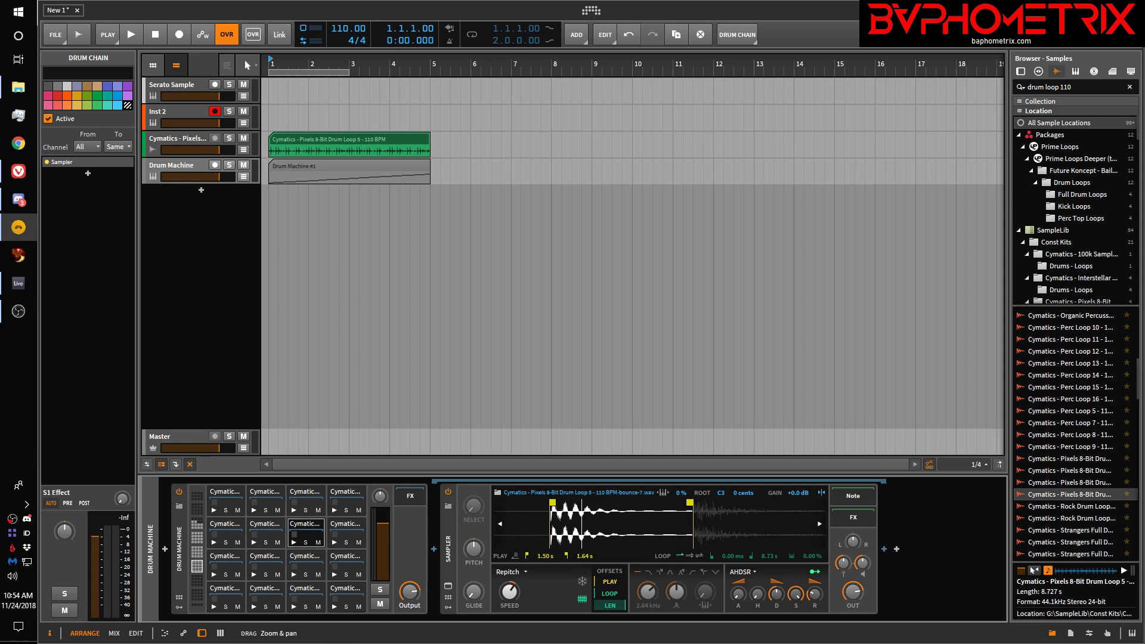
click(183, 167)
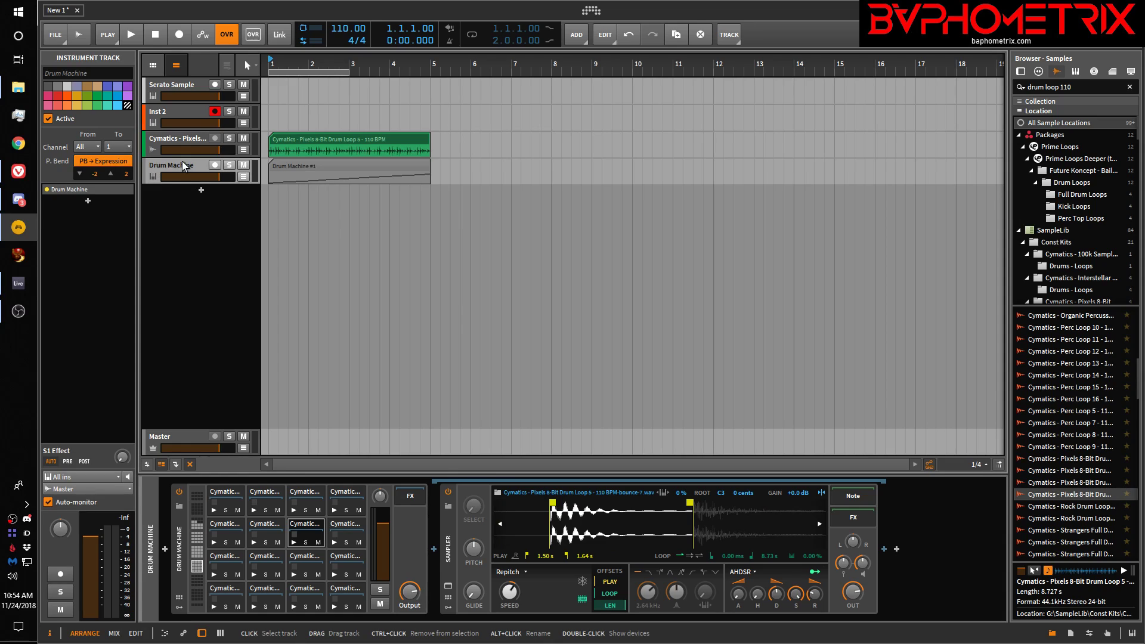
Step: Delete the Drum Machine track and slice the drum loop clip to a multisample with Bounce and Slice, slicing at Onset
key(Delete)
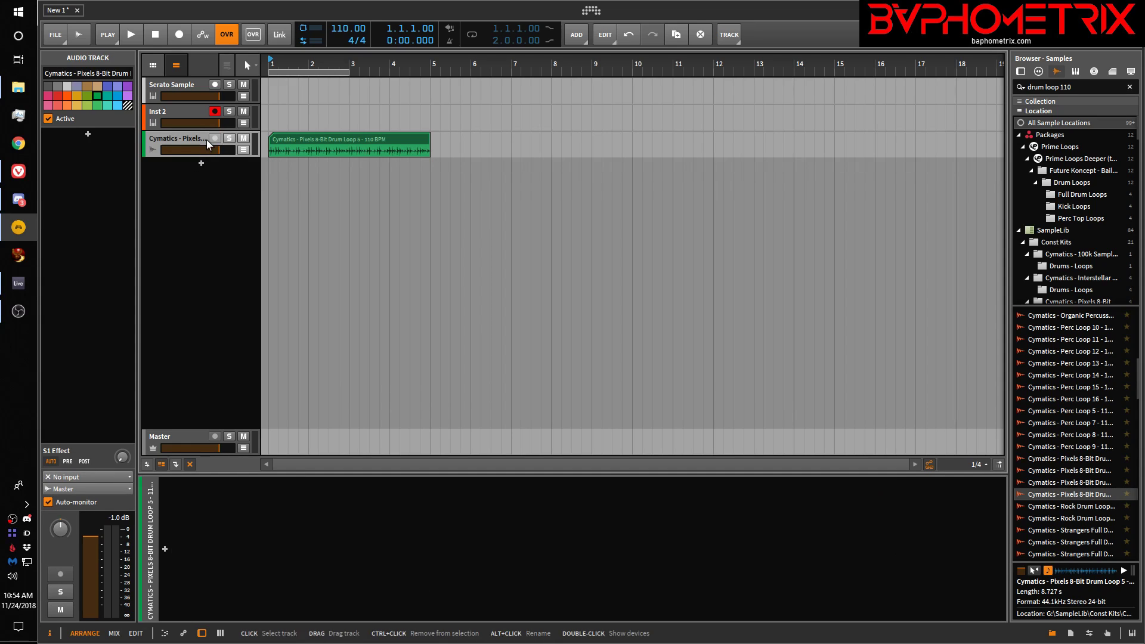
right_click(300, 137)
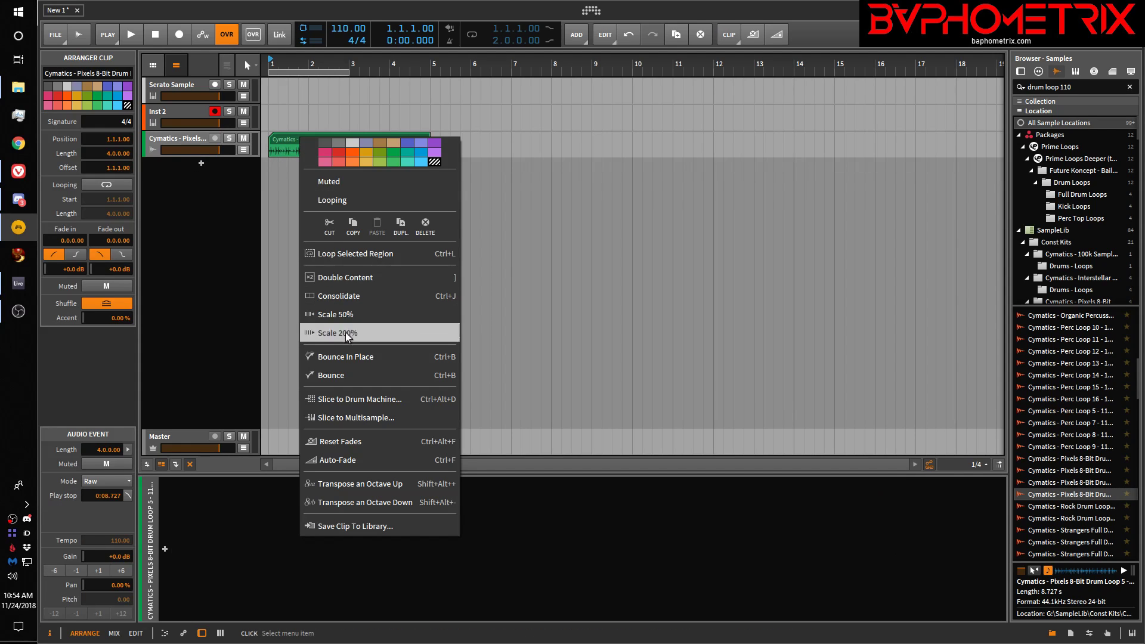
click(353, 419)
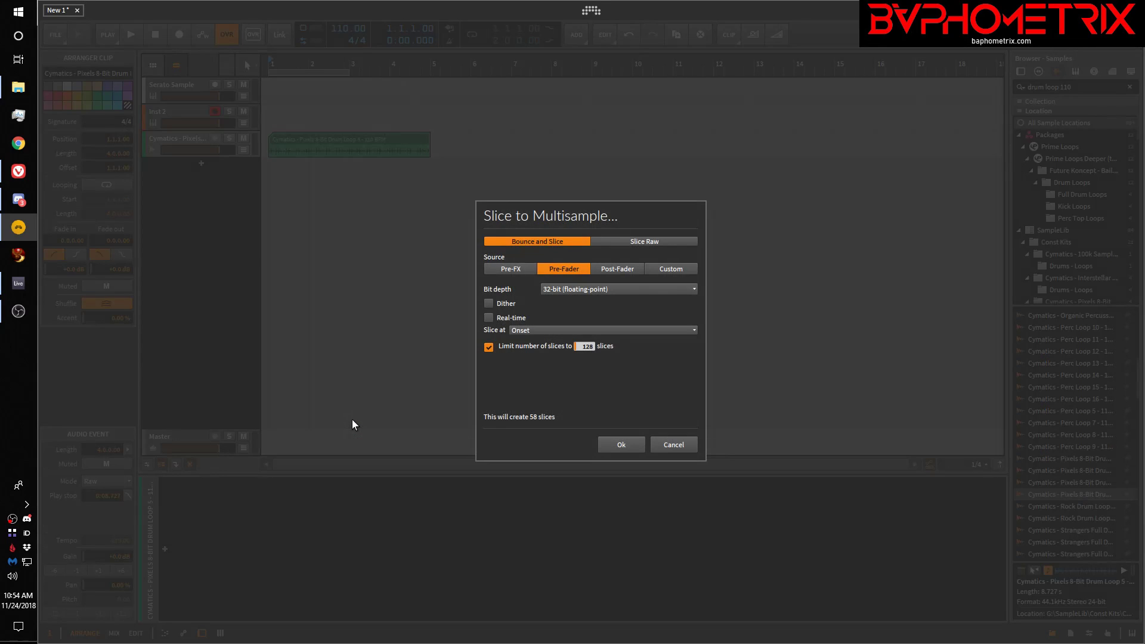
click(621, 445)
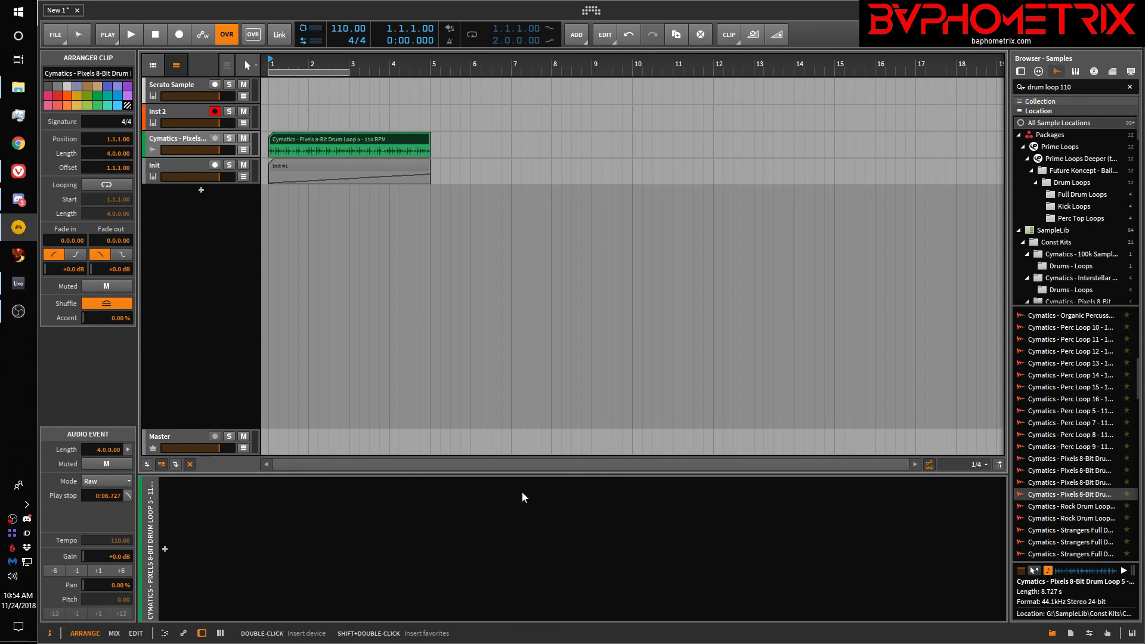
Step: Examine several slice zones of the Init track's Sampler in the multisample editor, including the C#2 zone's waveform up close
click(194, 166)
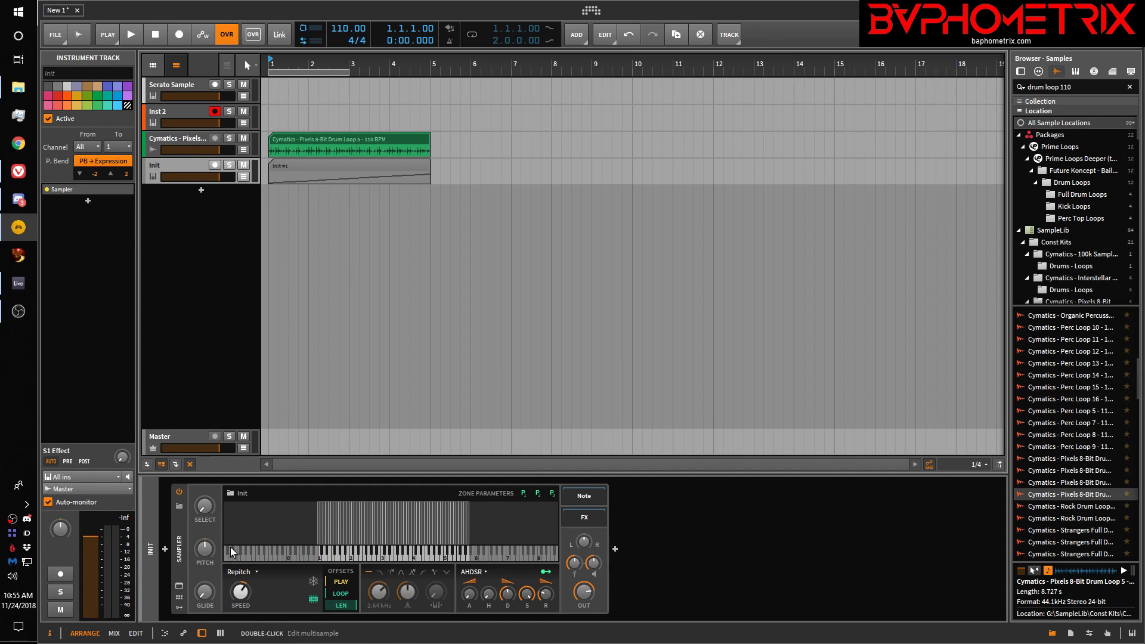
click(180, 587)
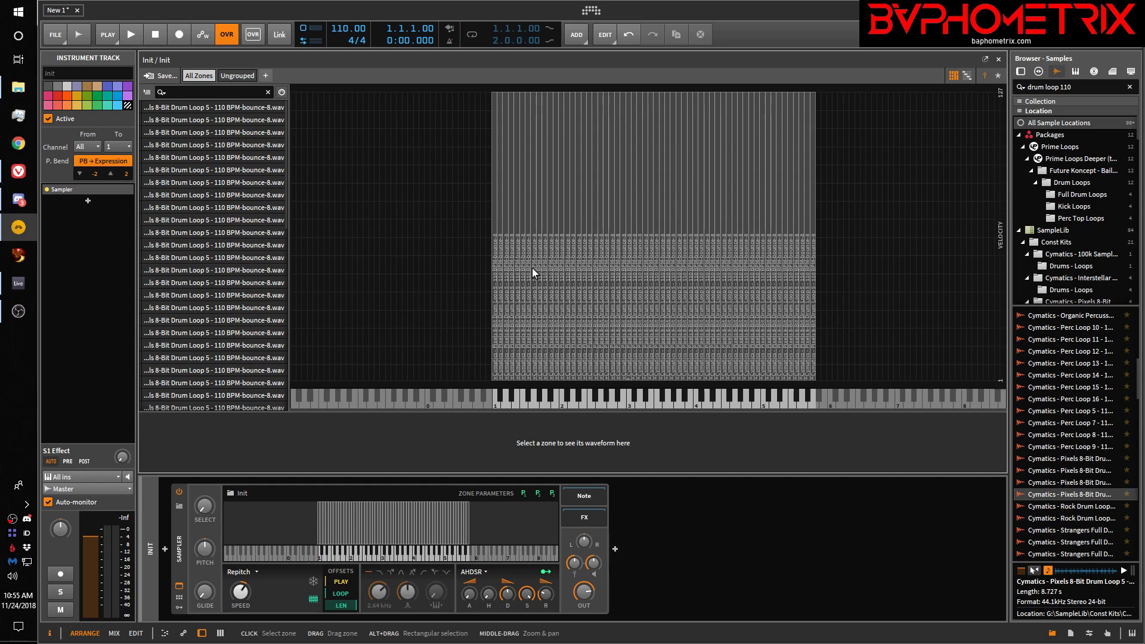
click(494, 255)
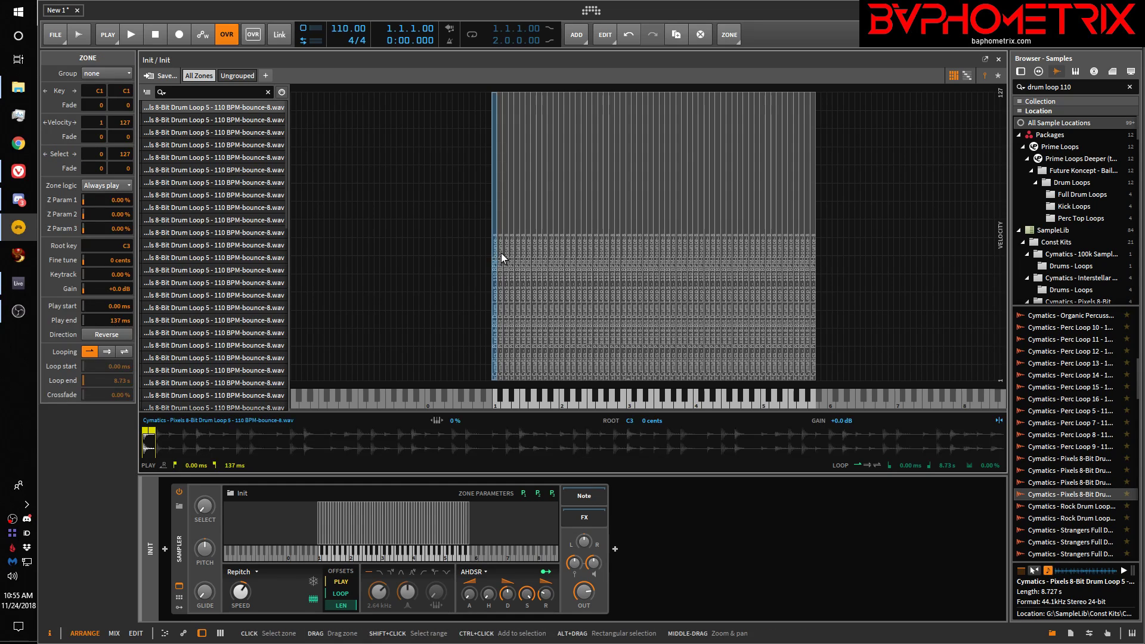
click(502, 252)
click(527, 246)
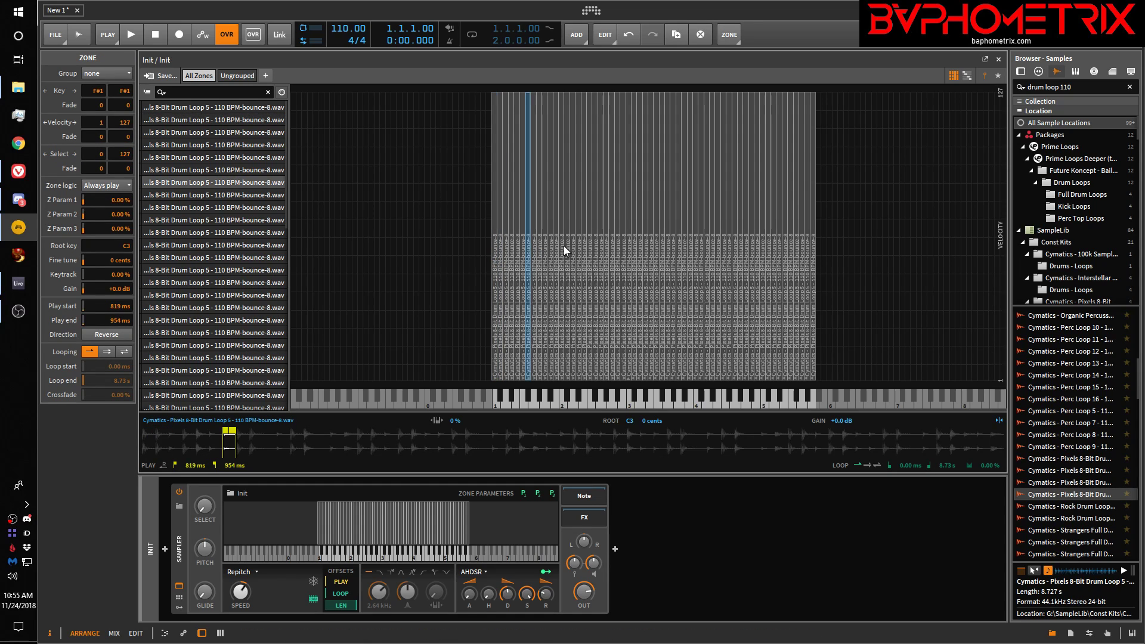
click(566, 246)
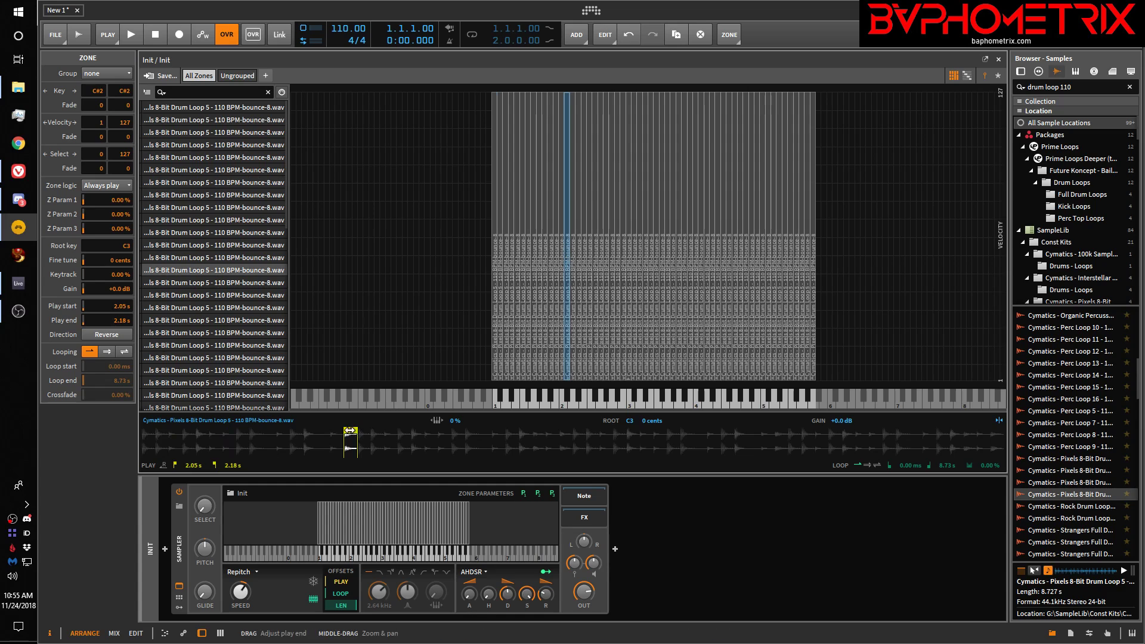
drag(349, 444, 457, 445)
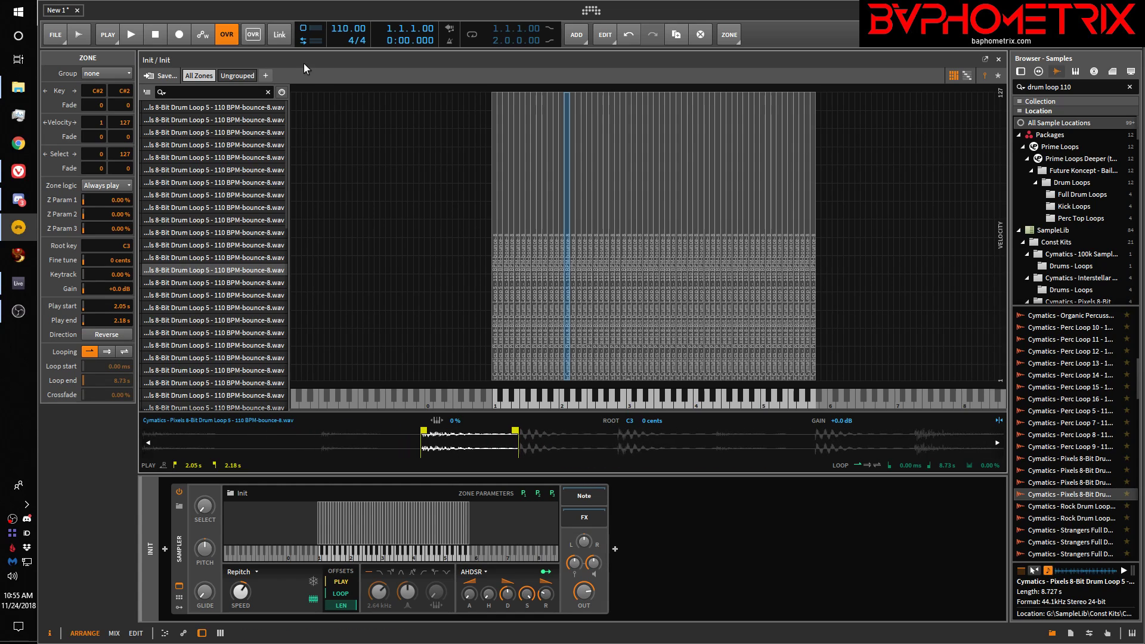
click(179, 589)
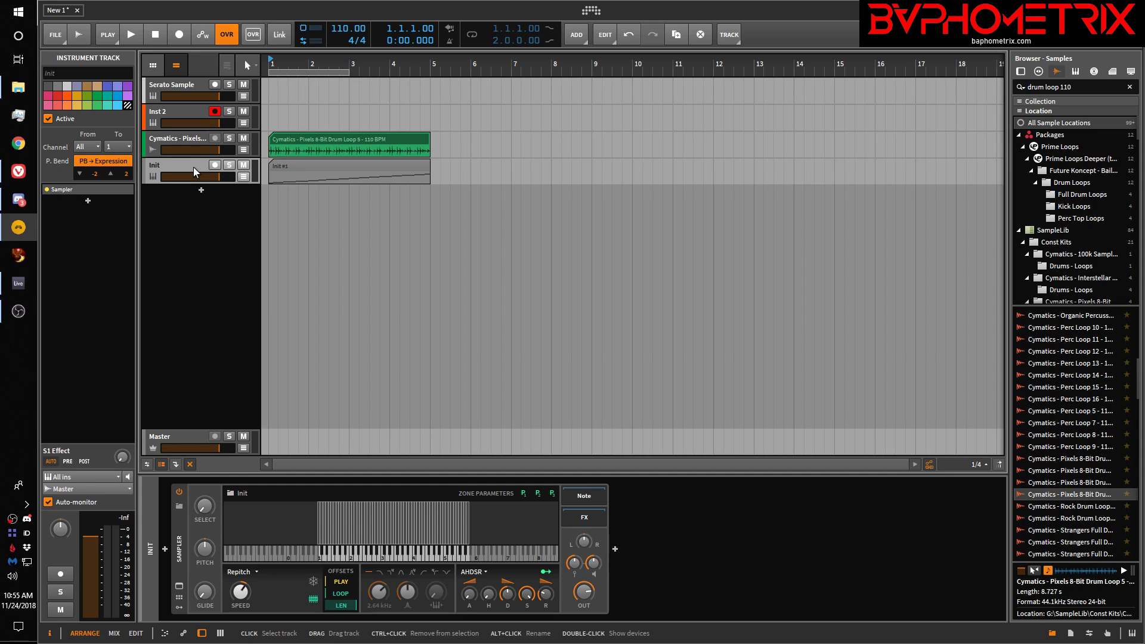
Step: Delete the Init track and switch to Ableton Live
key(Delete)
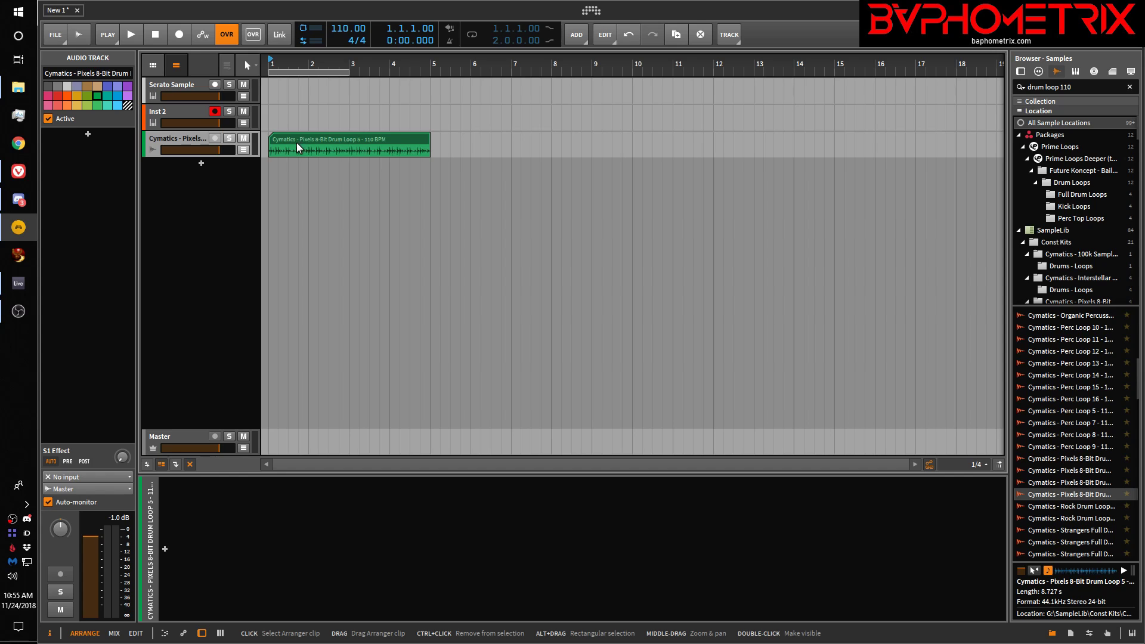
click(19, 283)
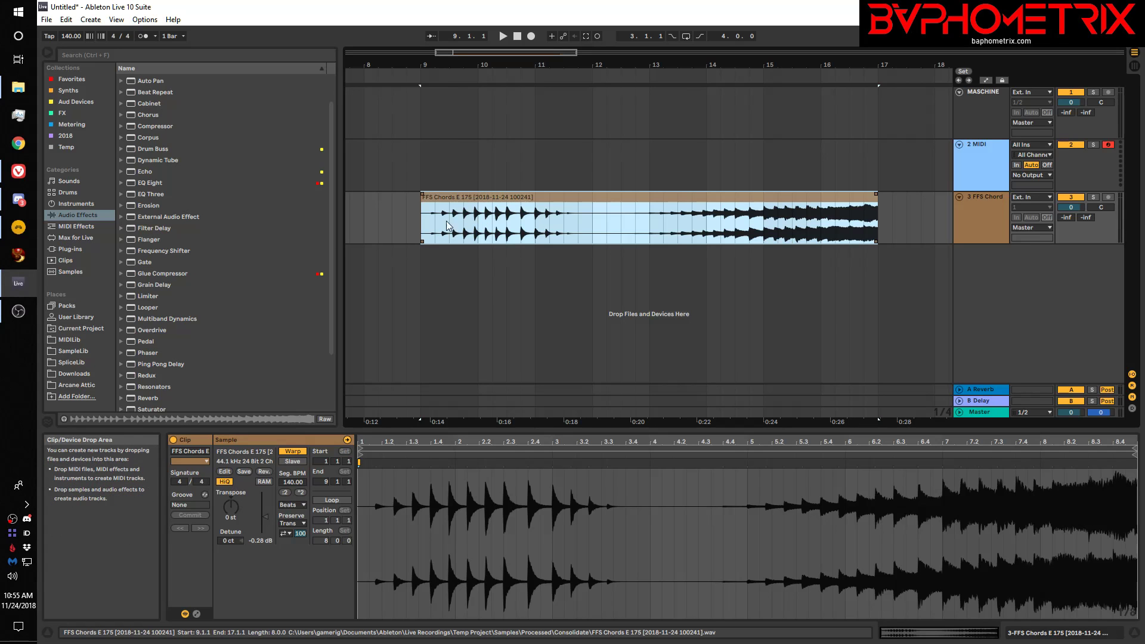
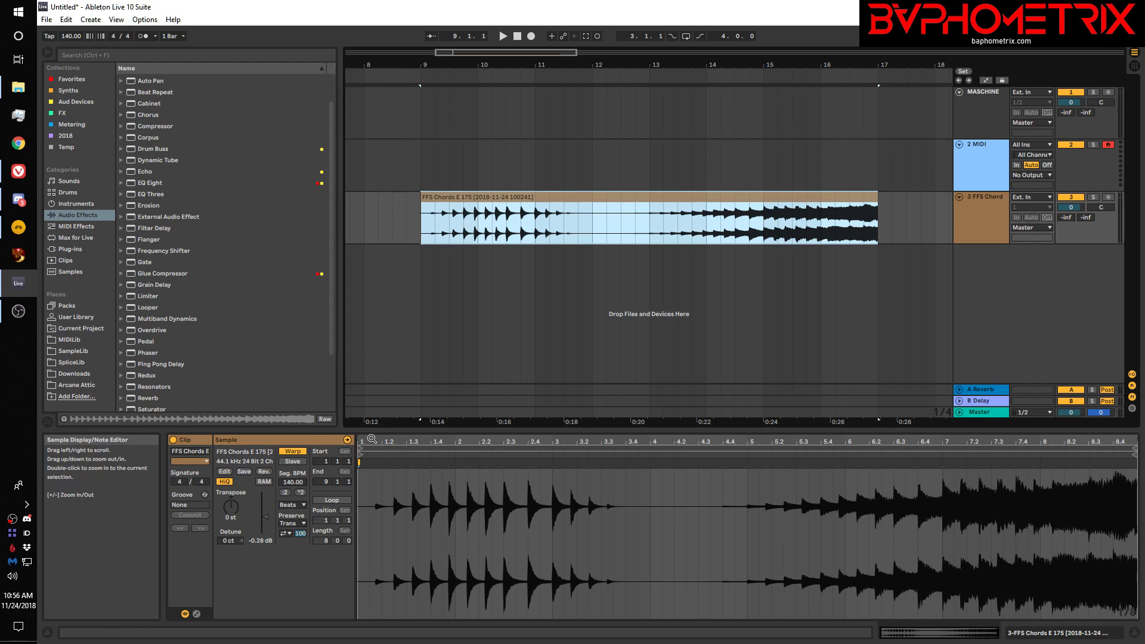
Step: Try Set 1.1.1 Here on a warp marker at the FFS Chords clip's first transient, and remove the marker again
drag(371, 441, 475, 495)
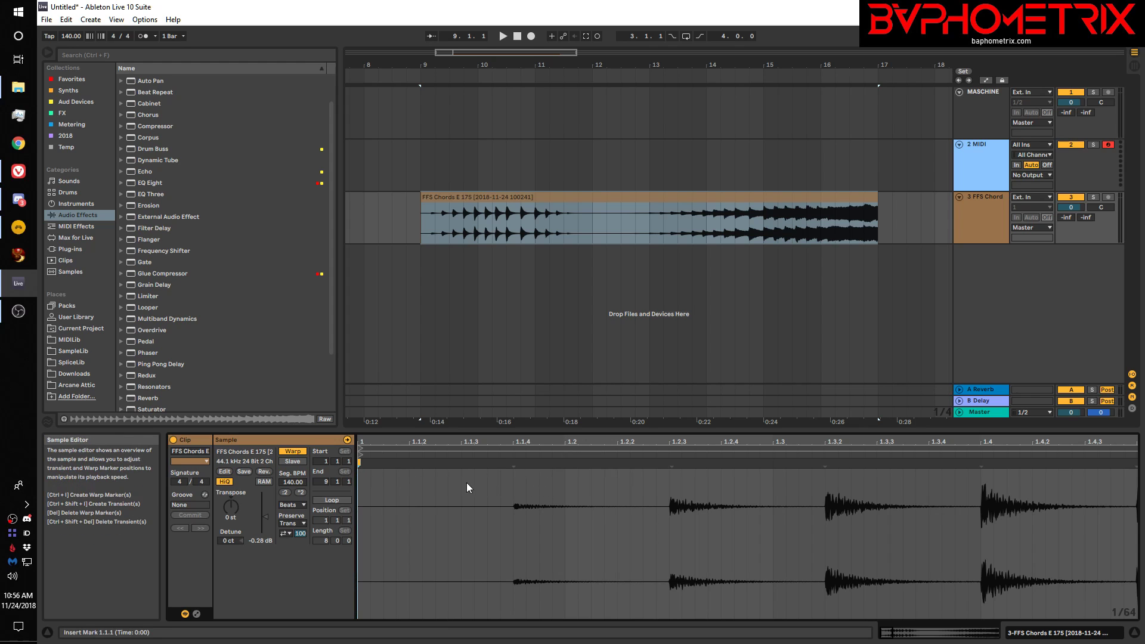
click(514, 463)
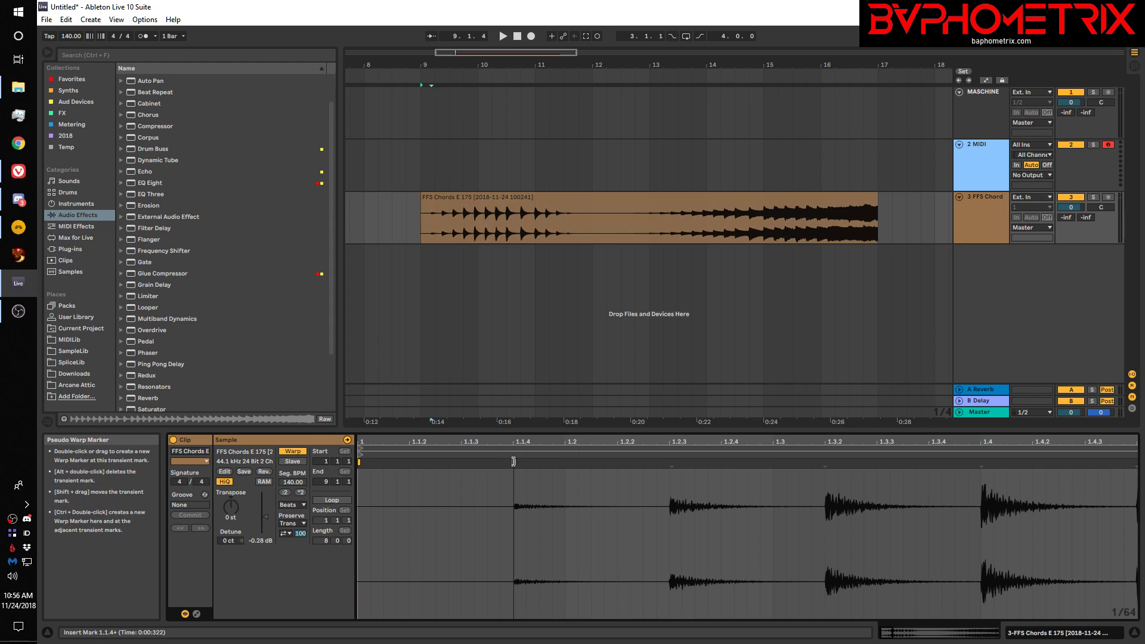
double_click(513, 462)
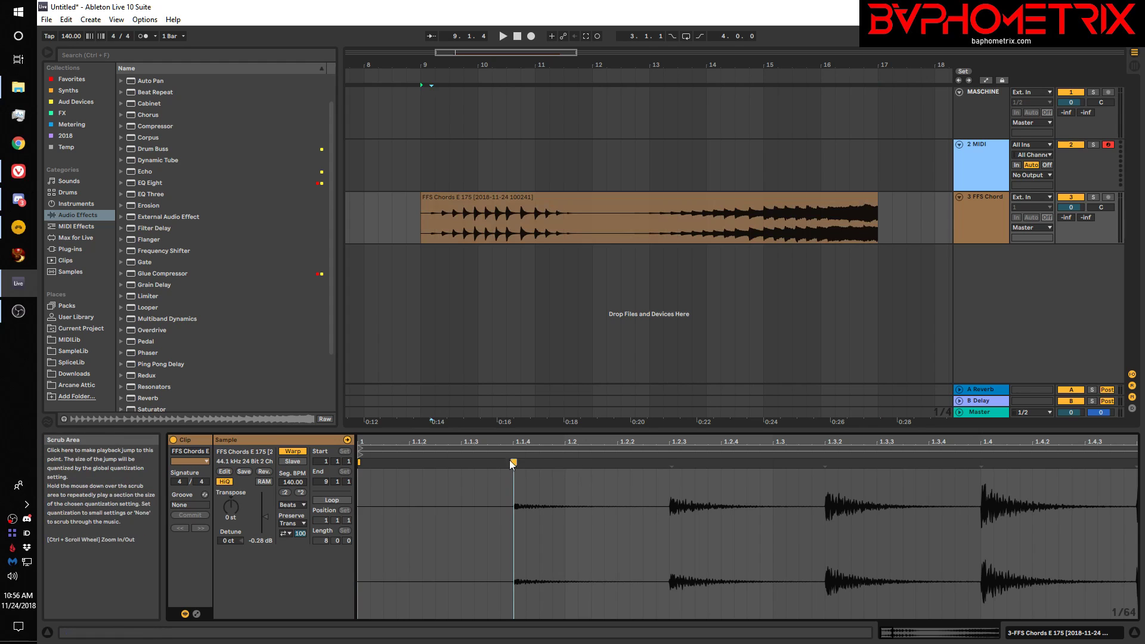
right_click(513, 463)
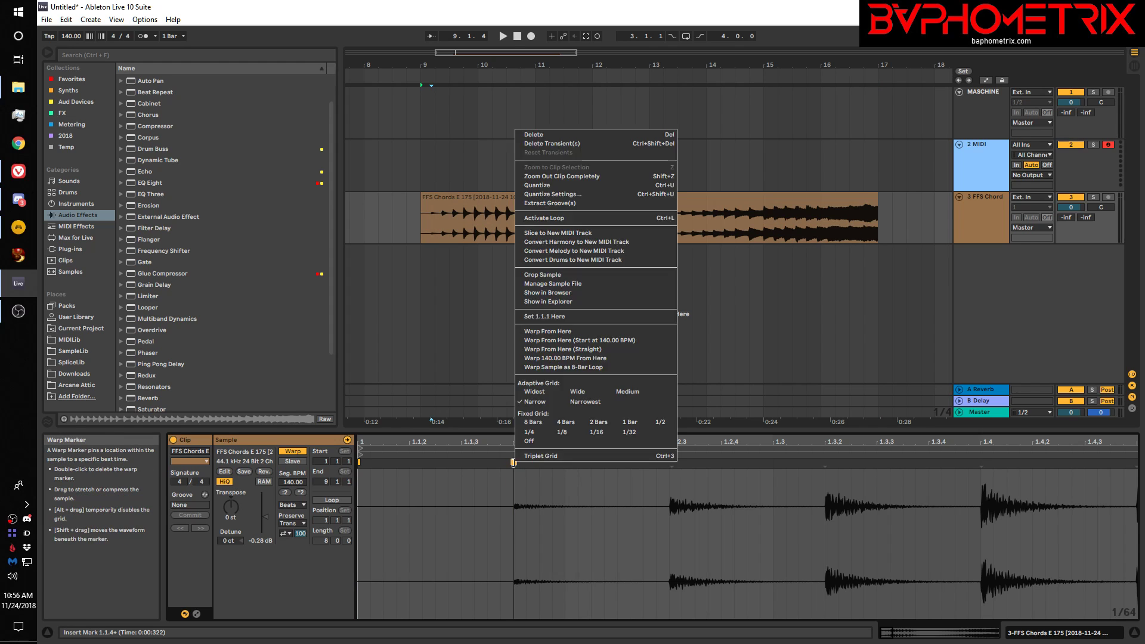
click(533, 317)
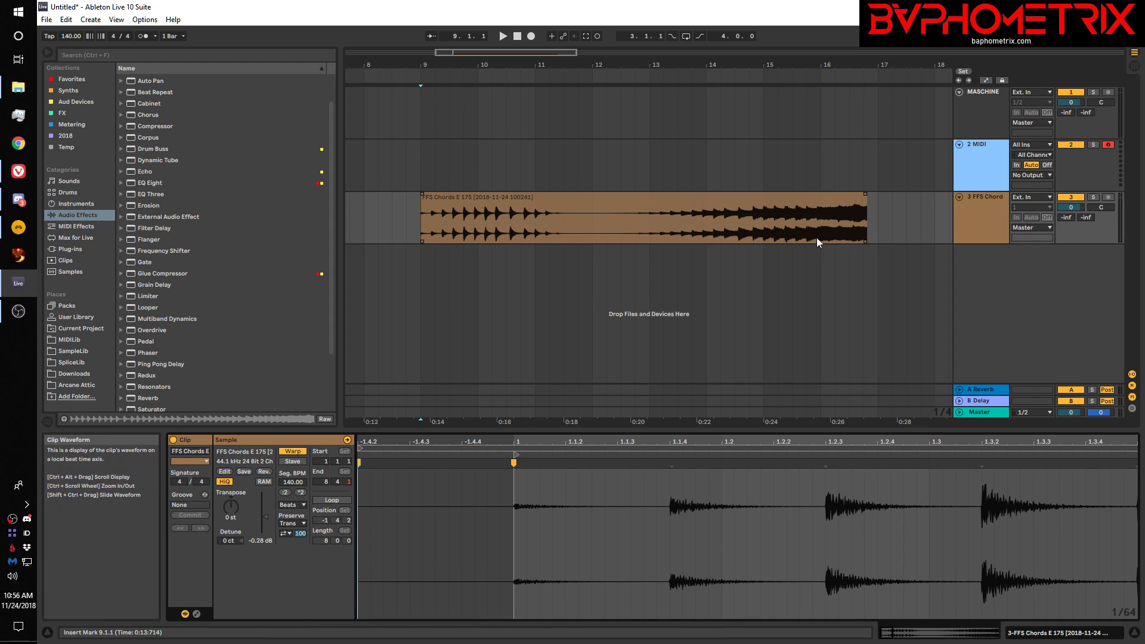
double_click(513, 462)
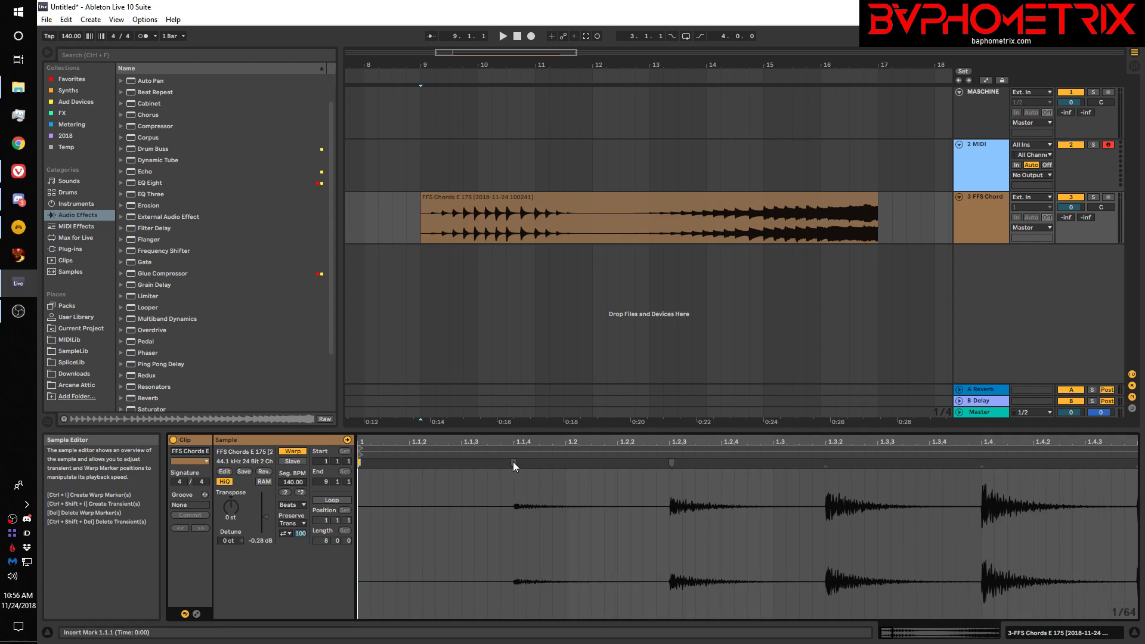
Step: Add a warp marker on the FFS Chords clip's transient at about 5.4.3, just before bar 6
drag(523, 442, 523, 378)
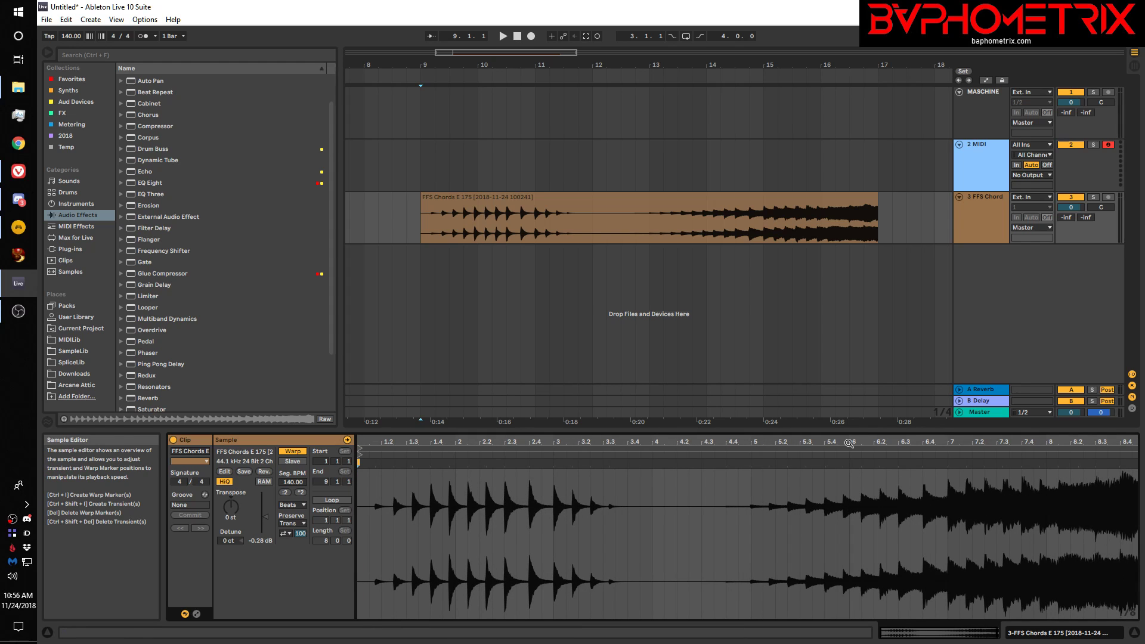
drag(850, 442, 841, 506)
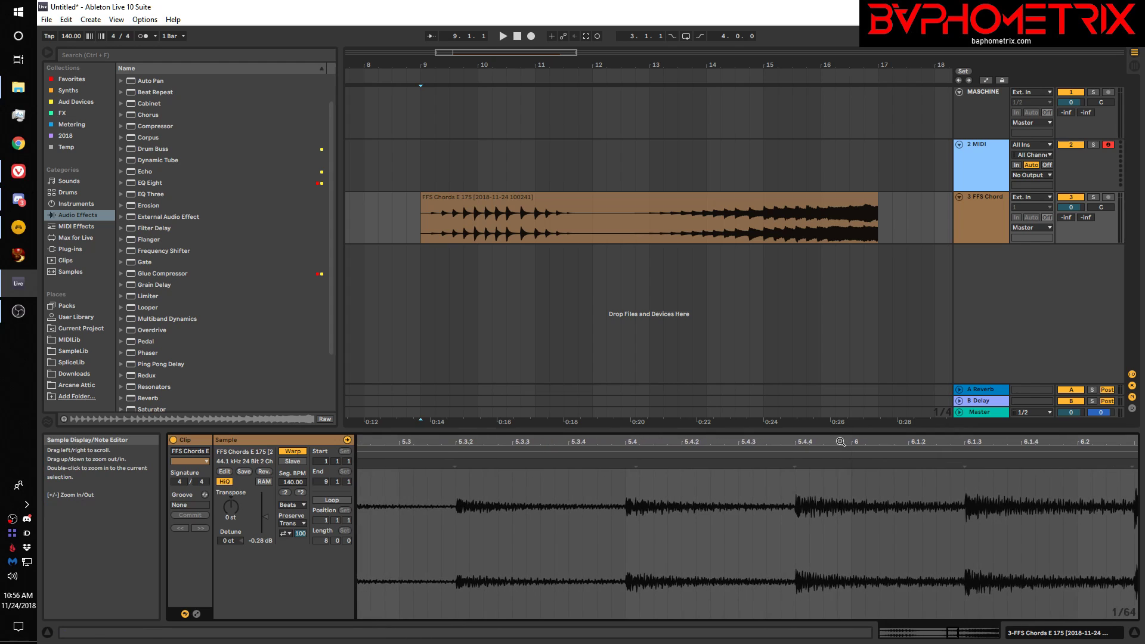
double_click(794, 463)
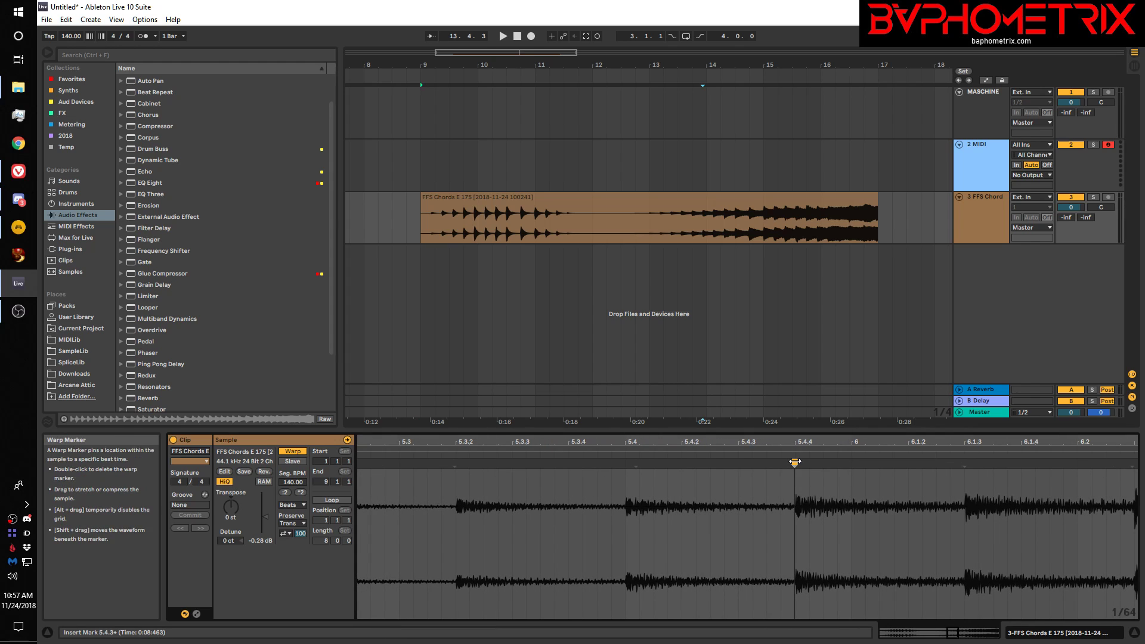
Step: Try Set 1.1.1 Here on the warp marker just before bar 6, and undo it
right_click(796, 462)
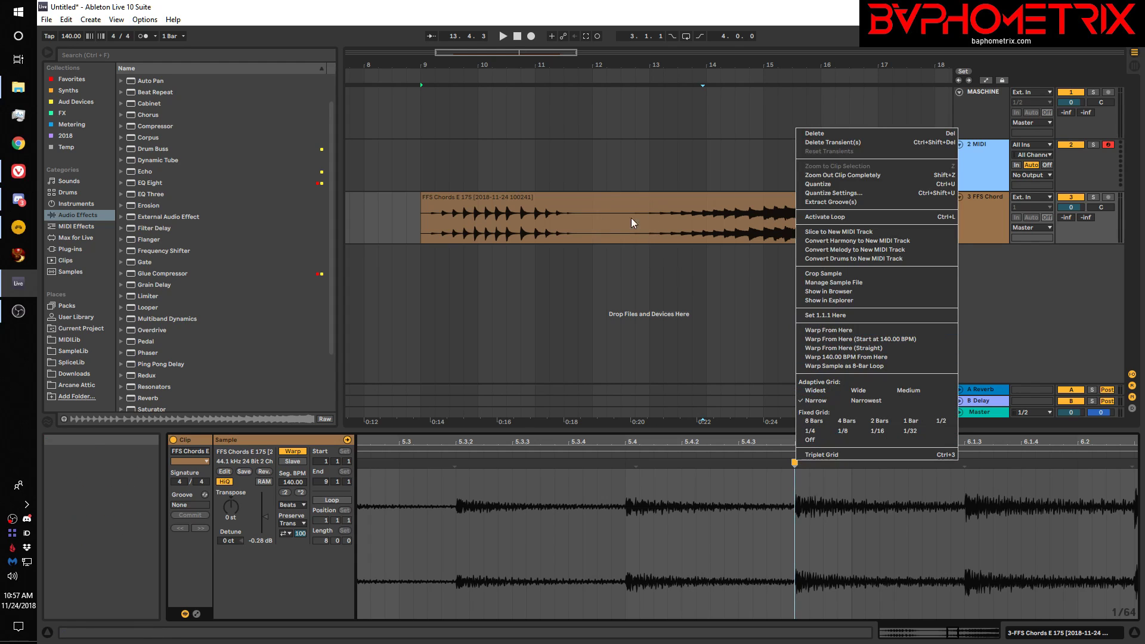
click(818, 319)
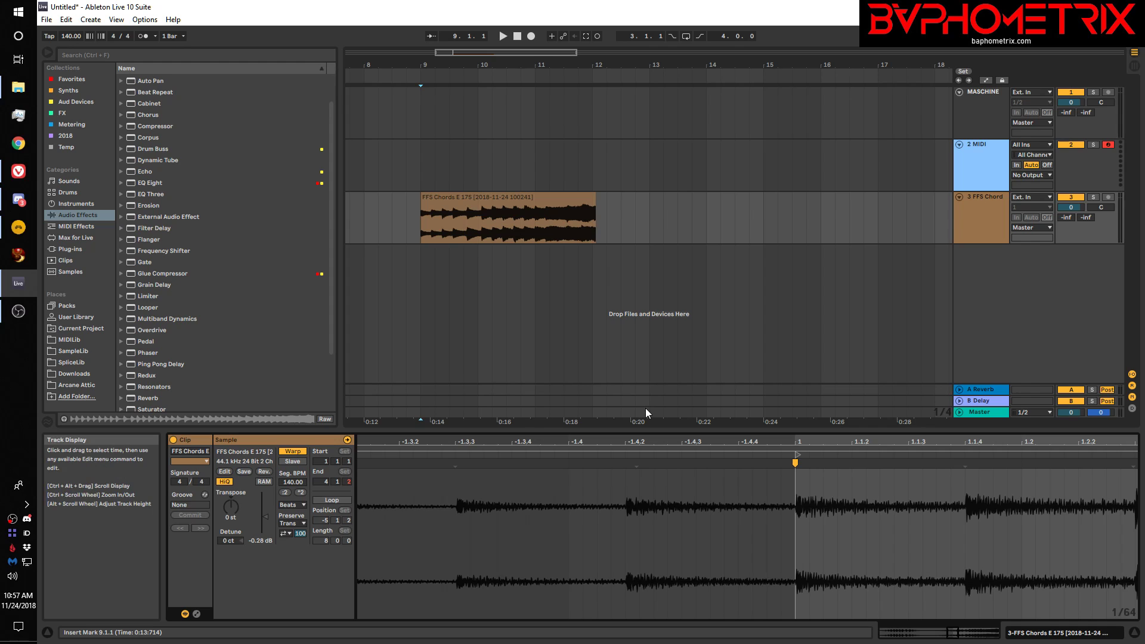
key(ctrl+z)
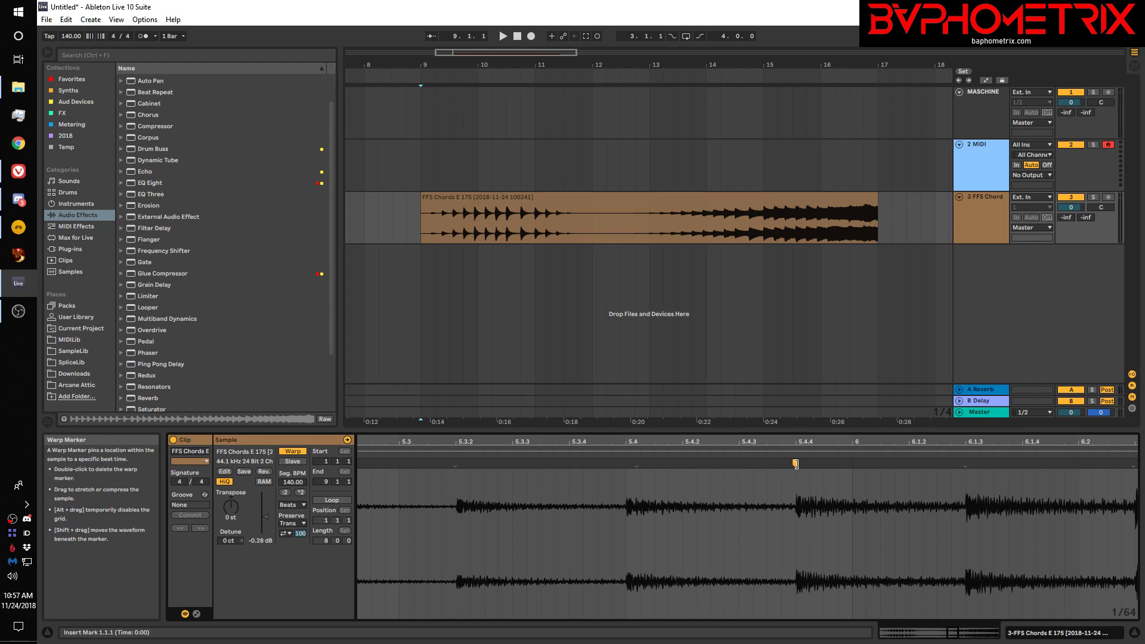
Step: Add a warp marker on the transient at about 2.4.1 and set the clip's 1.1.1 position there
drag(603, 441, 602, 403)
drag(810, 441, 820, 441)
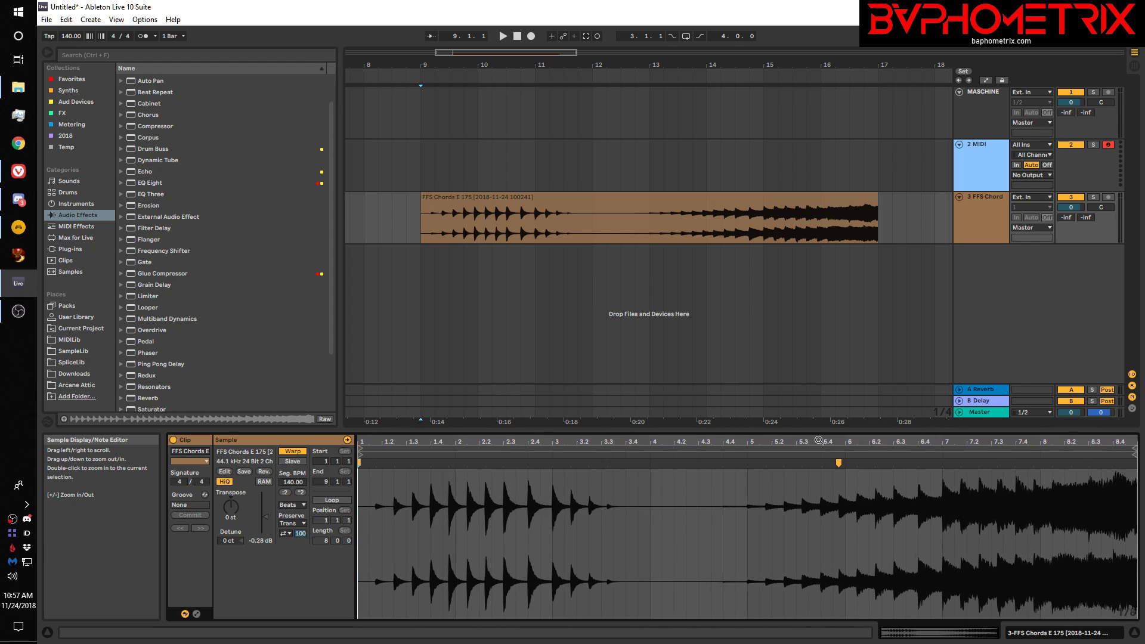
double_click(527, 463)
right_click(528, 463)
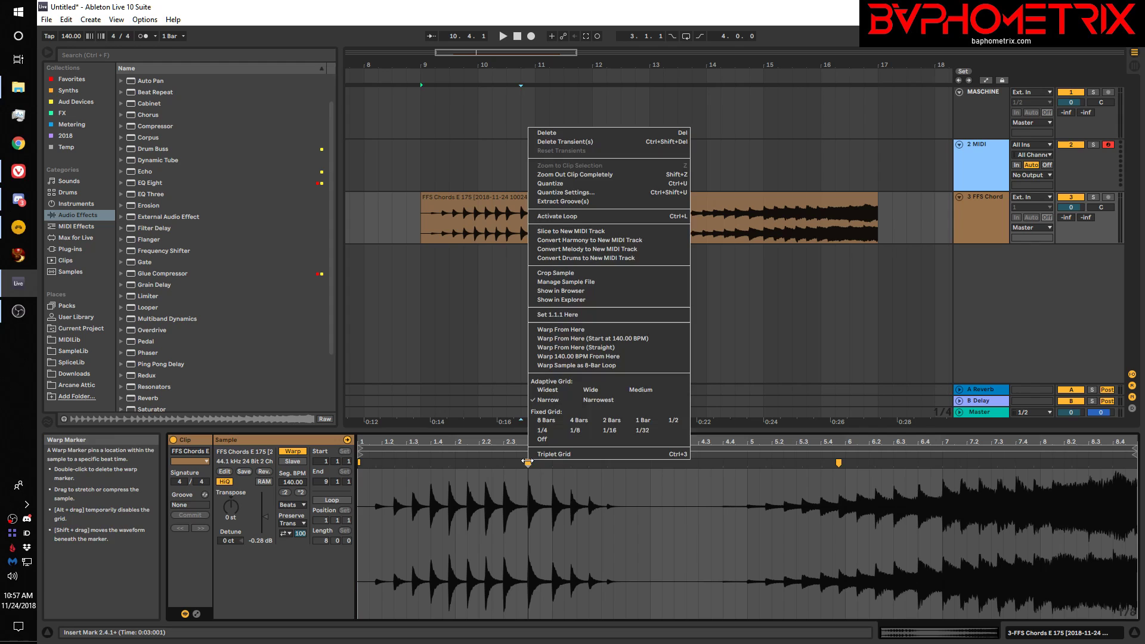
click(545, 314)
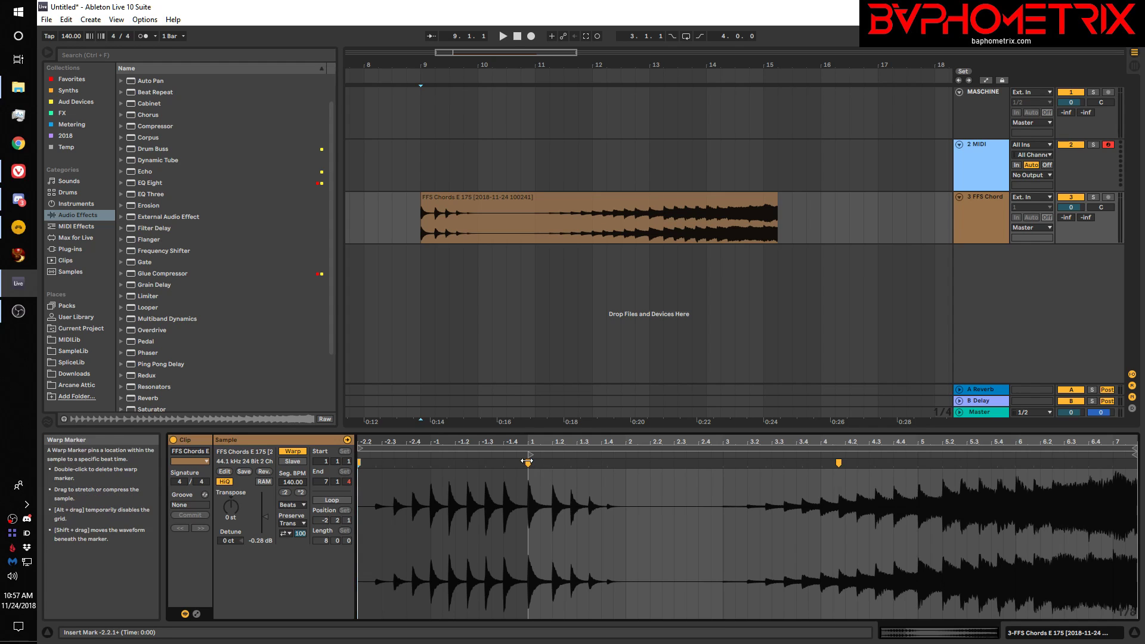
Step: Stretch the audio by moving the 1.1.1 warp marker to 2.1.1 and 3.4.3, and bring it back to -1.4.3
mouse_move(530, 463)
mouse_down()
mouse_move(603, 463)
mouse_move(432, 463)
mouse_move(704, 463)
mouse_move(627, 470)
mouse_up()
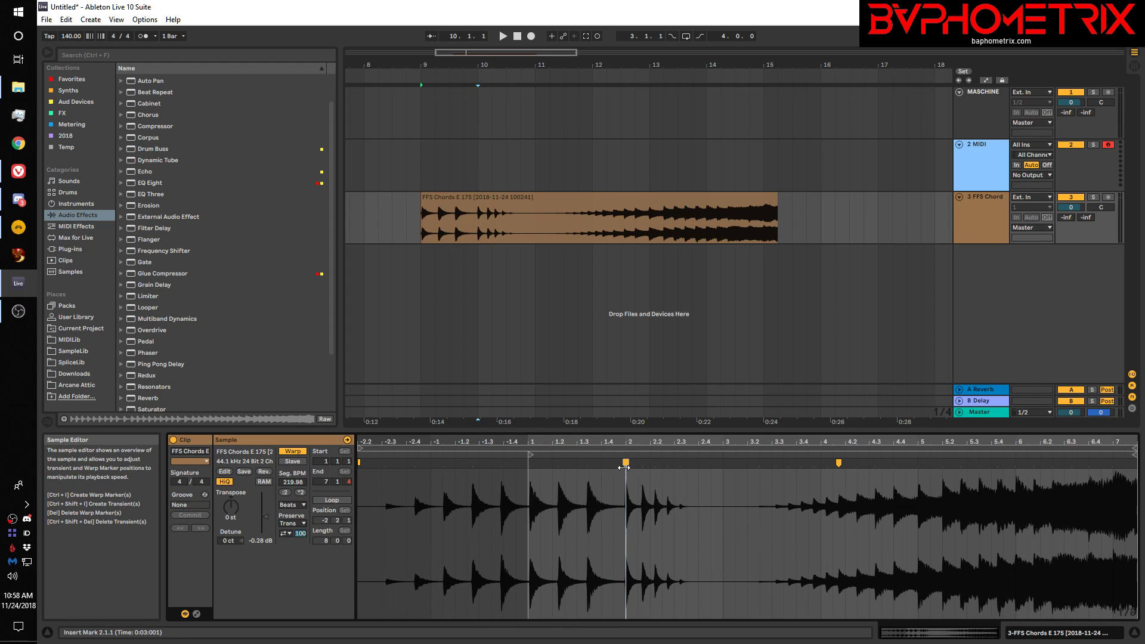
drag(666, 461, 807, 455)
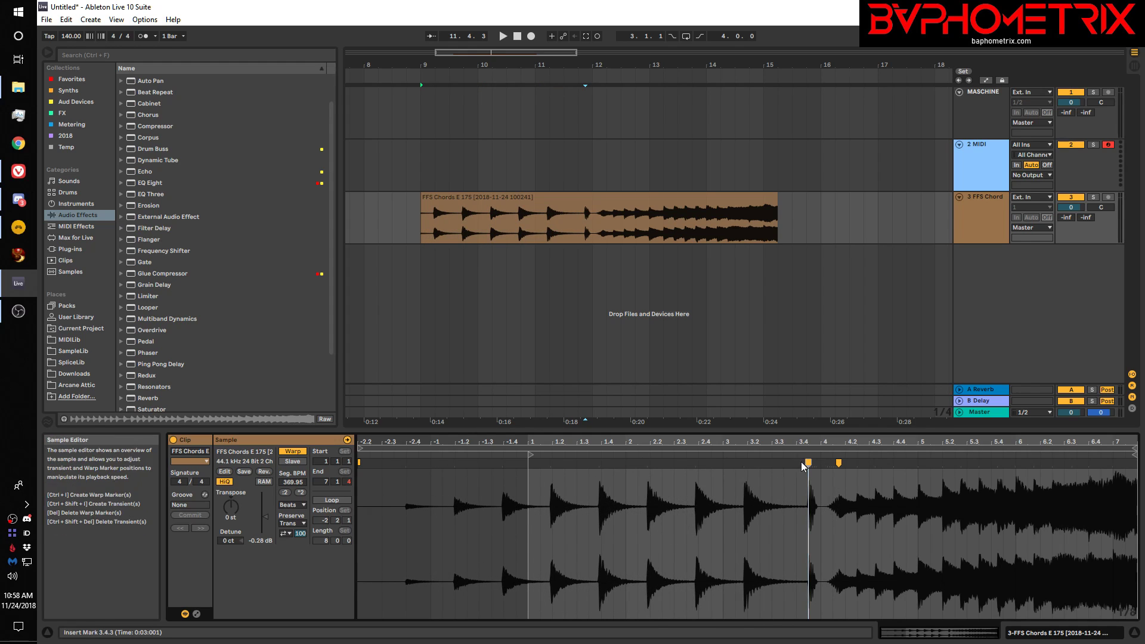
mouse_move(808, 462)
mouse_down()
mouse_move(501, 462)
mouse_move(452, 478)
mouse_move(513, 478)
mouse_up()
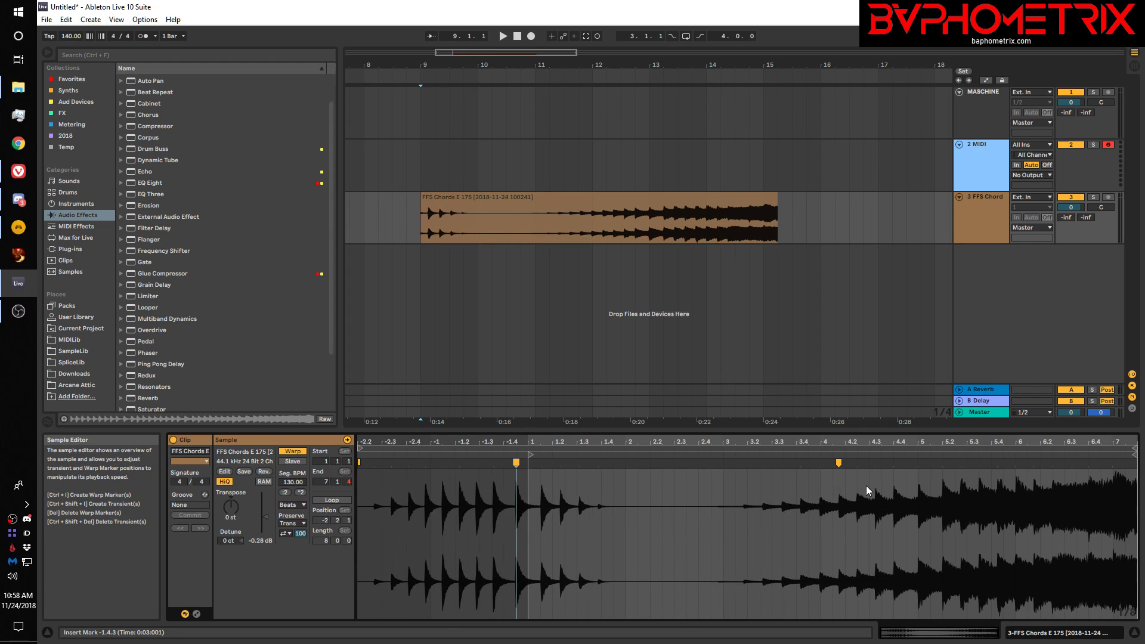
Step: Compress the audio by moving the later warp marker back to about 2.2.1, and stretch it out again to 3.4.3
mouse_move(841, 463)
mouse_down()
mouse_move(1023, 462)
mouse_move(578, 462)
mouse_move(992, 473)
mouse_move(650, 473)
mouse_up()
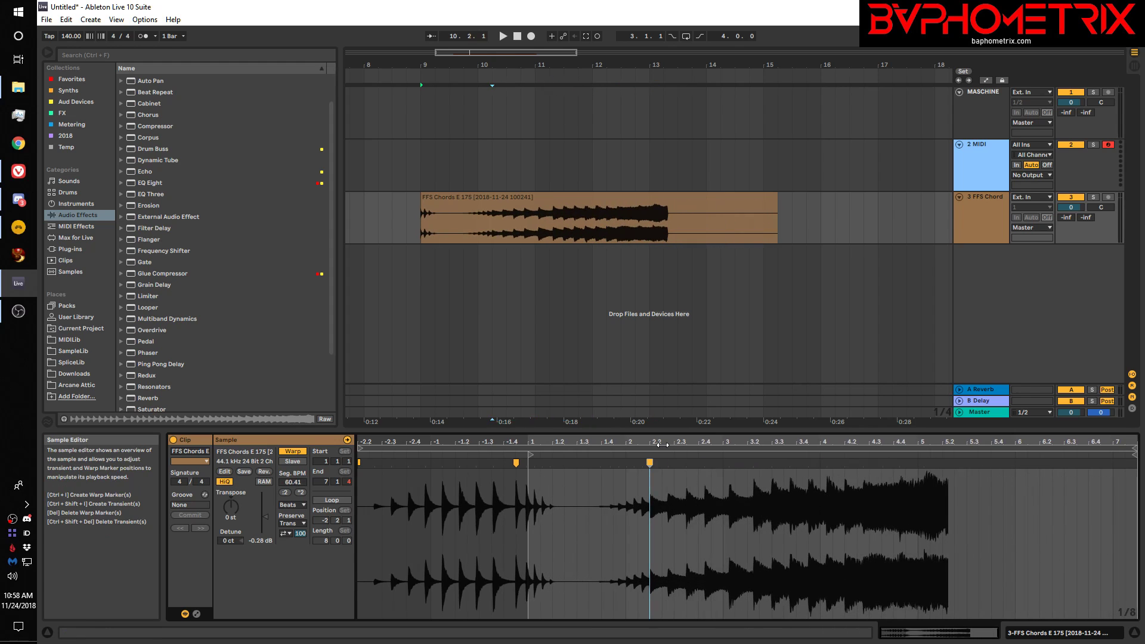
mouse_move(649, 463)
mouse_down()
mouse_move(522, 464)
mouse_move(852, 464)
mouse_move(626, 464)
mouse_move(809, 463)
mouse_up()
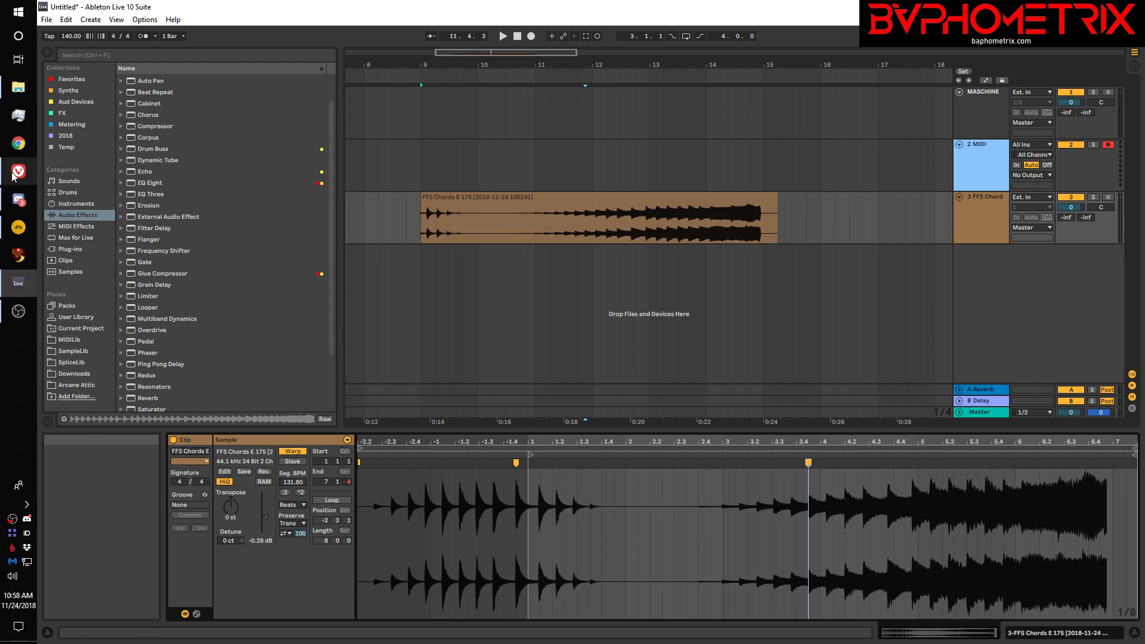
mouse_move(21, 288)
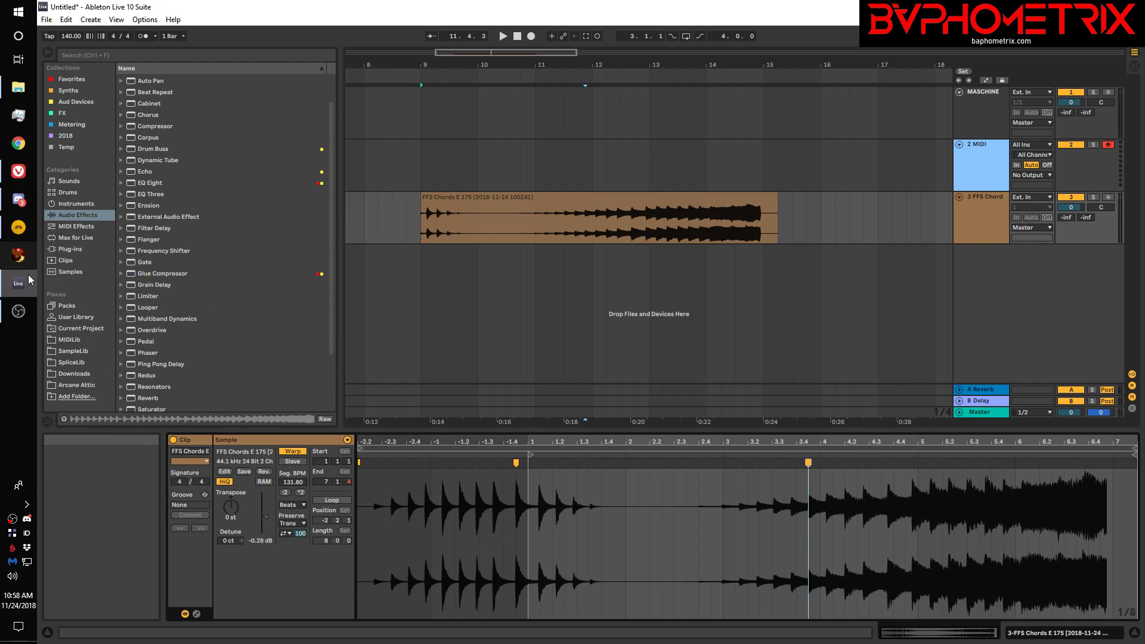
Step: Switch to Bitwig Studio, enlarge the 110 BPM drum loop's track and open its clip in the detail editor
click(20, 232)
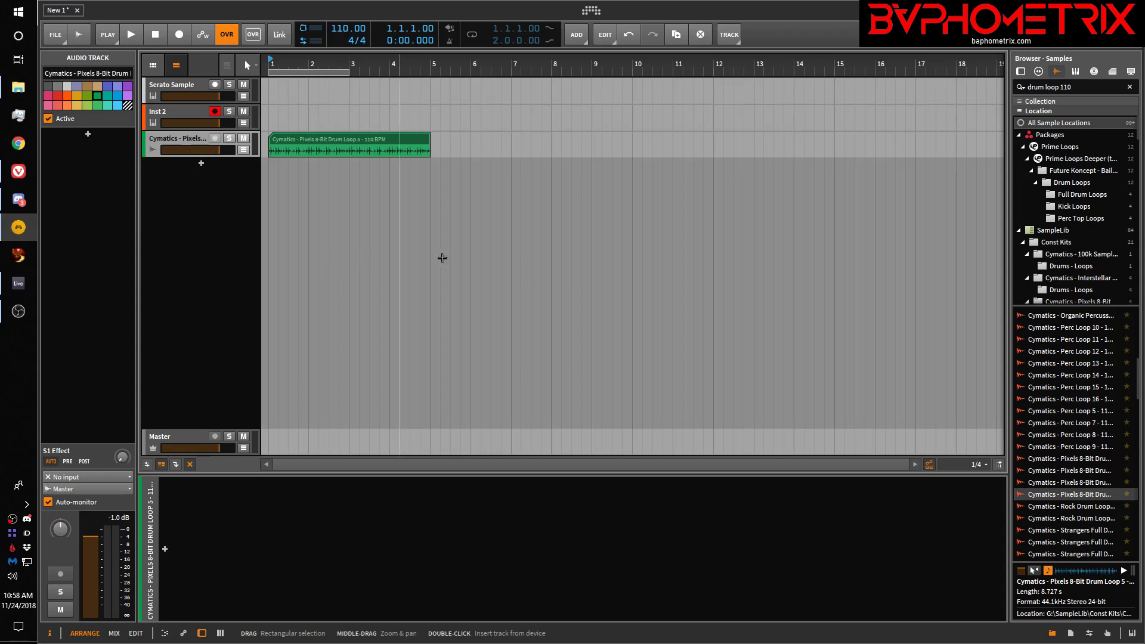
click(296, 139)
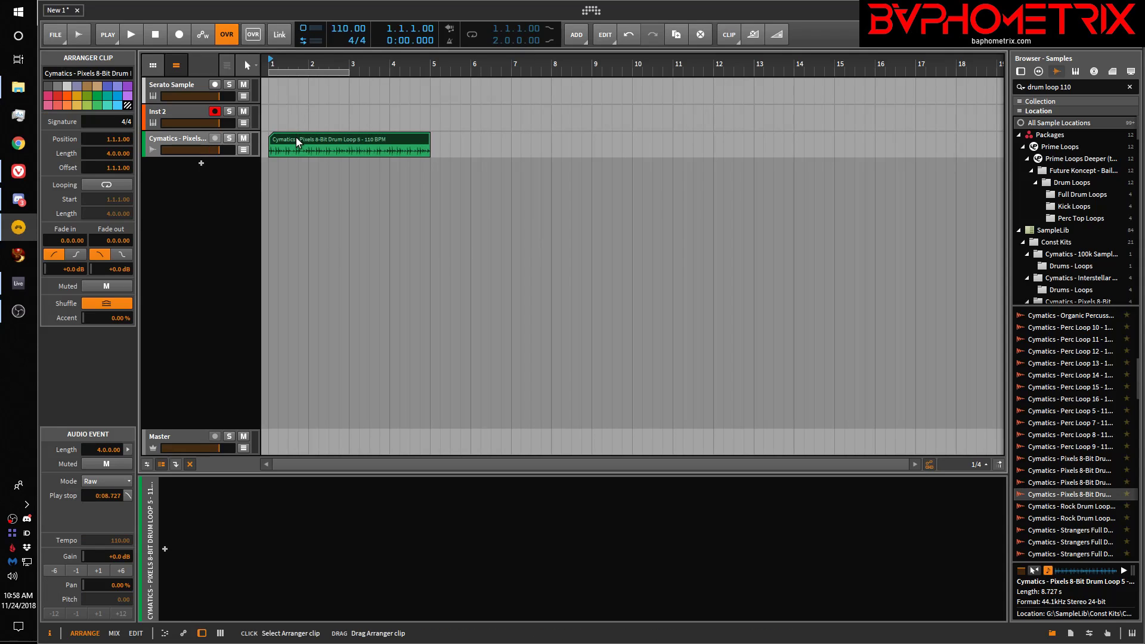
key(z)
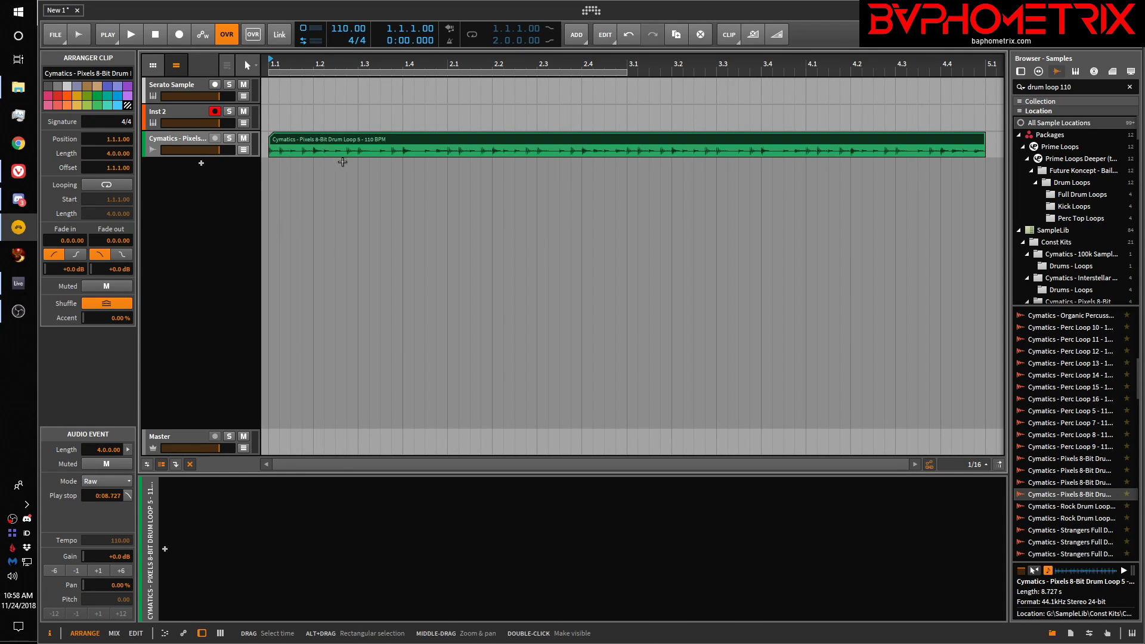
drag(227, 157, 234, 221)
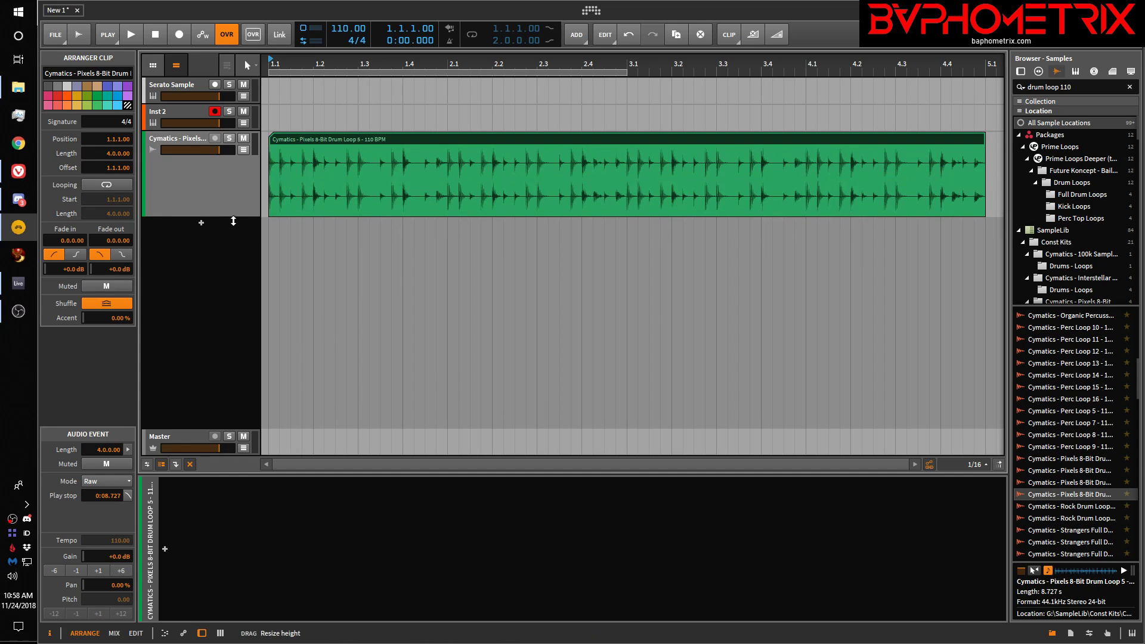
double_click(360, 138)
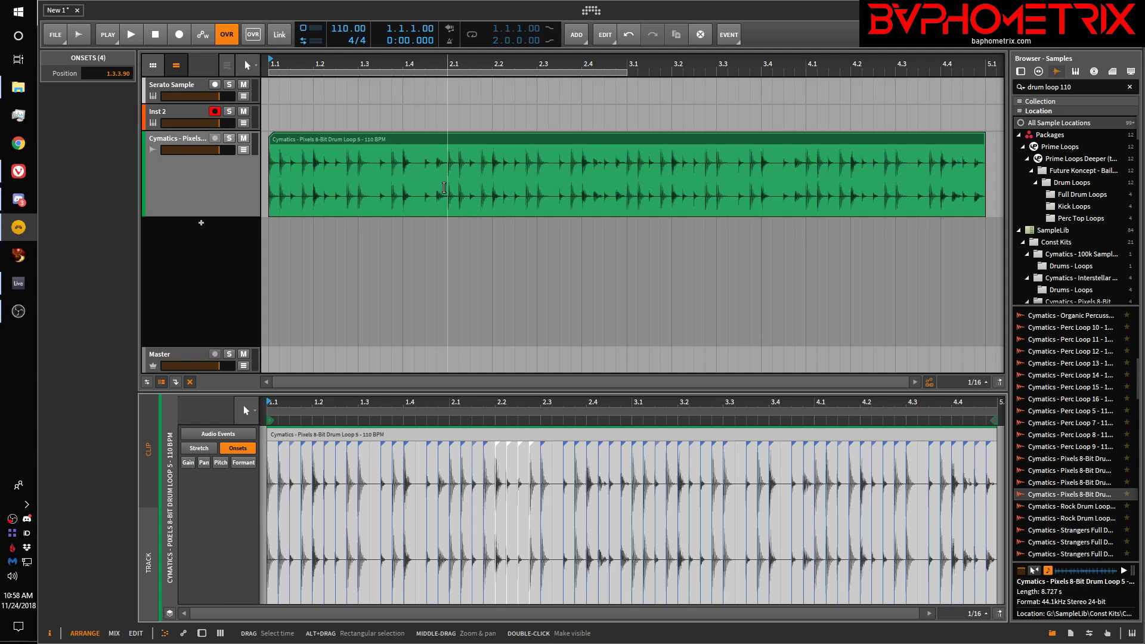
Step: Compare the drum loop's Stretch and Onsets views in the detail editor, and select the audio event
click(201, 448)
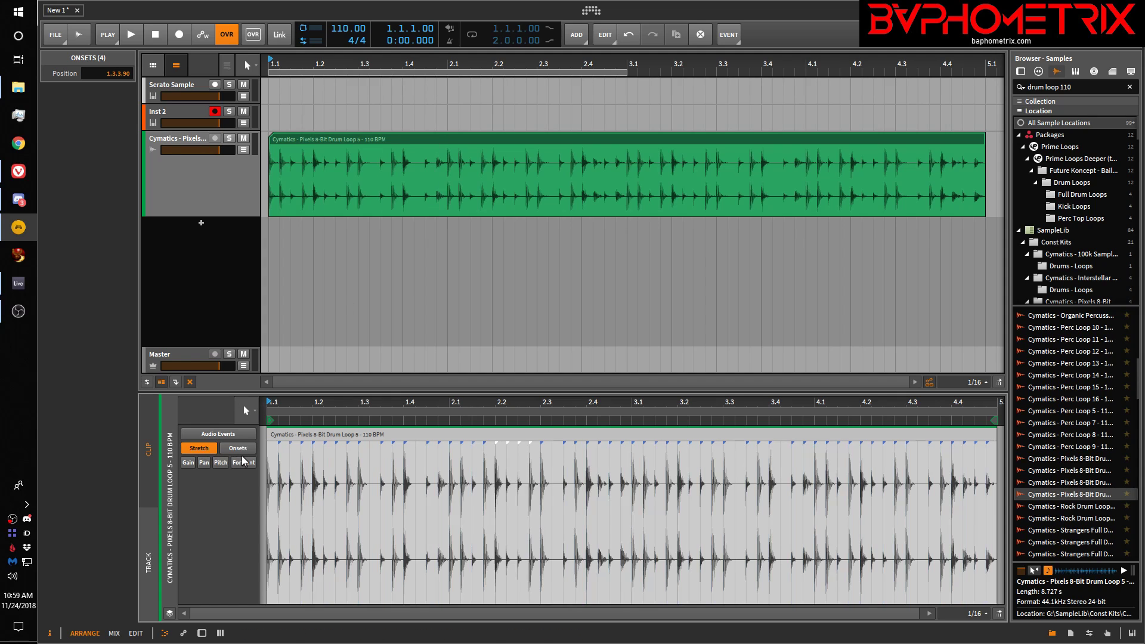
click(245, 451)
click(202, 452)
click(236, 451)
click(192, 452)
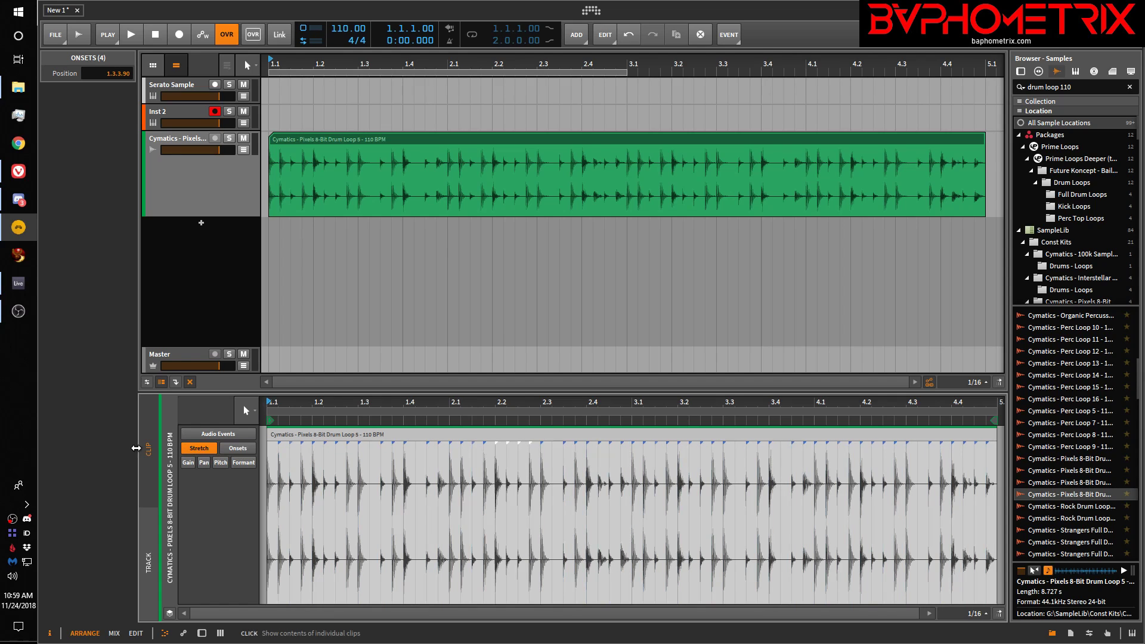
click(310, 436)
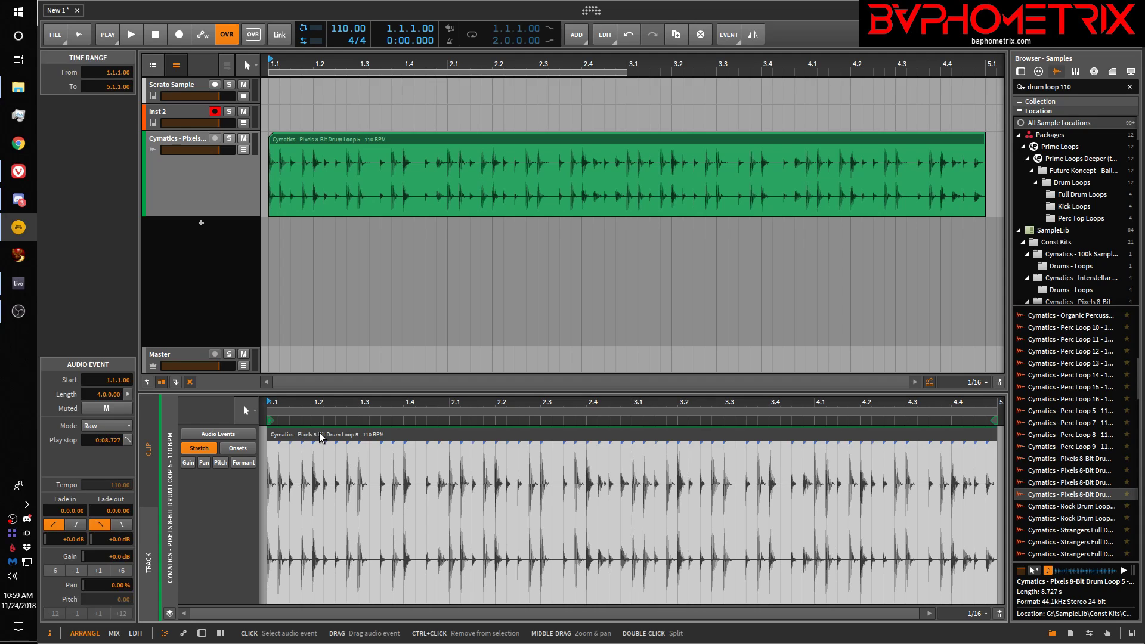
Step: Examine the onset markers around beat 1.2 up close, first in the Onsets view and again in the Stretch view
click(241, 449)
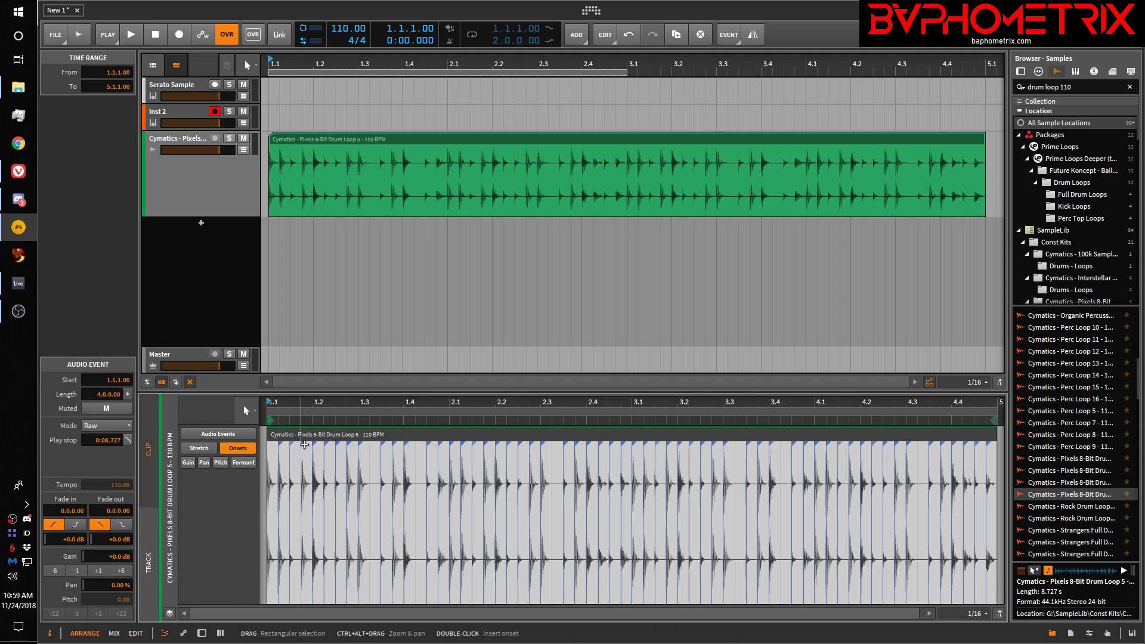
drag(308, 403, 334, 442)
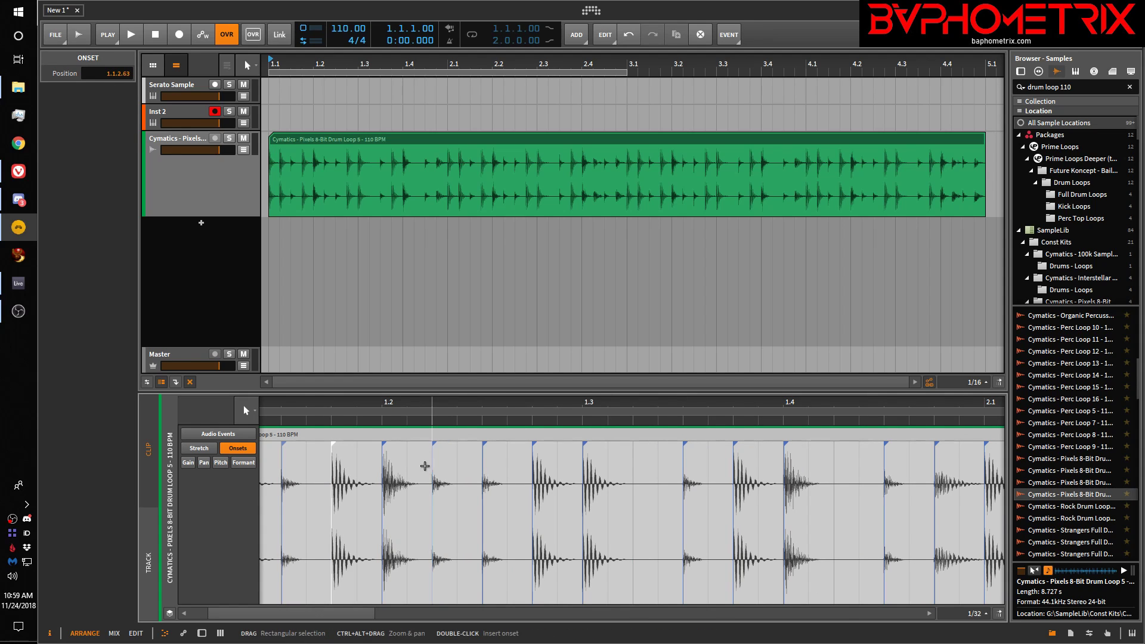
mouse_move(342, 402)
mouse_down()
mouse_move(348, 420)
mouse_move(359, 408)
mouse_up()
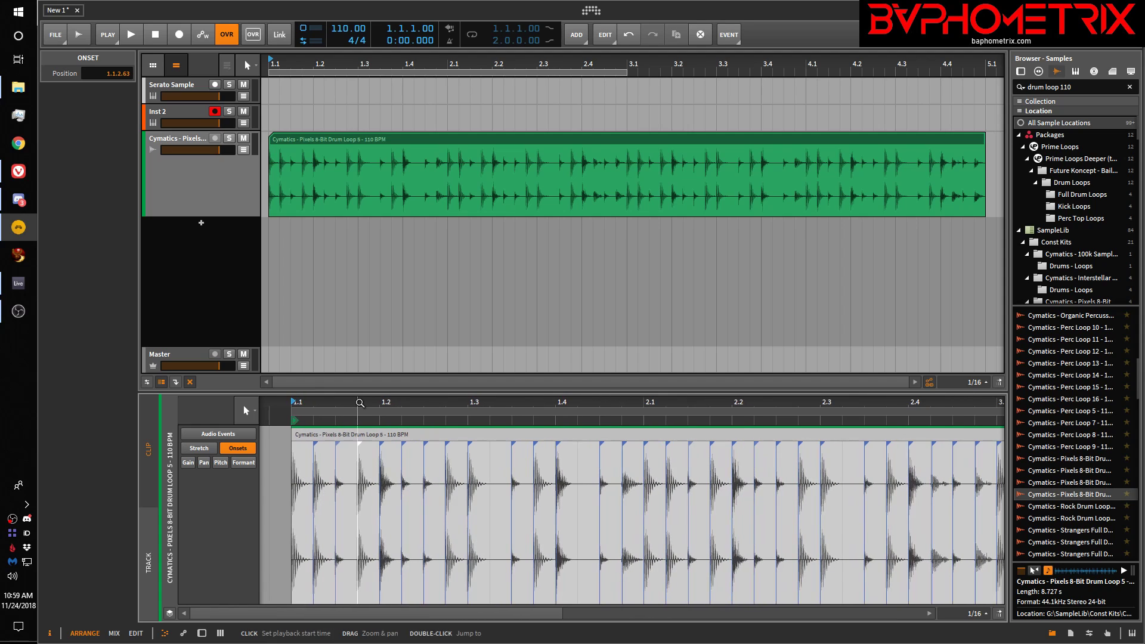
click(200, 451)
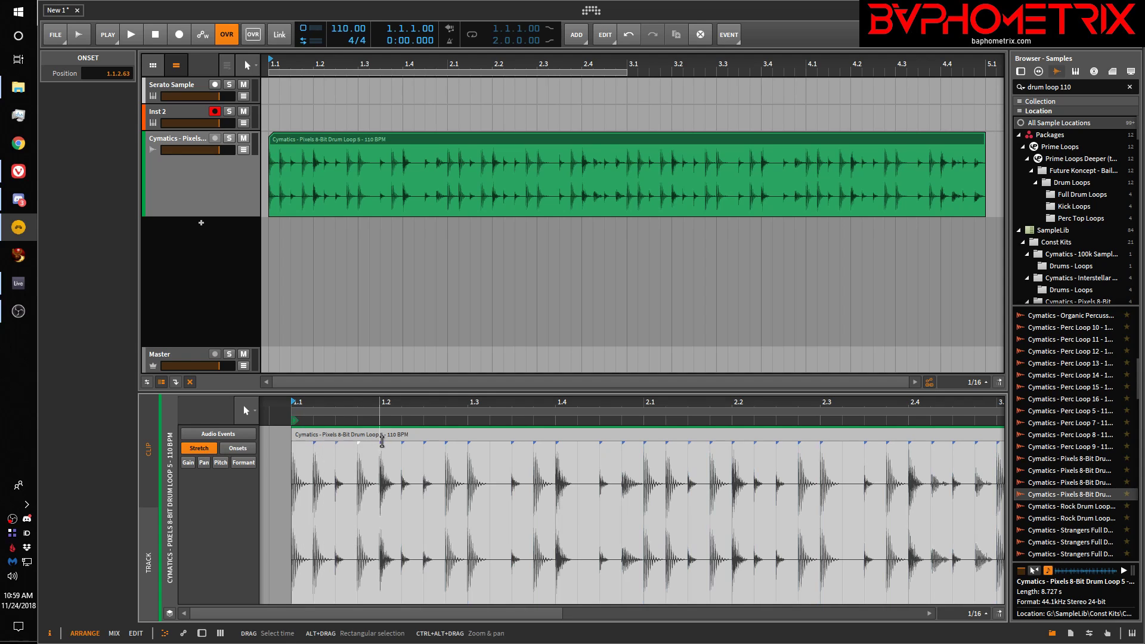
drag(381, 404, 390, 449)
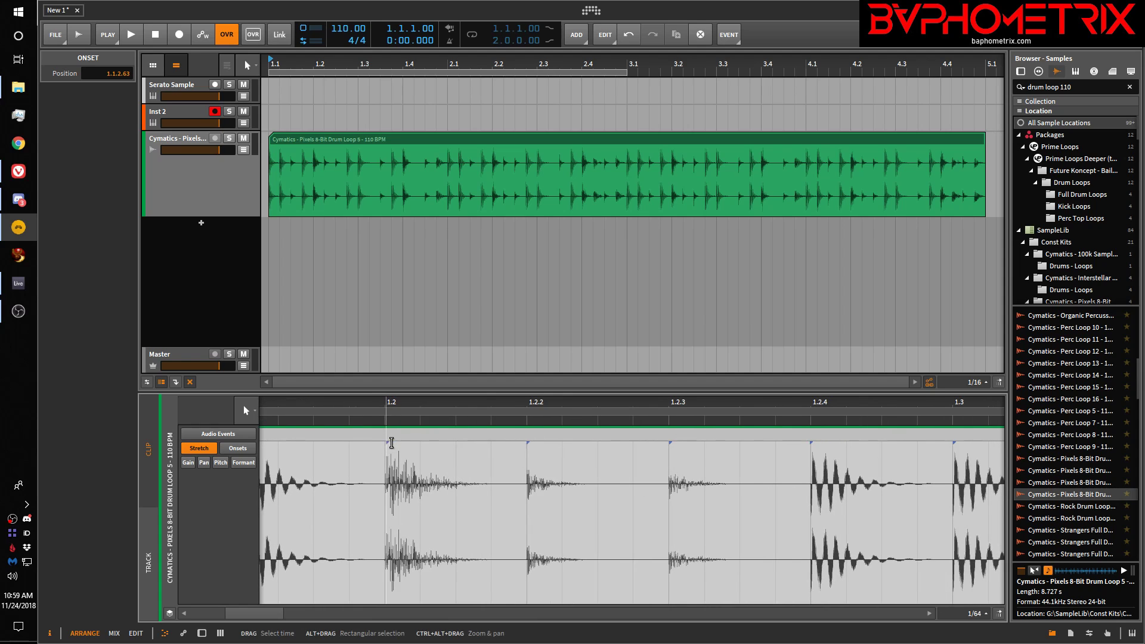
drag(385, 406, 417, 366)
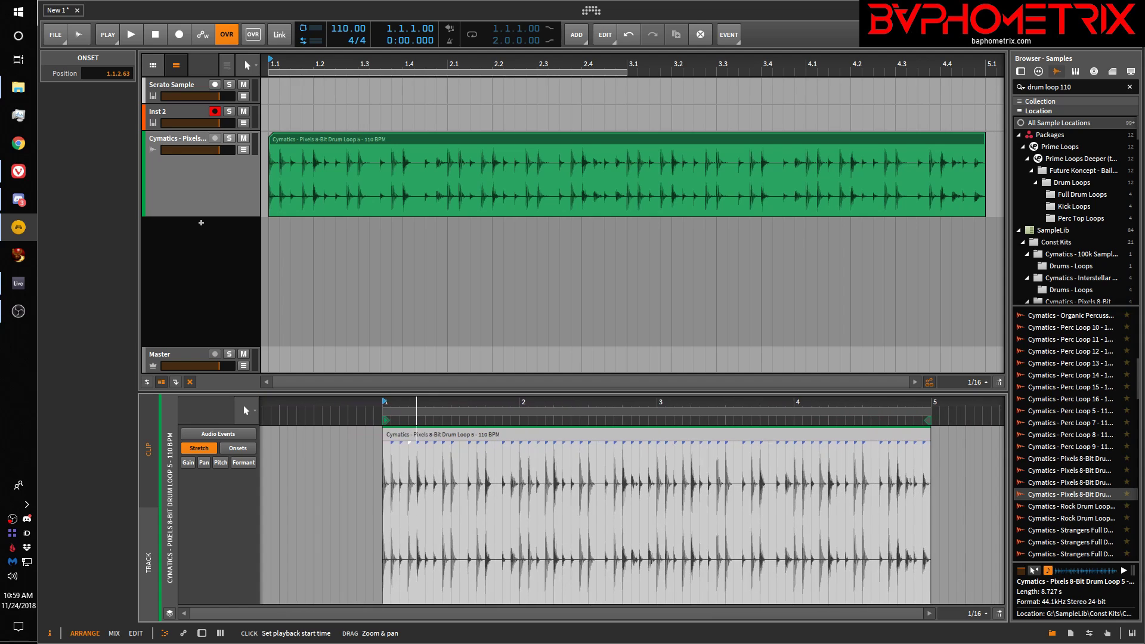
Step: Examine the audio event's start and end edges in the Onsets view, and inspect the first onset after the clip's start
click(245, 449)
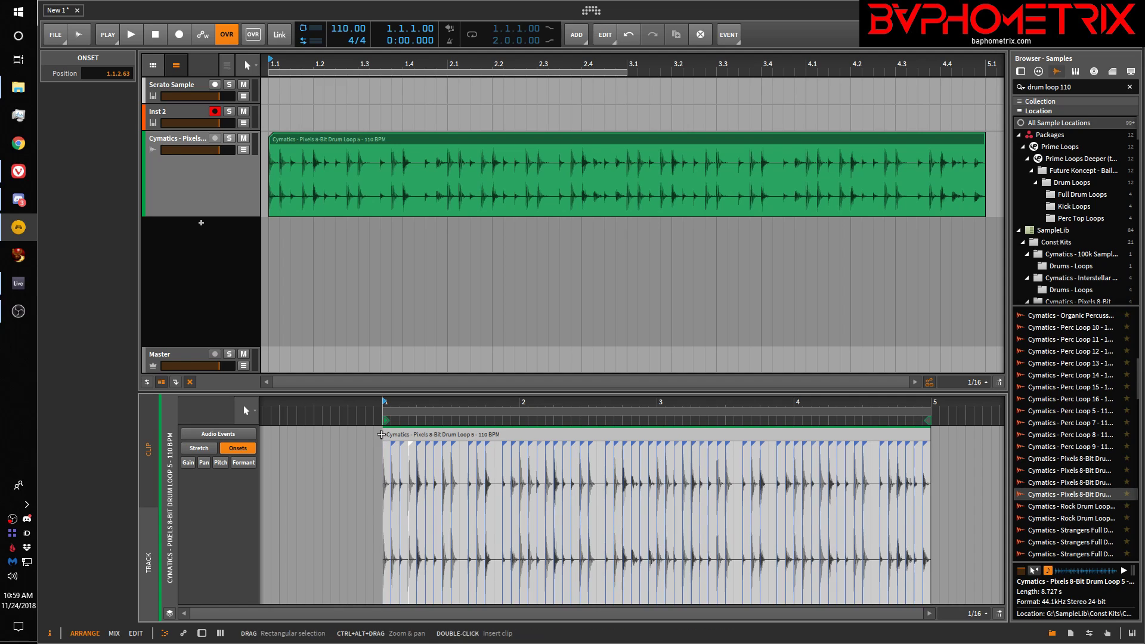
mouse_move(381, 435)
mouse_down()
mouse_move(430, 435)
mouse_move(382, 435)
mouse_up()
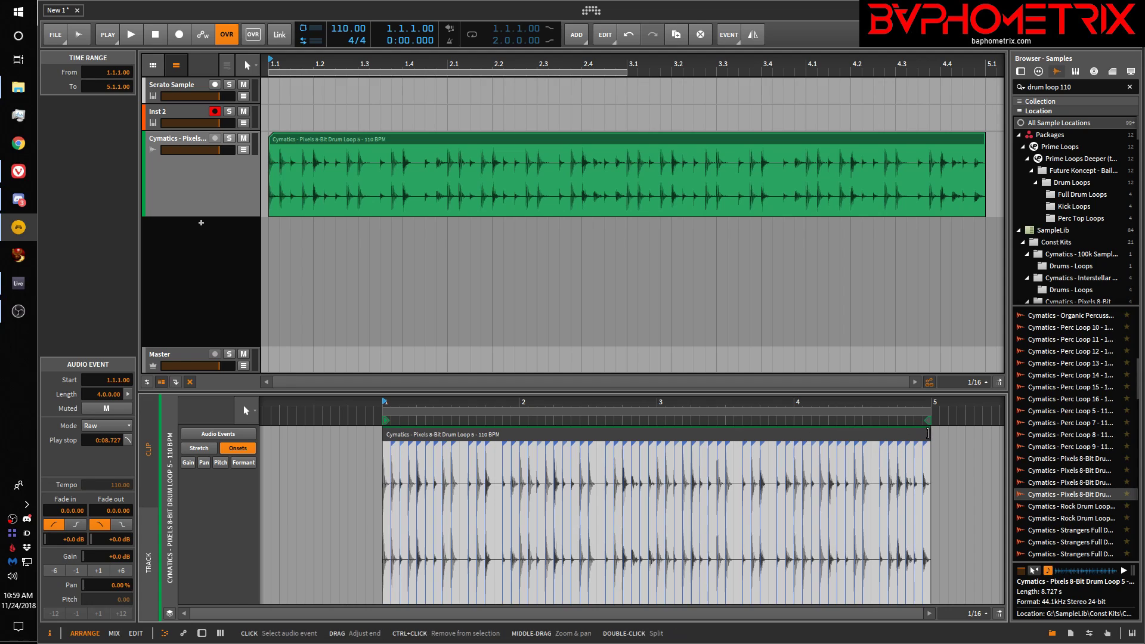
mouse_move(929, 434)
mouse_down()
mouse_move(887, 435)
mouse_move(931, 436)
mouse_up()
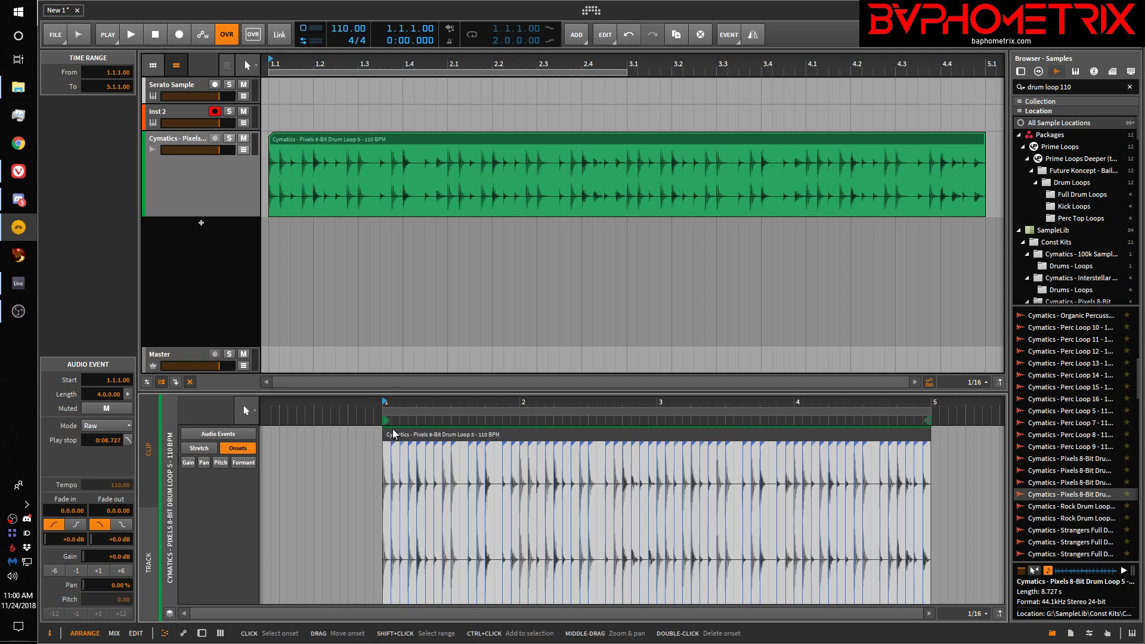
drag(399, 402, 401, 448)
click(401, 445)
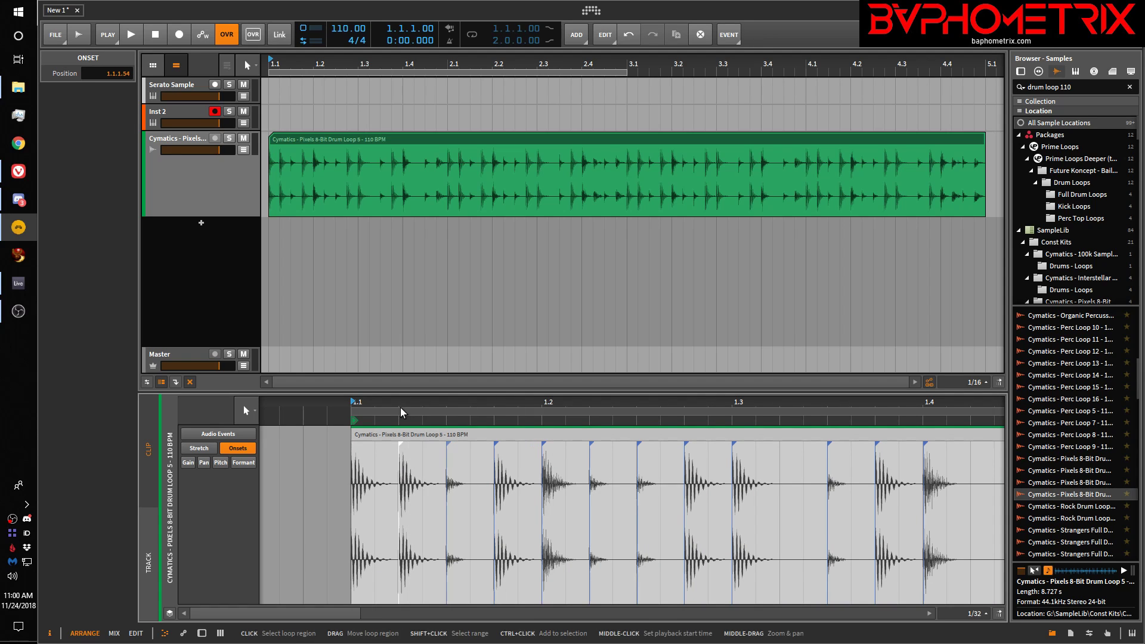
mouse_move(403, 405)
mouse_down()
mouse_move(419, 374)
mouse_move(396, 394)
mouse_up()
Step: Return to the Stretch view and set the drum loop event's stretch mode to Elastique Pro
click(198, 448)
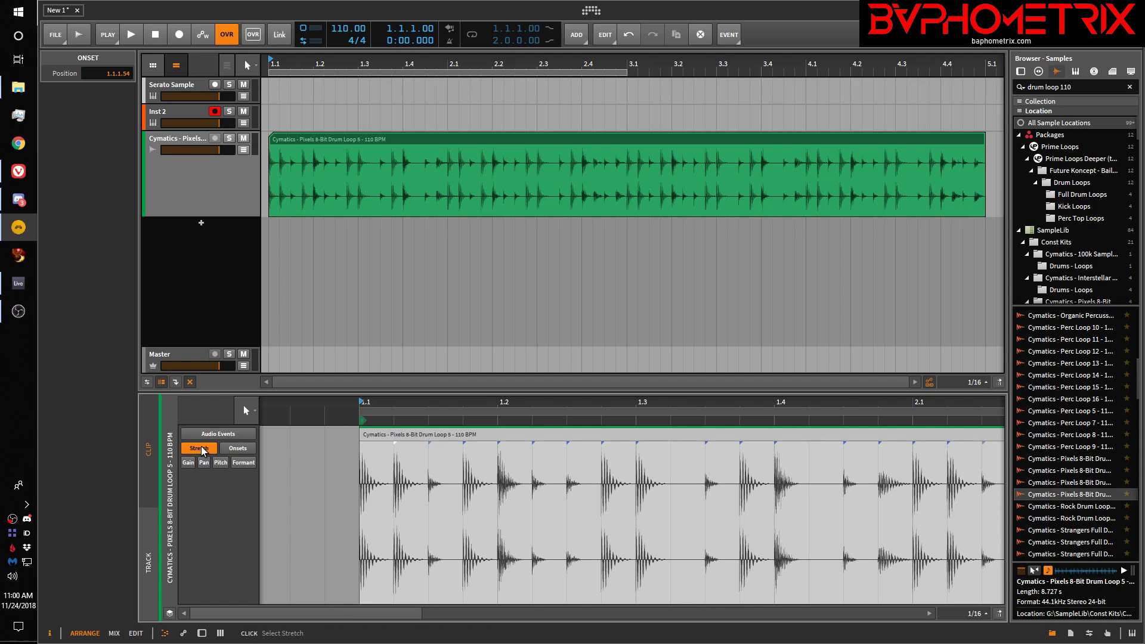
click(394, 441)
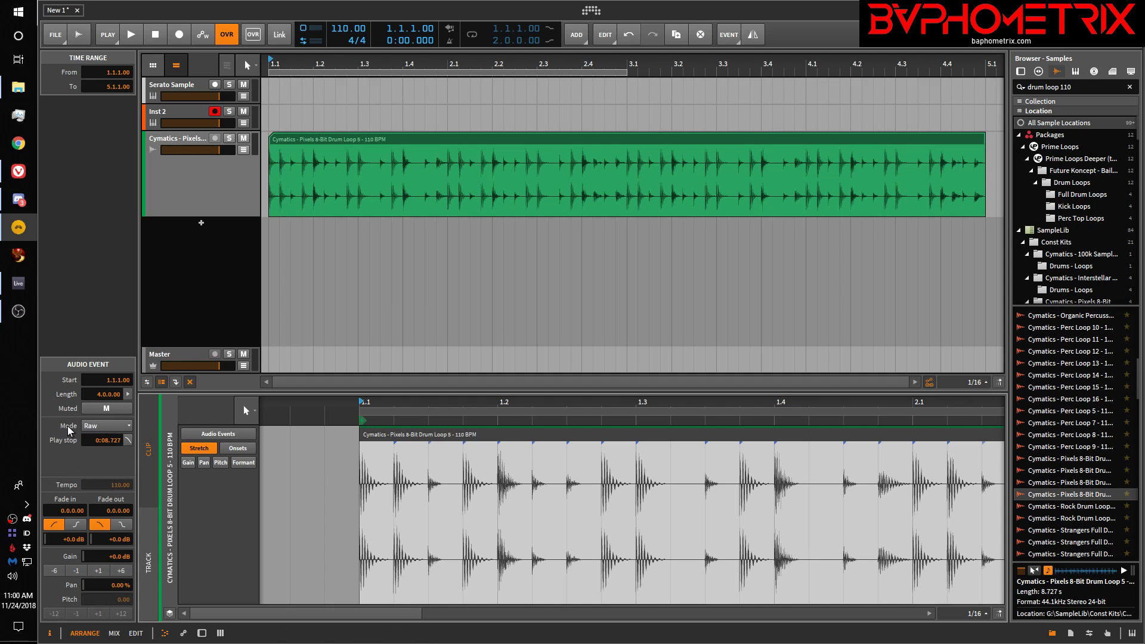
click(127, 427)
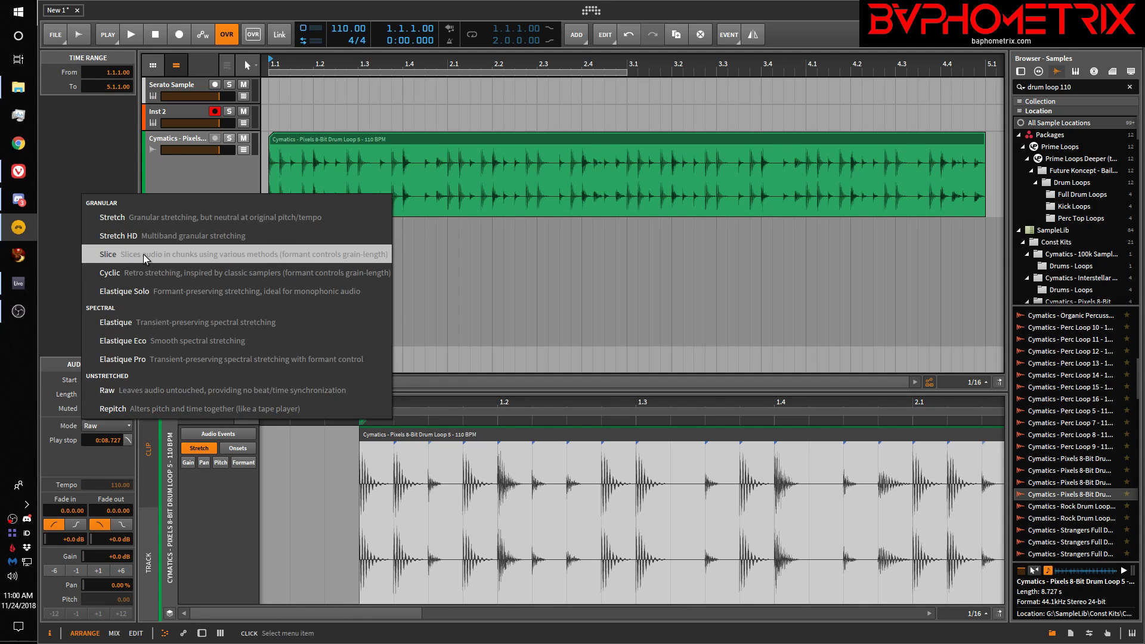
click(138, 361)
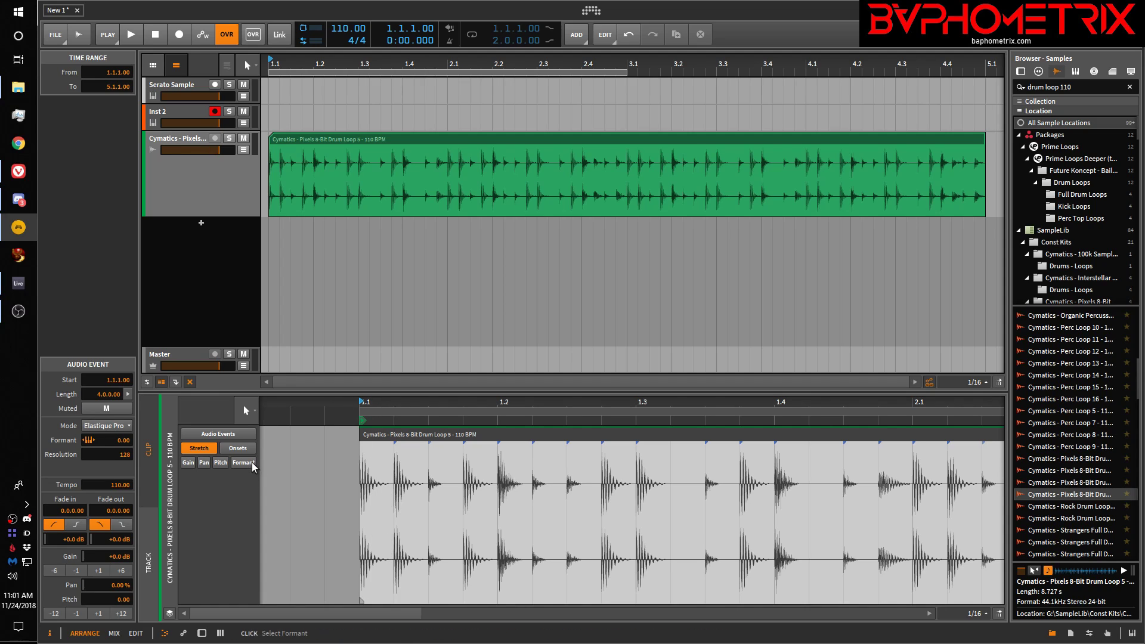
Step: Compare how the drum loop event can be edited in the Onsets, Stretch and Audio Events views, finishing in Stretch
click(238, 448)
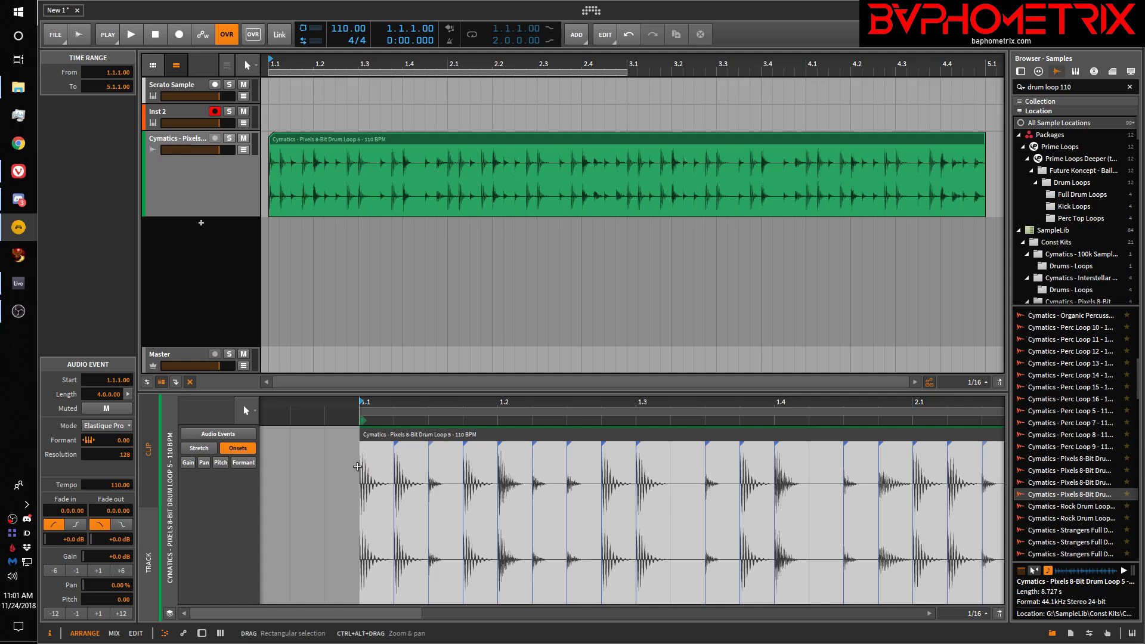
mouse_move(394, 463)
mouse_down()
mouse_move(442, 464)
mouse_move(426, 464)
mouse_up()
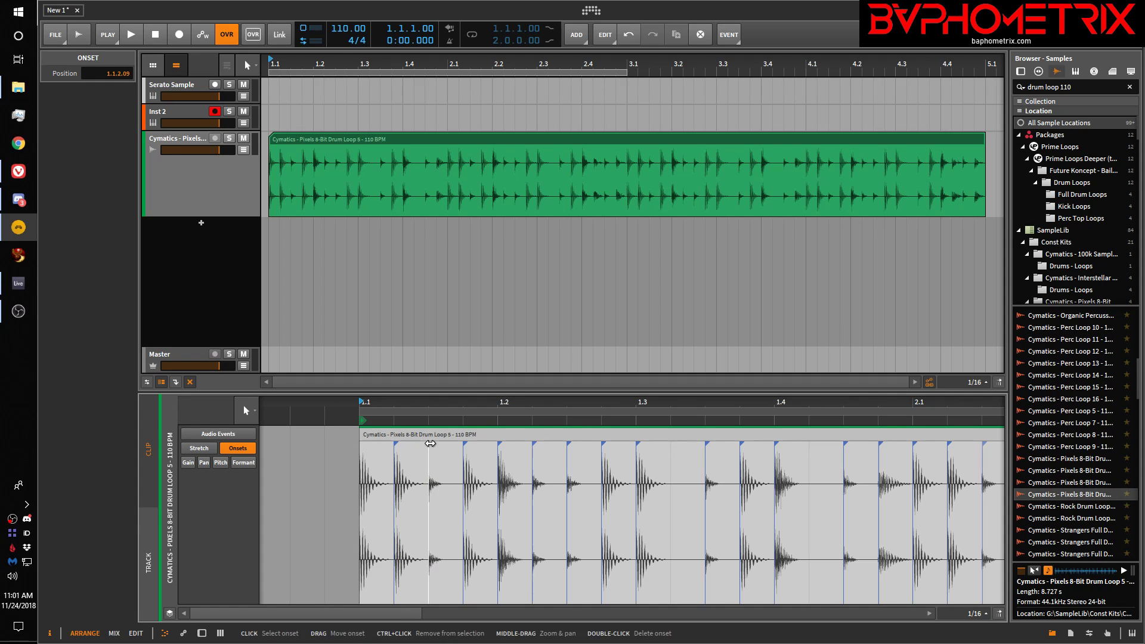
click(207, 453)
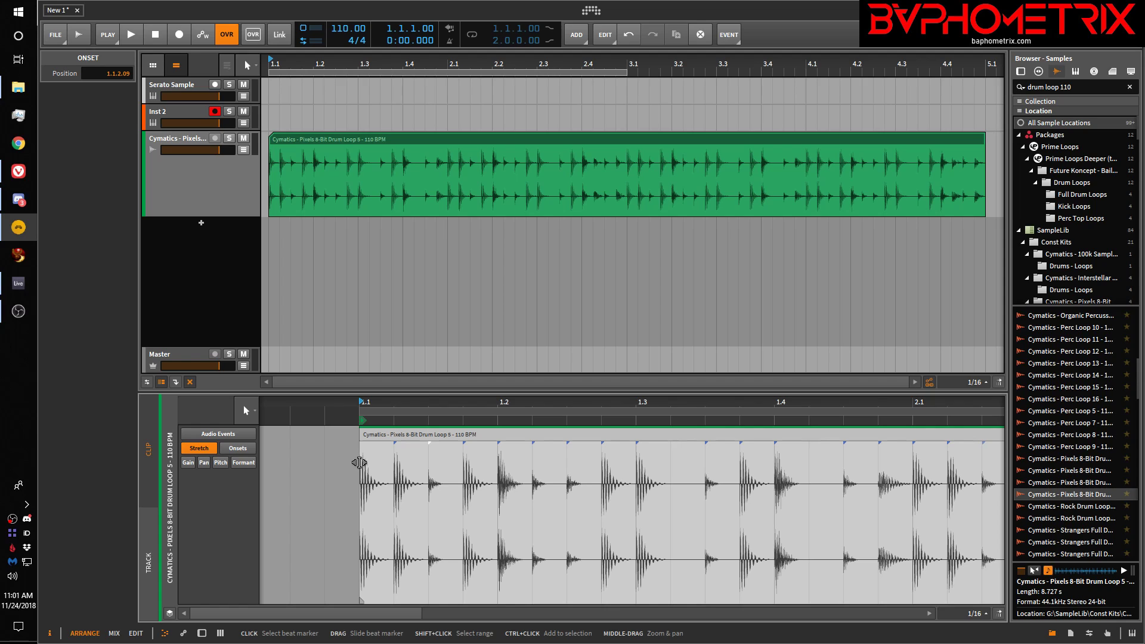
click(232, 434)
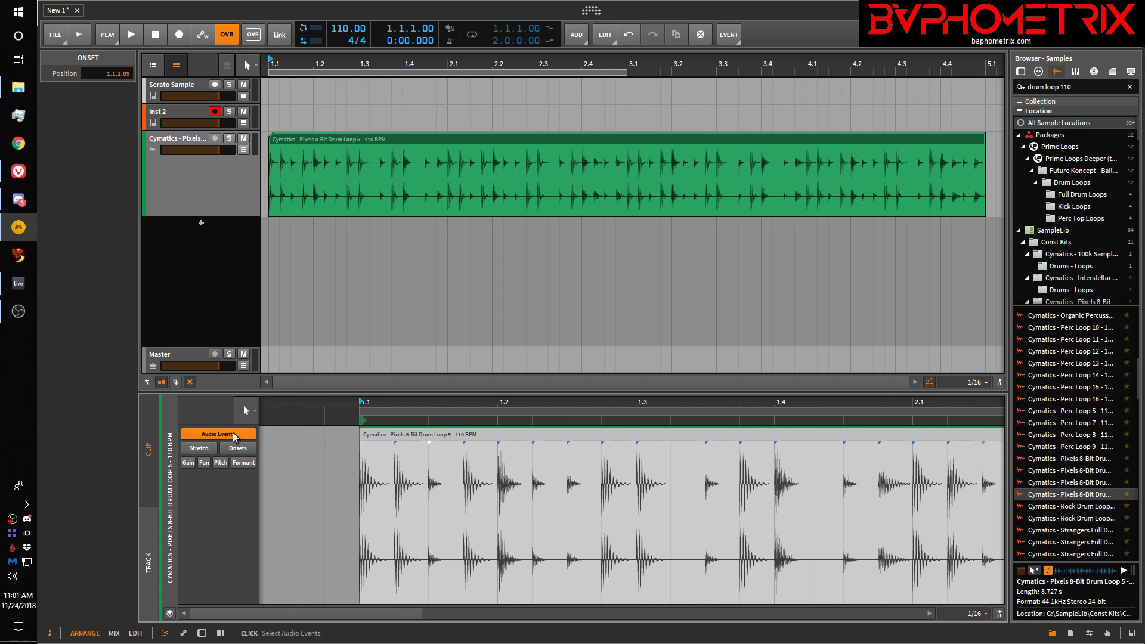
click(383, 435)
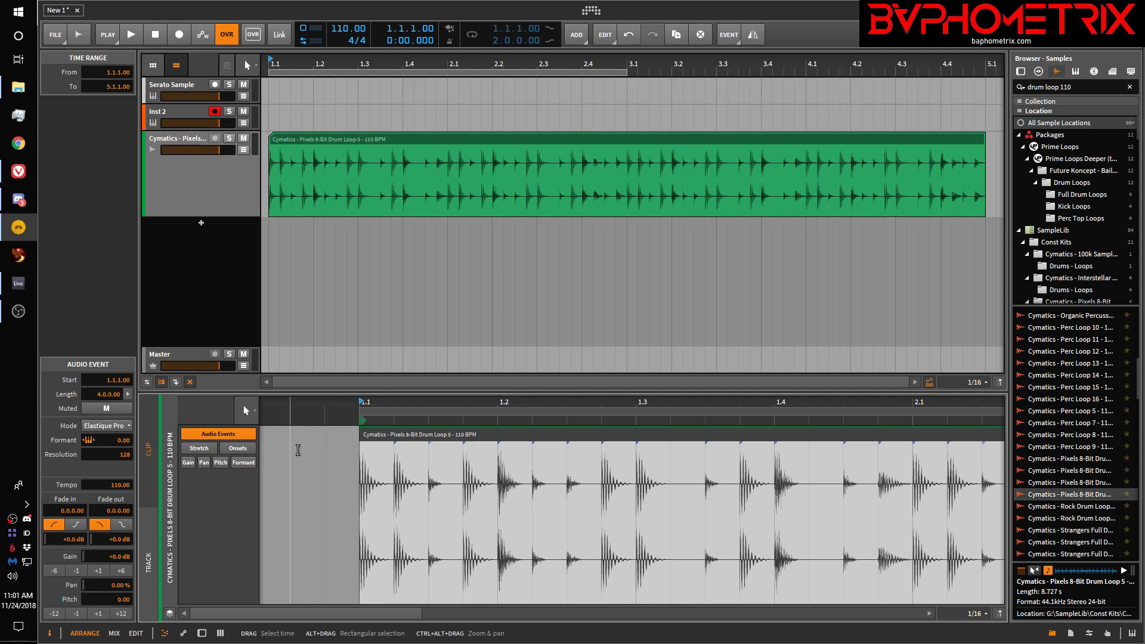
click(205, 447)
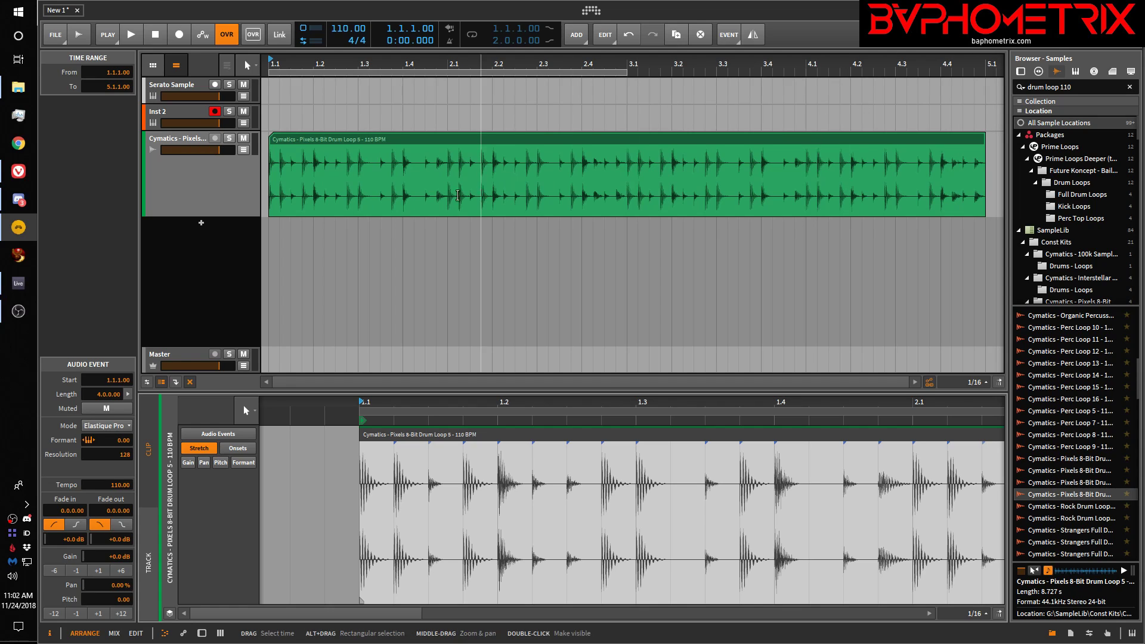
Step: Remove the first two beats of the drum loop by splitting the event at 1.3, and stretch the remaining event's start back to 1.1
click(358, 182)
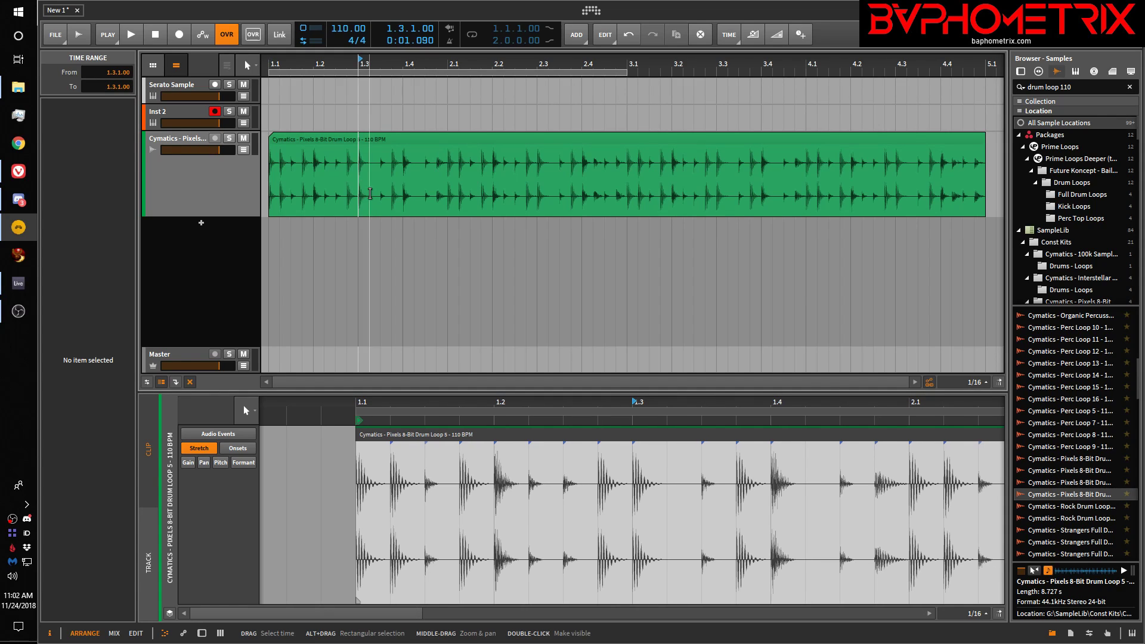
click(428, 141)
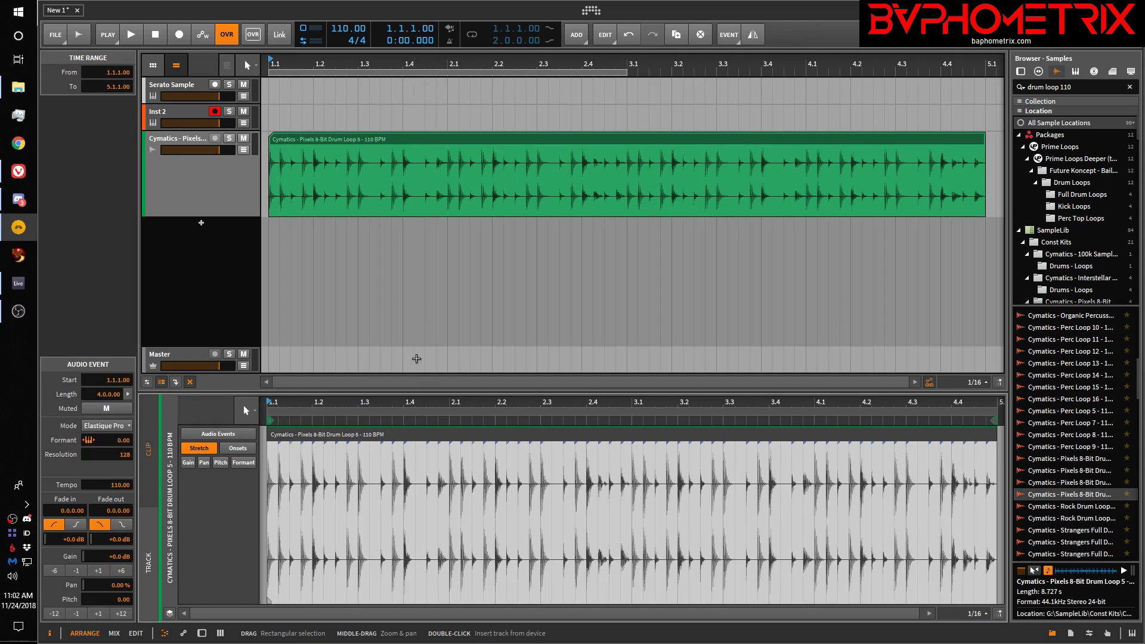
click(358, 476)
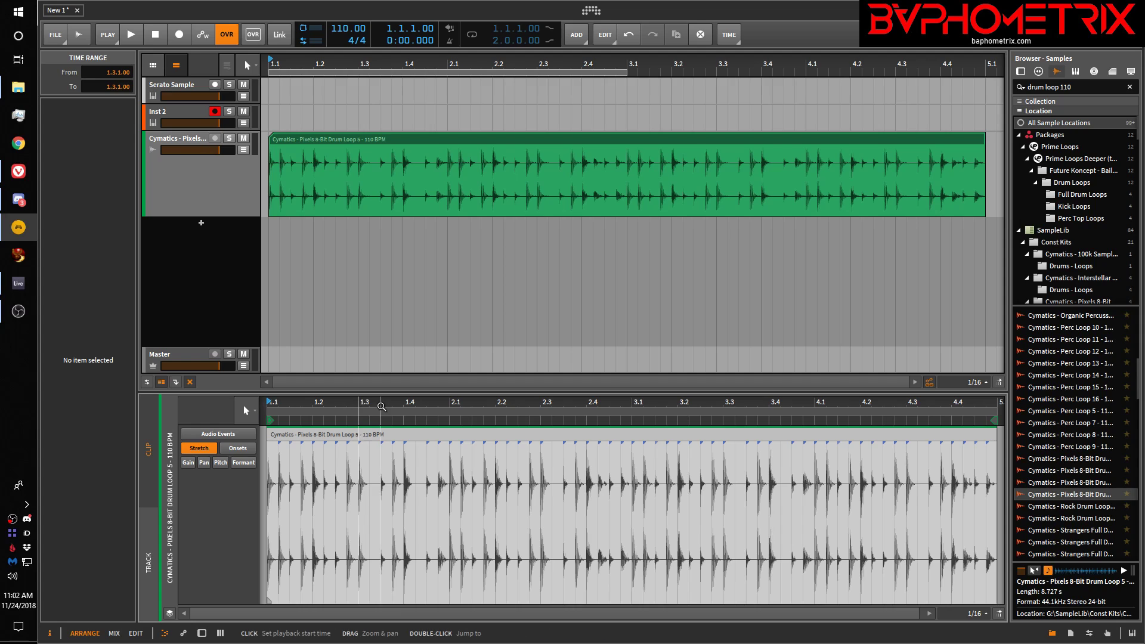
key(ctrl+e)
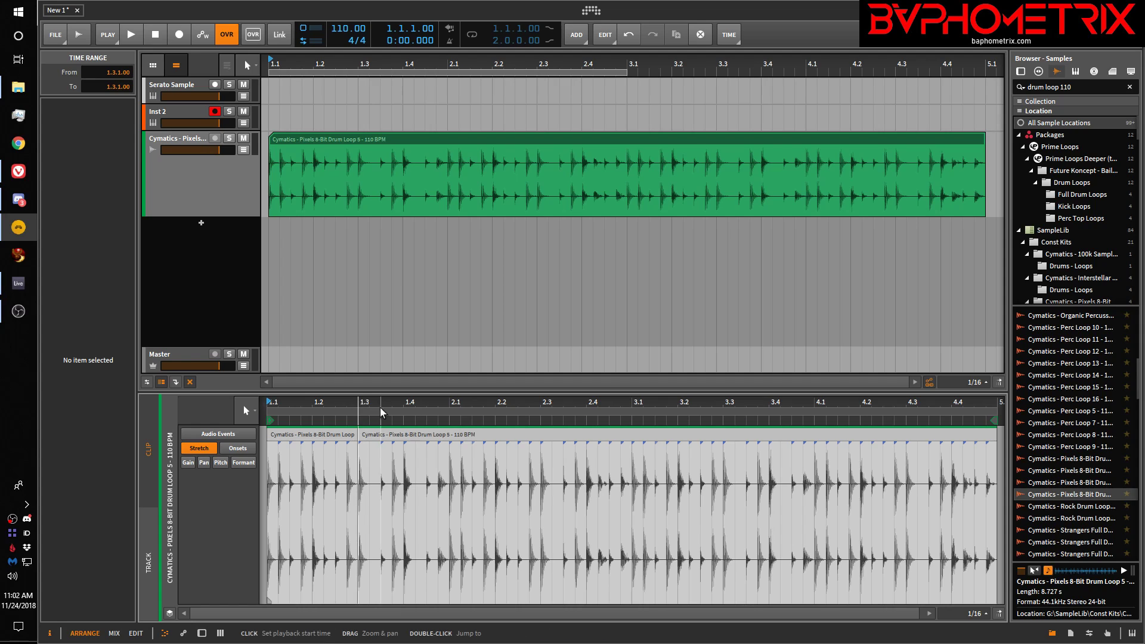
click(335, 435)
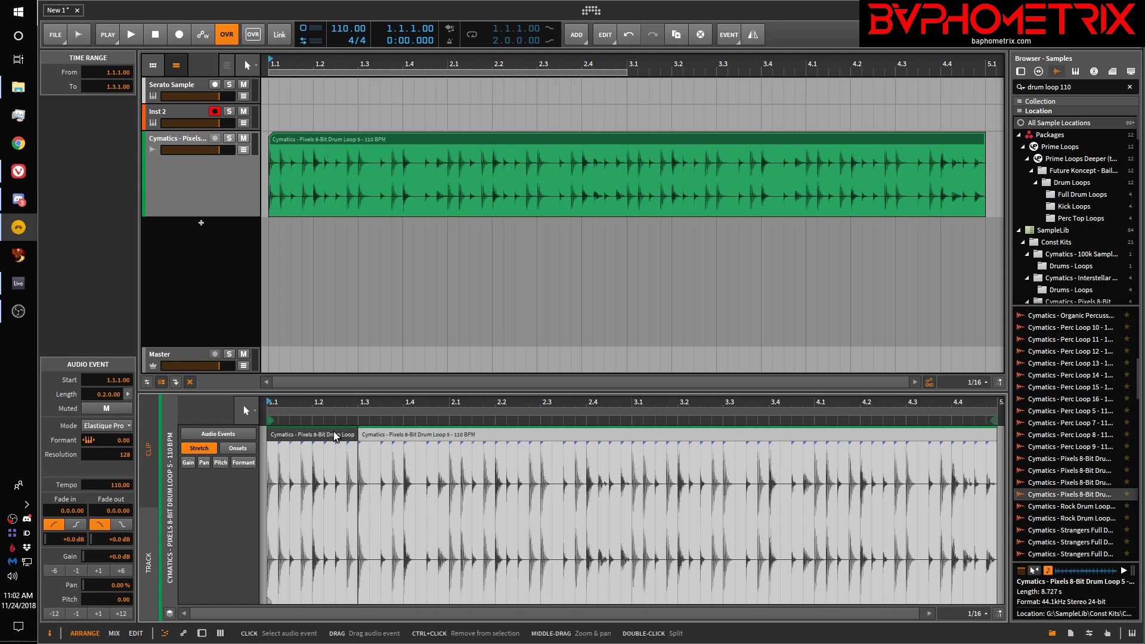
key(Delete)
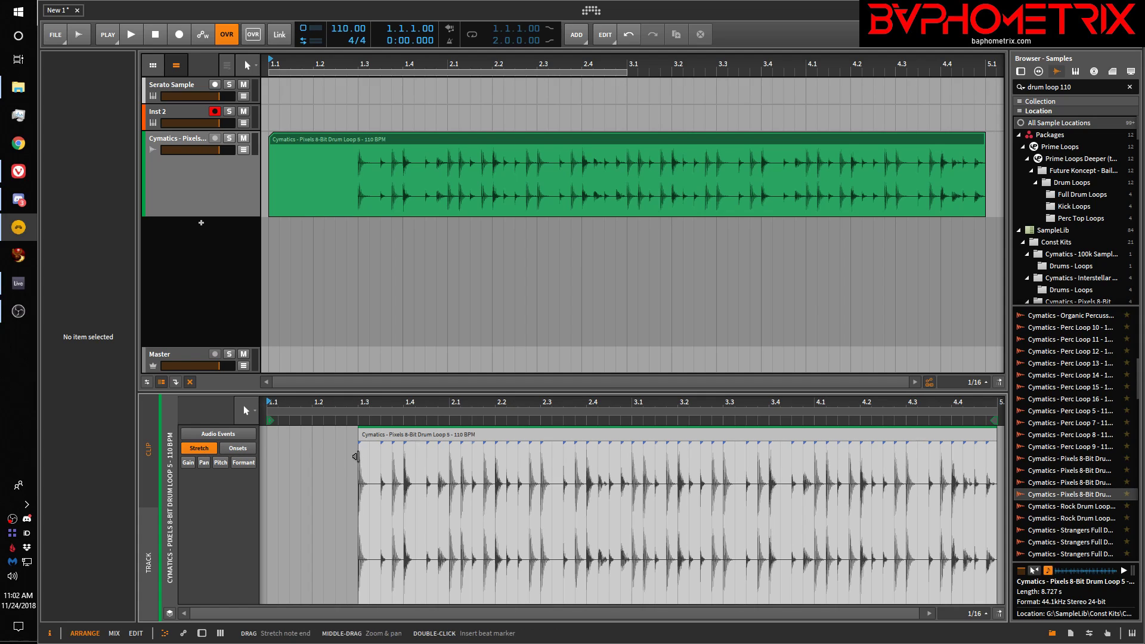
drag(358, 456, 267, 456)
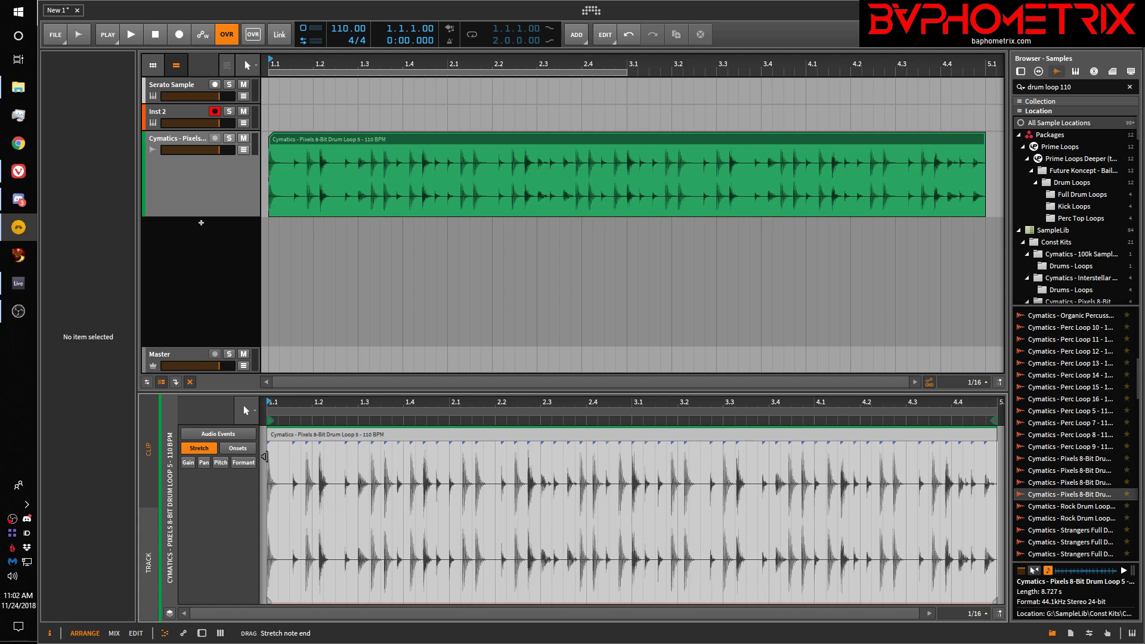
Step: Stretch the drum loop event's start to 1.3, and undo the recent edits to bring back its first two beats
mouse_move(265, 456)
mouse_down()
mouse_move(367, 463)
mouse_move(264, 461)
mouse_up()
drag(263, 461, 359, 457)
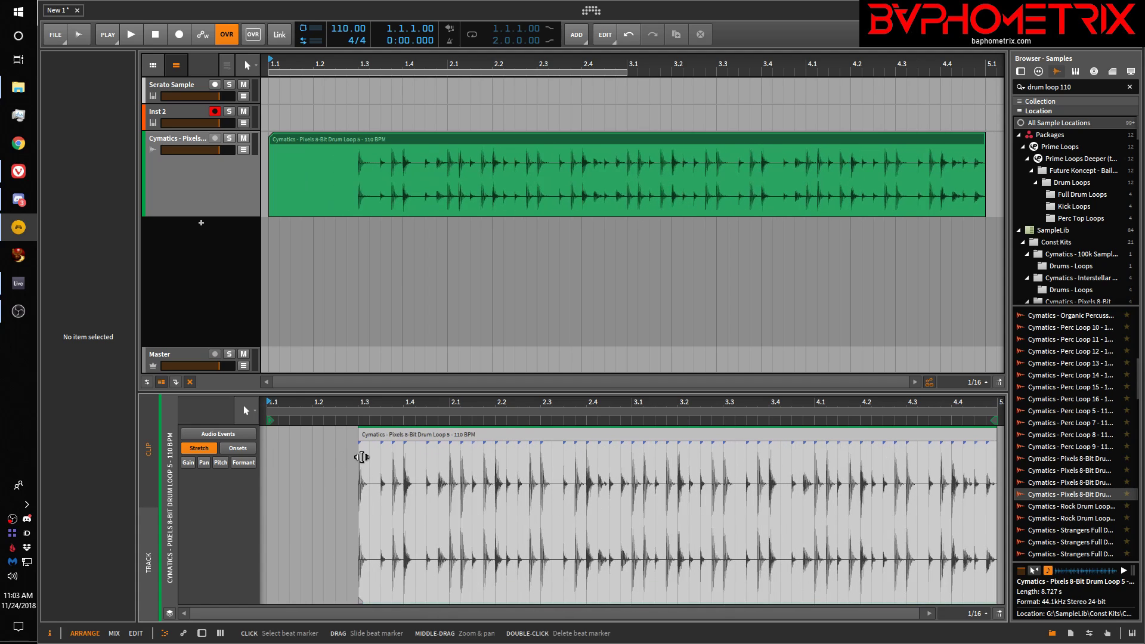
key(ctrl+z)
key(ctrl+z)
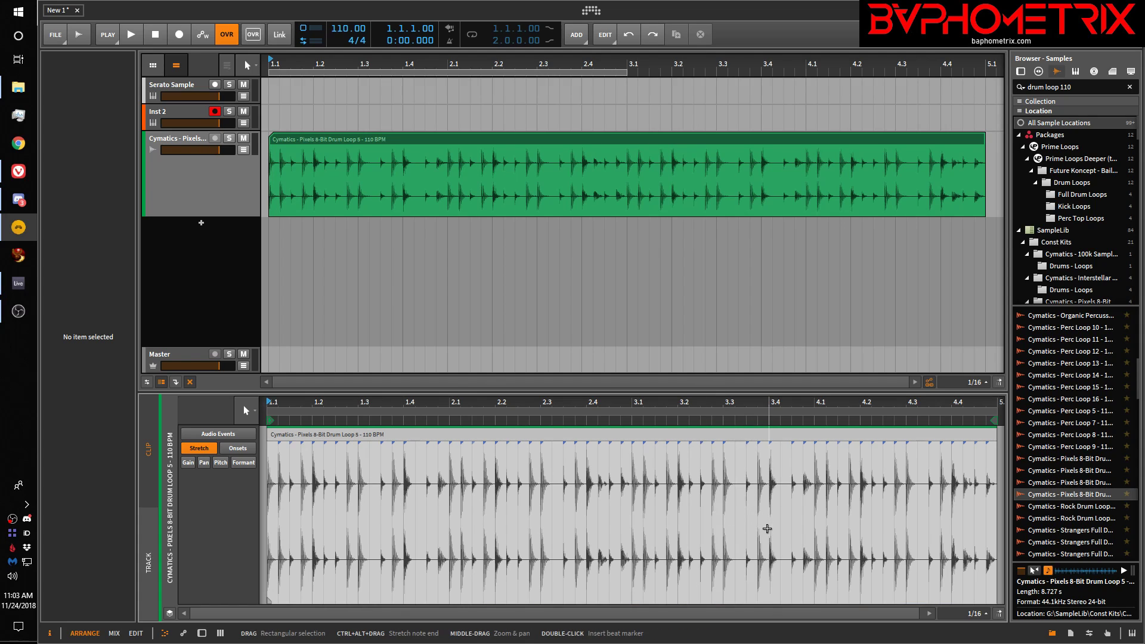
Step: Split the drum loop event at 4.1 and delete the part before the split
click(816, 541)
key(ctrl+e)
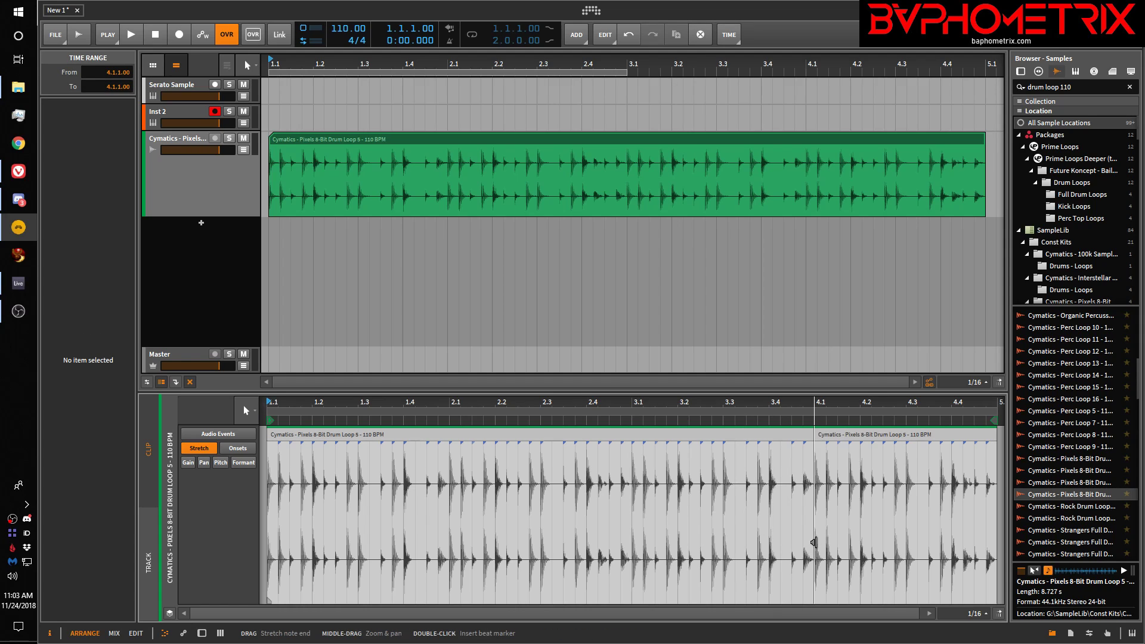
click(795, 444)
key(Delete)
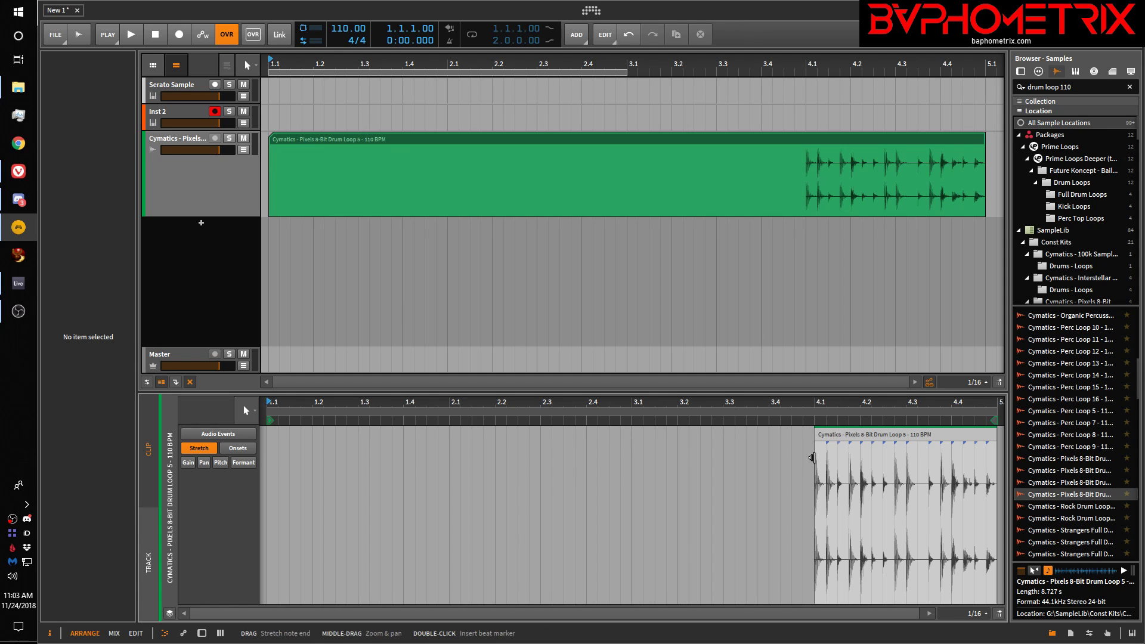
Step: Try pulling the remaining event's start from 4.1 back to 1.1 in the Stretch view, undoing the attempts
drag(812, 458, 260, 467)
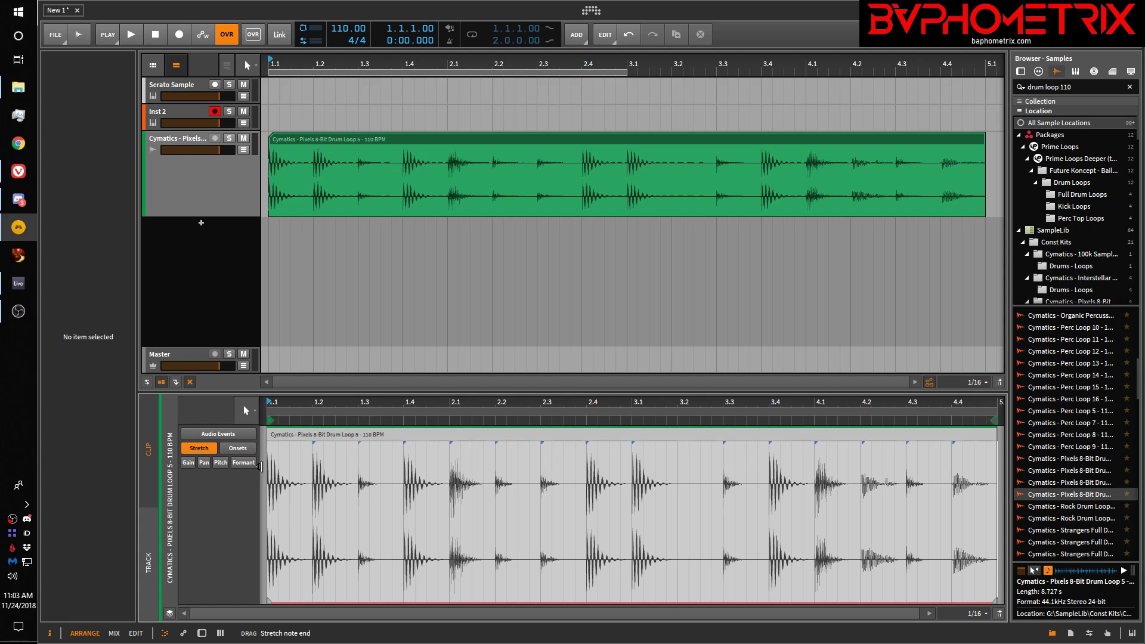
drag(258, 467, 360, 464)
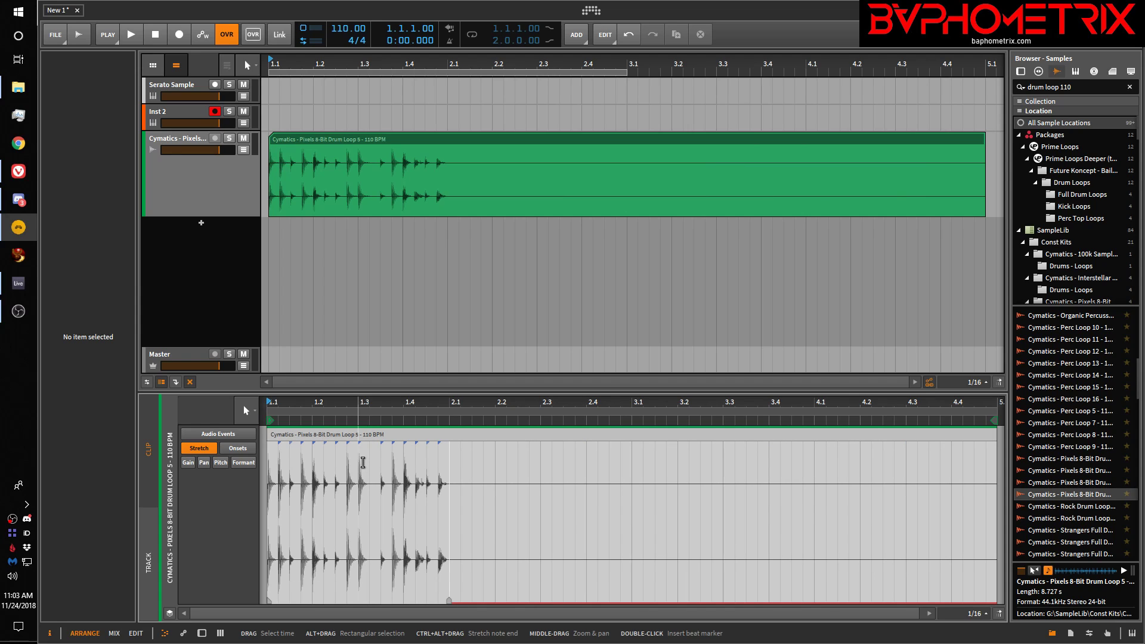
key(ctrl+z)
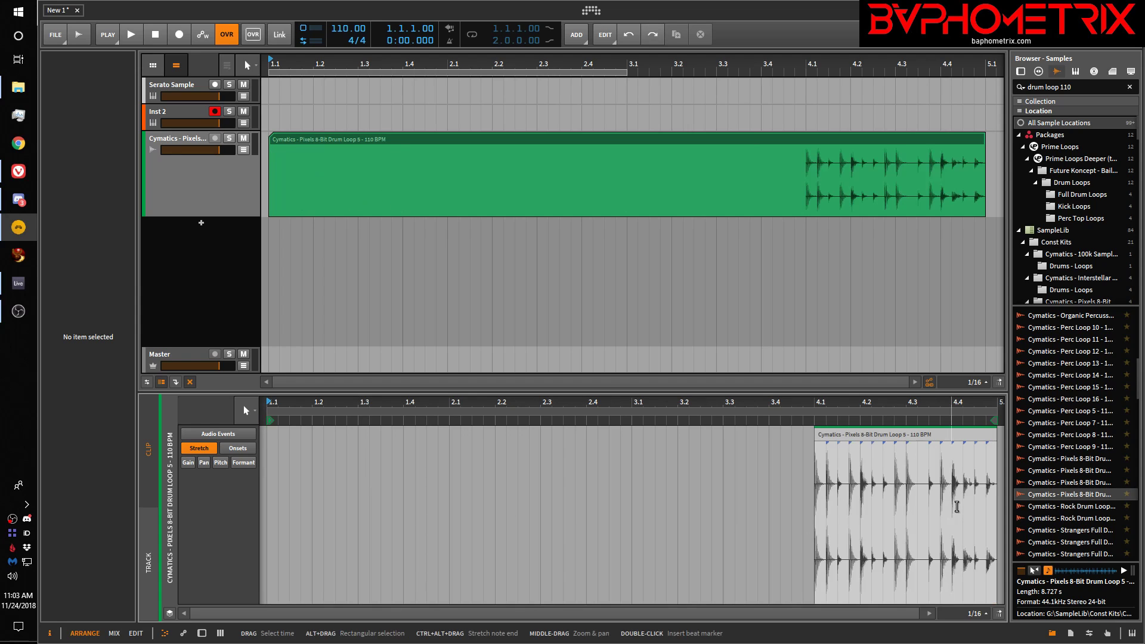
drag(815, 454, 271, 453)
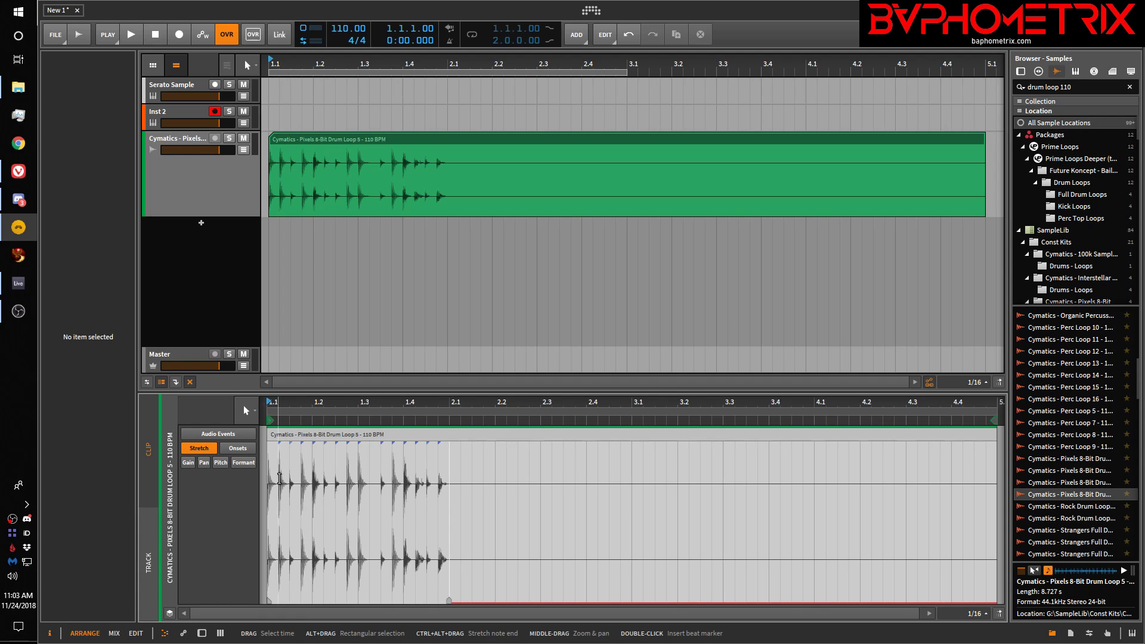
key(ctrl+z)
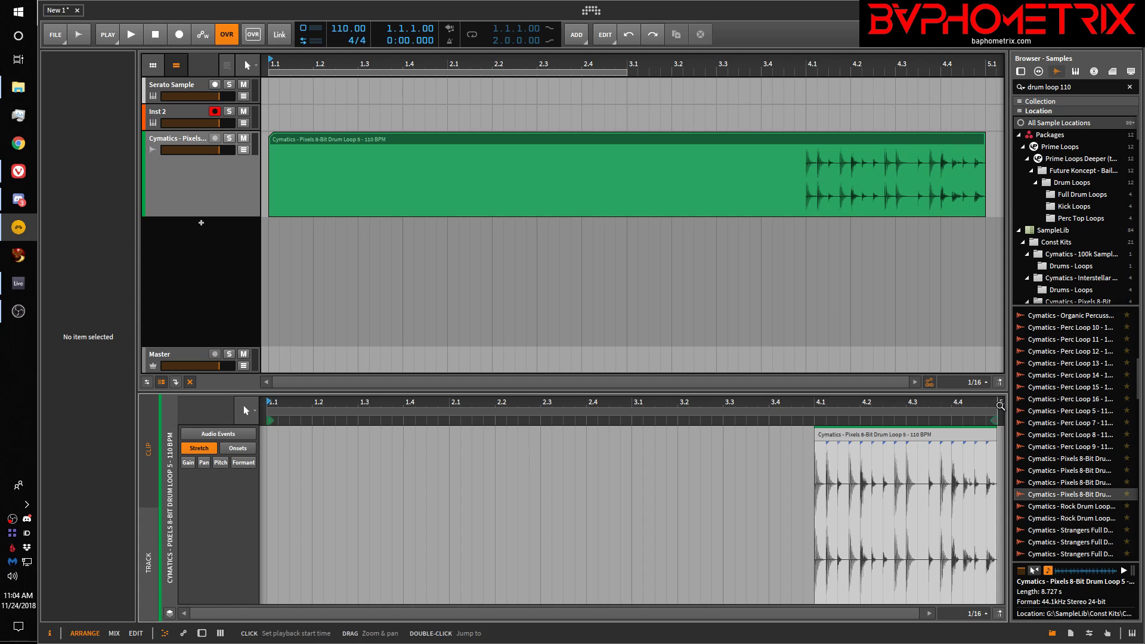
Step: Insert an onset after 4.4.4 in the Onsets view, move it close to the event's end, and return to the Stretch view
drag(996, 405, 985, 459)
drag(795, 459, 794, 453)
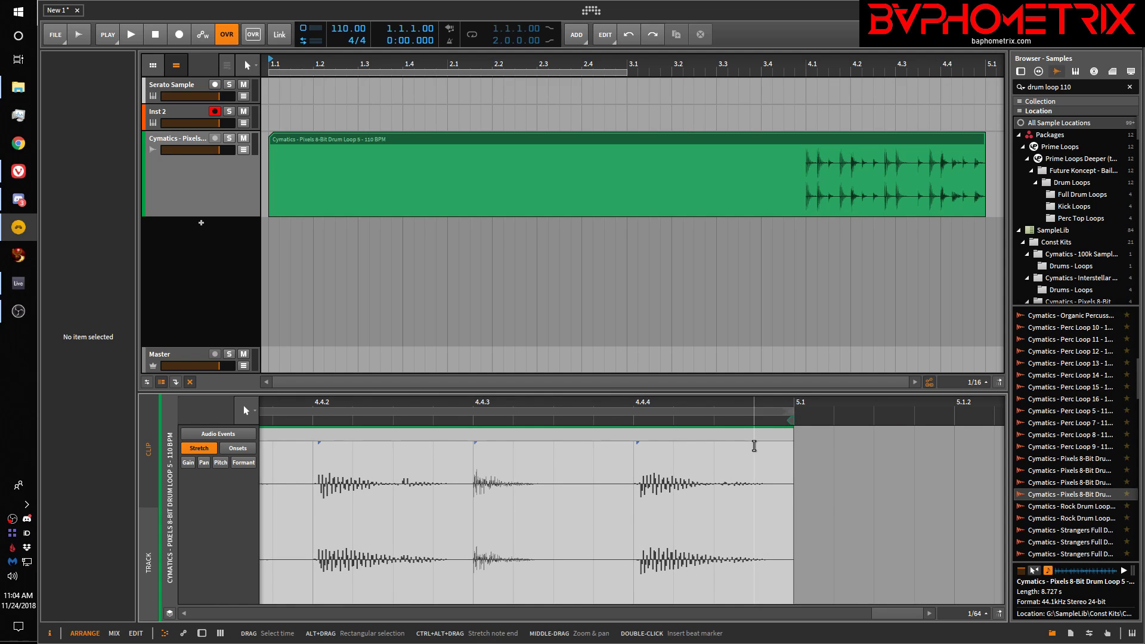
click(244, 449)
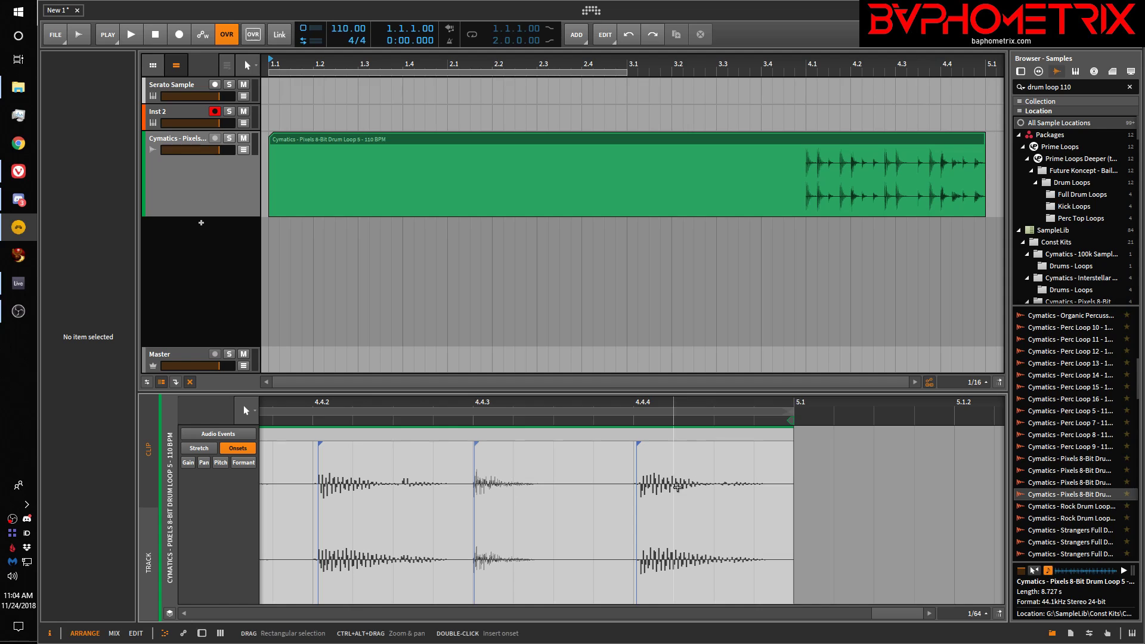
double_click(754, 442)
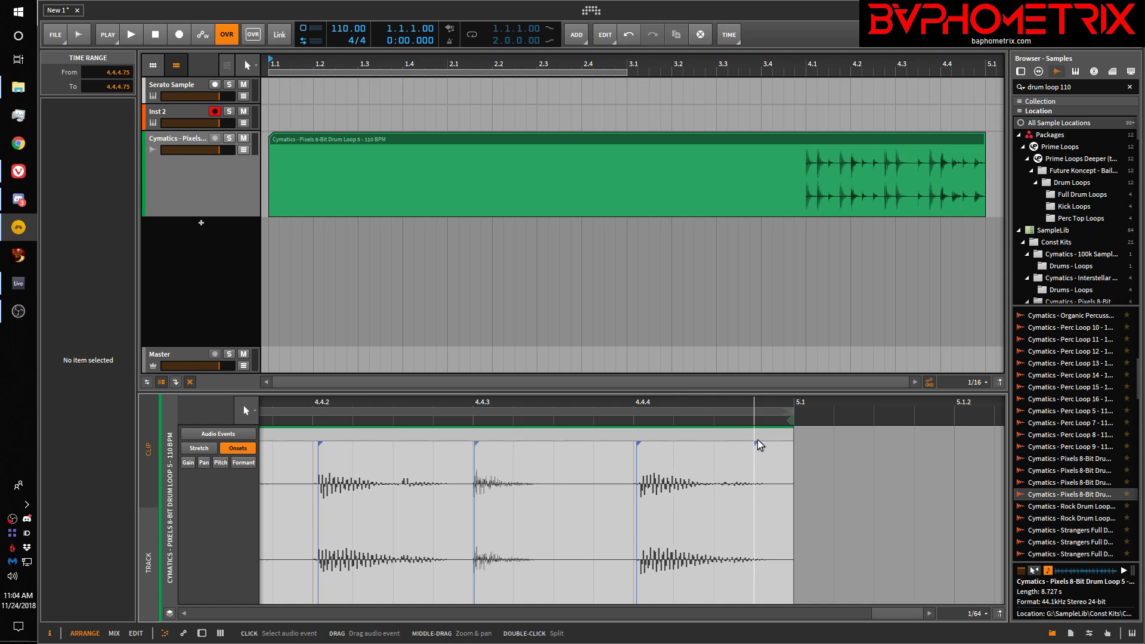
mouse_move(755, 452)
mouse_down()
mouse_move(798, 456)
mouse_move(782, 458)
mouse_up()
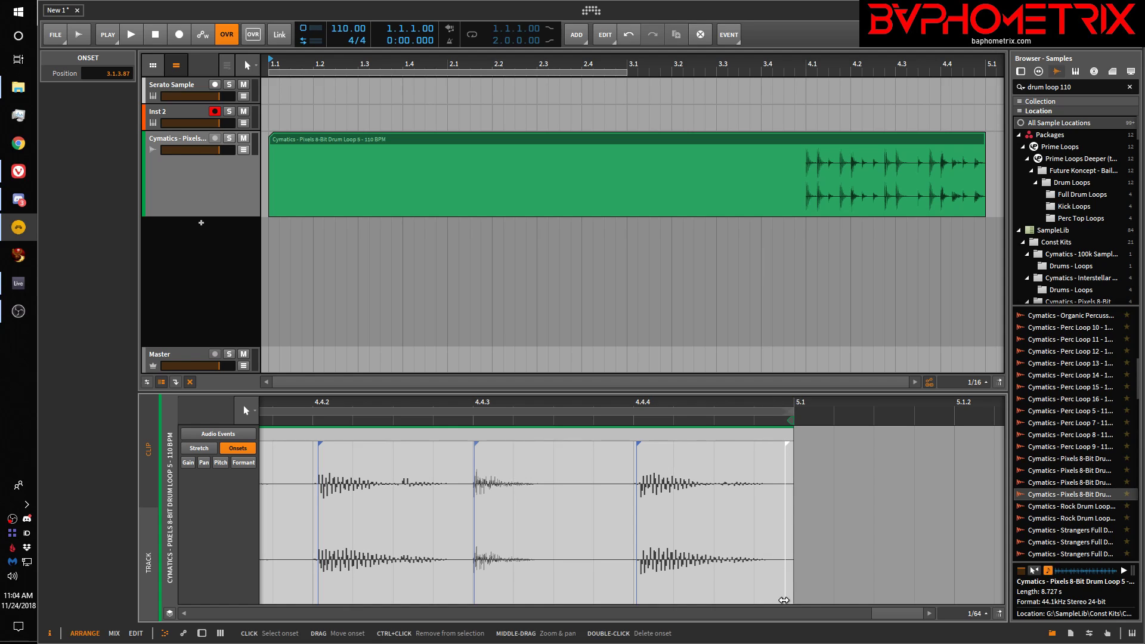
click(198, 449)
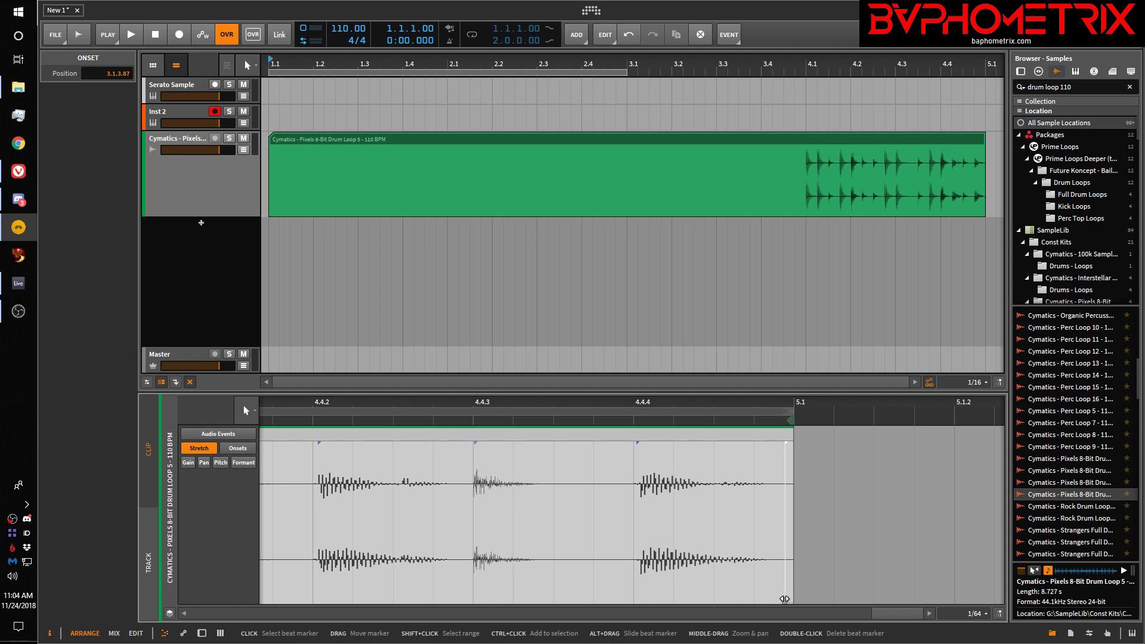
Step: Stretch the event's start back to 3.2, and try sliding its first beat marker earlier before undoing that slide
drag(568, 404, 873, 416)
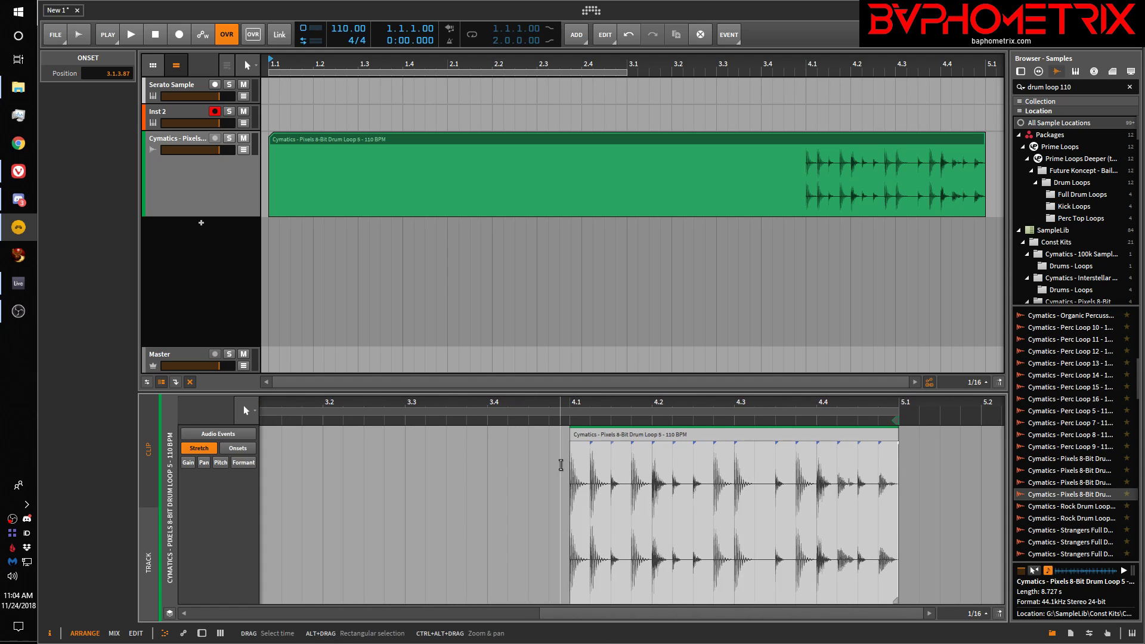
drag(568, 462, 322, 466)
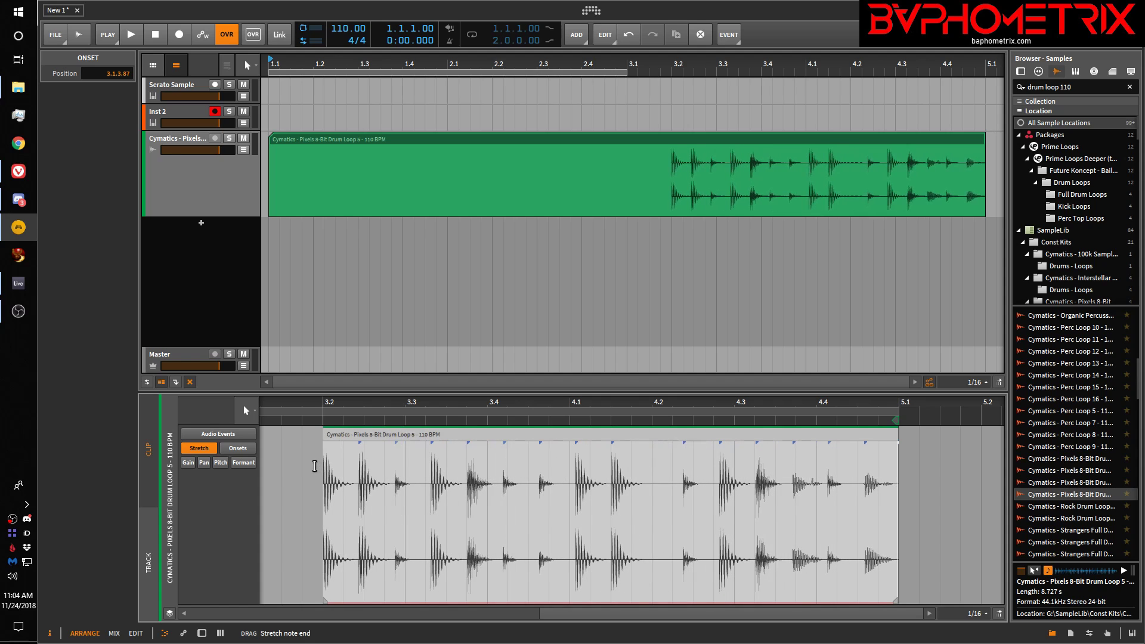
drag(488, 407, 722, 404)
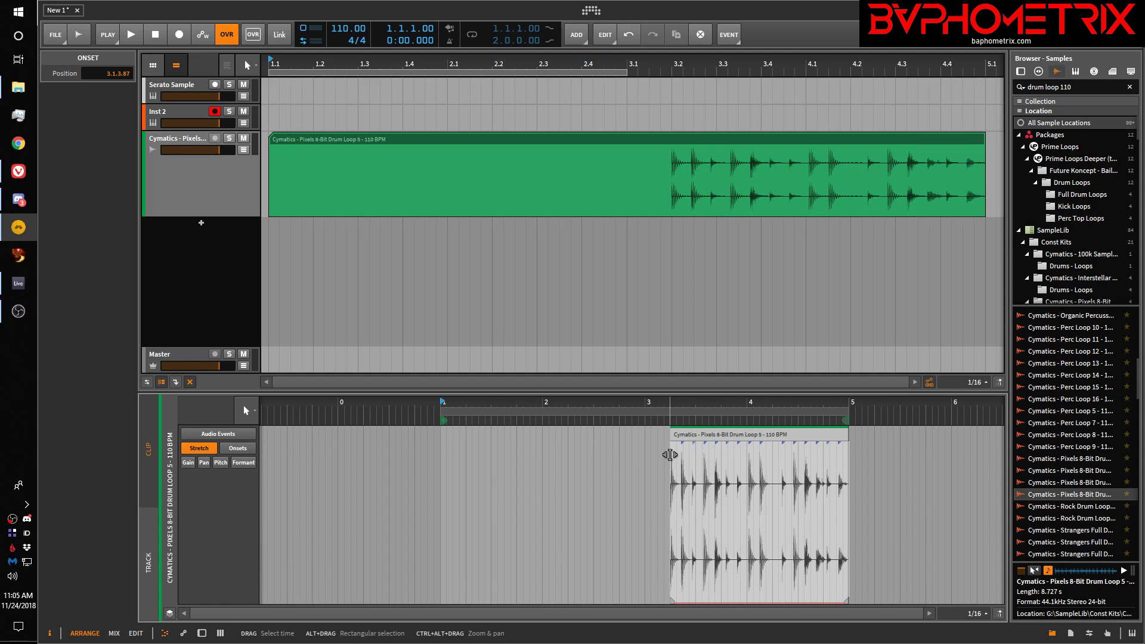
mouse_move(670, 456)
mouse_down()
mouse_move(583, 460)
mouse_move(707, 463)
mouse_move(618, 469)
mouse_up()
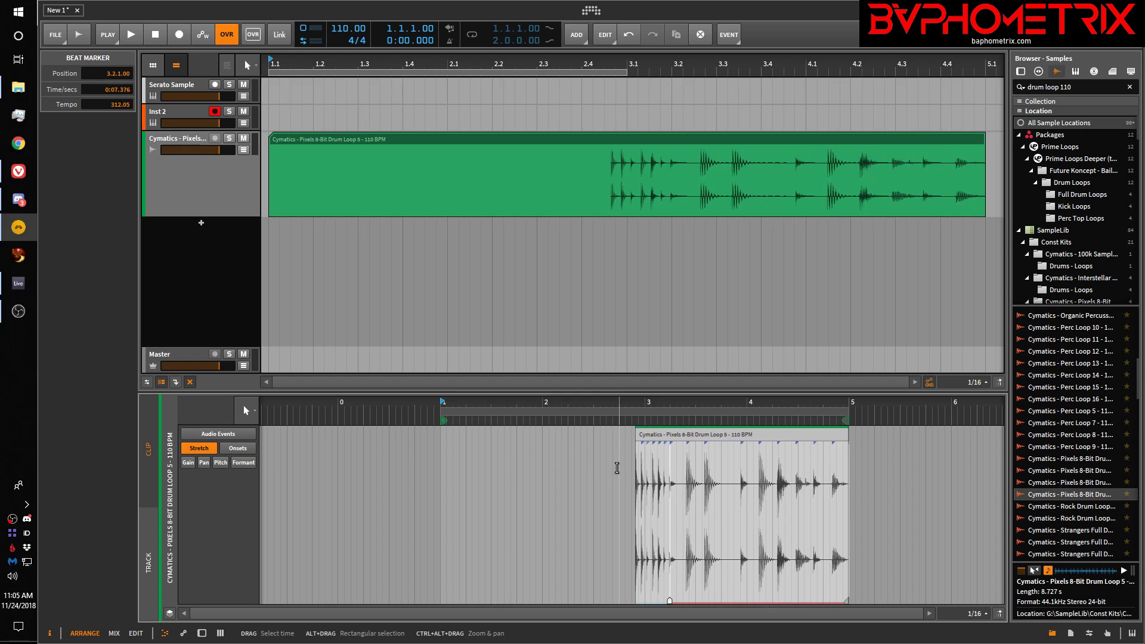
key(ctrl+z)
Step: Compare the event's start edge in the Audio Events and Stretch views, and stretch its start to 1.1 in Audio Events
click(207, 434)
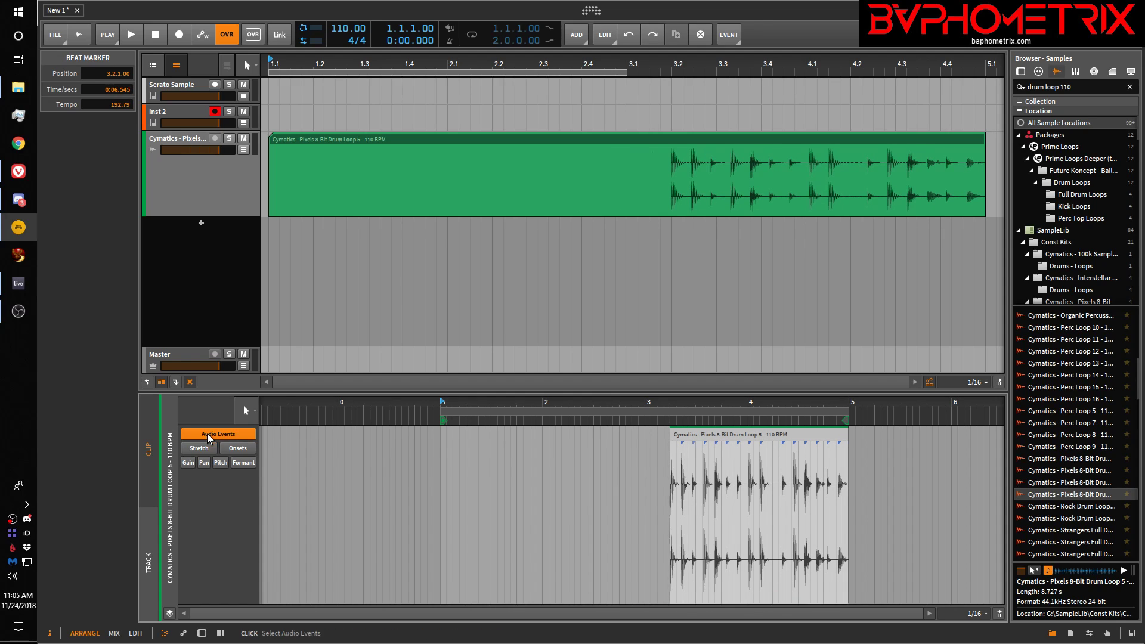
click(713, 435)
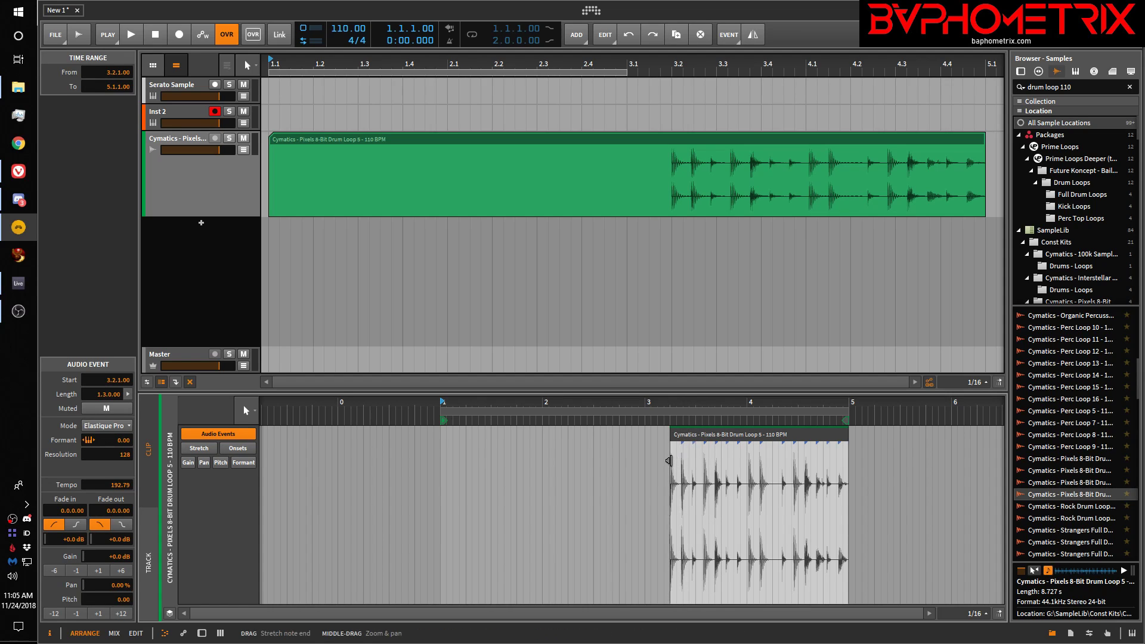
click(200, 448)
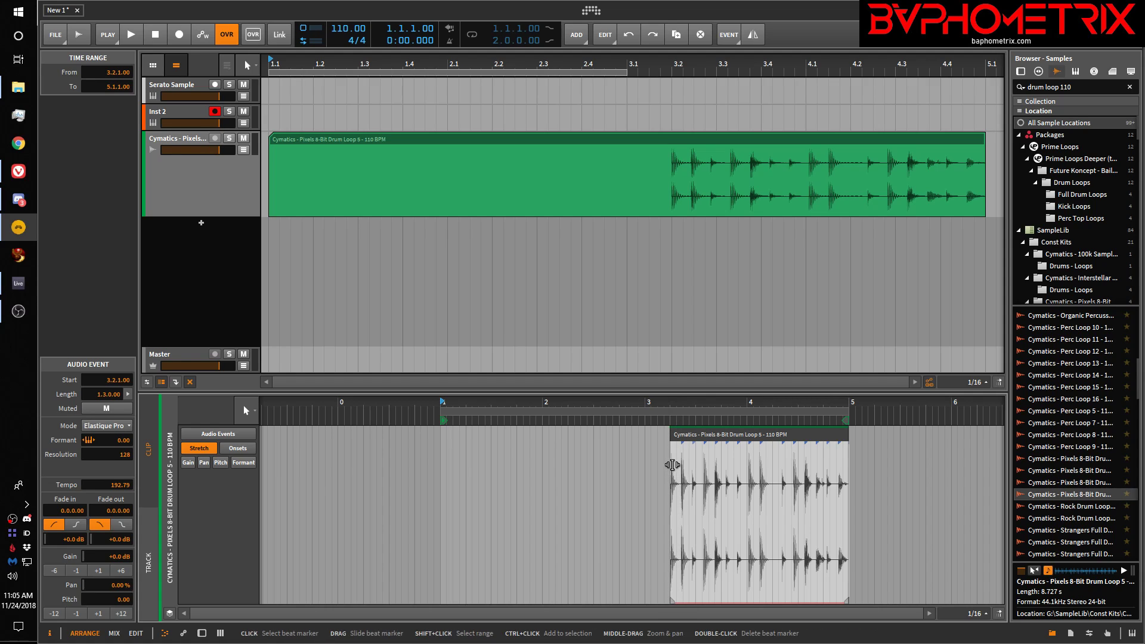
click(203, 434)
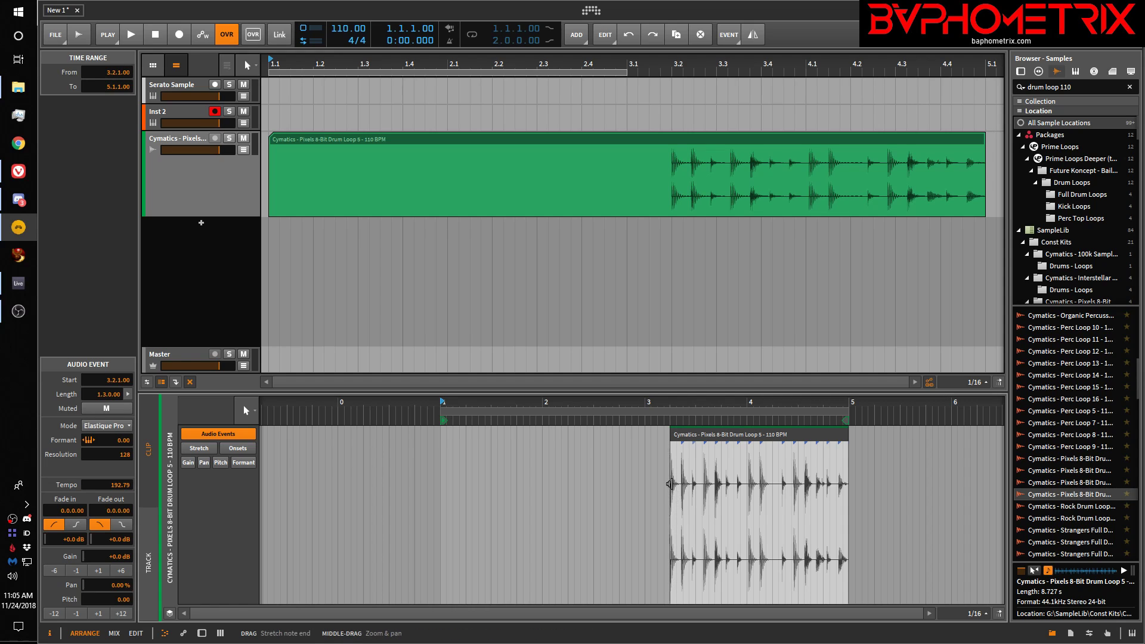
drag(669, 474, 435, 466)
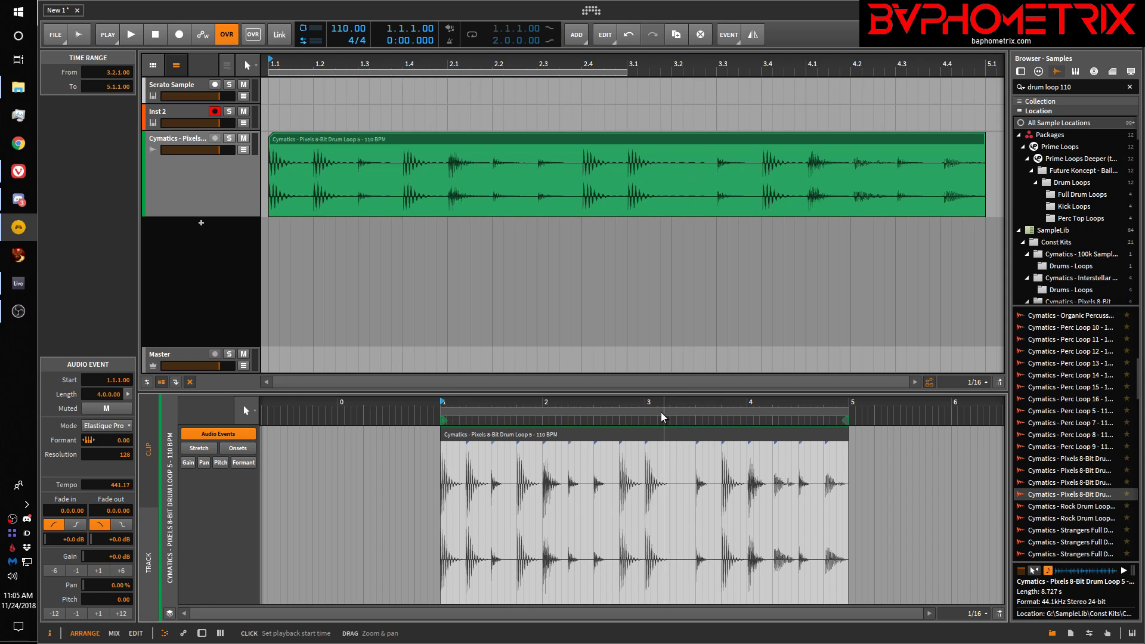
Step: Undo the stretches, the deletion and the split at 4.1 to restore the full four-bar drum loop event
drag(663, 405, 567, 431)
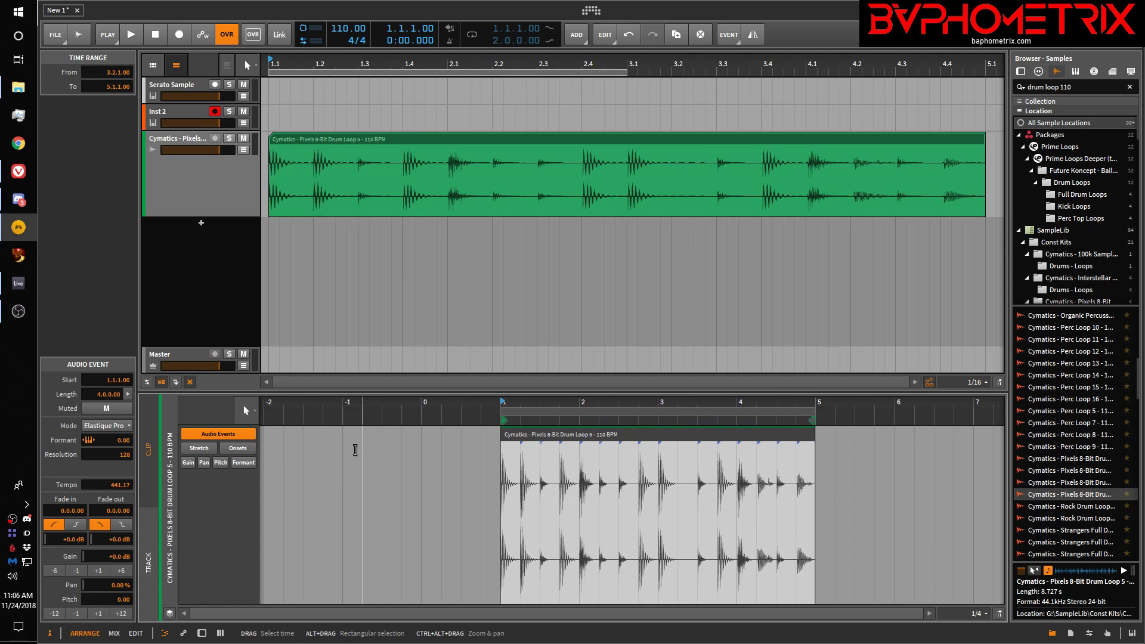
key(ctrl+z)
key(ctrl+z)
key(ctrl+z)
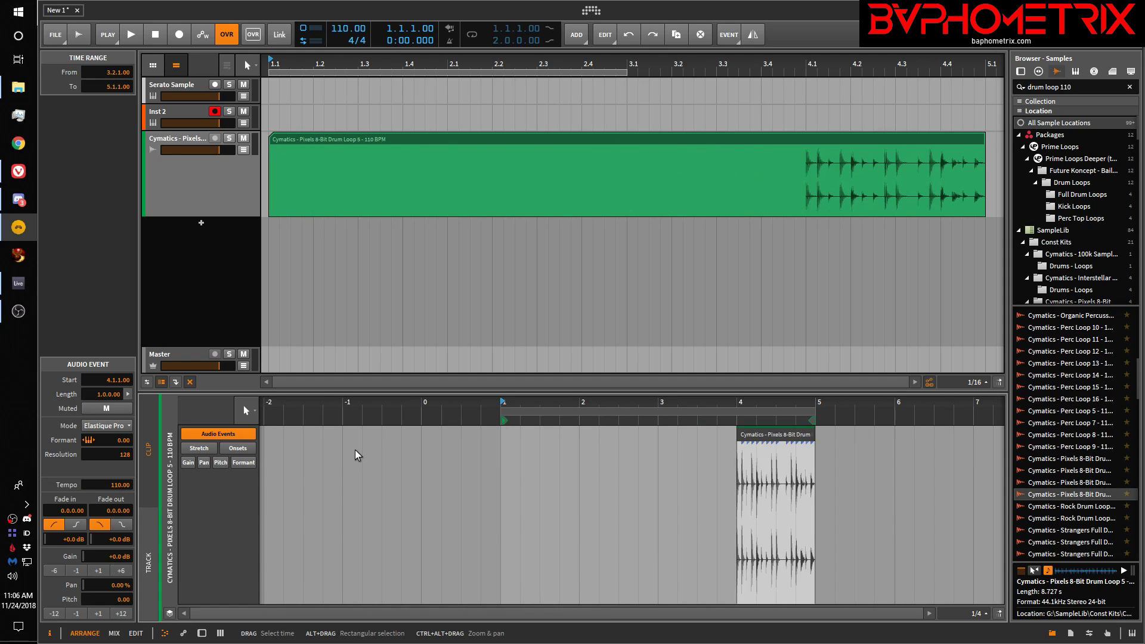
key(ctrl+z)
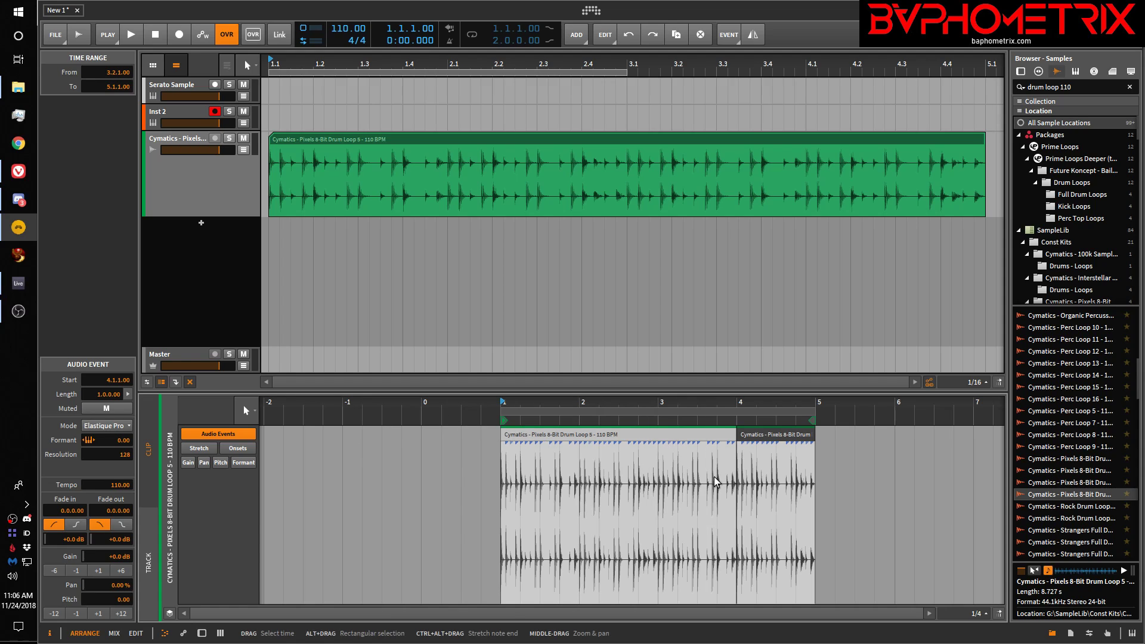
key(ctrl+z)
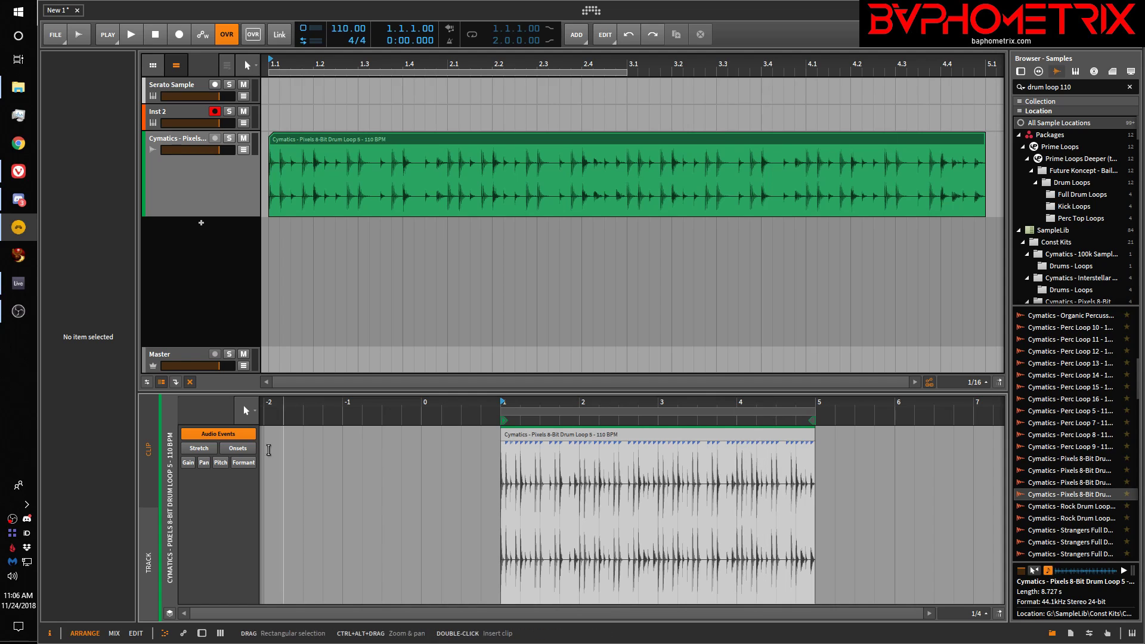
Step: Inspect the loop's start and end beat markers in the Stretch view, check its onsets, and finish in the Audio Events view
click(198, 448)
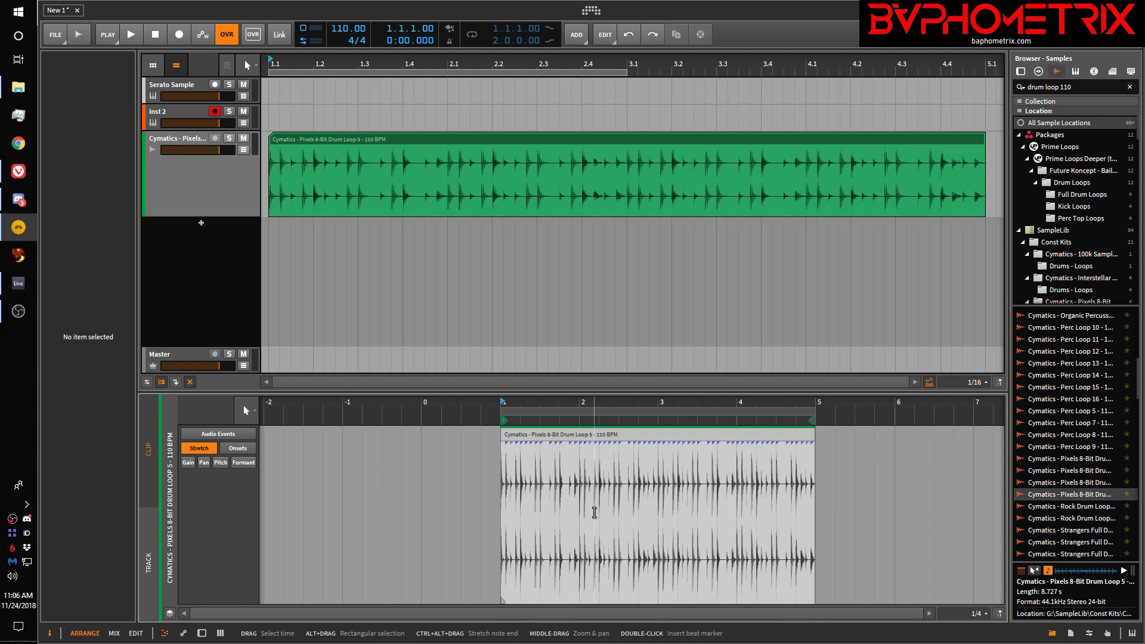
click(504, 602)
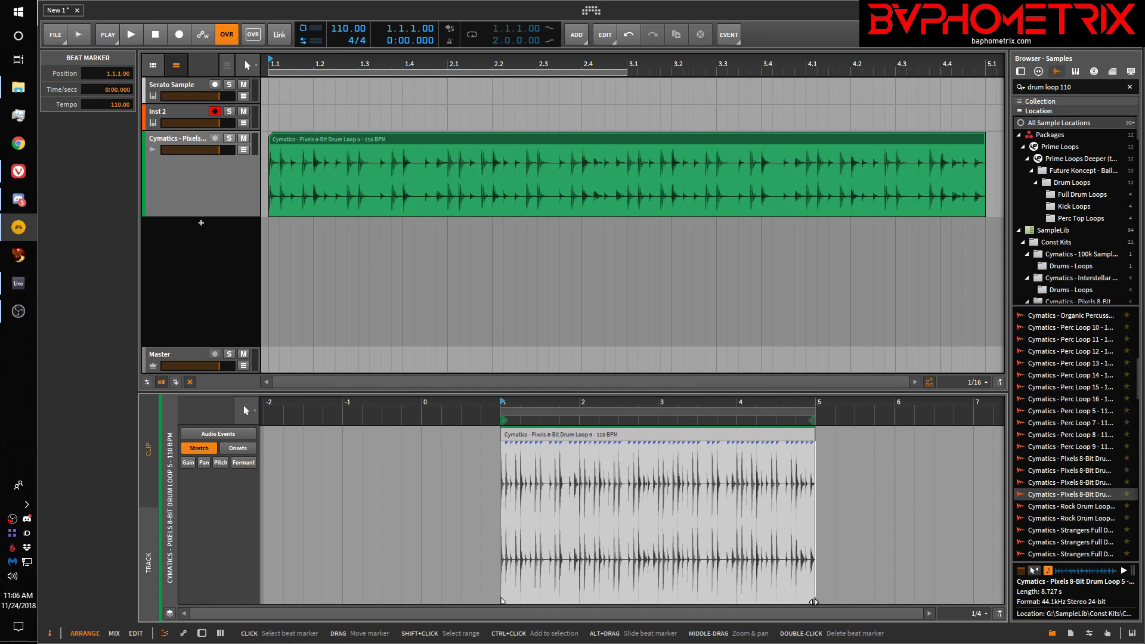
drag(815, 602, 816, 604)
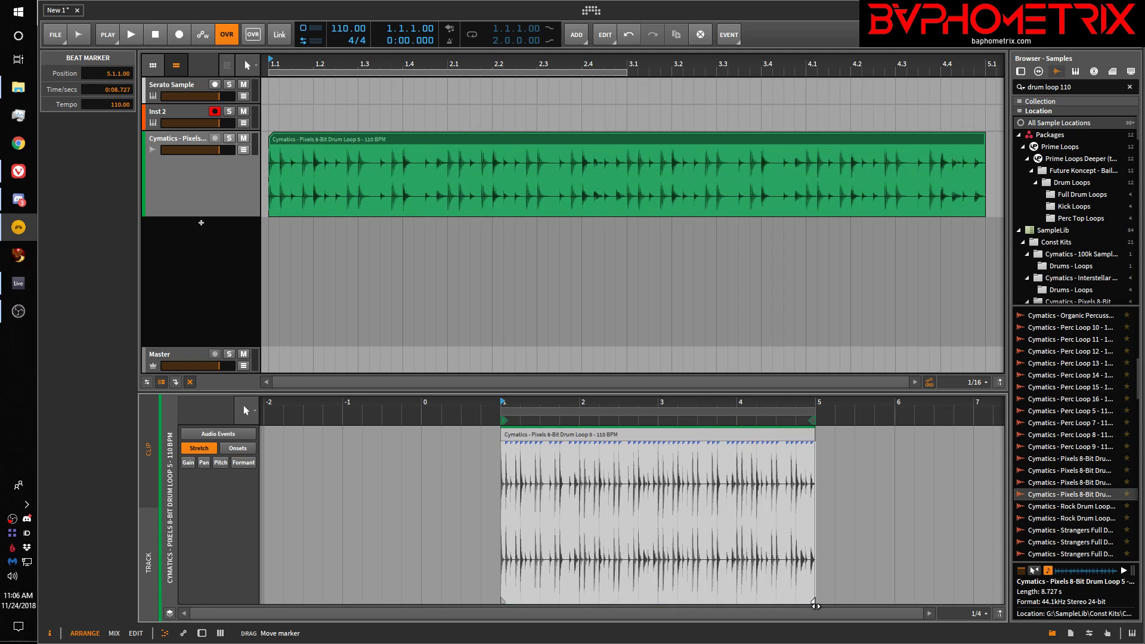
click(770, 506)
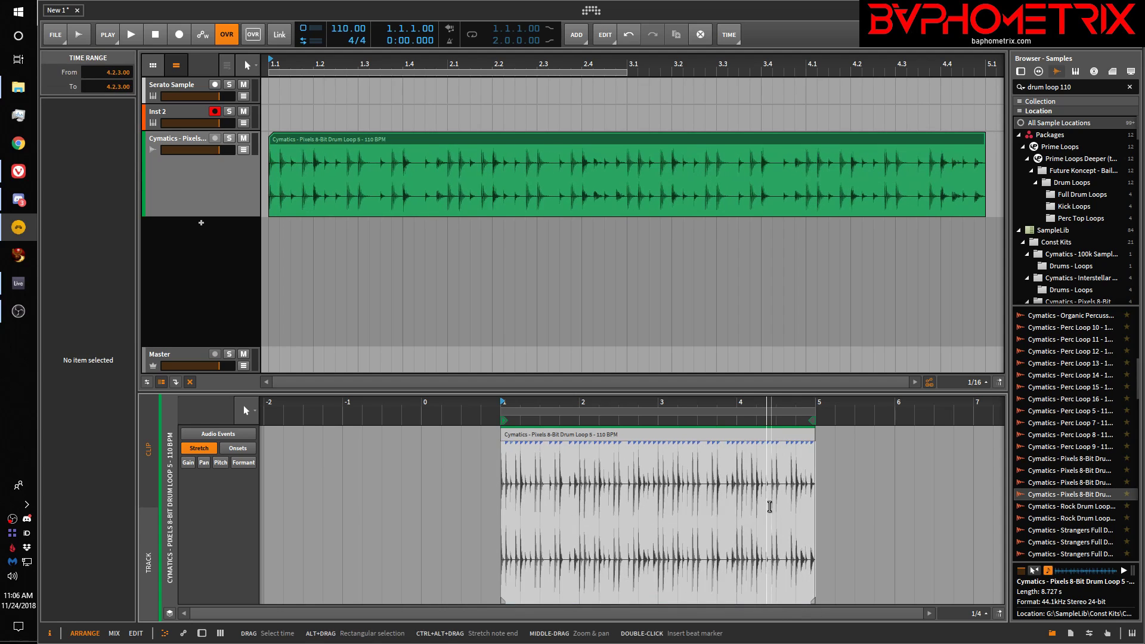
click(239, 449)
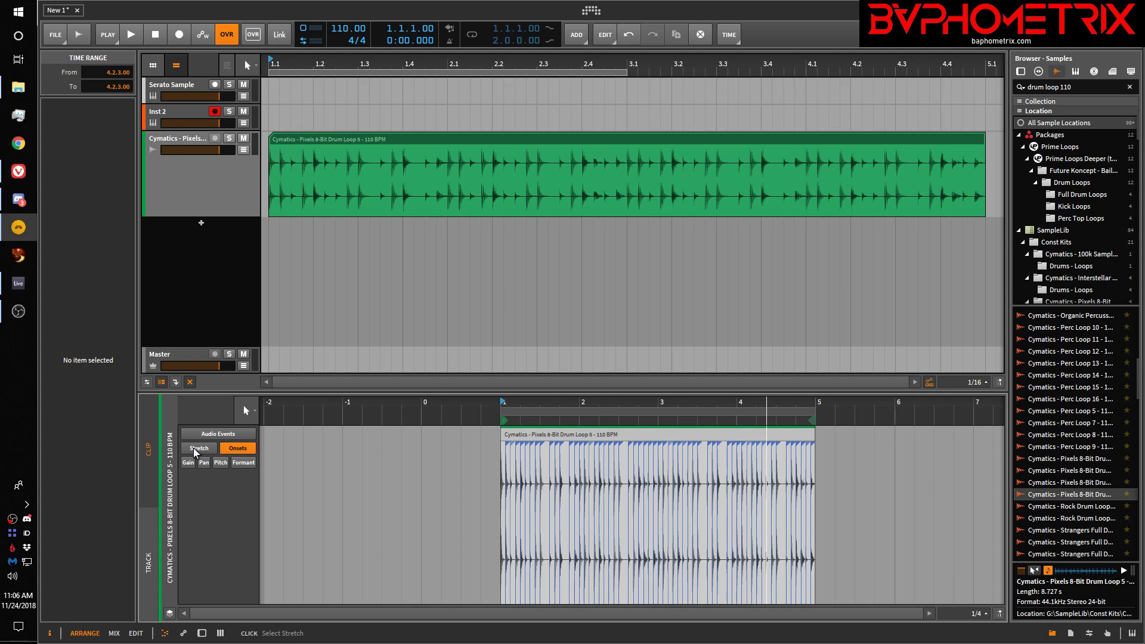
click(195, 452)
click(219, 434)
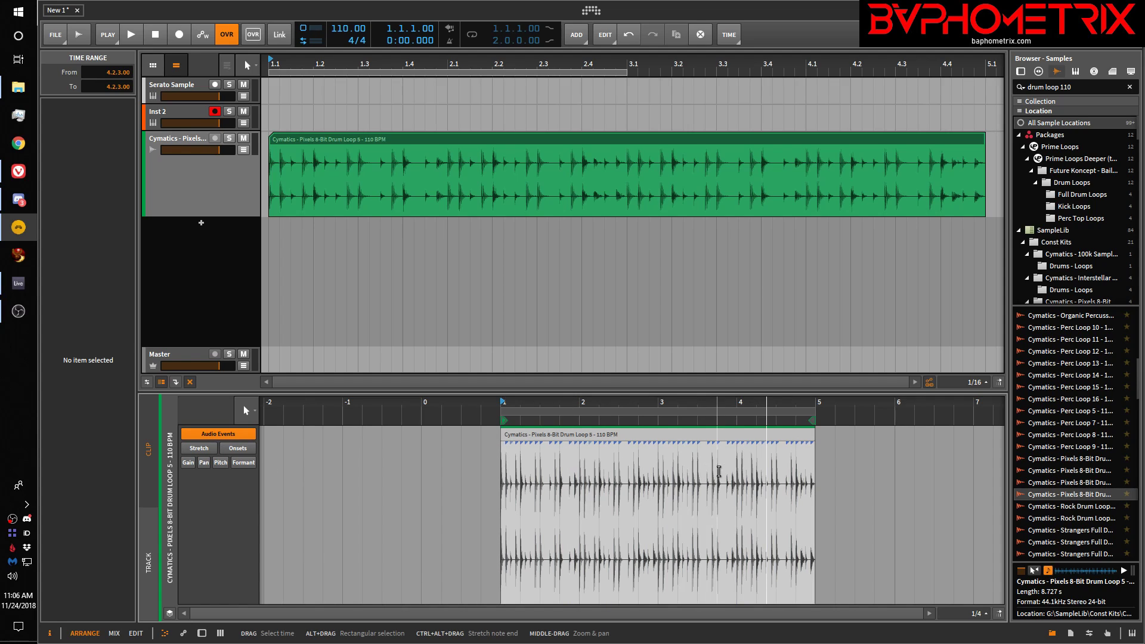
Step: Split the drum loop event at 4.1 in the Audio Events view and delete the first three bars
click(738, 473)
key(ctrl+e)
click(710, 434)
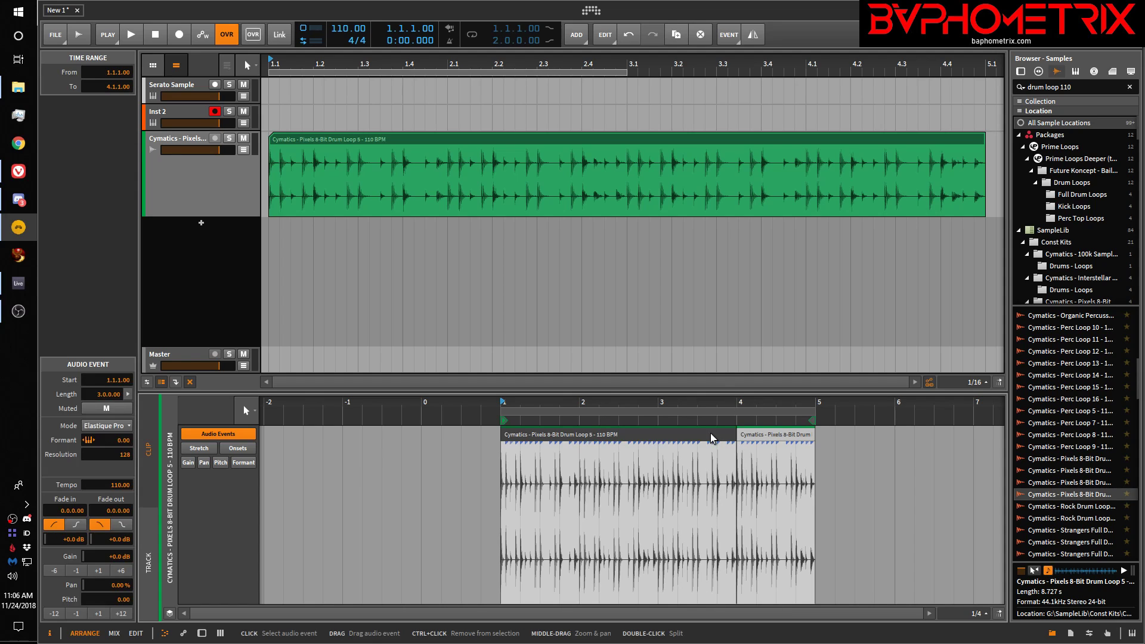
key(Delete)
Step: Select the remaining last-bar event and compare its edges in the Stretch and Audio Events views
click(792, 436)
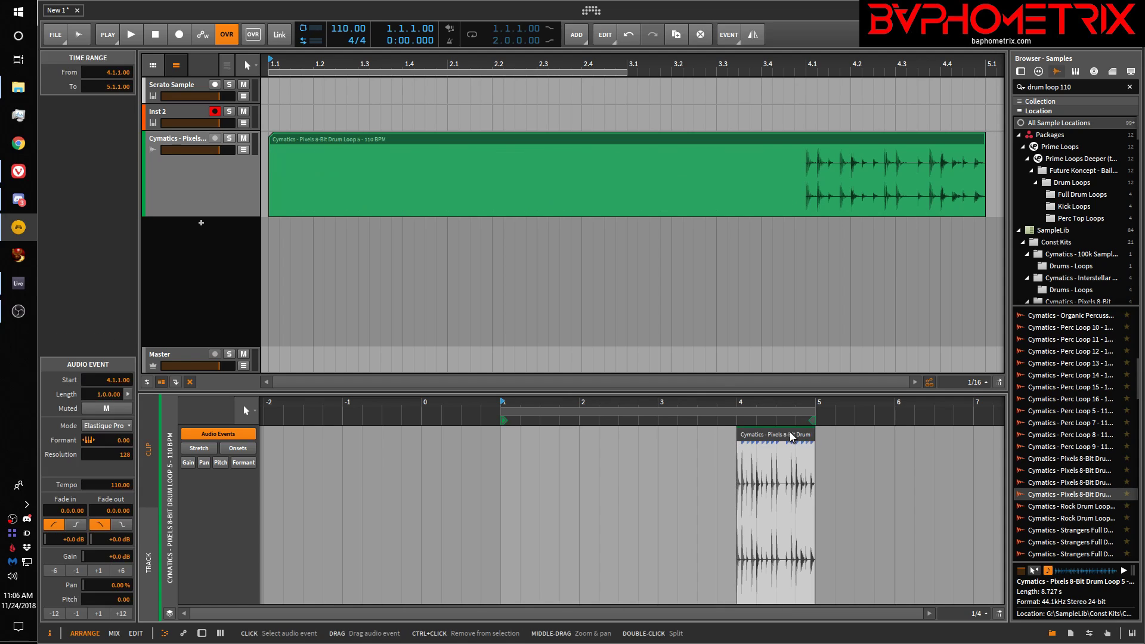
click(198, 448)
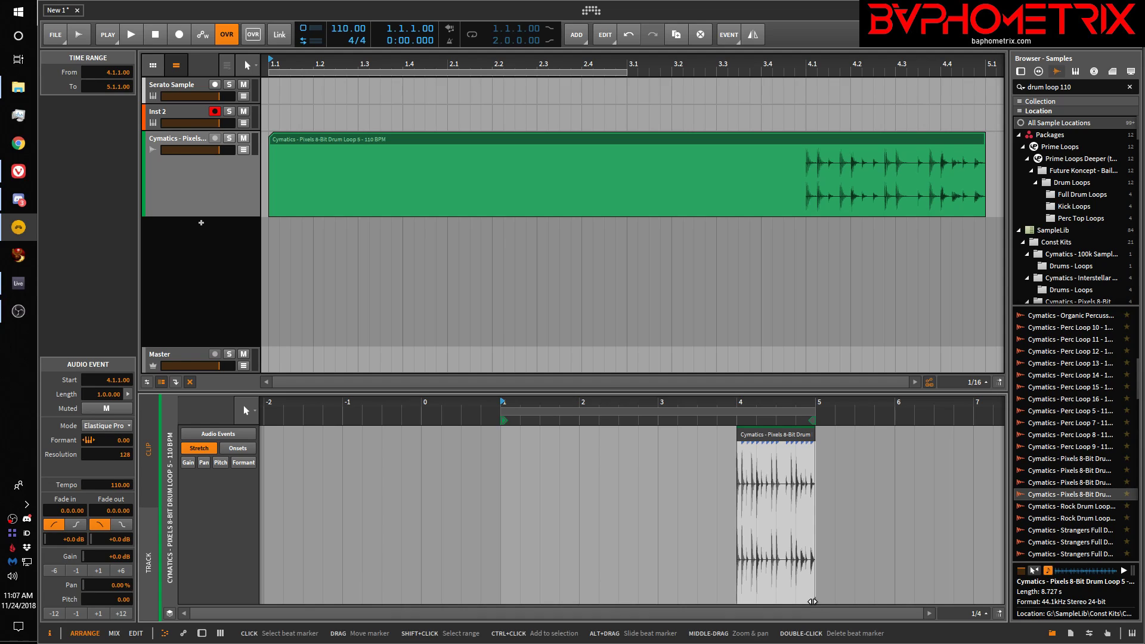
click(217, 435)
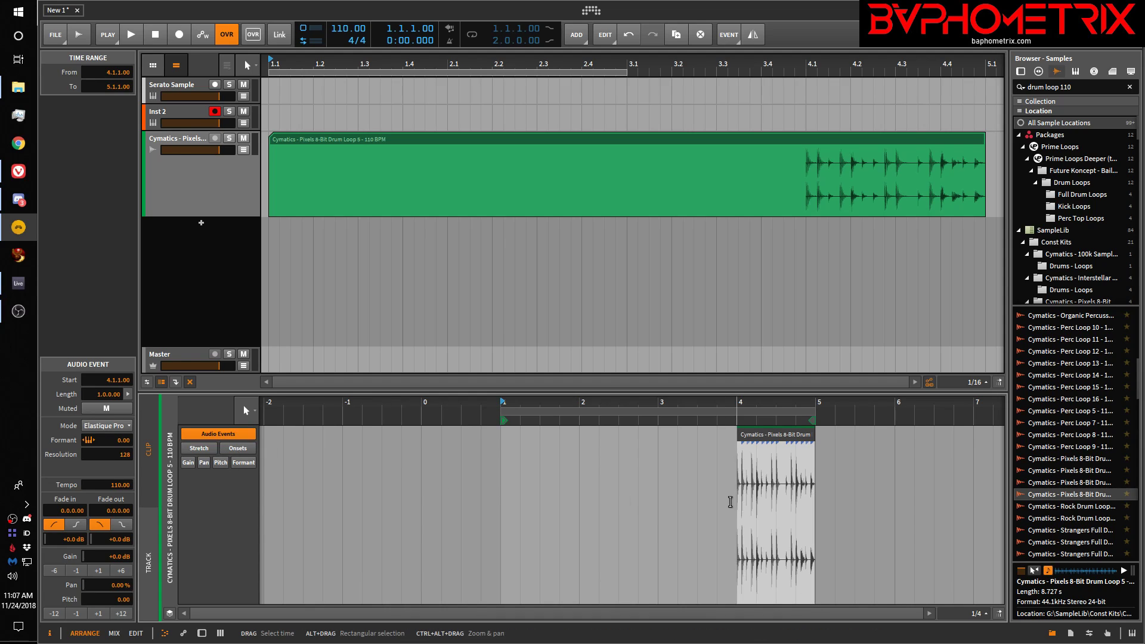
Step: Try time-stretching the drum loop event by moving its start to 1.1.1, to 3.3.1 and back to 1.1.1
drag(735, 451, 499, 456)
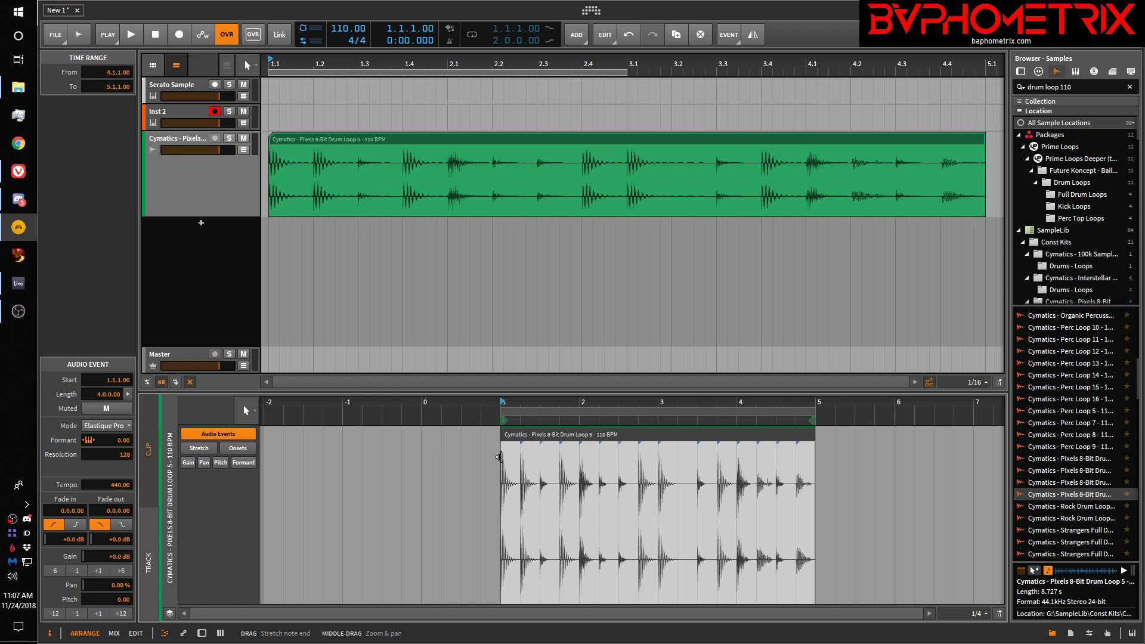
drag(501, 448, 710, 475)
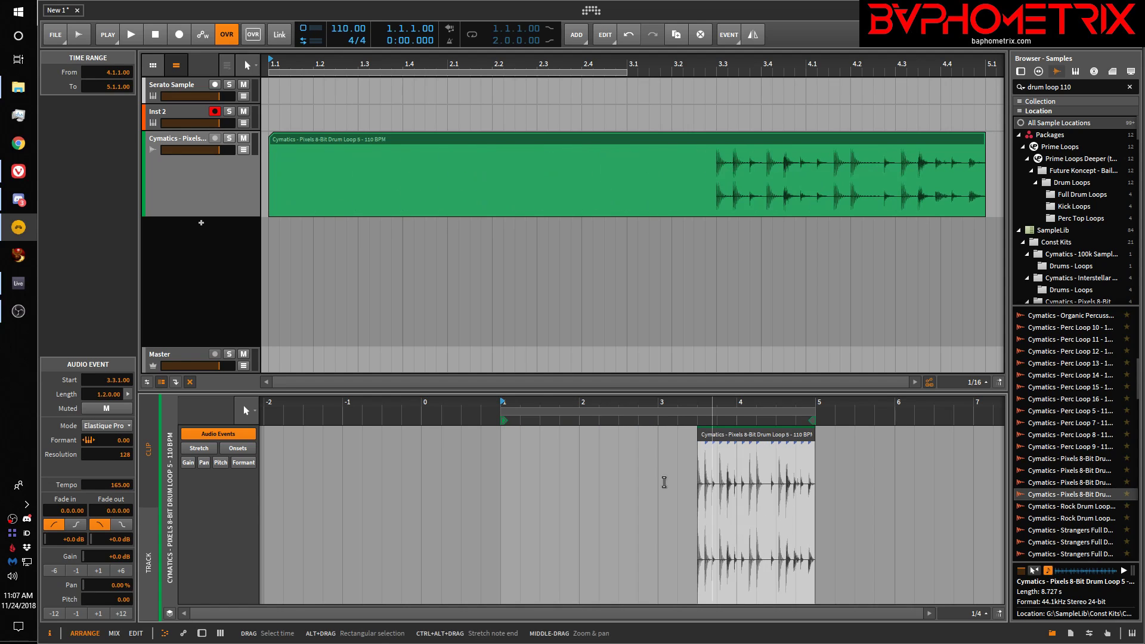
click(186, 452)
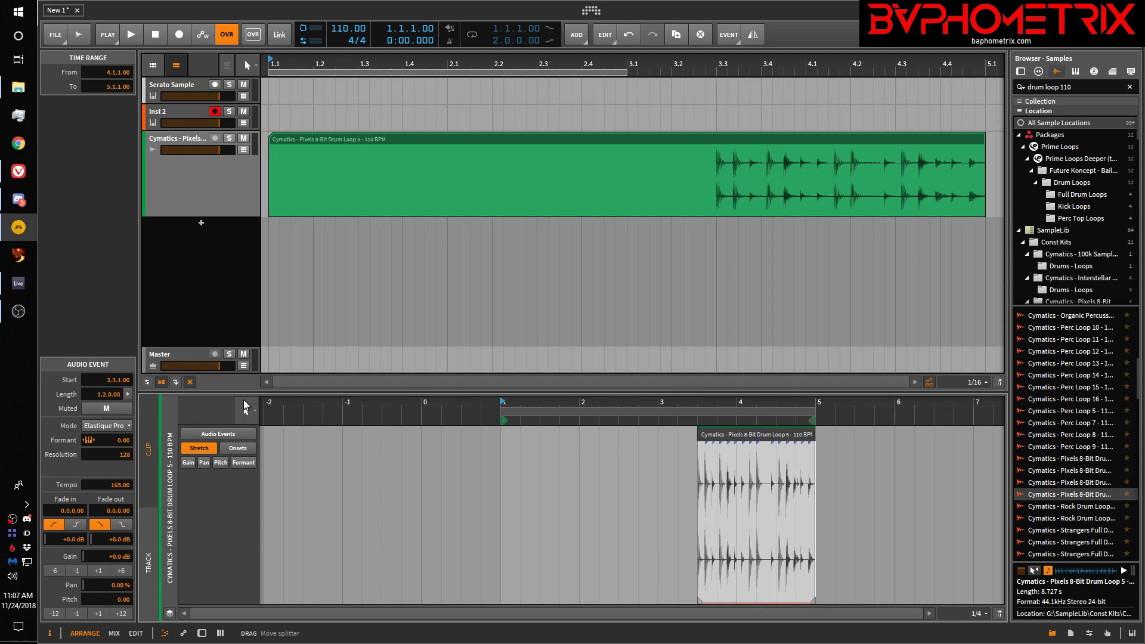
click(226, 434)
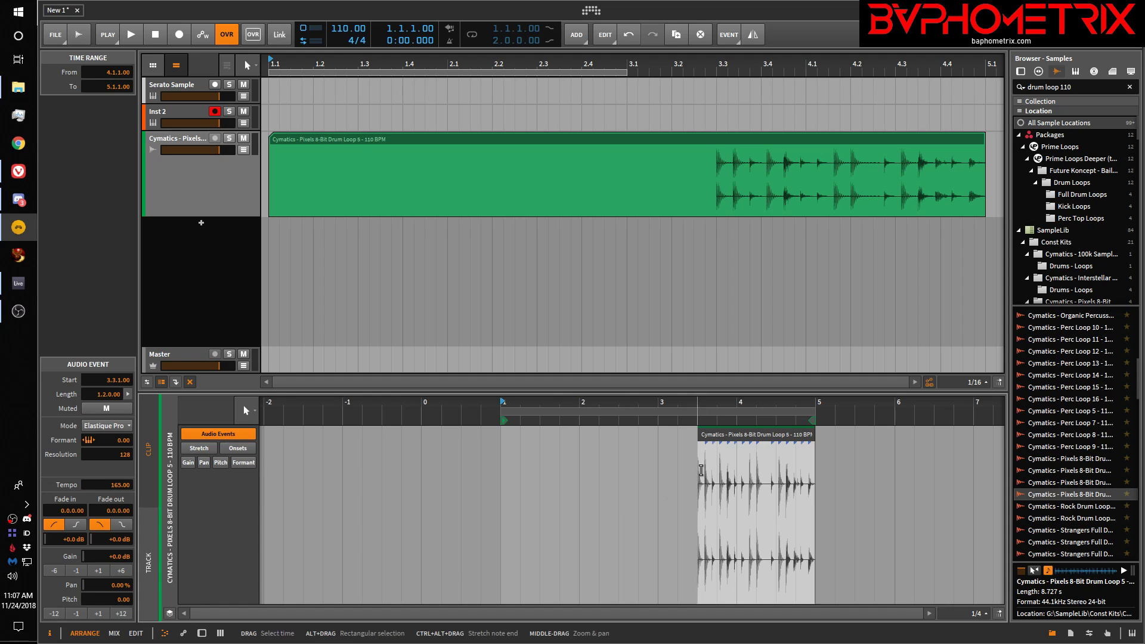
drag(699, 471, 503, 467)
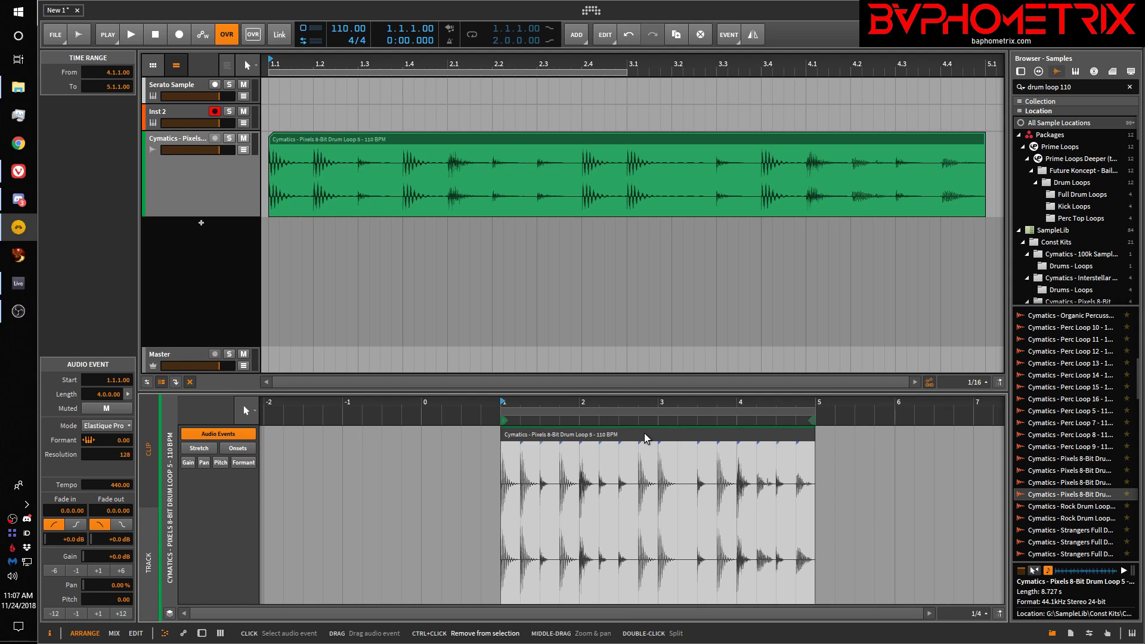
Step: Undo the stretch edits on the drum loop event to restore its unstretched four-bar state
key(ctrl+z)
key(ctrl+y)
key(ctrl+z)
key(ctrl+z)
key(ctrl+z)
key(ctrl+z)
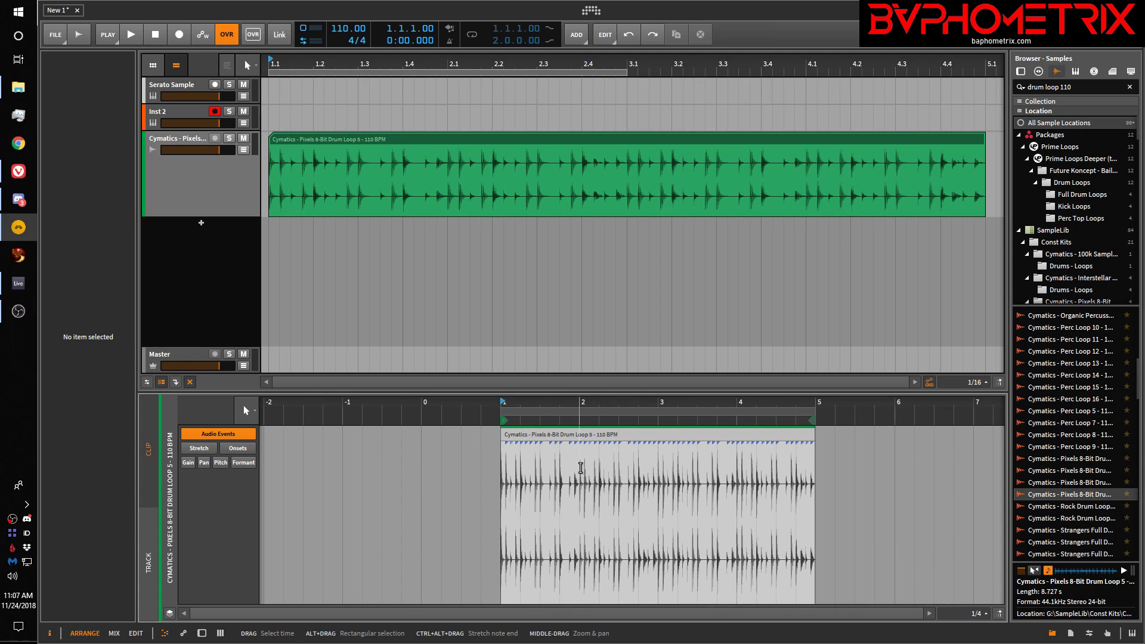
Step: Show the drum loop's stretch markers and insert beat markers at bar 2 and bar 4
click(199, 448)
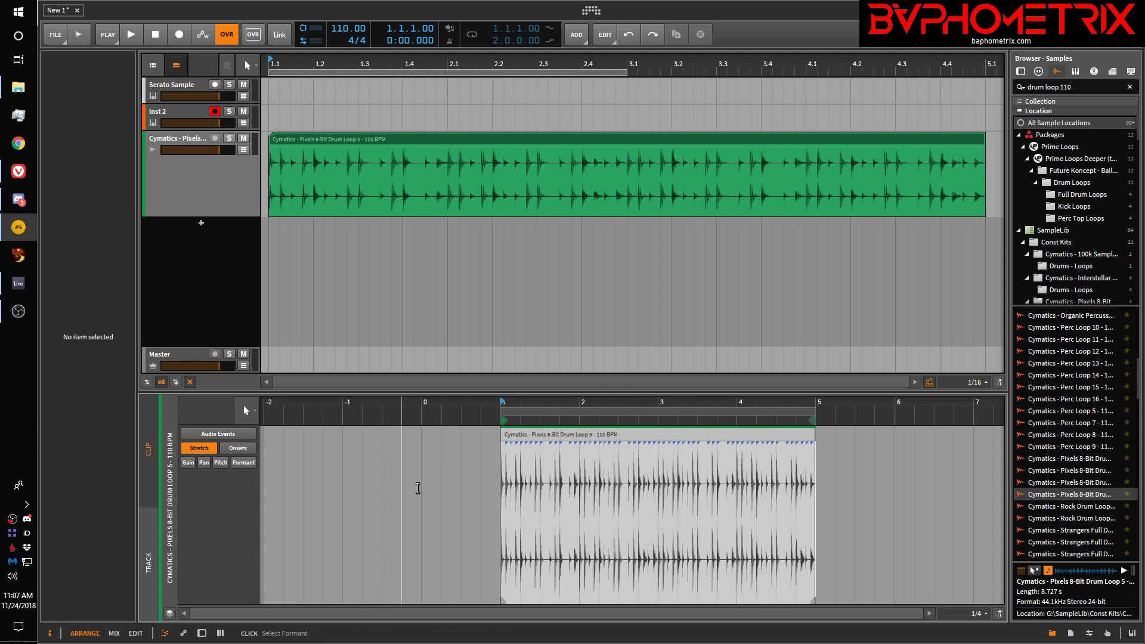
double_click(581, 600)
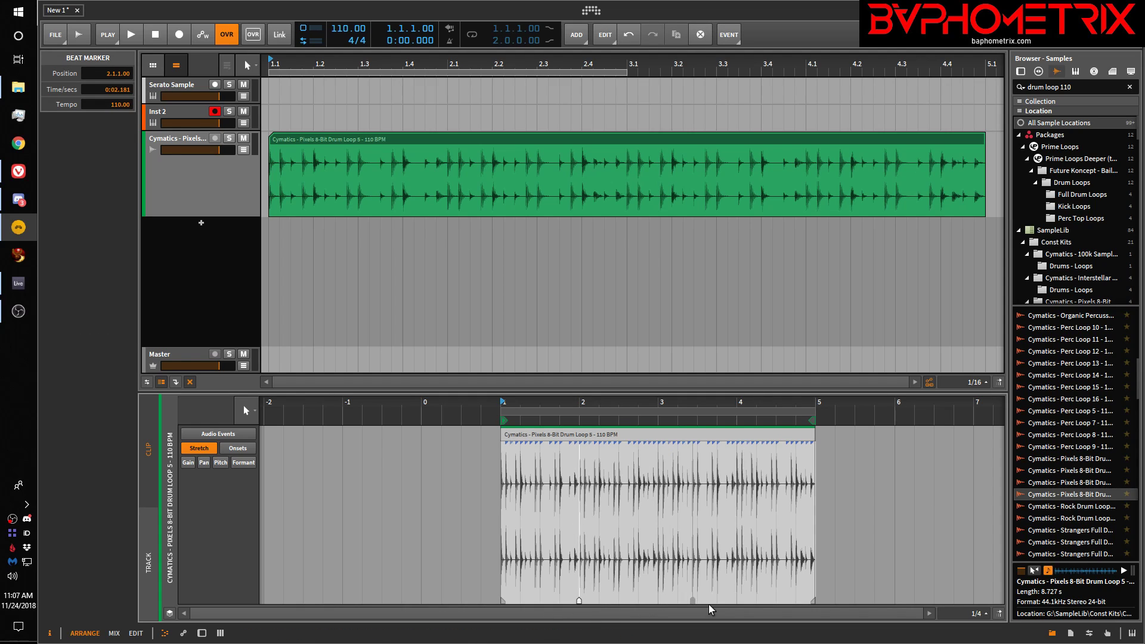
double_click(738, 601)
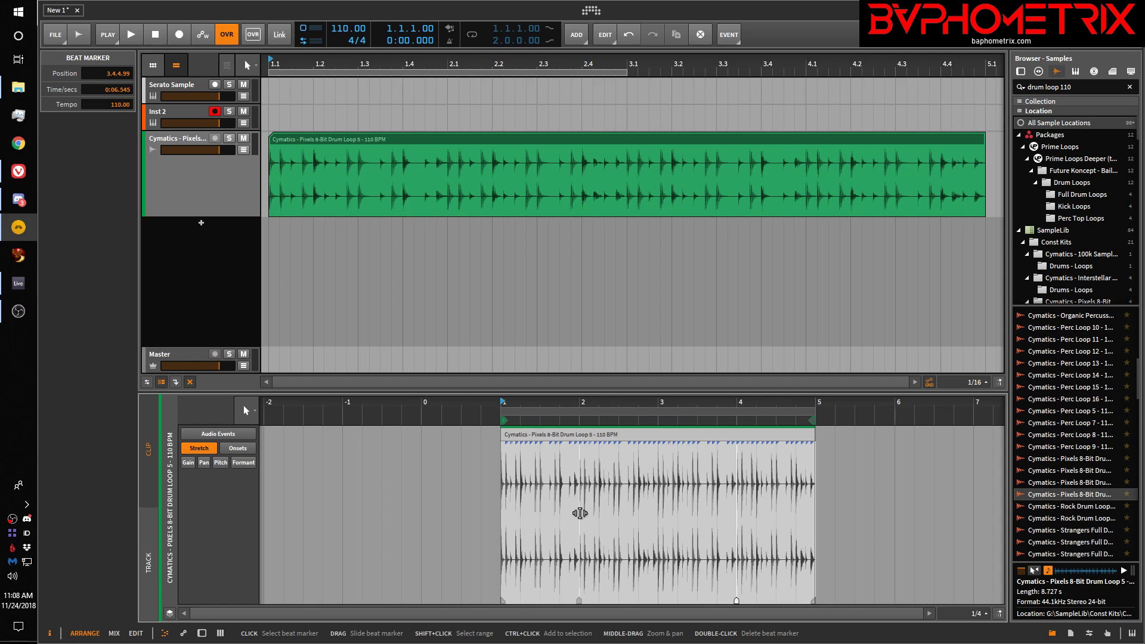
Step: Try sliding the audio under the 2.1.1 beat marker to about 1.33 s, and undo the slide
double_click(621, 140)
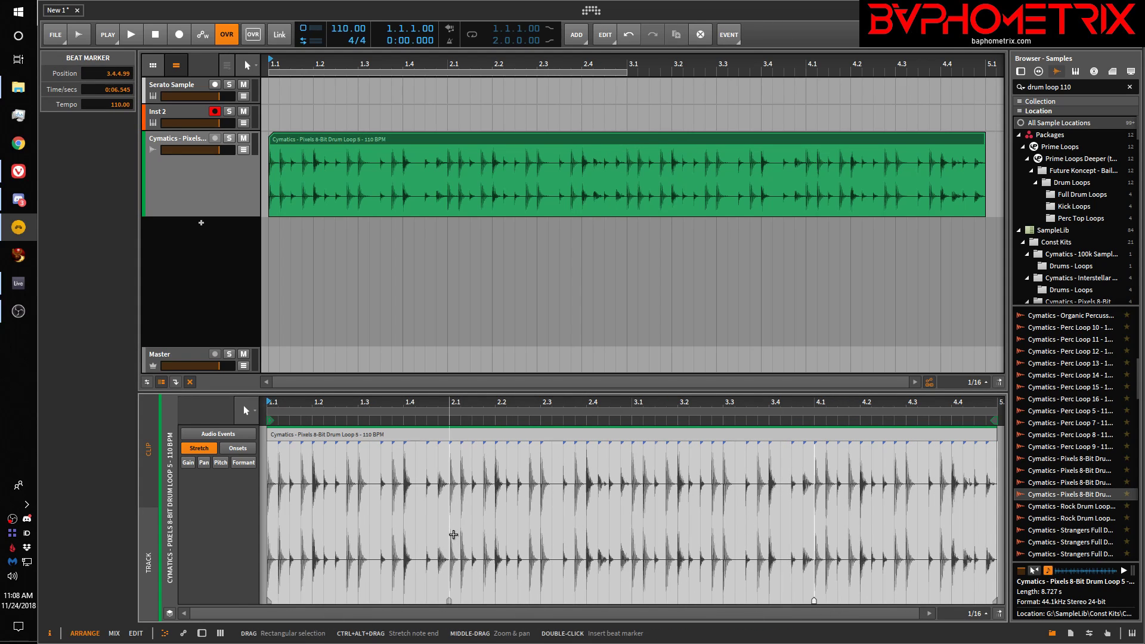
drag(450, 522, 545, 527)
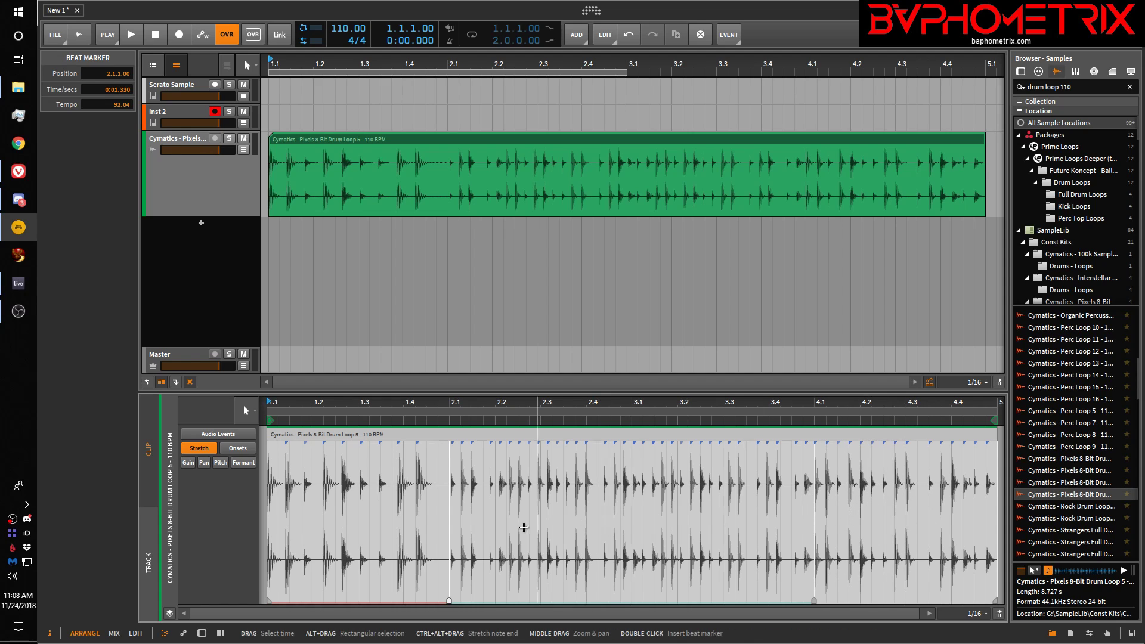
key(ctrl+z)
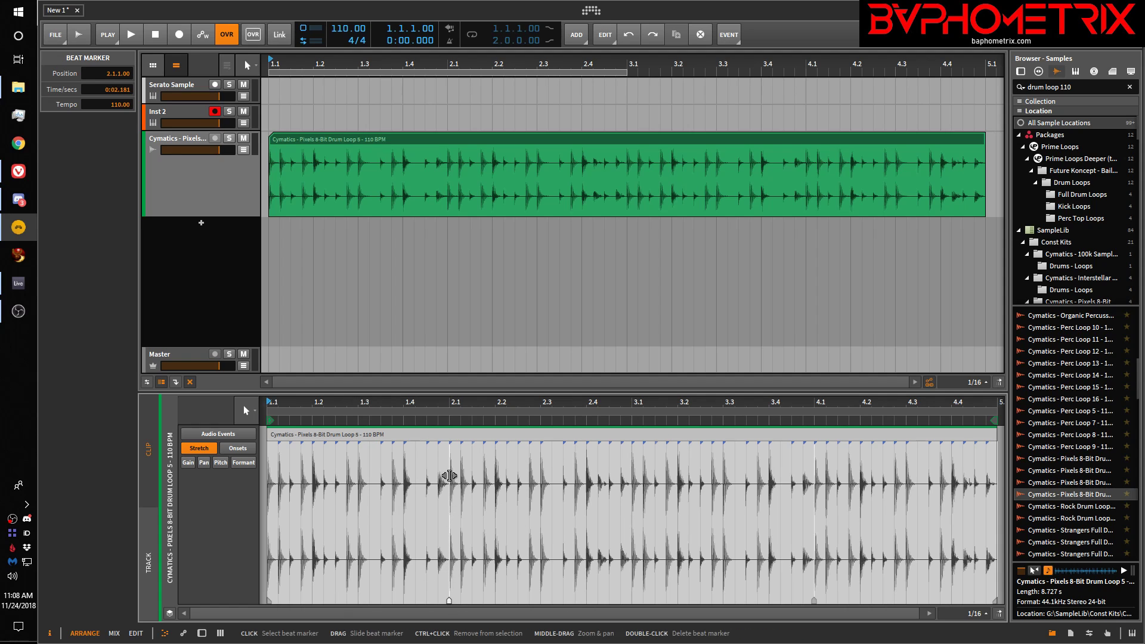
Step: Slide the audio under the 2.1.1 beat marker back and forth, leaving the marker at about 2.51 s of the sample
mouse_move(450, 475)
mouse_down()
mouse_move(746, 489)
mouse_move(620, 480)
mouse_move(695, 481)
mouse_move(638, 484)
mouse_up()
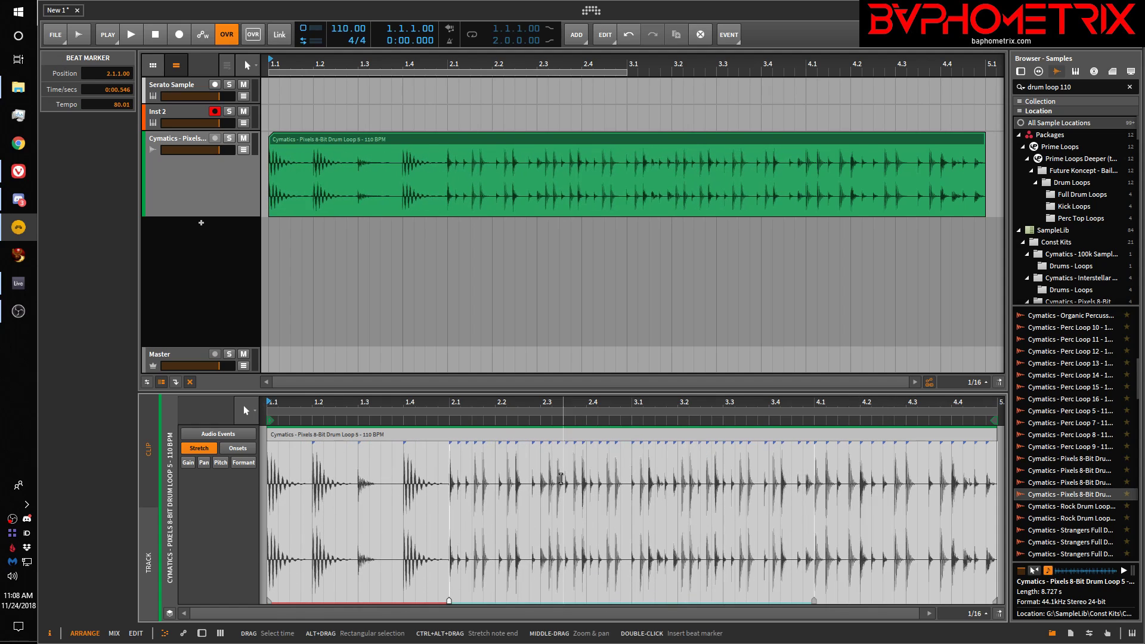
mouse_move(450, 474)
mouse_down()
mouse_move(283, 472)
mouse_move(356, 479)
mouse_up()
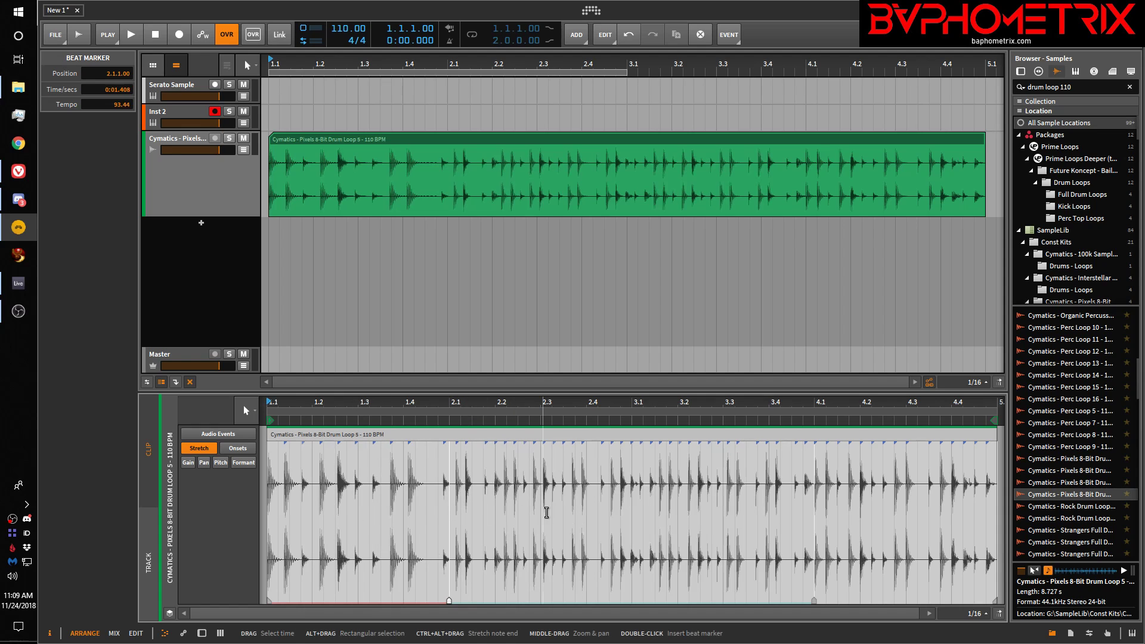
mouse_move(450, 472)
mouse_down()
mouse_move(567, 475)
mouse_move(326, 466)
mouse_move(285, 478)
mouse_move(379, 488)
mouse_up()
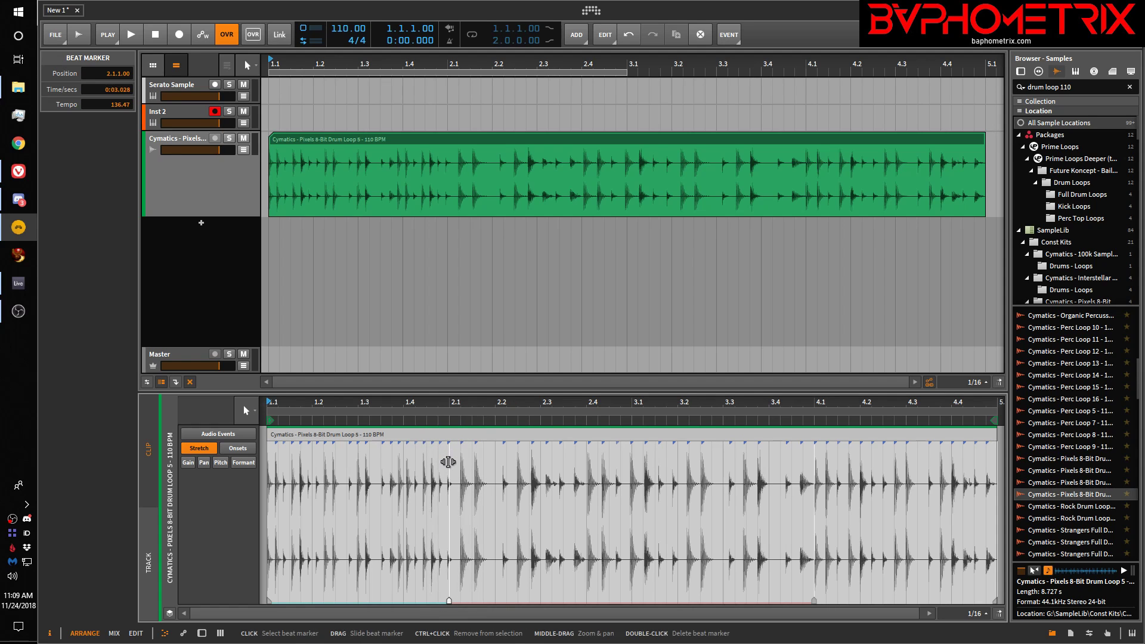
mouse_move(447, 463)
mouse_down()
mouse_move(324, 456)
mouse_move(271, 471)
mouse_move(563, 475)
mouse_move(360, 475)
mouse_move(376, 483)
mouse_up()
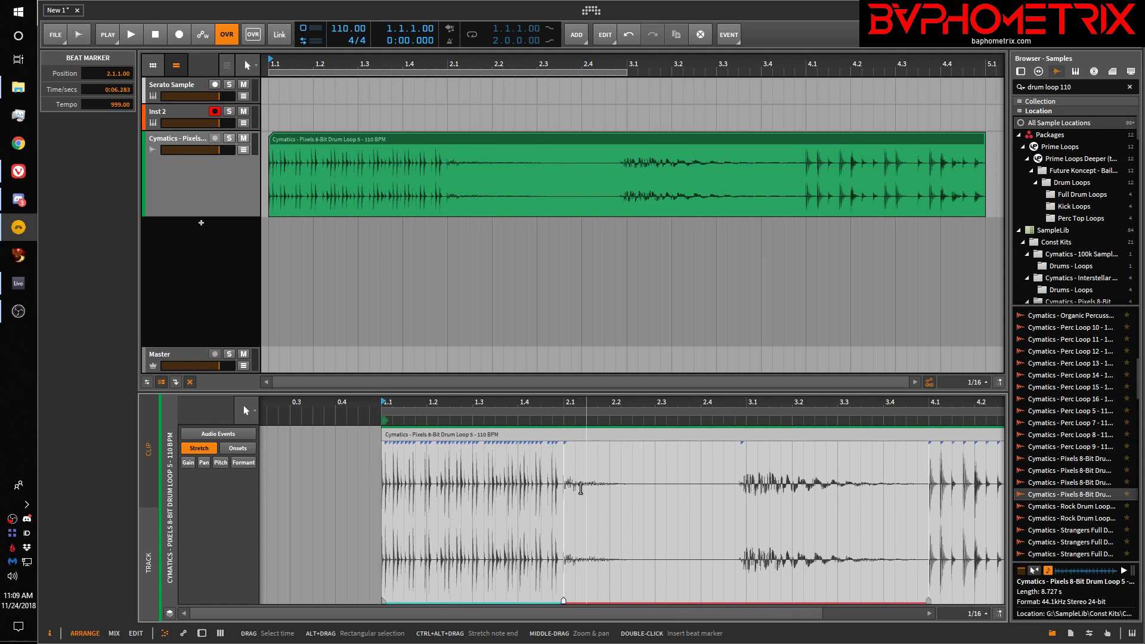
drag(564, 481, 917, 509)
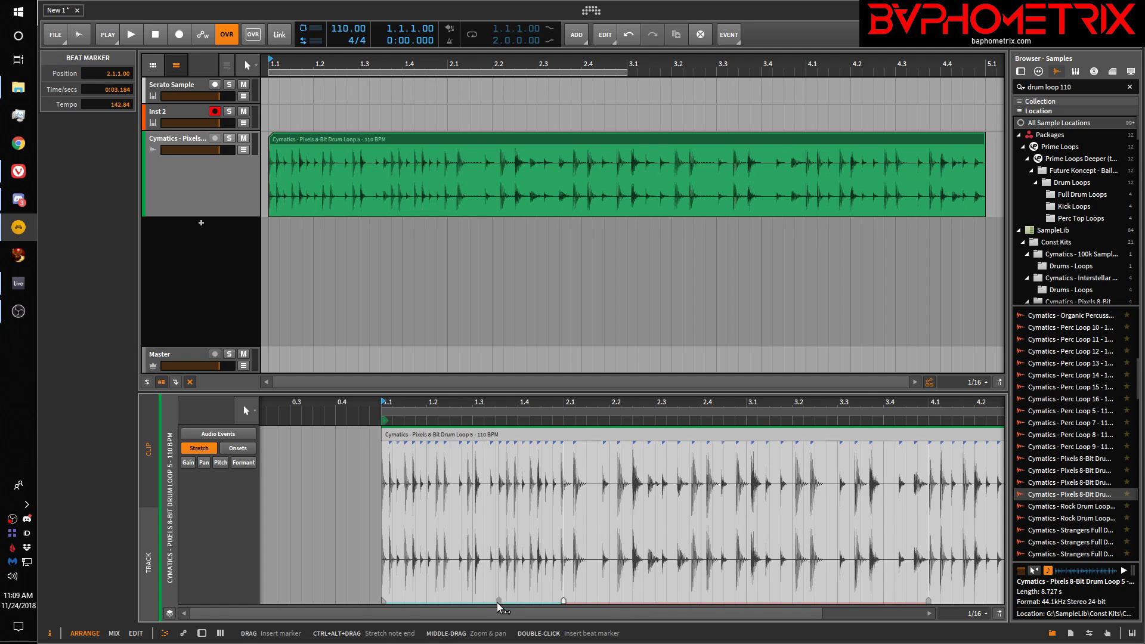
mouse_move(562, 499)
mouse_down()
mouse_move(987, 485)
mouse_move(573, 497)
mouse_move(705, 505)
mouse_move(624, 514)
mouse_move(759, 511)
mouse_move(567, 517)
mouse_up()
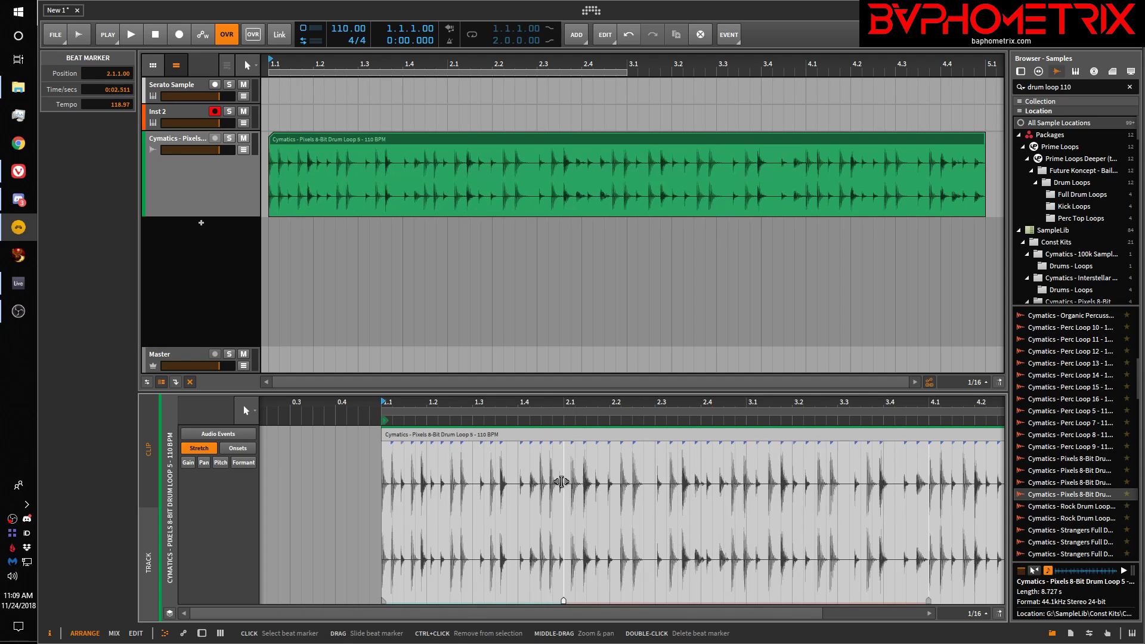
Step: Unstretch the audio following the selected beat marker at 2.1.1
click(730, 36)
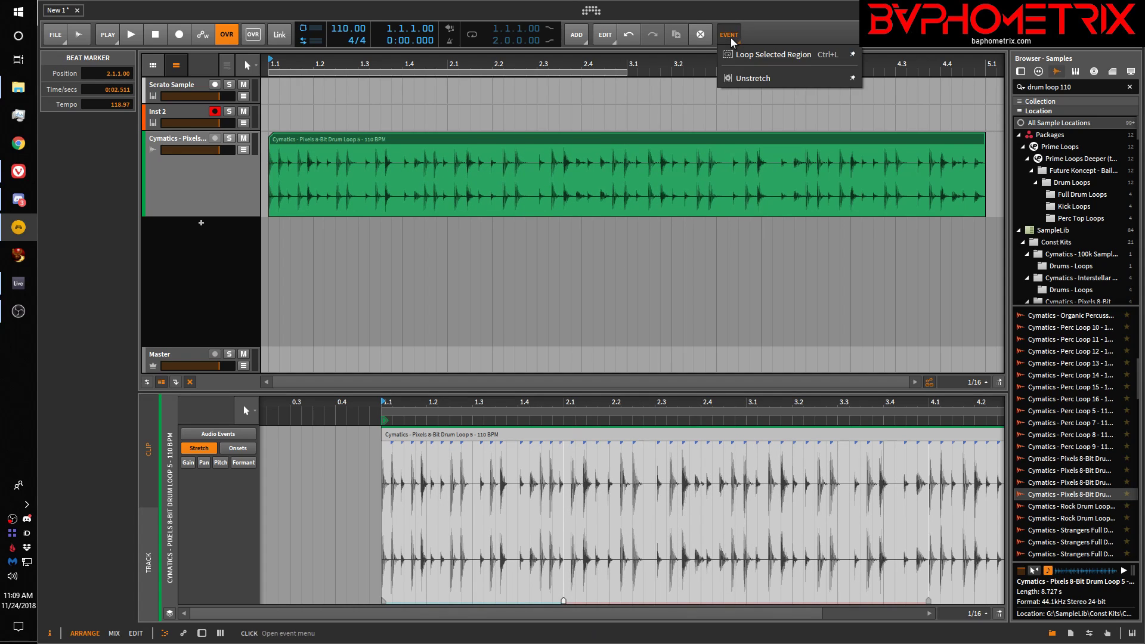
click(742, 80)
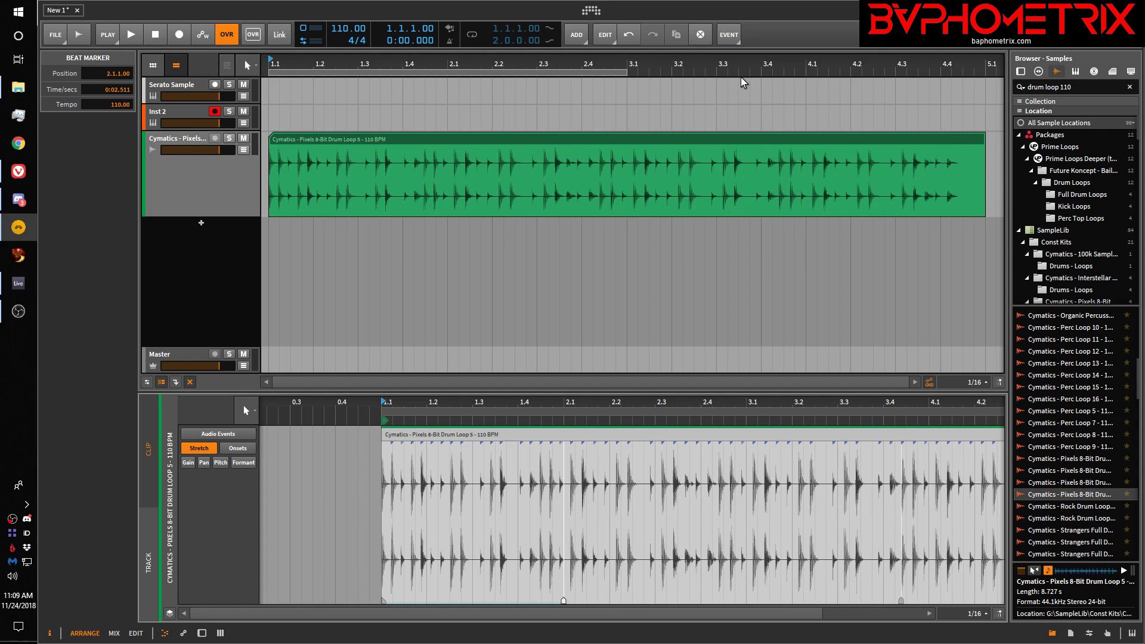
click(729, 35)
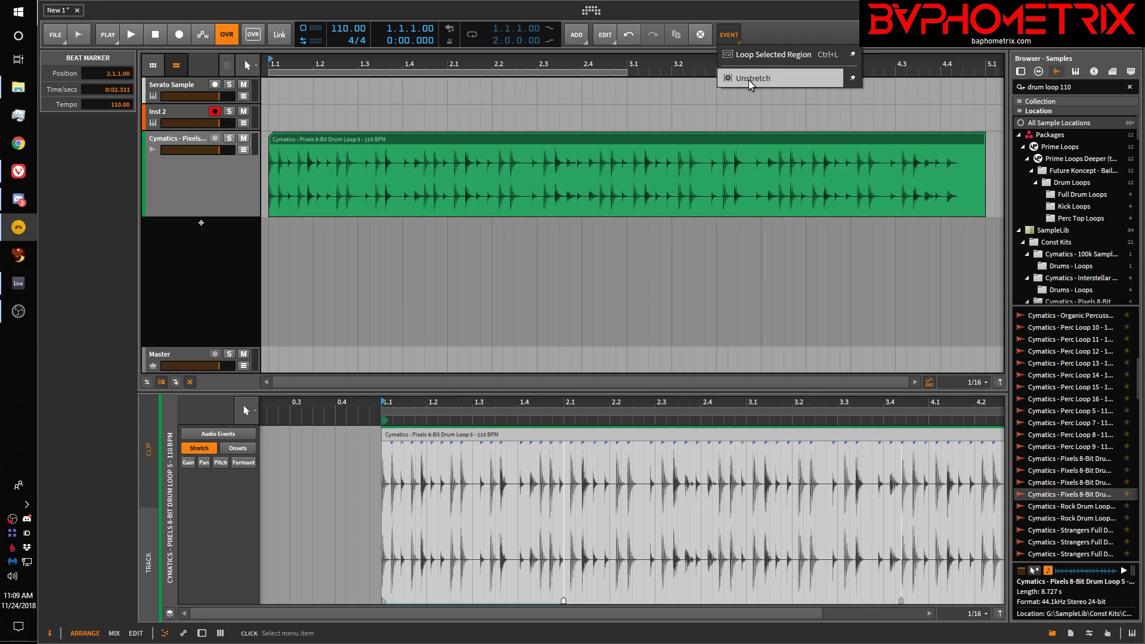
click(749, 79)
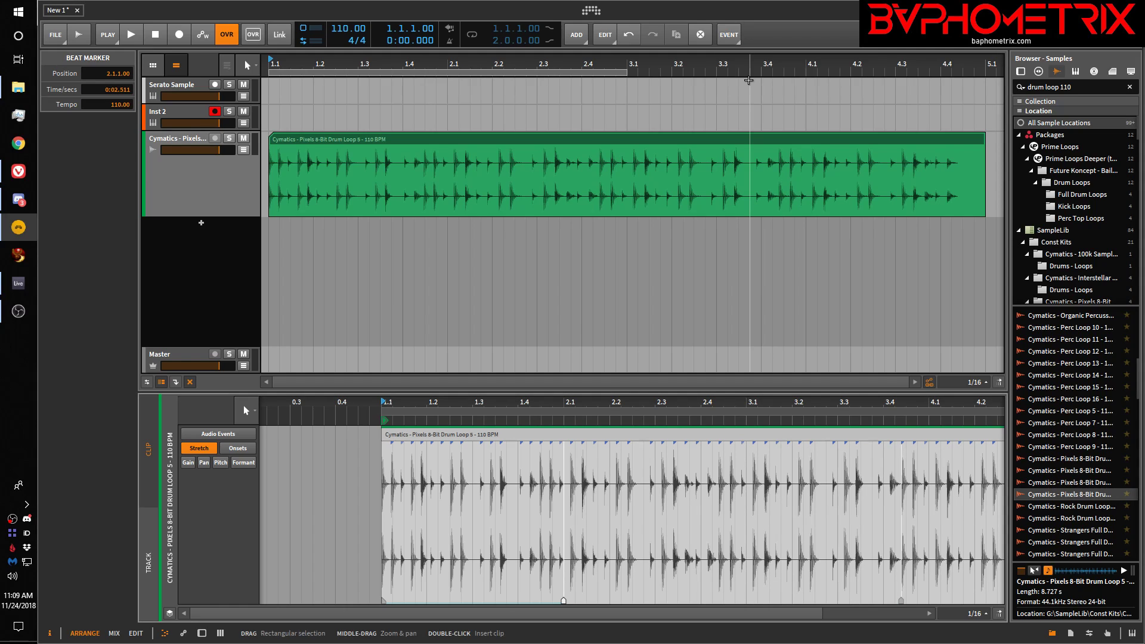
click(728, 37)
click(749, 77)
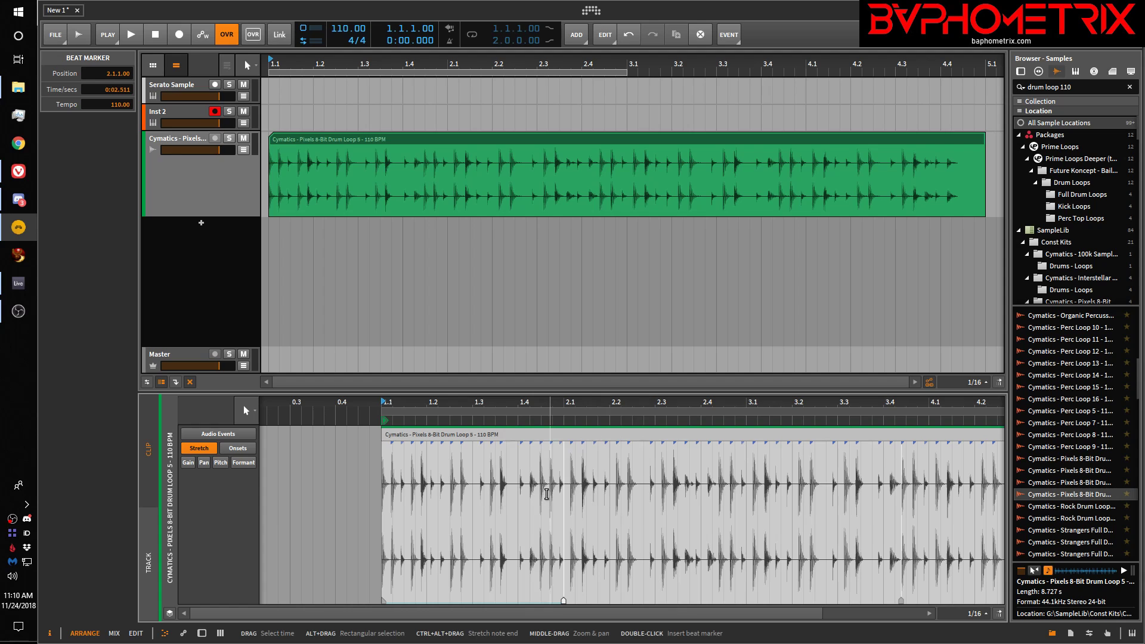
Step: Slide the audio under the two inner beat markers to stretch the early hits and compress the loop's final section
drag(564, 485, 769, 477)
mouse_move(902, 474)
mouse_down()
mouse_move(1047, 483)
mouse_move(966, 478)
mouse_up()
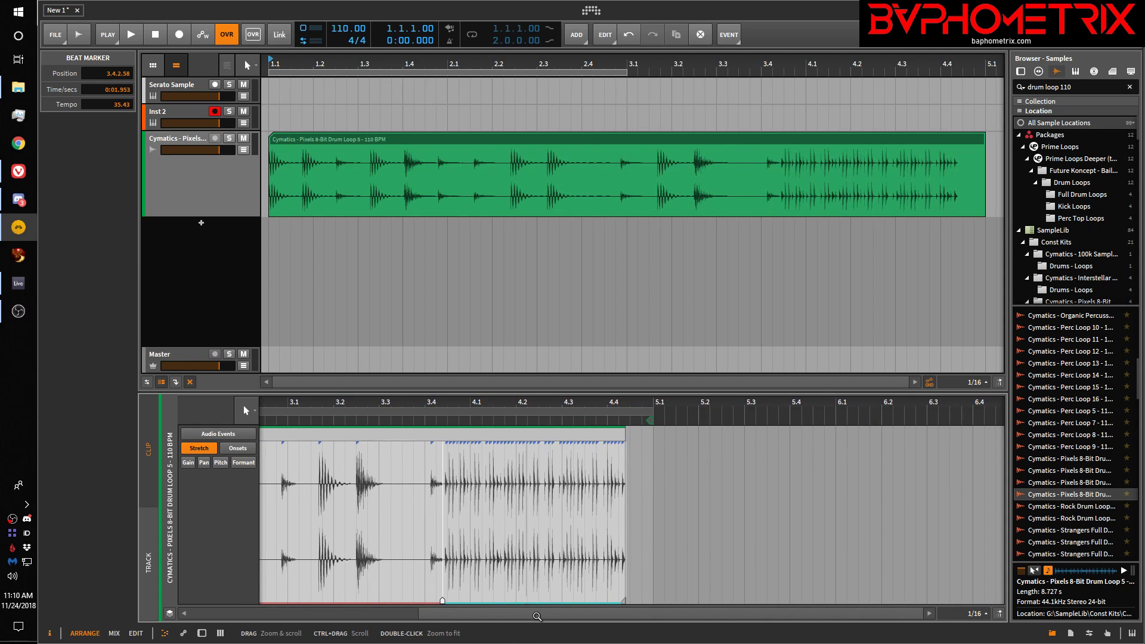
double_click(470, 408)
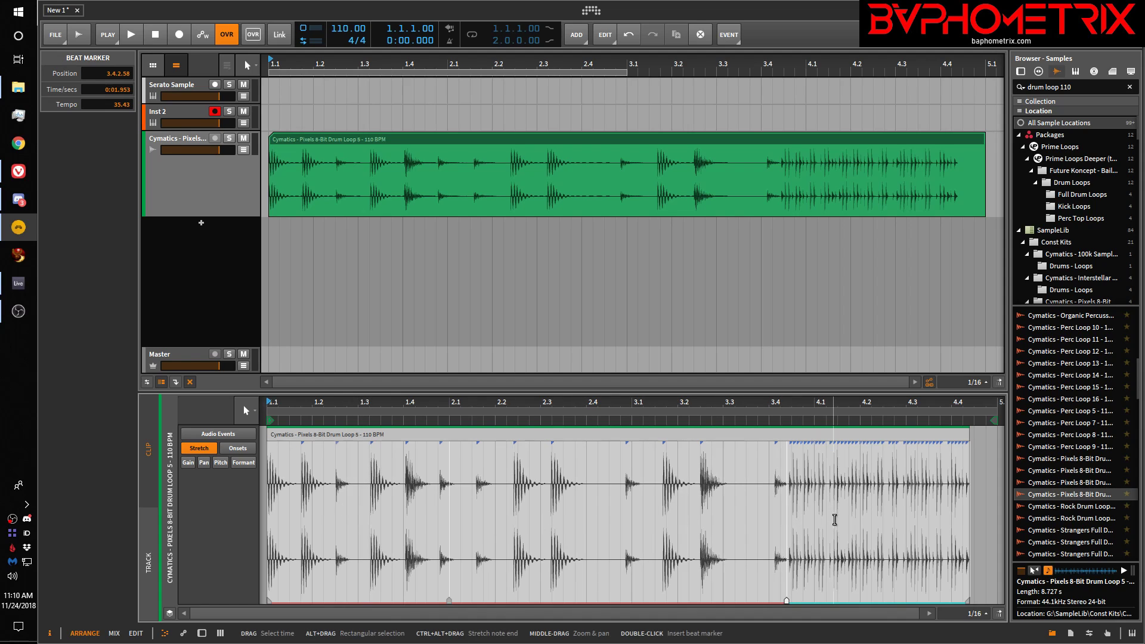
Step: Unstretch the compressed audio following the beat marker at 3.4.2.58
click(731, 36)
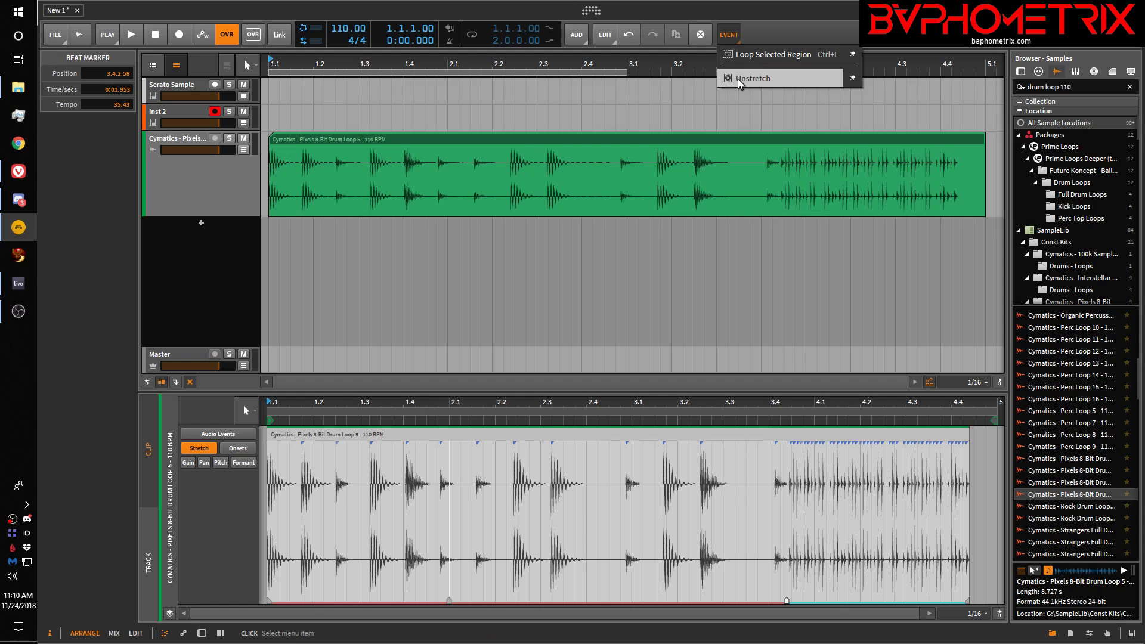
click(739, 79)
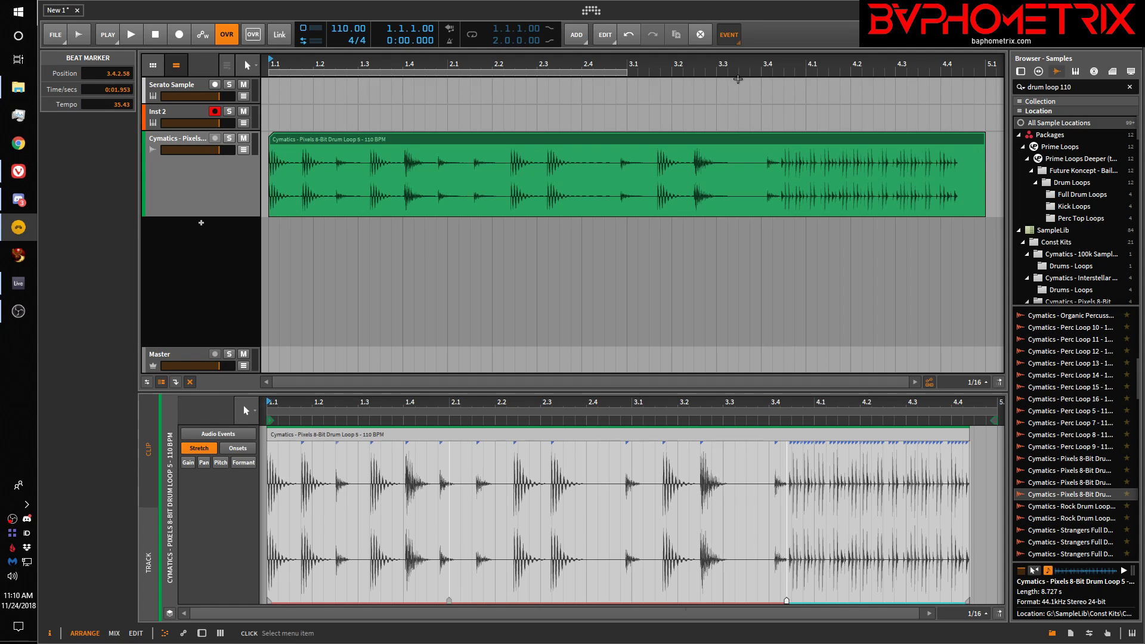
click(732, 40)
click(748, 78)
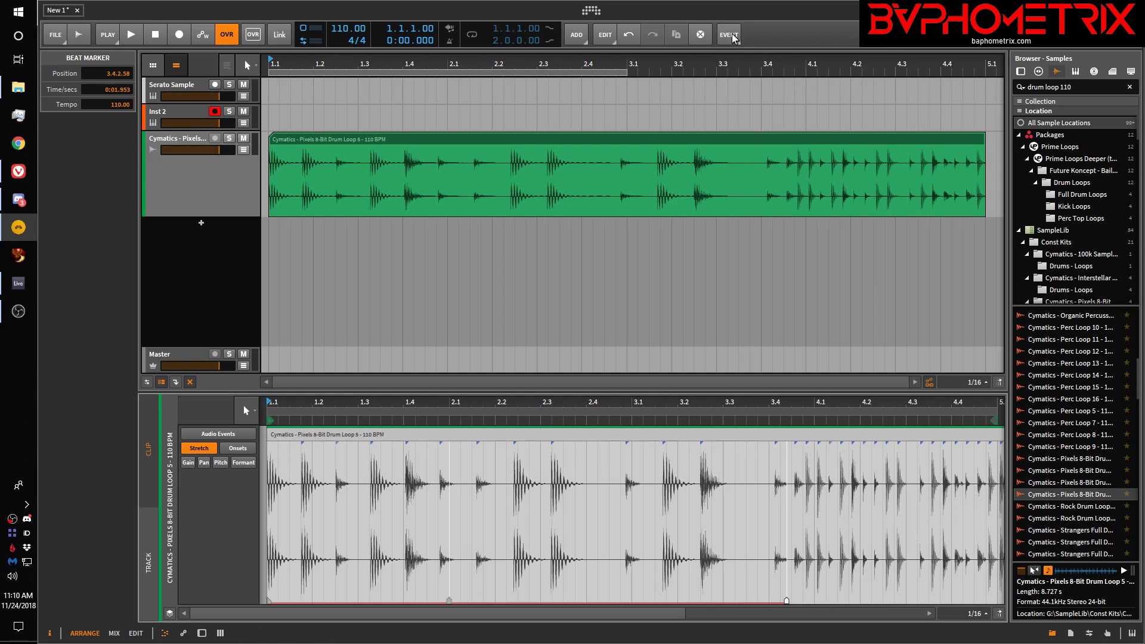
click(733, 37)
click(753, 81)
click(735, 37)
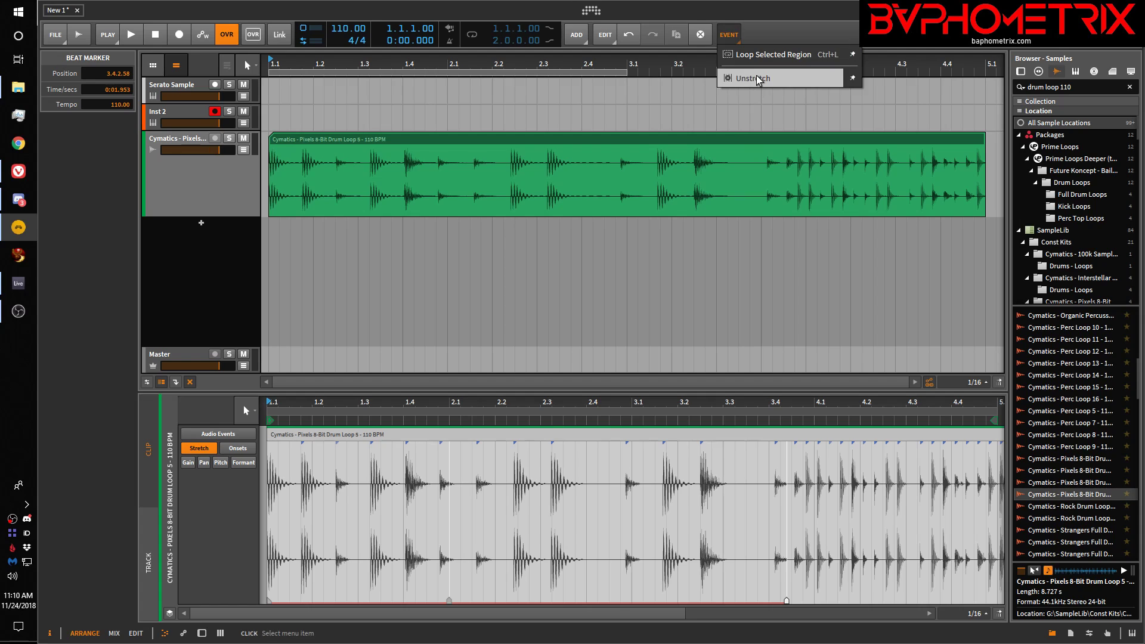
click(757, 76)
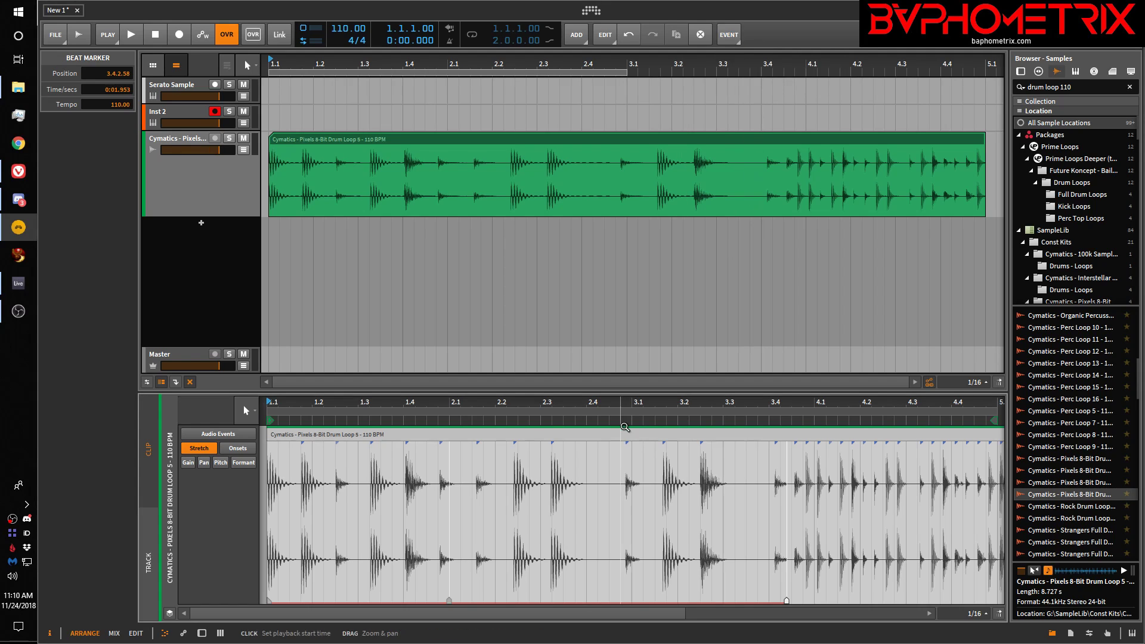
Step: Select the beat marker at 2.1.1 and unstretch the section that follows it
click(449, 602)
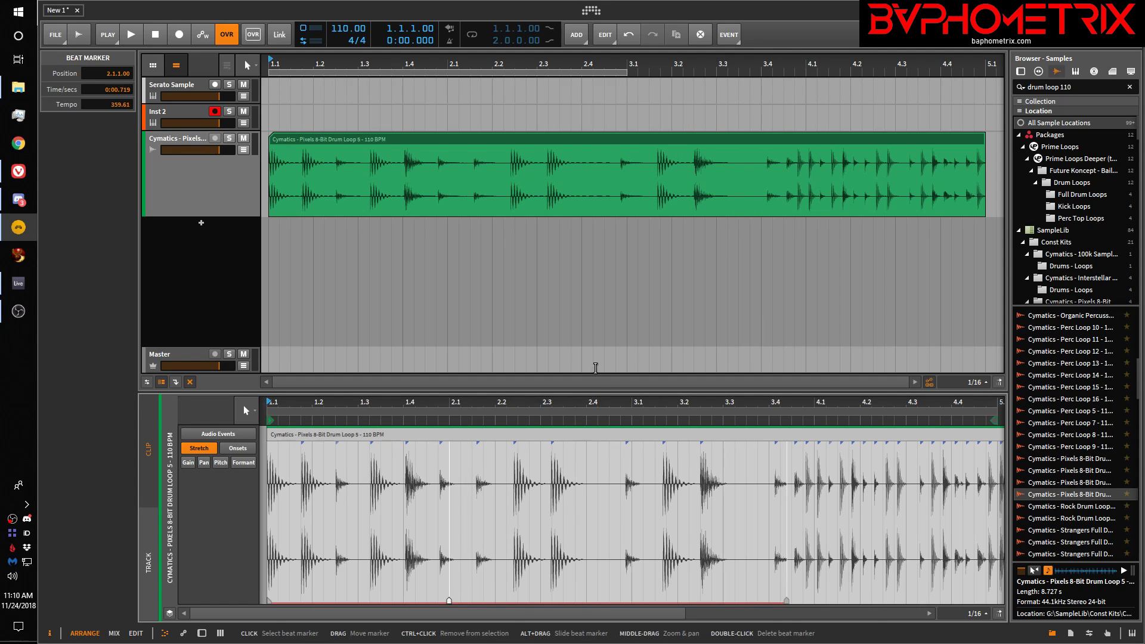
click(729, 34)
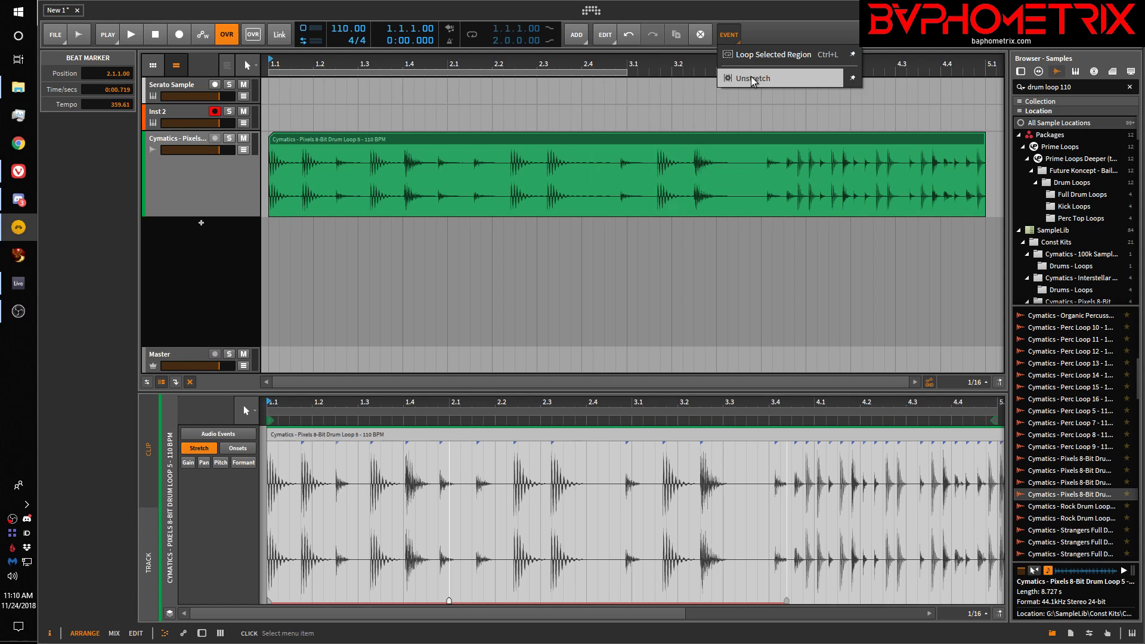
click(753, 80)
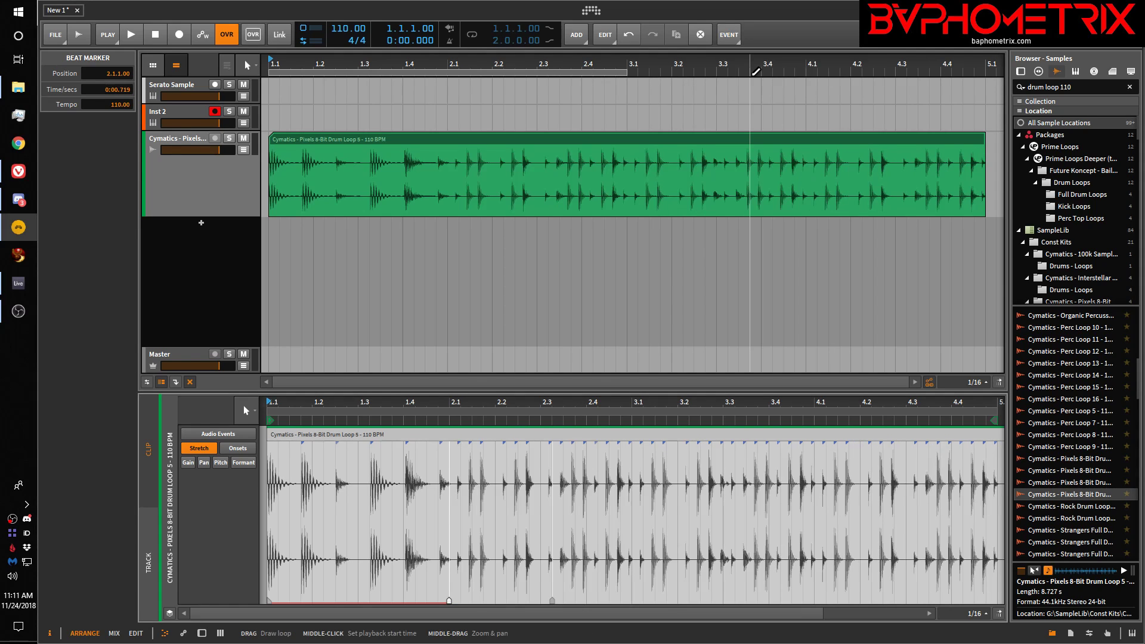
Step: Unstretch the section following the beat marker at 1.1.1, and try moving the marker at 1.4.3.32 to 2.3.1, undoing that move
click(268, 602)
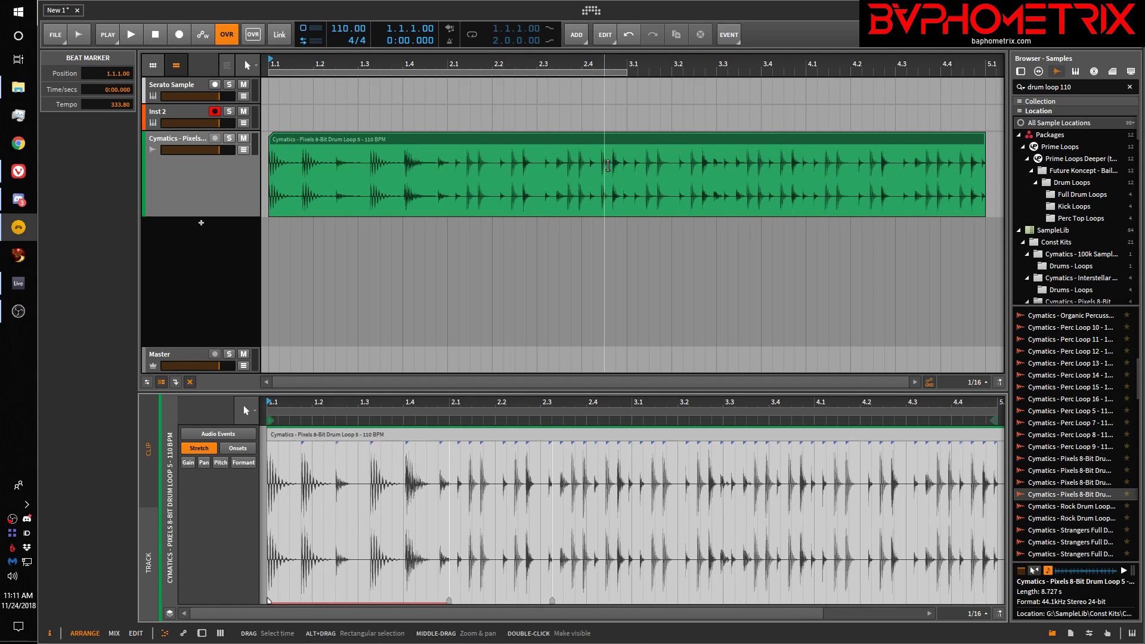
click(736, 40)
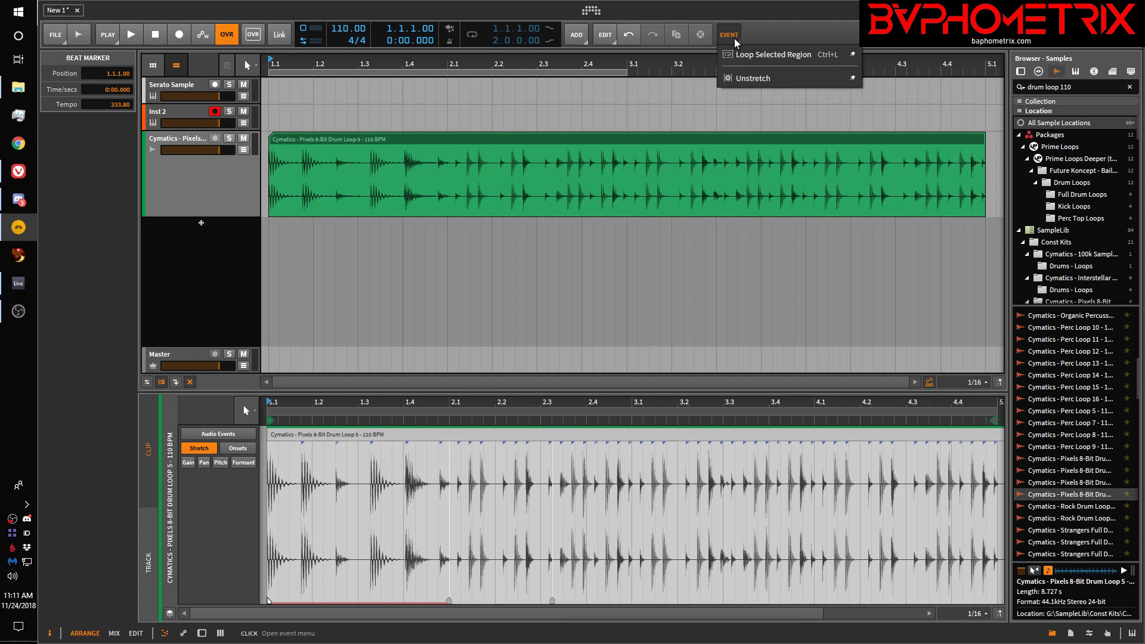
click(751, 80)
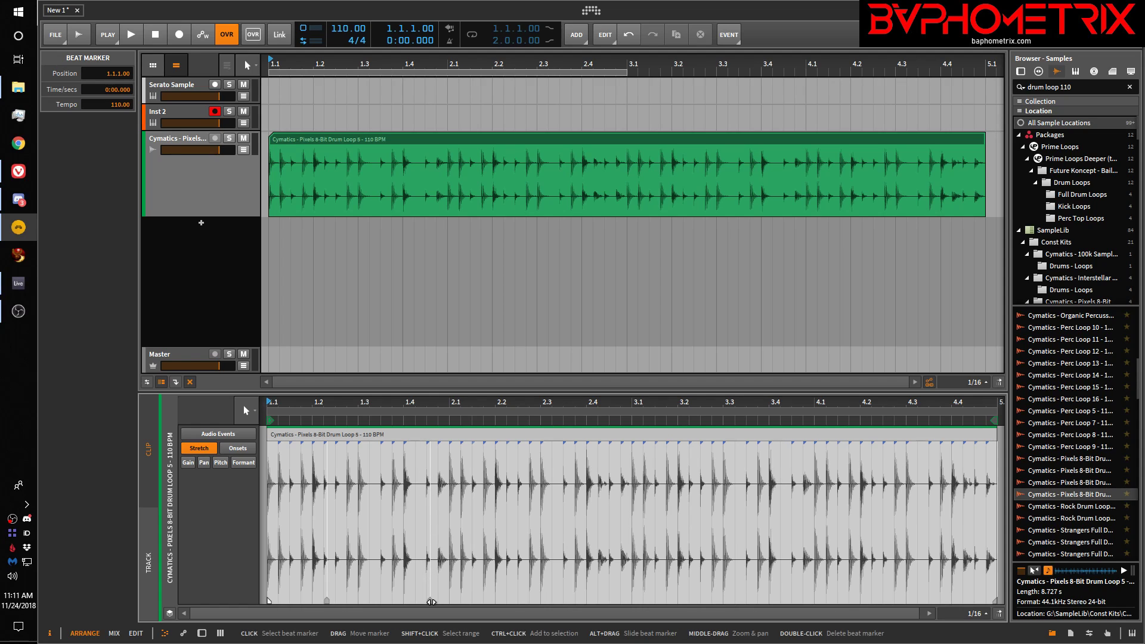
mouse_move(430, 601)
mouse_down()
mouse_move(656, 600)
mouse_move(540, 607)
mouse_up()
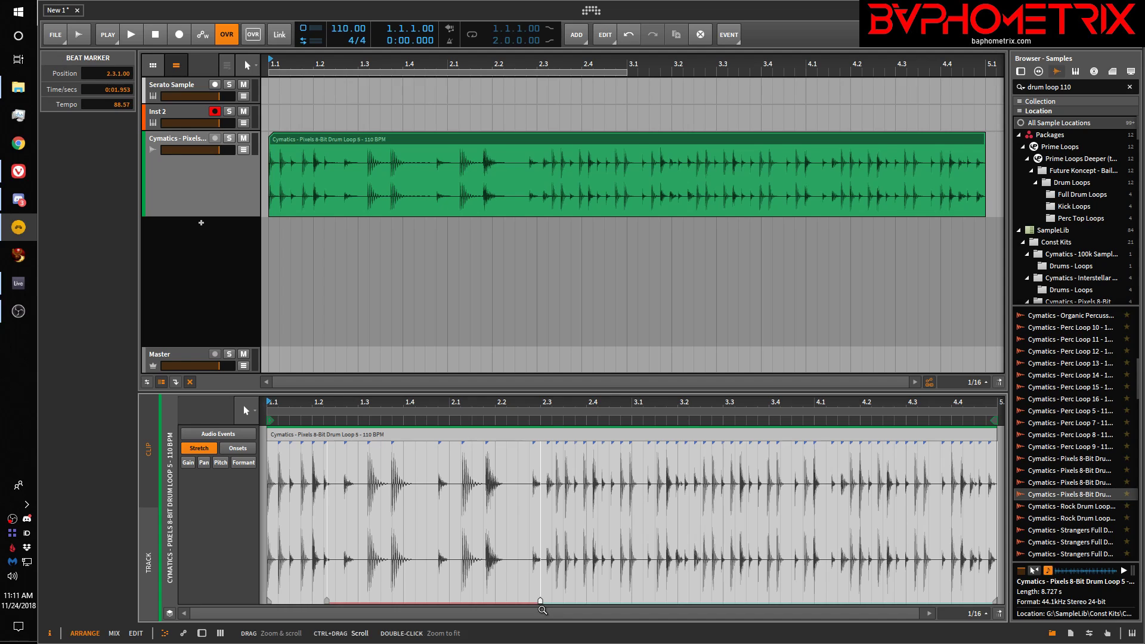
key(ctrl+z)
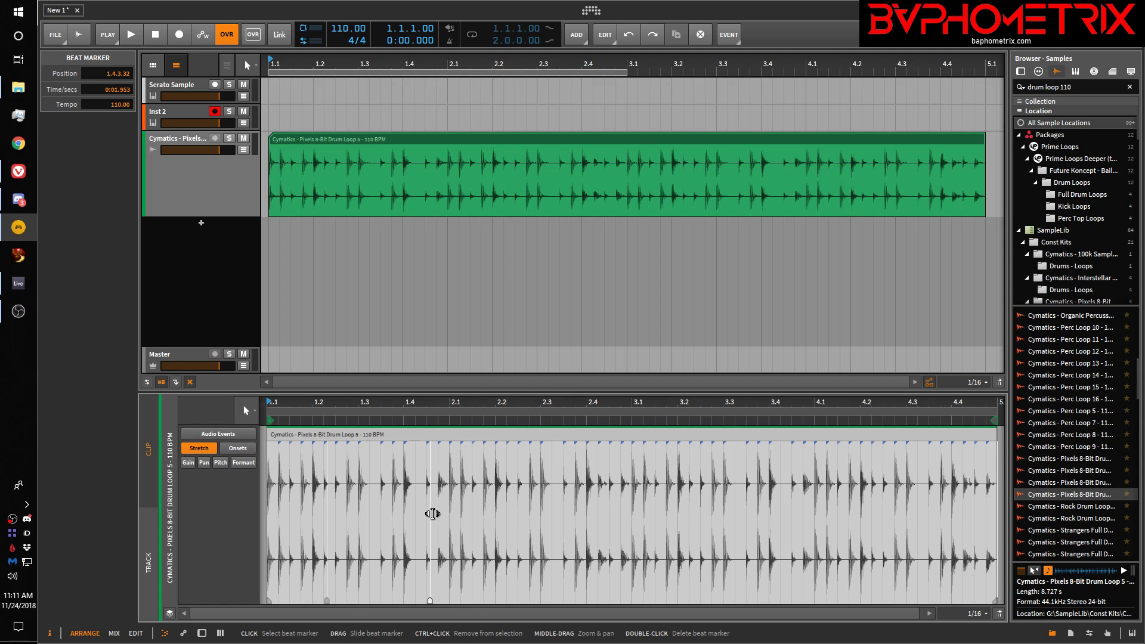
Step: Cut the range from 2.1.1 to 2.1.3 out of the audio event, leaving a gap
click(241, 433)
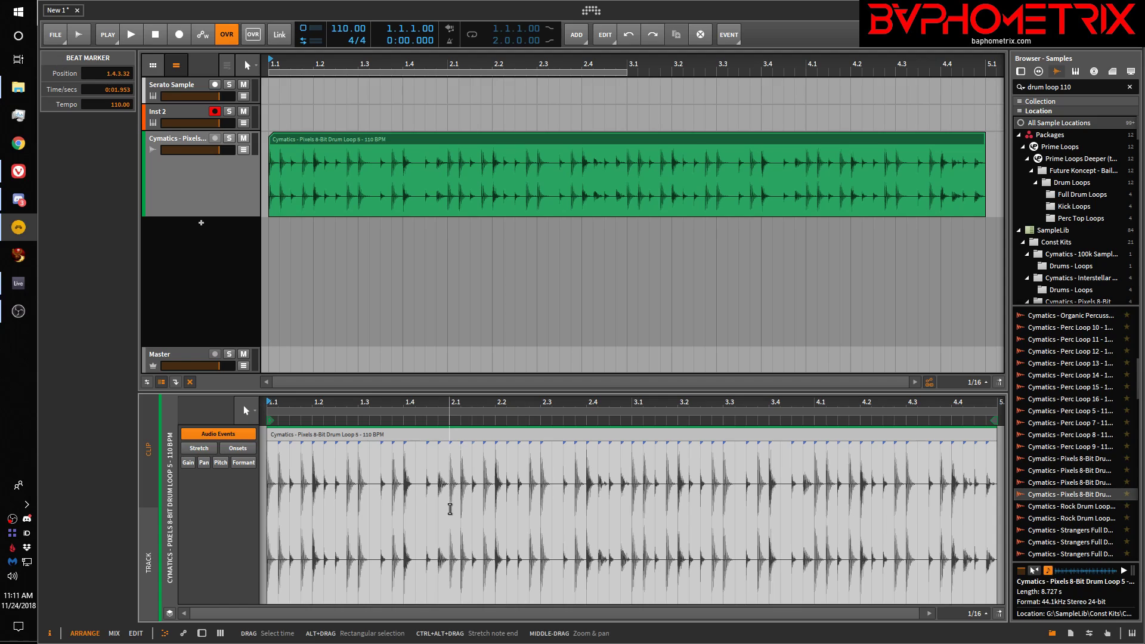
drag(449, 510, 467, 514)
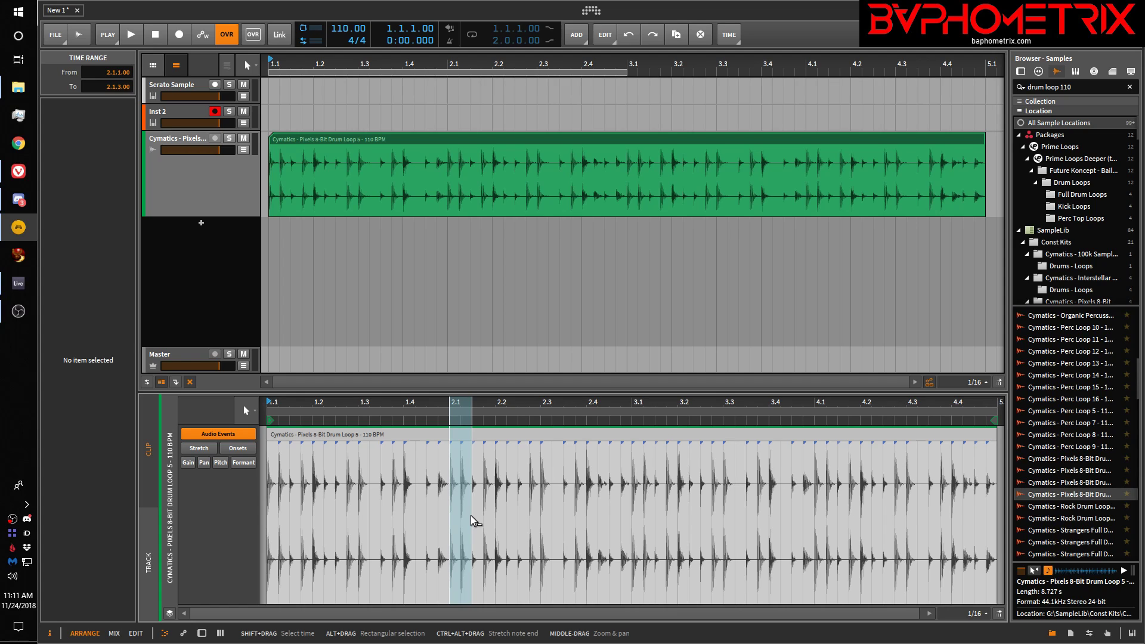
key(Delete)
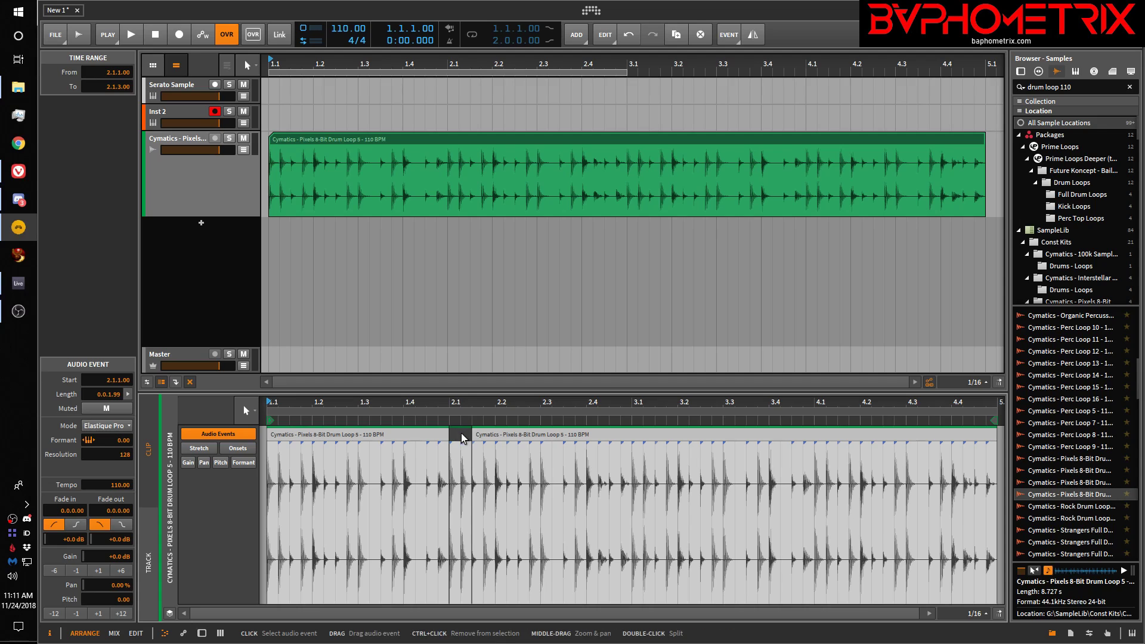
key(Delete)
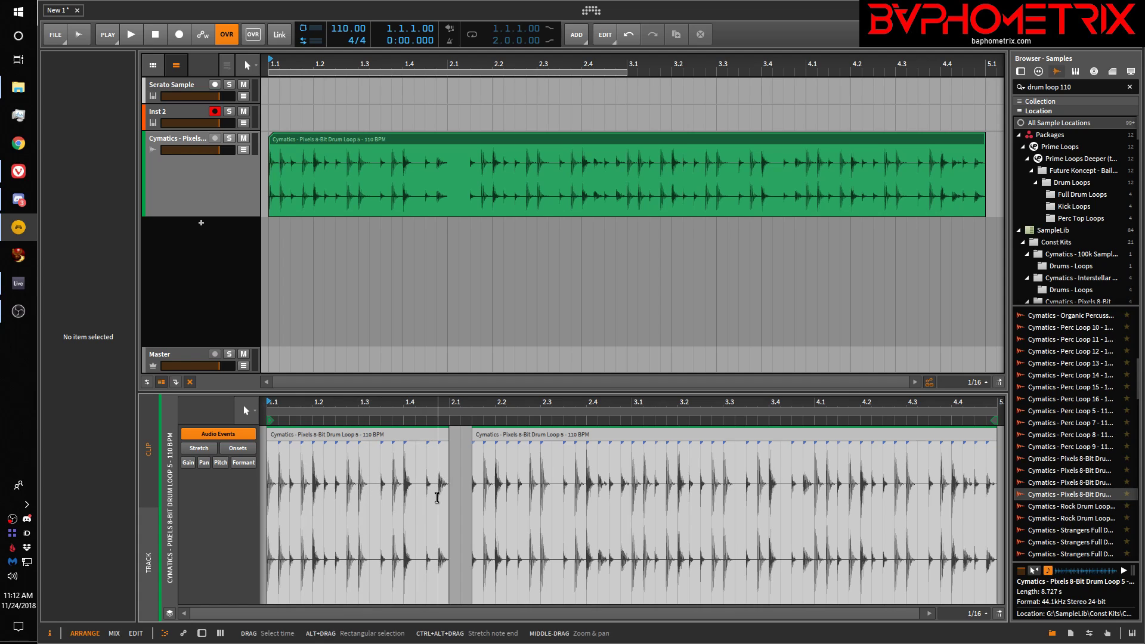
Step: Insert a beat marker at 1.4.4 in the first audio event and stretch the event's end to 2.1.3 to fill the gap
drag(439, 503, 448, 503)
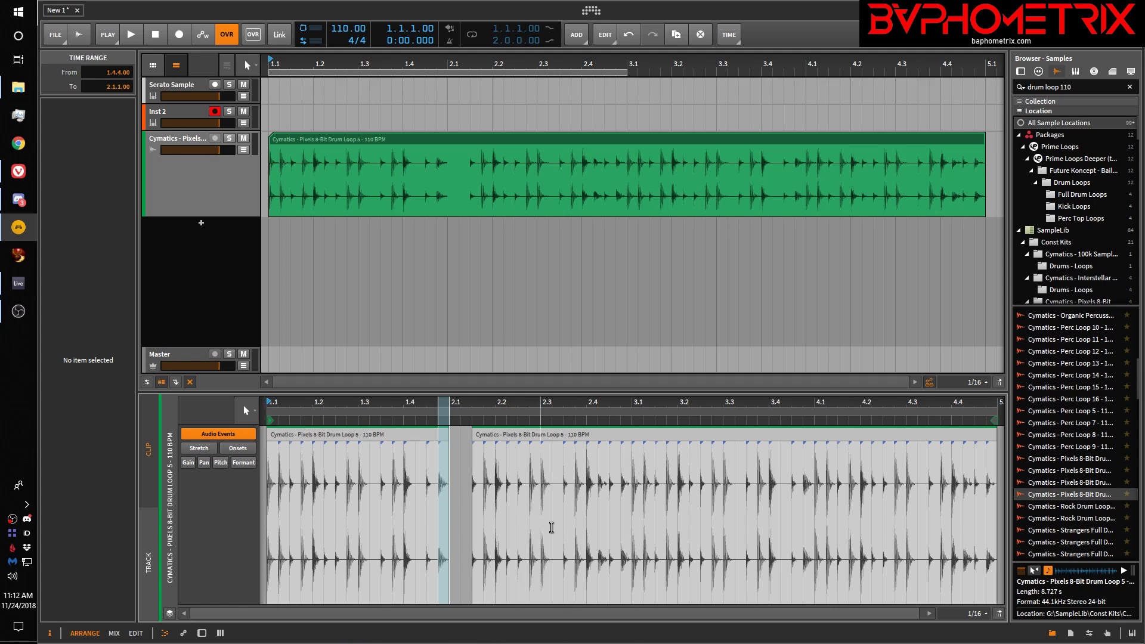
click(460, 455)
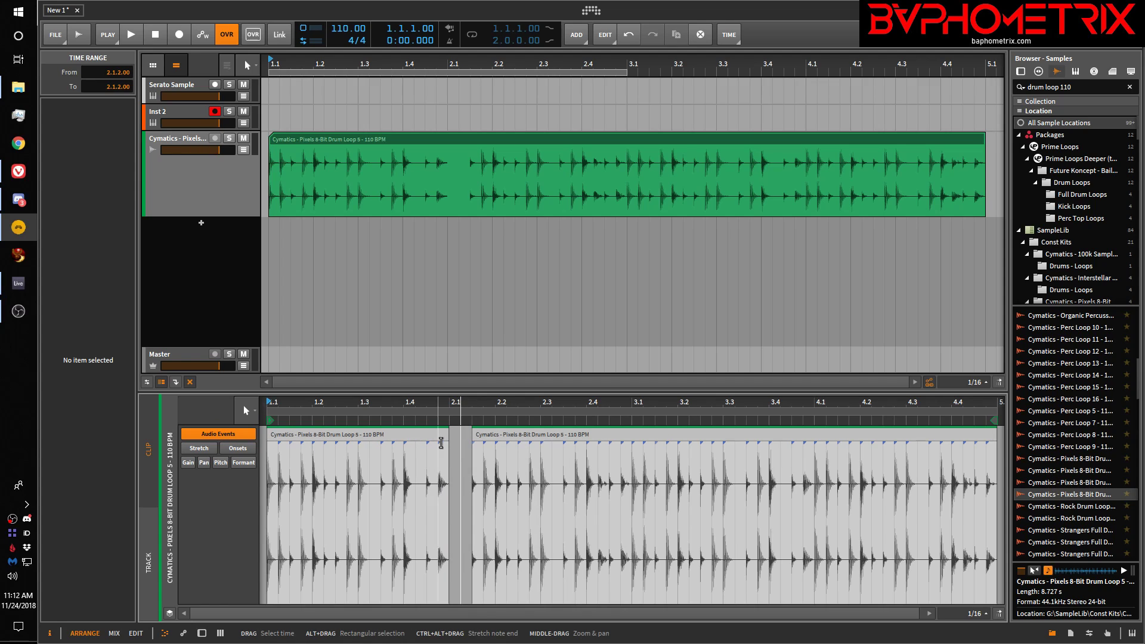
mouse_move(446, 434)
mouse_down()
mouse_move(466, 435)
mouse_move(446, 435)
mouse_up()
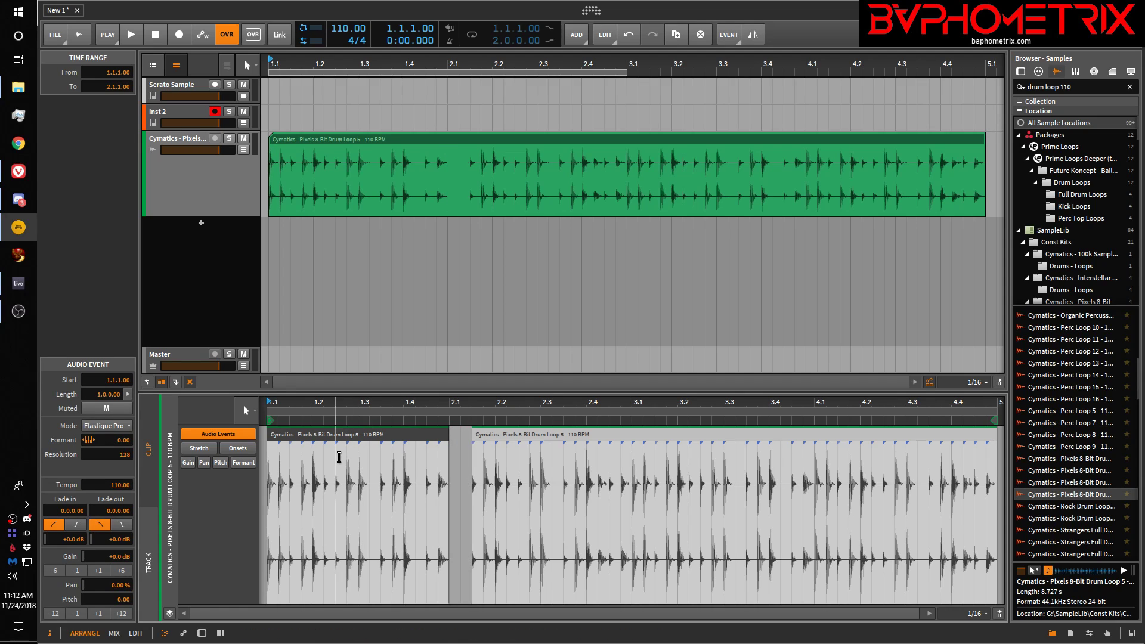
click(209, 448)
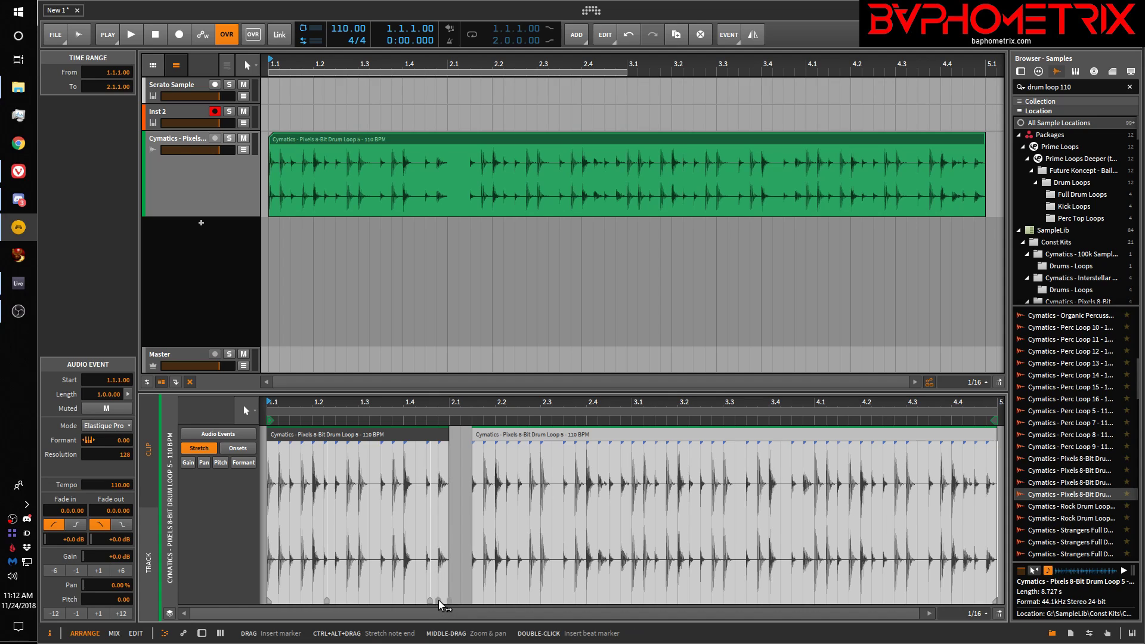
double_click(438, 600)
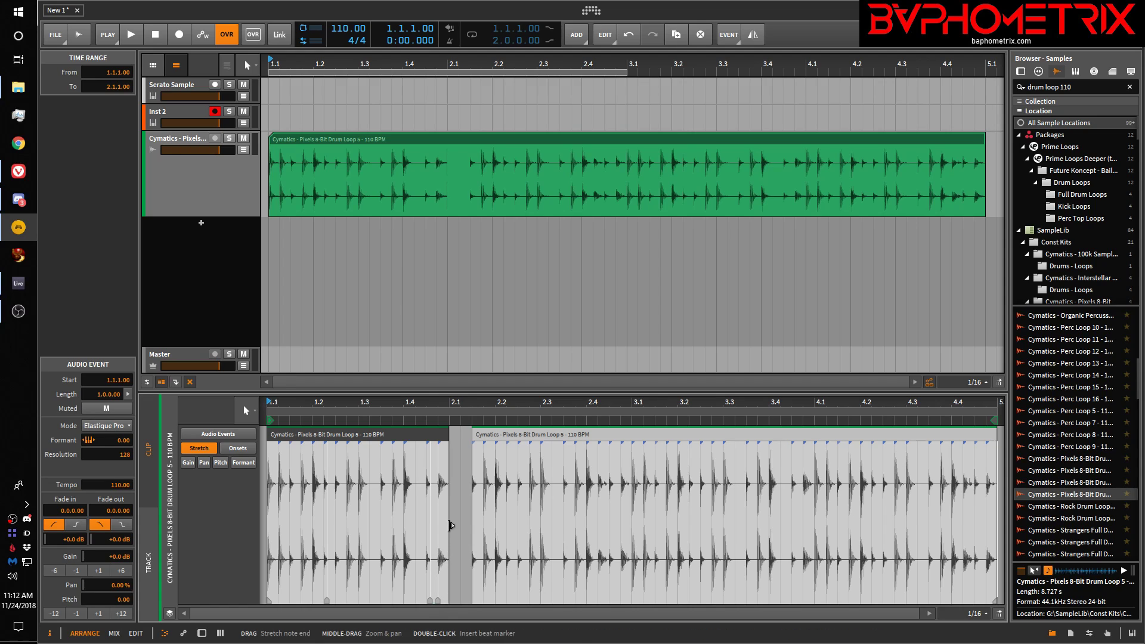
drag(450, 510, 471, 513)
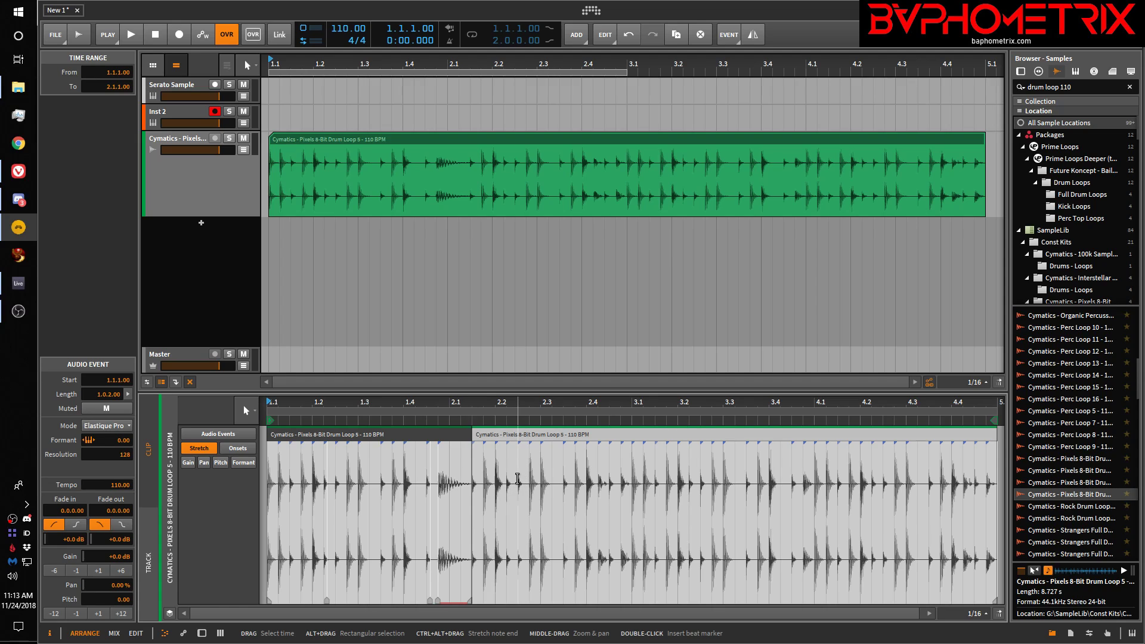
Step: Undo the cutting and stretching edits until the loop has its original timing, and remove the remaining beat marker at 2.1.1
key(ctrl+z)
key(ctrl+z)
key(ctrl+z)
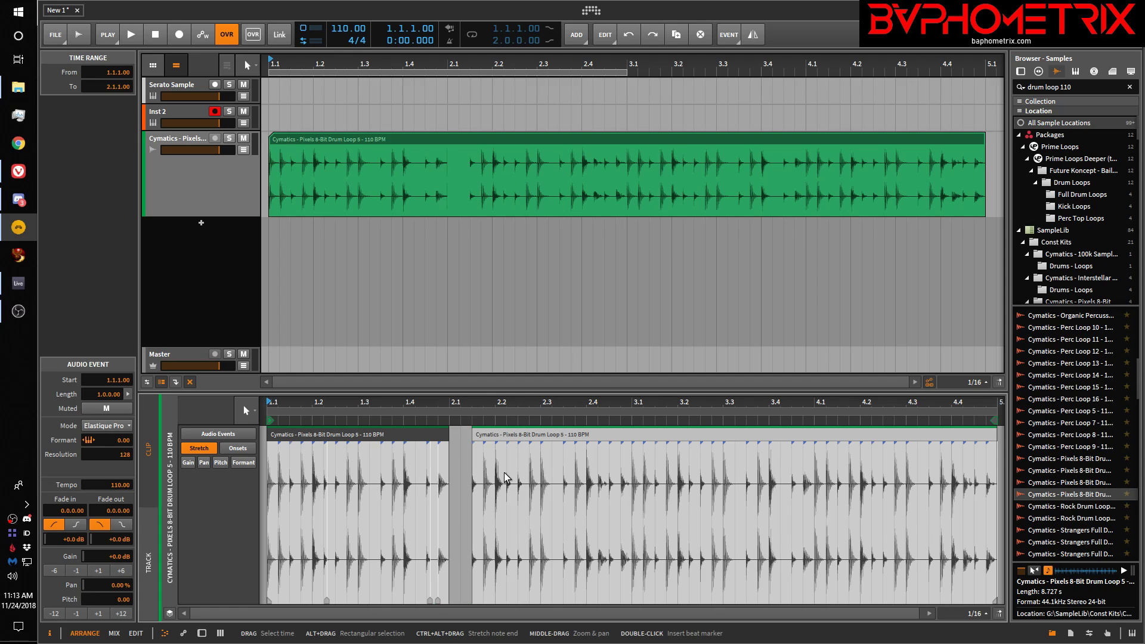
key(ctrl+z)
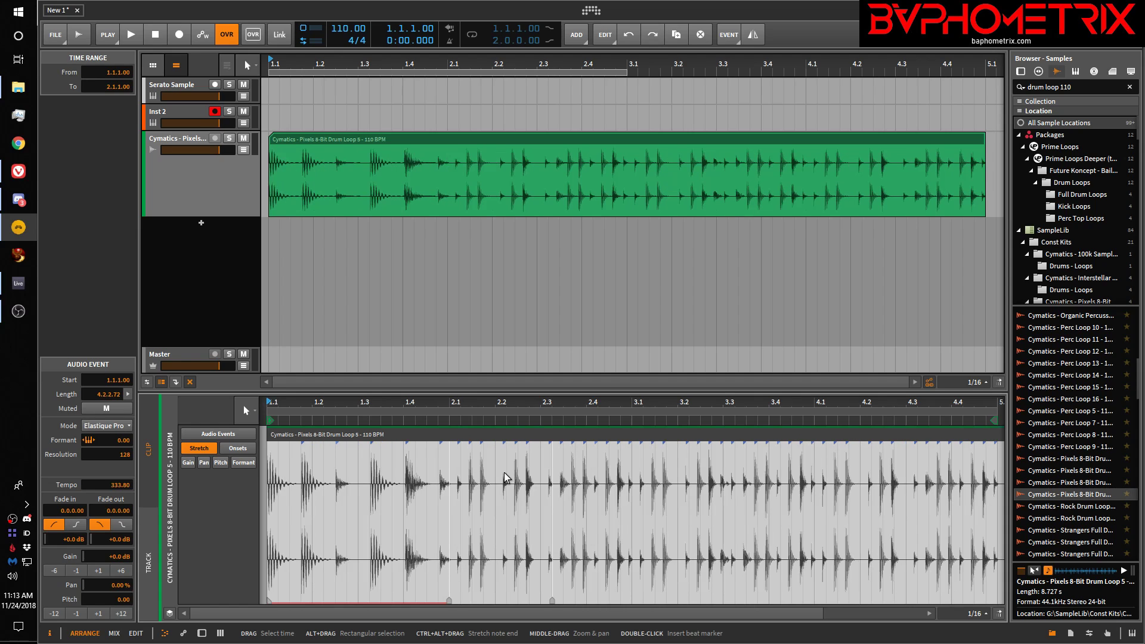
key(ctrl+z)
key(ctrl+z)
key(ctrl+z)
key(ctrl+z)
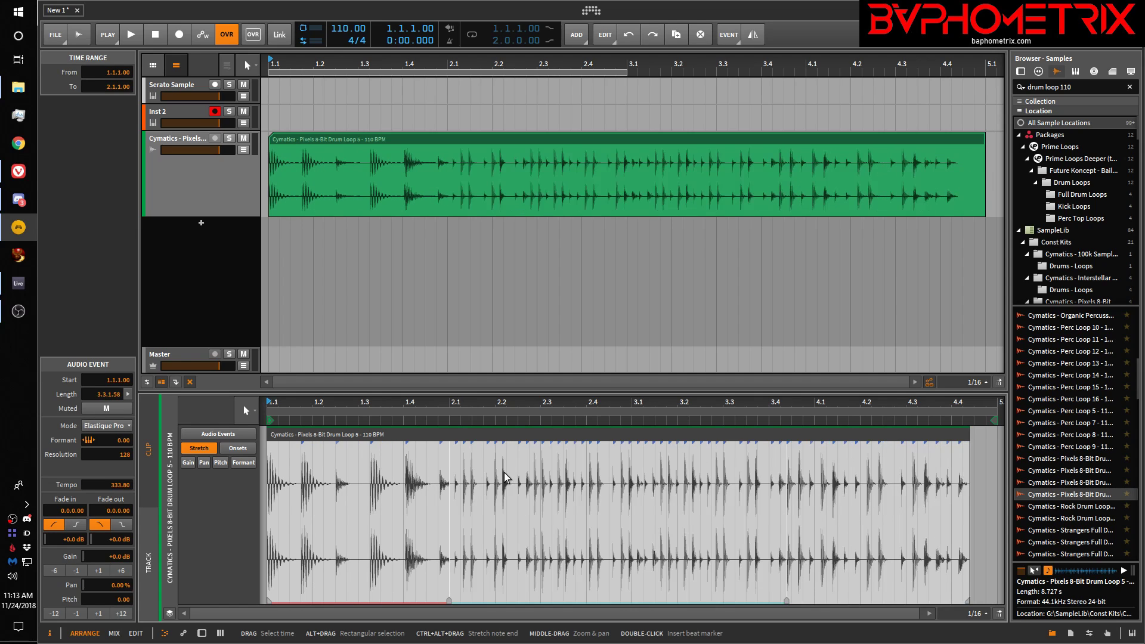
key(ctrl+z)
key(ctrl+z)
key(ctrl+z)
key(ctrl+z)
key(ctrl+z)
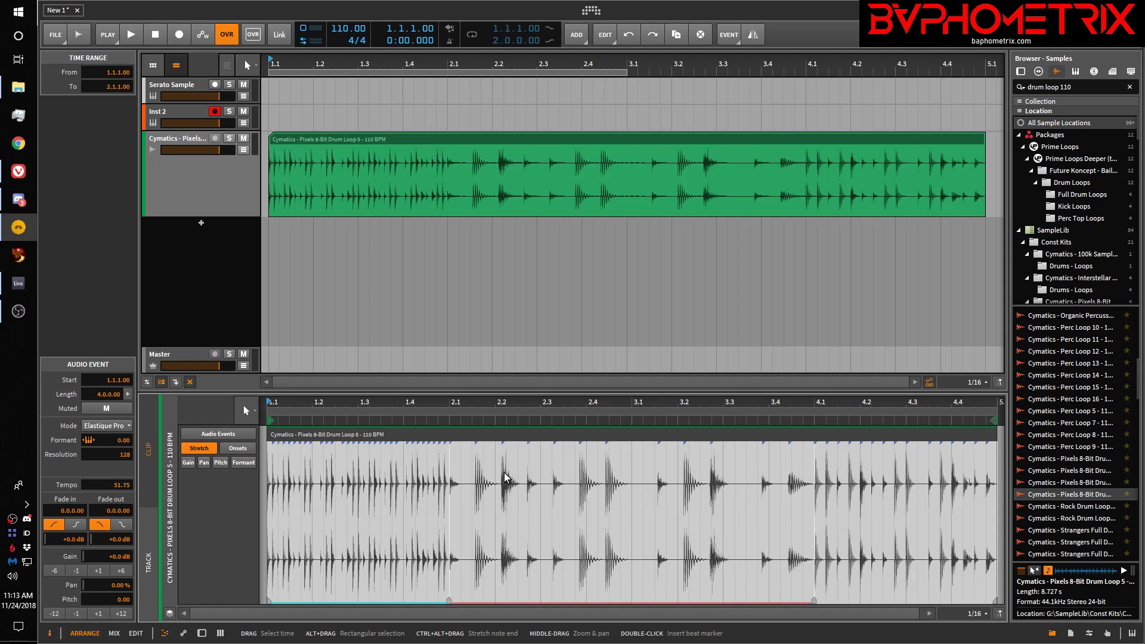
key(ctrl+z)
key(ctrl+z)
key(ctrl+z)
key(ctrl+z)
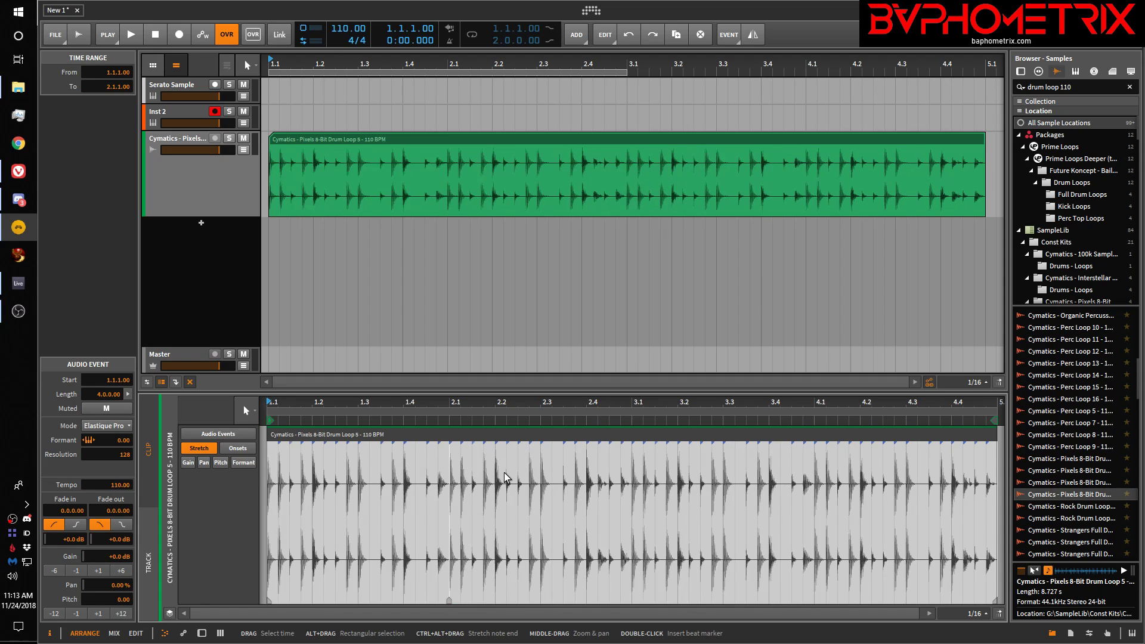
click(449, 602)
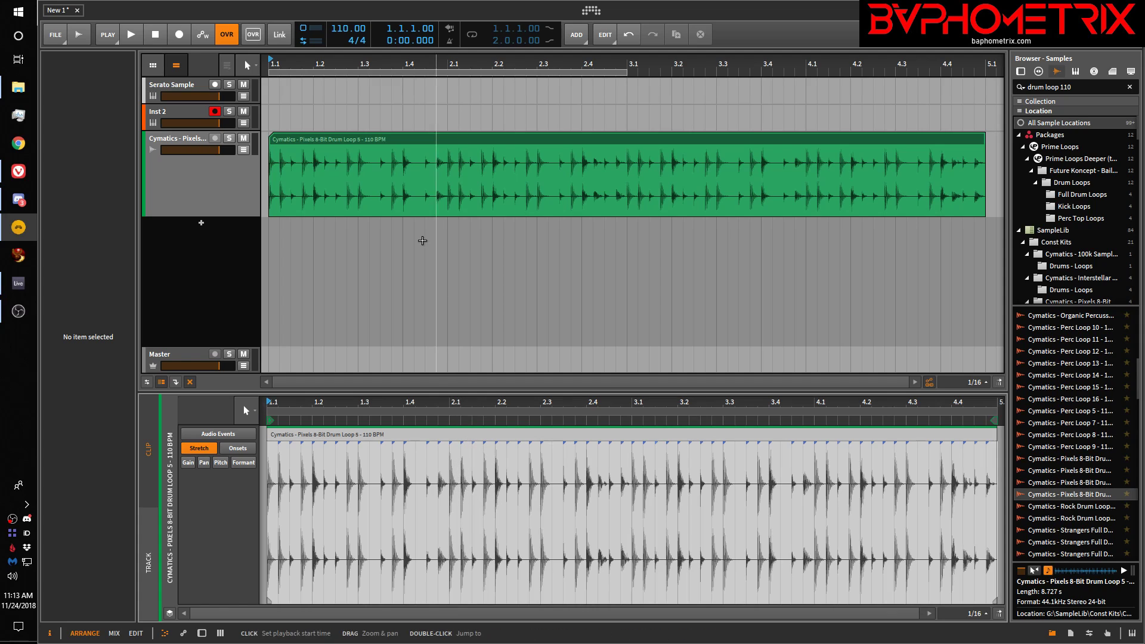
Step: Set the project tempo to 140 BPM and select the loop's audio event and its arranger clip
drag(348, 29, 349, 23)
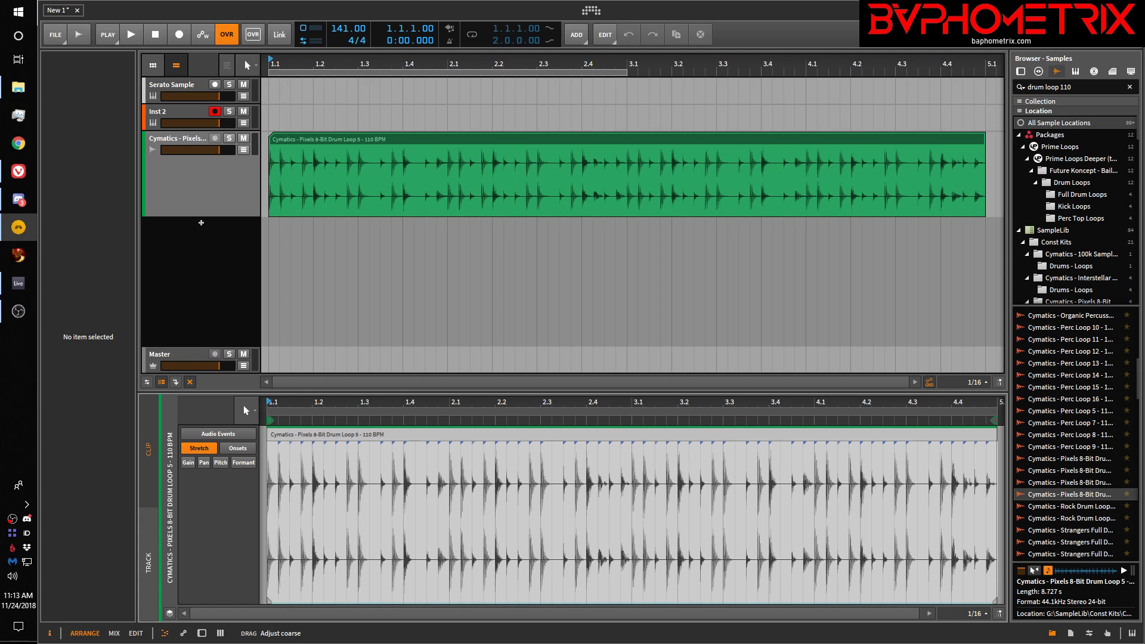
drag(348, 29, 349, 23)
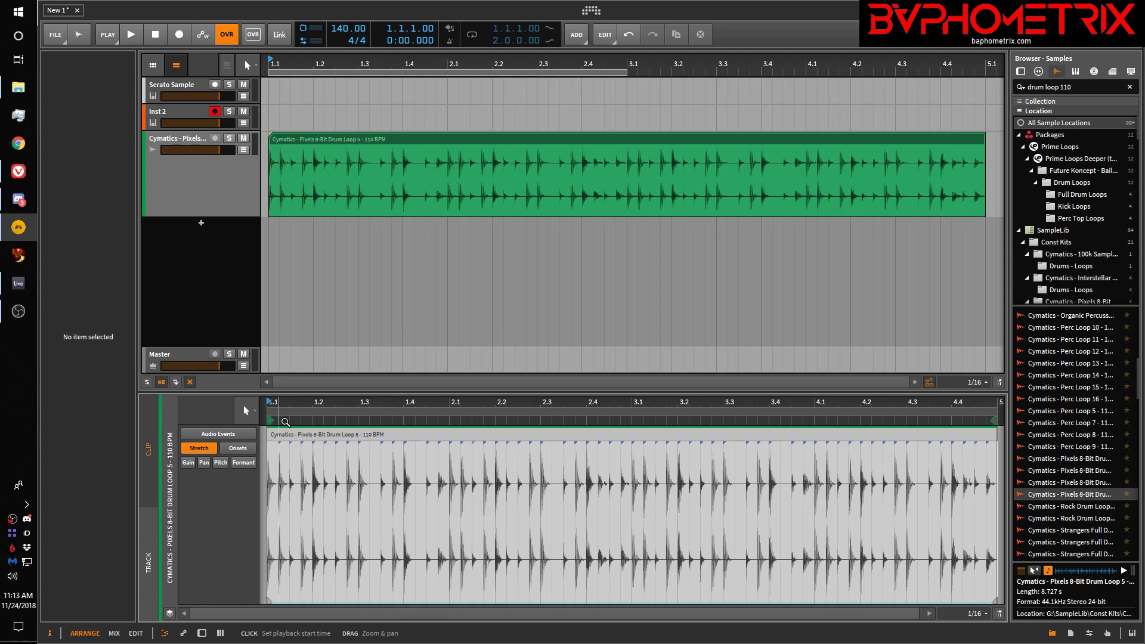
click(320, 434)
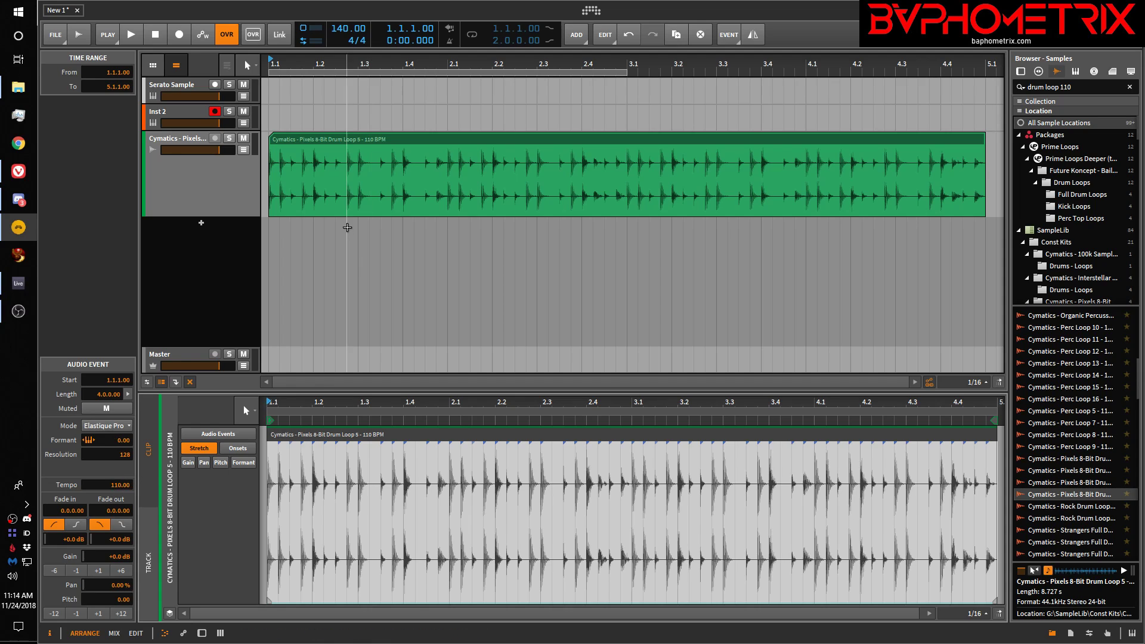
click(372, 141)
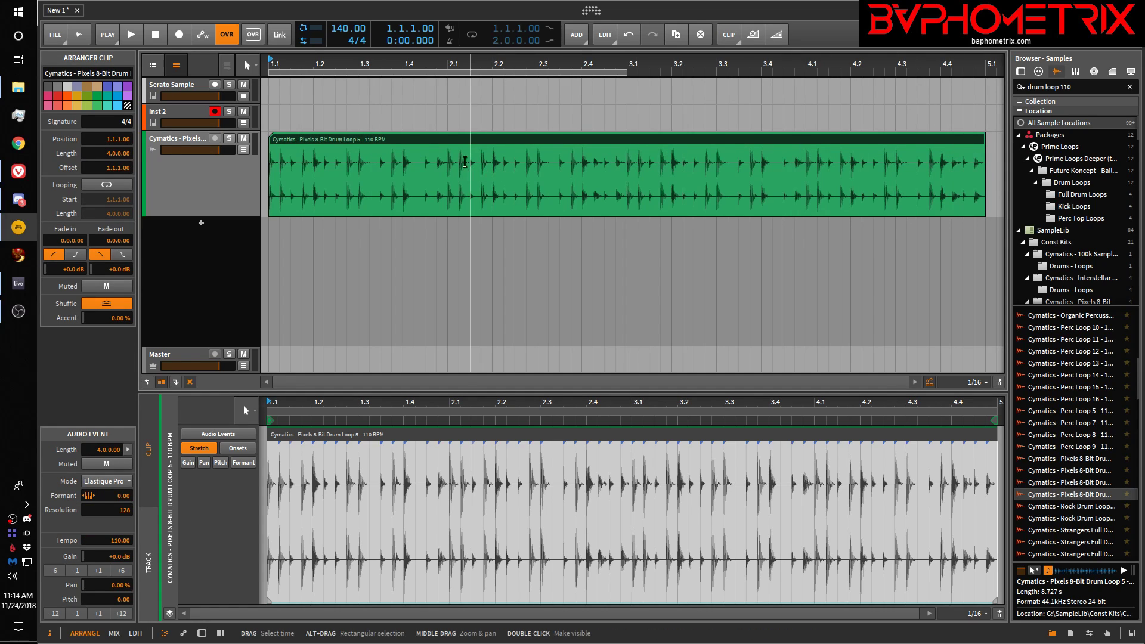
mouse_move(339, 33)
mouse_down()
mouse_move(338, 45)
mouse_move(345, 18)
mouse_up()
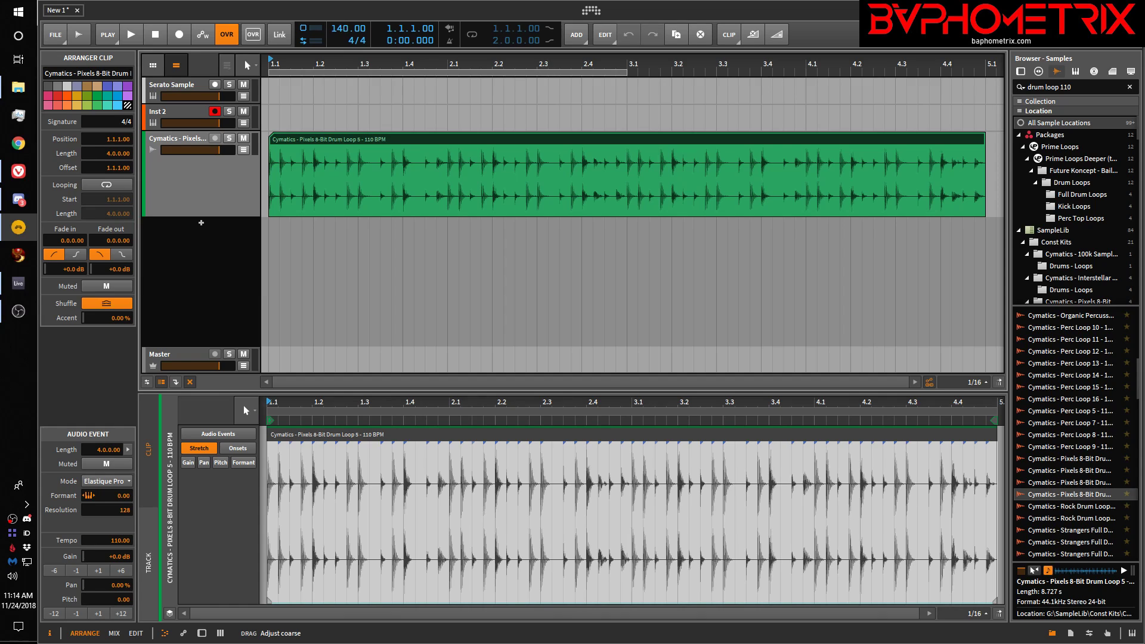
drag(346, 28, 346, 27)
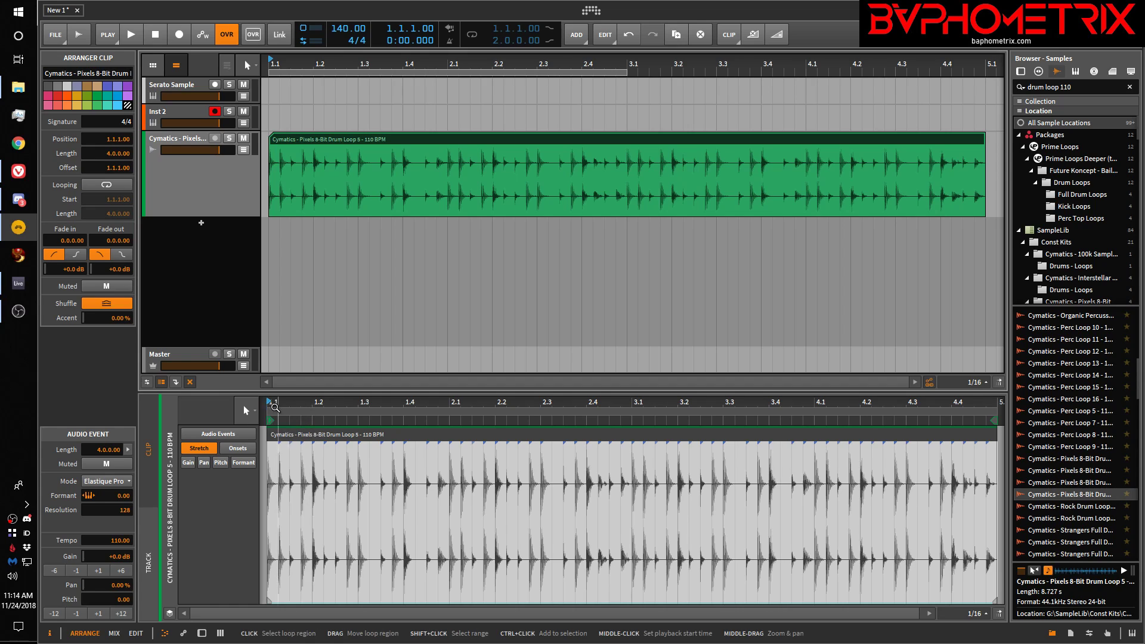
Step: Split the audio event at 1.2.1, delete its first beat, and stretch the remaining event's start back to 1.1.1
click(314, 474)
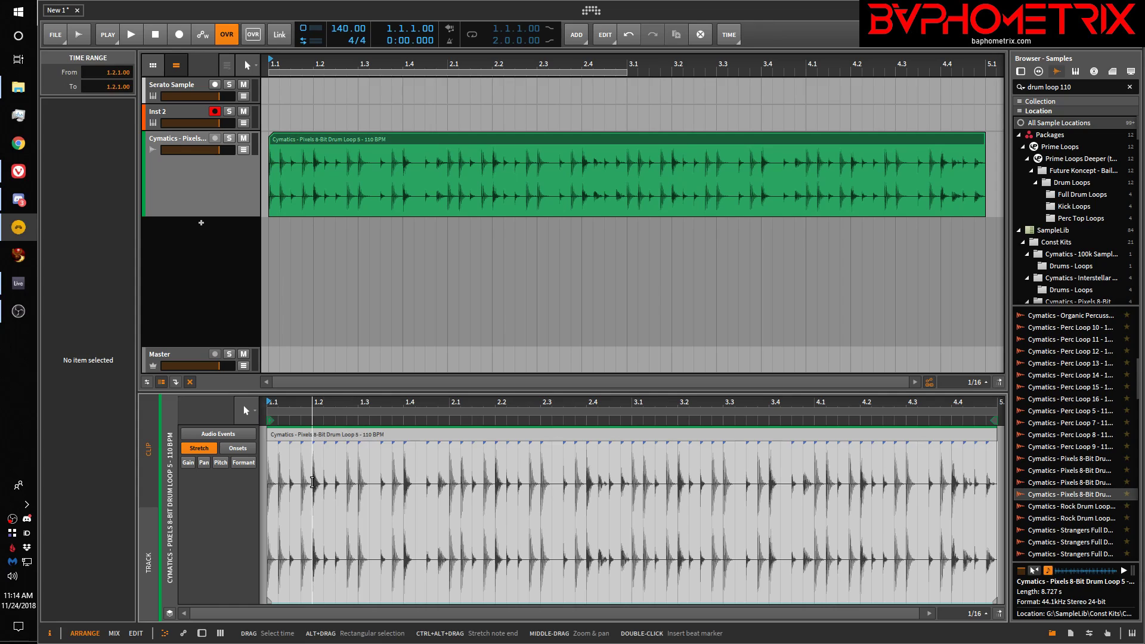
key(ctrl+e)
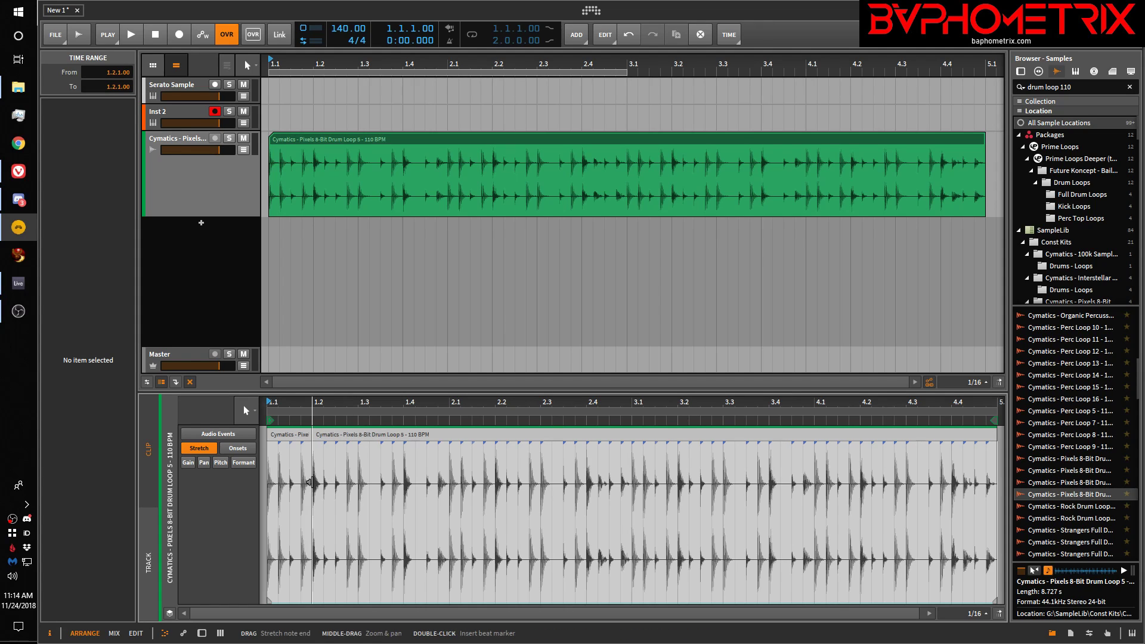
click(297, 437)
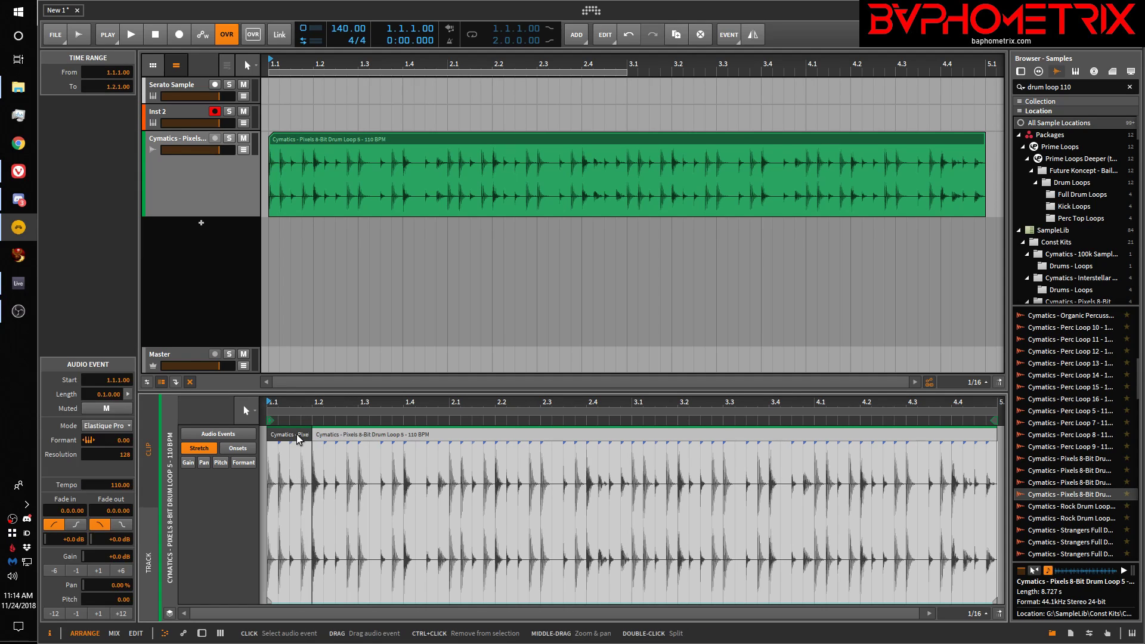
key(Delete)
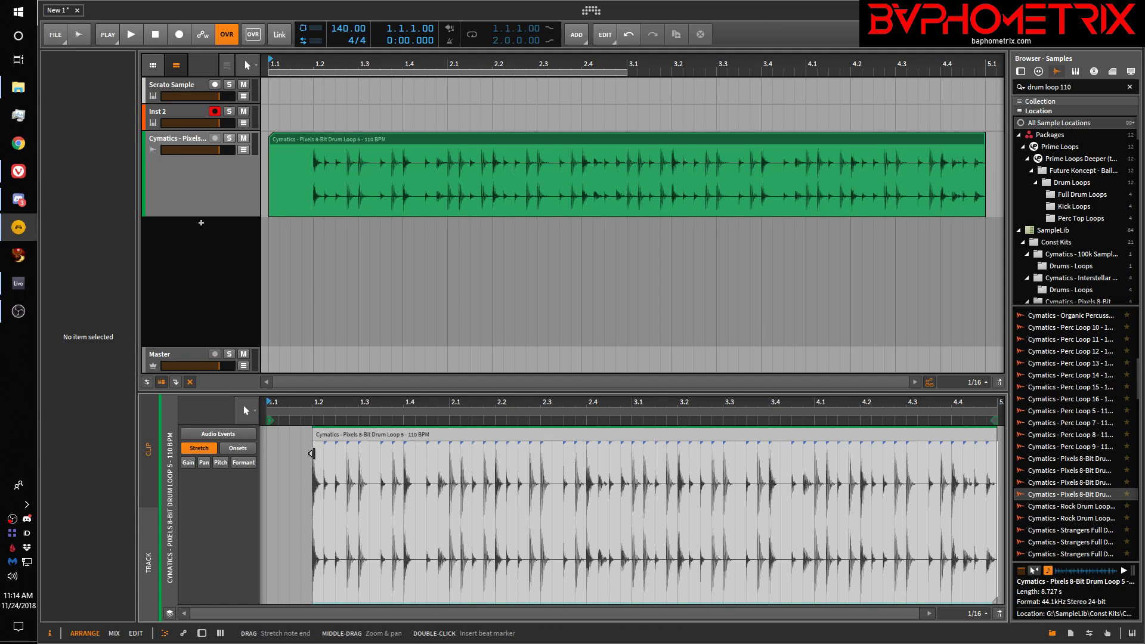
drag(310, 455, 266, 457)
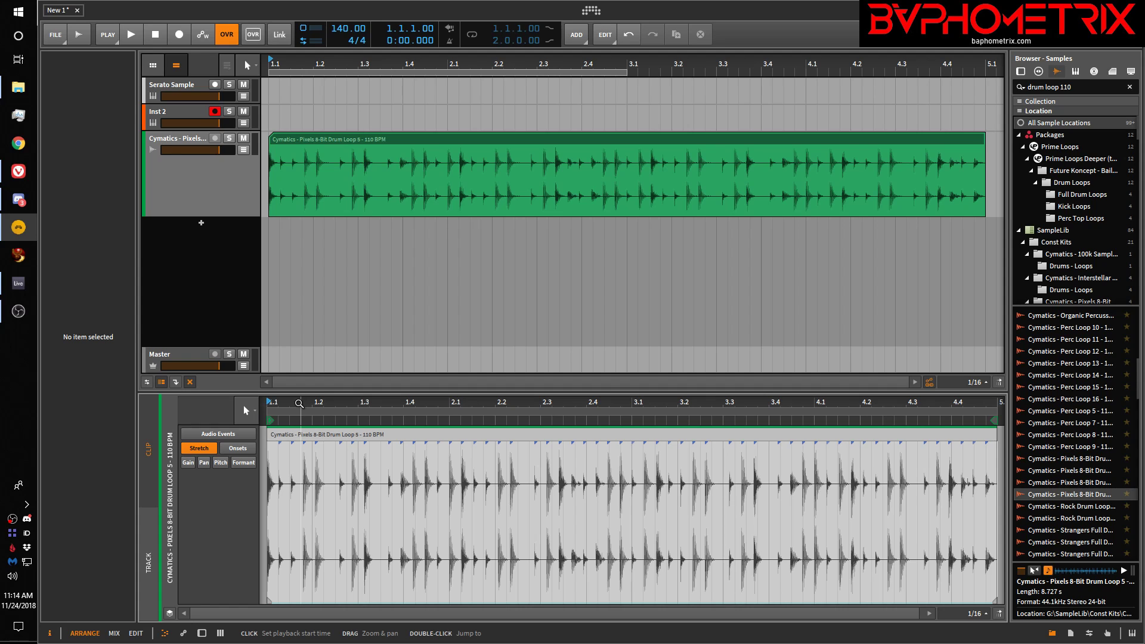
Step: Insert a beat marker on the fourth hit, just after 1.1.4, and move it to exactly 1.1.4.00
drag(299, 404, 555, 429)
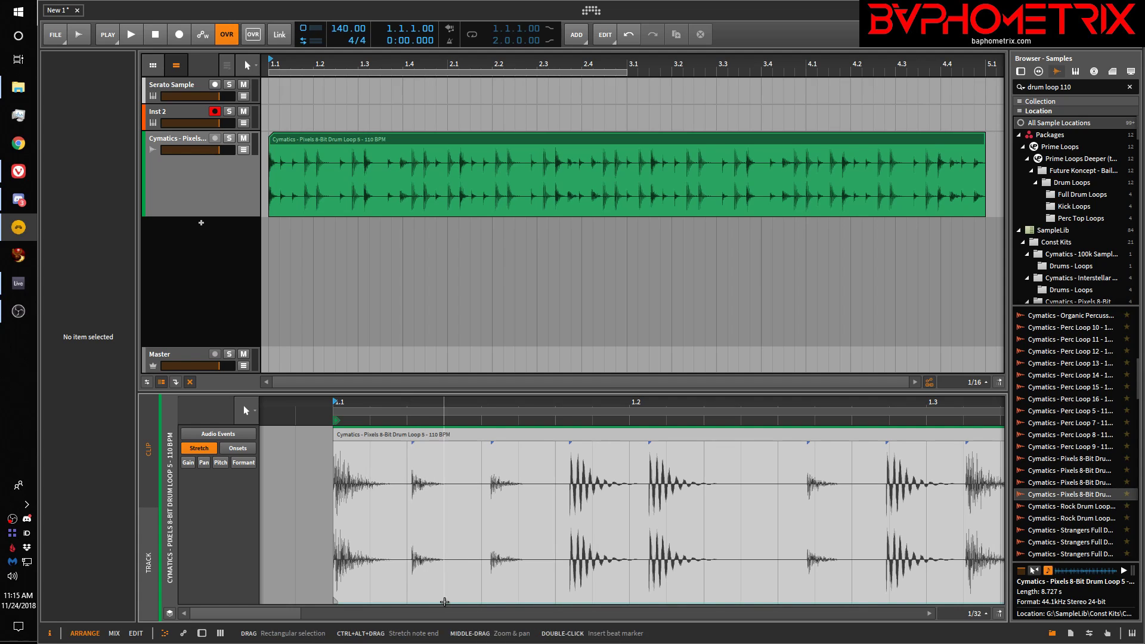
double_click(570, 602)
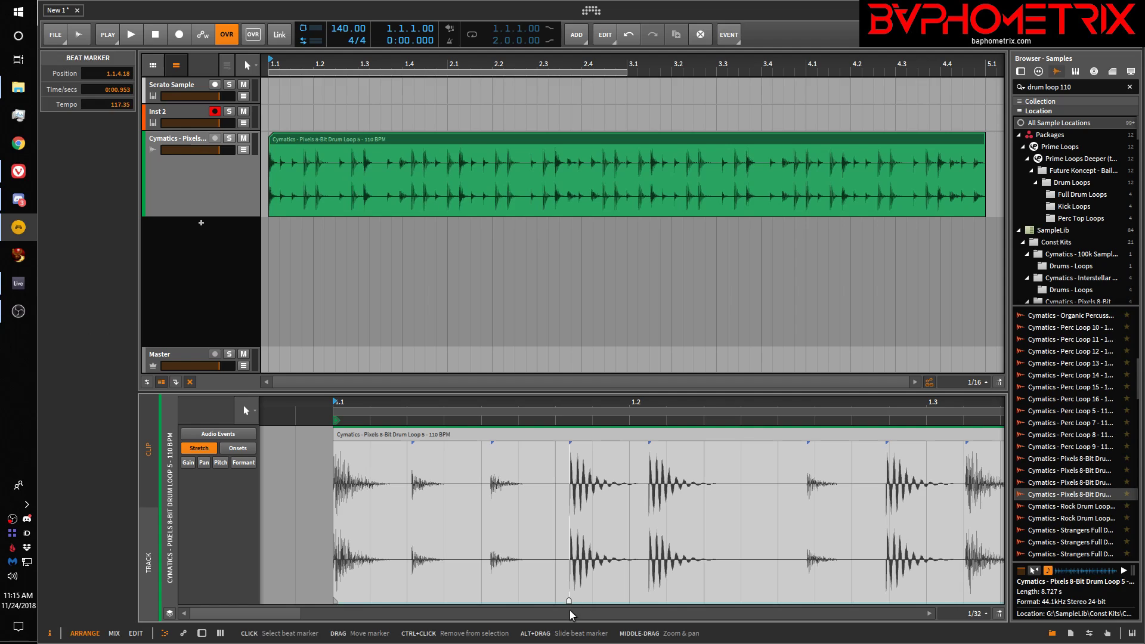
drag(568, 601, 556, 601)
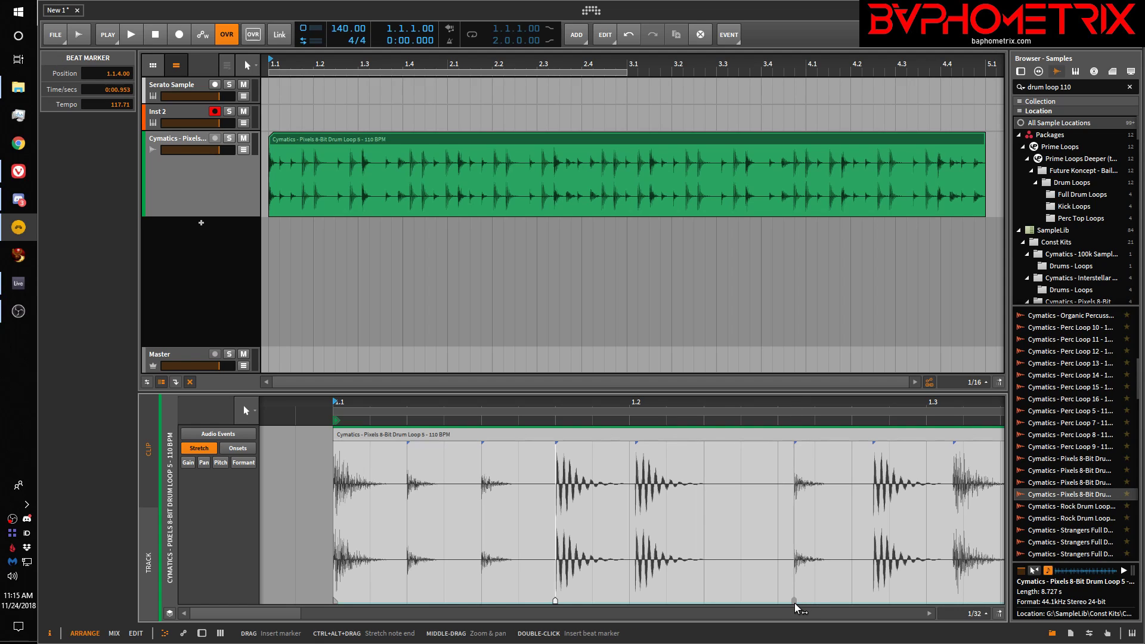
Step: Add beat markers on the three hits following 1.2.1 and align them to 1.2.3, 1.2.4 and 1.3.1
drag(793, 602, 783, 601)
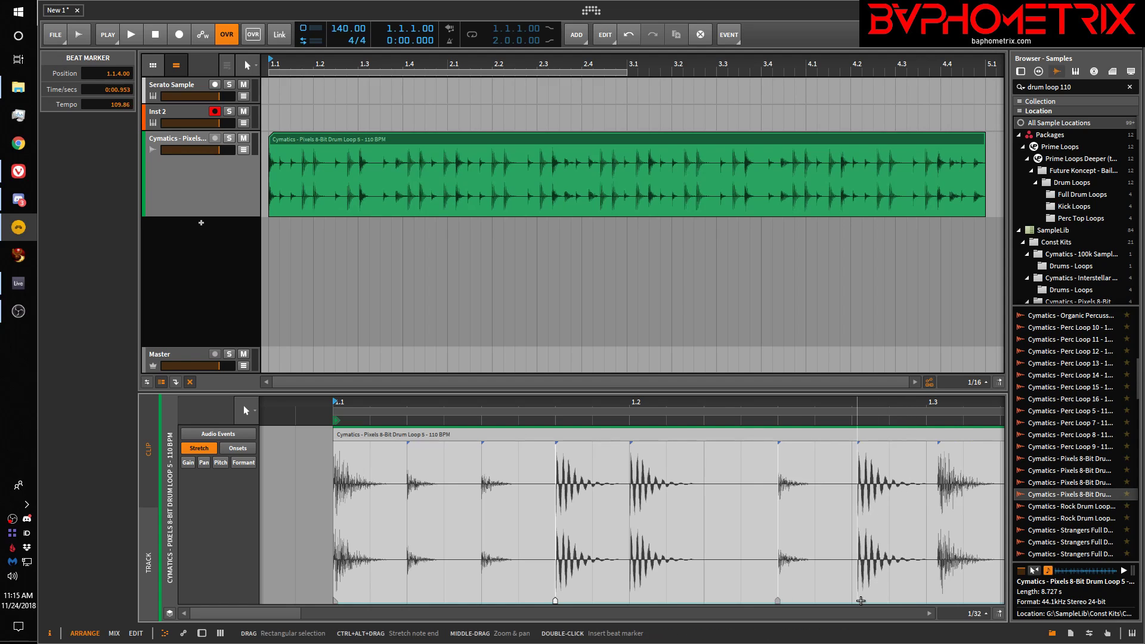
drag(858, 601, 853, 601)
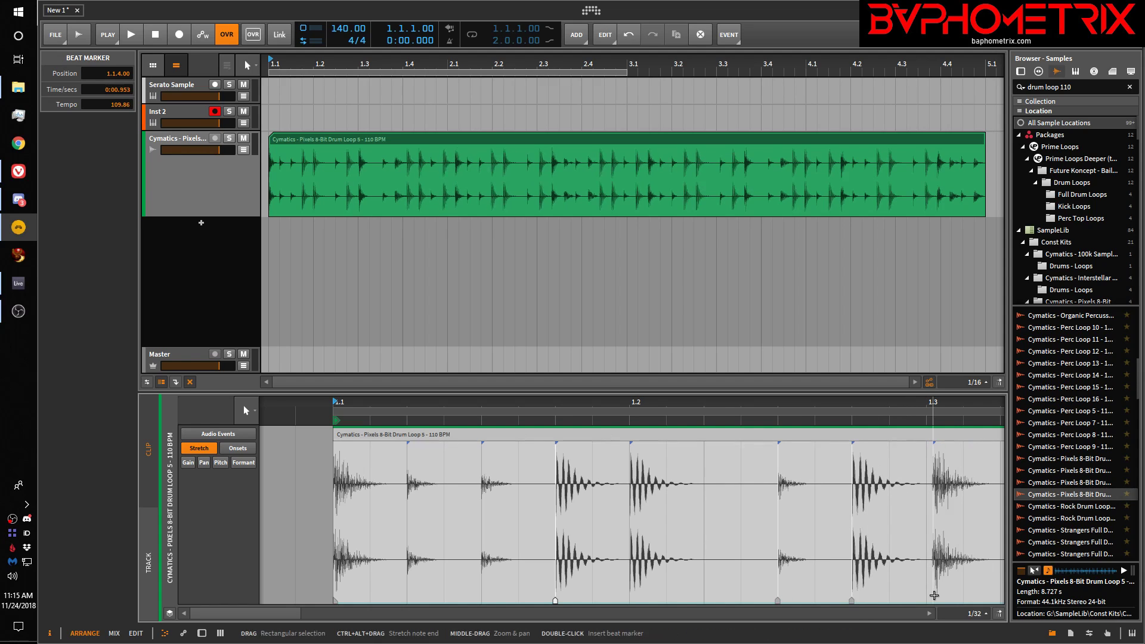
drag(933, 601, 926, 600)
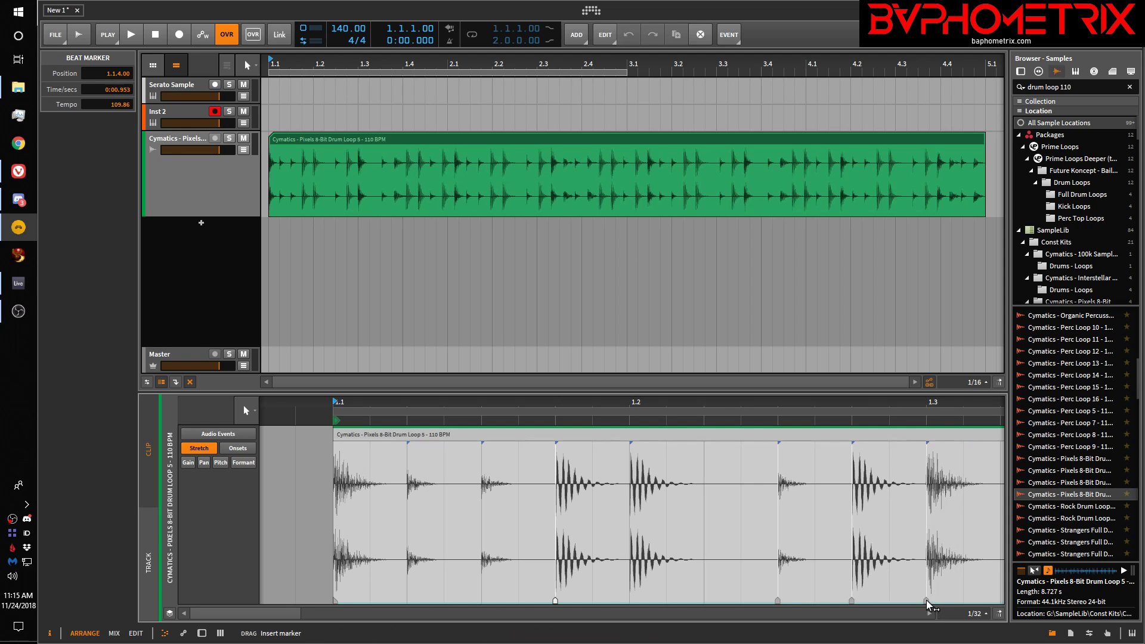
Step: Add beat markers on the next three hits after 1.3.1 and align them to 1.3.3, 1.3.4 and 1.4.1
scroll(939, 553, right, 10)
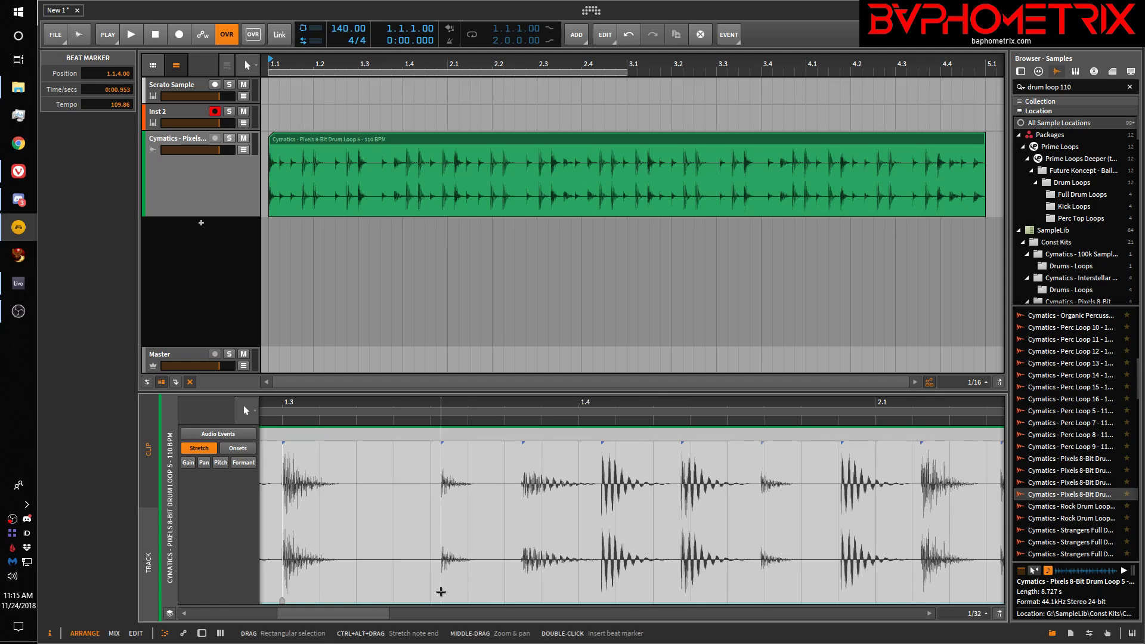
drag(441, 599, 431, 599)
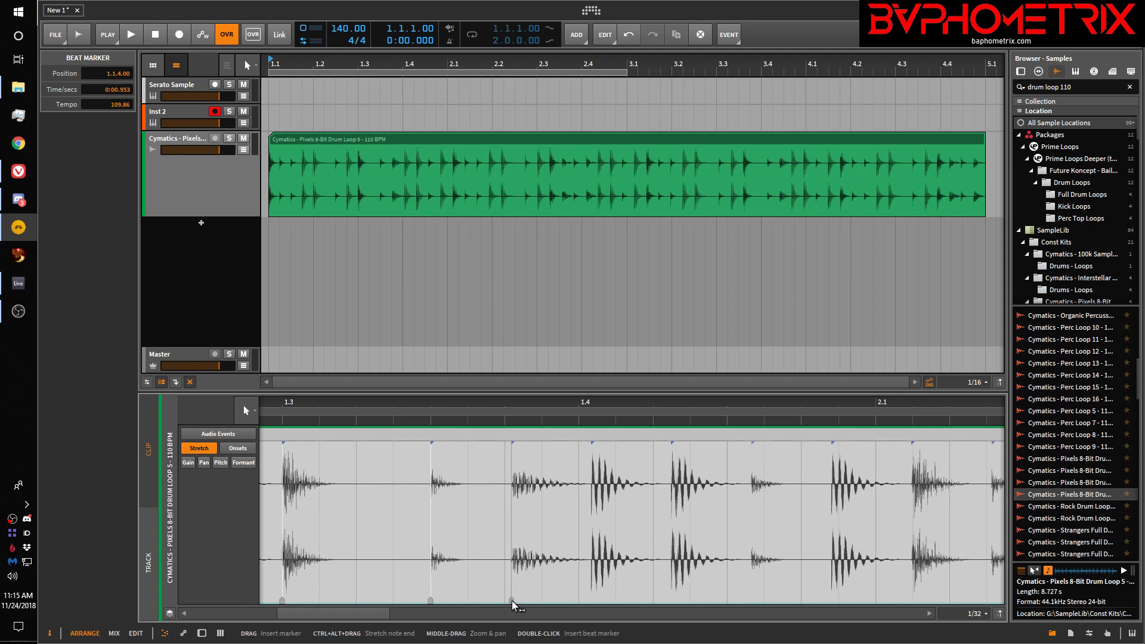
drag(512, 600, 505, 600)
drag(586, 601, 579, 602)
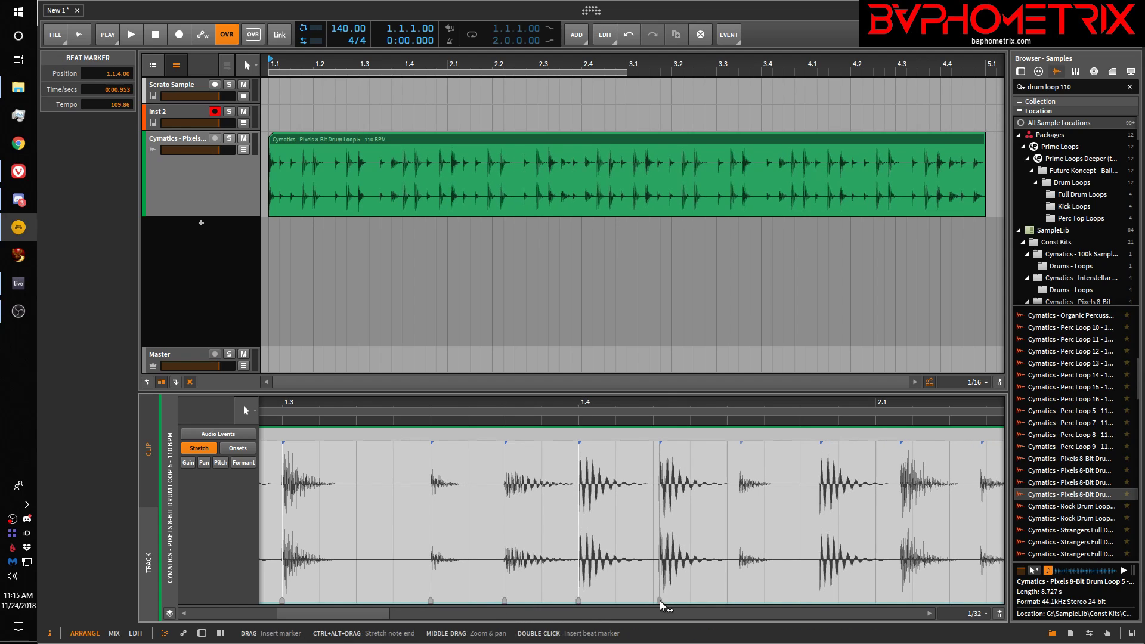
Step: Add beat markers on the four hits after 1.4.1 and align them to 1.4.2, 1.4.3, 1.4.4 and 2.1.1
drag(659, 600, 653, 600)
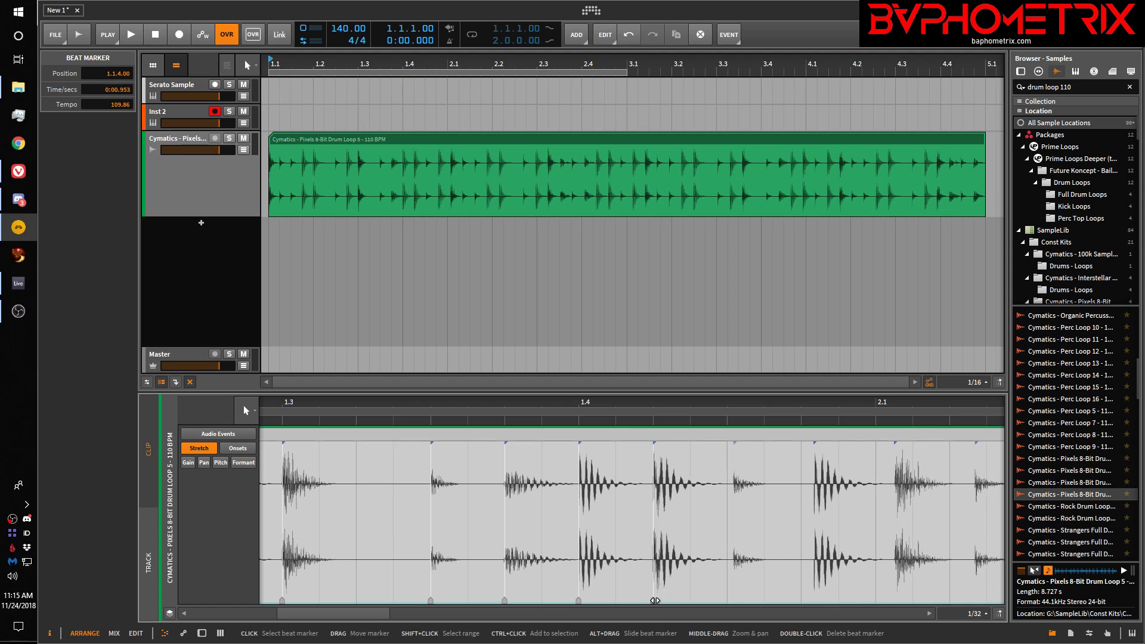
drag(734, 600, 726, 601)
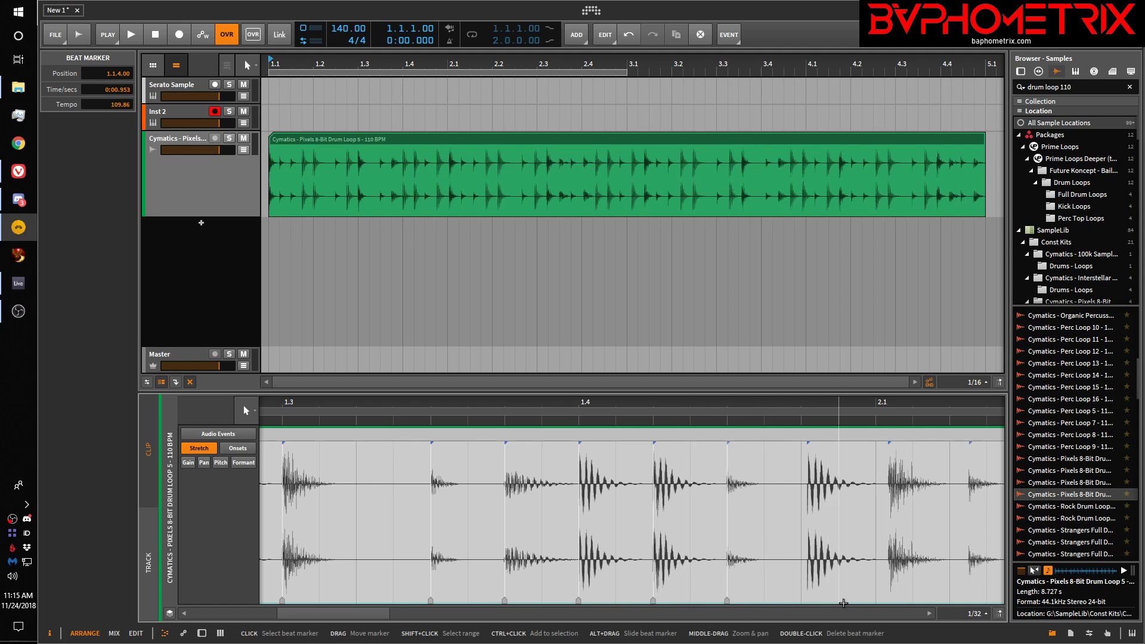
drag(807, 600, 801, 600)
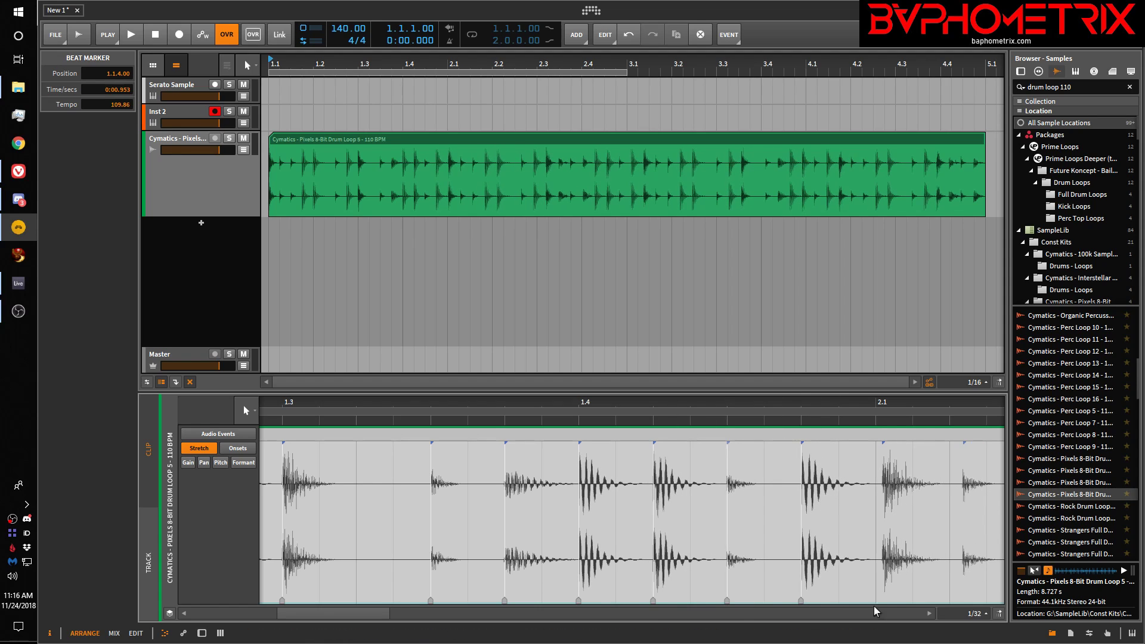
drag(883, 601, 875, 600)
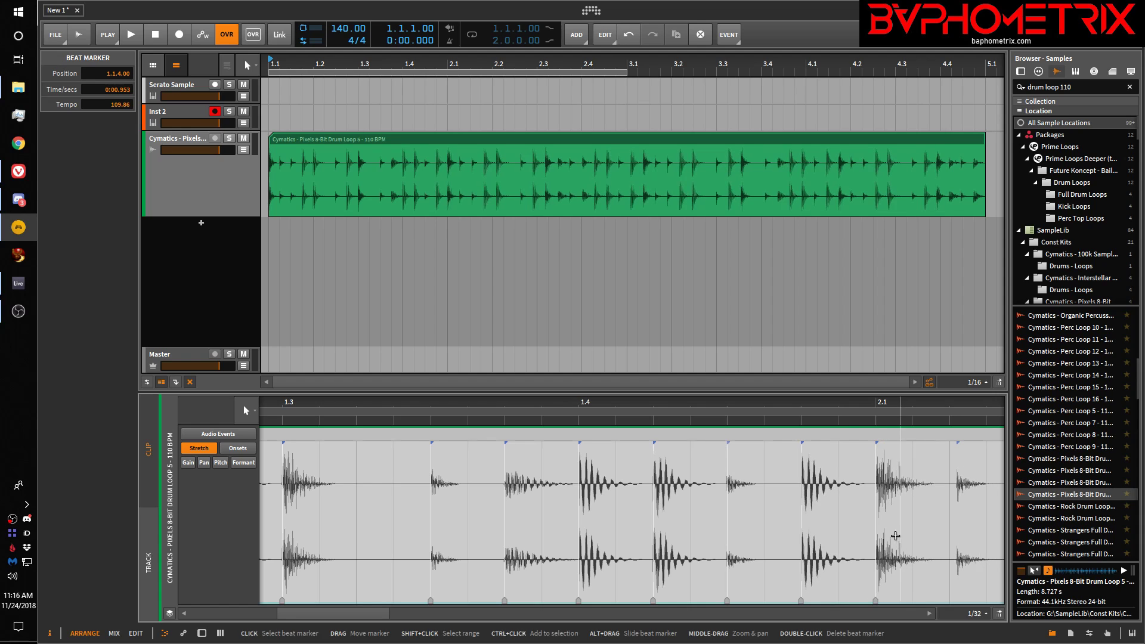
Step: Move the 2.1.1 beat marker to 2.1.2 and place markers for the following hits at 2.1.3, 2.1.4, 2.2.1 and 2.2.2
scroll(819, 496, right, 7)
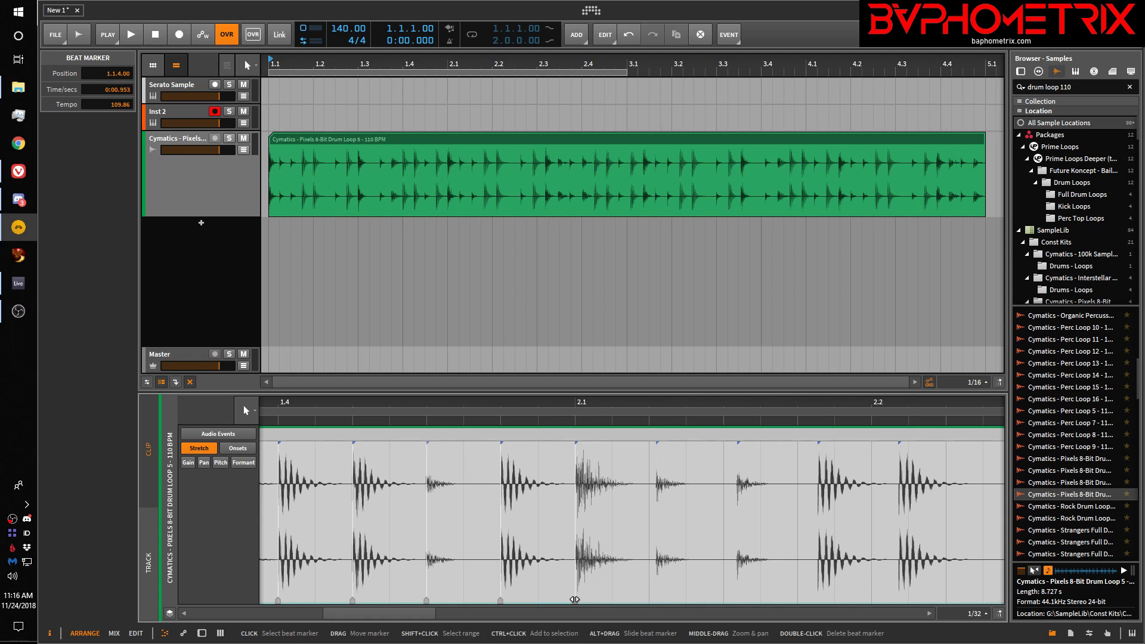
mouse_move(575, 600)
mouse_down()
mouse_move(686, 601)
mouse_move(649, 601)
mouse_up()
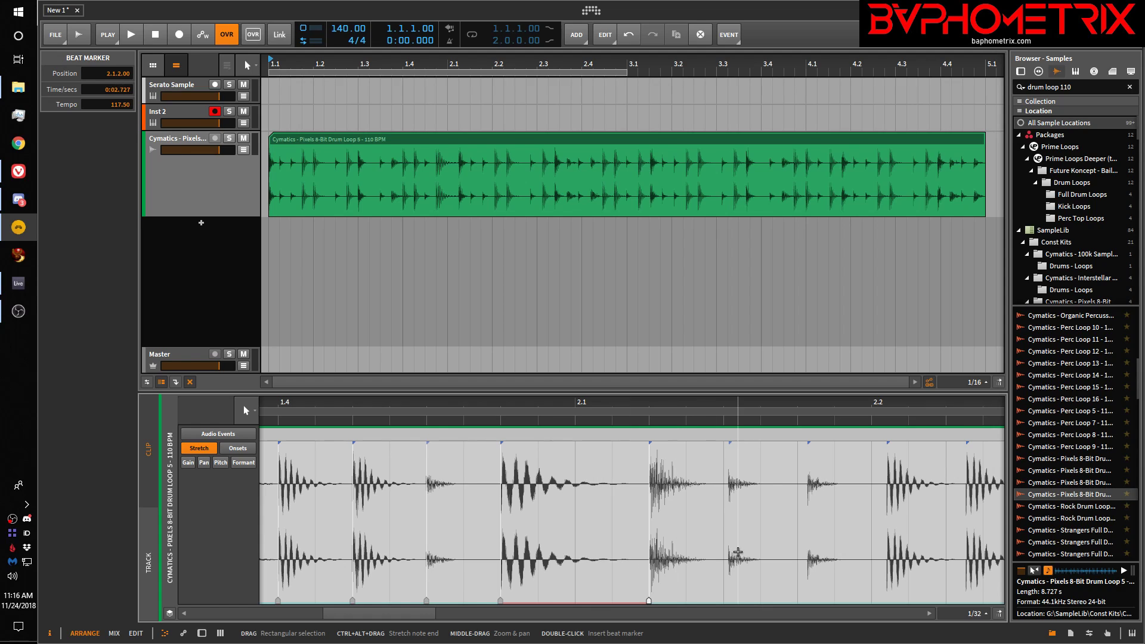
drag(729, 600, 724, 599)
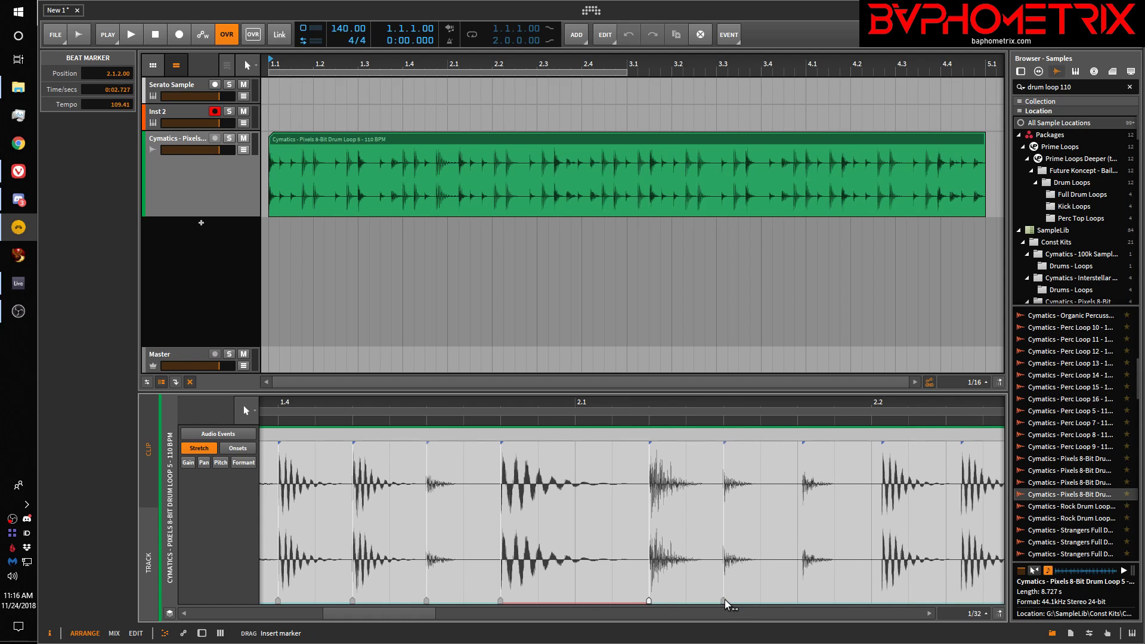
double_click(798, 601)
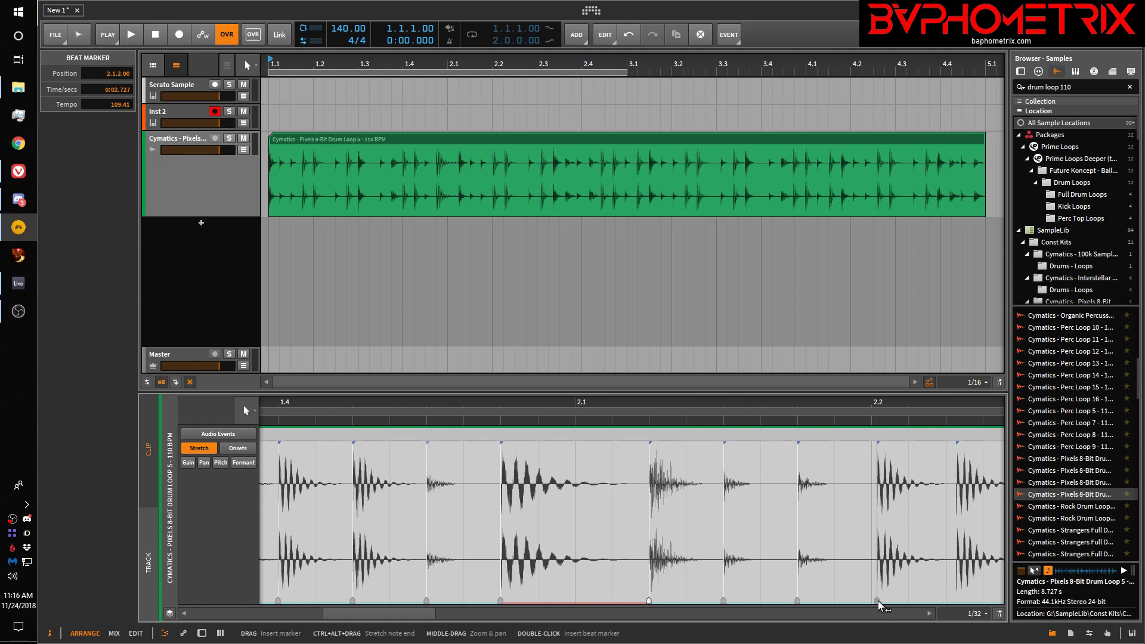
drag(878, 601, 871, 602)
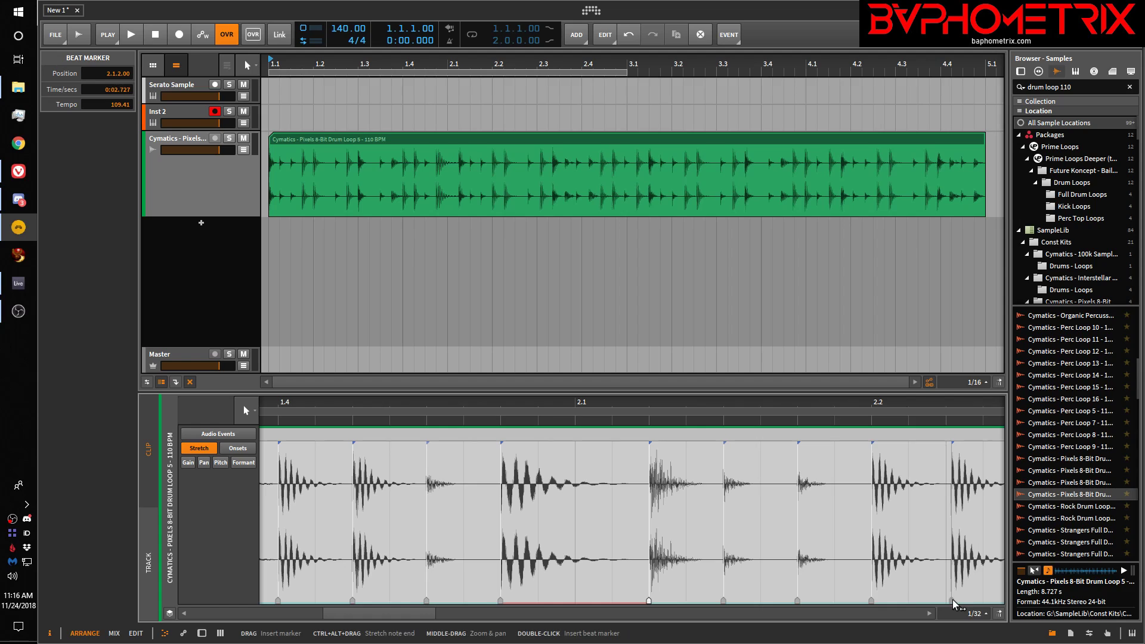
drag(953, 600, 945, 603)
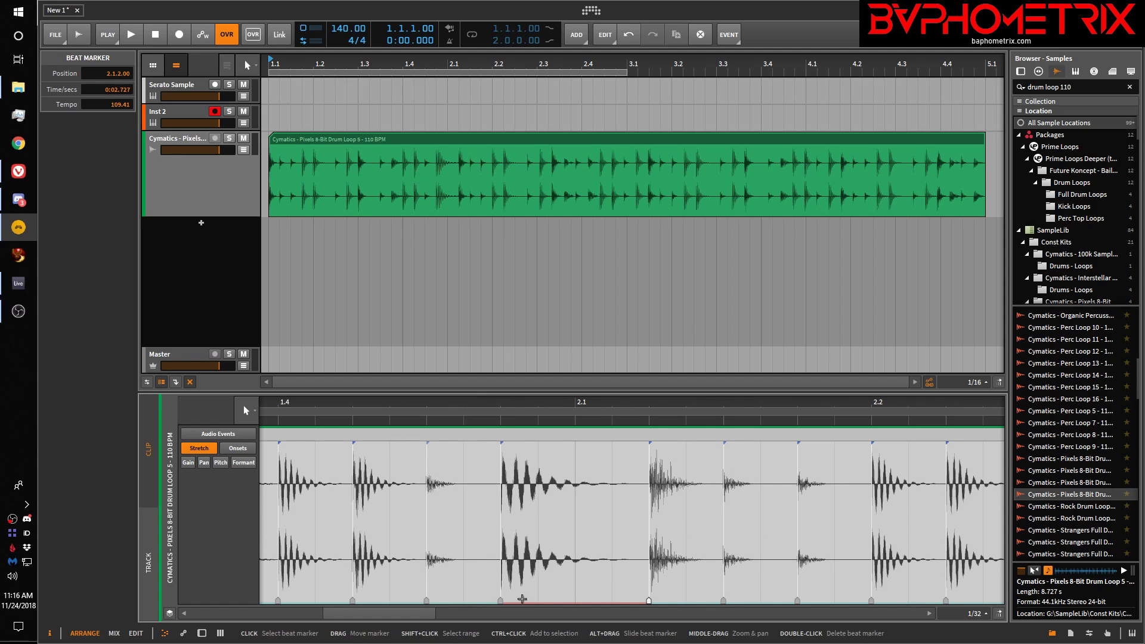
Step: Split the audio event at 2.1.3 and 2.1.4 and delete the slice between them
mouse_move(798, 601)
mouse_down()
mouse_move(869, 601)
mouse_move(719, 599)
mouse_move(880, 608)
mouse_move(746, 603)
mouse_move(812, 605)
mouse_move(798, 605)
mouse_up()
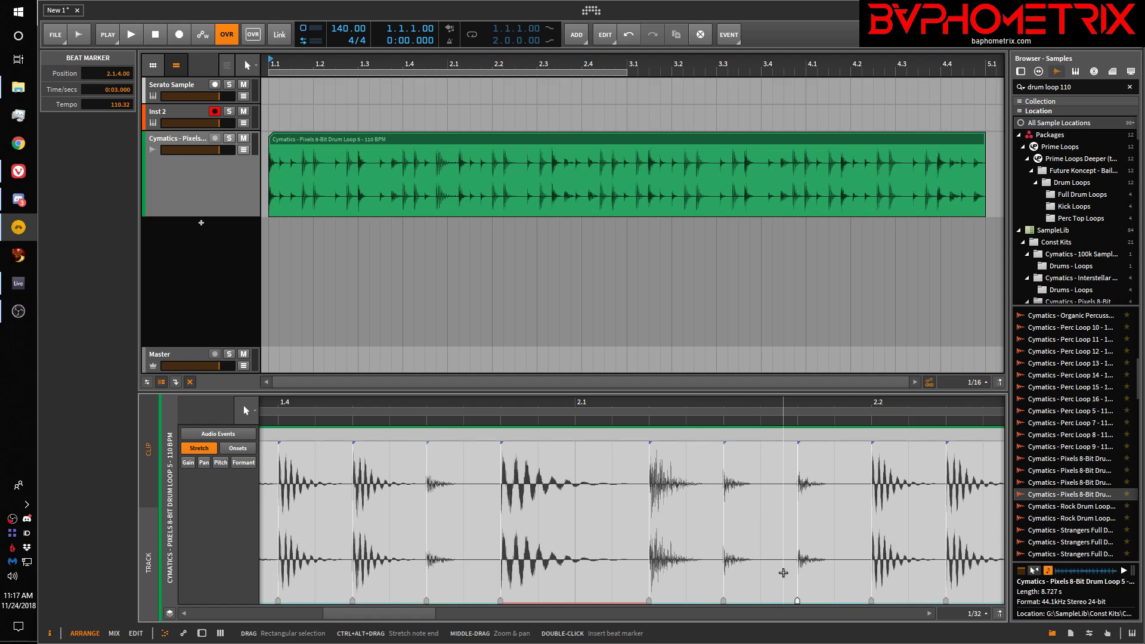
drag(728, 516, 799, 520)
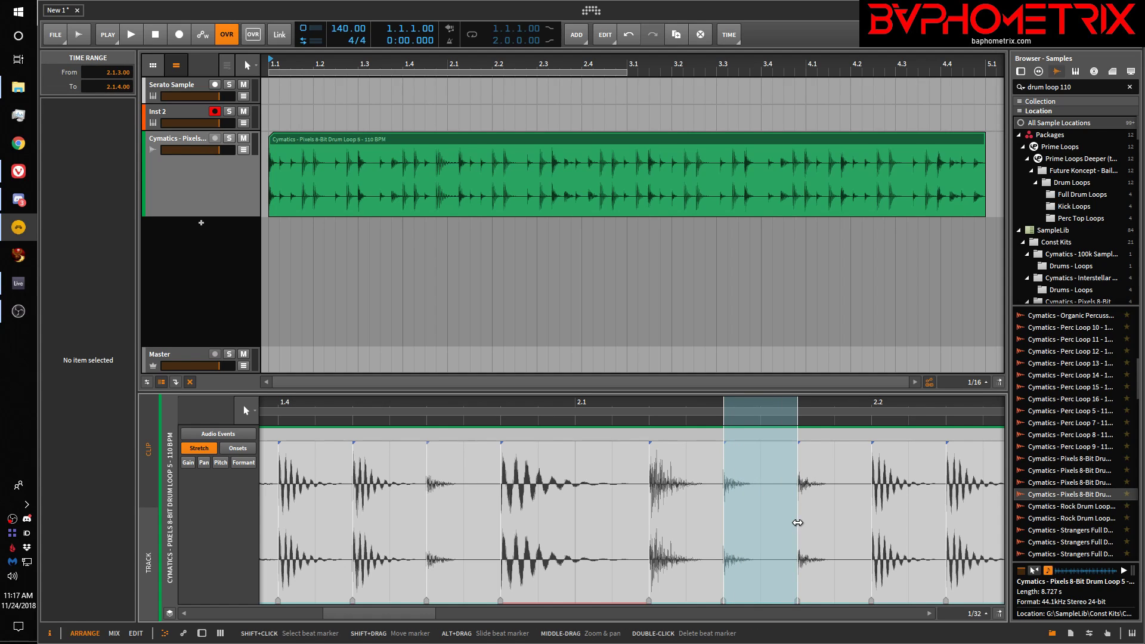
key(ctrl+e)
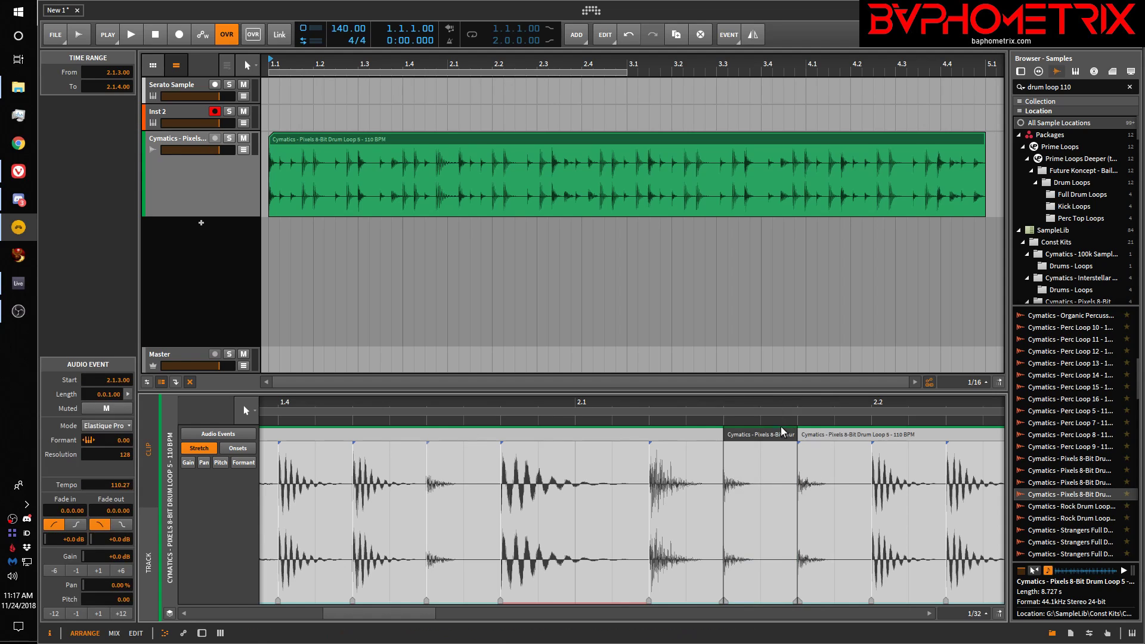
key(Delete)
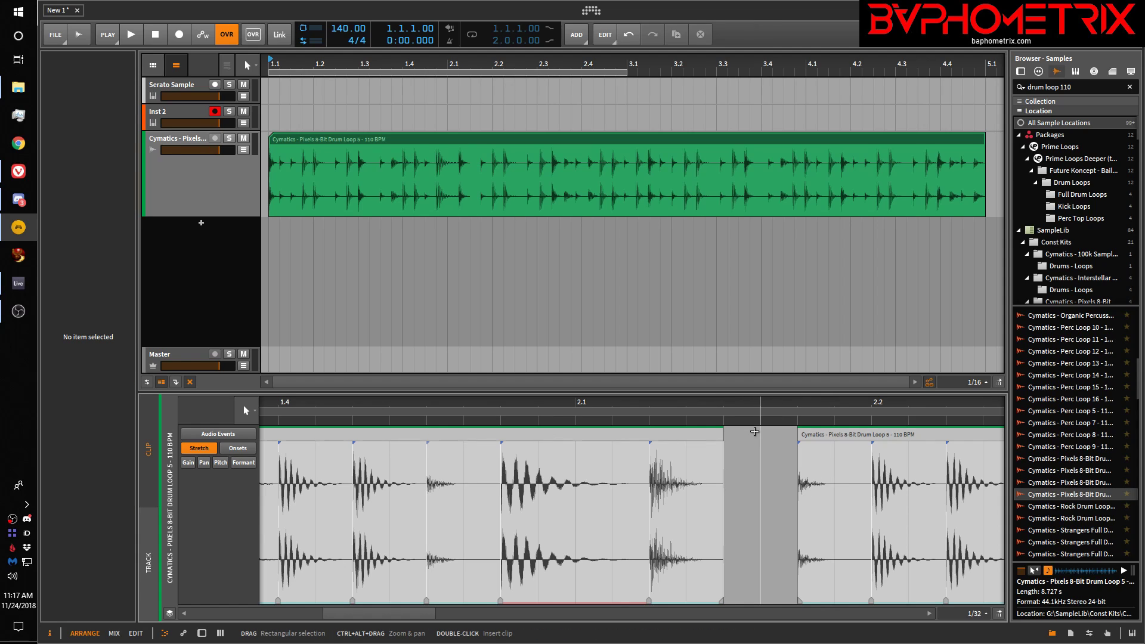
Step: Try moving the start of the event at 2.1.4 slightly later while editing stretch markers, and undo the move
mouse_move(800, 603)
mouse_down()
mouse_move(727, 602)
mouse_move(857, 603)
mouse_move(719, 606)
mouse_move(800, 604)
mouse_up()
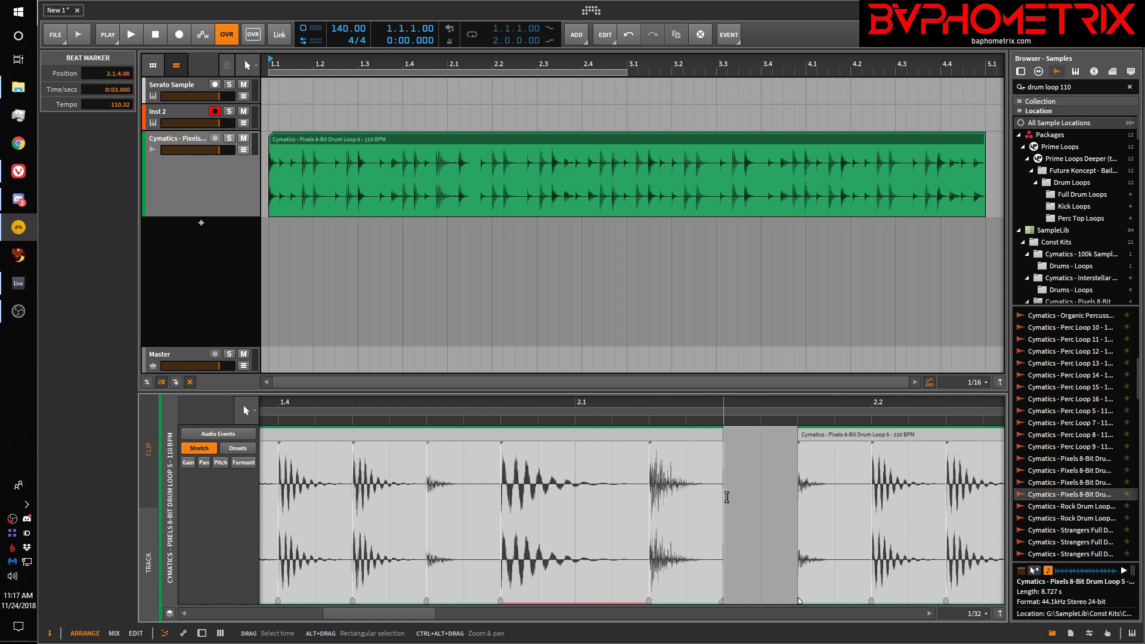
mouse_move(799, 476)
mouse_down()
mouse_move(665, 474)
mouse_move(898, 483)
mouse_move(665, 482)
mouse_move(902, 480)
mouse_move(680, 486)
mouse_move(865, 486)
mouse_move(780, 487)
mouse_move(812, 487)
mouse_up()
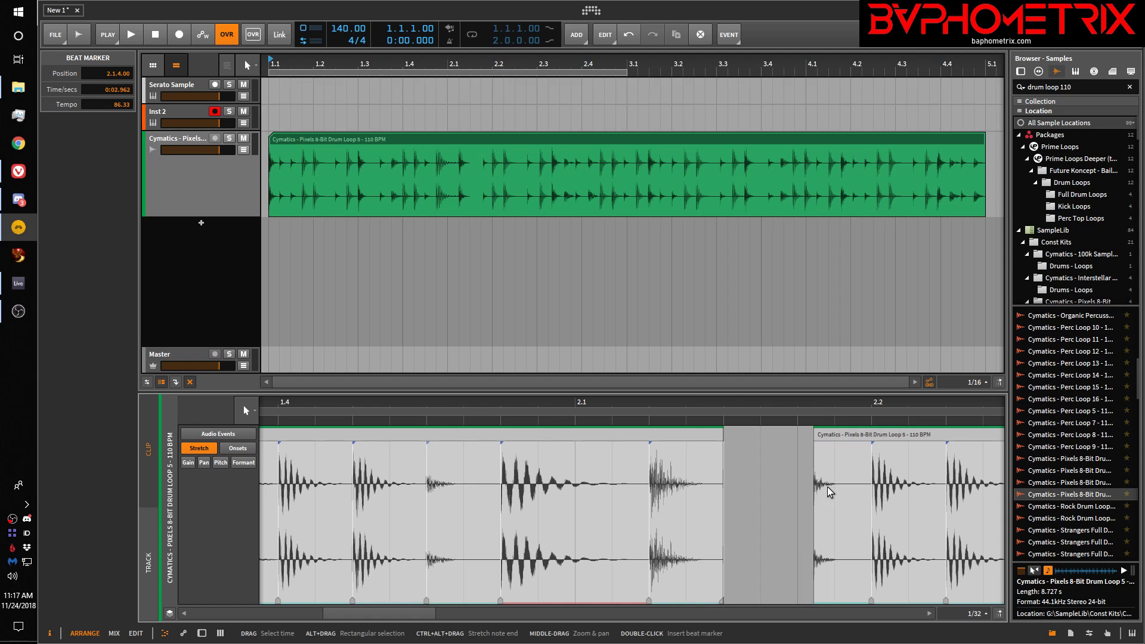
key(ctrl+z)
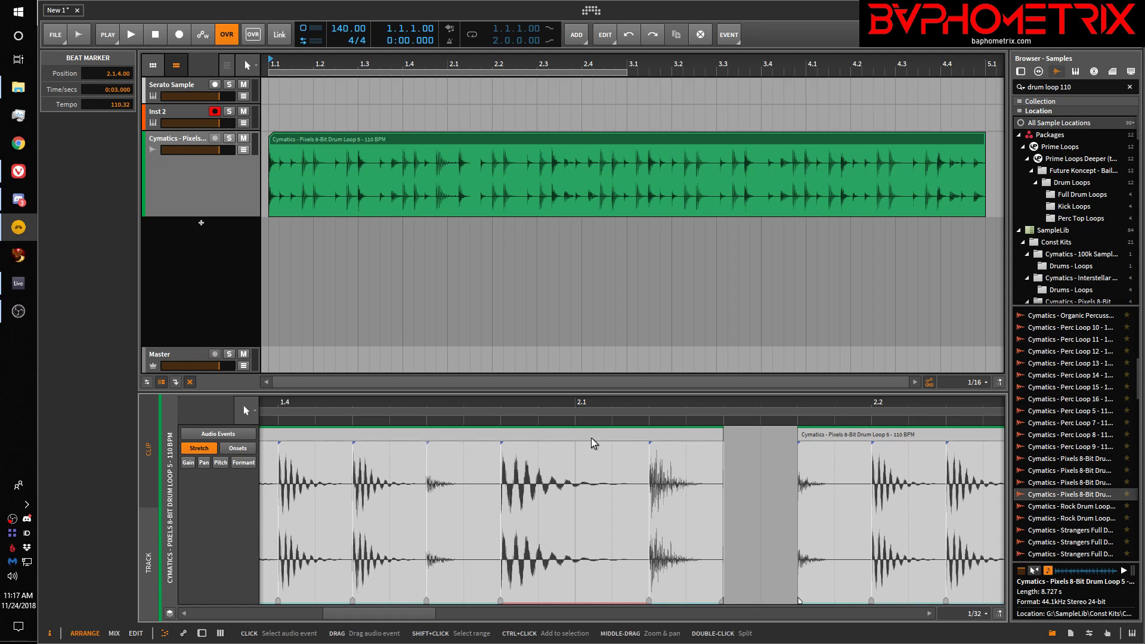
Step: Switch to audio event editing and stretch the second event's start from 2.1.4 back to 2.1.3 to close the gap
click(231, 436)
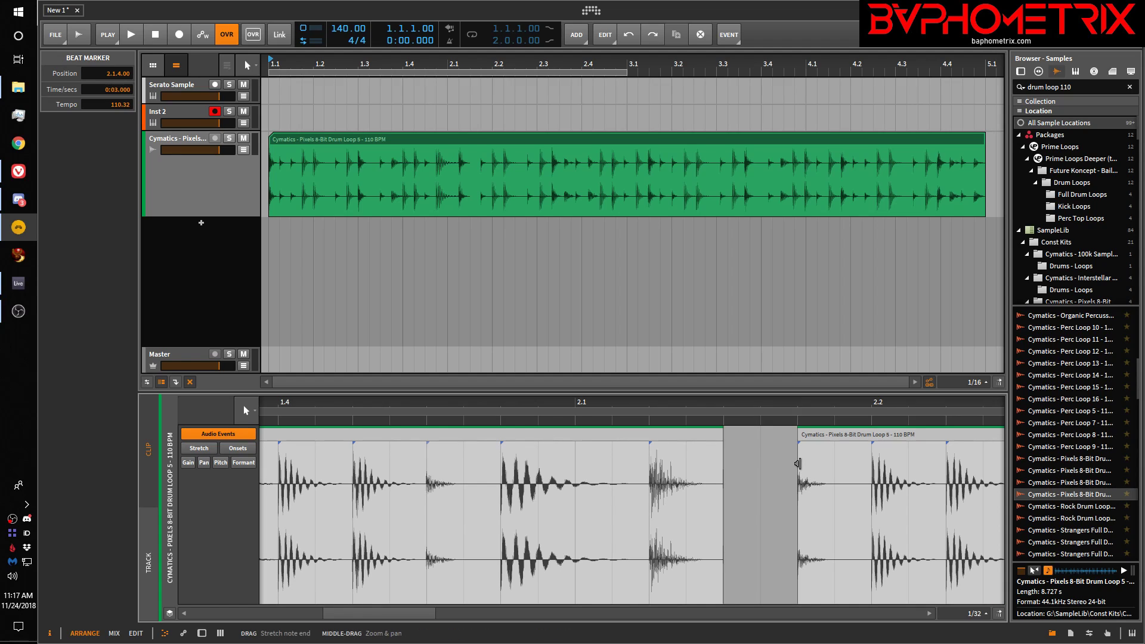
drag(798, 463, 724, 470)
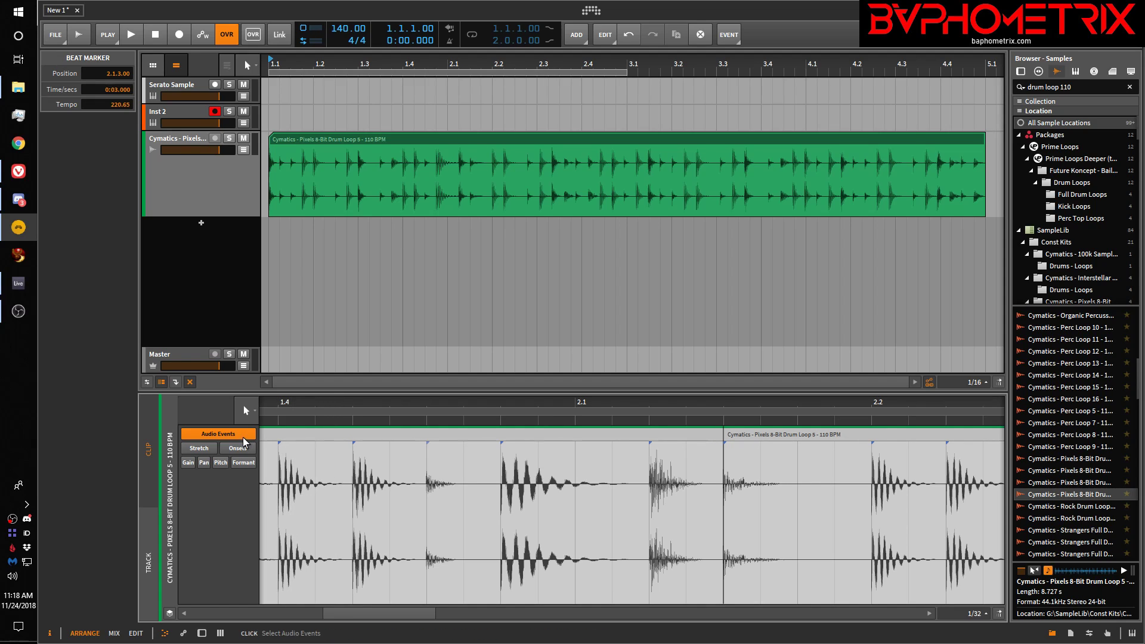
Step: In Stretch editing, try sliding the beat markers at the 2.1.3 event boundary and at 1.4.4, and undo both slides
click(199, 449)
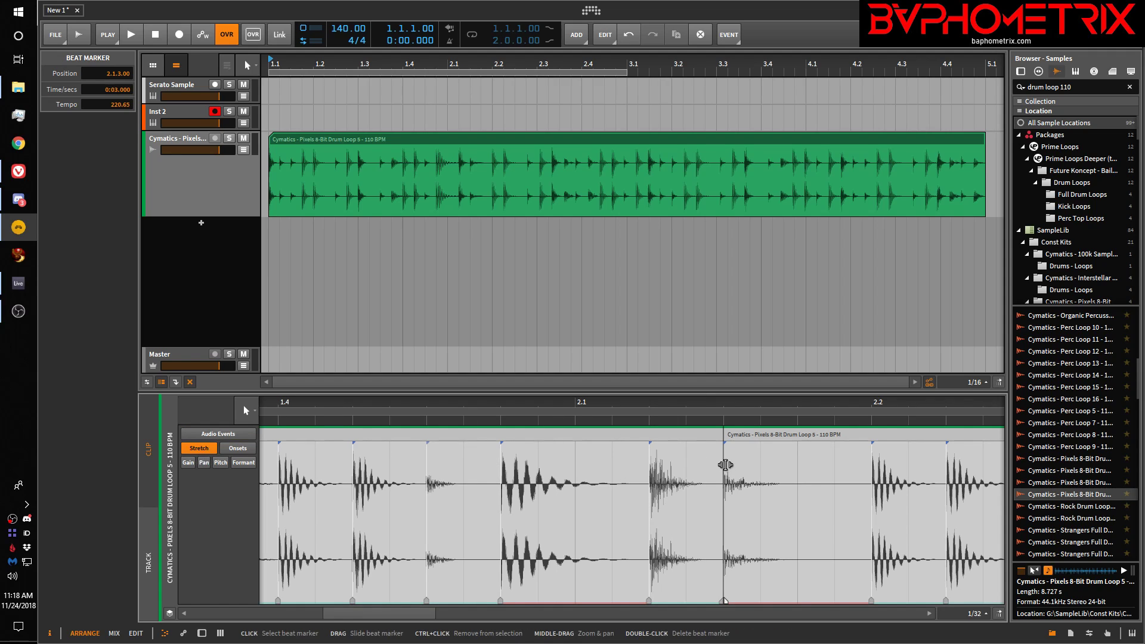
mouse_move(726, 465)
mouse_down()
mouse_move(859, 463)
mouse_move(566, 466)
mouse_move(823, 476)
mouse_move(724, 481)
mouse_up()
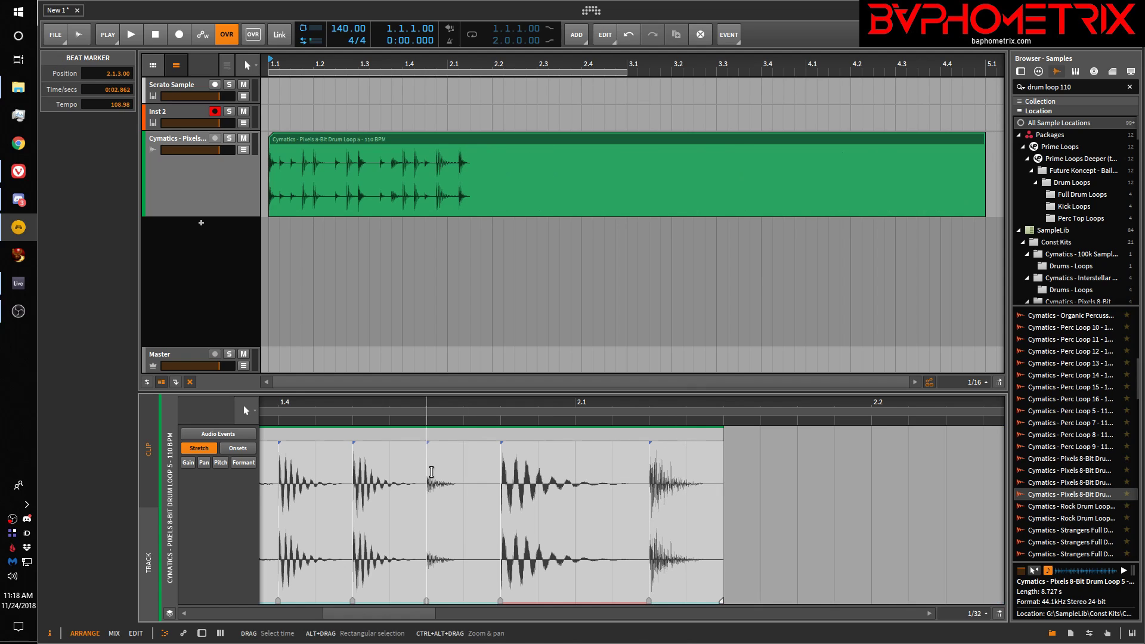
mouse_move(499, 475)
mouse_down()
mouse_move(634, 471)
mouse_move(435, 465)
mouse_move(552, 473)
mouse_up()
key(ctrl+z)
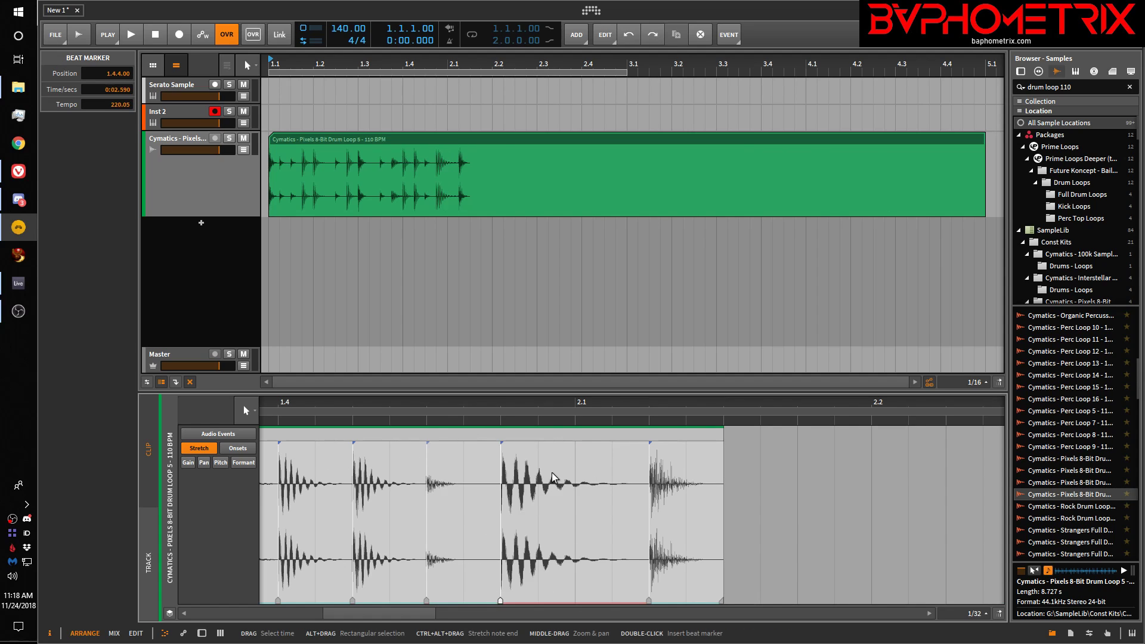
key(ctrl+z)
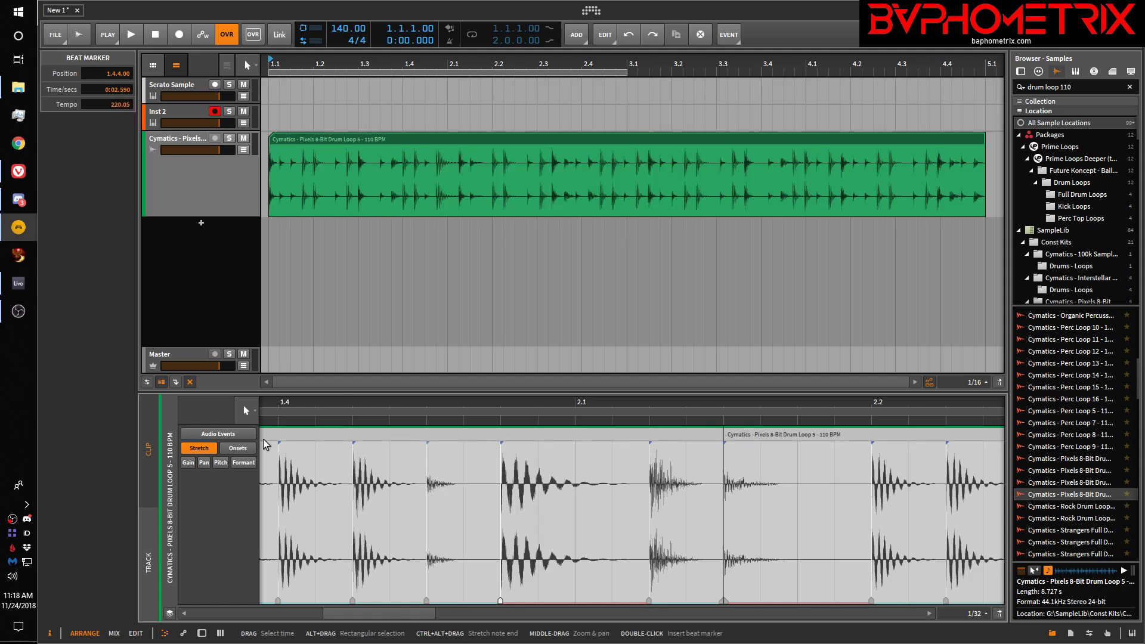
Step: In audio event editing, stretch the boundary between the two events from 2.1.3 to 2.1.4 and select the first event
click(216, 436)
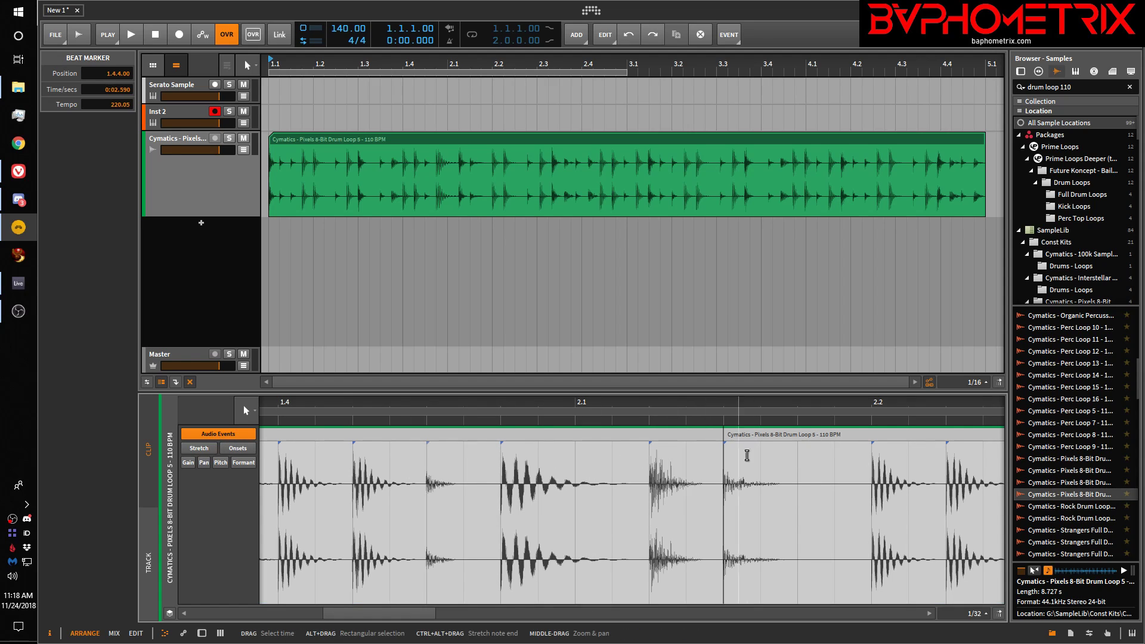
drag(726, 458, 765, 485)
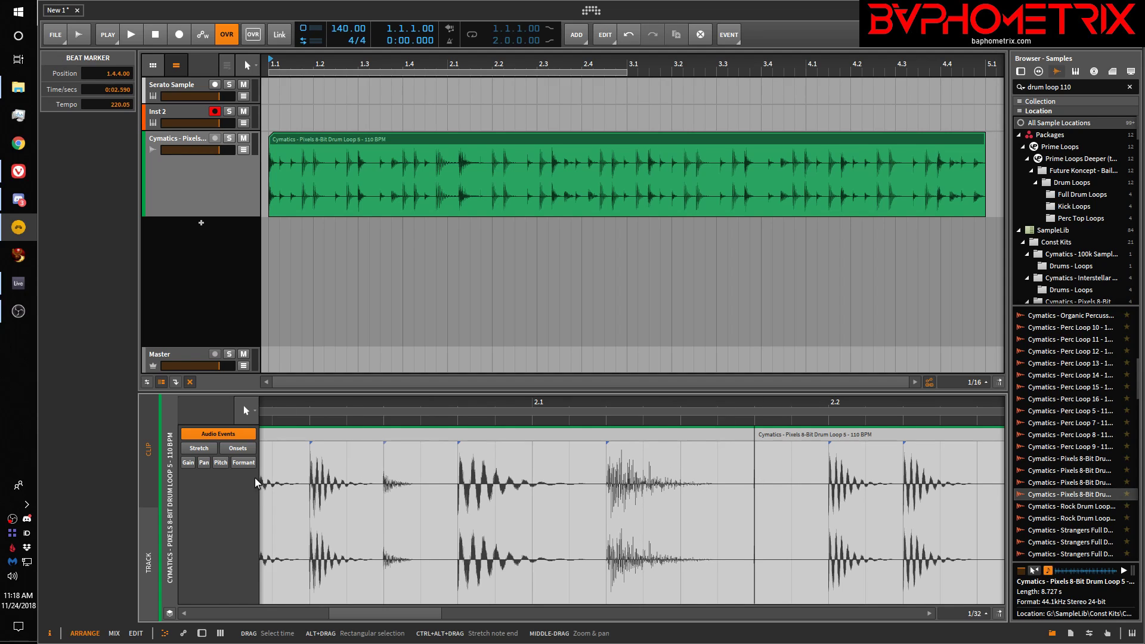
click(744, 435)
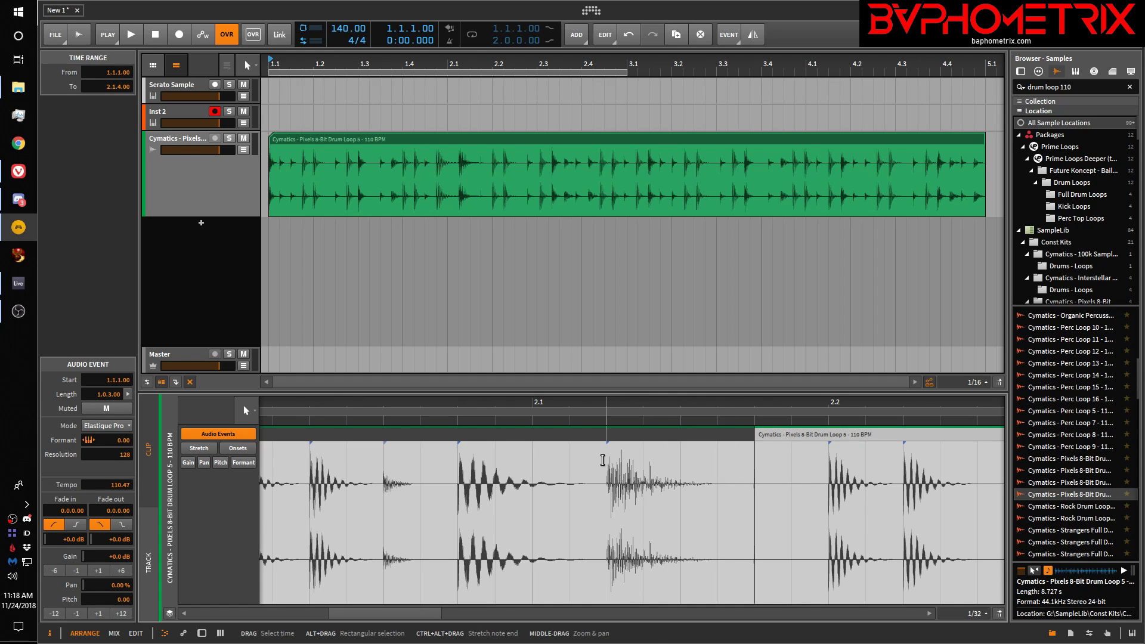
Step: In Stretch editing, slide the audio beneath the 1.4.3 beat marker so its hit falls after it, and move the marker to 1.4.2.63
click(206, 448)
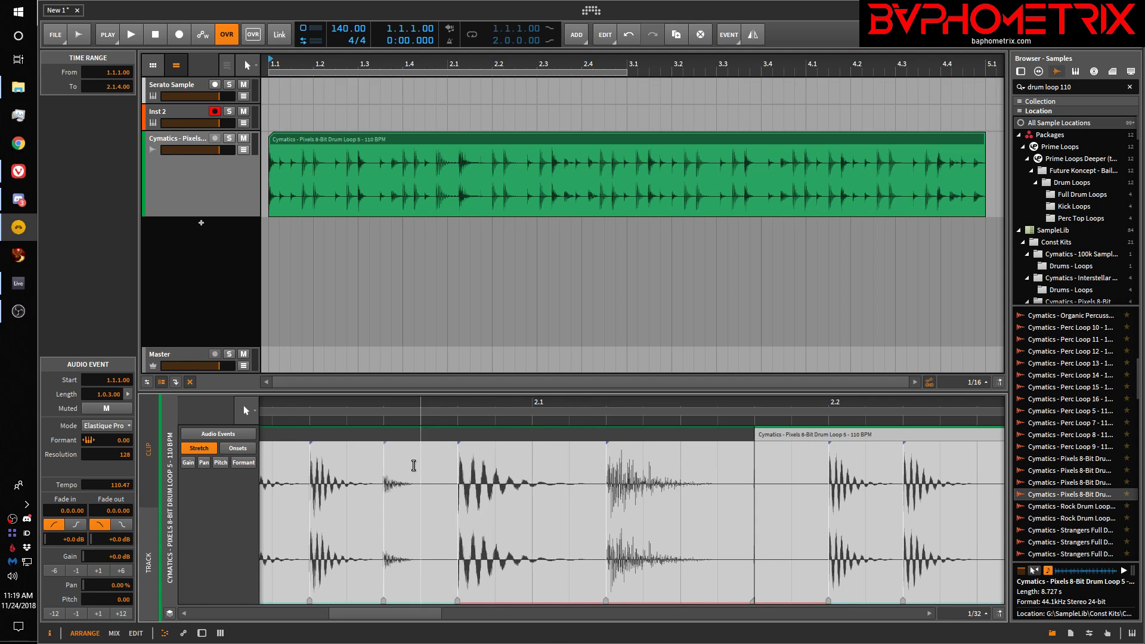
mouse_move(384, 462)
mouse_down()
mouse_move(302, 463)
mouse_move(417, 468)
mouse_move(314, 468)
mouse_move(399, 480)
mouse_move(310, 476)
mouse_move(445, 480)
mouse_move(348, 479)
mouse_move(375, 486)
mouse_move(387, 513)
mouse_up()
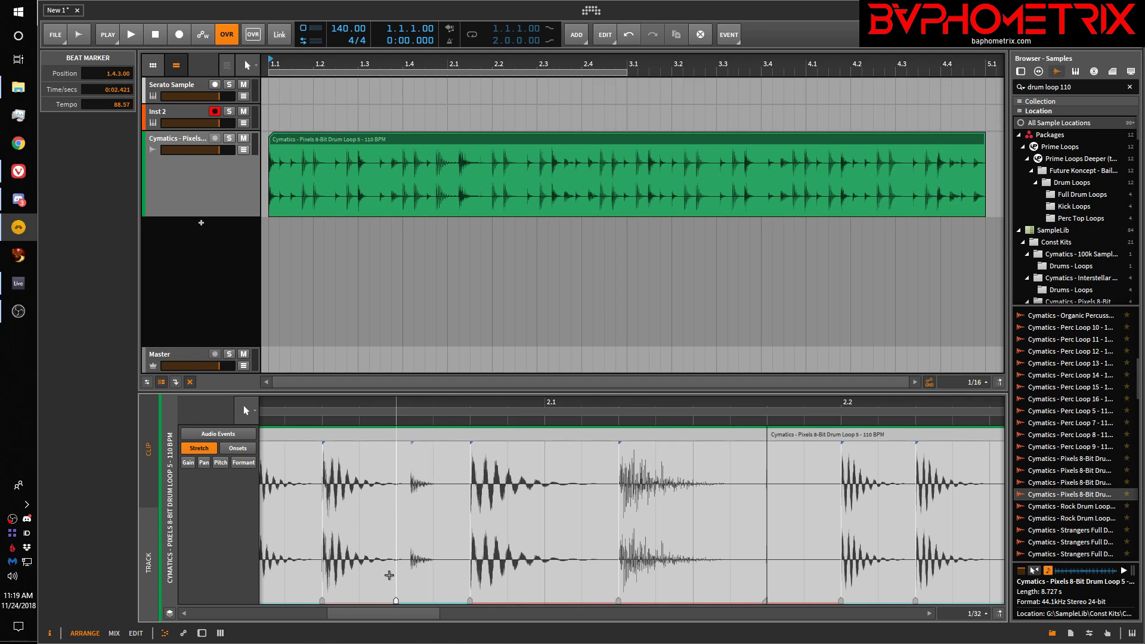
mouse_move(395, 577)
mouse_down()
mouse_move(456, 574)
mouse_move(318, 569)
mouse_move(468, 575)
mouse_move(326, 572)
mouse_move(457, 574)
mouse_move(332, 574)
mouse_move(381, 573)
mouse_move(369, 574)
mouse_up()
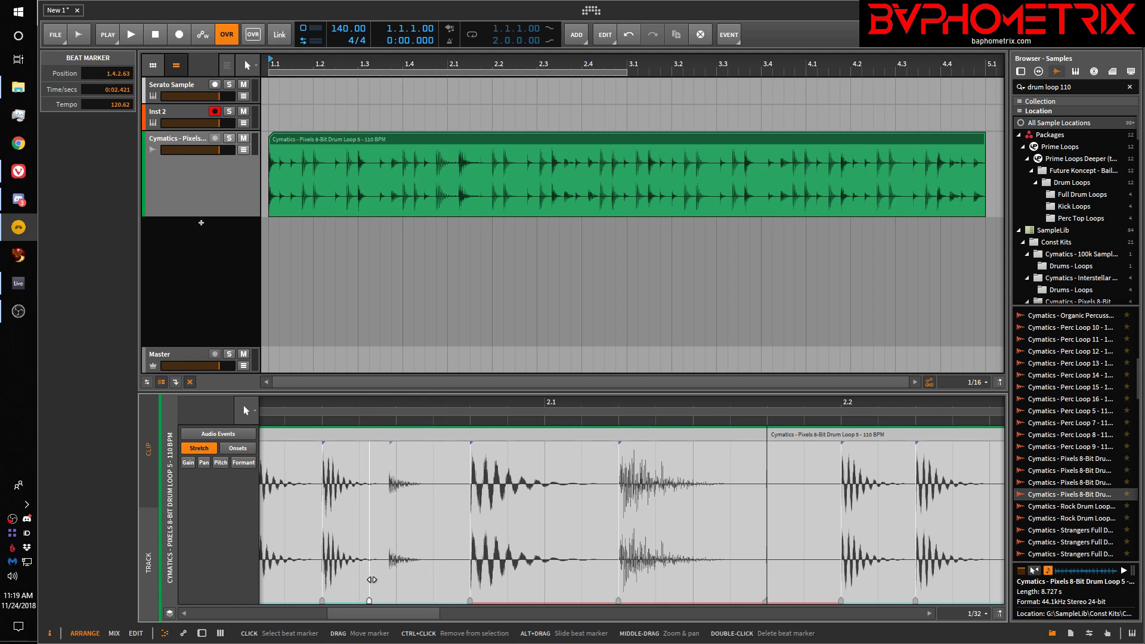
Step: Move the beat marker to 1.4.3, and in audio event editing split the 1.4.2 to 1.4.3 range into its own event
mouse_move(370, 580)
mouse_down()
mouse_move(401, 581)
mouse_move(330, 580)
mouse_move(396, 581)
mouse_up()
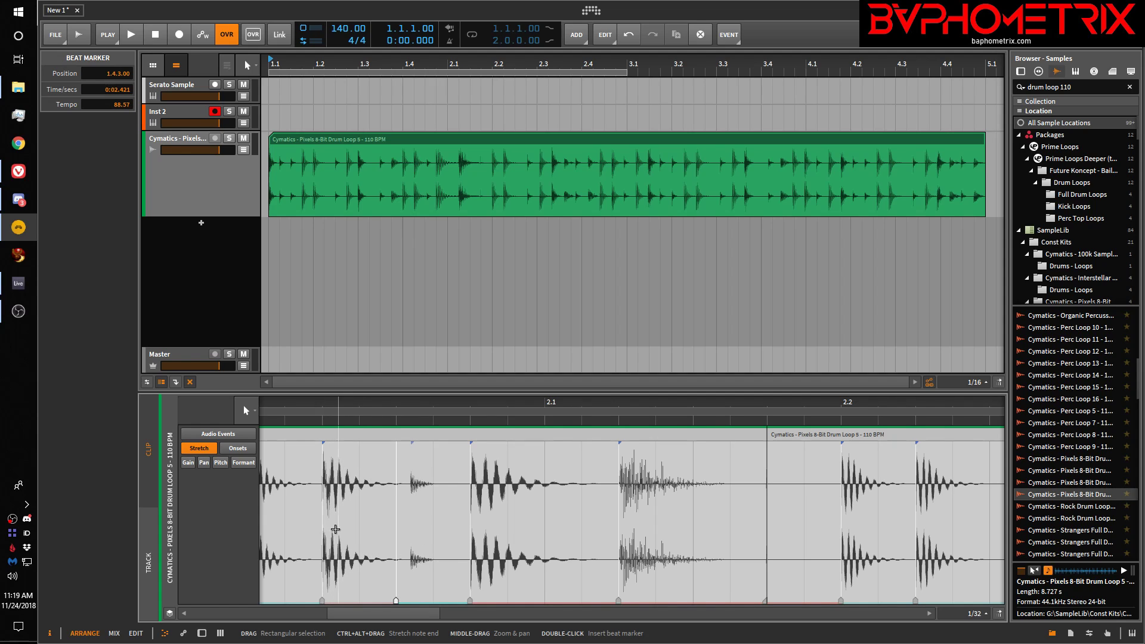
click(242, 435)
drag(326, 523, 396, 539)
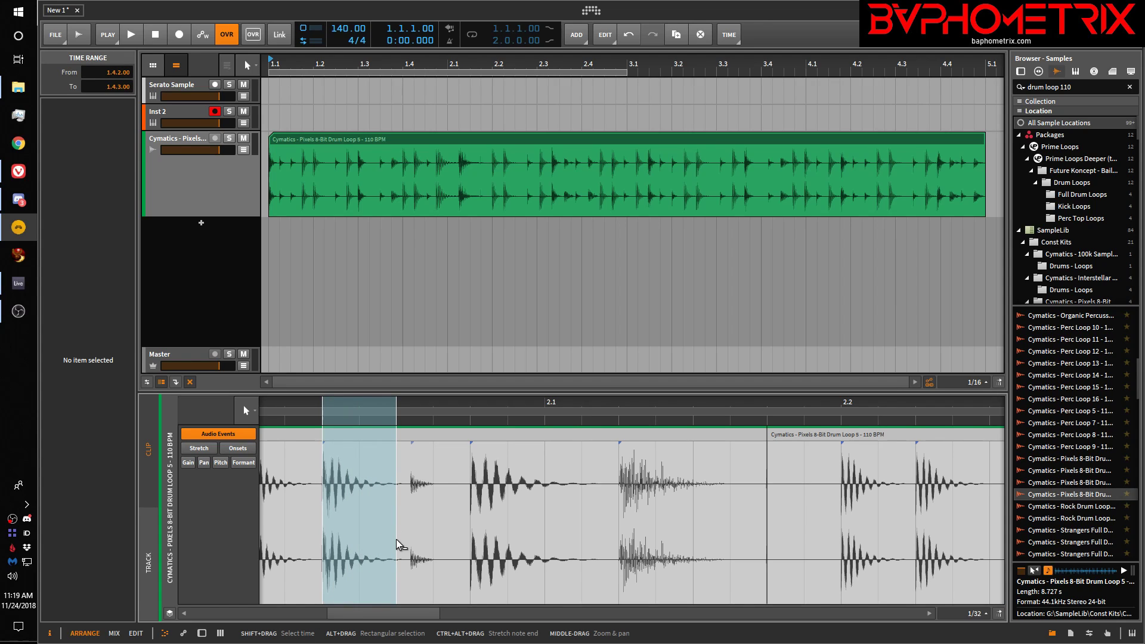
key(ctrl+e)
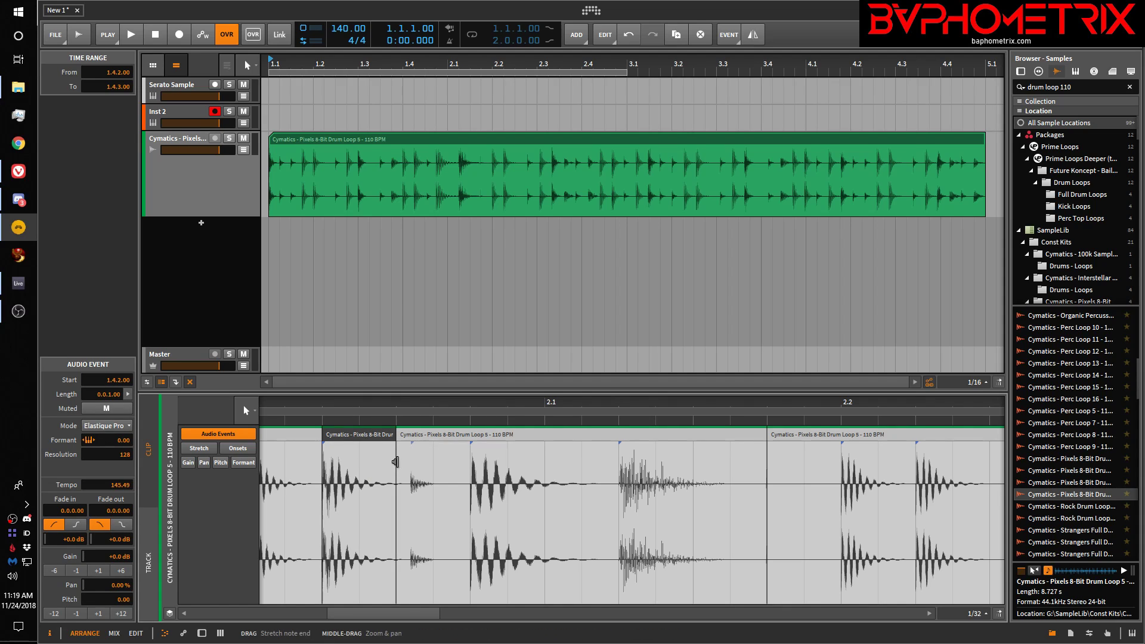
Step: Stretch the start of the following event from 1.4.3 back to 1.4.2 over the split slice, and clear the selection
drag(395, 462, 319, 465)
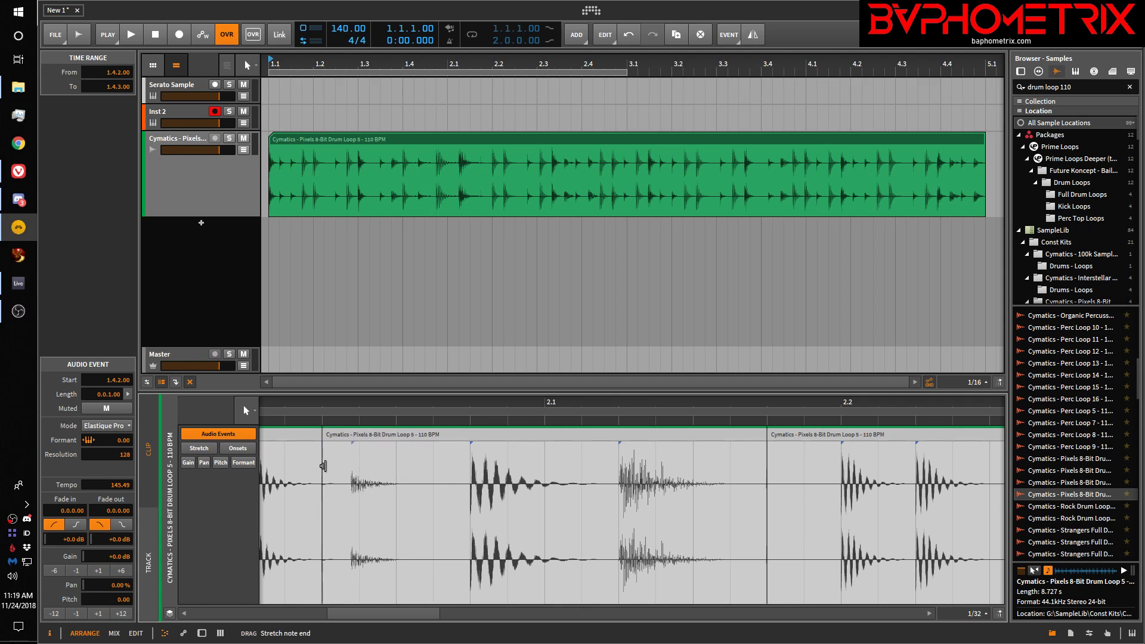
click(433, 476)
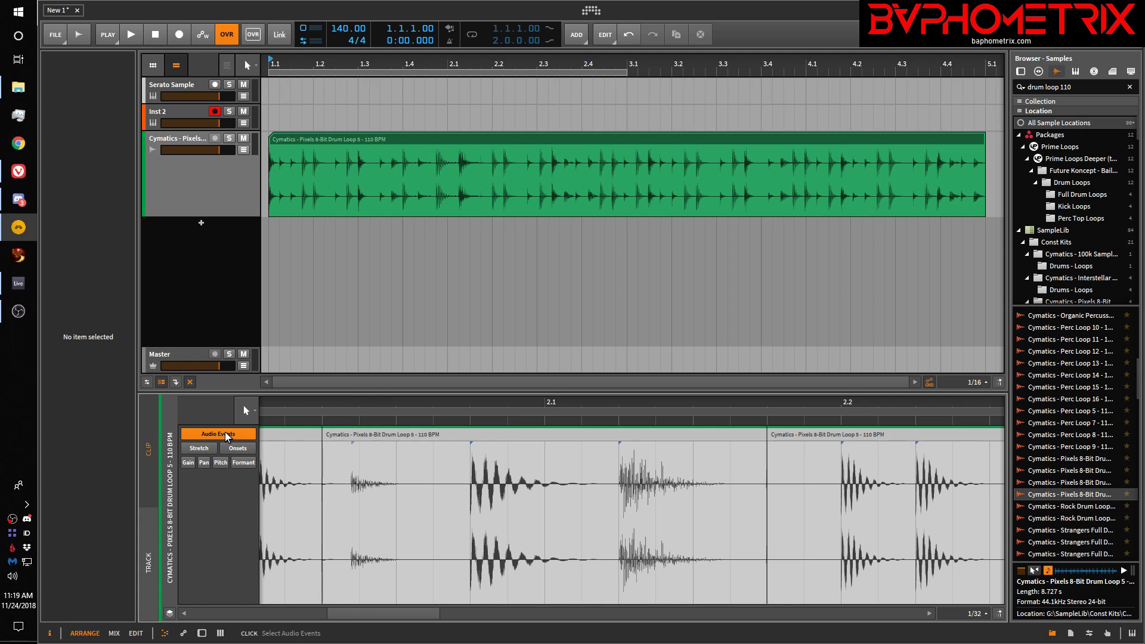
Step: In Stretch editing, try deleting the beat marker at the 1.4.2 event boundary, and undo the deletion
click(198, 448)
click(209, 438)
click(199, 448)
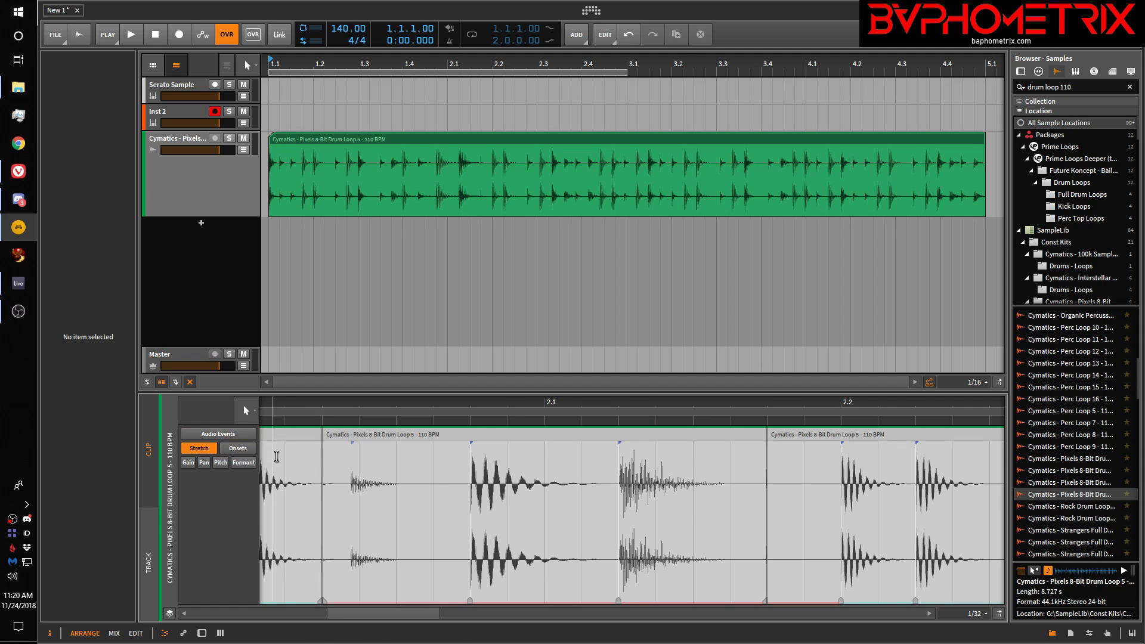
mouse_move(322, 455)
mouse_down()
mouse_move(371, 457)
mouse_move(296, 455)
mouse_move(322, 455)
mouse_up()
double_click(322, 455)
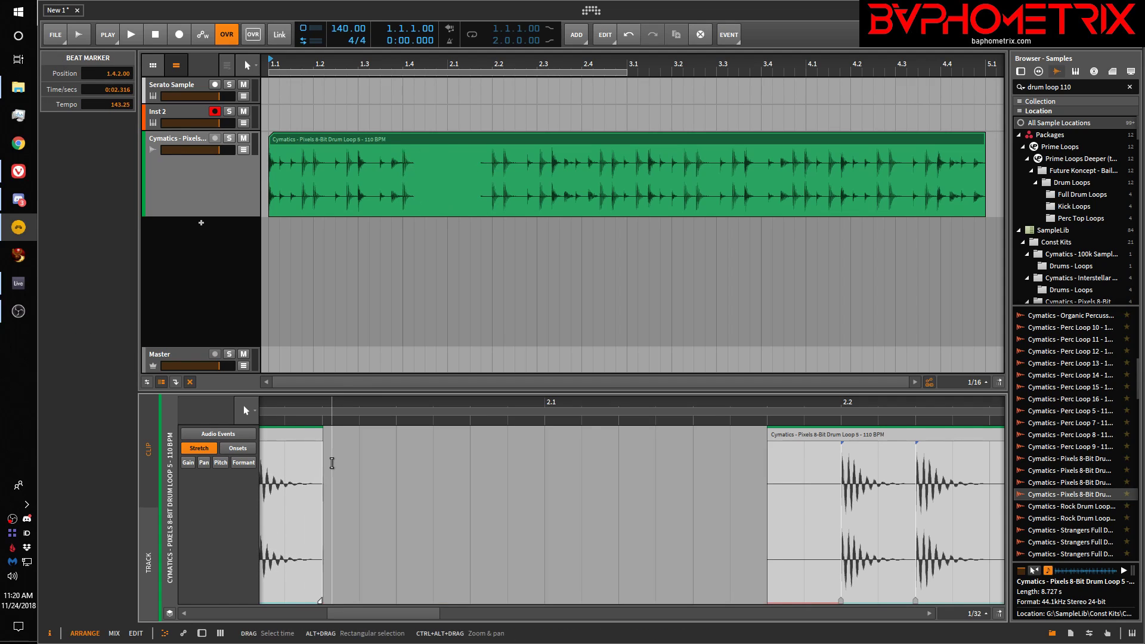
key(ctrl+z)
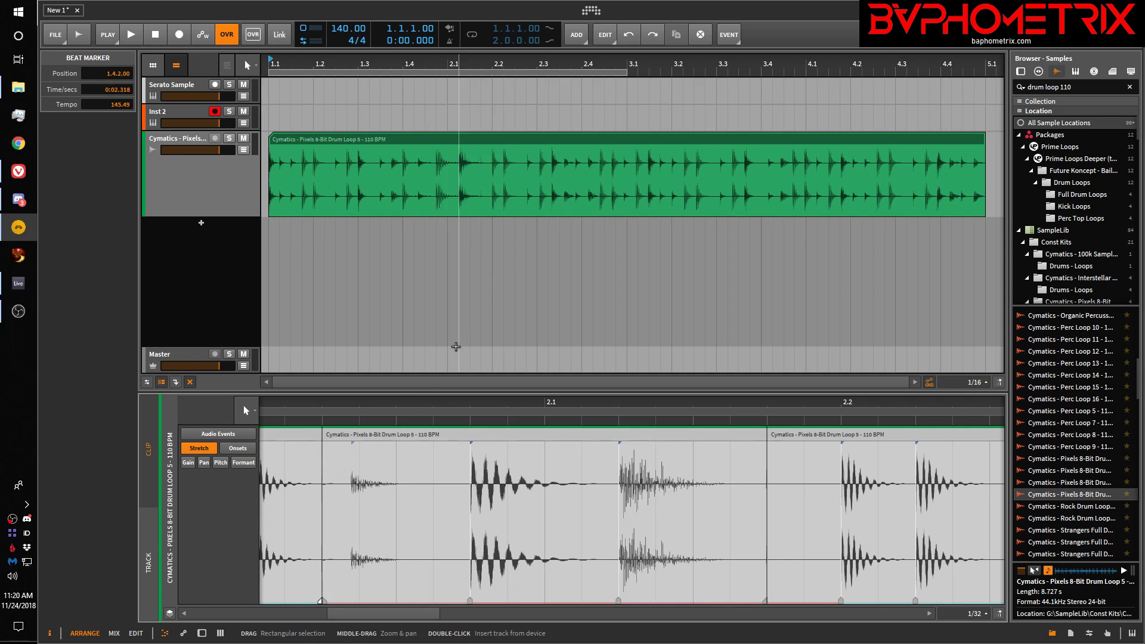
Step: Switch to Onsets editing and move the onset of the second hit after 1.4.4 slightly earlier, to position 1.3.3.88
click(246, 452)
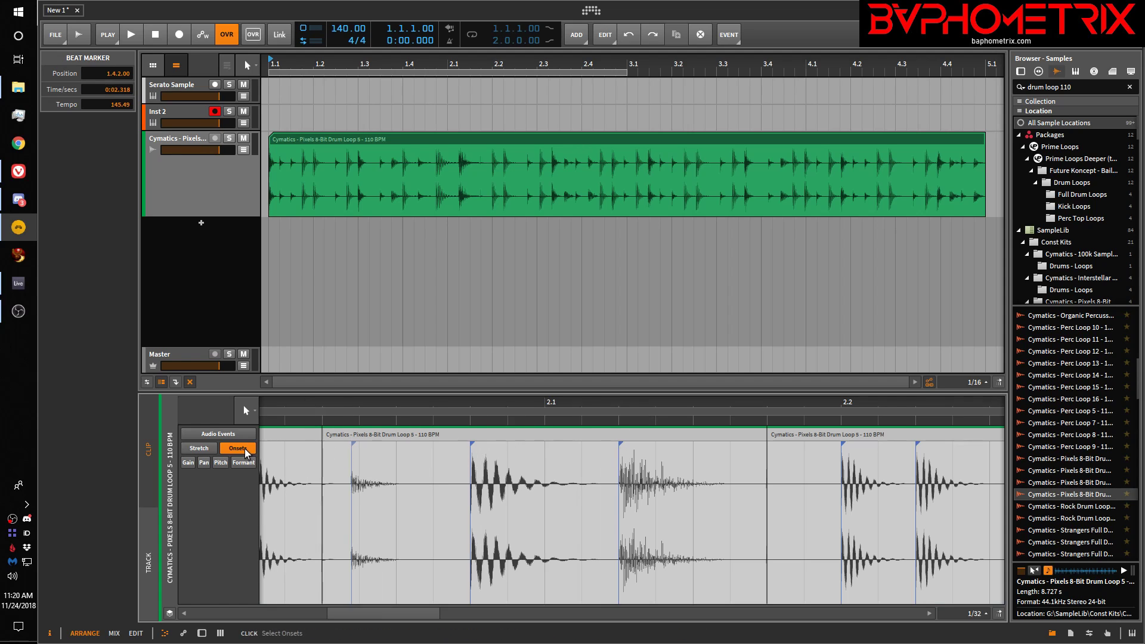
mouse_move(623, 444)
mouse_down()
mouse_move(595, 445)
mouse_move(670, 445)
mouse_move(583, 445)
mouse_move(622, 443)
mouse_up()
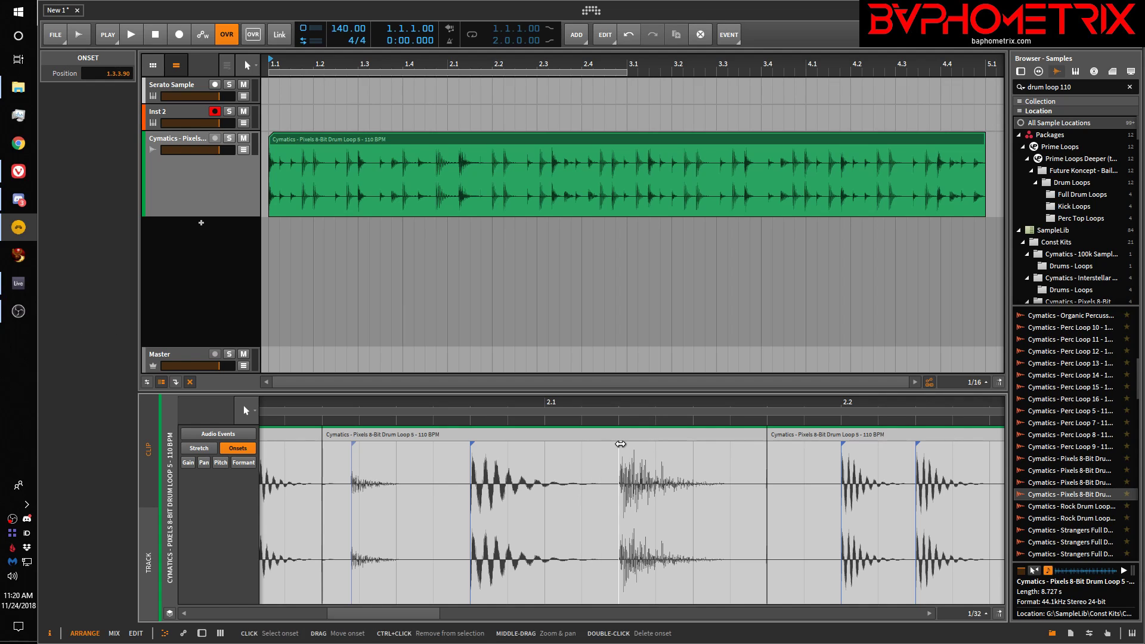
mouse_move(621, 445)
mouse_down()
mouse_move(605, 444)
mouse_move(616, 445)
mouse_up()
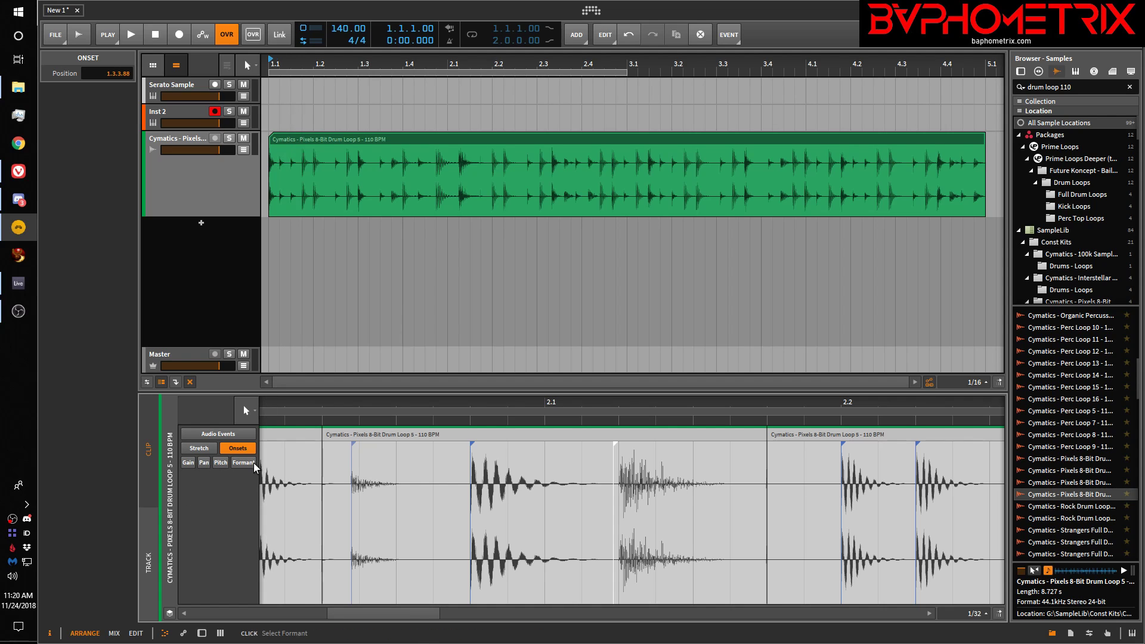
Step: Switch to Ableton Live, show the FFS Chords clip's Envelopes box, and examine its device and modulation options
click(19, 284)
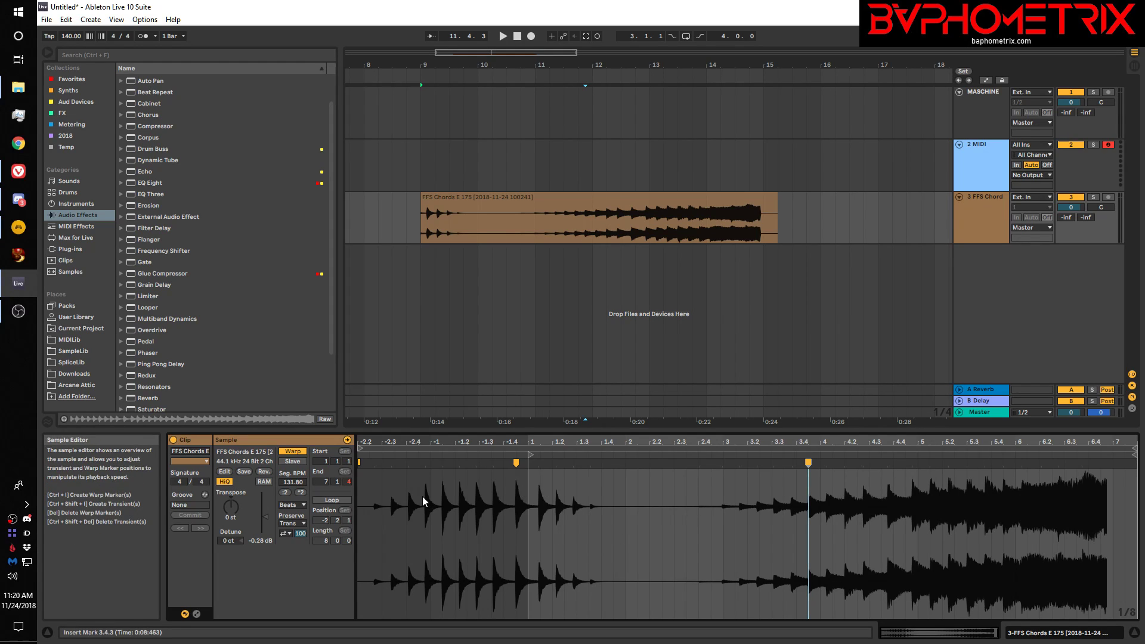
click(197, 615)
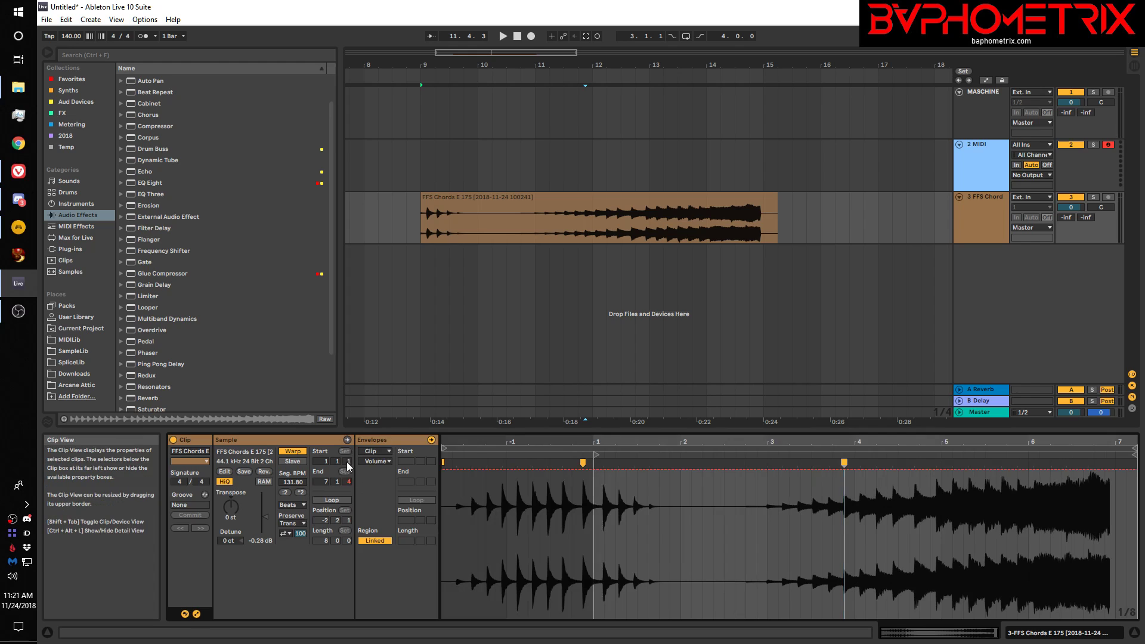
click(389, 452)
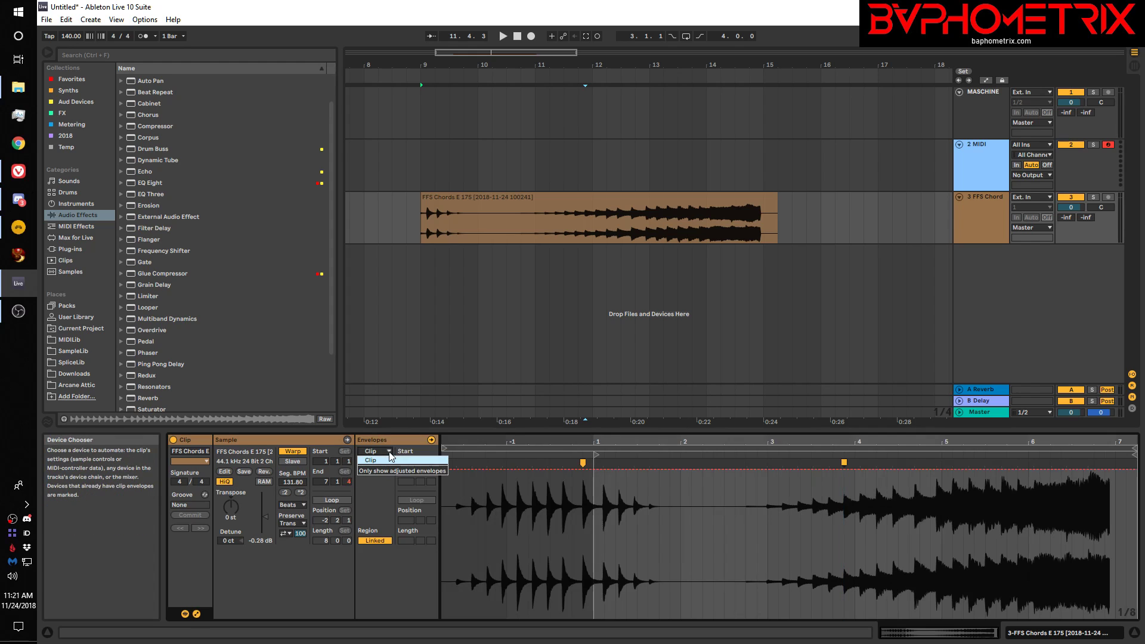
click(389, 453)
click(389, 462)
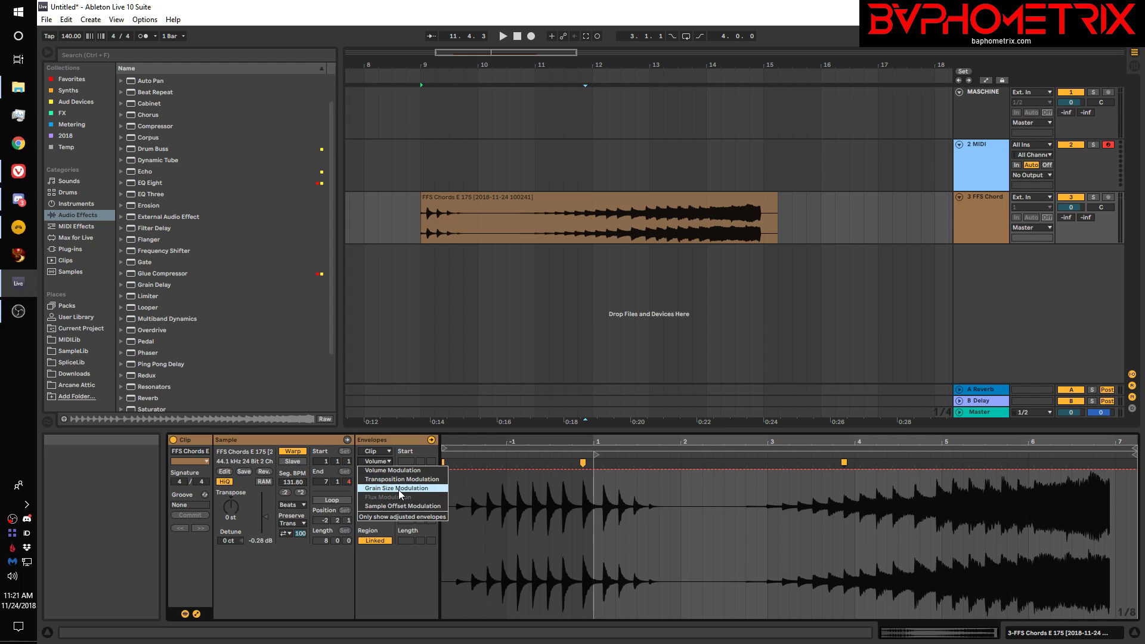
Step: Set the clip's warp mode to Texture and examine which modulation envelopes it offers
click(301, 524)
click(302, 524)
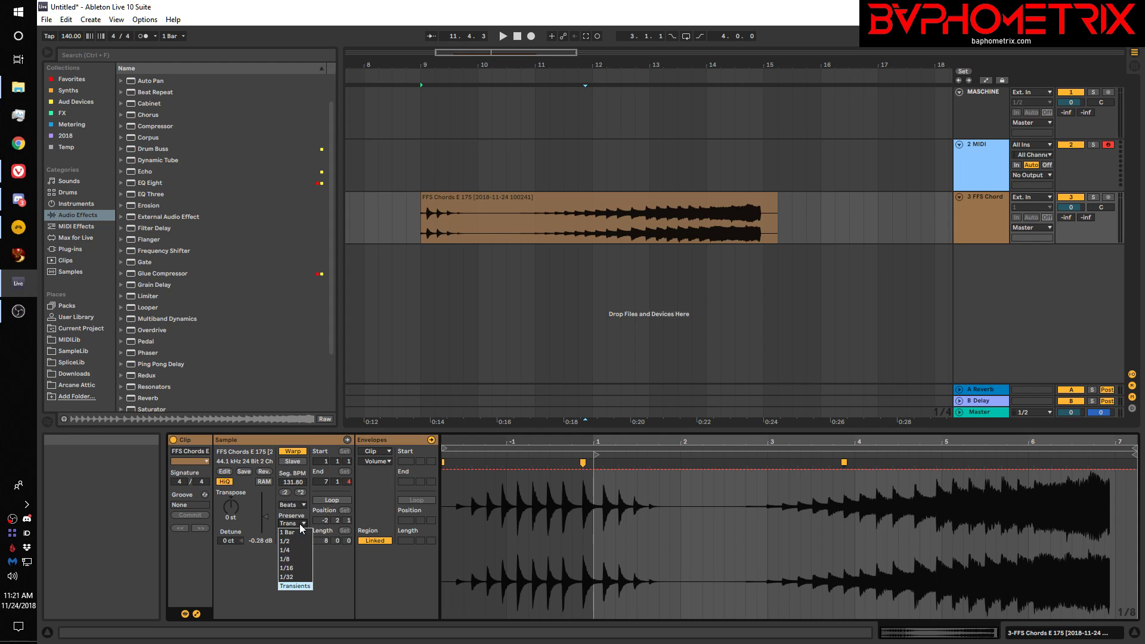
click(302, 525)
click(300, 506)
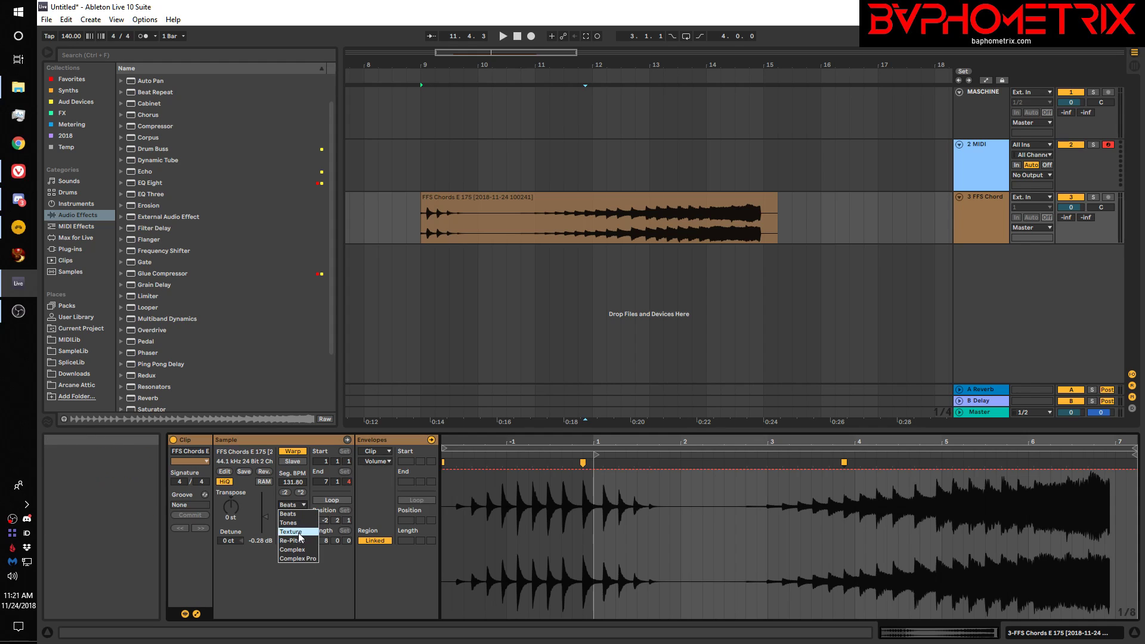
click(299, 532)
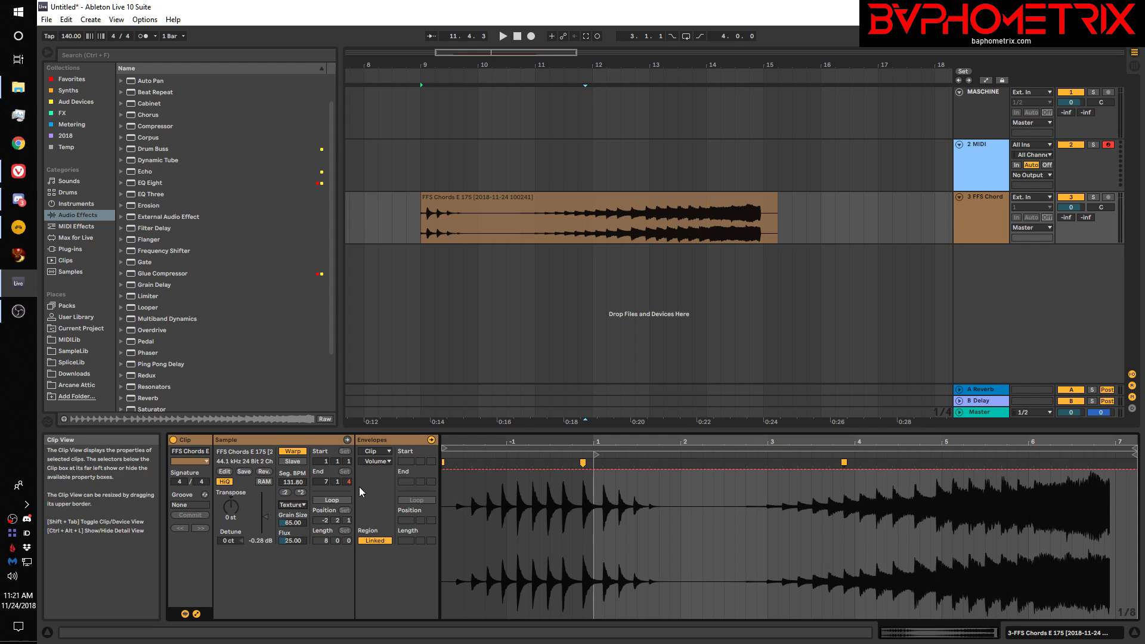
click(388, 461)
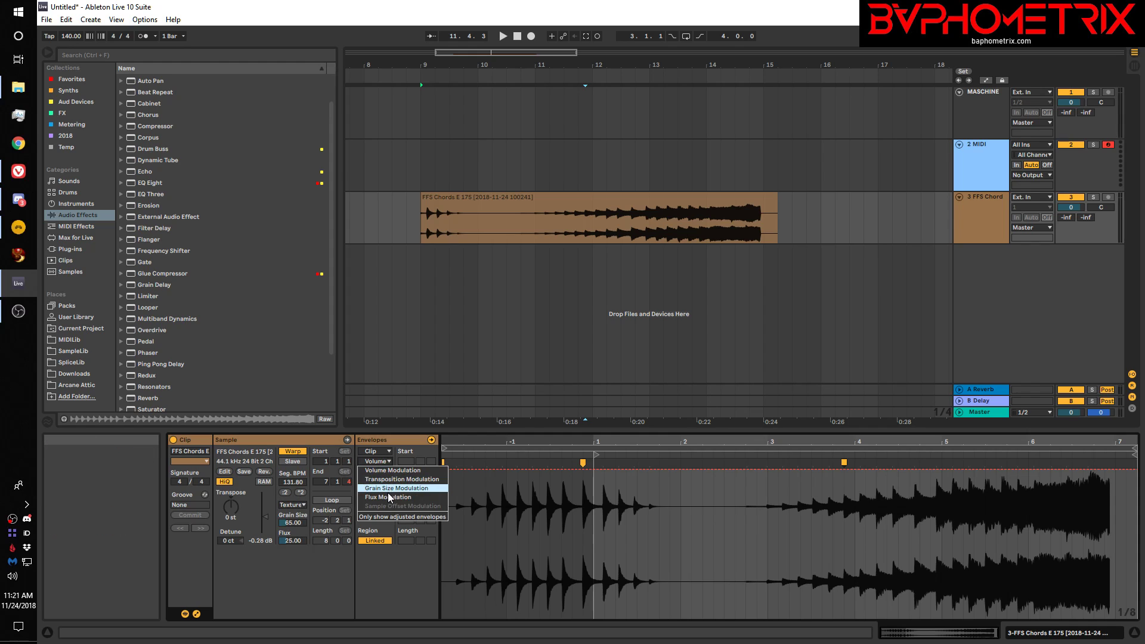
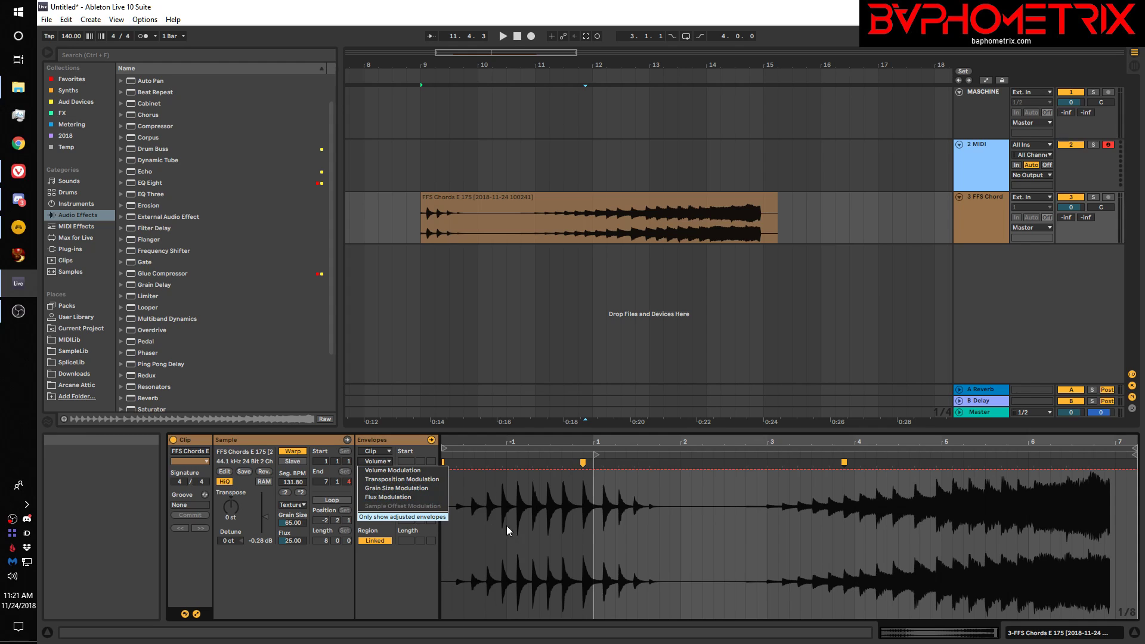
click(389, 462)
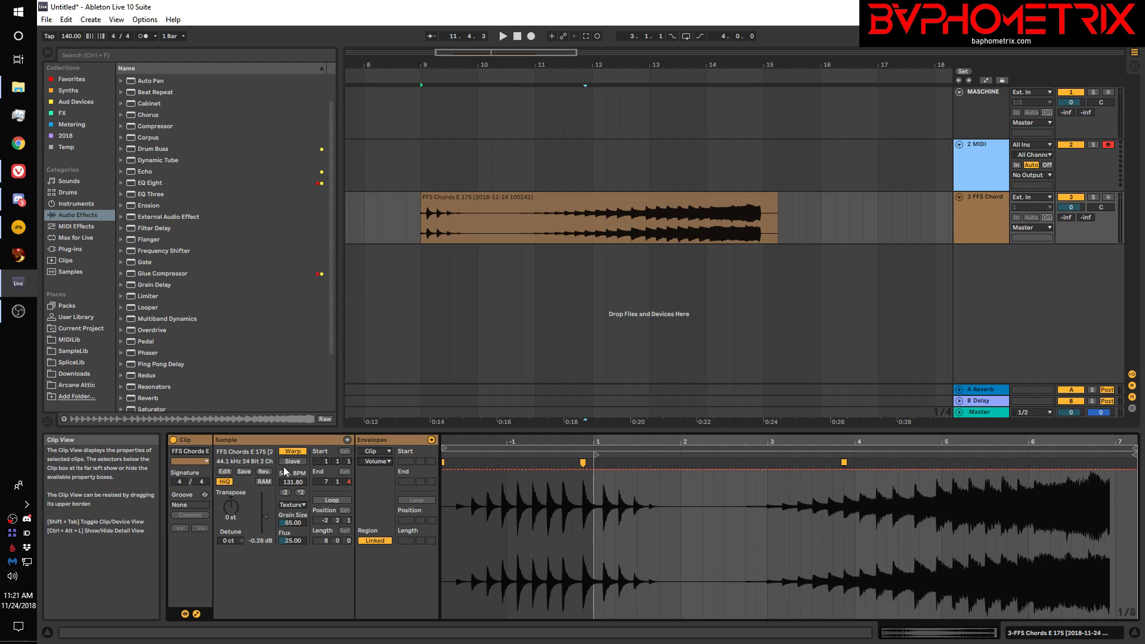
click(388, 461)
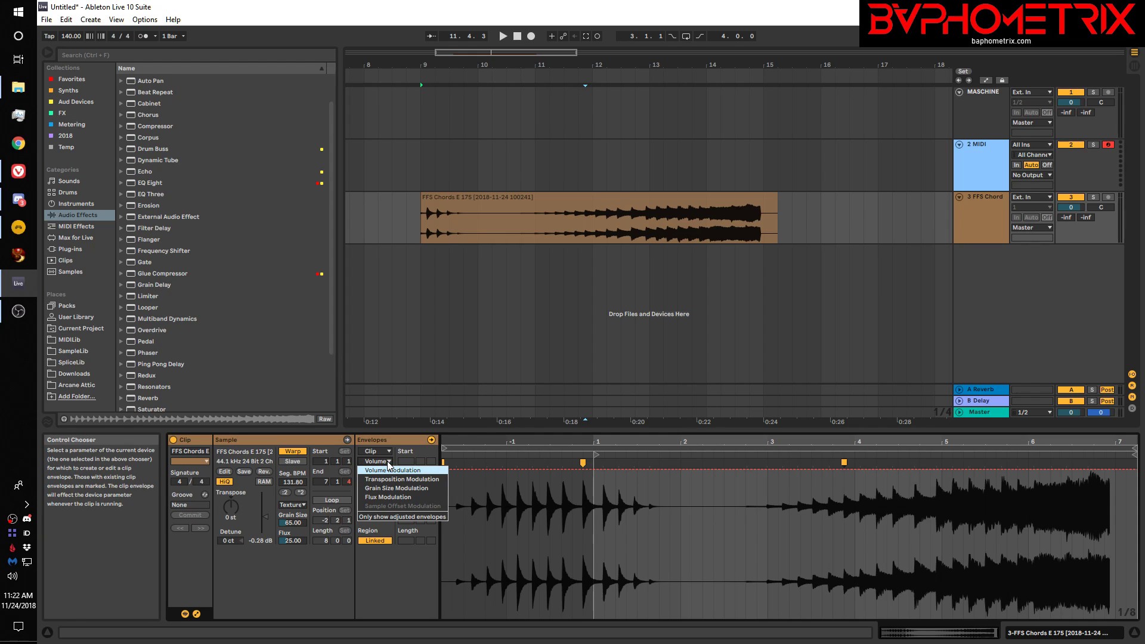
click(389, 462)
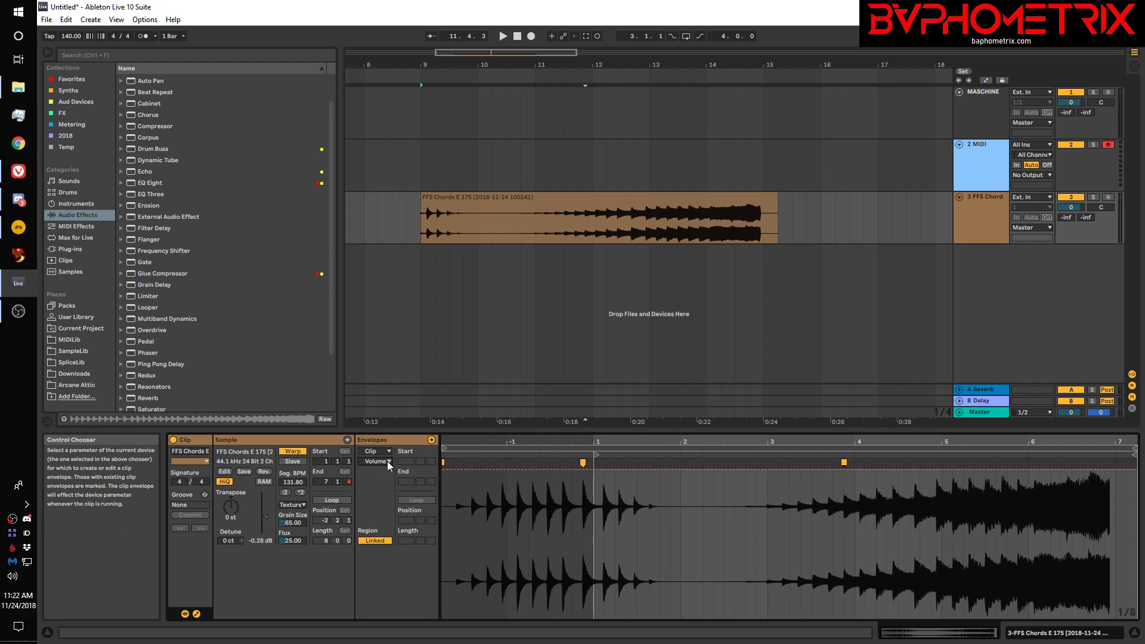
click(389, 452)
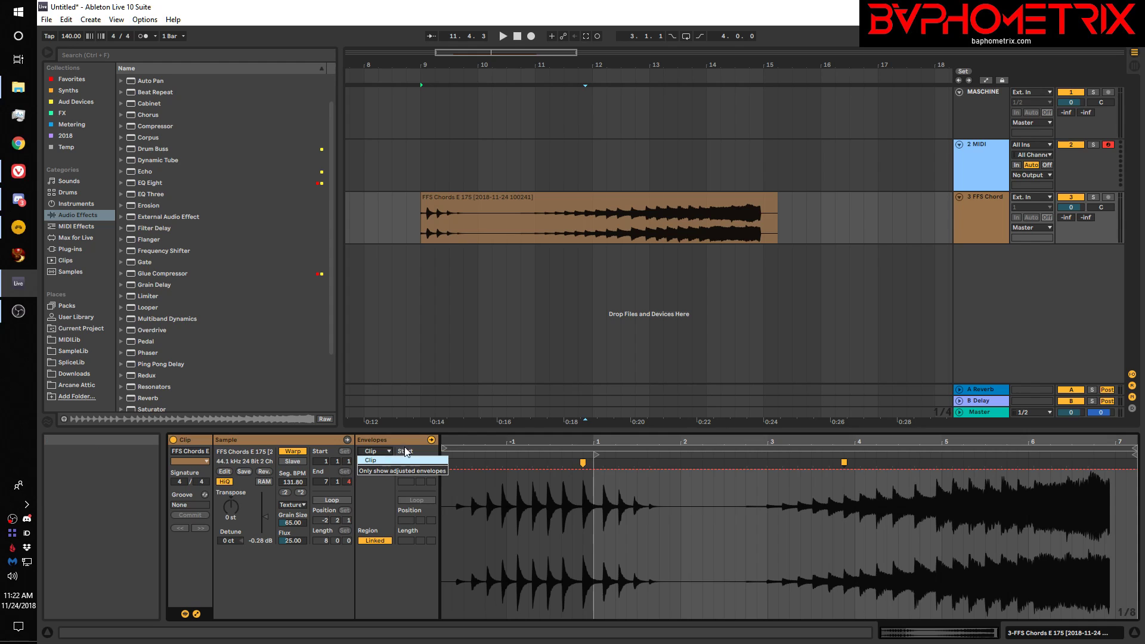
click(390, 460)
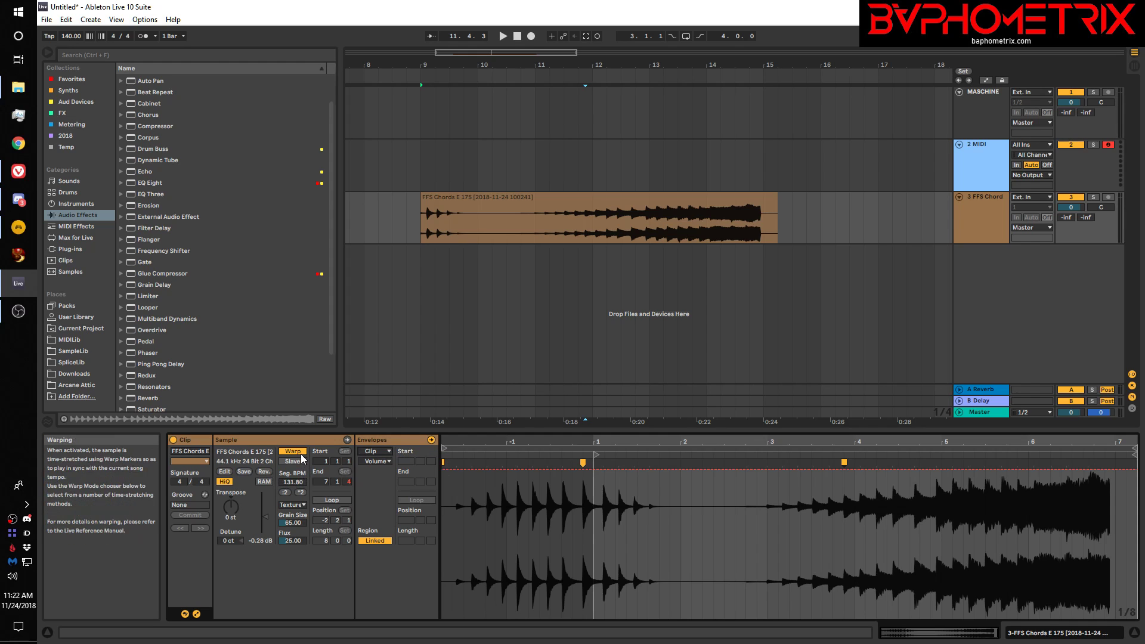
Step: Set the clip's warp mode to Beats and check its available modulation envelopes
click(298, 506)
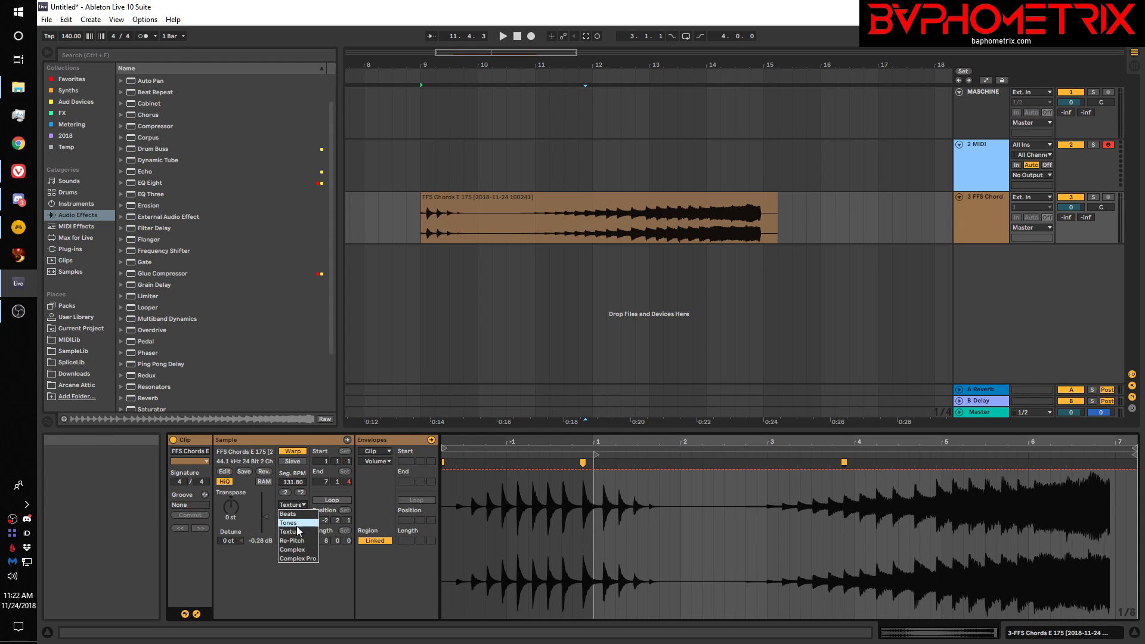
click(292, 513)
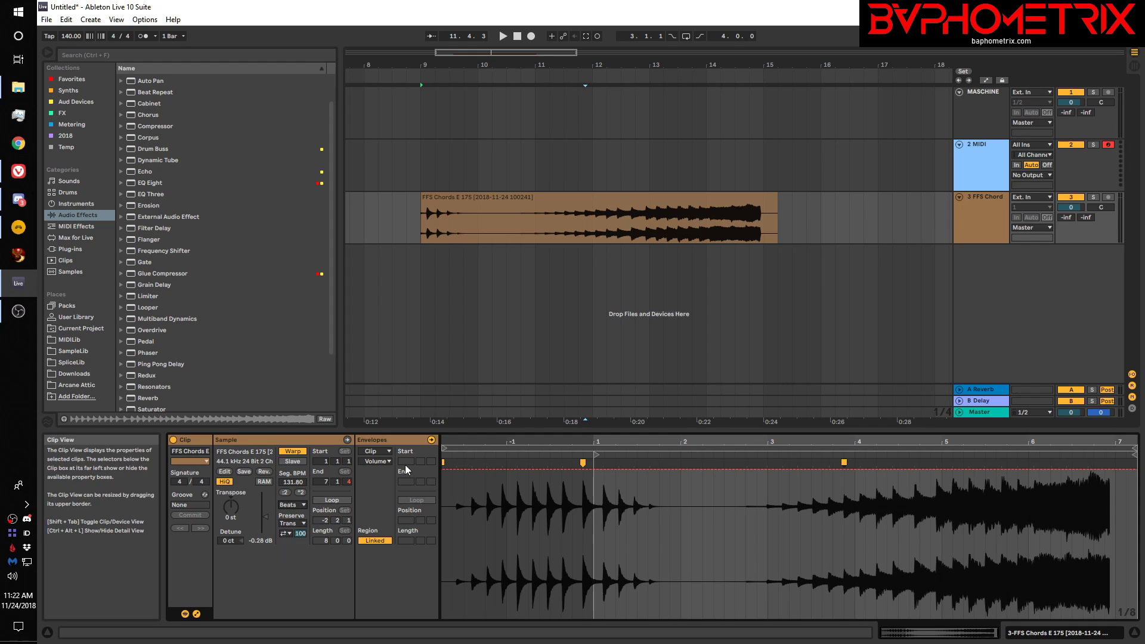
click(384, 463)
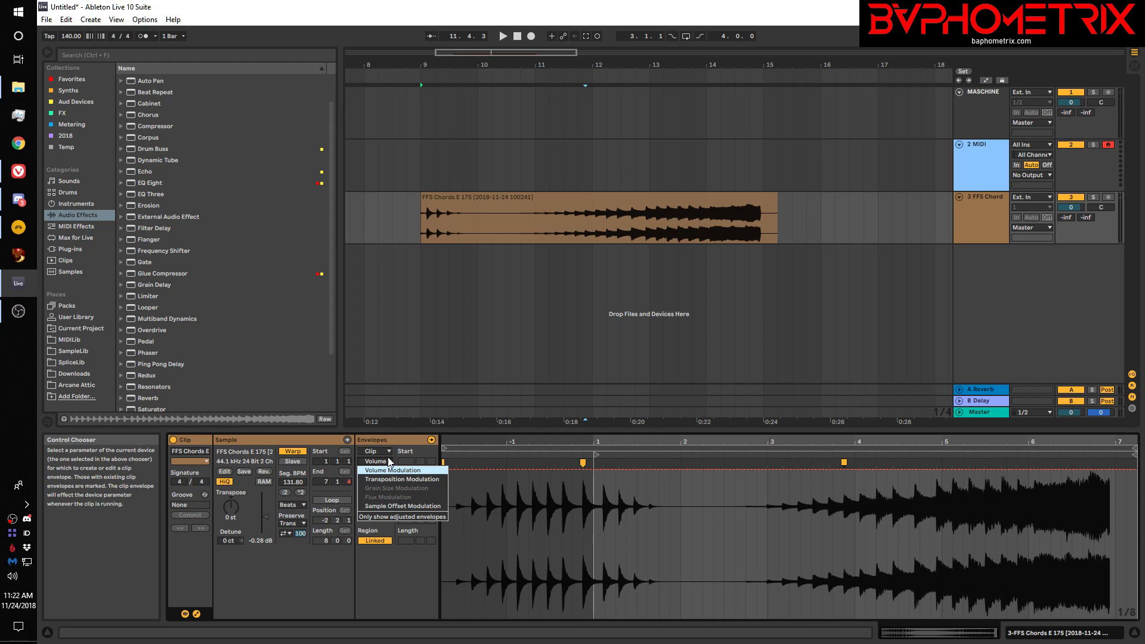
click(390, 439)
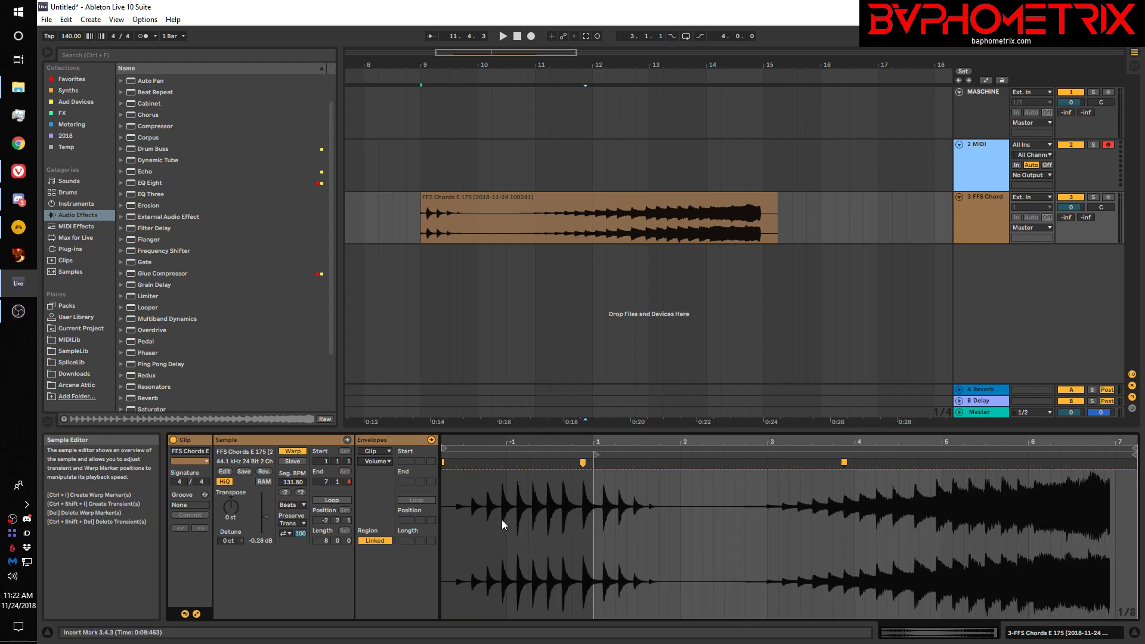
Step: Switch to Bitwig Studio and examine the whole drum loop clip's Gain, Pan, Pitch and Formant expressions, ending on Pan
click(19, 228)
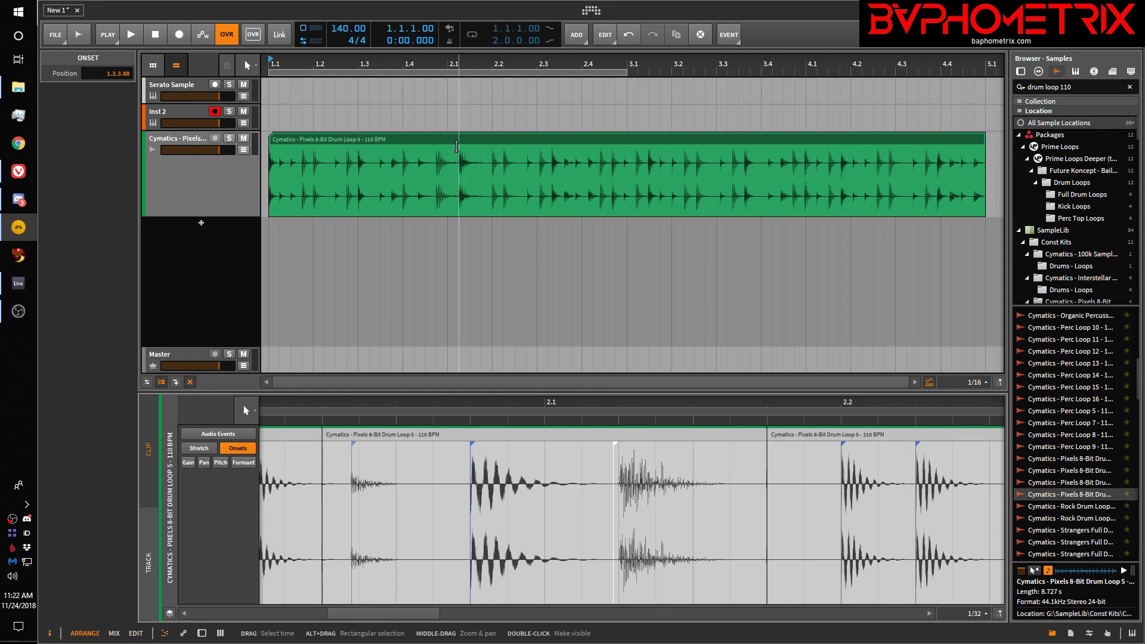
double_click(454, 144)
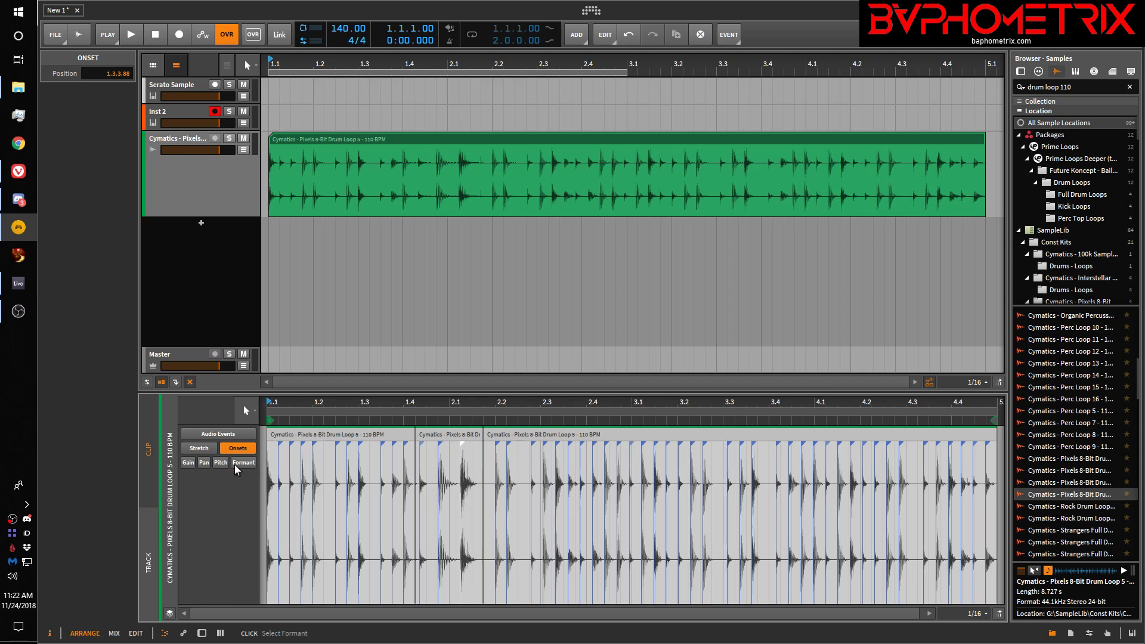
click(188, 463)
click(207, 464)
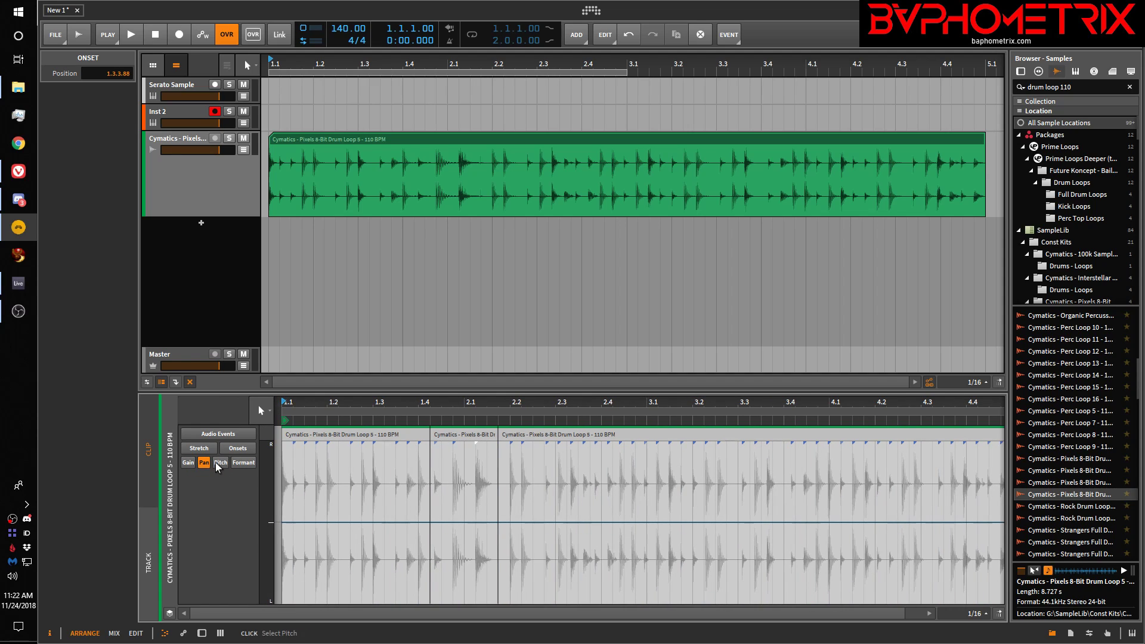
click(221, 465)
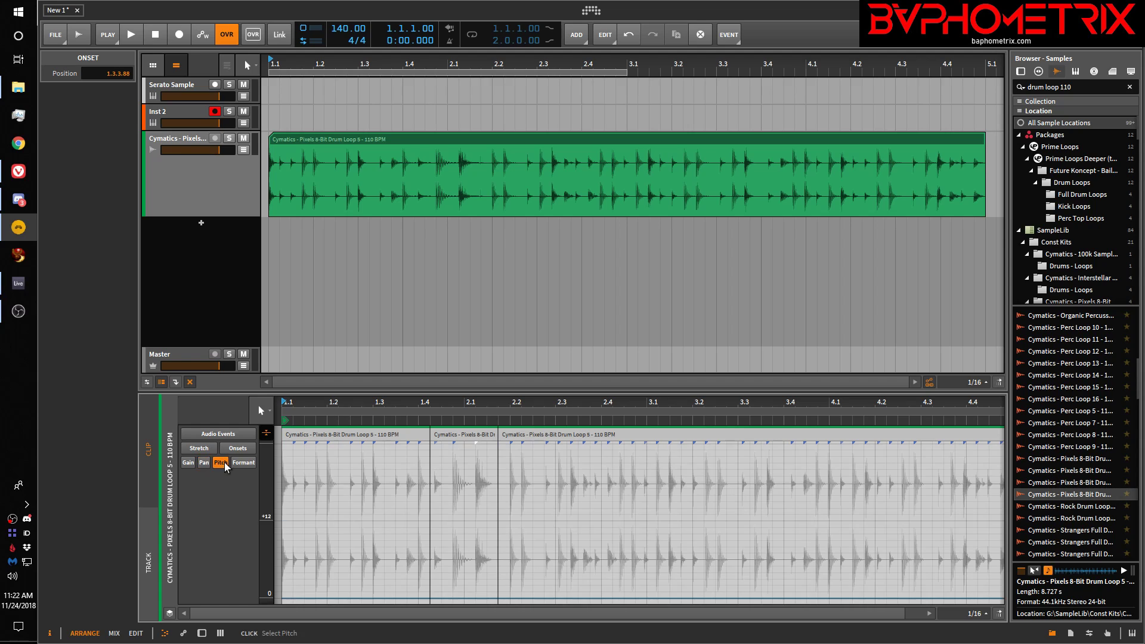
click(244, 464)
click(221, 464)
click(245, 464)
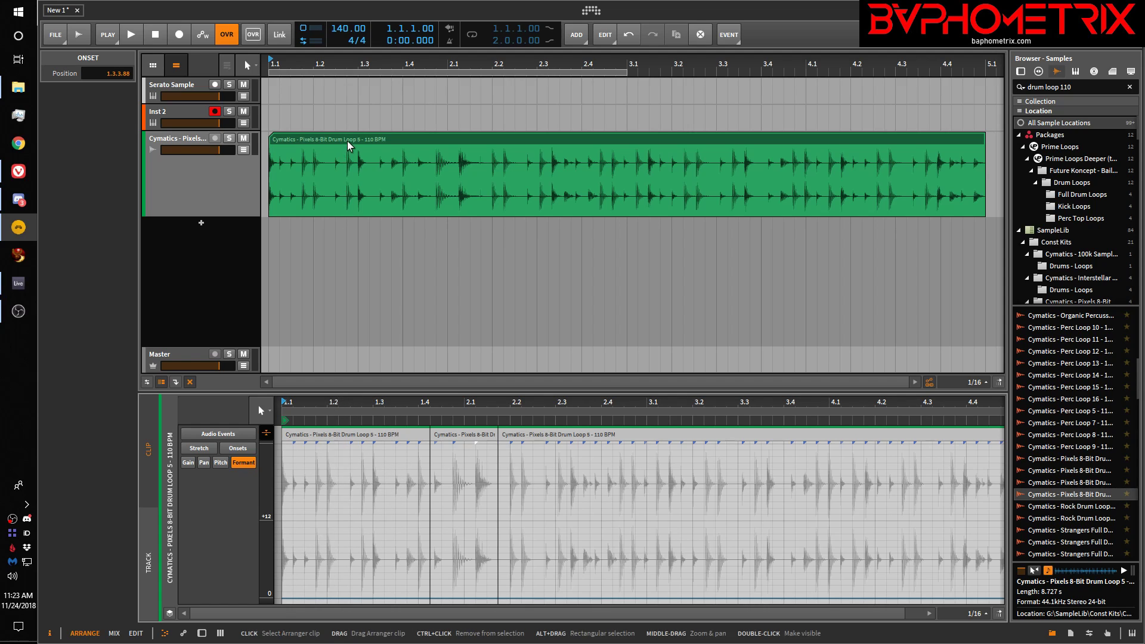
click(203, 463)
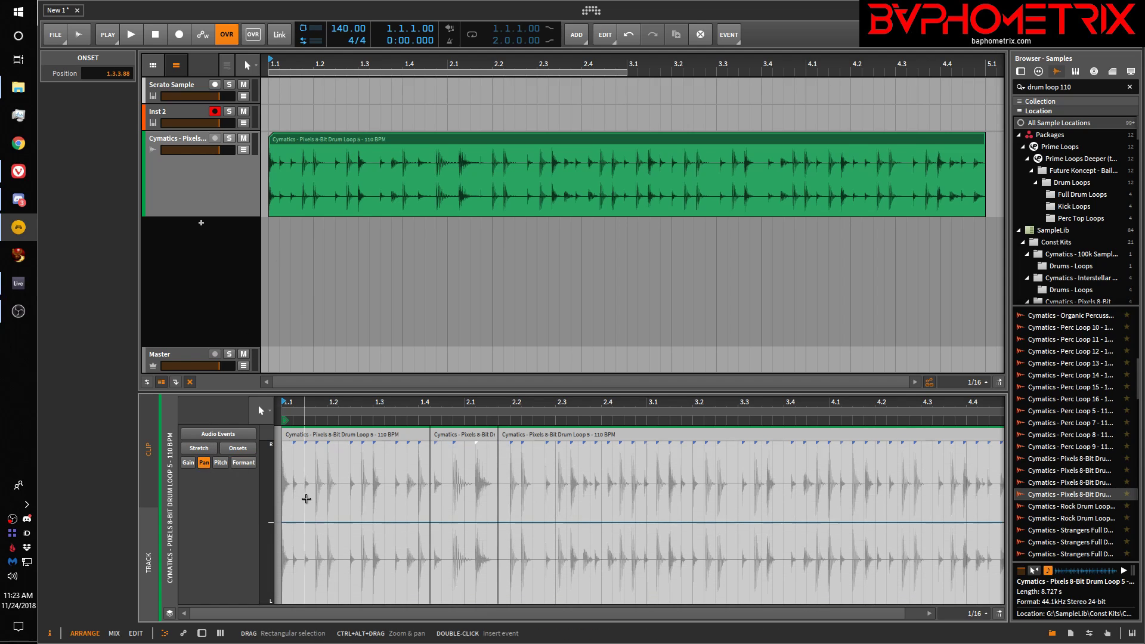
Step: Show the clip's Pitch expression and examine its range at different clip editor heights
click(221, 463)
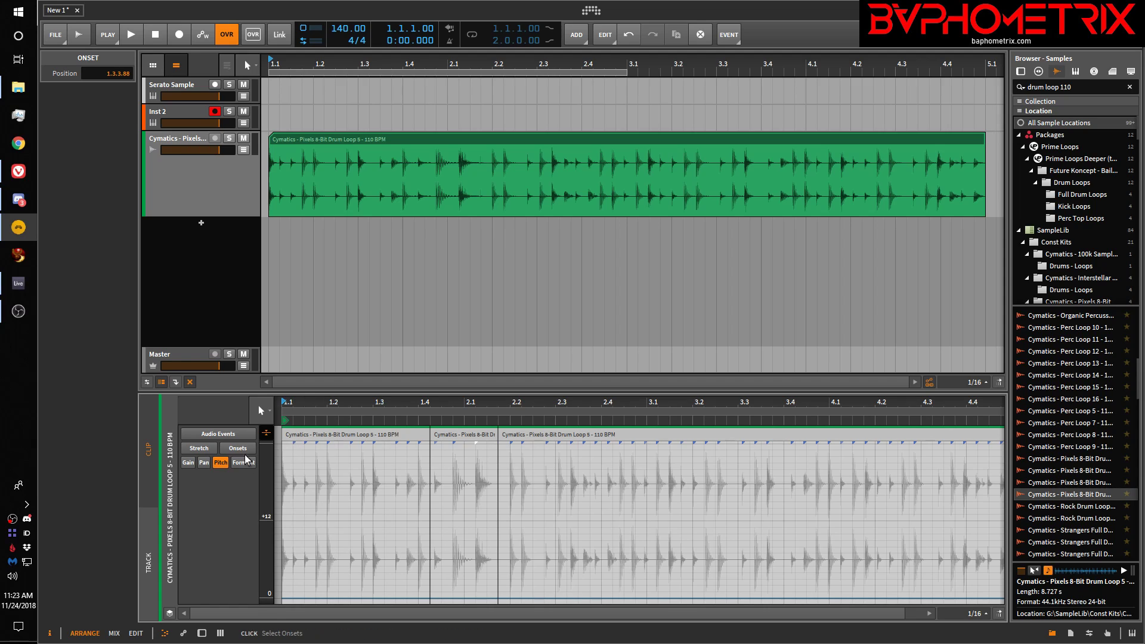
drag(238, 395, 258, 231)
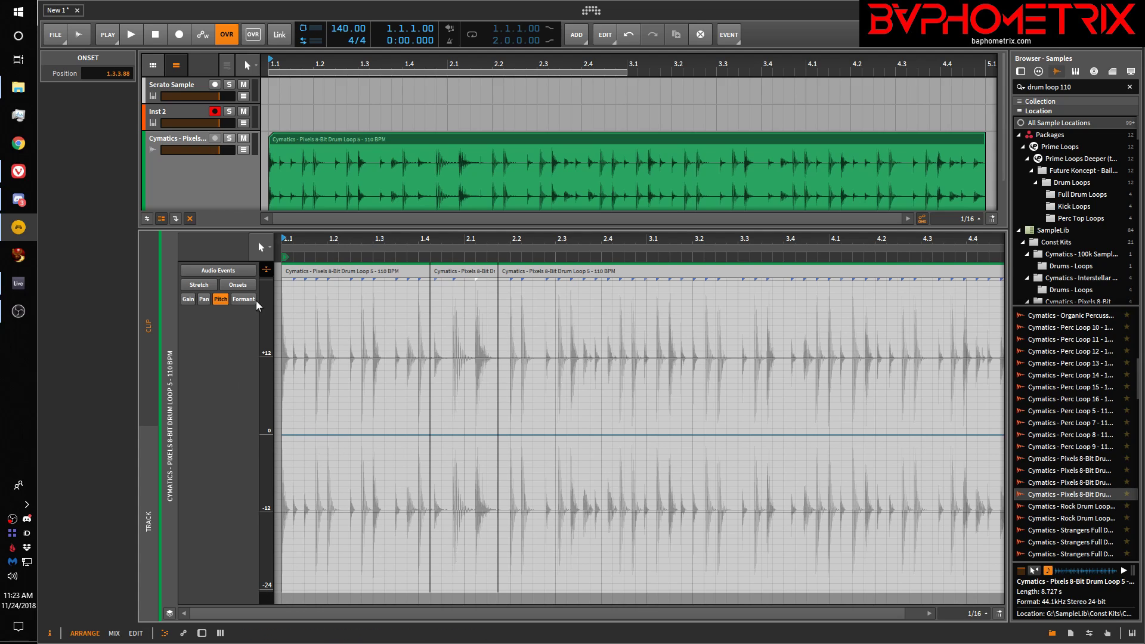
drag(314, 229, 335, 461)
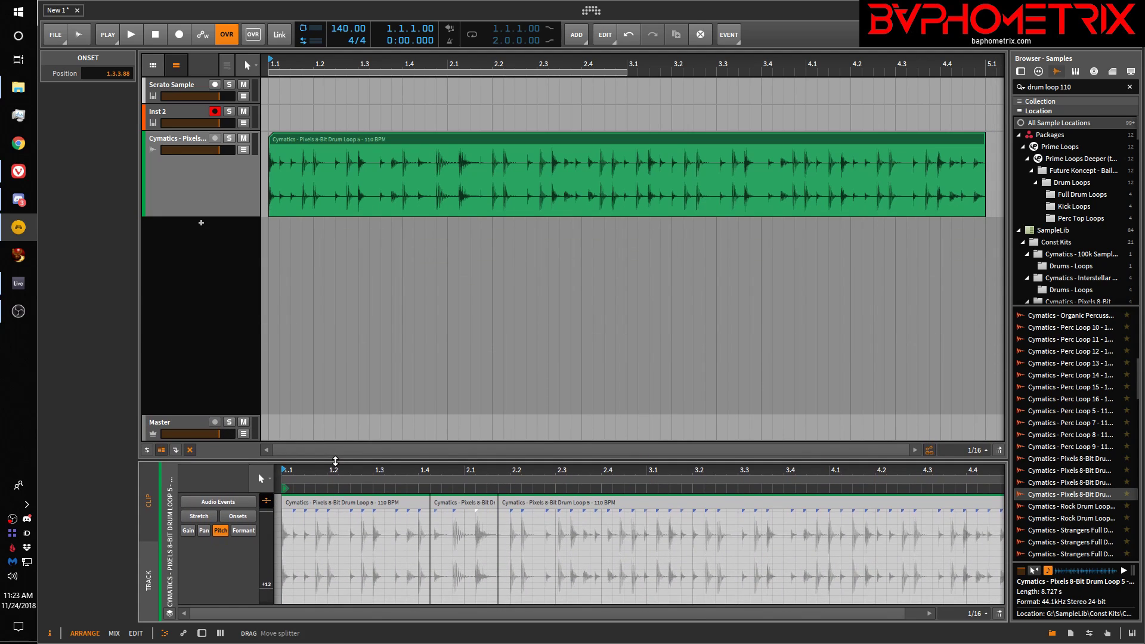
Step: Compare the Edit and Arrange layouts for the drum loop clip, hiding the device panel in the Edit layout
key(alt+3)
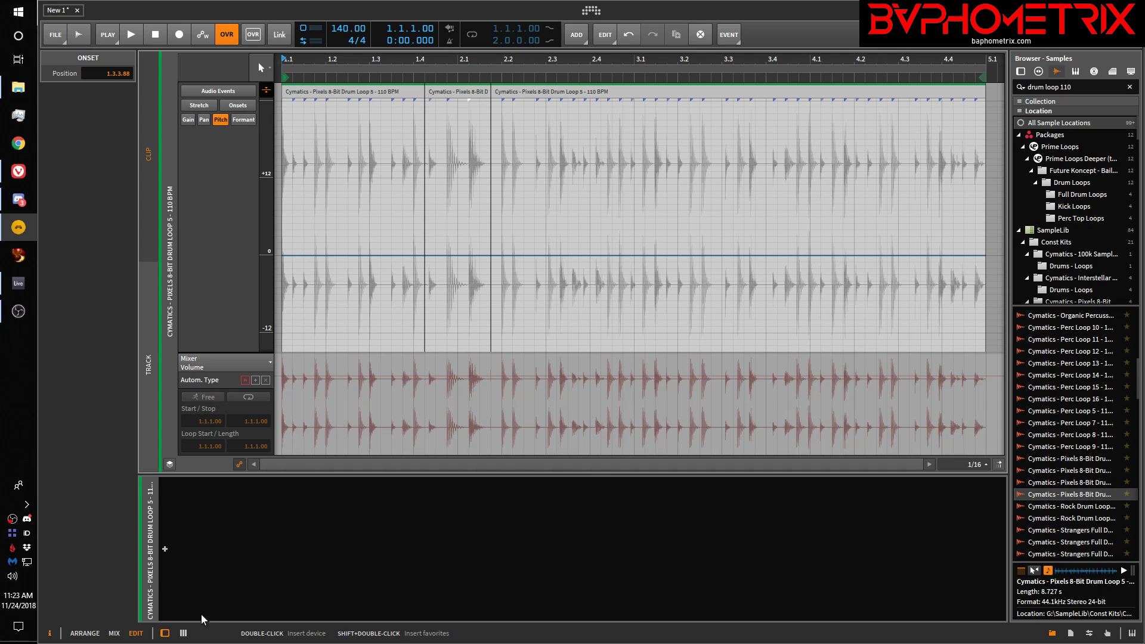
click(166, 634)
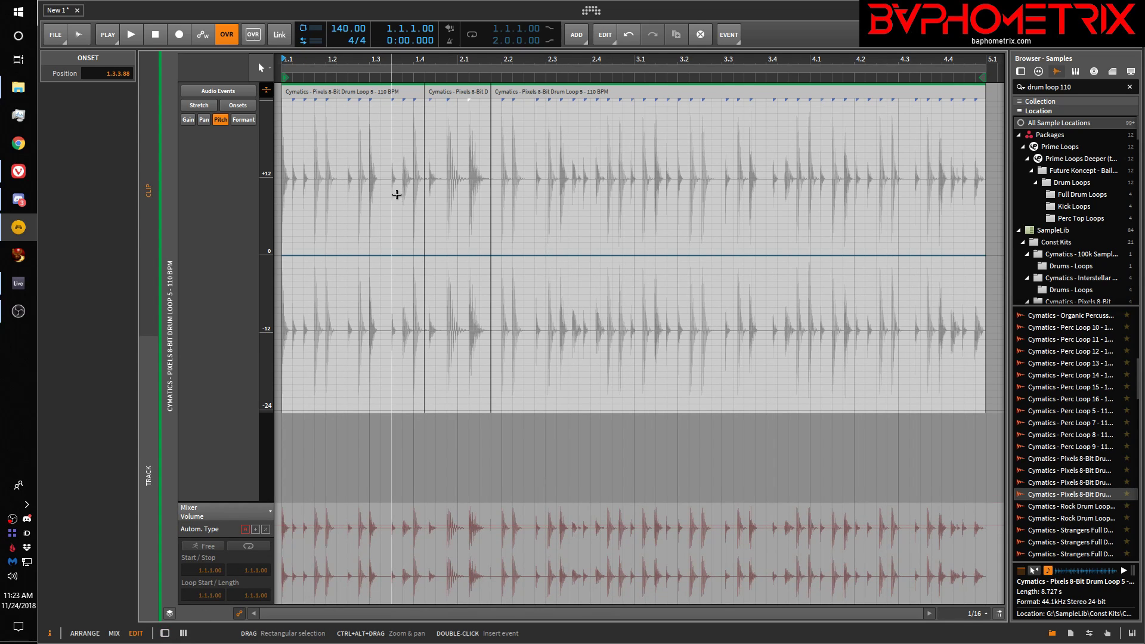
key(alt+1)
key(alt+3)
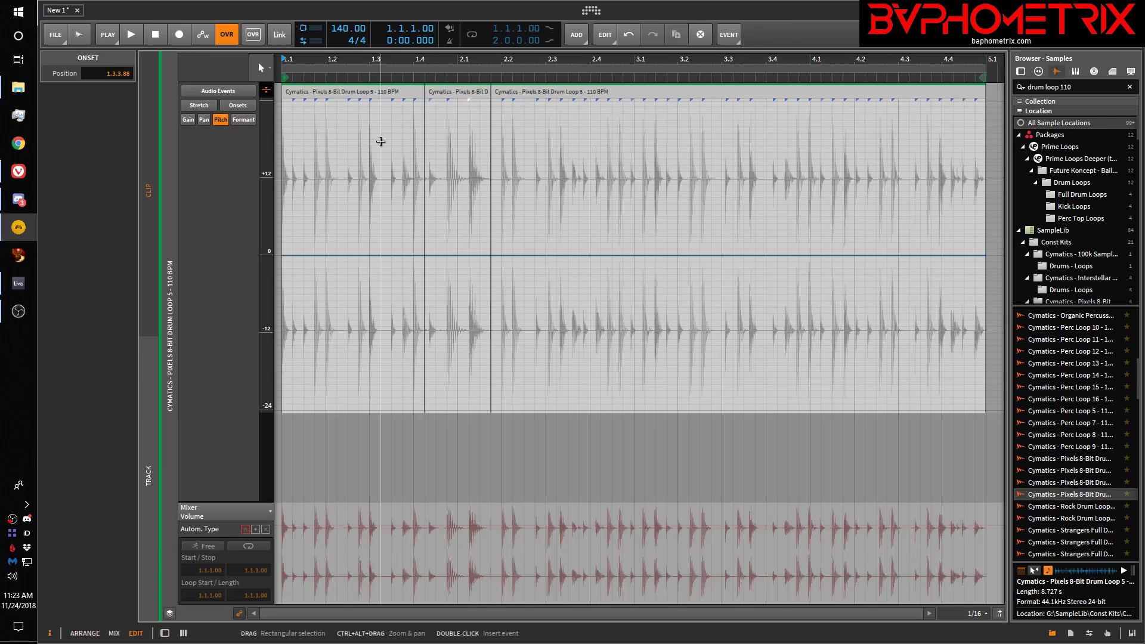
key(alt+1)
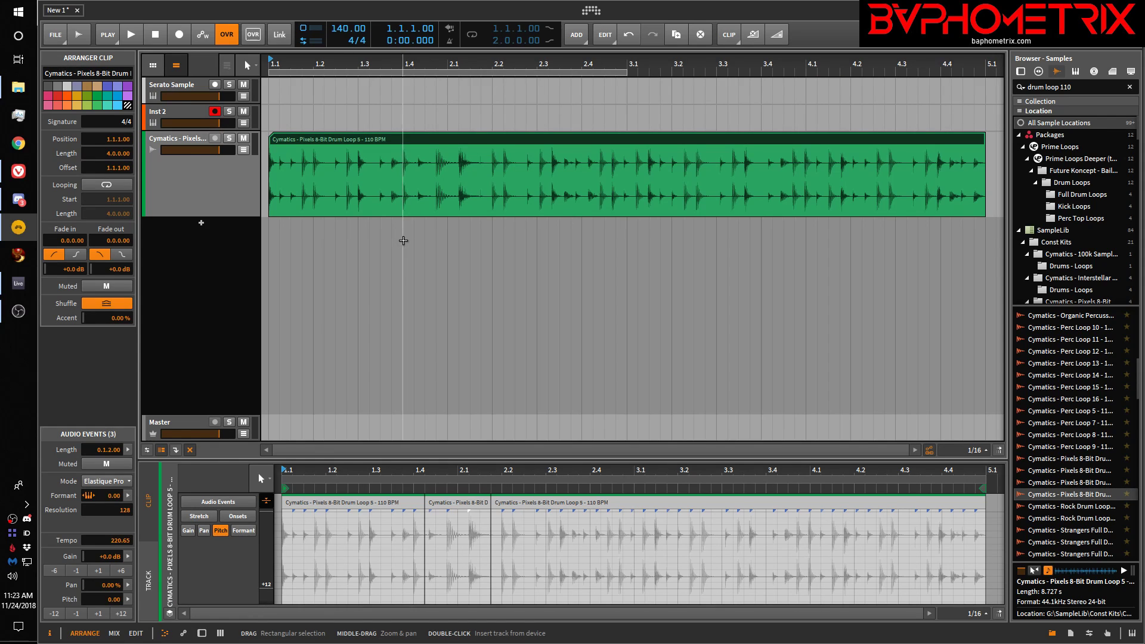
key(alt+3)
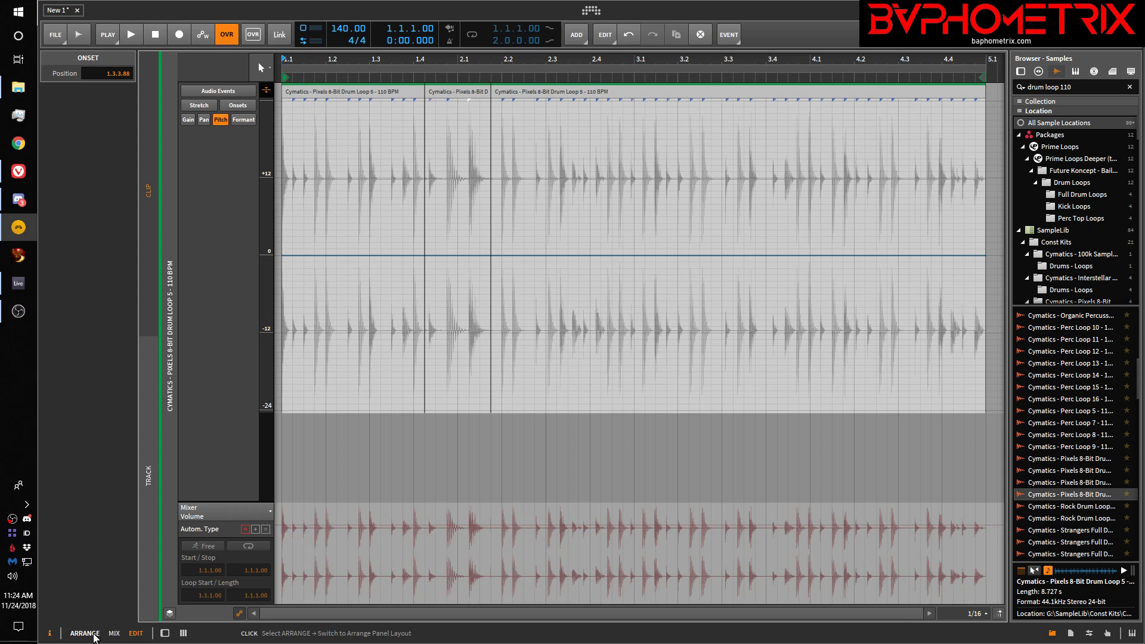
Step: Compare the Mix and Edit layouts, ending in the Arrange layout with a taller clip editor
click(92, 635)
click(137, 635)
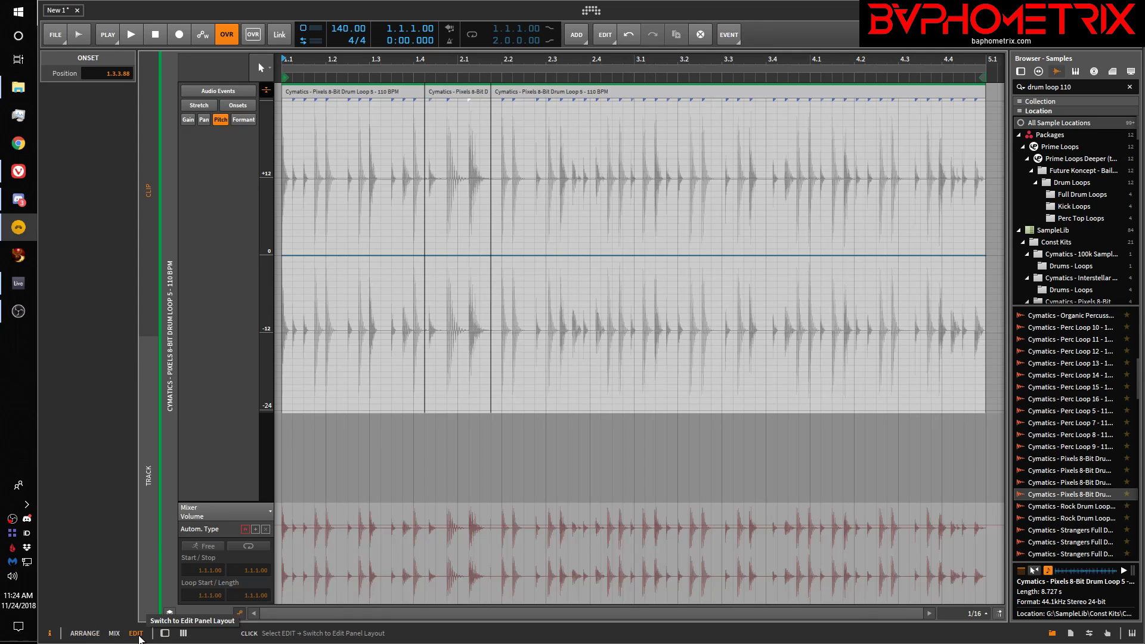
click(126, 635)
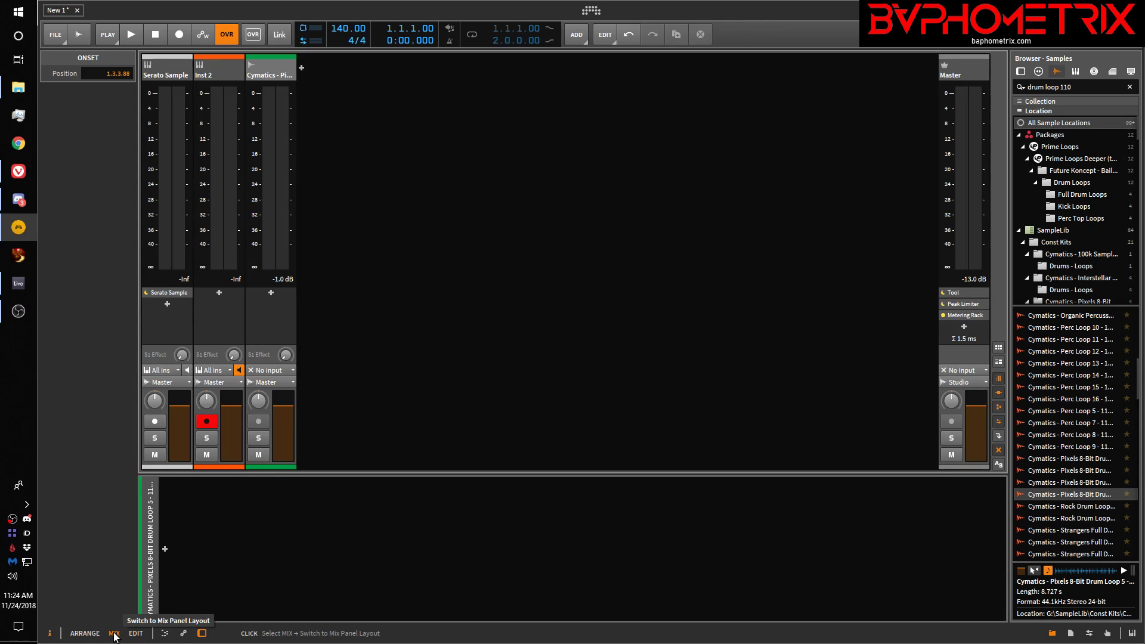
click(132, 634)
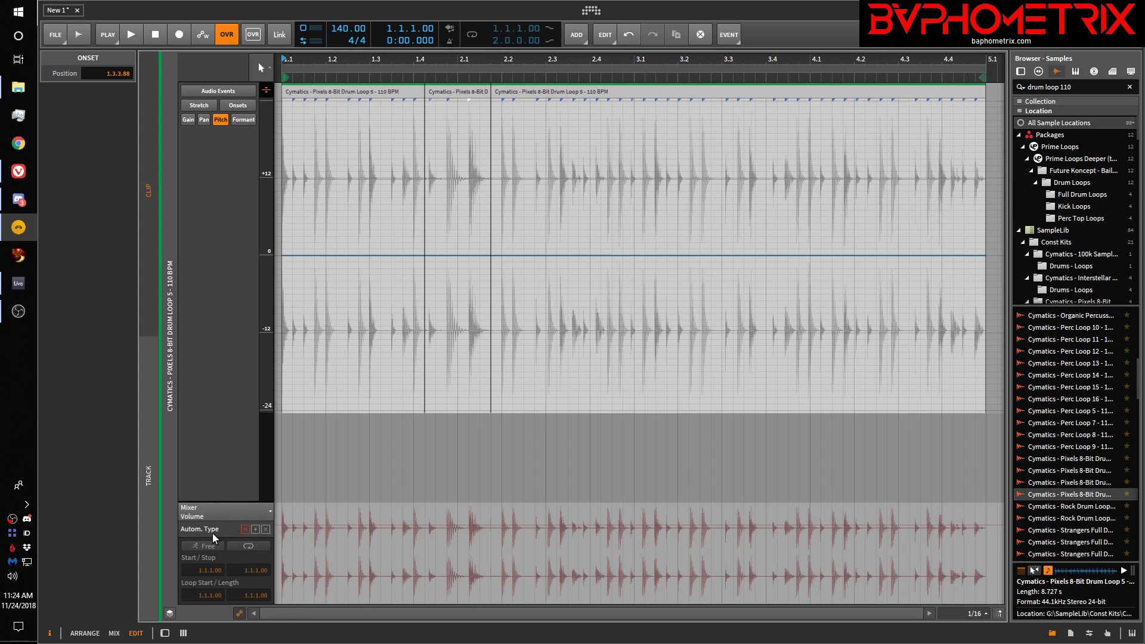
key(F7)
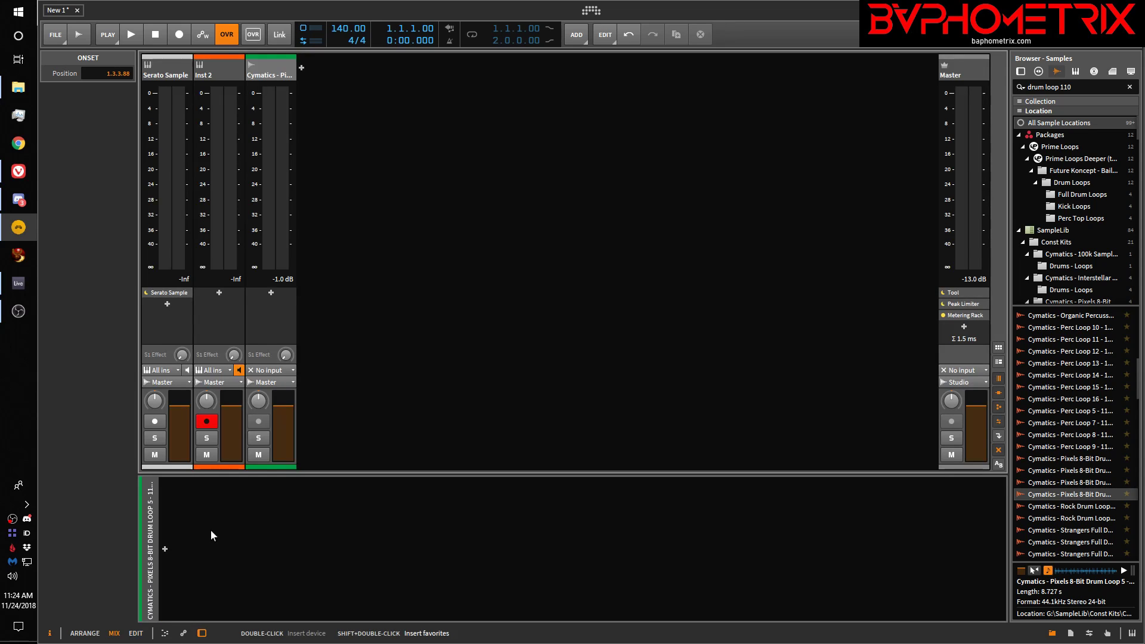
key(F8)
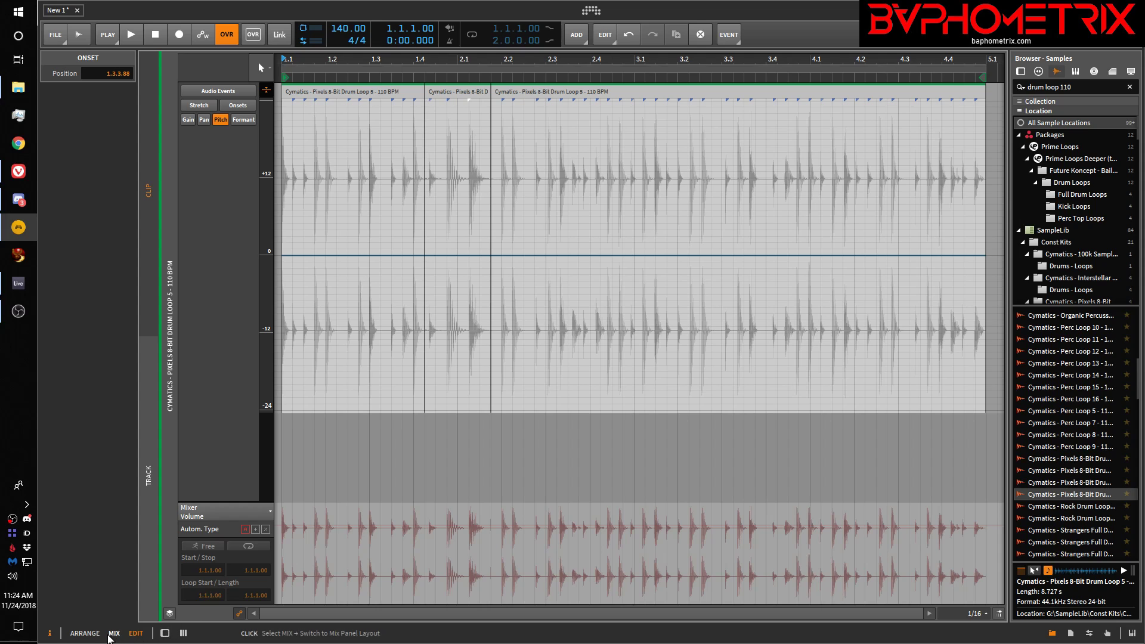
key(F6)
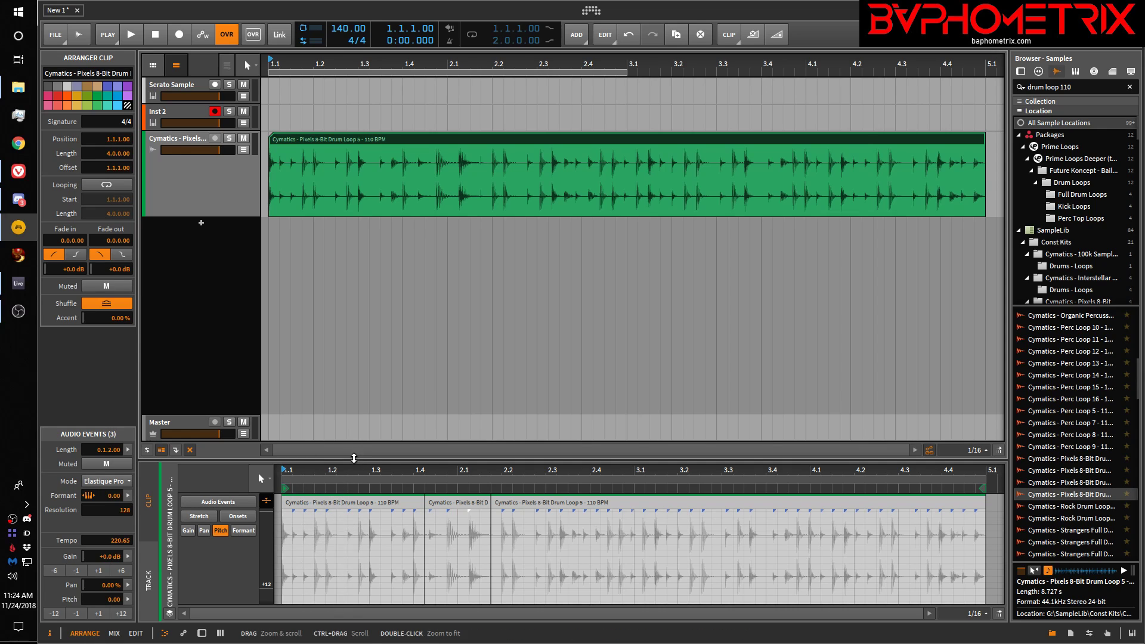
drag(352, 457, 341, 384)
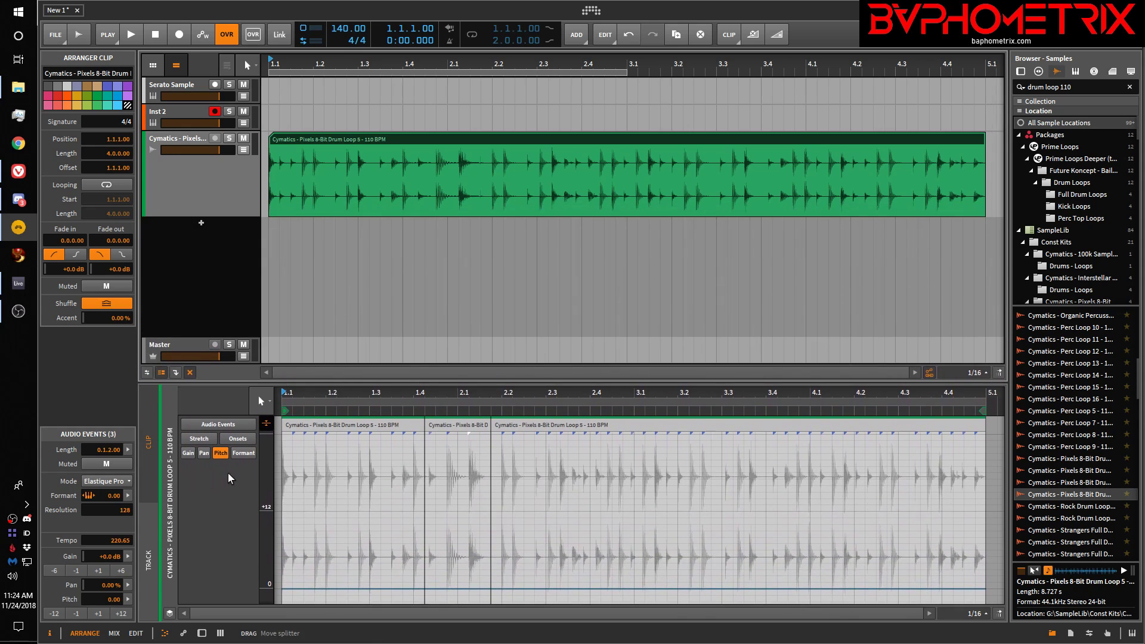
Step: Show the clip's Pan expression and add a point at about 70% inside the second audio event
click(206, 455)
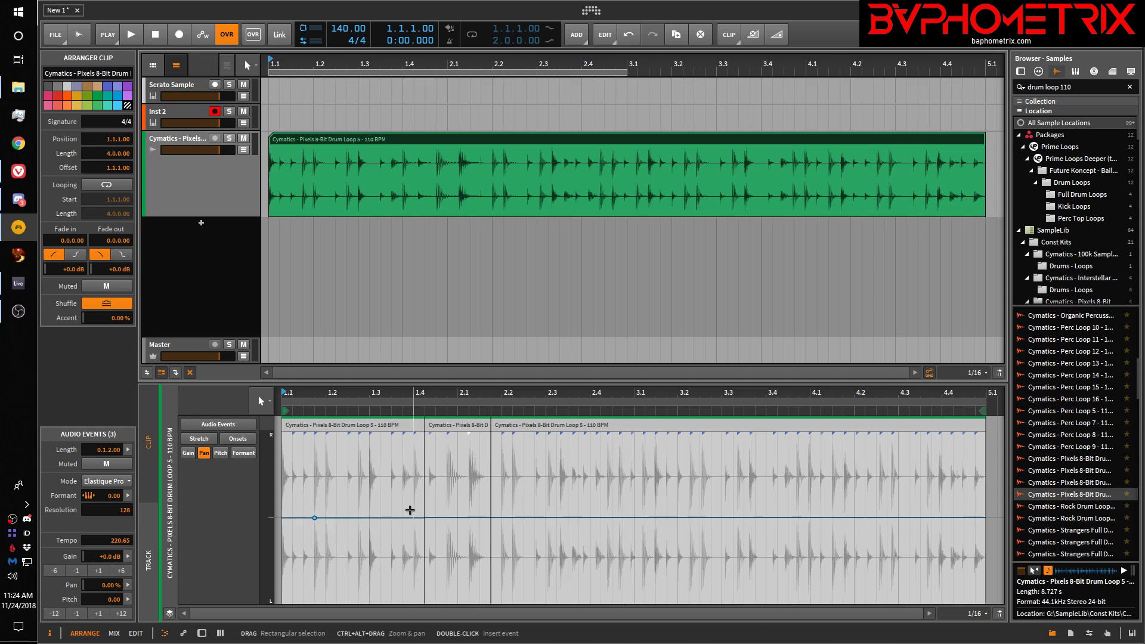
click(448, 459)
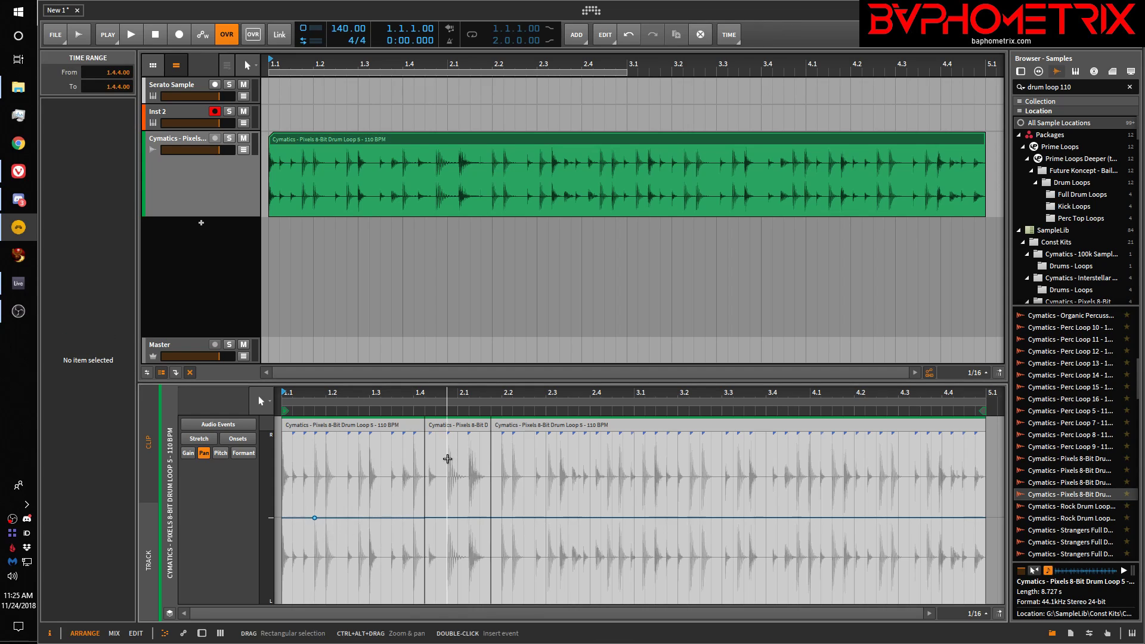
double_click(447, 459)
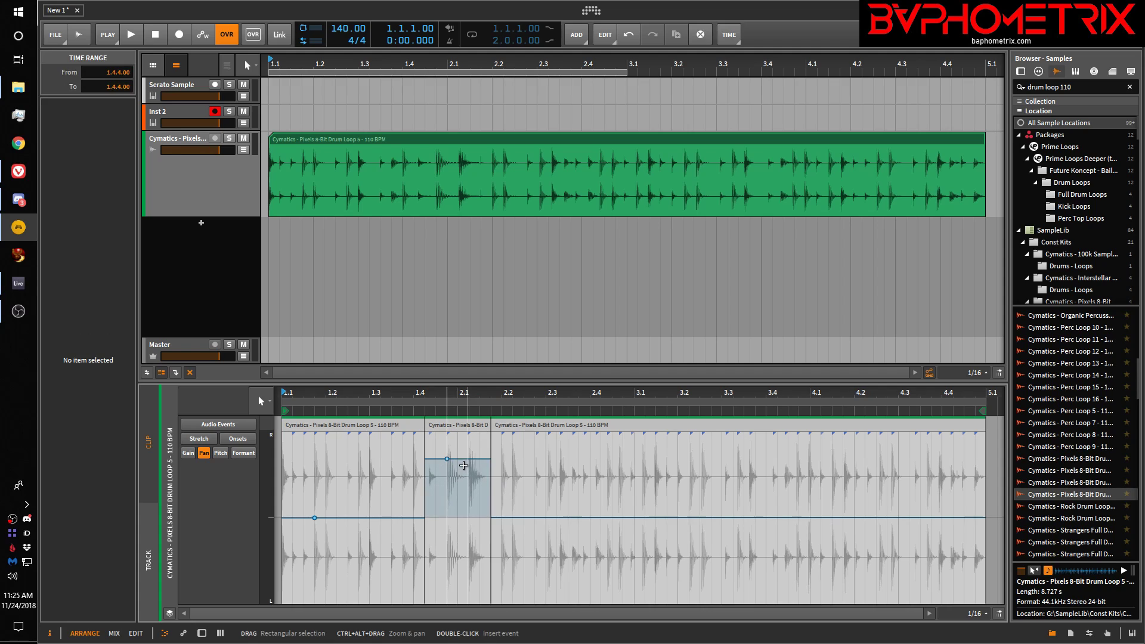
mouse_move(447, 460)
Step: Shape the first event's Pan expression to rise to about 50% near 1.3, fall through 35% to 5%, and drop sharply negative
drag(367, 517, 370, 476)
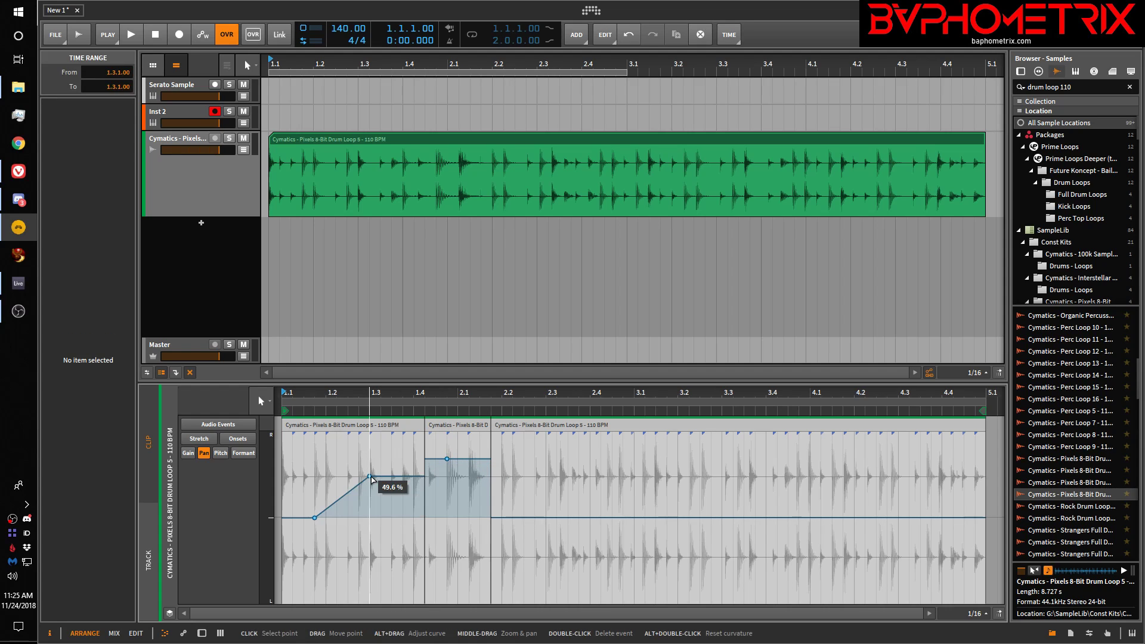
click(399, 513)
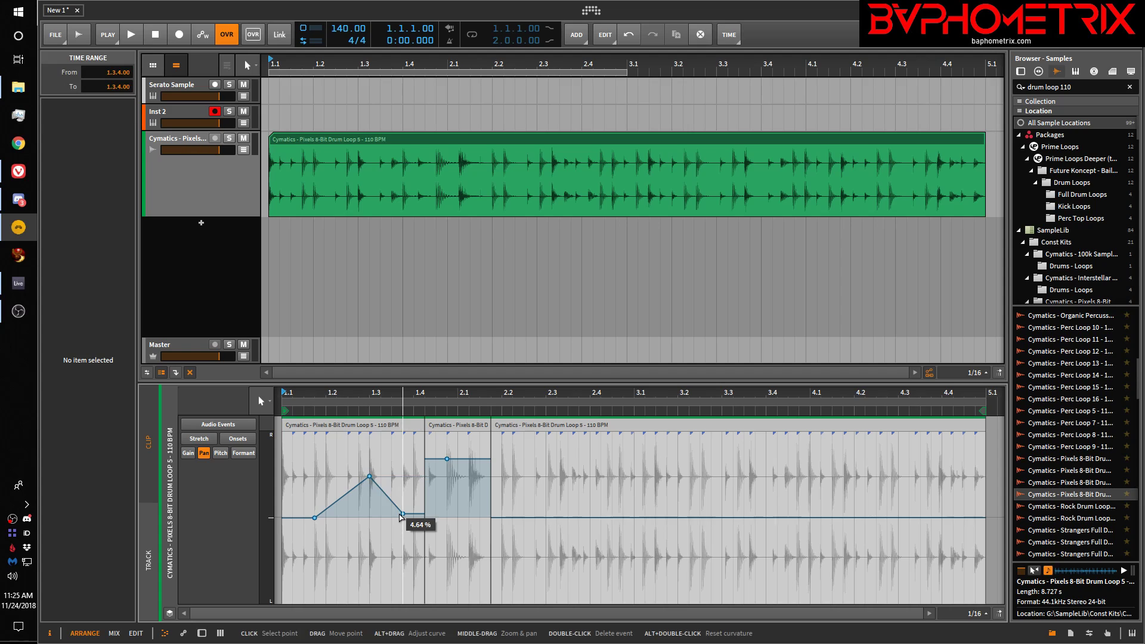
click(397, 557)
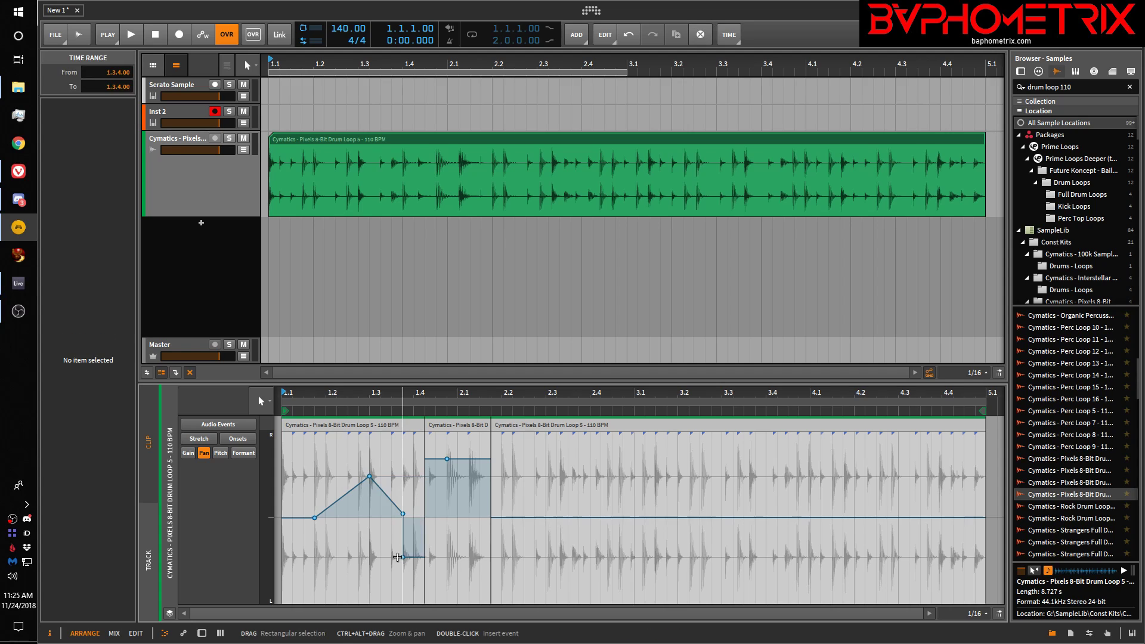
click(366, 559)
drag(368, 562, 392, 488)
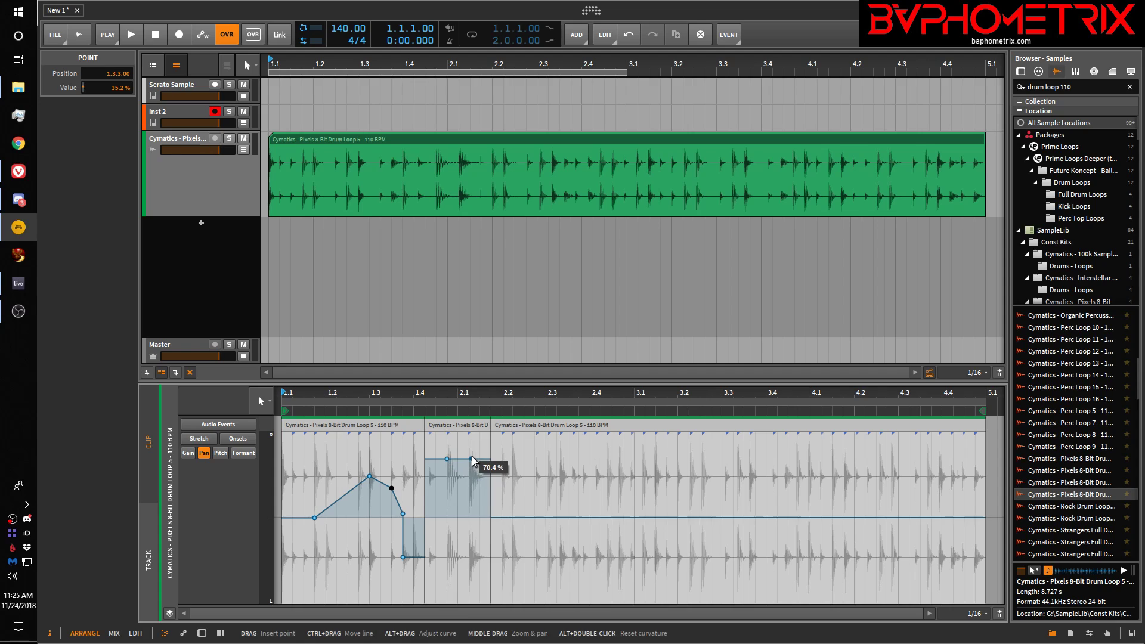
Step: Bring the second event's Pan to about 0% at both ends and ramp the third event's Pan from about 1% to 47.5%
drag(475, 459, 492, 519)
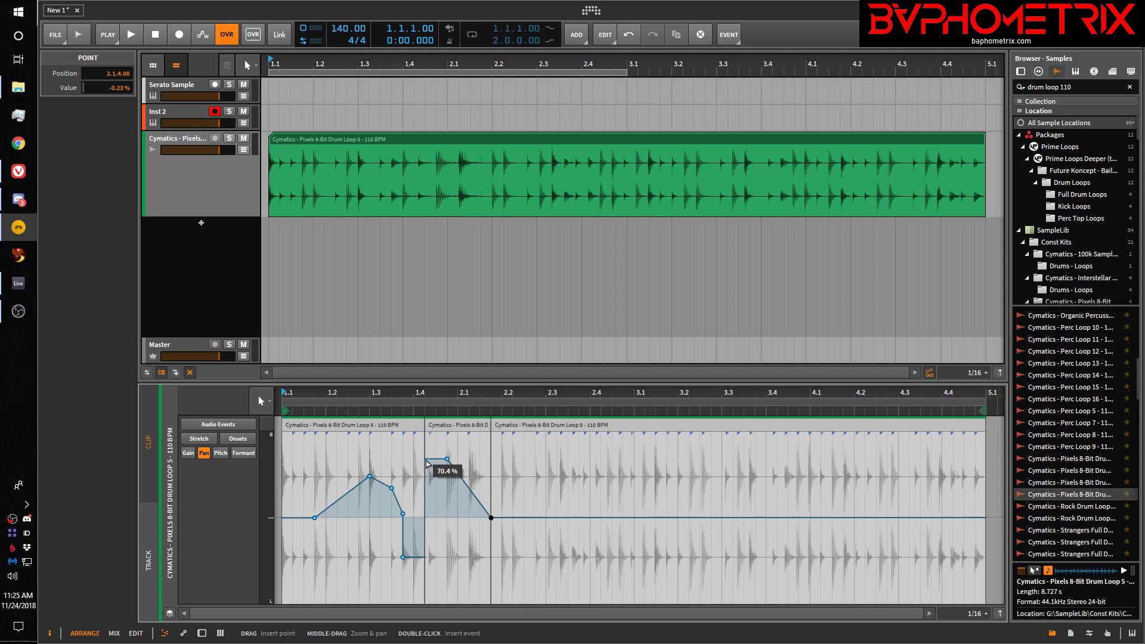
drag(426, 461, 425, 516)
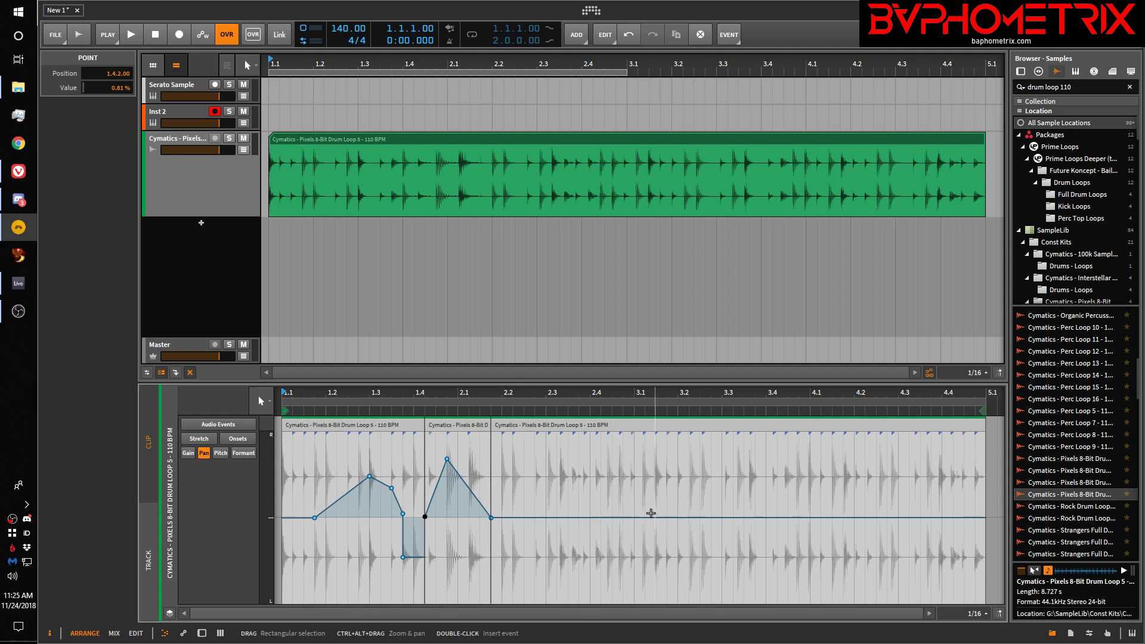
click(726, 478)
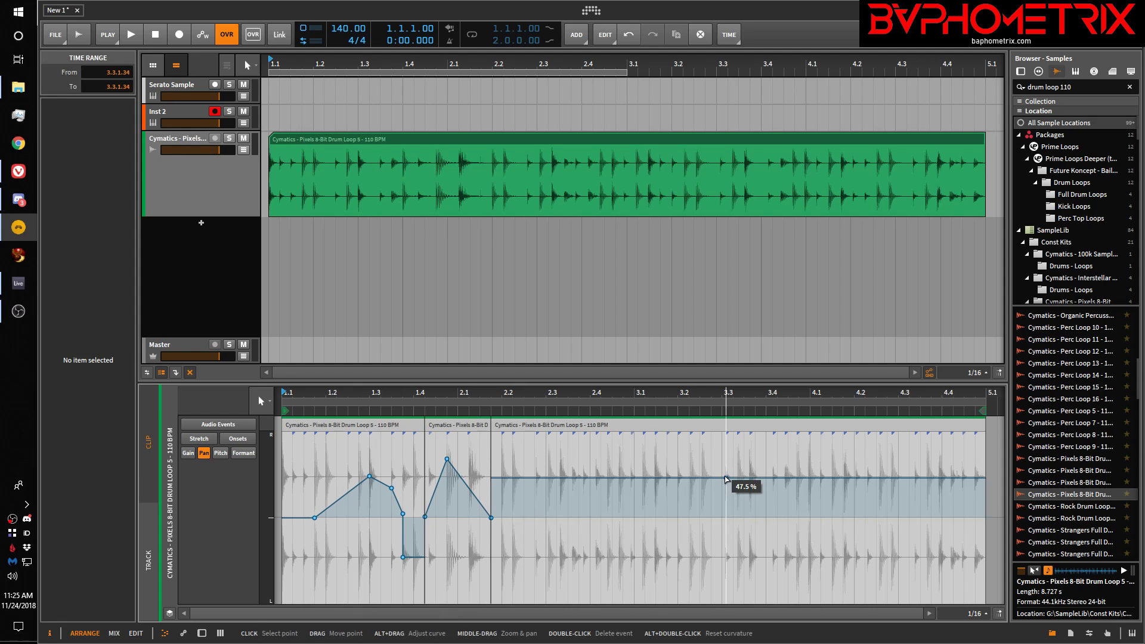
drag(501, 479, 491, 516)
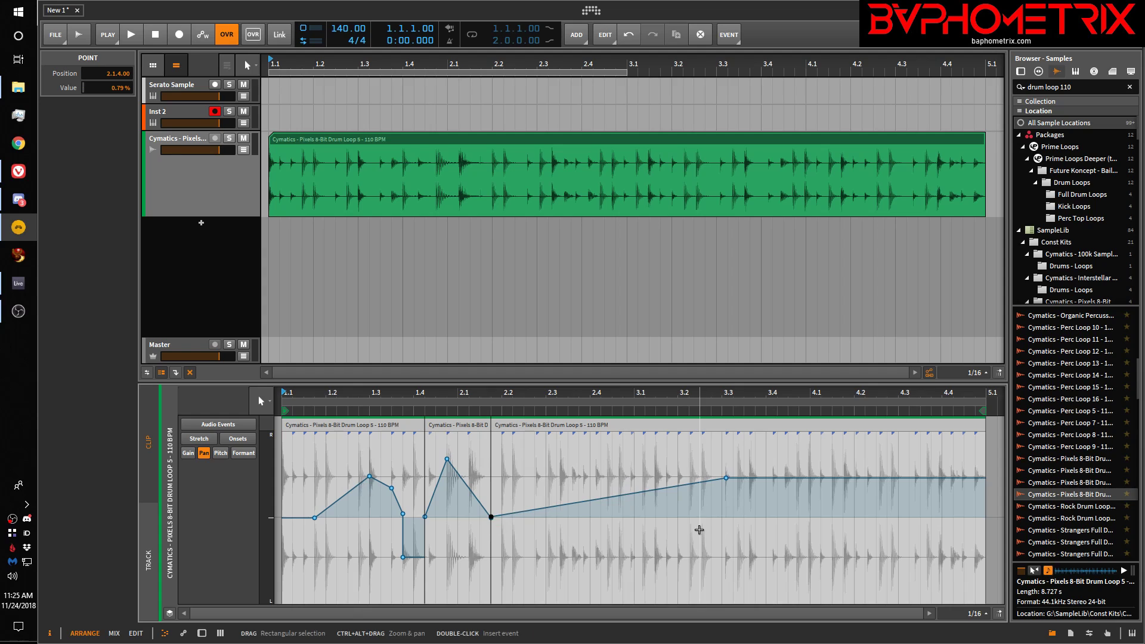
Step: Show the drum loop track's automation lane, set it to the mixer's Pan, and make the lane taller
click(570, 138)
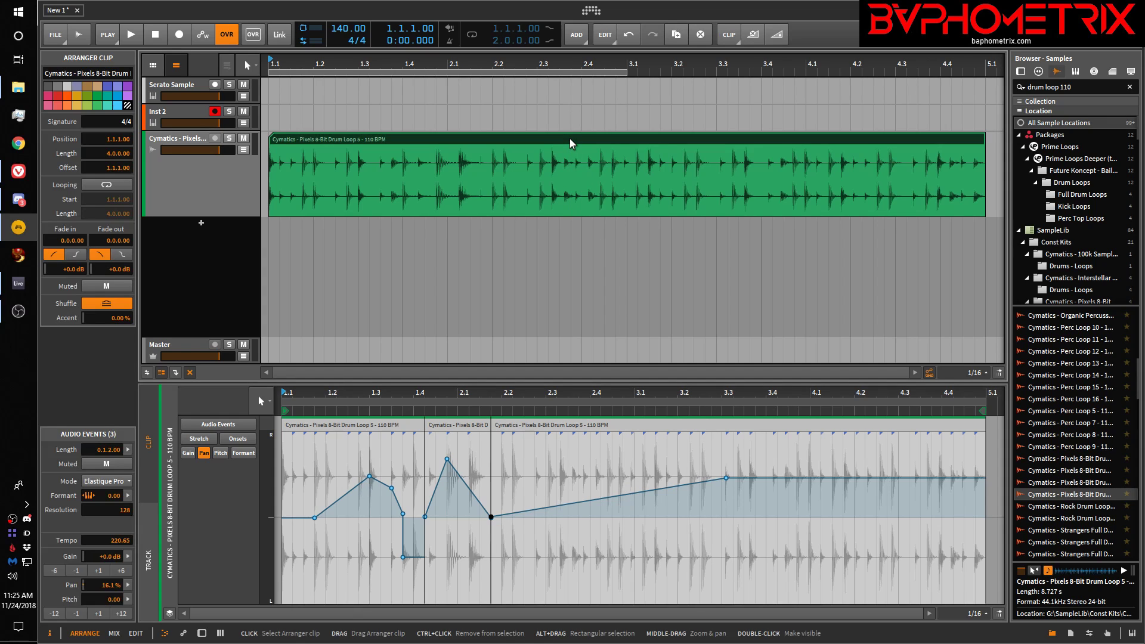
click(243, 151)
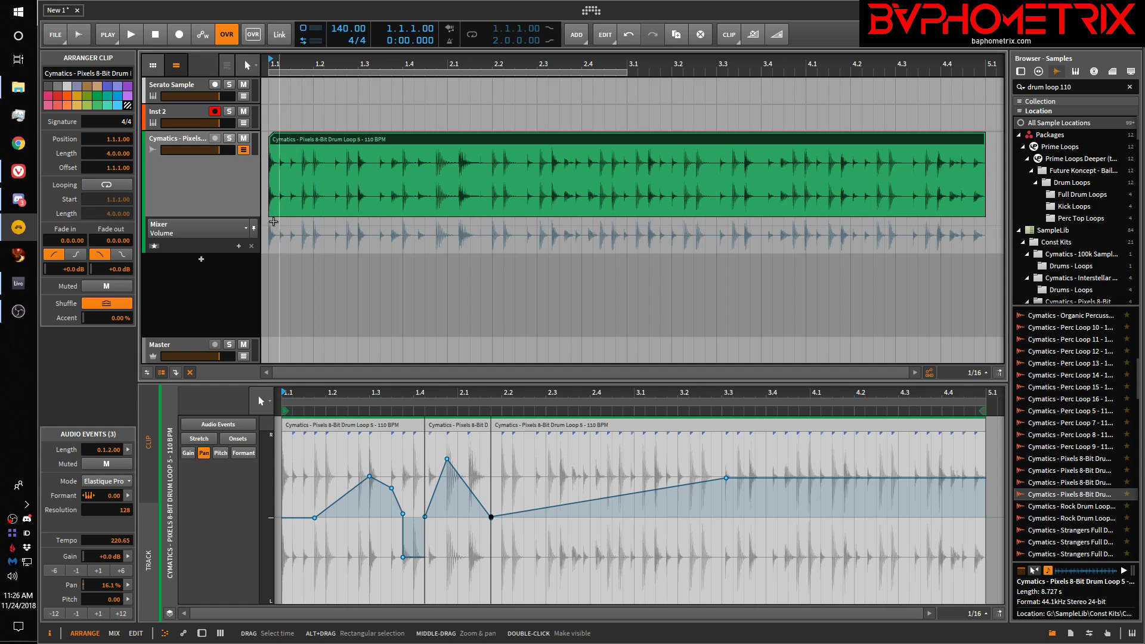
click(247, 230)
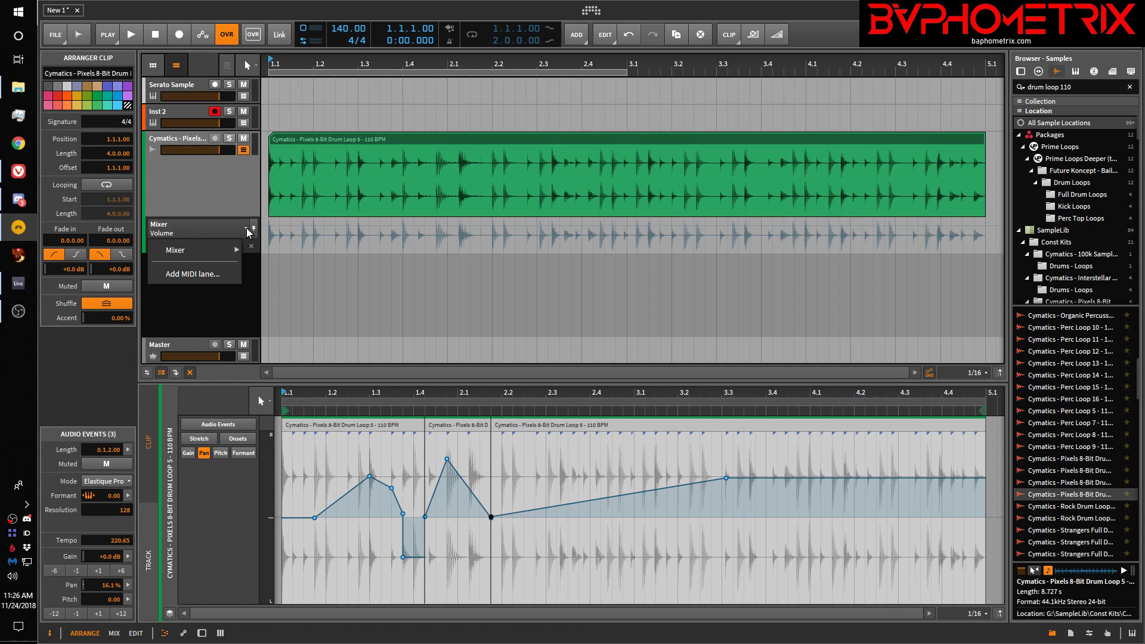
mouse_move(242, 248)
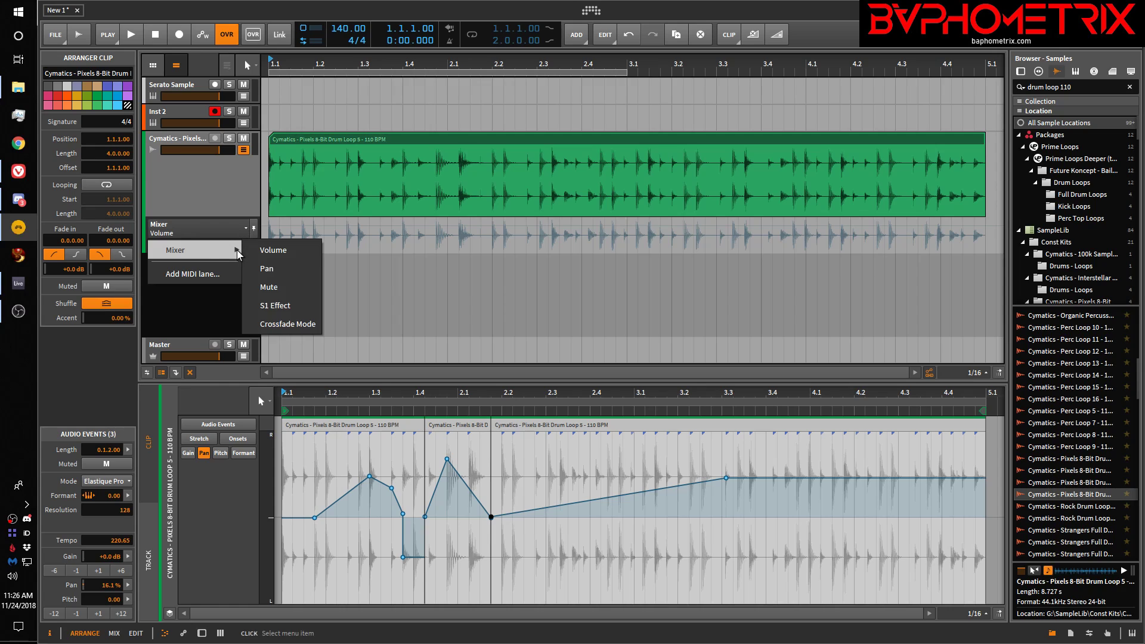
click(264, 266)
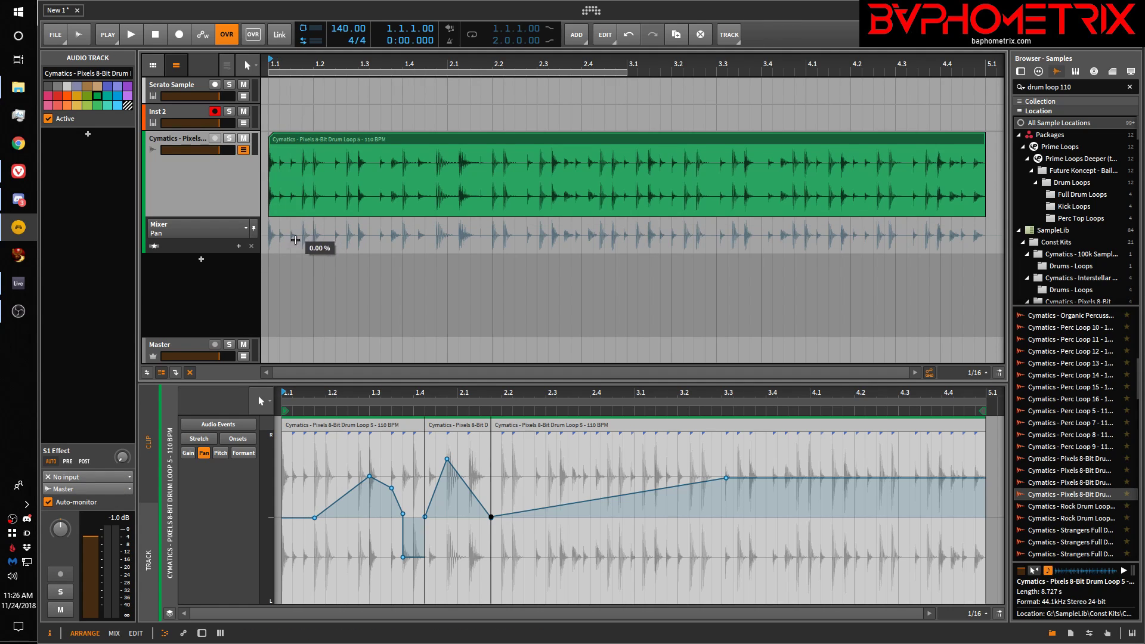
drag(244, 252, 244, 300)
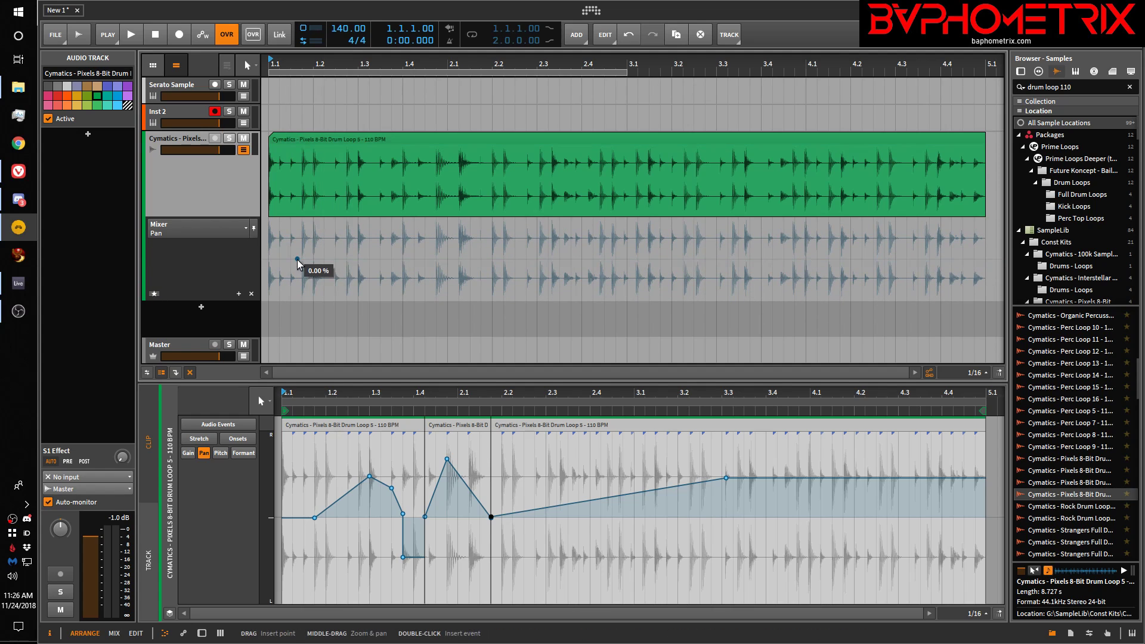
Step: Draw track Pan automation from 0% near the start to 50.8% at 2.3.1 and down to -50.8% at 3.2.4
click(303, 265)
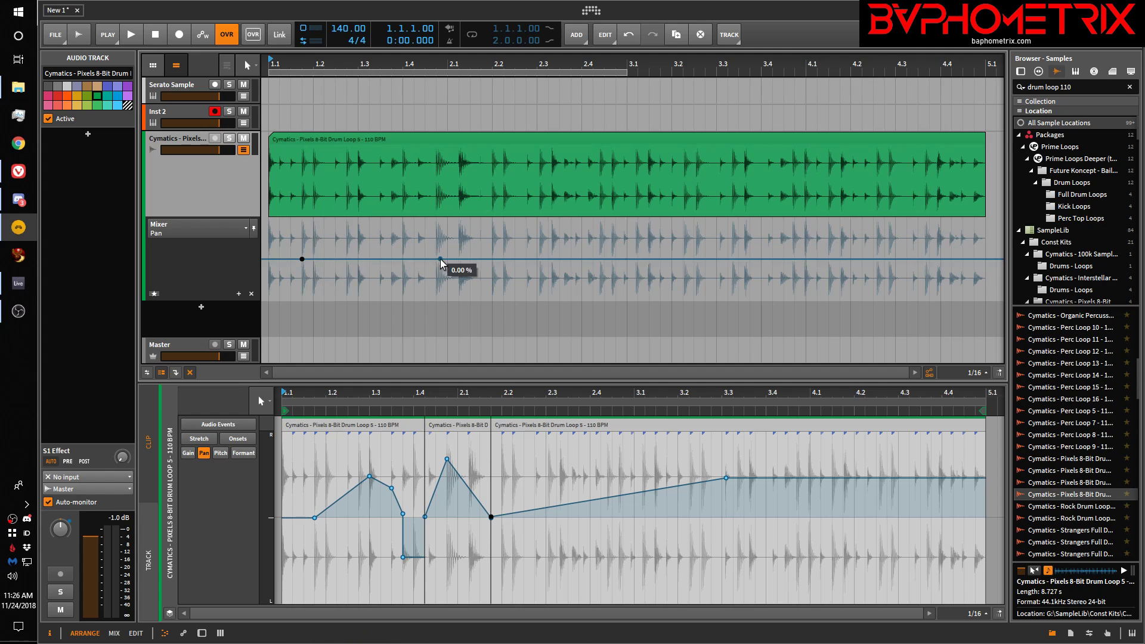
click(537, 239)
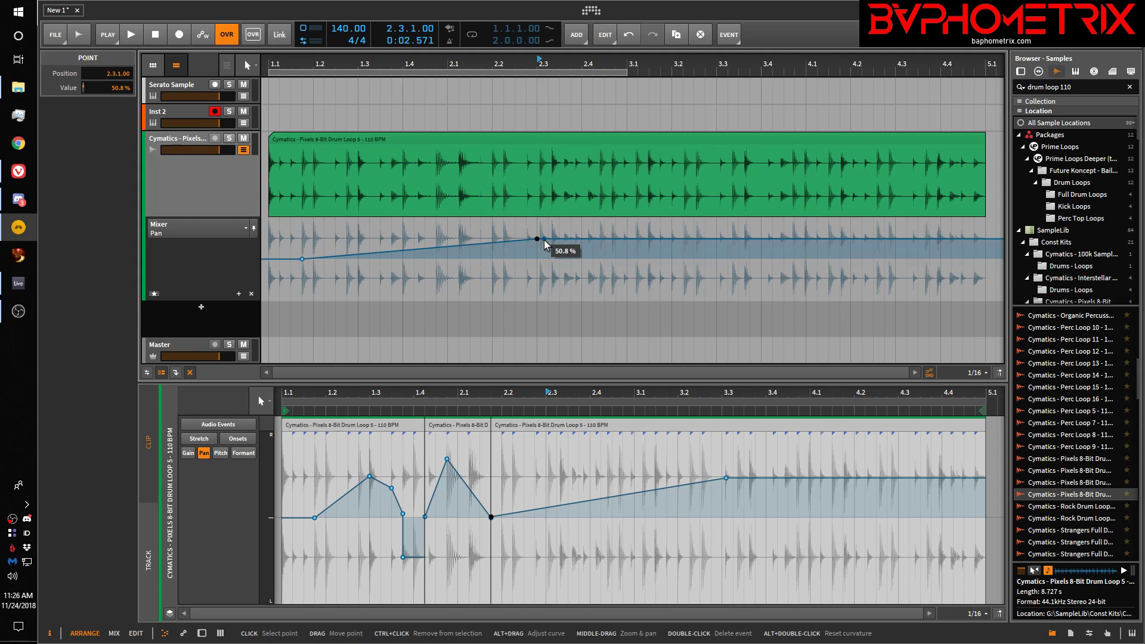
click(705, 279)
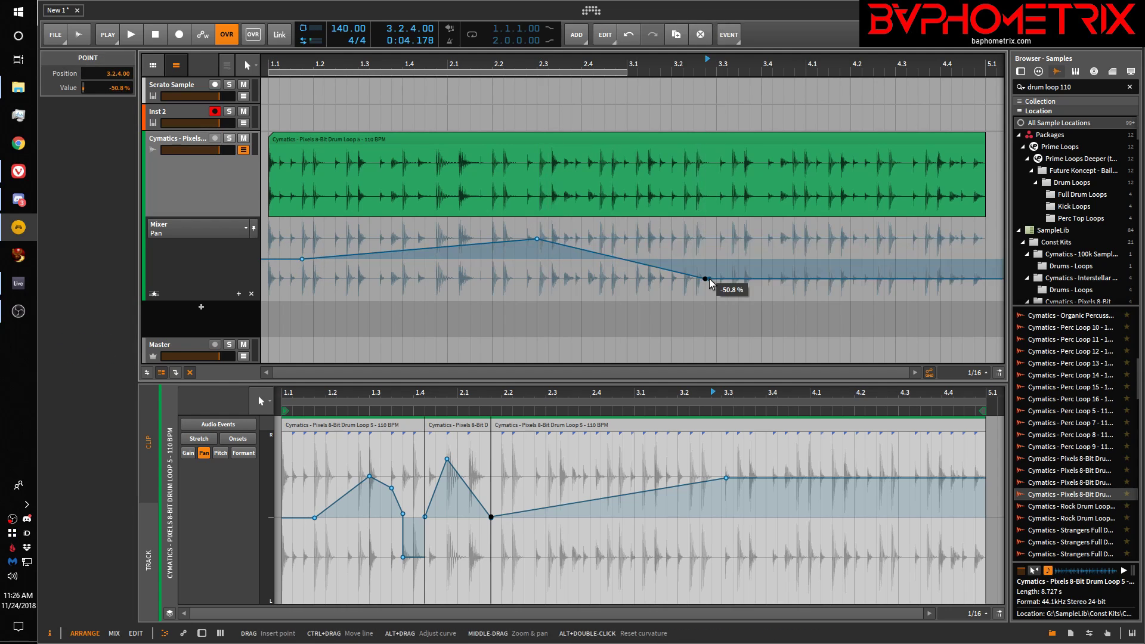
Step: Add a track Pan automation point at 3.4.3 and set its value to 0%
click(785, 257)
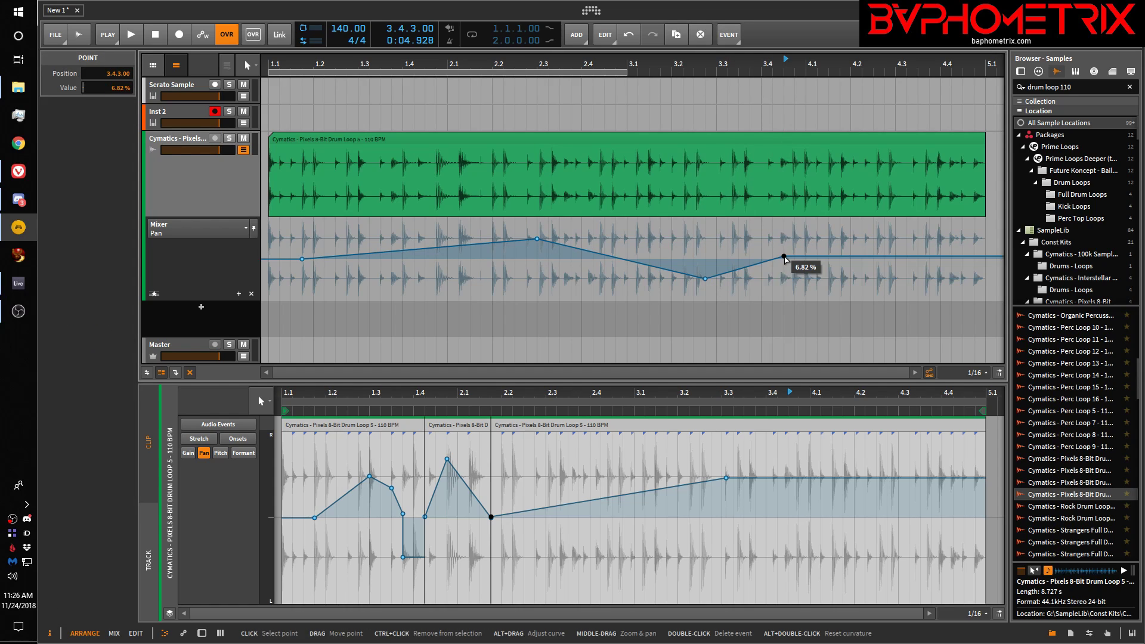
double_click(111, 88)
text(0)
key(Return)
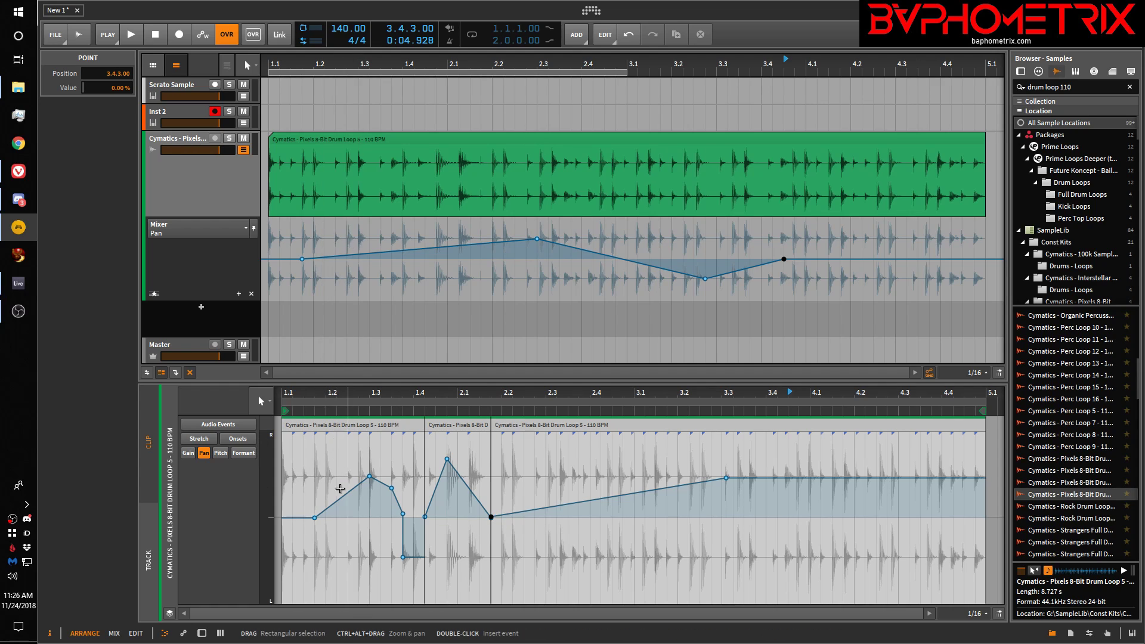
drag(376, 483, 392, 489)
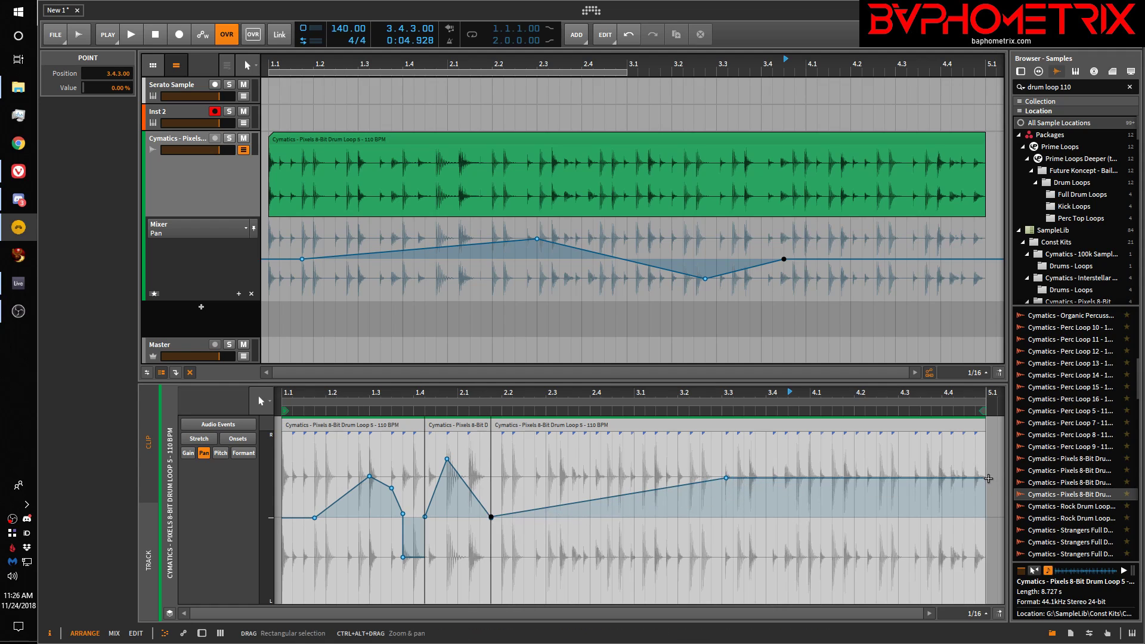
click(443, 247)
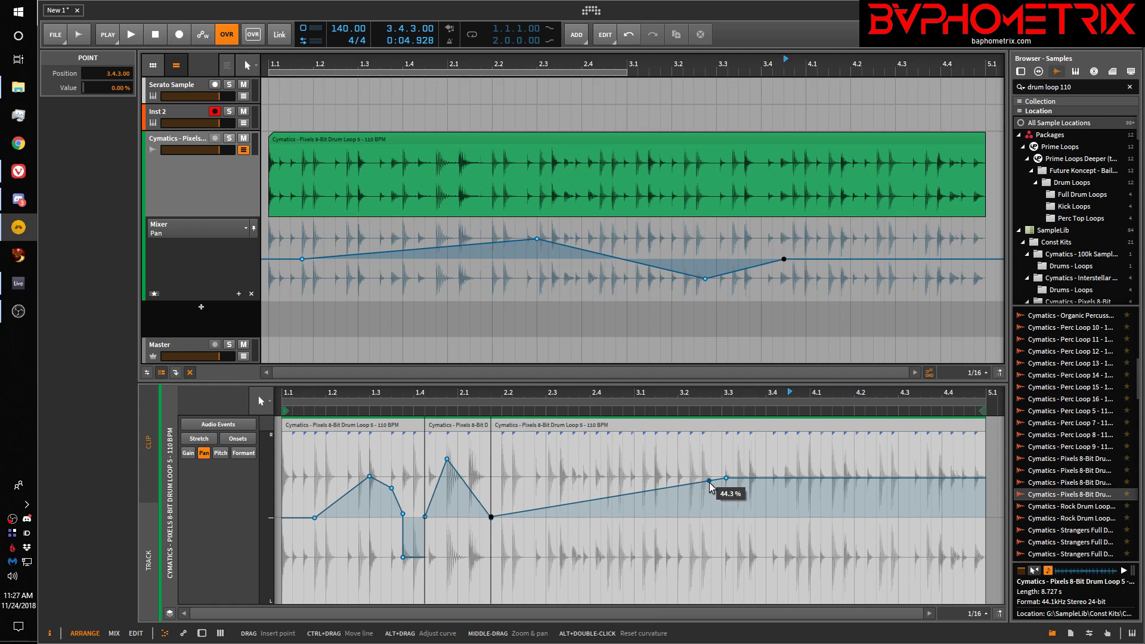
double_click(710, 483)
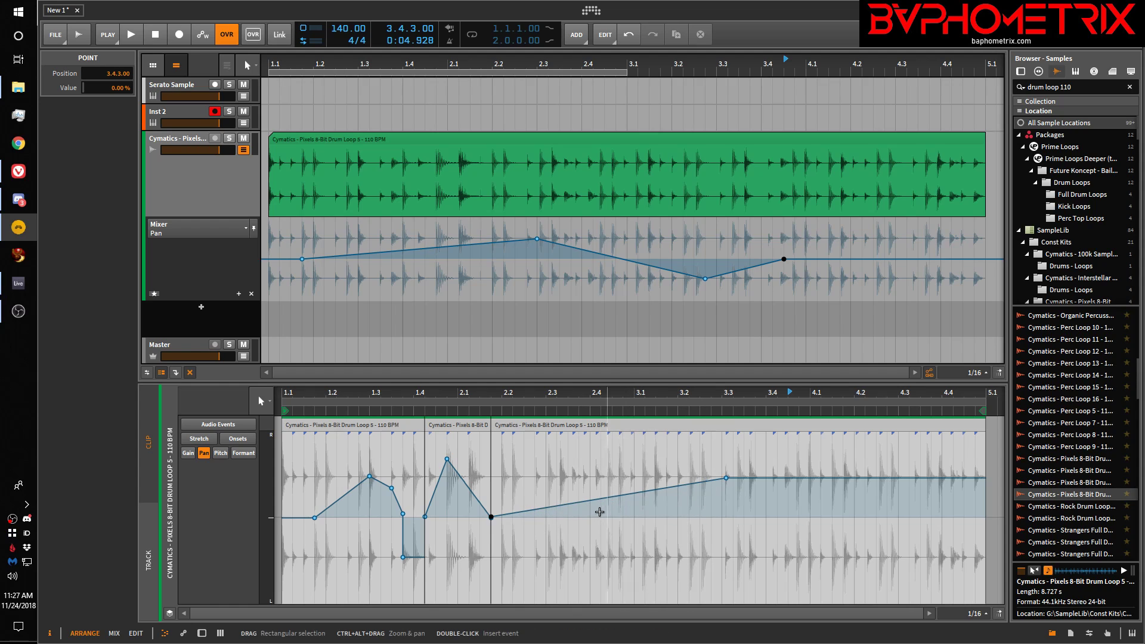
drag(706, 279, 676, 279)
Step: Move the third event's last Pan point to 3.2.2 at 20.5% and add another at about 48.6% near 3.4.1
mouse_move(728, 484)
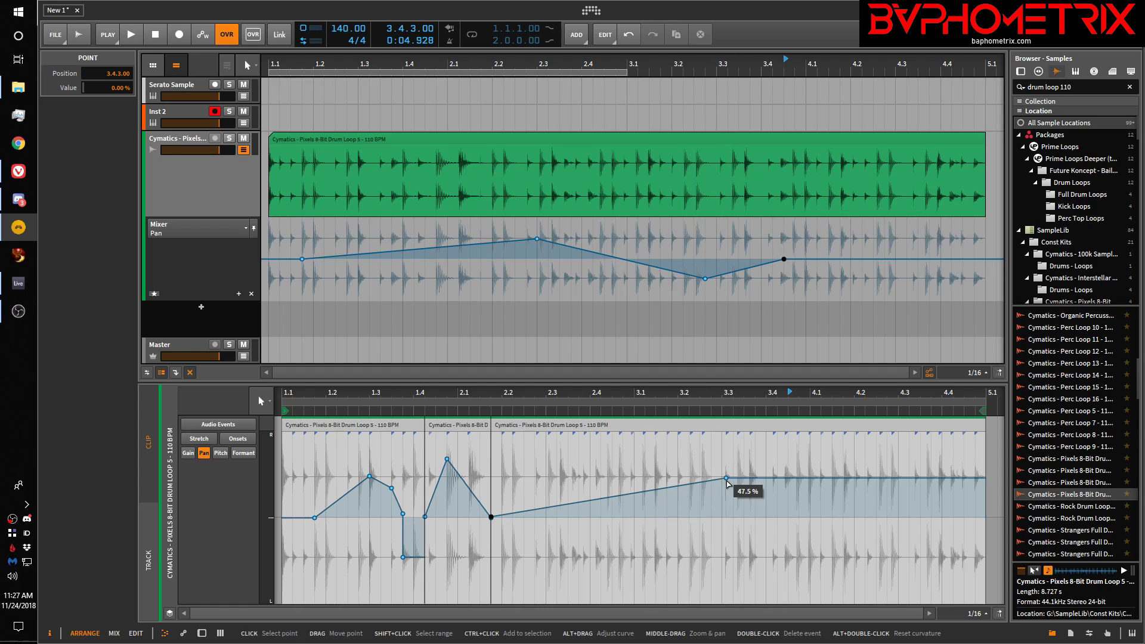
drag(726, 481, 690, 501)
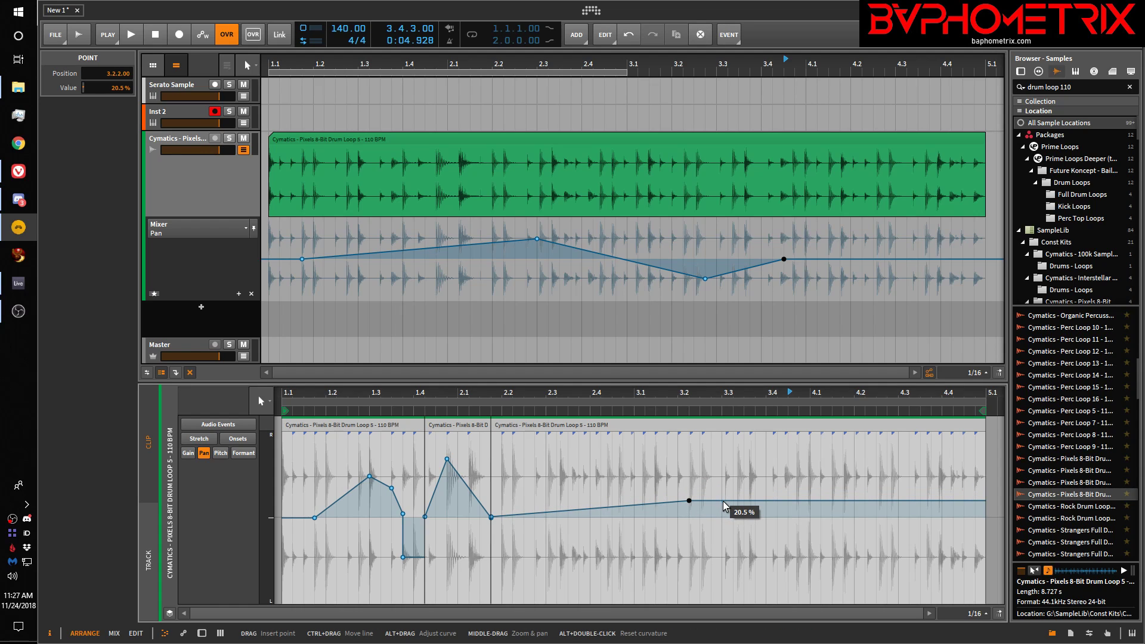
double_click(774, 479)
drag(766, 476, 774, 477)
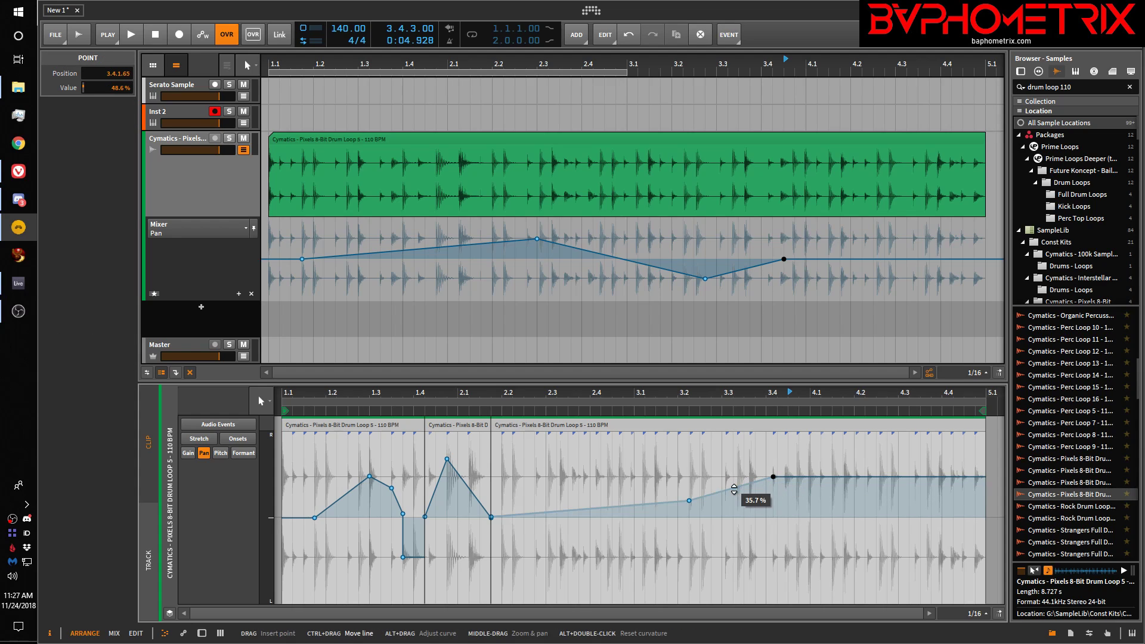
Step: Shift the third event's rising Pan segment between its last two points slightly earlier and bend it into a sagging curve
drag(735, 489, 734, 498)
drag(727, 490, 725, 491)
click(744, 494)
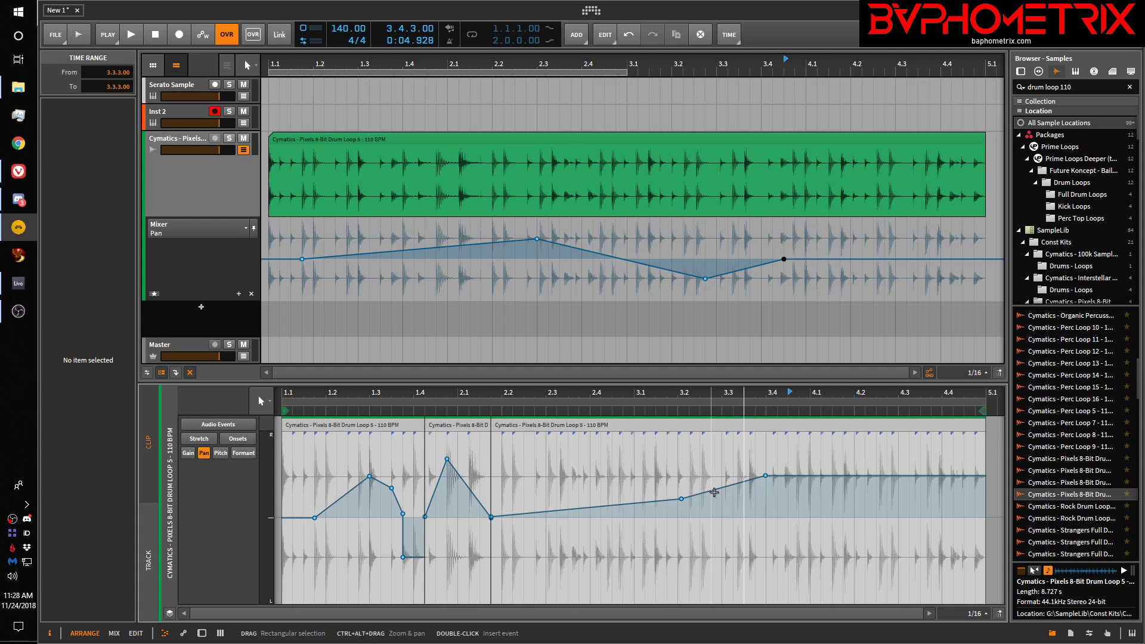
drag(716, 491, 715, 499)
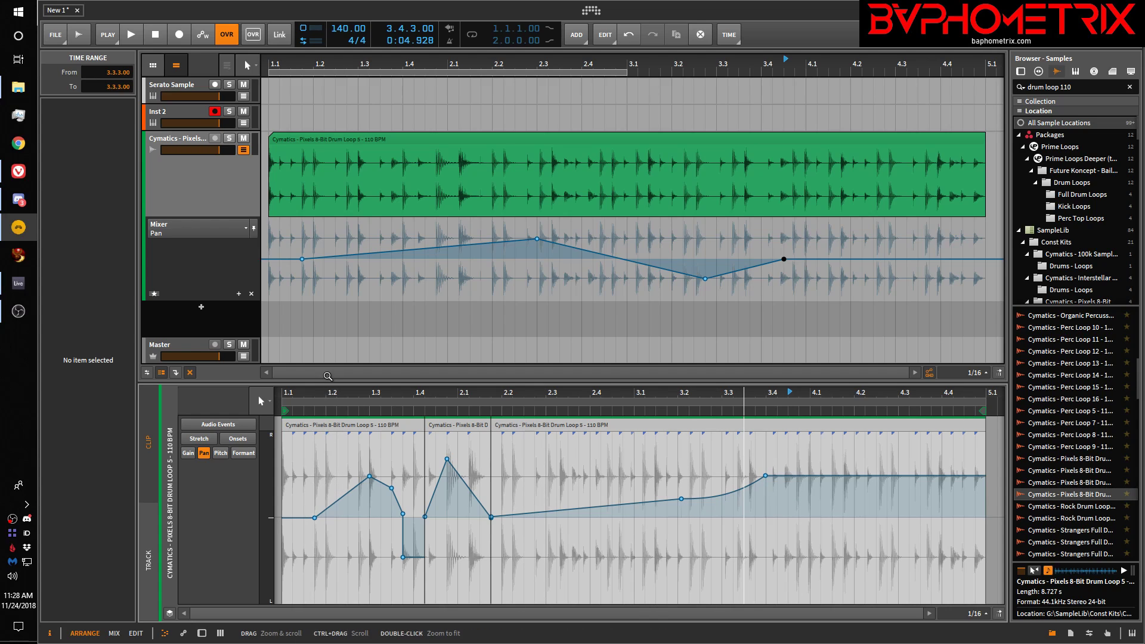
Step: Look through the drum loop's Gain, Pan and Pitch expressions, ending on Gain
click(188, 453)
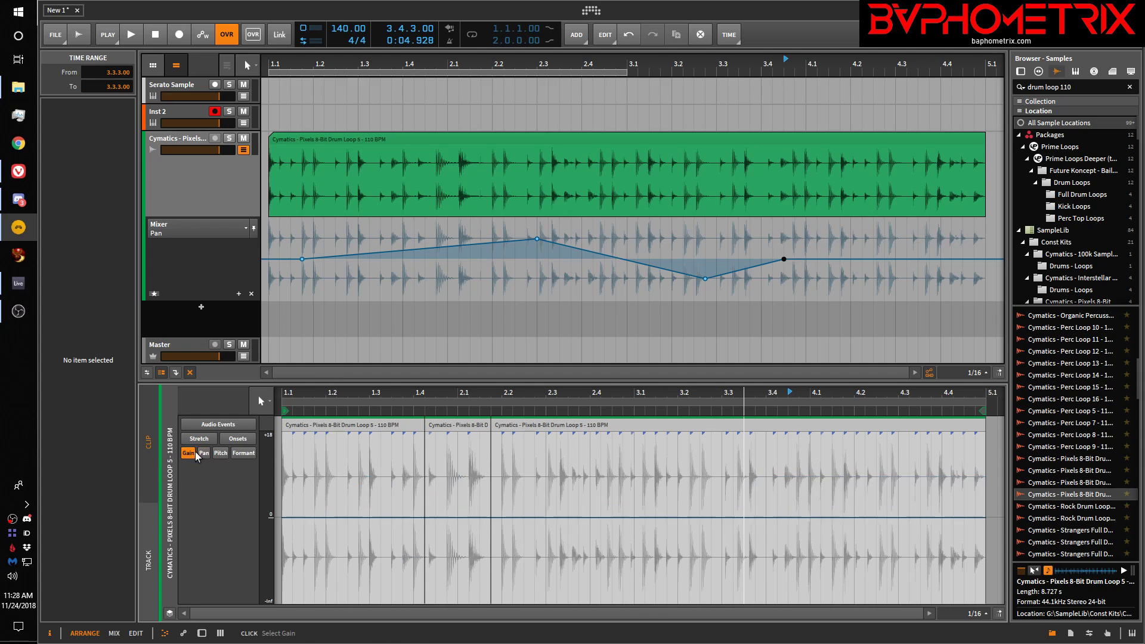
click(204, 454)
click(219, 453)
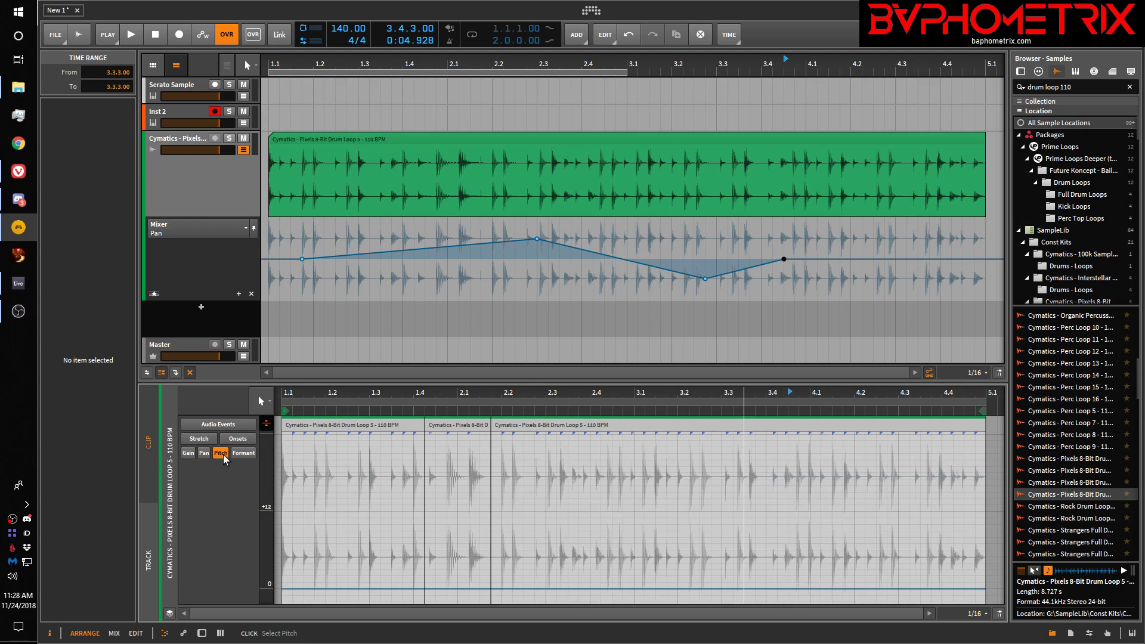
click(188, 454)
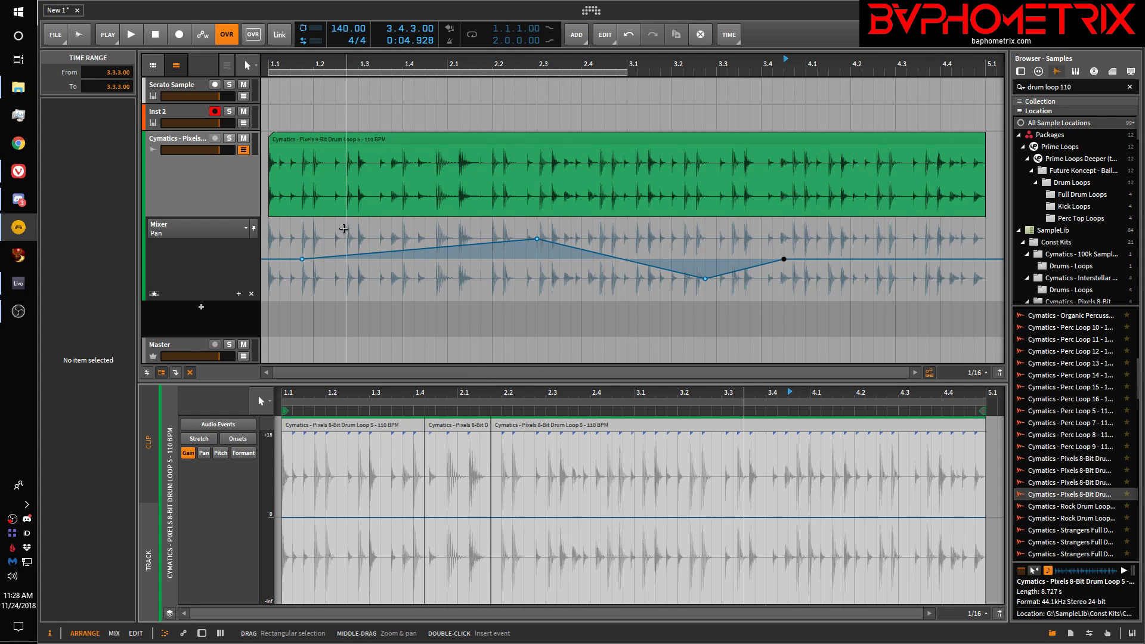
Step: Move the drum loop clip to bar 6 with automation following moved clips, and show its Pan expression
drag(289, 64, 289, 28)
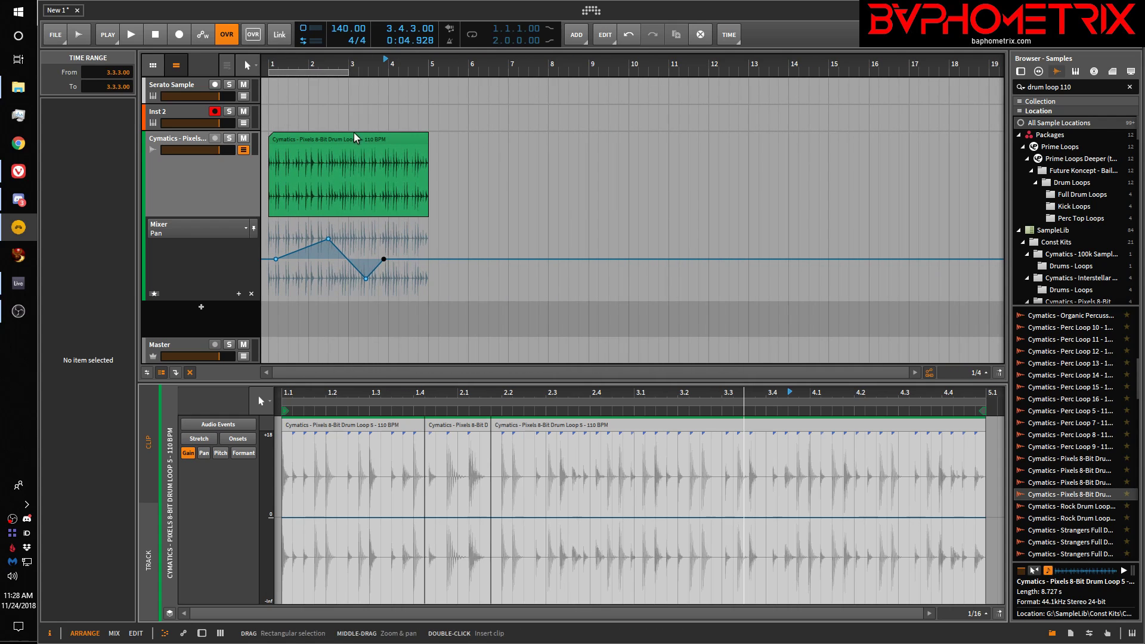
click(930, 374)
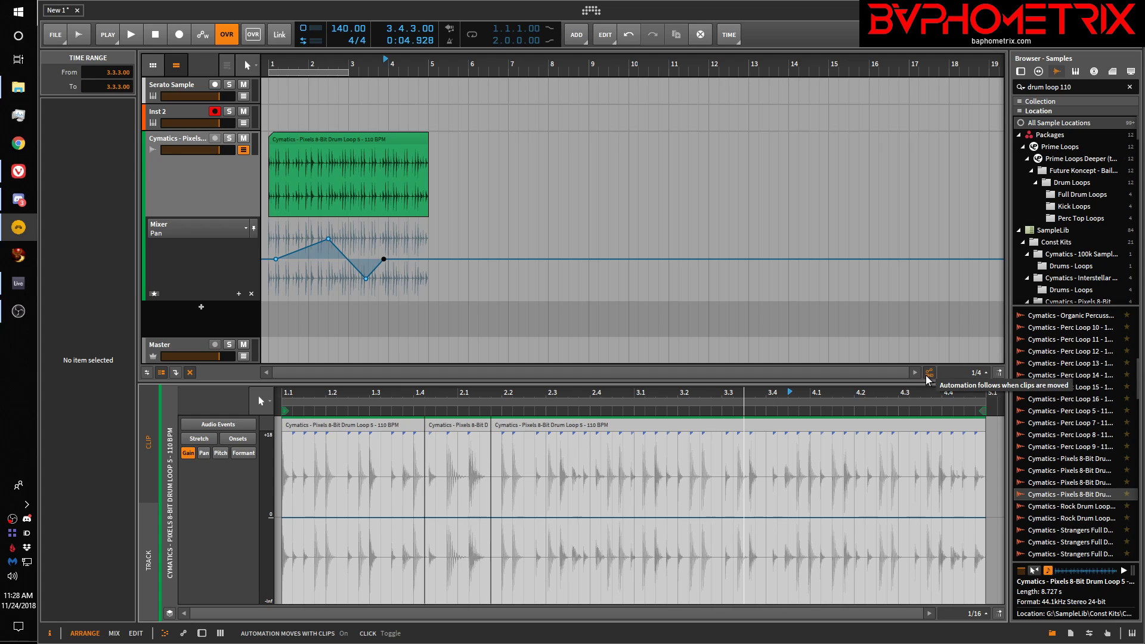
click(360, 139)
drag(360, 138, 562, 137)
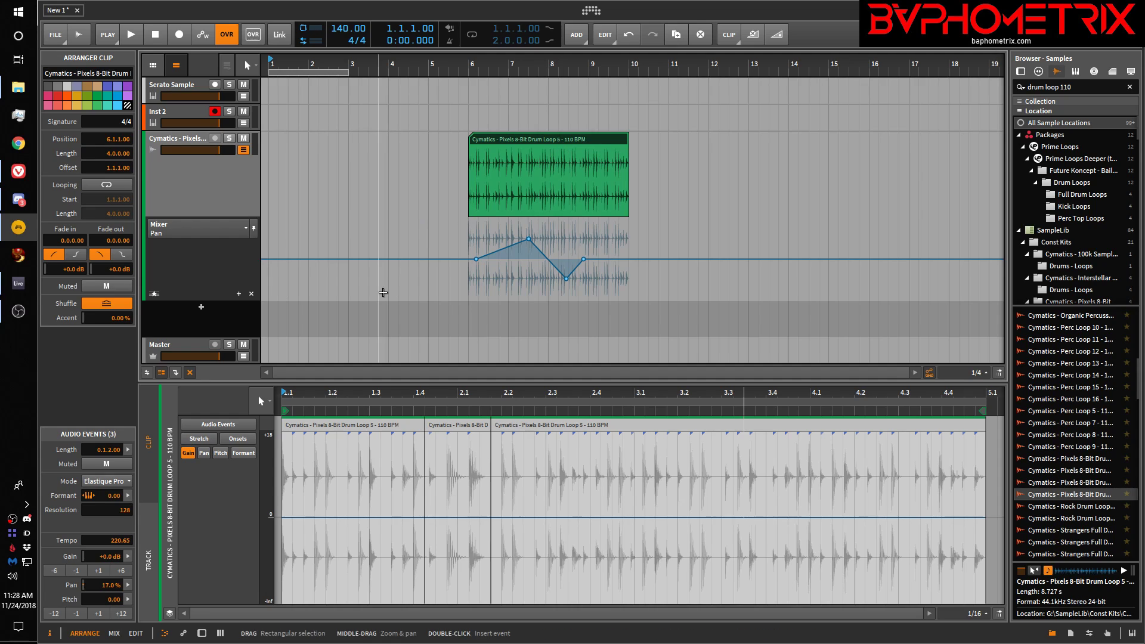
click(203, 455)
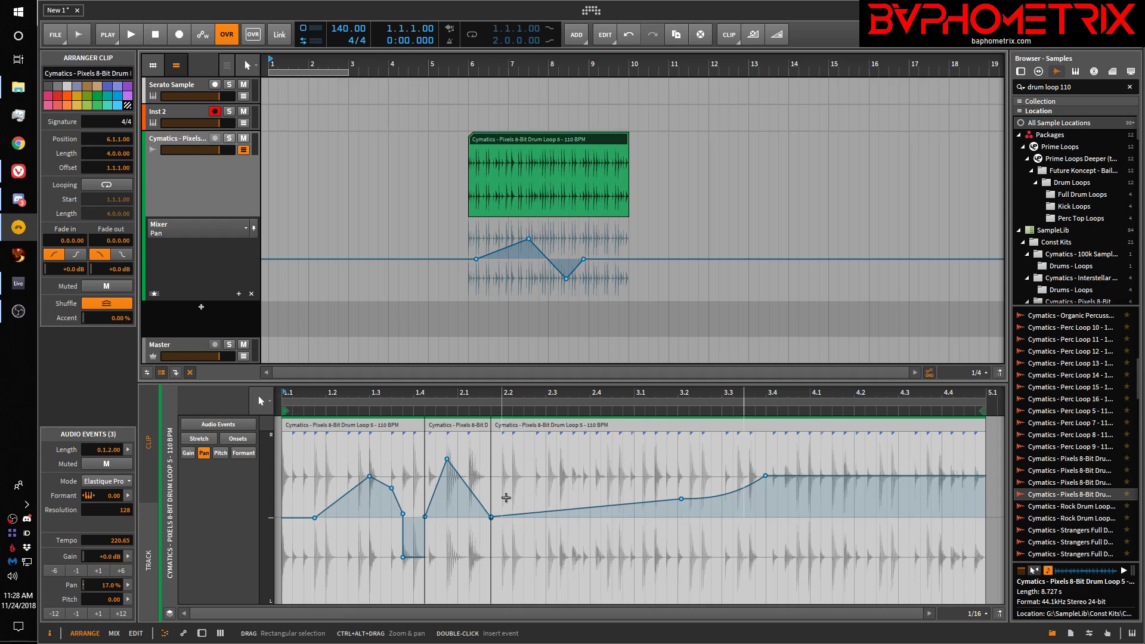
Step: Undo the clip's stray move onto a new track and move it with its automation to 3.2.1 and on to 8.3.1
drag(541, 136, 435, 131)
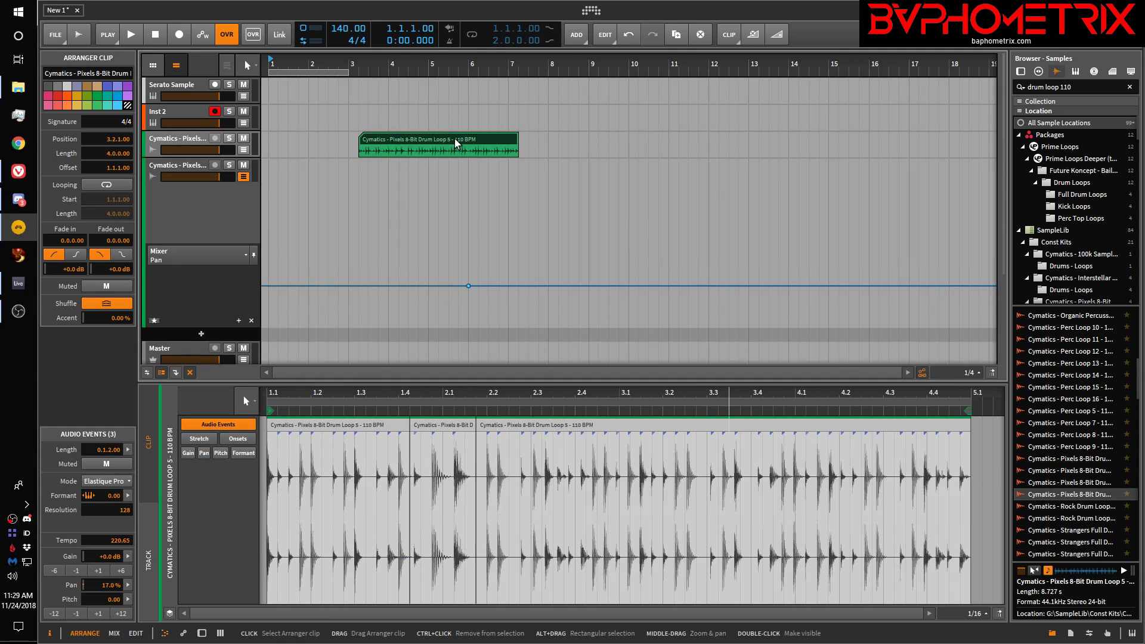
key(ctrl+z)
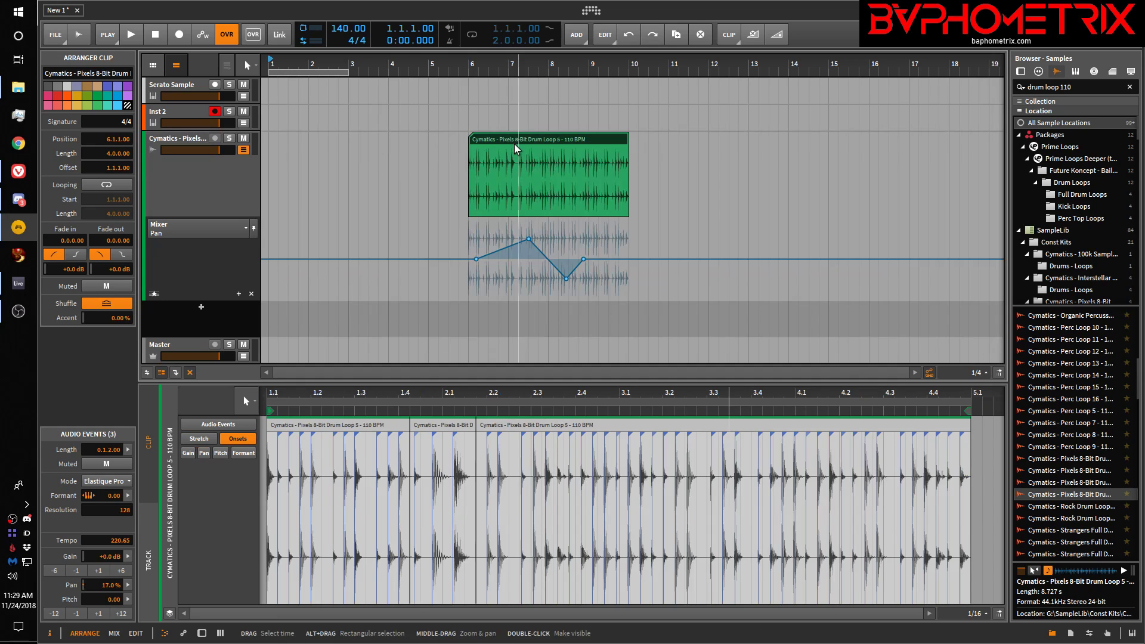
drag(514, 139, 400, 144)
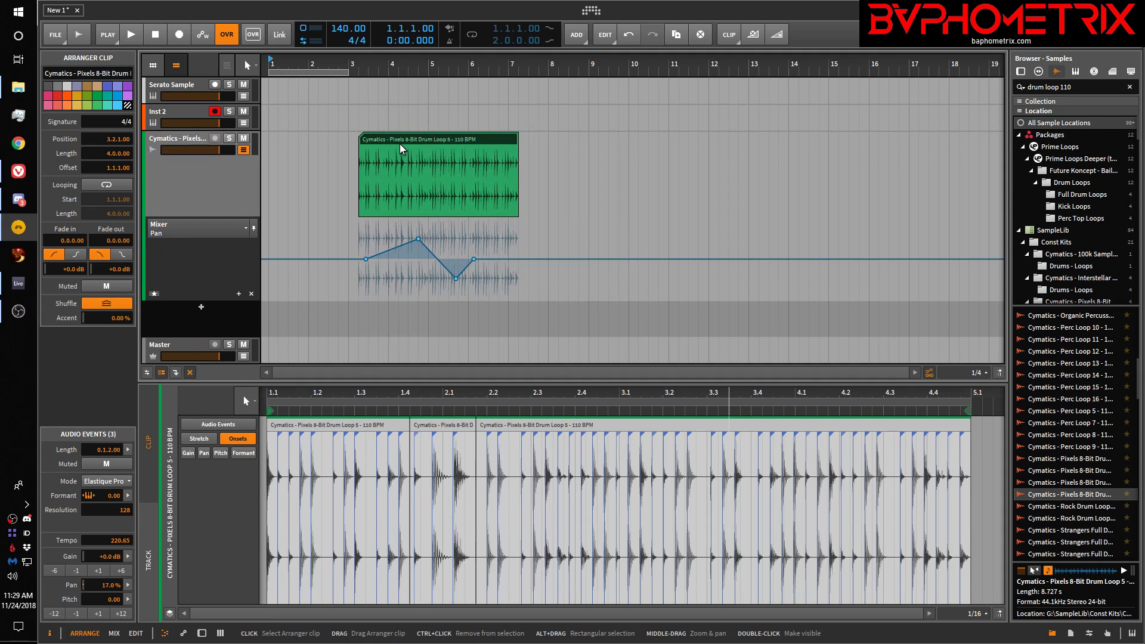
click(200, 455)
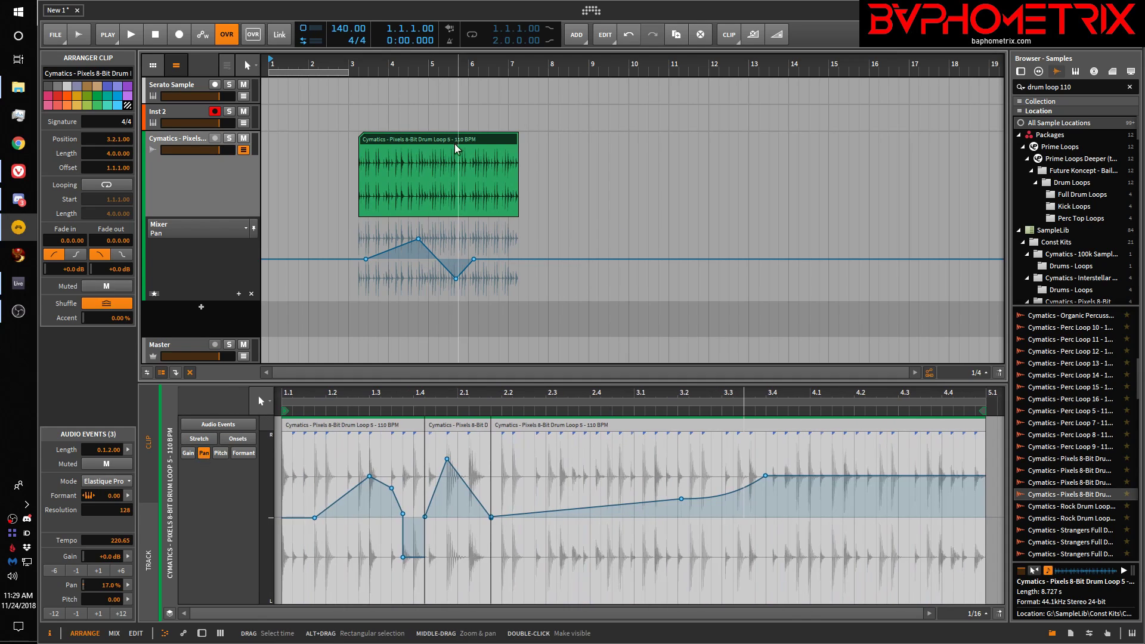
drag(456, 145, 666, 149)
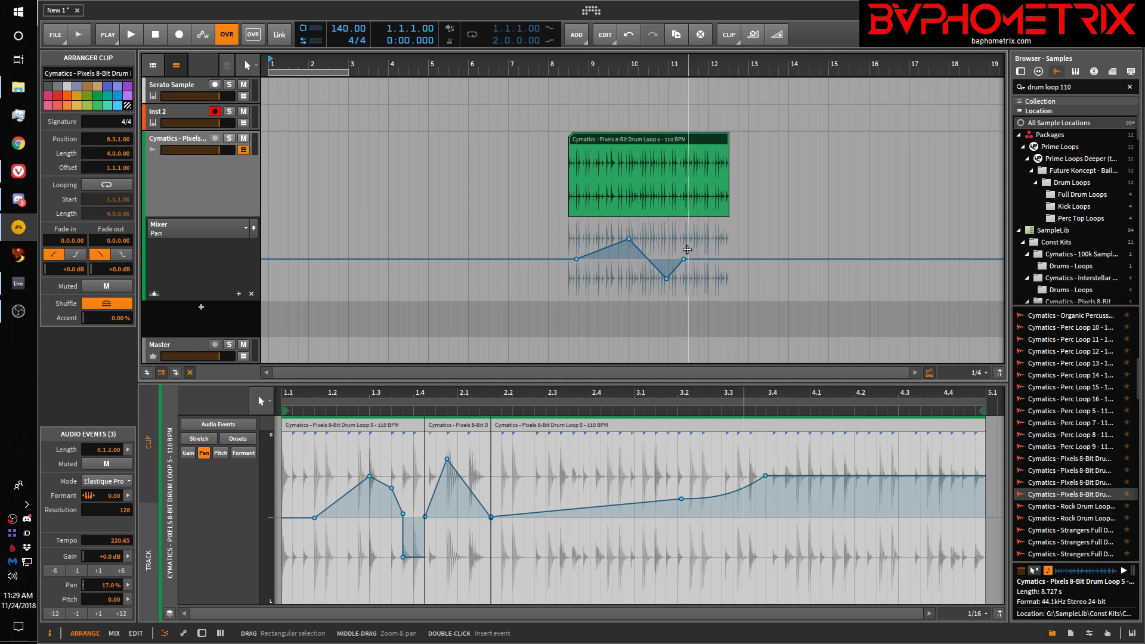
Step: Return the clip to 1.1.1 and, with automation following turned off, move the clip alone to 6.3.1
drag(639, 139, 340, 141)
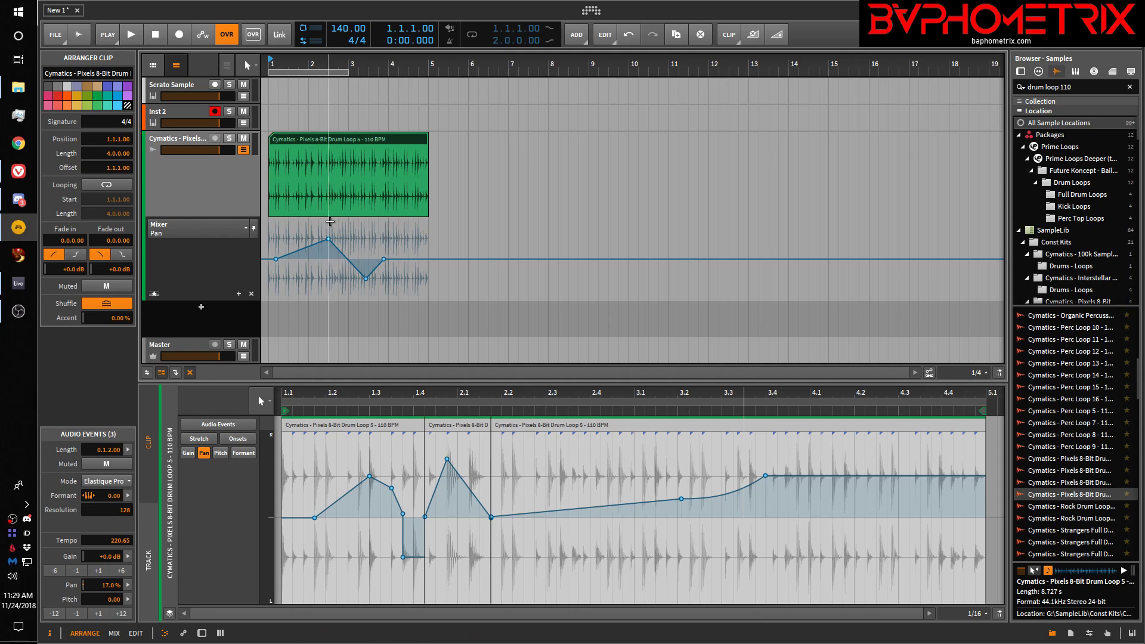
drag(338, 138, 555, 143)
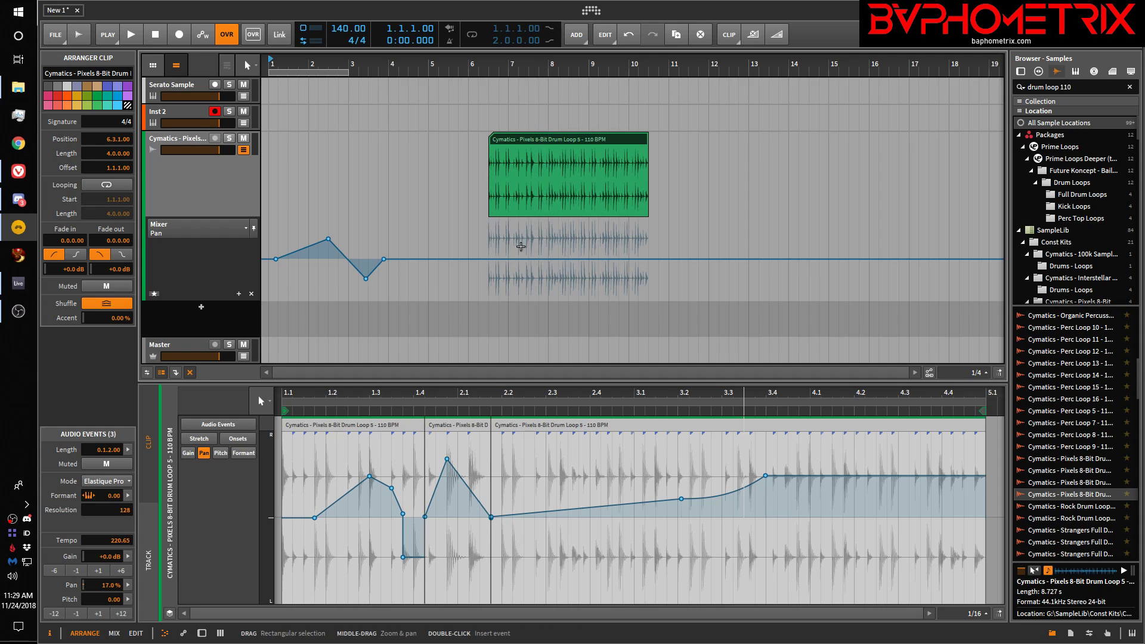
Step: Examine the moved clip's Gain, Pan, Pitch and Formant expressions and return to Gain
click(190, 456)
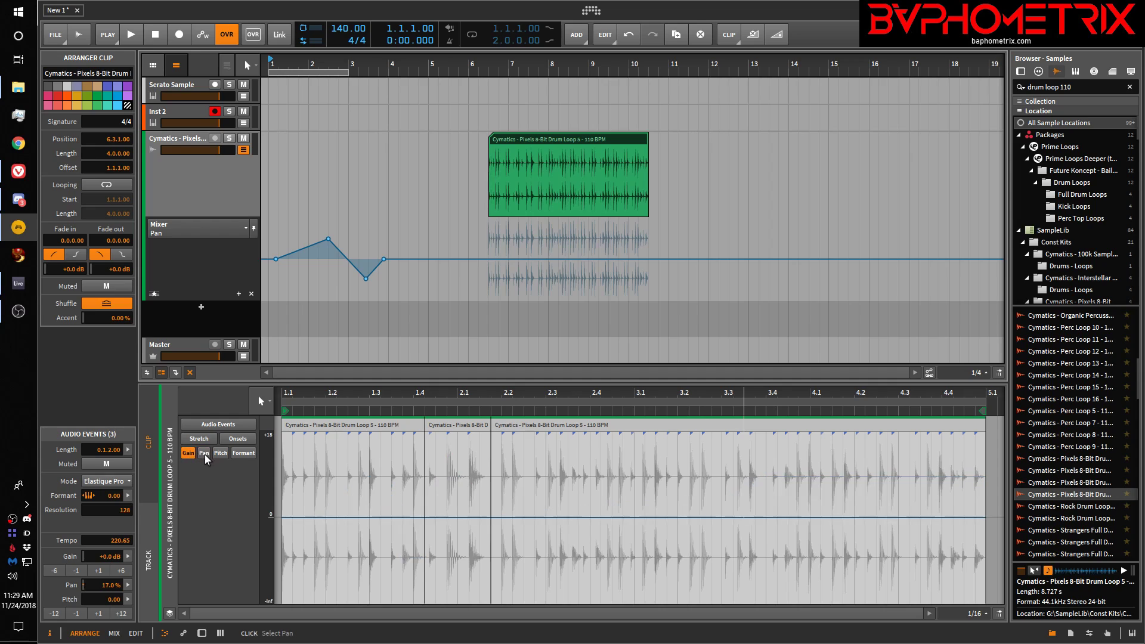
click(207, 454)
click(222, 452)
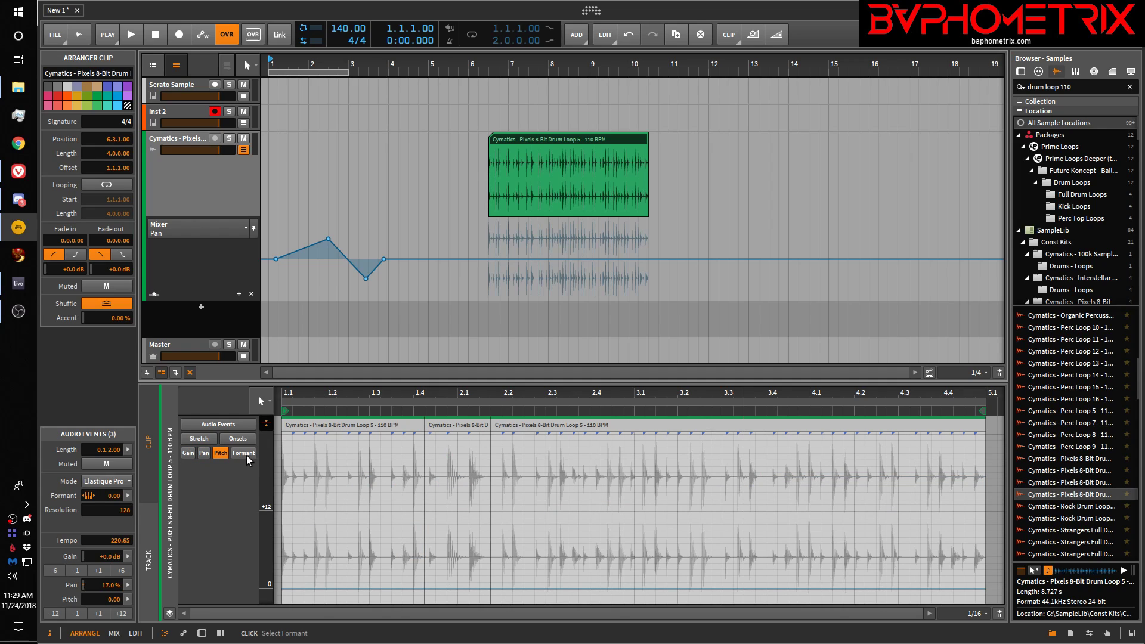
click(247, 453)
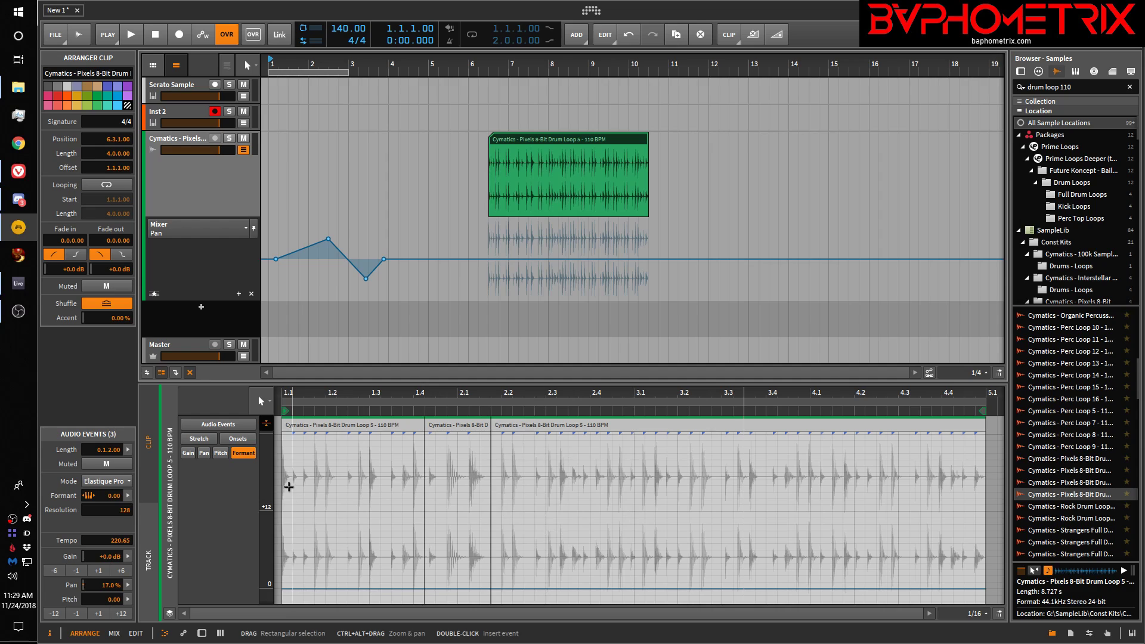
click(203, 454)
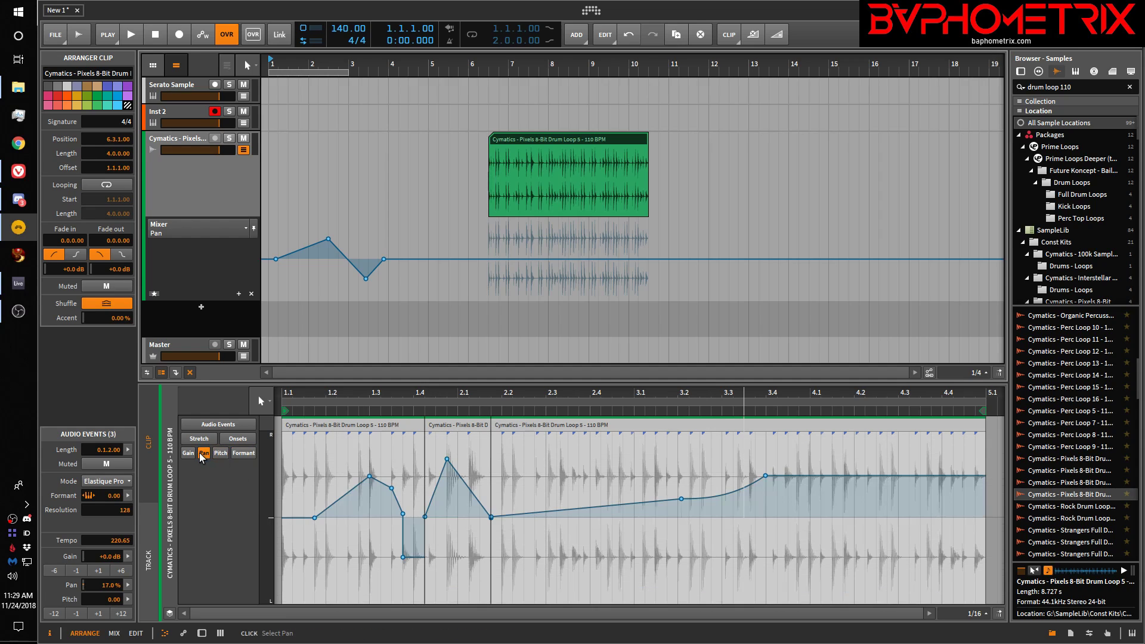
click(186, 453)
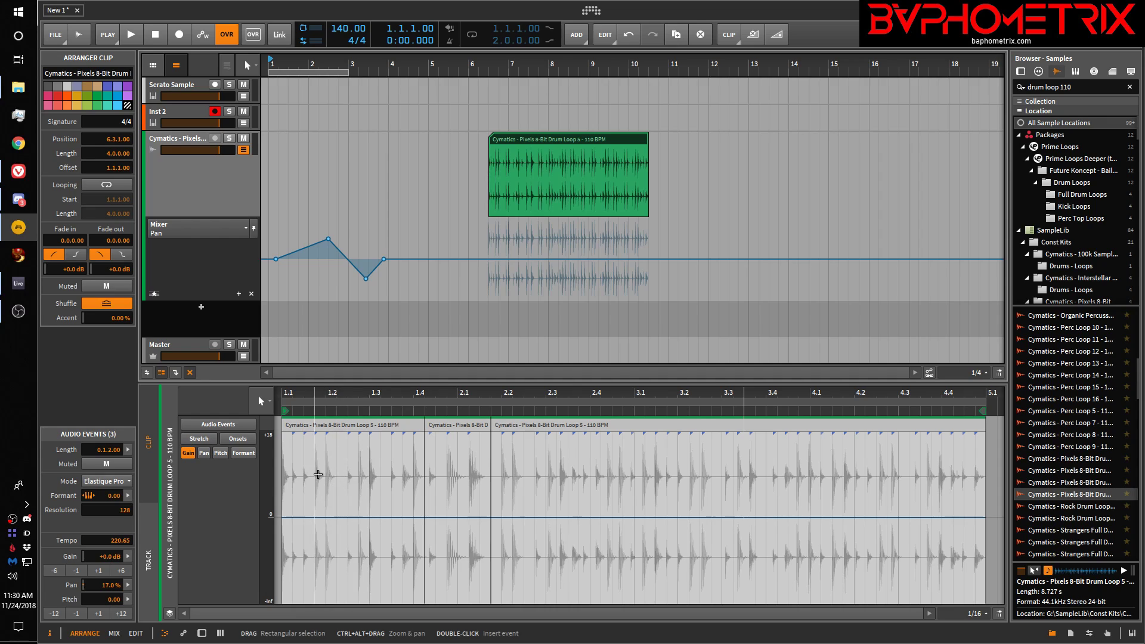
Step: Show the clip's own automation in the detail editor and examine which mixer parameters it can automate
click(183, 634)
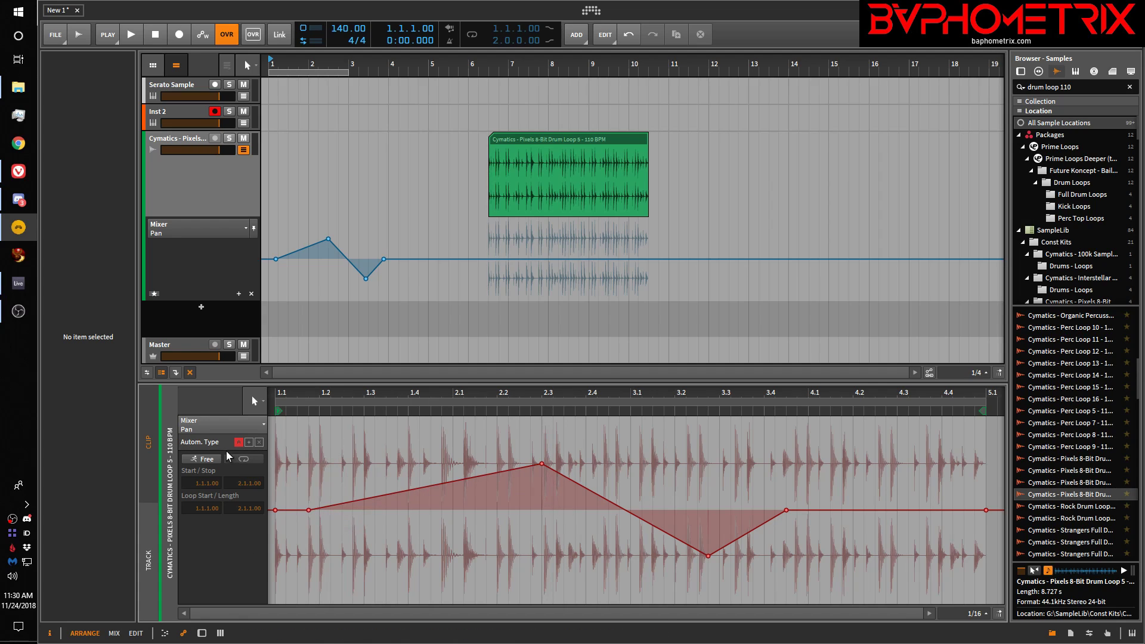
click(264, 425)
mouse_move(241, 475)
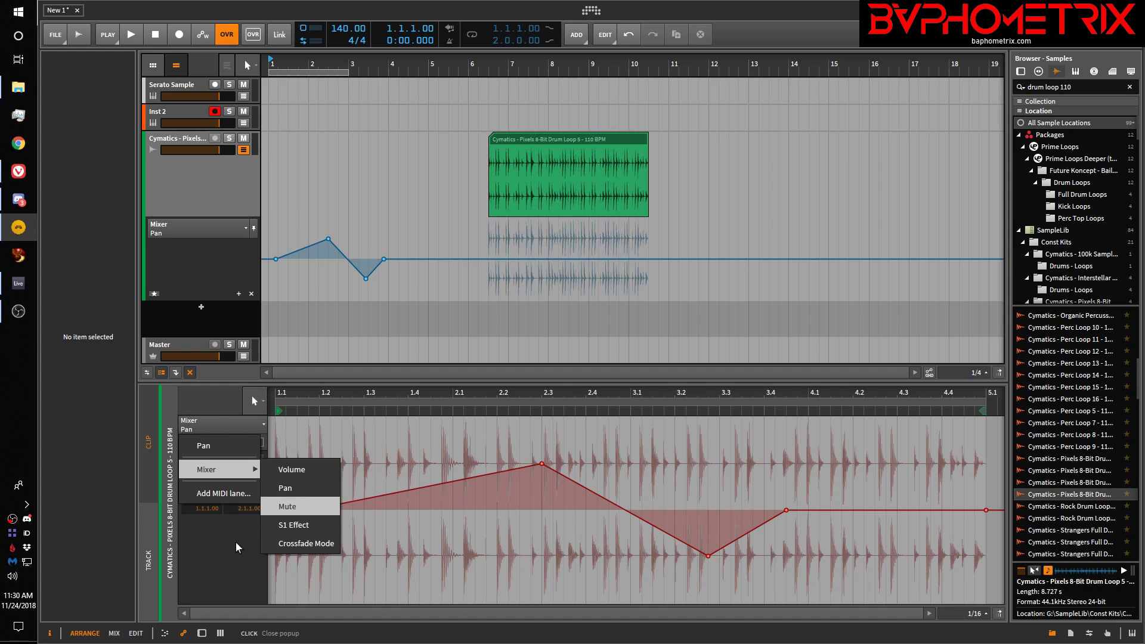
click(235, 560)
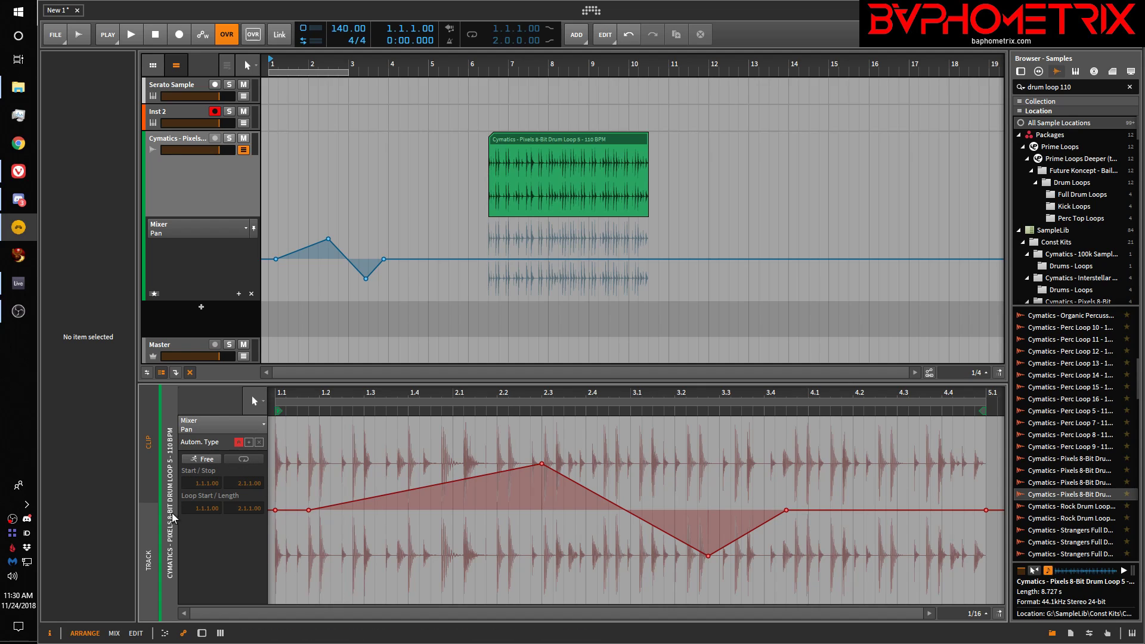
Step: Compare the track's Pan automation with the clip's own, and examine which mixer parameters the clip can automate
click(154, 539)
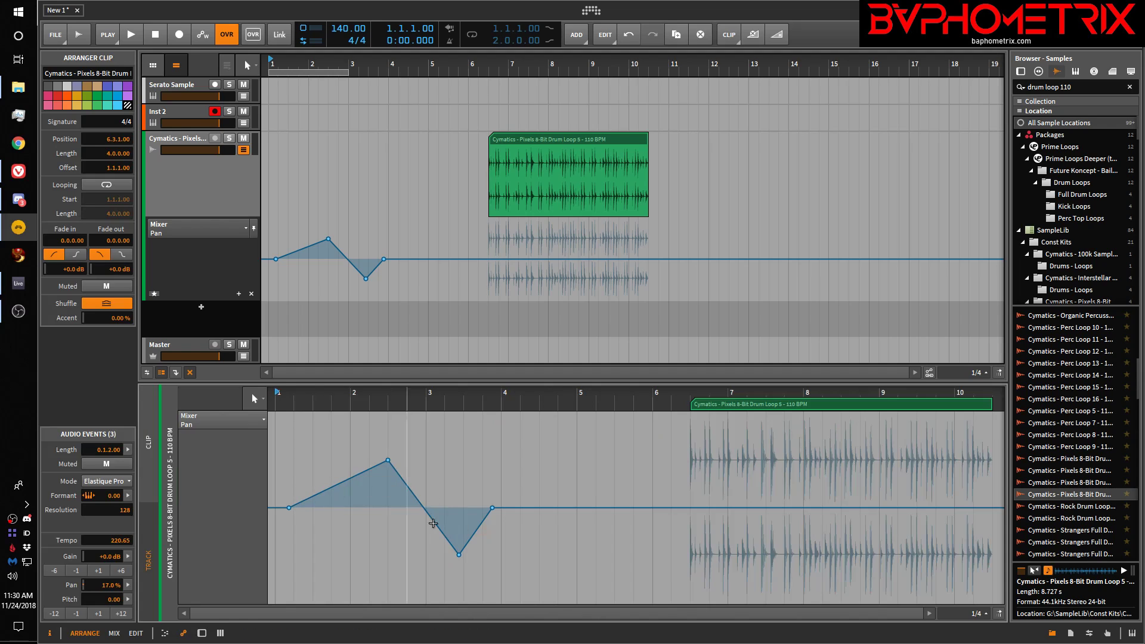
click(152, 448)
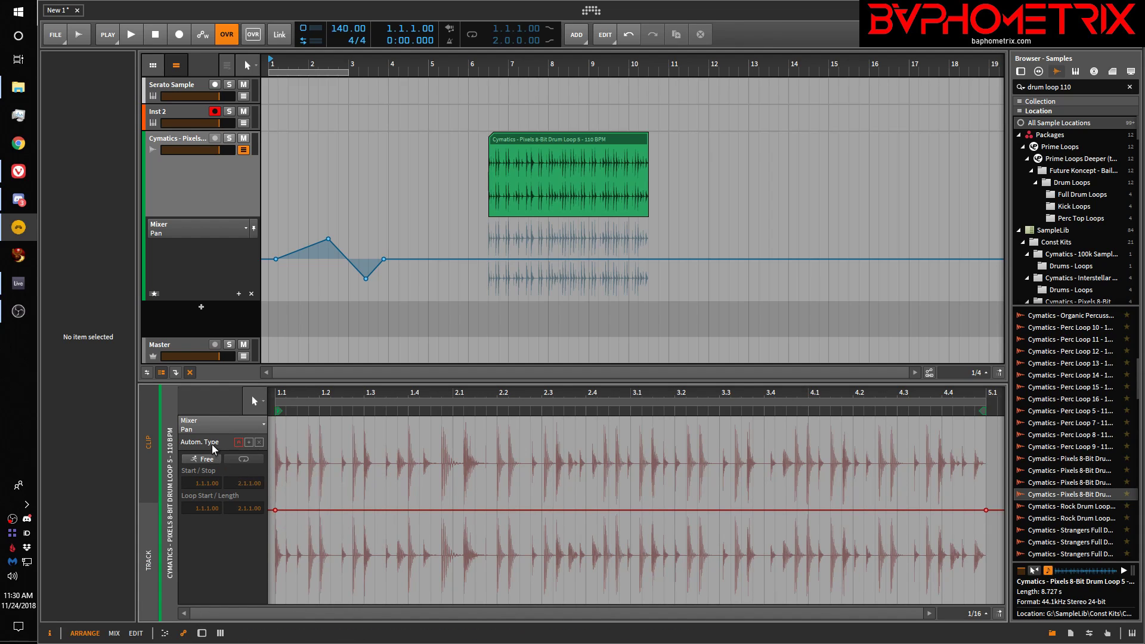
click(254, 424)
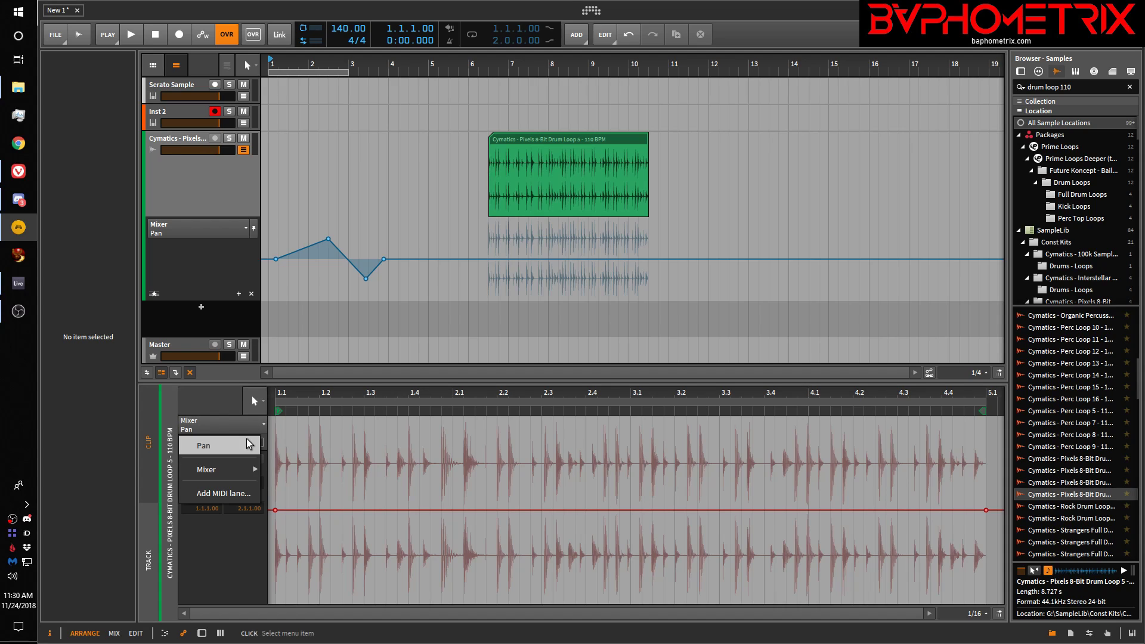
mouse_move(246, 468)
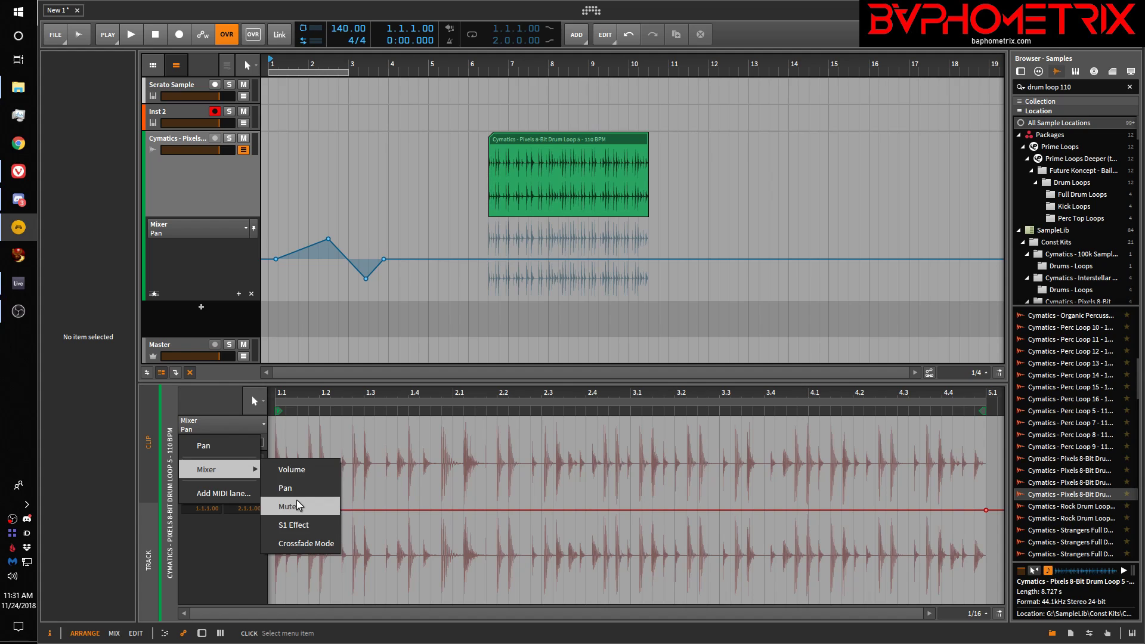
click(222, 541)
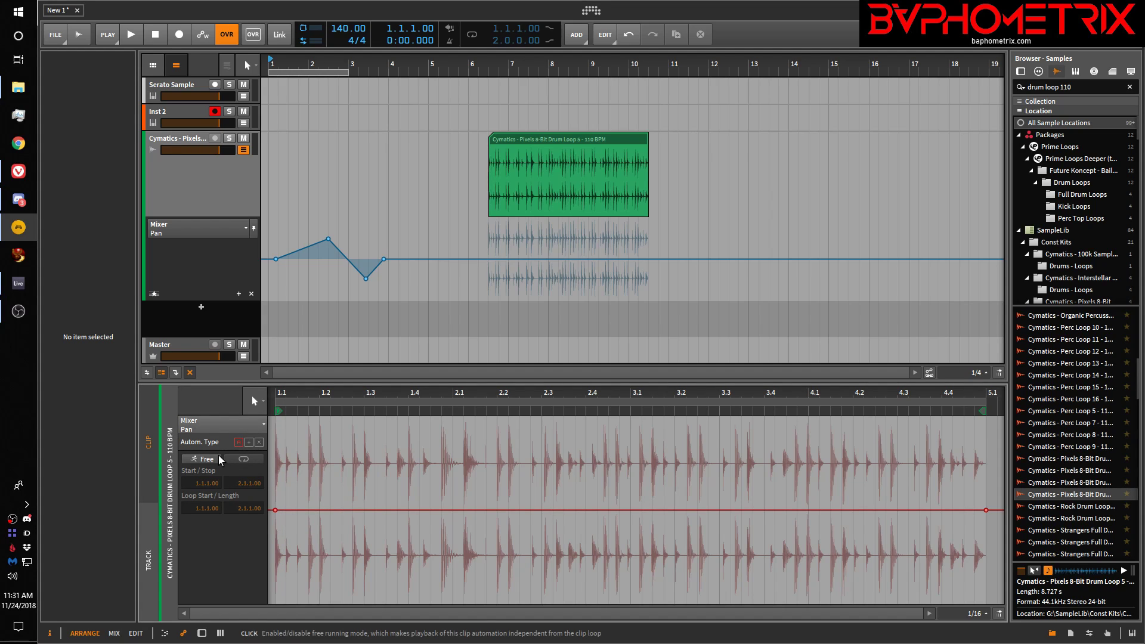
click(265, 425)
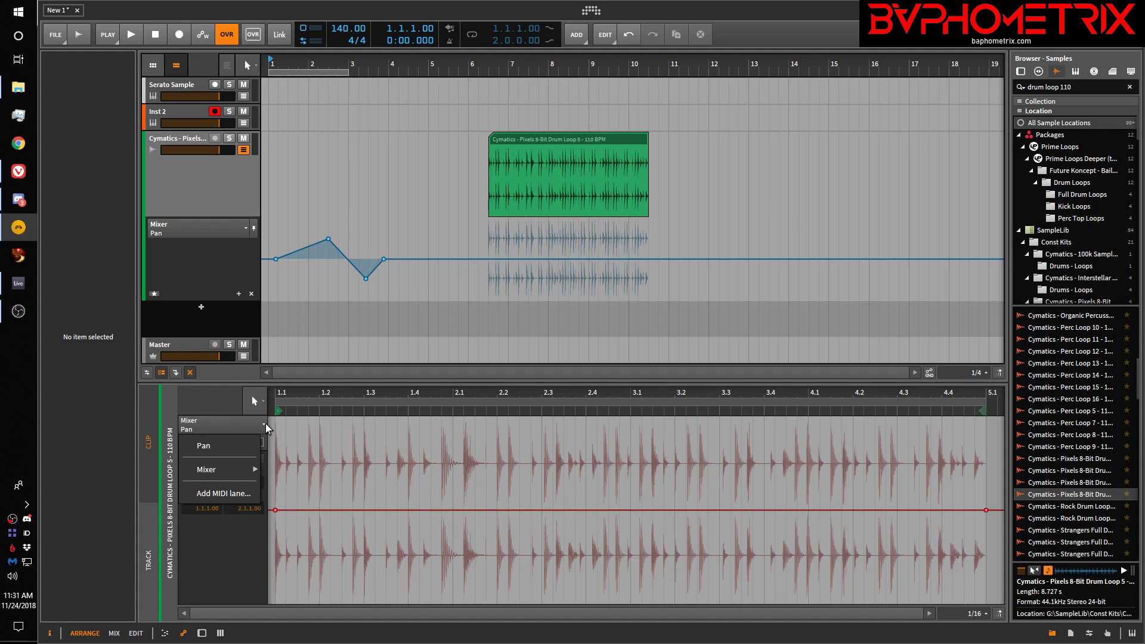
click(199, 563)
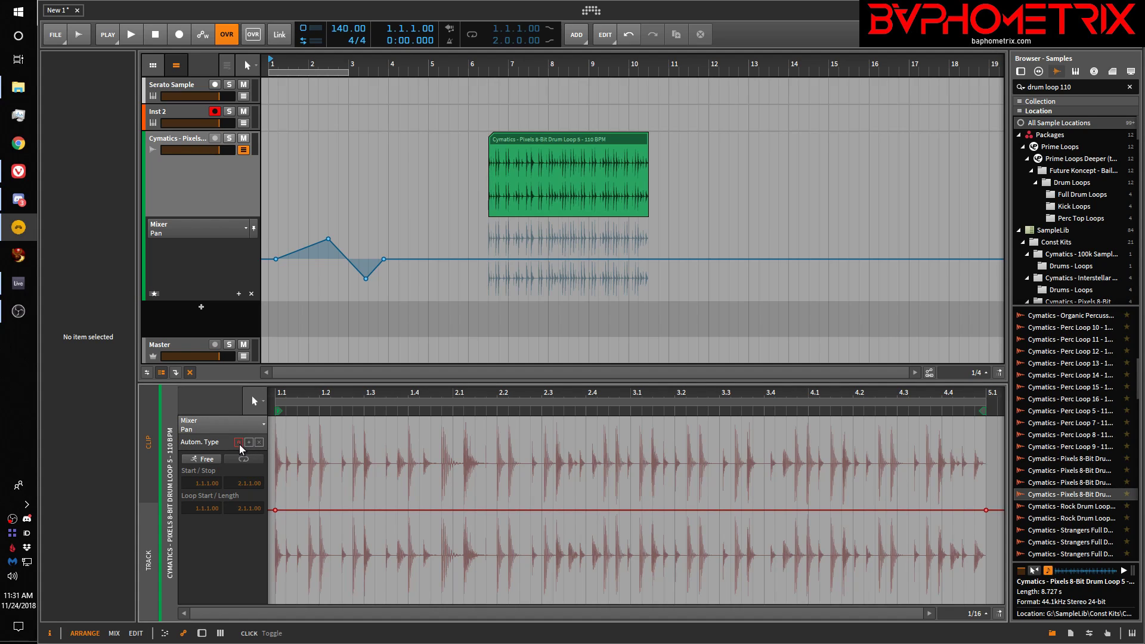
click(210, 431)
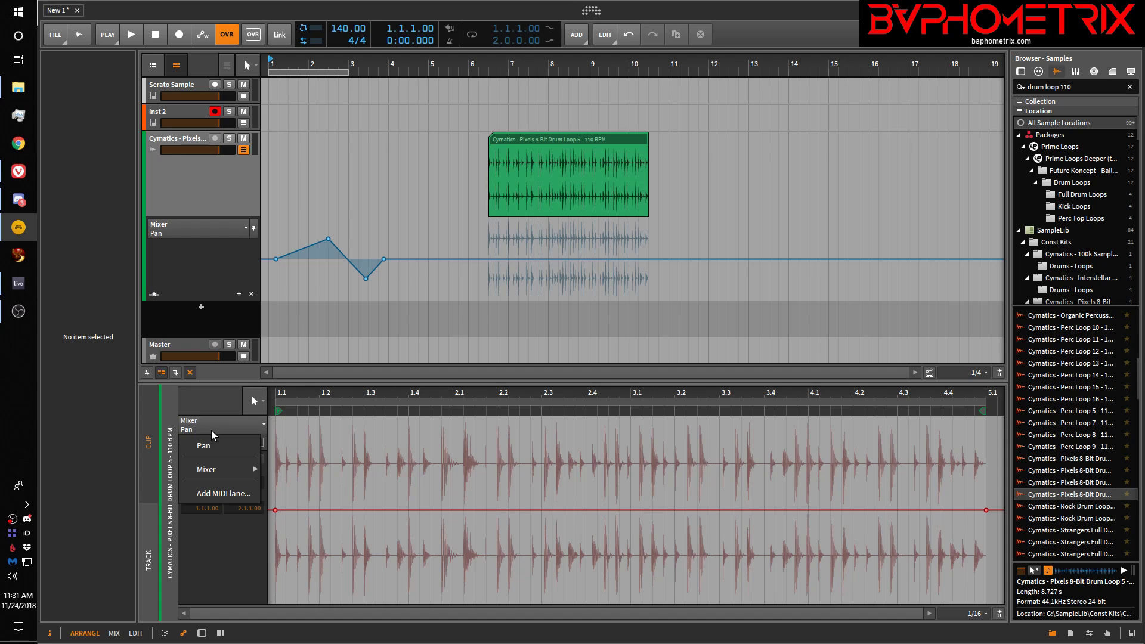
click(216, 446)
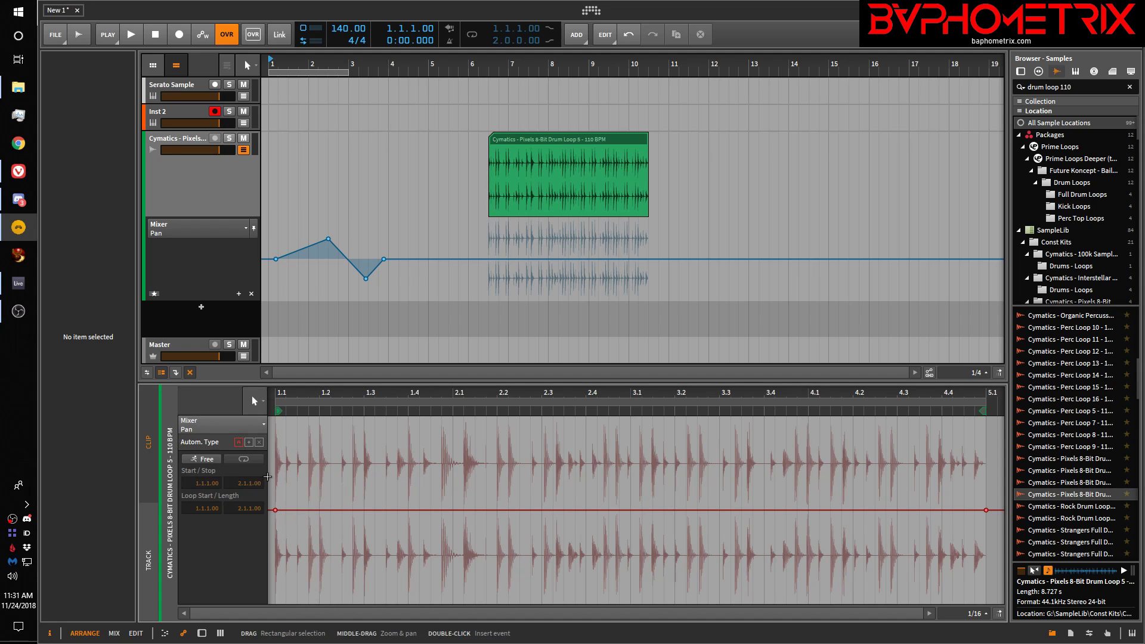
Step: Show the clip's audio events, return to its automation, and choose the mixer's Pan as the parameter
double_click(546, 139)
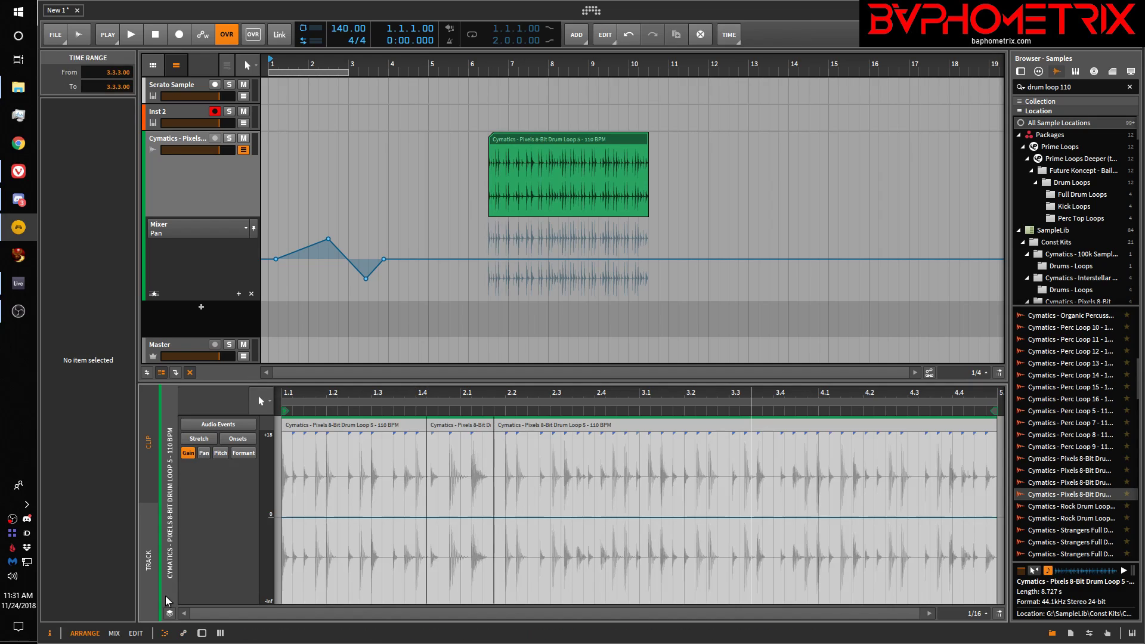
click(183, 634)
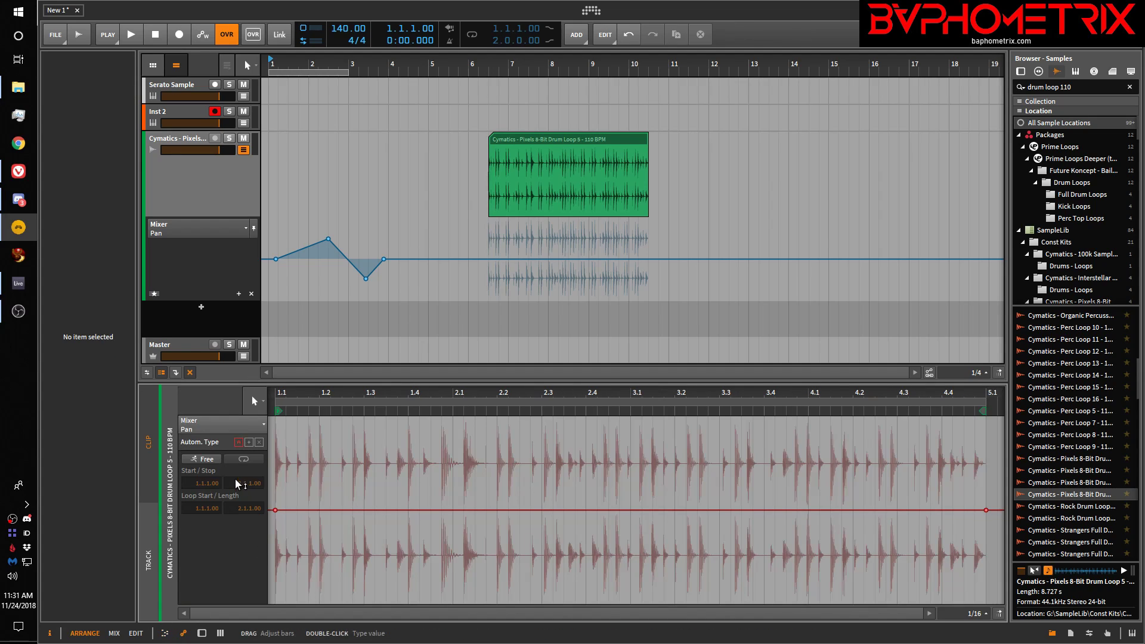
click(249, 443)
click(238, 443)
click(210, 422)
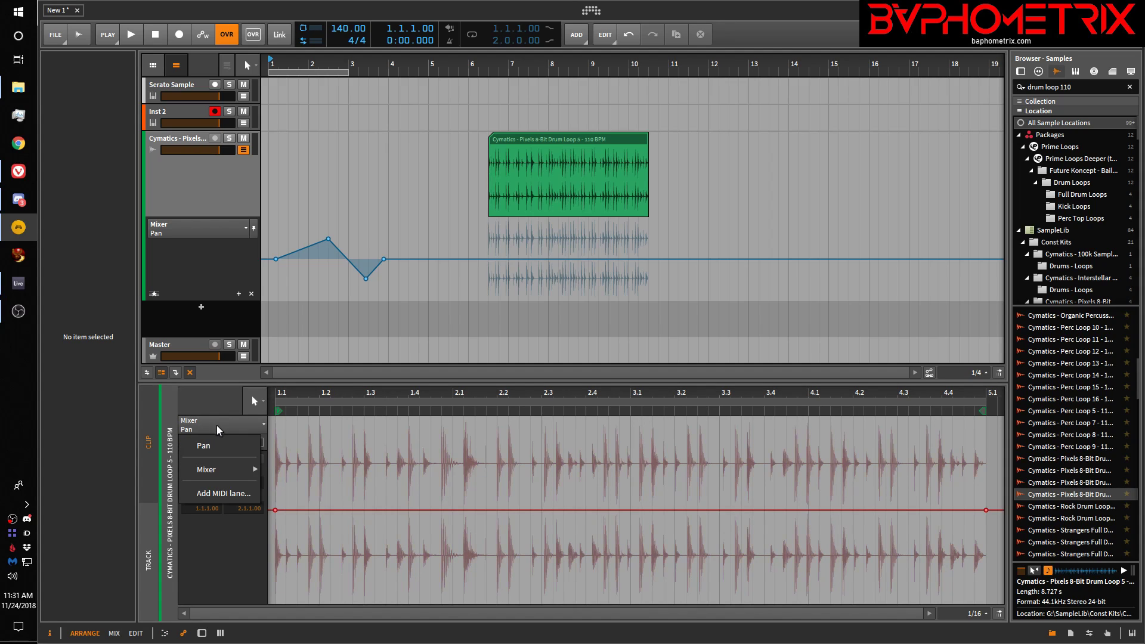
mouse_move(253, 472)
click(286, 488)
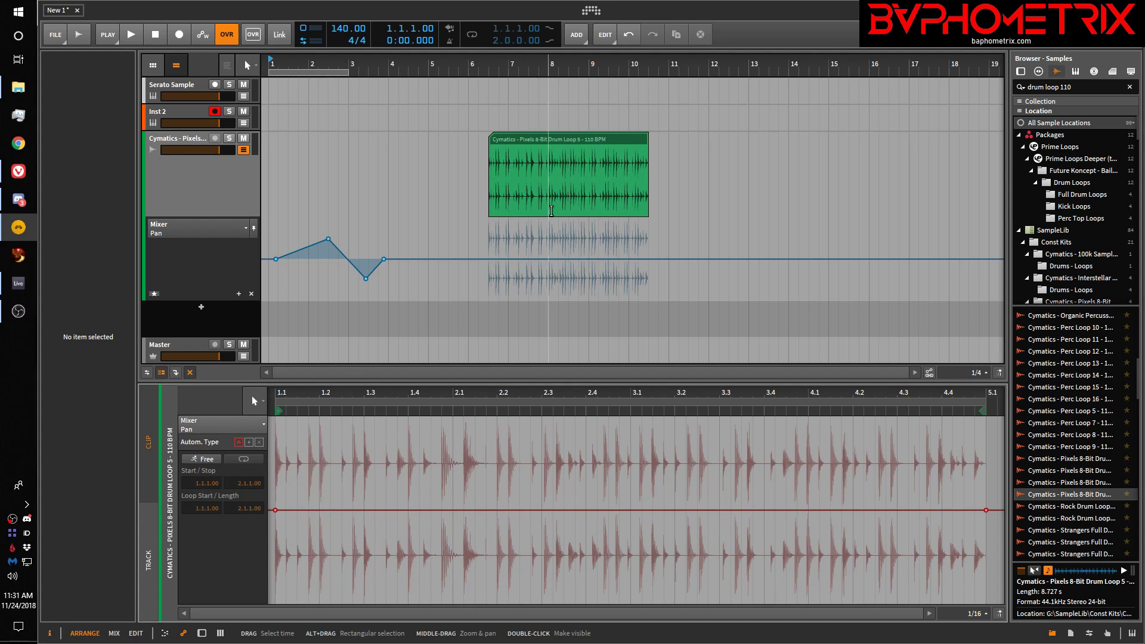
Step: Examine the Pan expression of the clip's audio events and return to the clip's automation
click(557, 138)
double_click(557, 138)
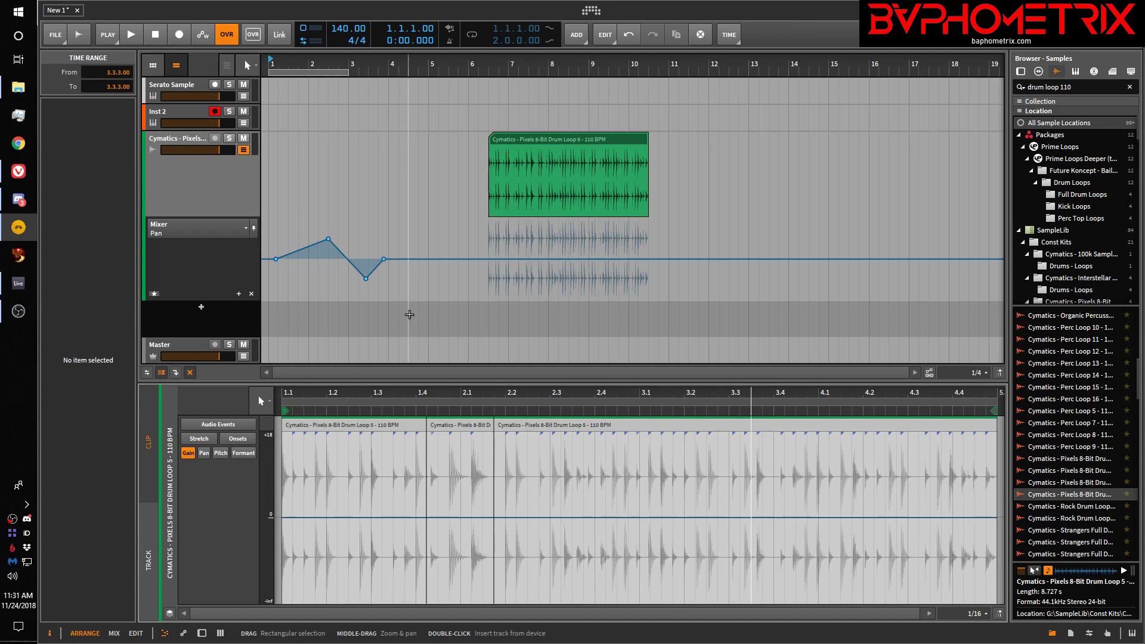
click(204, 453)
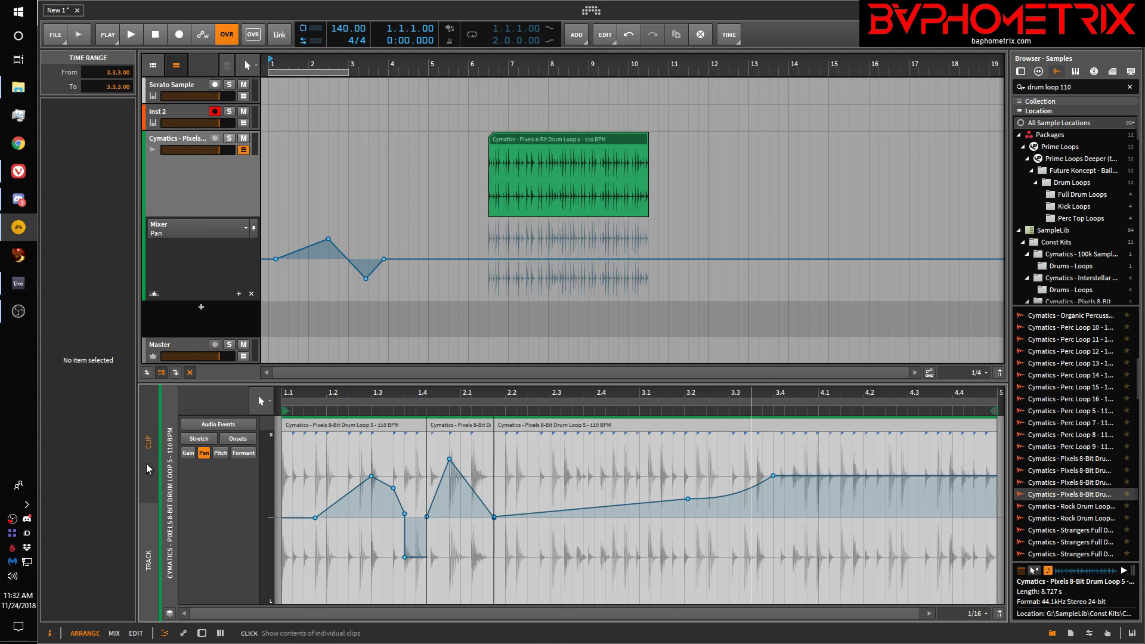
click(184, 633)
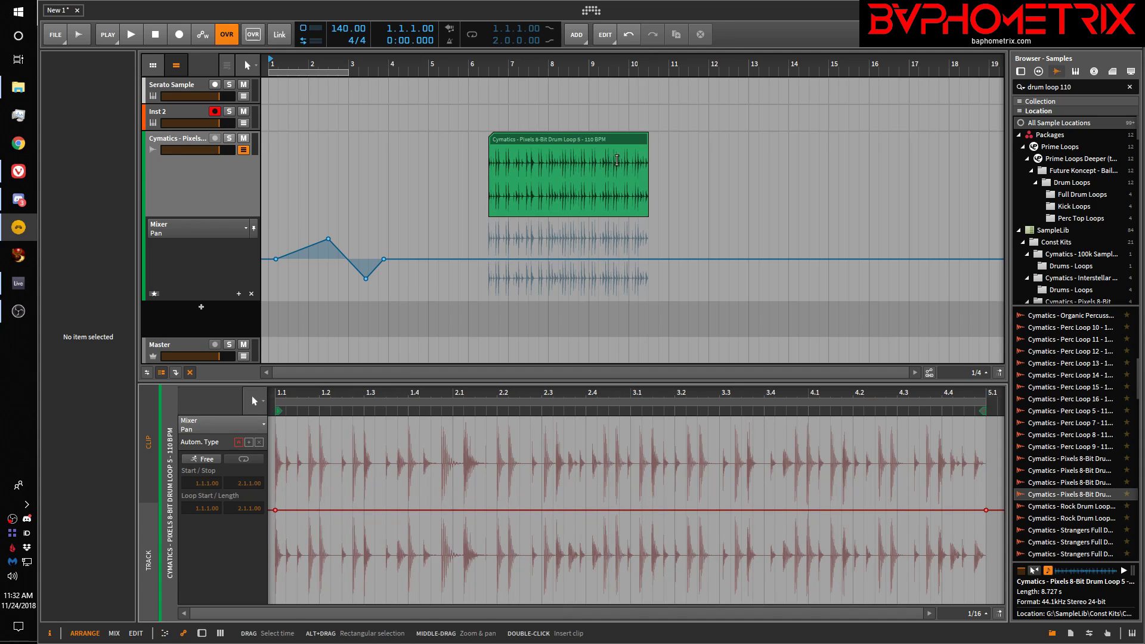
Step: Move the clip alone to 1.1.1 to check its Pan automation, and move it on to 6.1.1
drag(599, 138, 378, 142)
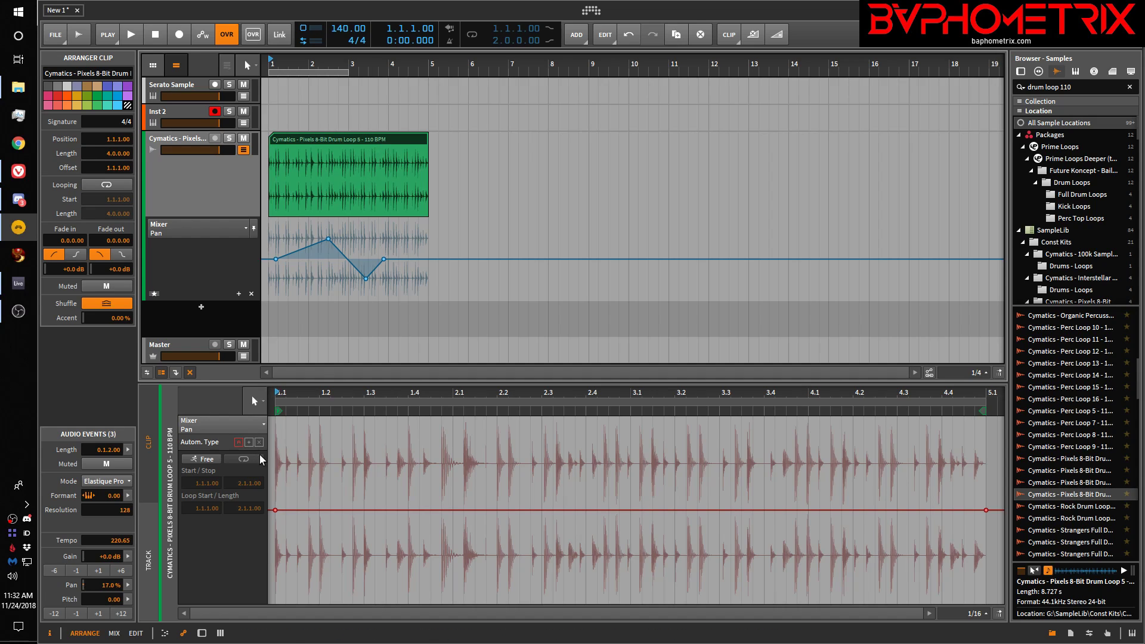
click(225, 427)
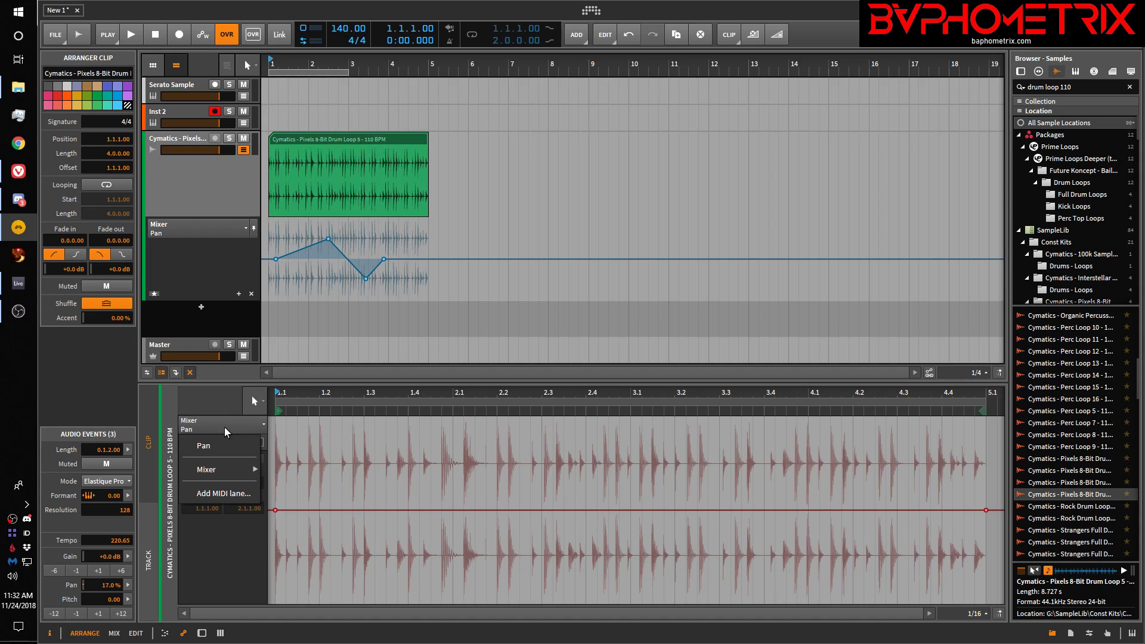
click(227, 444)
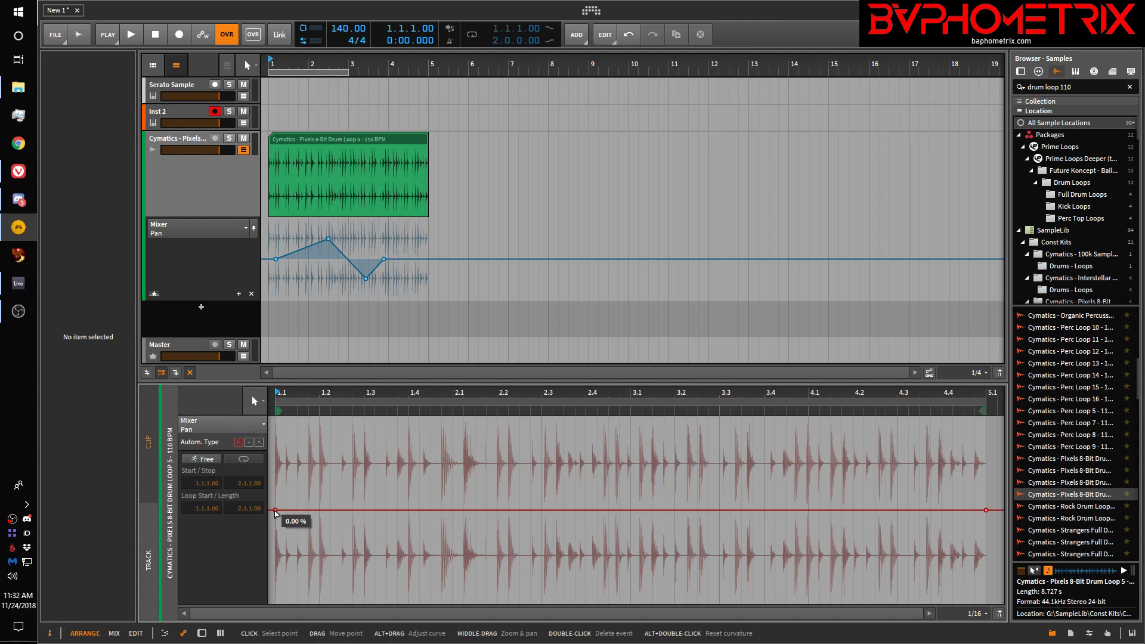
drag(353, 141, 555, 147)
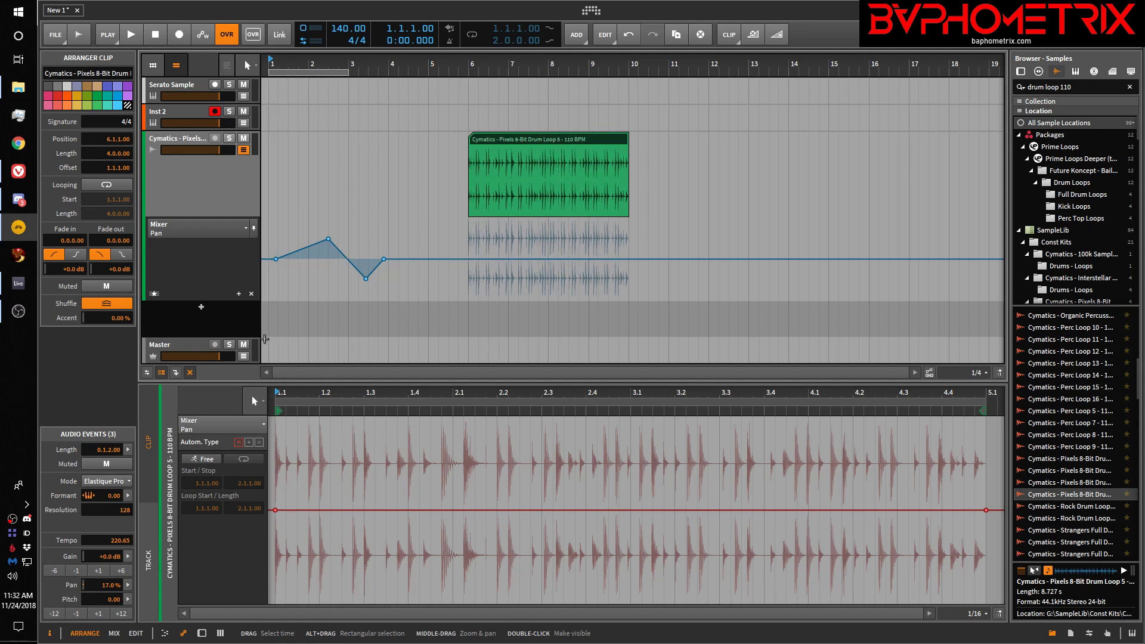
Step: Compare the clip's Pan expression with the clip-level and track-level Pan automation
click(163, 634)
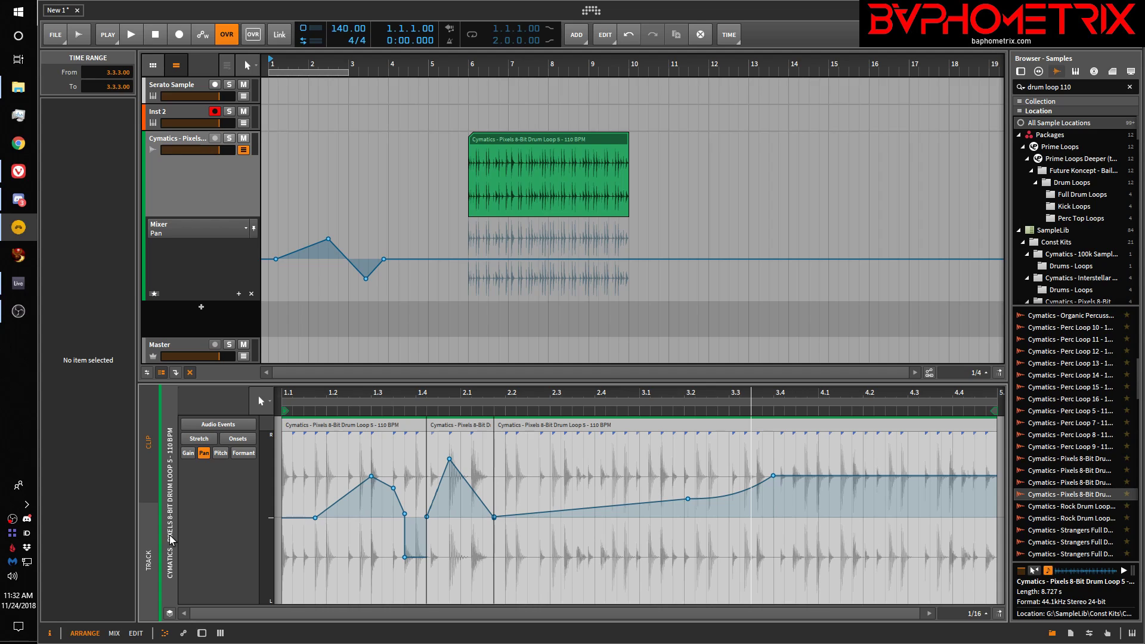
click(184, 634)
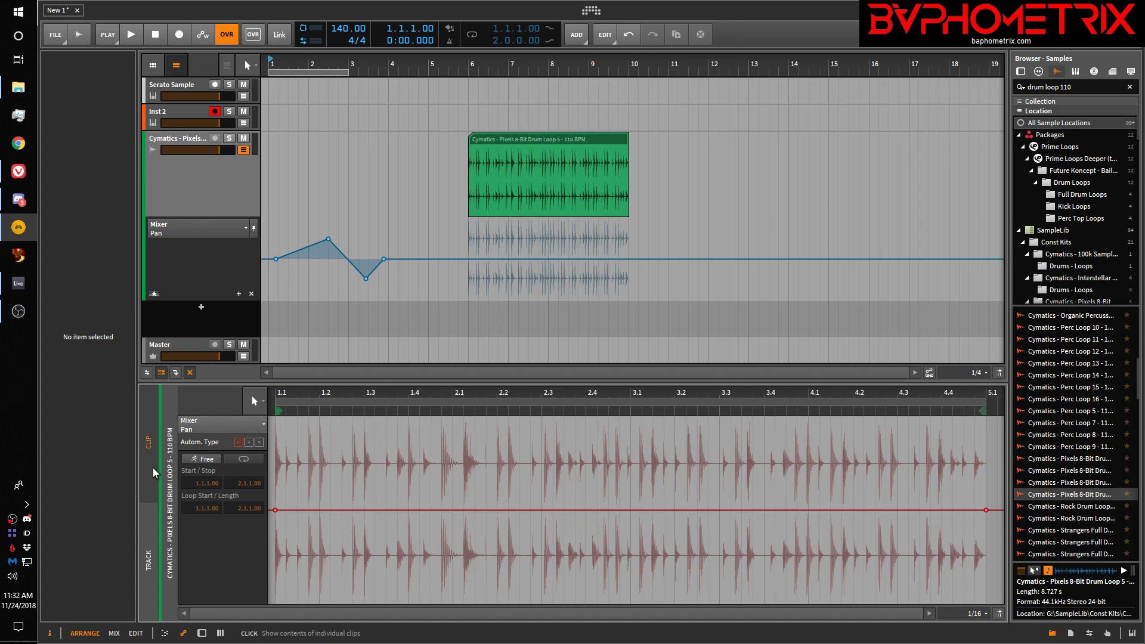
click(149, 532)
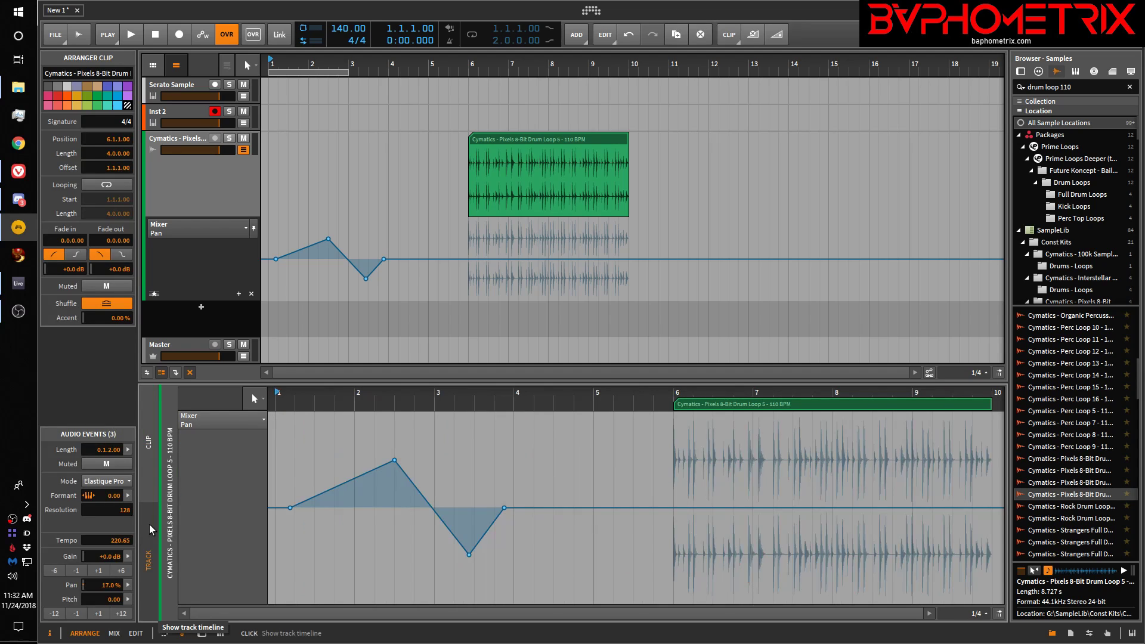
click(142, 472)
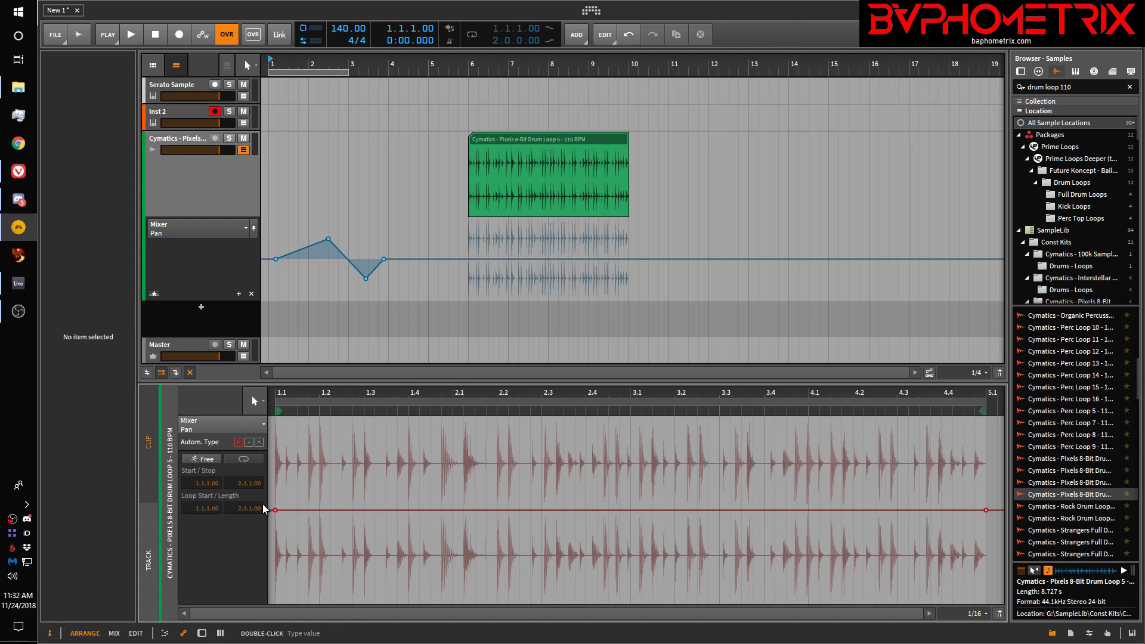
Step: Draw mixer Pan automation in the clip, rising to a peak just after 1.3 and falling to -100 % at 5.1.1
click(228, 424)
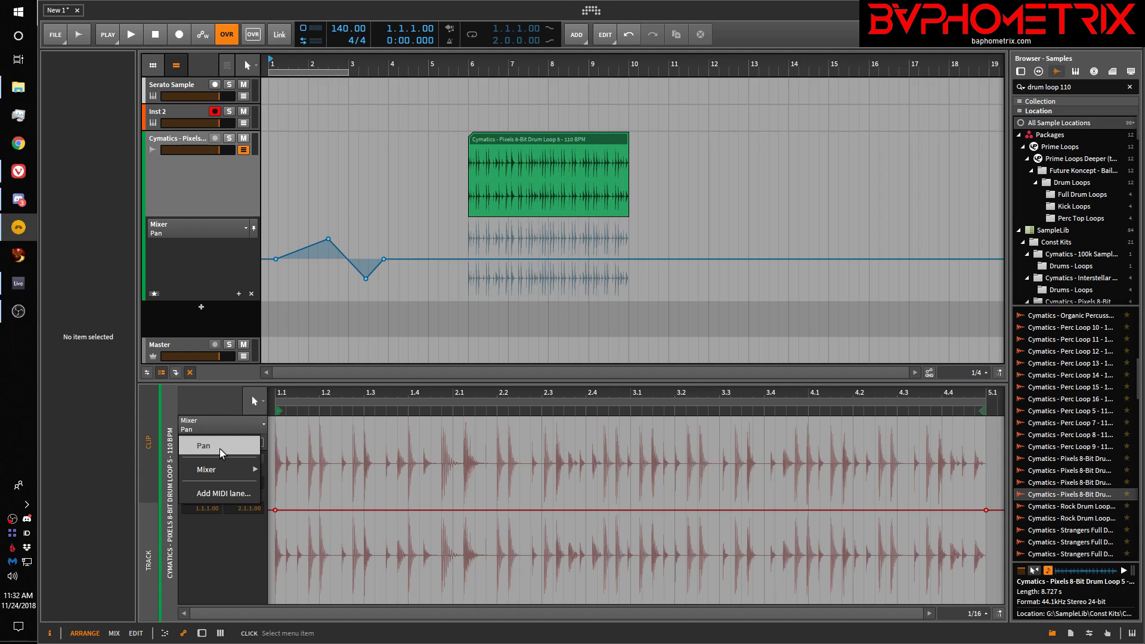
mouse_move(228, 472)
click(291, 488)
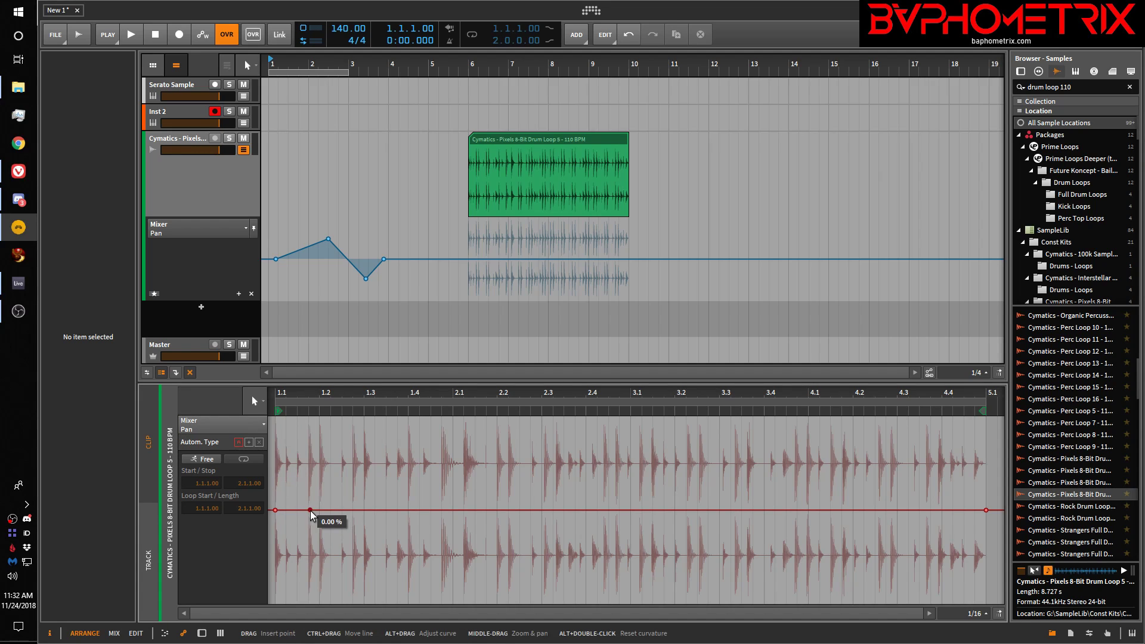
click(342, 509)
drag(342, 510, 386, 454)
drag(683, 482, 986, 600)
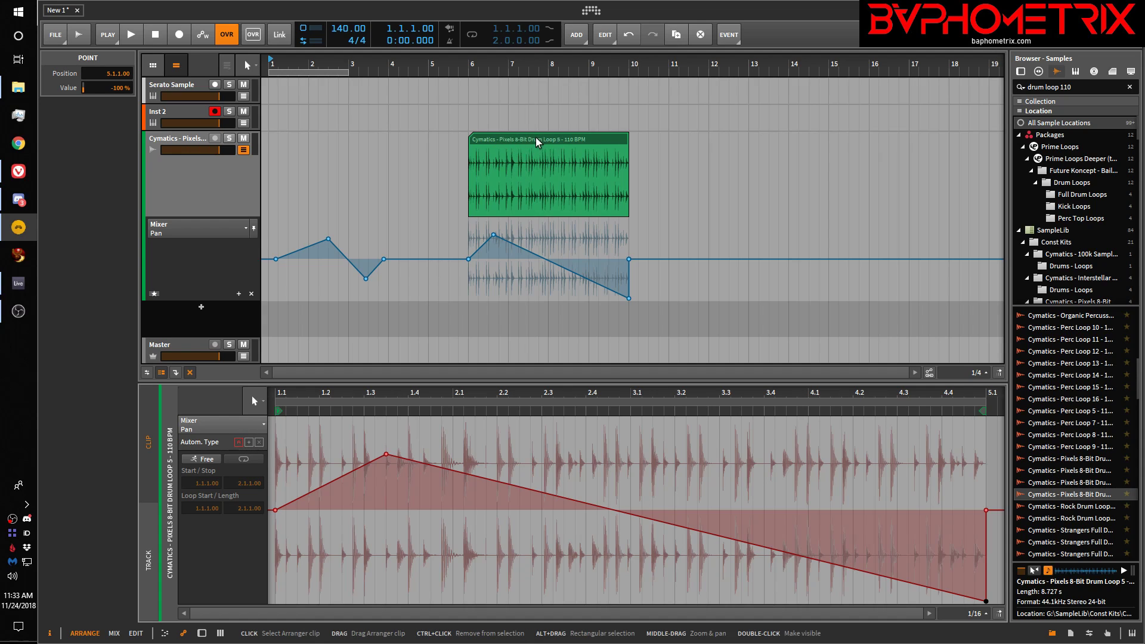
Step: Move the clip alone, without its Pan automation, from 6.1.1 to 11.4.1
mouse_move(531, 138)
mouse_down()
mouse_move(469, 135)
mouse_move(724, 133)
mouse_move(520, 139)
mouse_up()
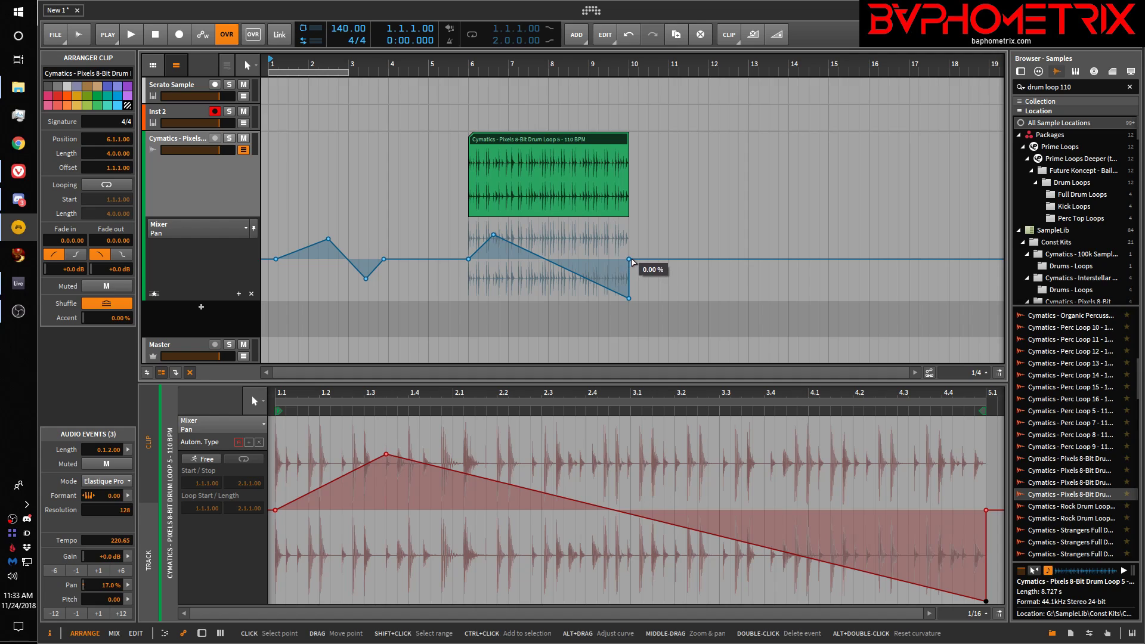
click(560, 138)
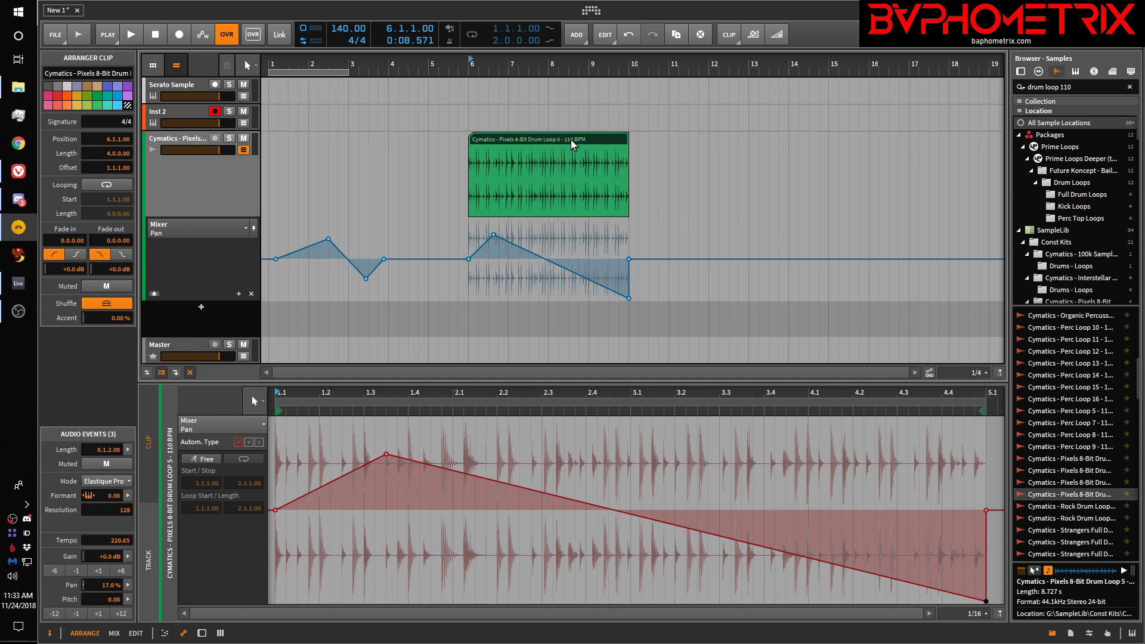
drag(567, 138, 798, 139)
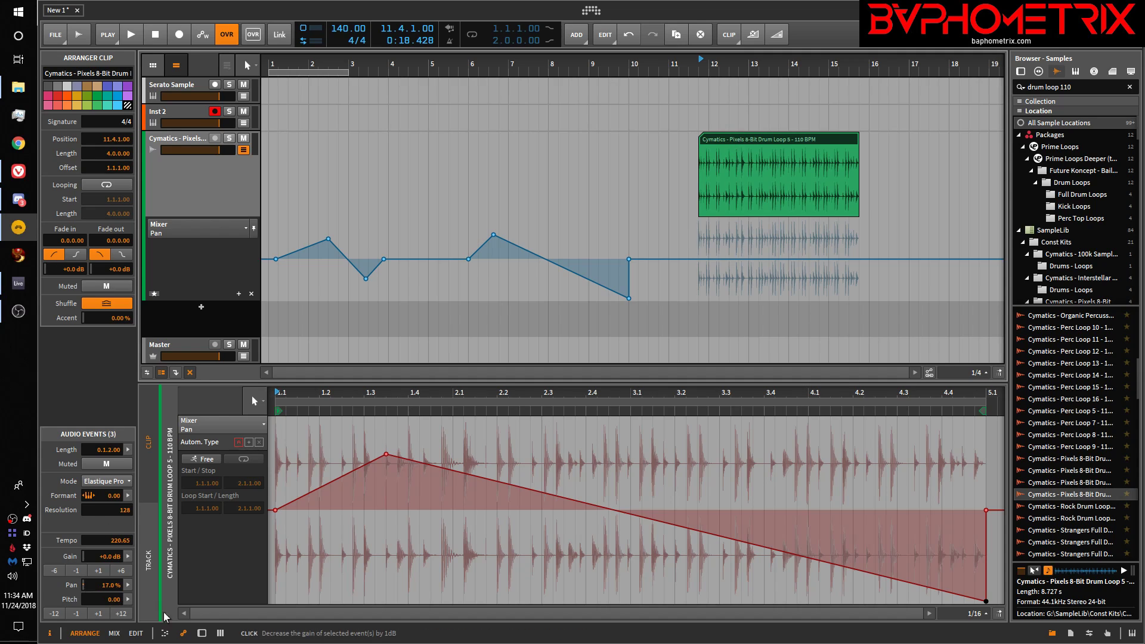
Step: Check the moved clip's Pan expression, and set the first point of its Pan automation at 1.1.1 to -1.90 %
click(167, 636)
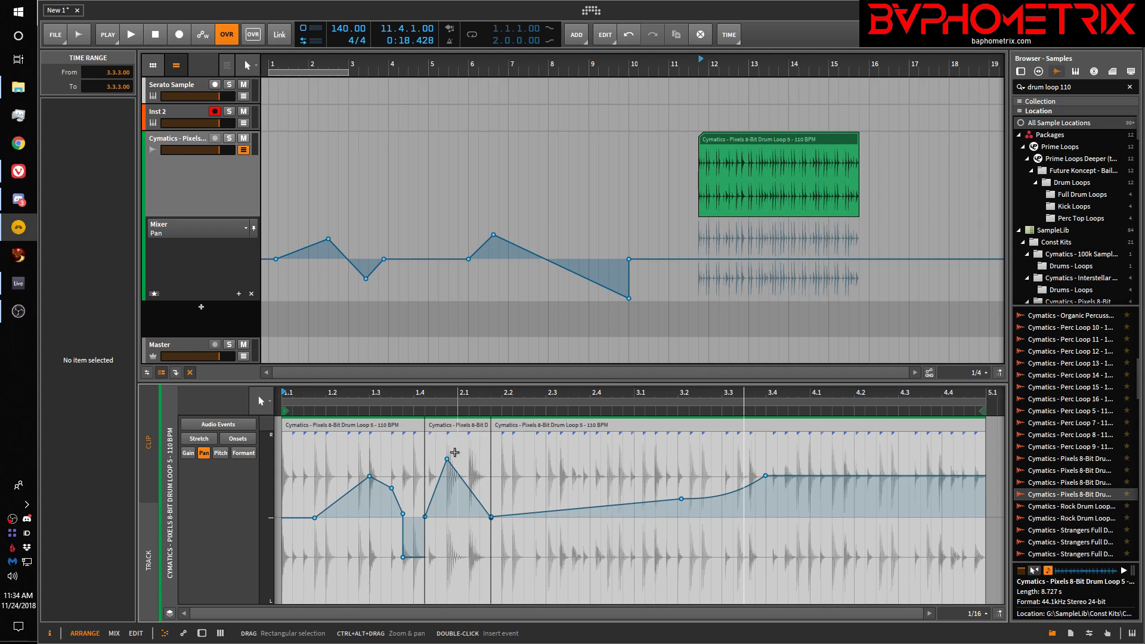
click(779, 137)
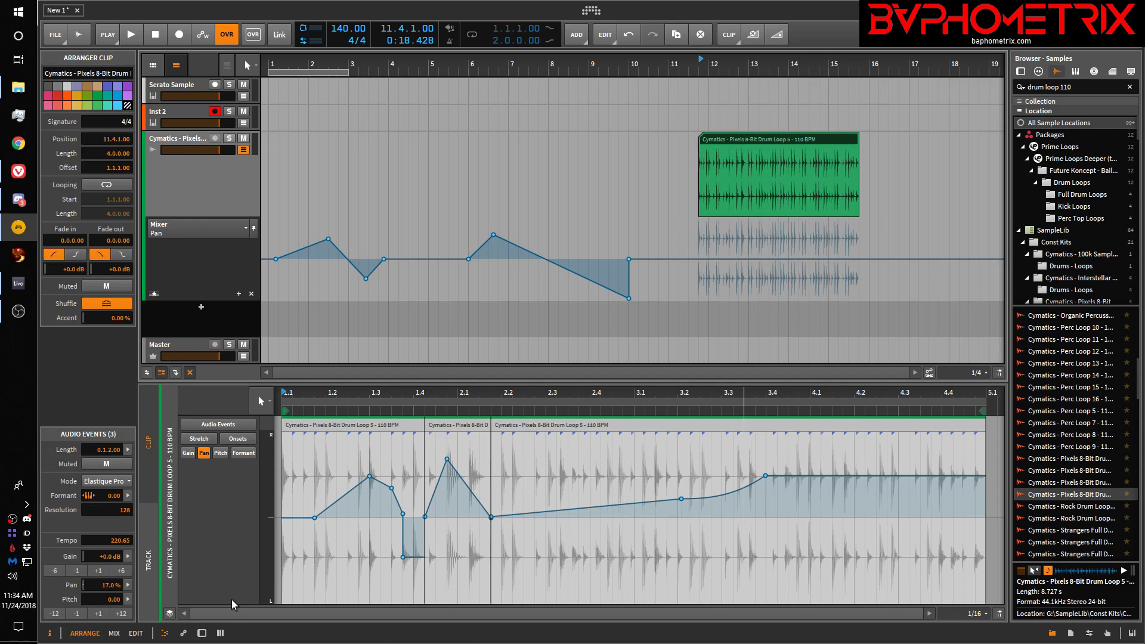
click(185, 634)
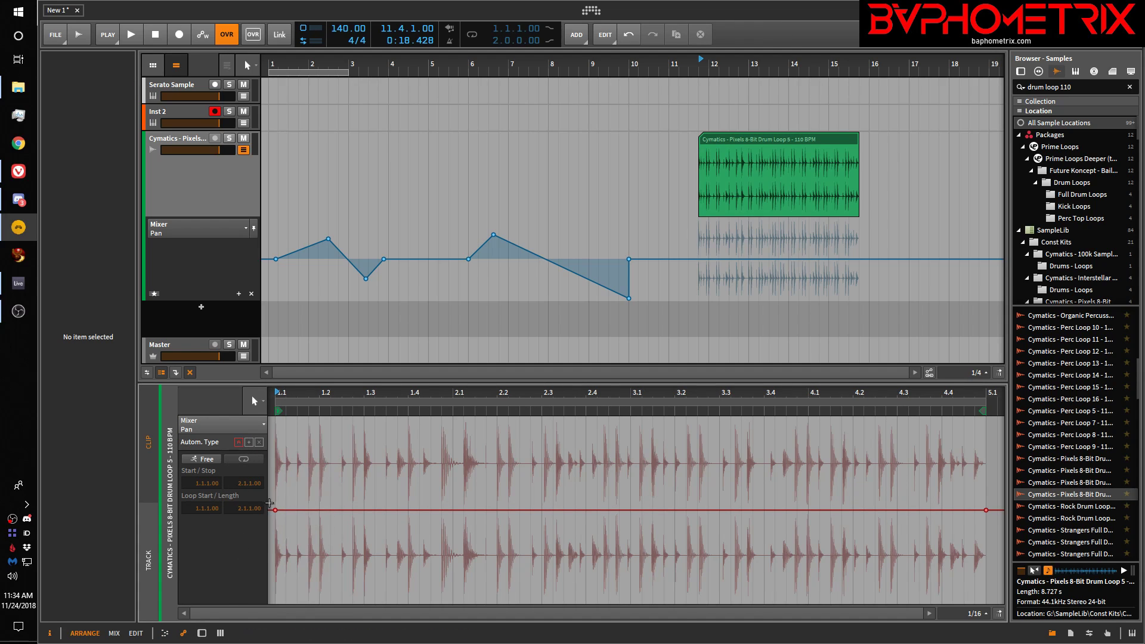
click(748, 138)
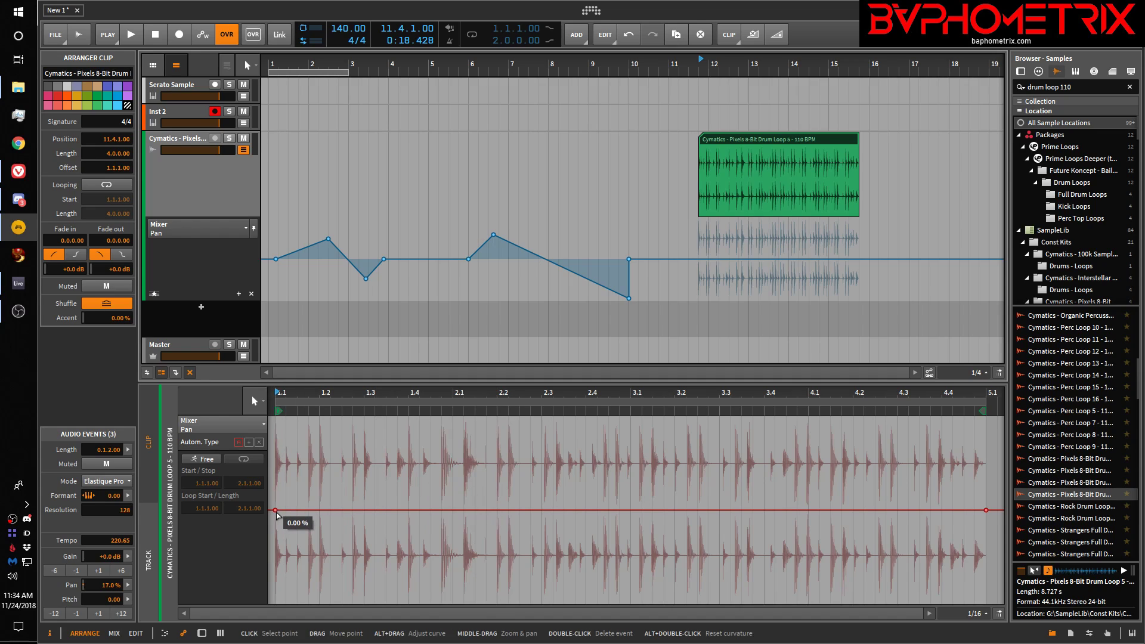
mouse_move(277, 514)
mouse_down()
mouse_move(341, 530)
mouse_move(341, 549)
mouse_move(341, 515)
mouse_move(341, 534)
mouse_move(331, 509)
mouse_move(275, 511)
mouse_up()
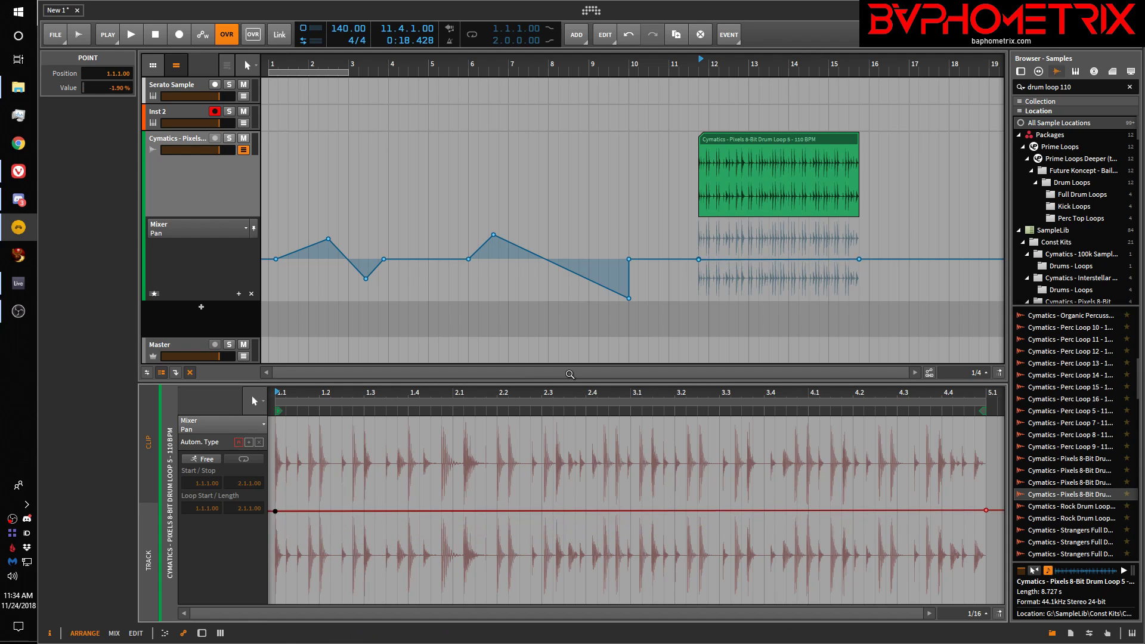
Step: Enable free-running mode for the clip's mixer Pan automation and add a raised point at about 1.3
click(794, 144)
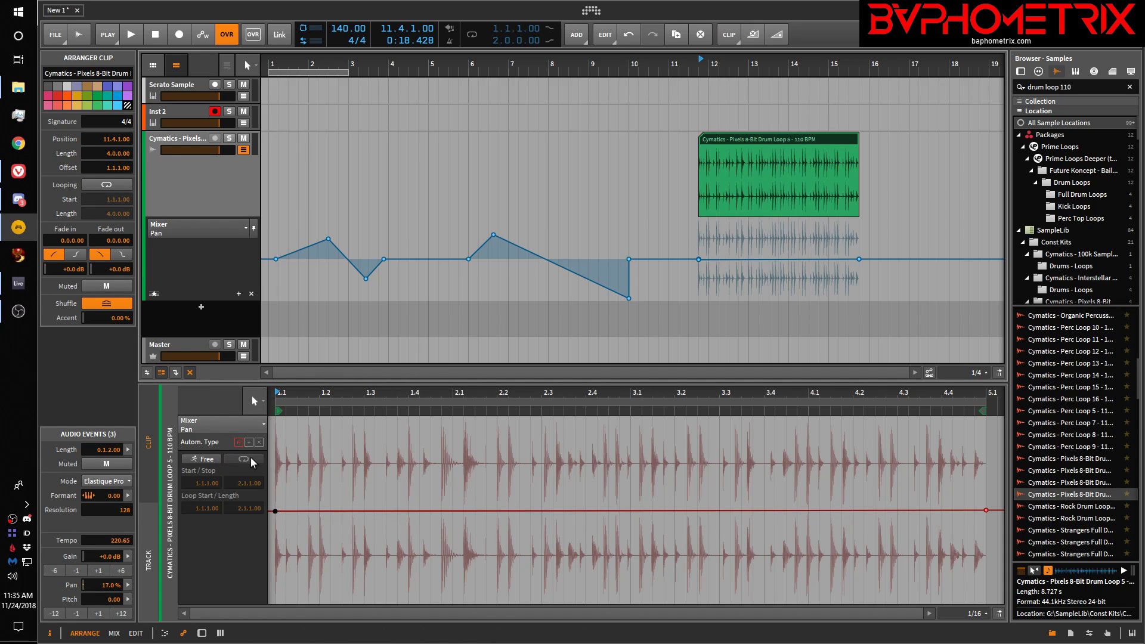
click(206, 459)
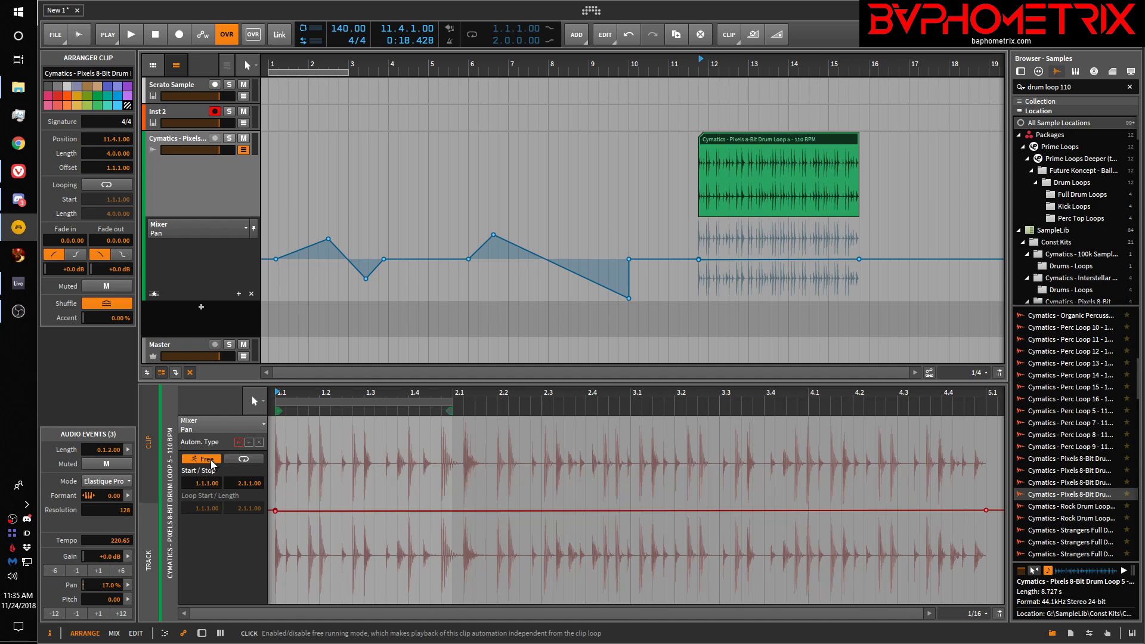
click(206, 459)
click(206, 459)
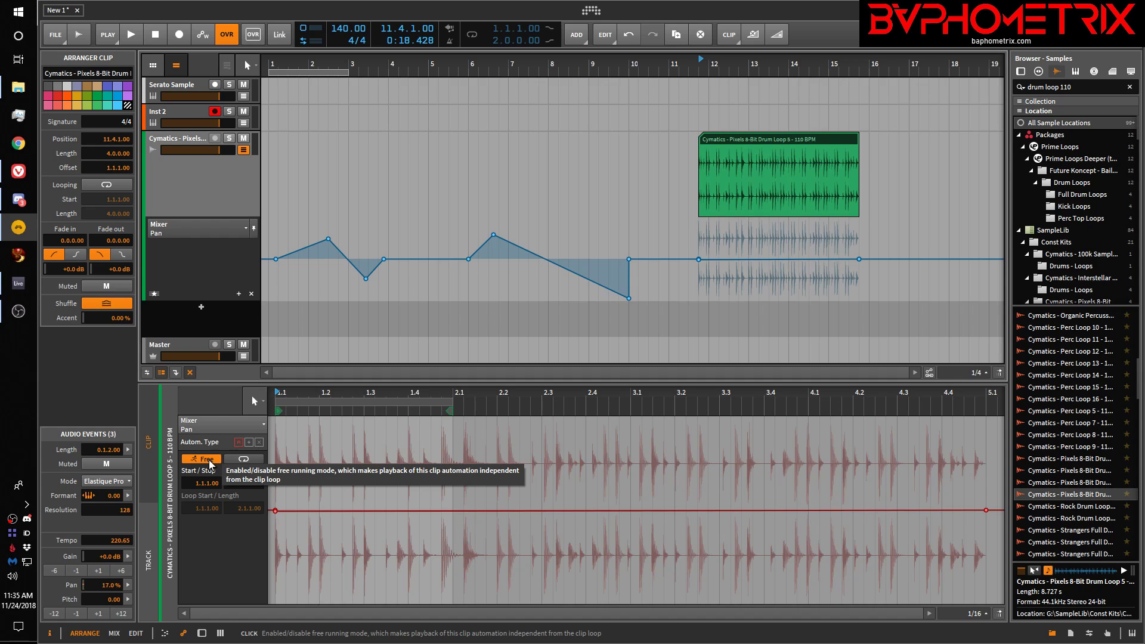
click(209, 461)
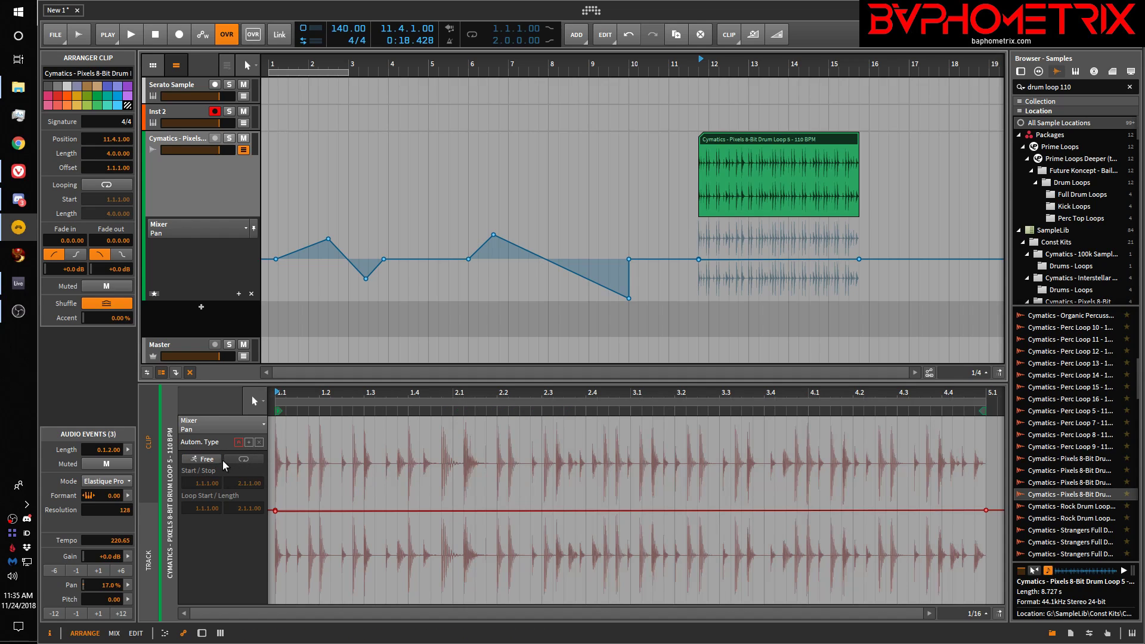
click(220, 460)
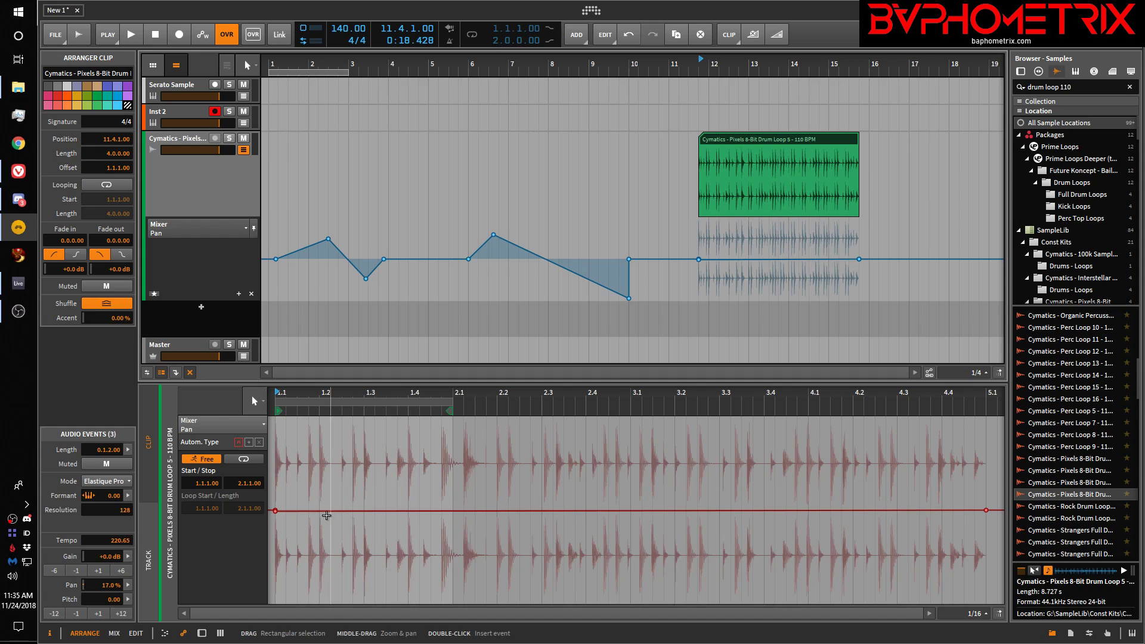
drag(336, 510, 365, 429)
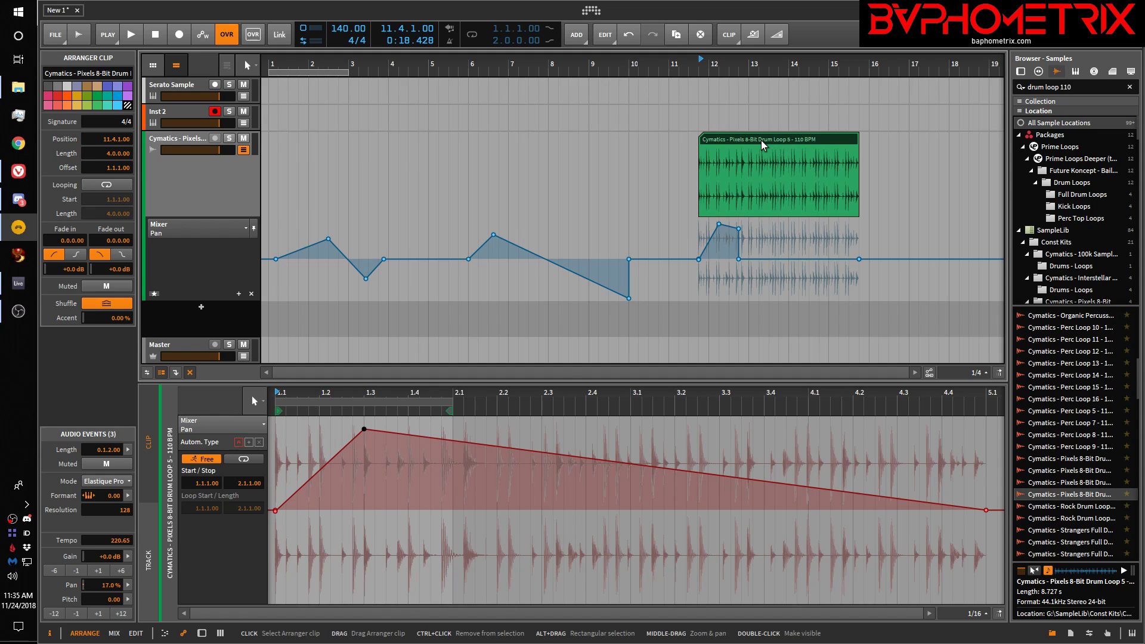
Step: Move the clip alone to 13.4.1, and compare its Pan expression with its mixer Pan automation
drag(761, 141, 843, 136)
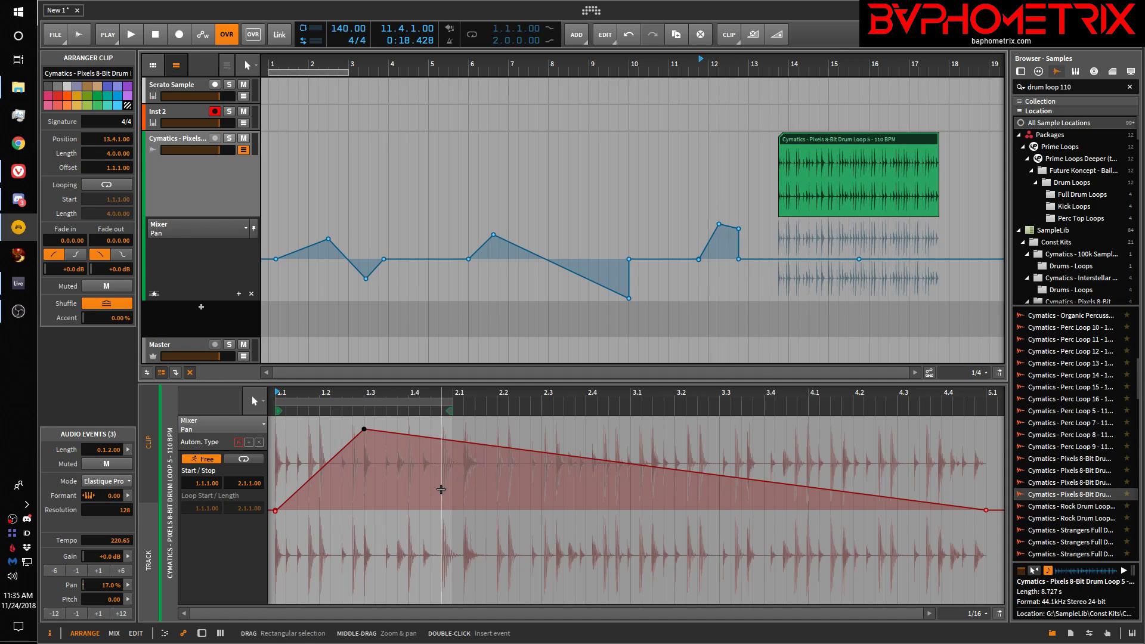
click(165, 634)
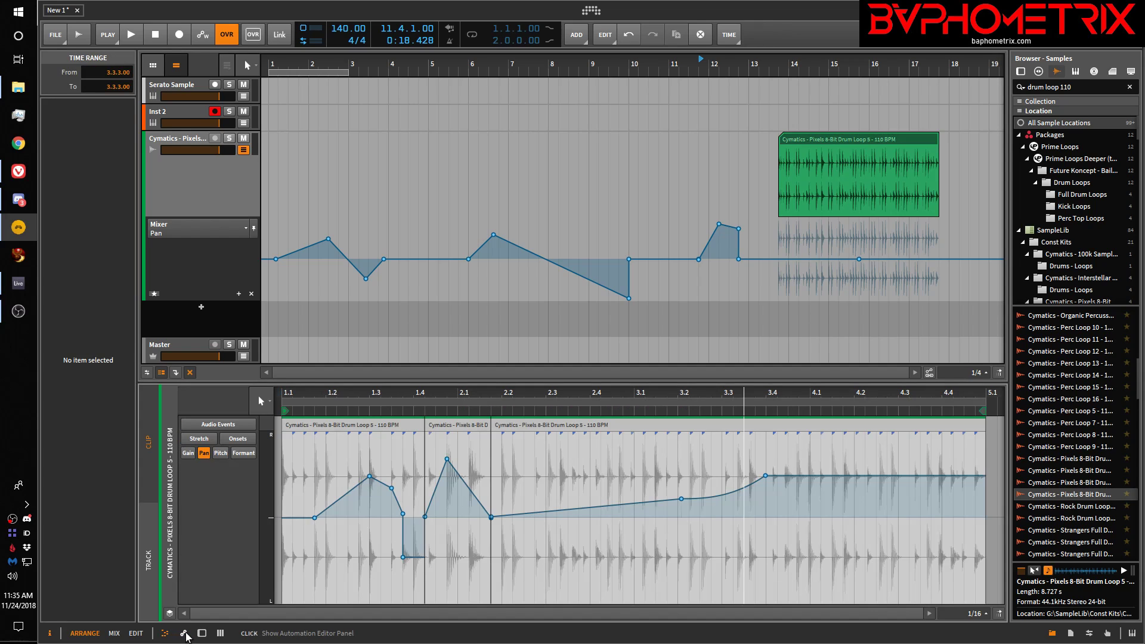
click(184, 633)
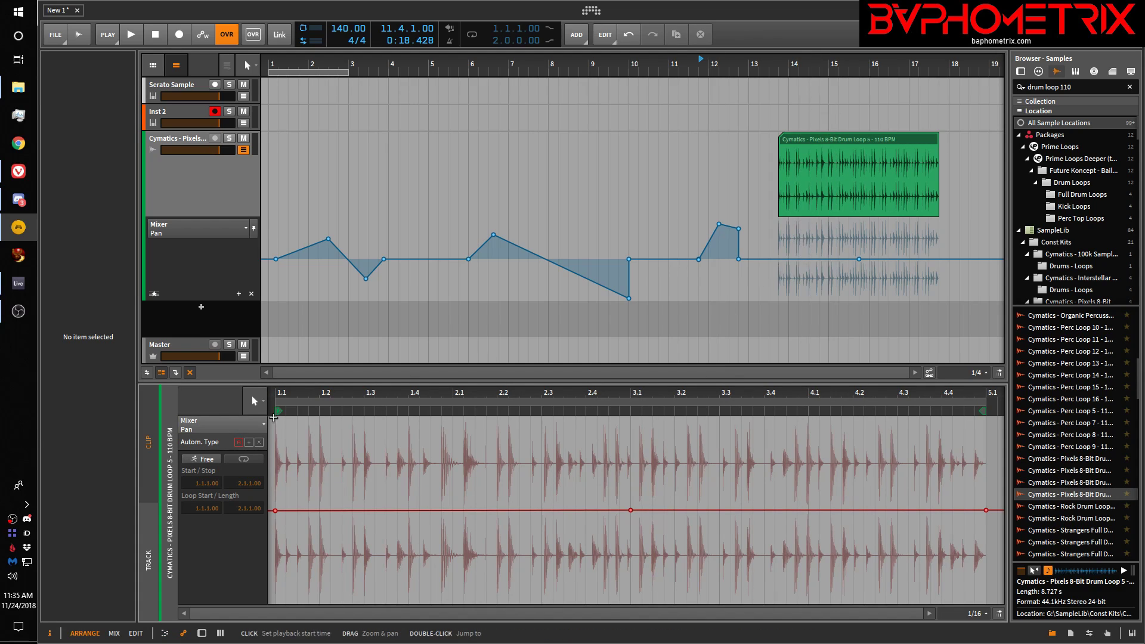
click(203, 461)
click(203, 461)
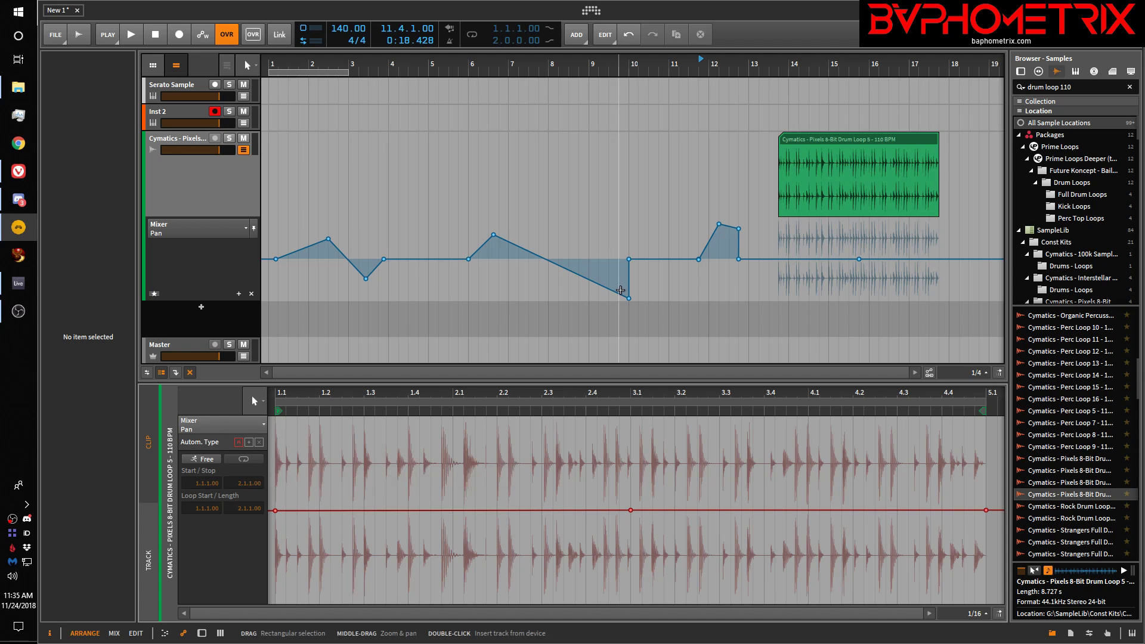
Step: Reposition the clip at 13.2.1 and draw mixer Pan automation peaking just after 2.1 and dipping just after 3.2
mouse_move(828, 136)
mouse_down()
mouse_move(543, 162)
mouse_move(811, 150)
mouse_up()
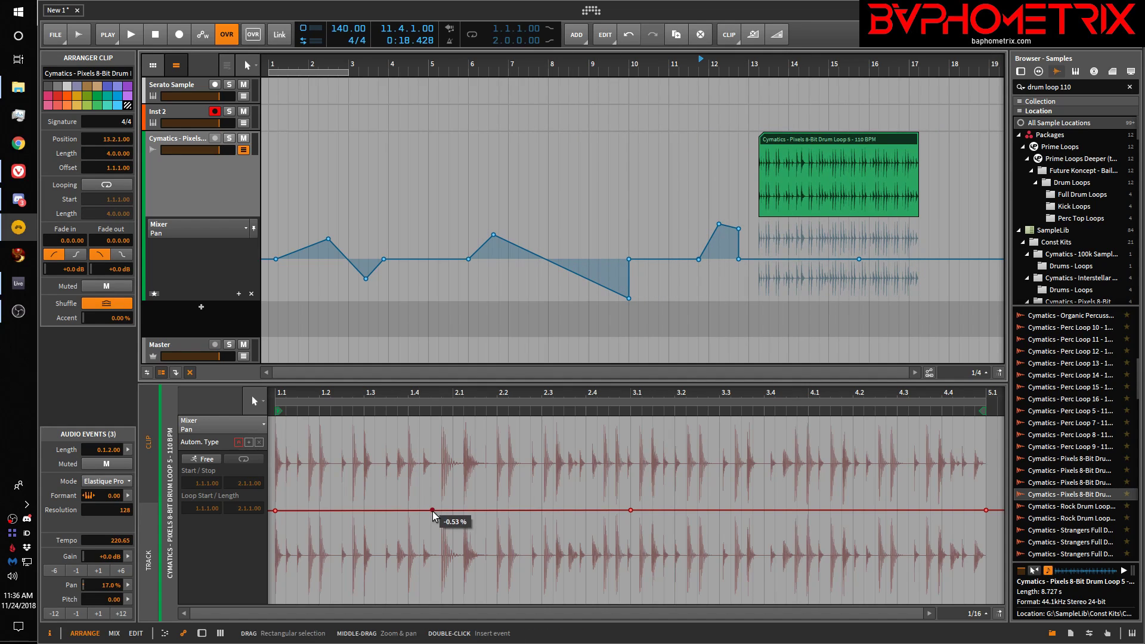
drag(450, 515, 464, 449)
drag(679, 511, 694, 610)
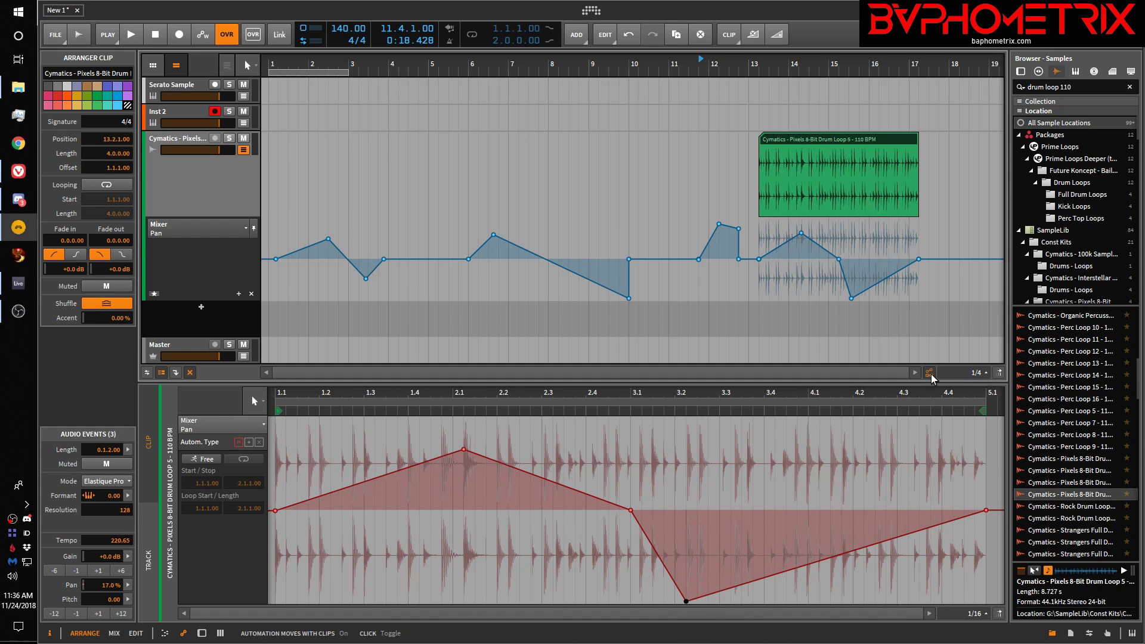
Step: With automation set to move with clips, move the clip to 15.2.1 and check its Pan expression
drag(814, 137, 889, 142)
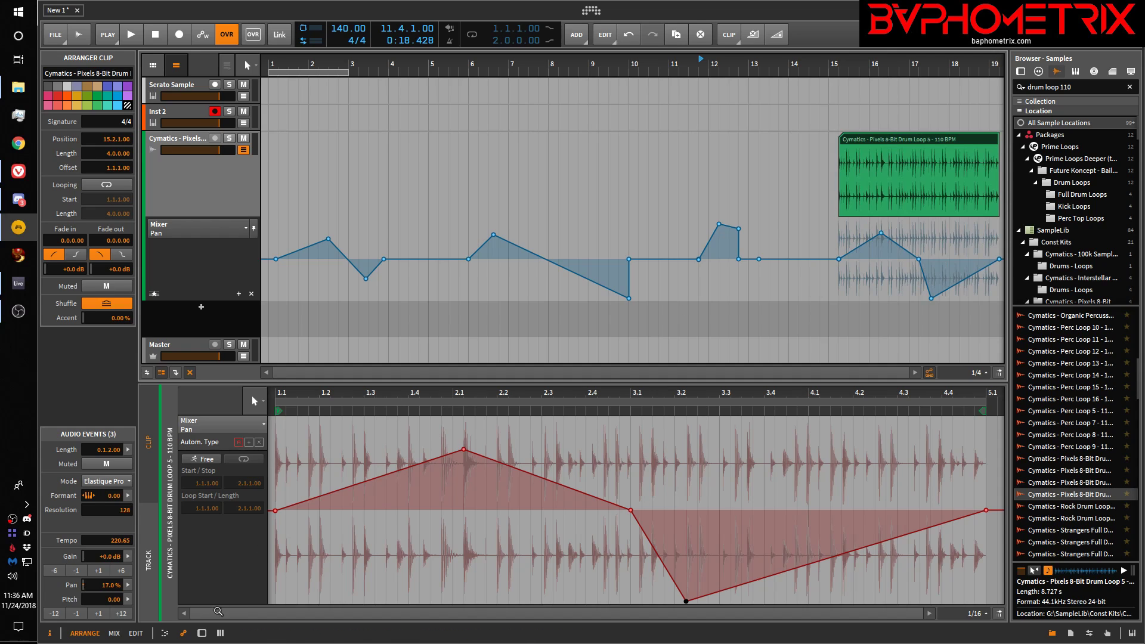
click(166, 634)
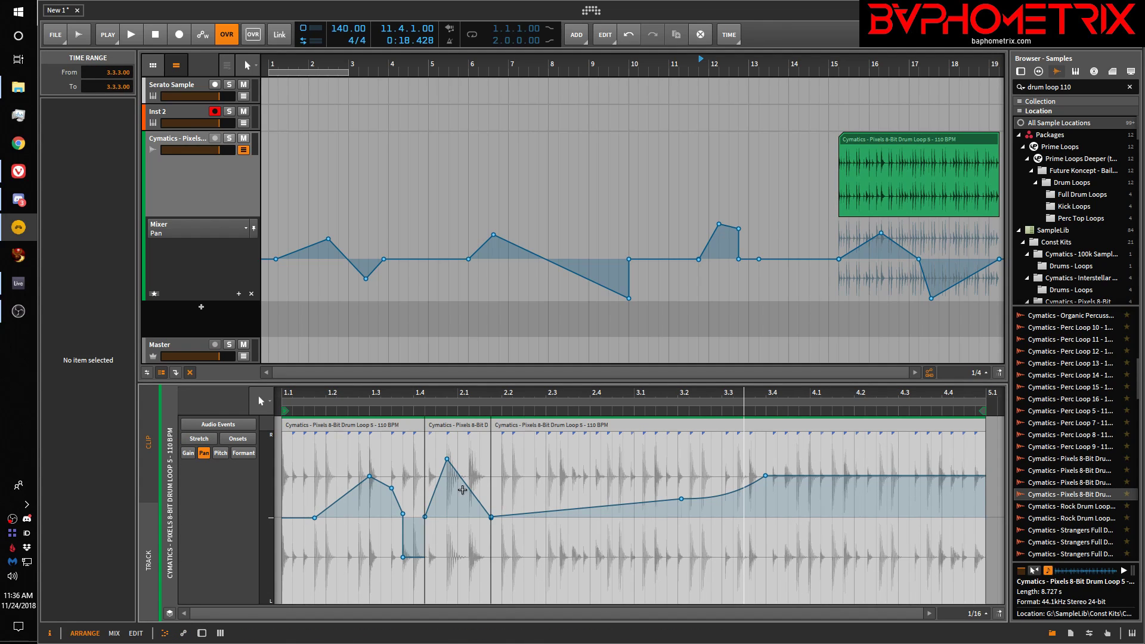
click(184, 634)
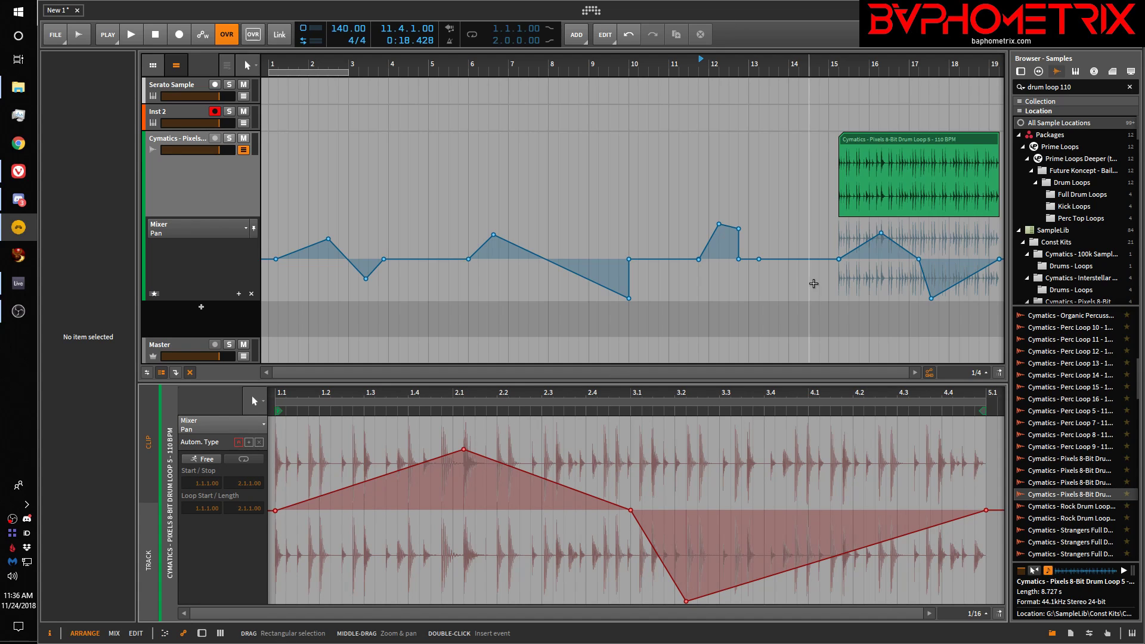
Step: Move the clip with its automation to 14.1.1 and on to 10.2.1, and review its Pan expression
drag(939, 138, 875, 143)
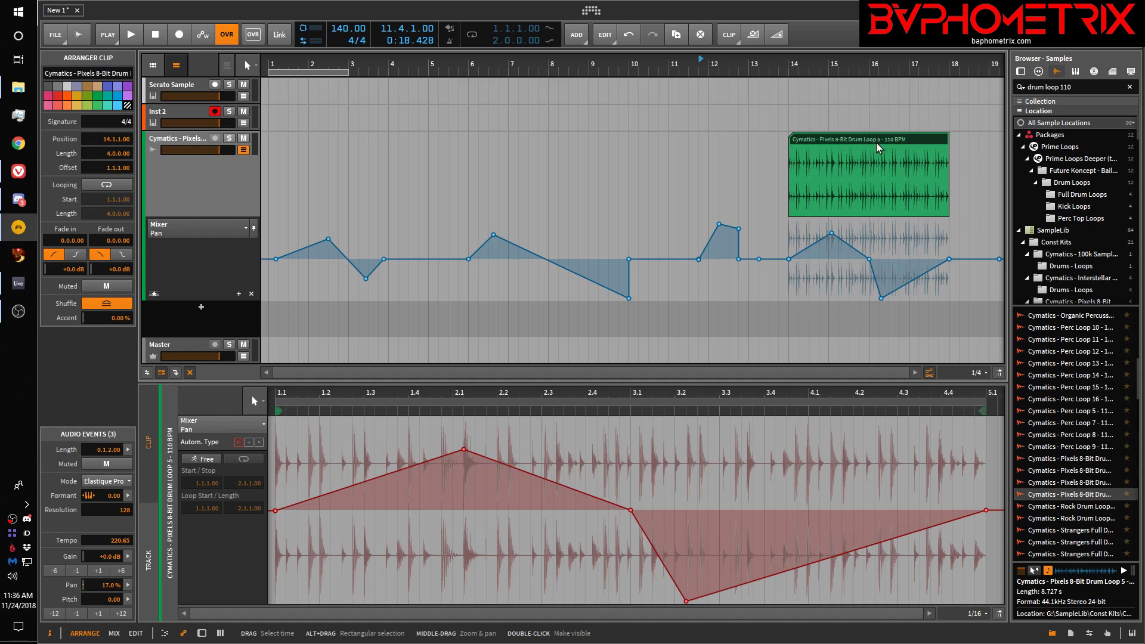
drag(857, 134, 705, 145)
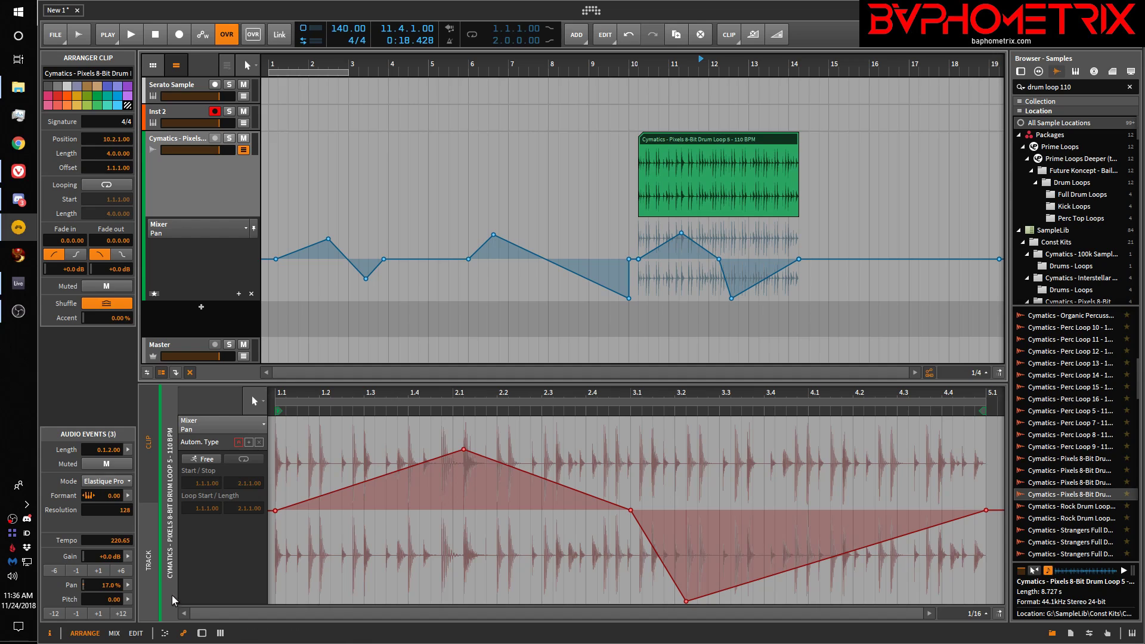
click(165, 634)
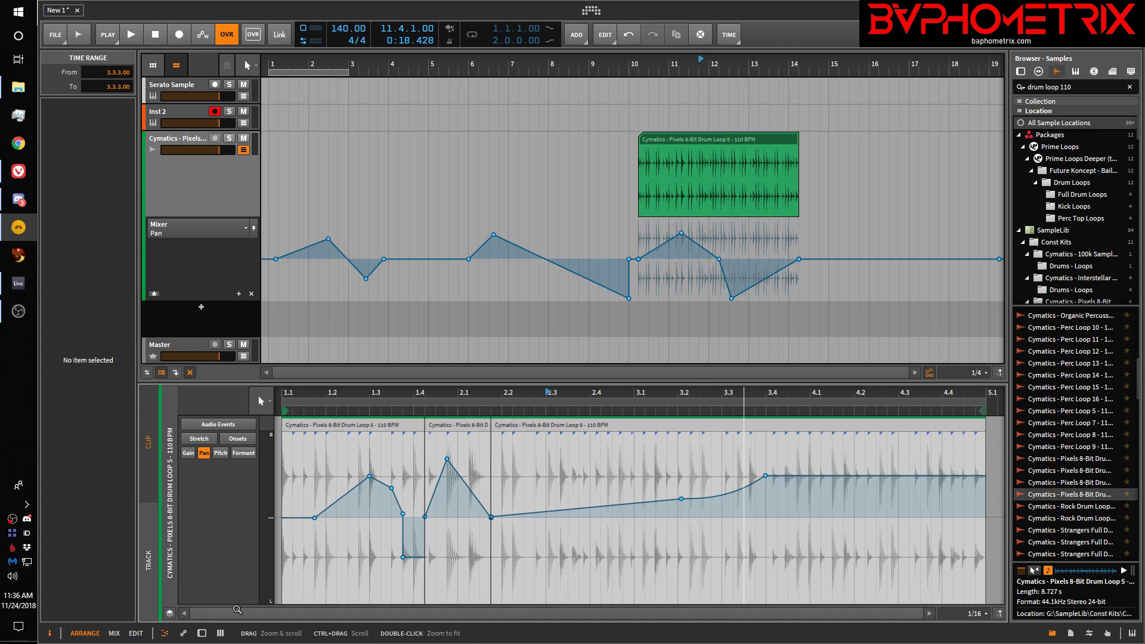
click(189, 634)
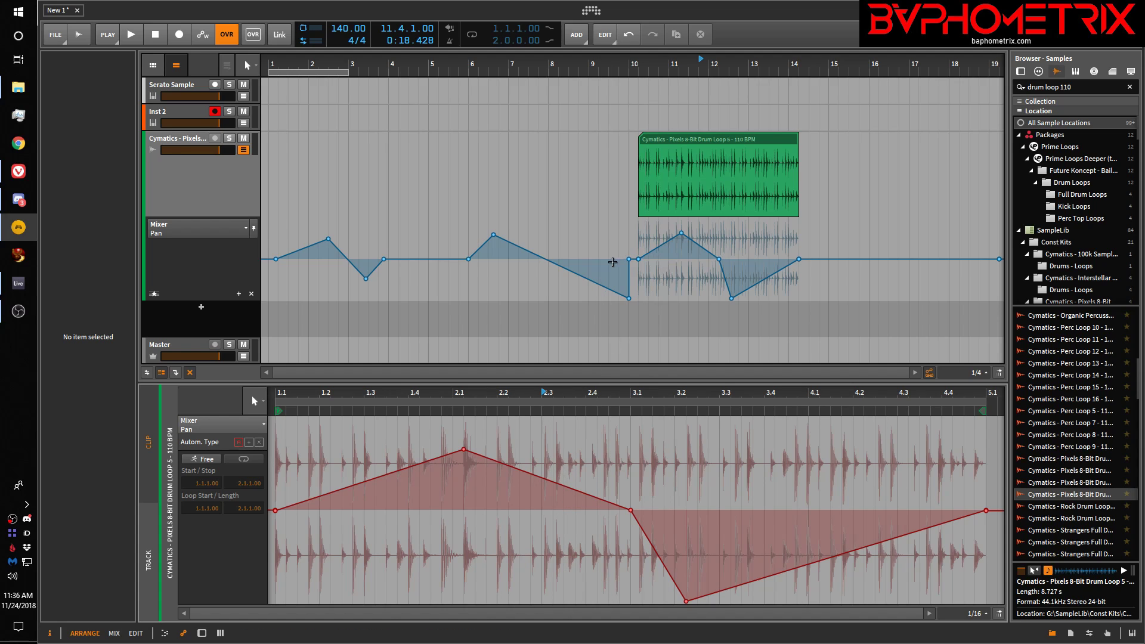
Step: Set the track's Pan automation peak within the clip to 60.1 % at 11.2.1, and move the clip with its automation to 10.3.1
mouse_move(681, 232)
mouse_down()
mouse_move(683, 289)
mouse_move(699, 294)
mouse_move(677, 259)
mouse_move(679, 233)
mouse_move(667, 297)
mouse_move(689, 278)
mouse_move(678, 230)
mouse_move(678, 289)
mouse_move(695, 225)
mouse_move(679, 277)
mouse_move(699, 233)
mouse_move(679, 236)
mouse_up()
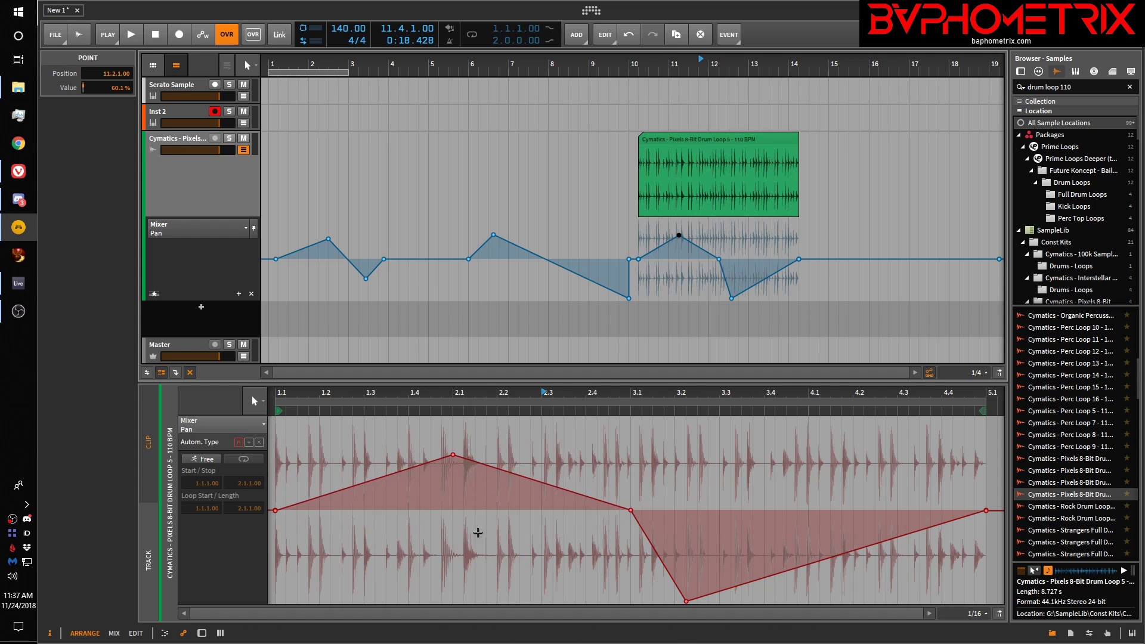
mouse_move(715, 135)
mouse_down()
mouse_move(822, 137)
mouse_move(721, 142)
mouse_up()
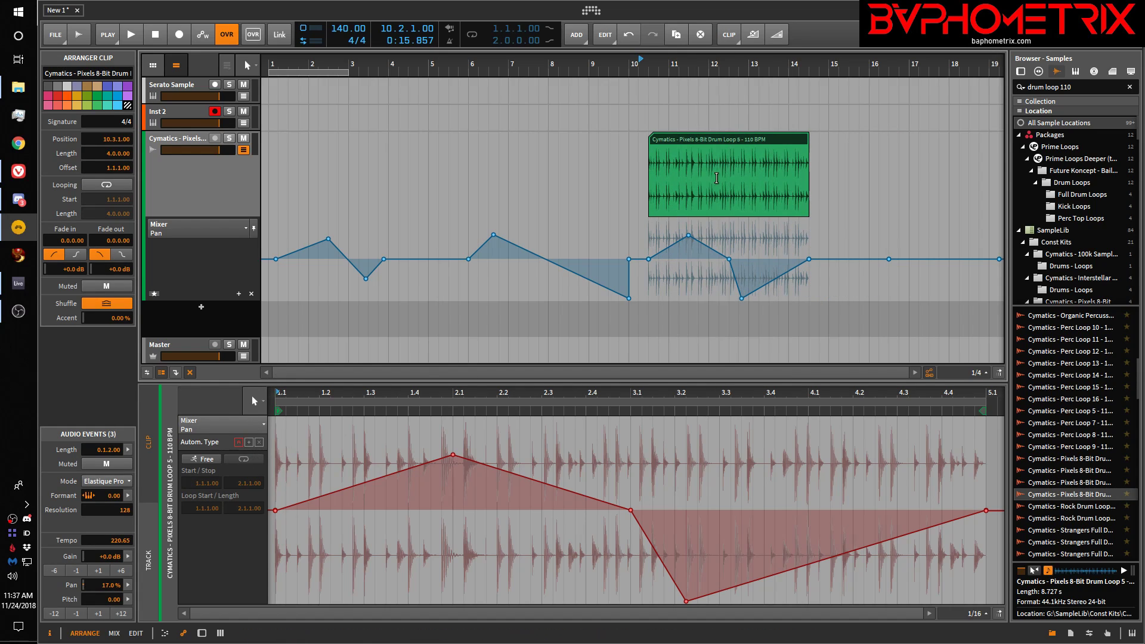
Step: Draw additive Pan automation curving from 22.4 % at 2.1.1 down to about -19 % at 3.3.4, and compare it with the absolute automation
click(249, 444)
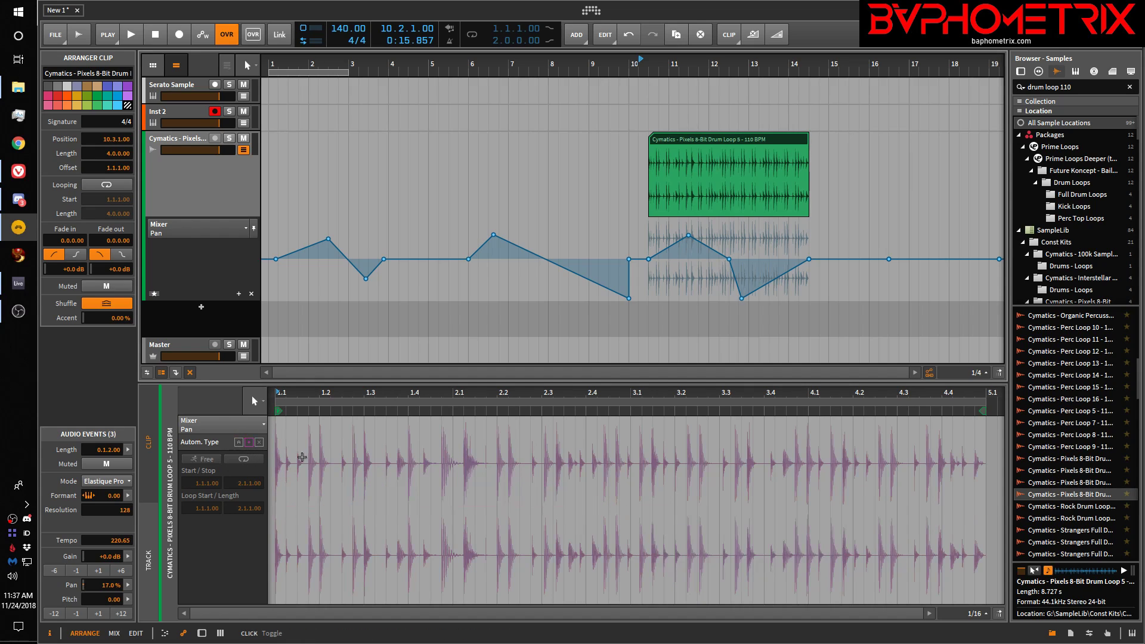
double_click(454, 470)
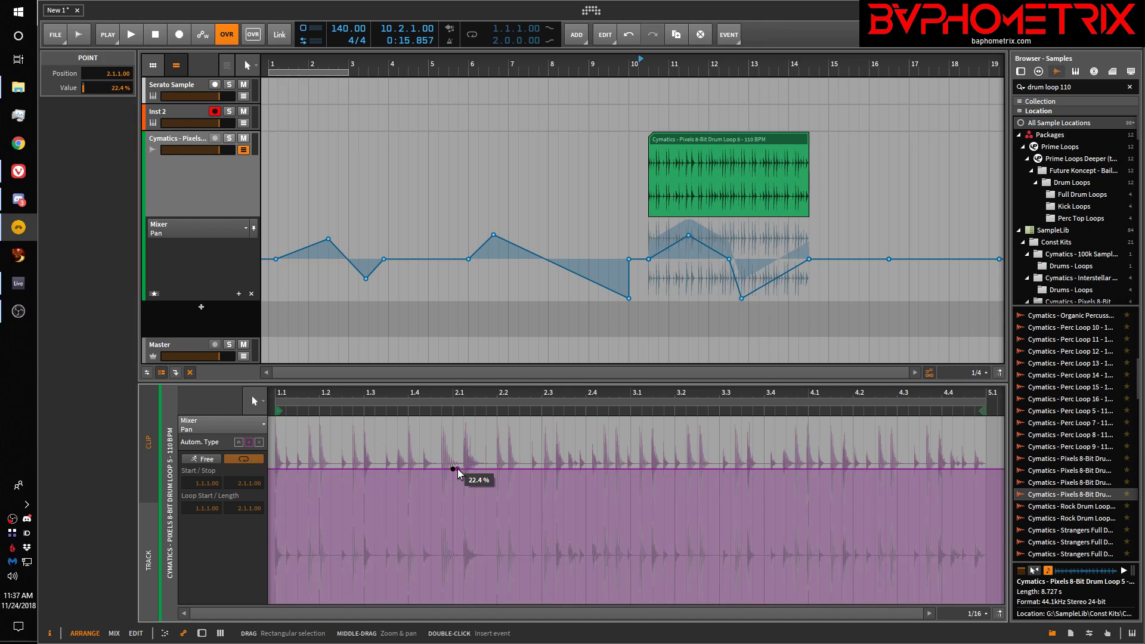
drag(637, 472, 753, 545)
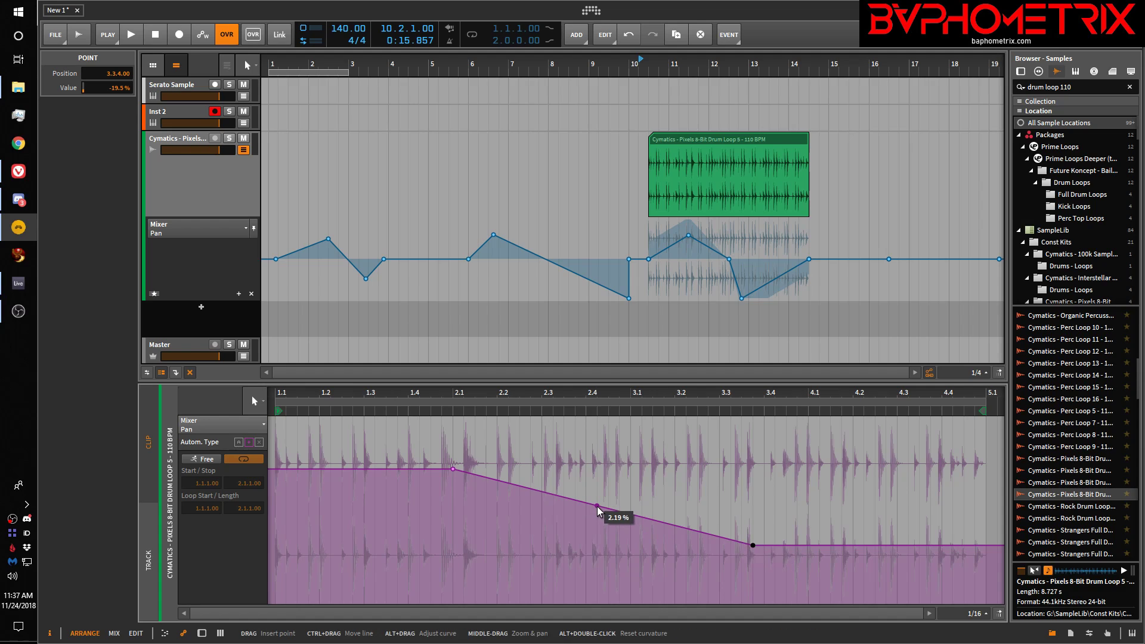
drag(606, 511, 607, 540)
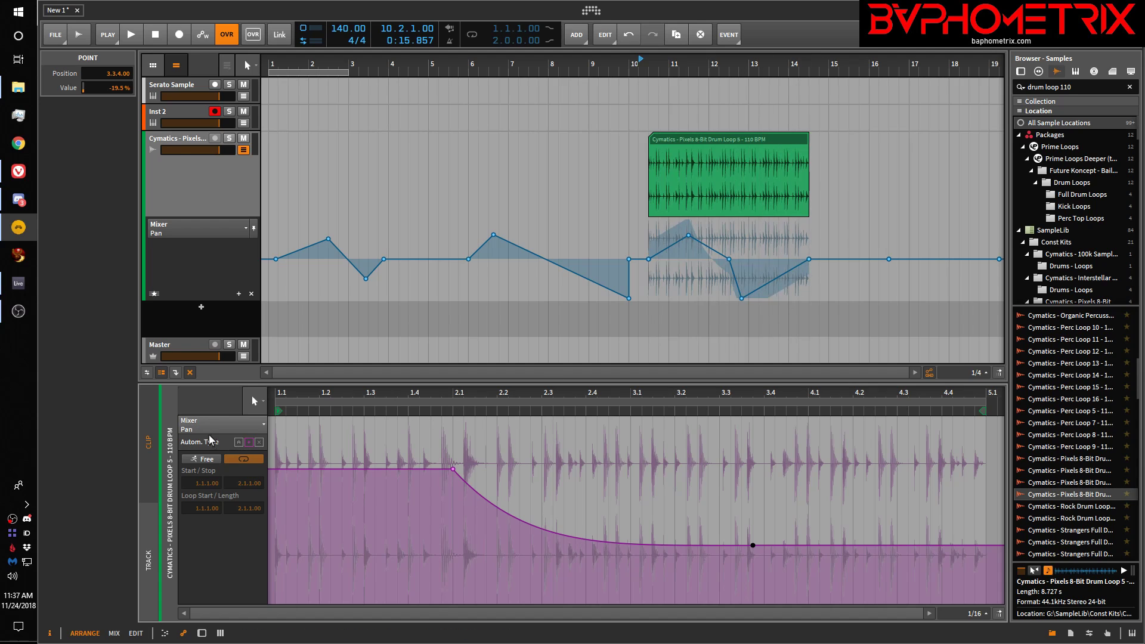
click(240, 442)
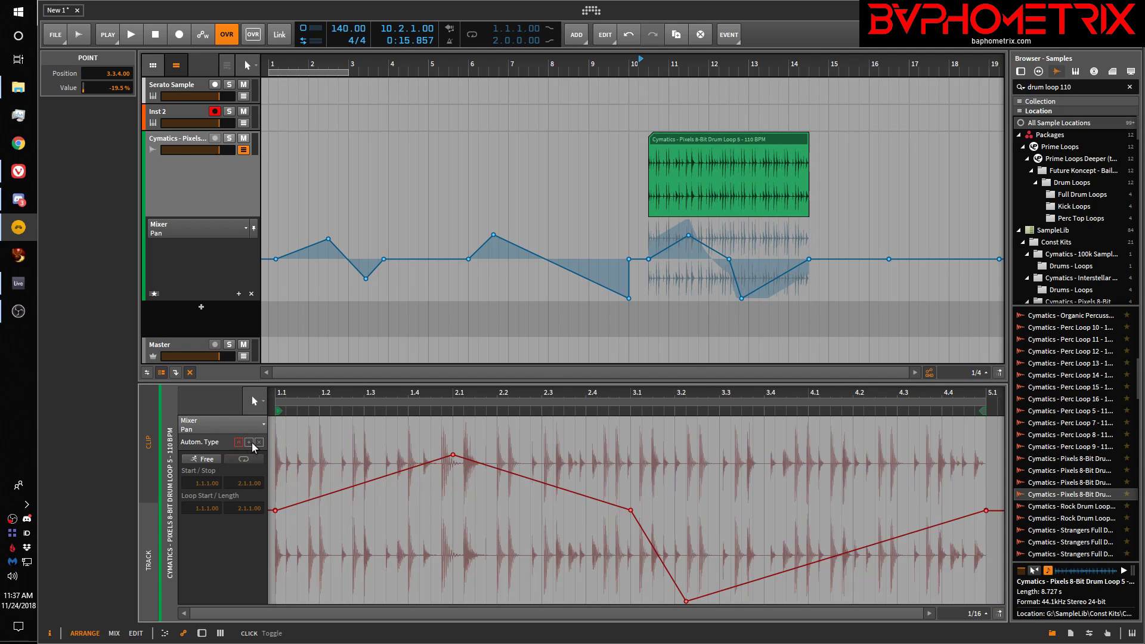
click(249, 443)
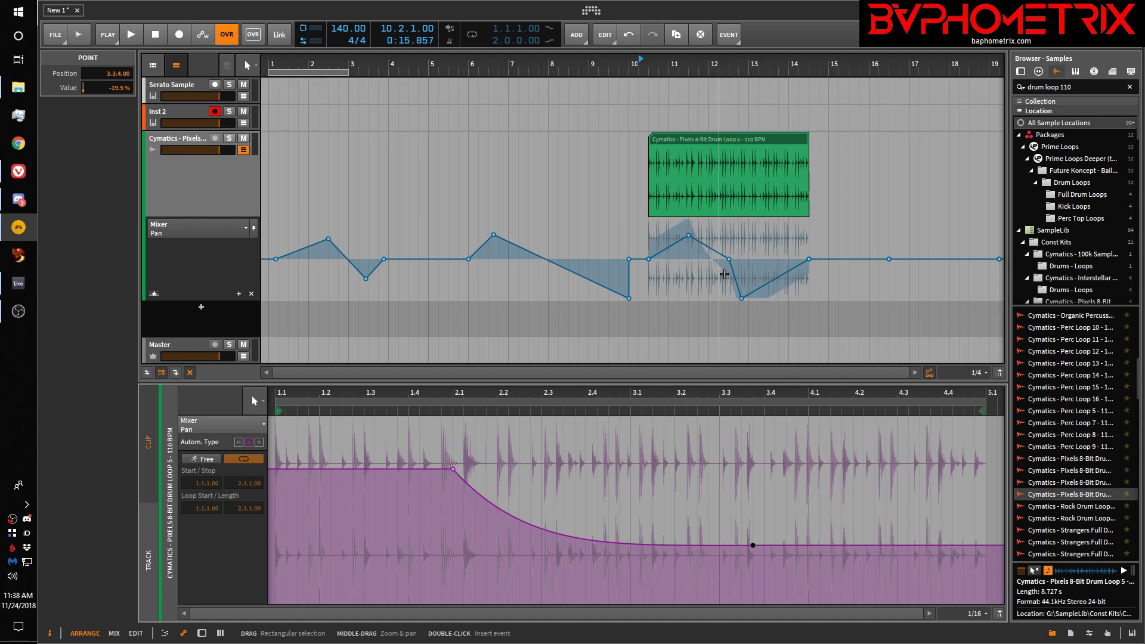
Step: Draw multiplicative Pan automation with points of 49.8 % at 1.3.2, 88.7 % at 2.4.3 and 7.03 % at 4.1.2, and compare the automation types
click(258, 442)
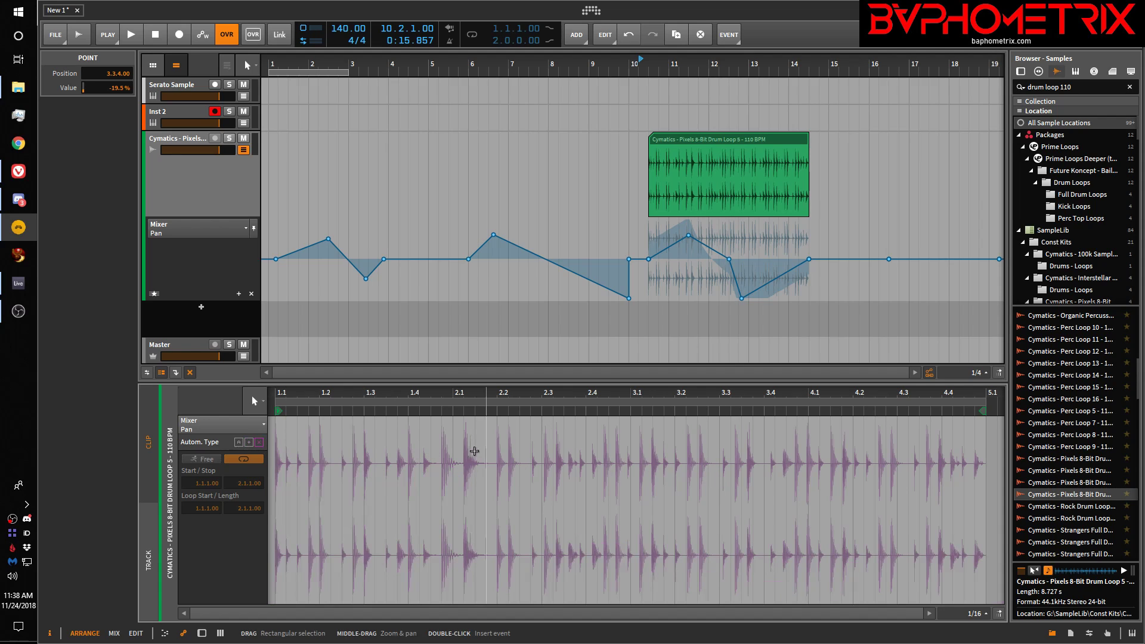
double_click(377, 510)
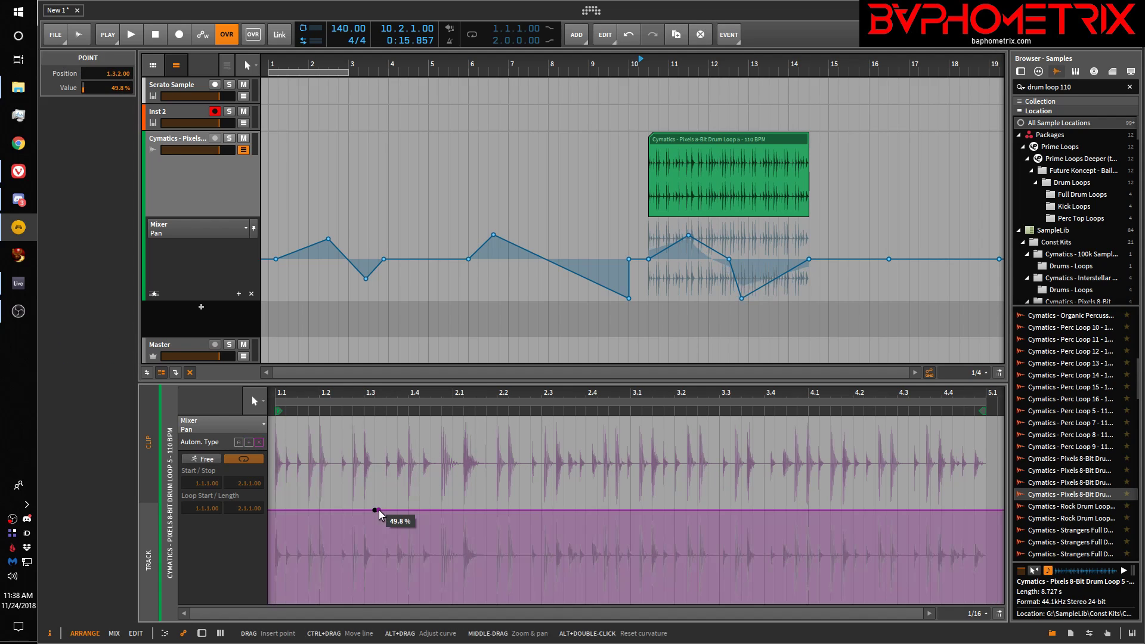
double_click(607, 440)
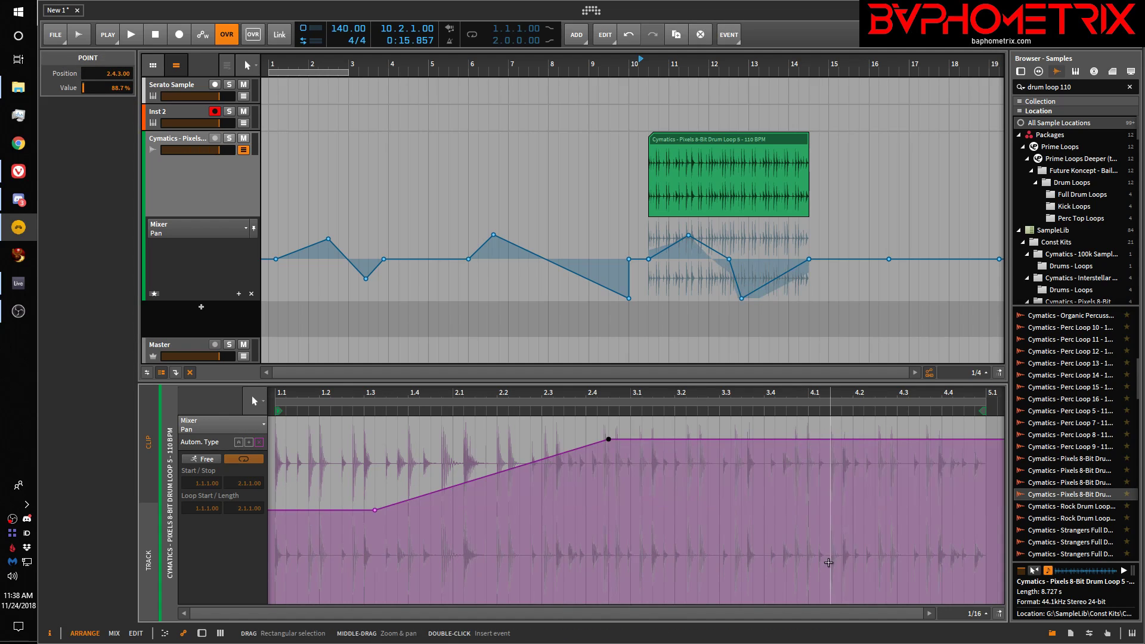
double_click(820, 589)
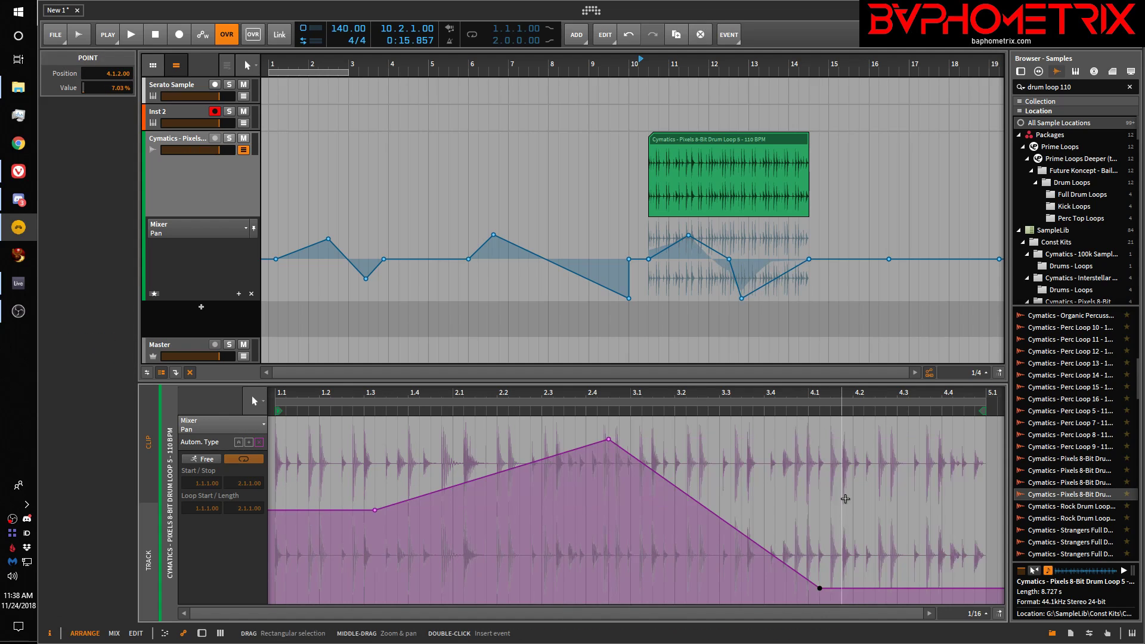
click(249, 442)
click(238, 443)
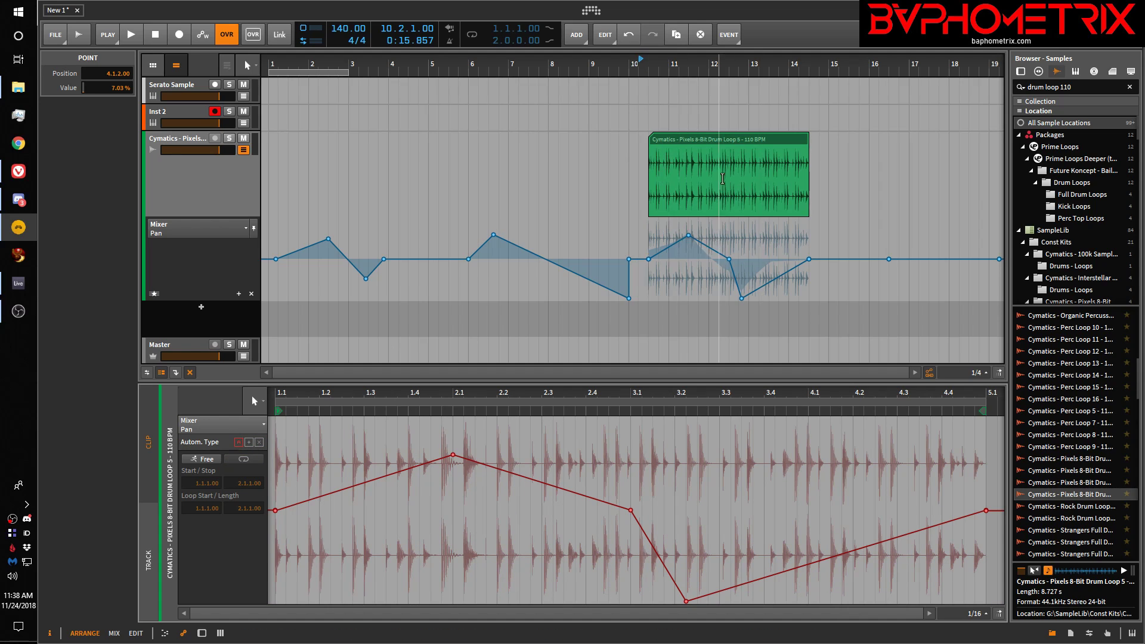
Step: Move the clip with all its automation to 12.4.1 and back to 11.2.1, and show its Pan expression
drag(692, 136, 783, 144)
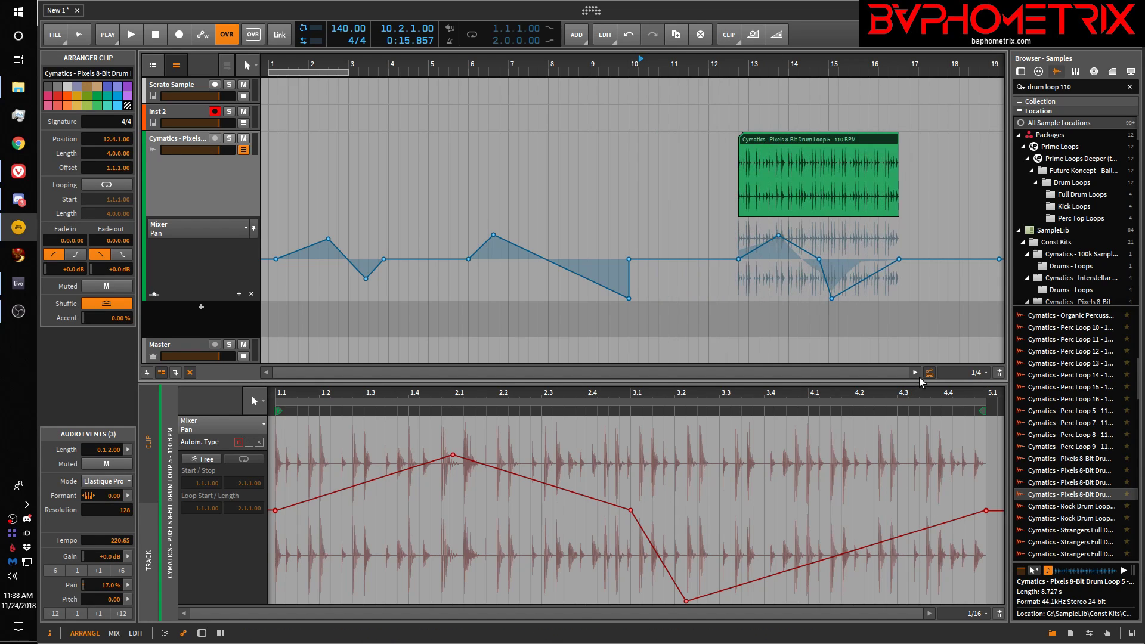
drag(846, 138, 782, 141)
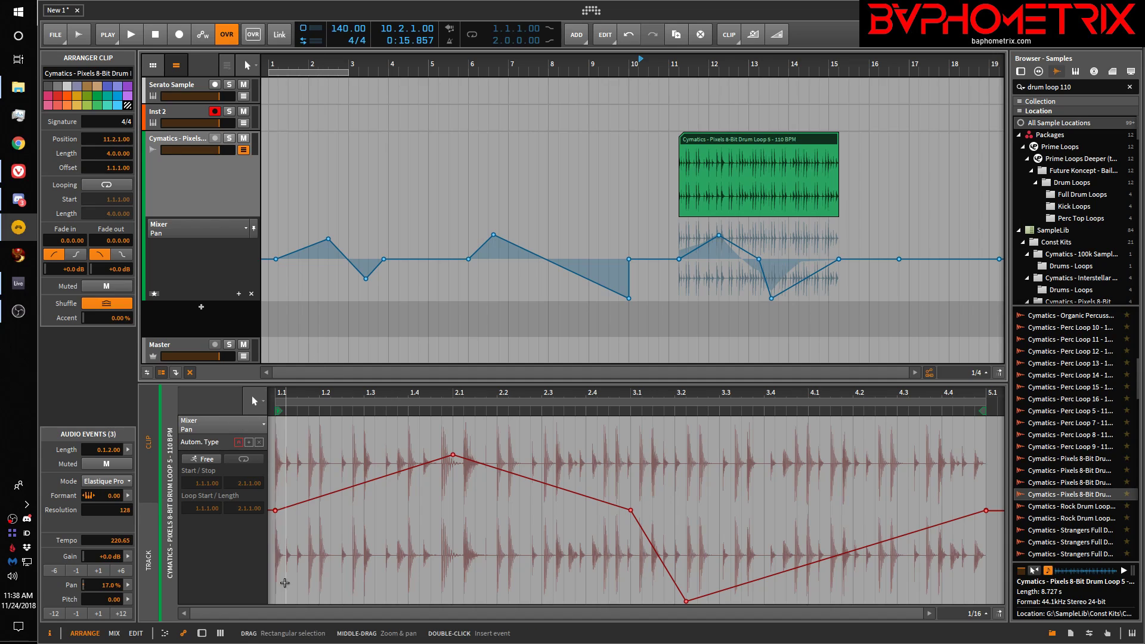
click(167, 634)
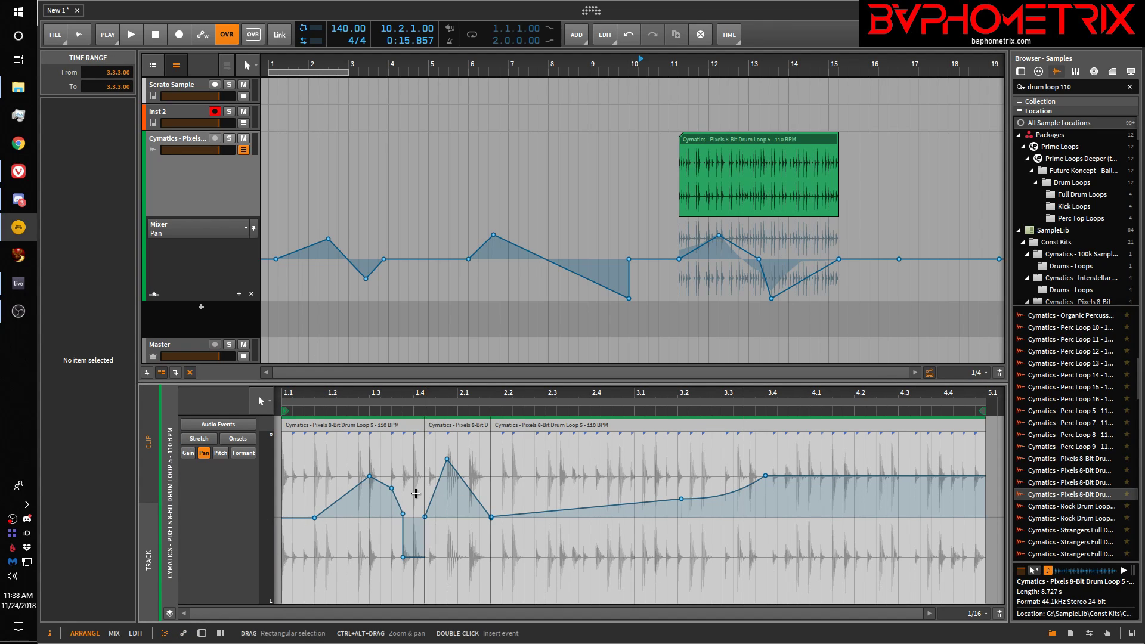